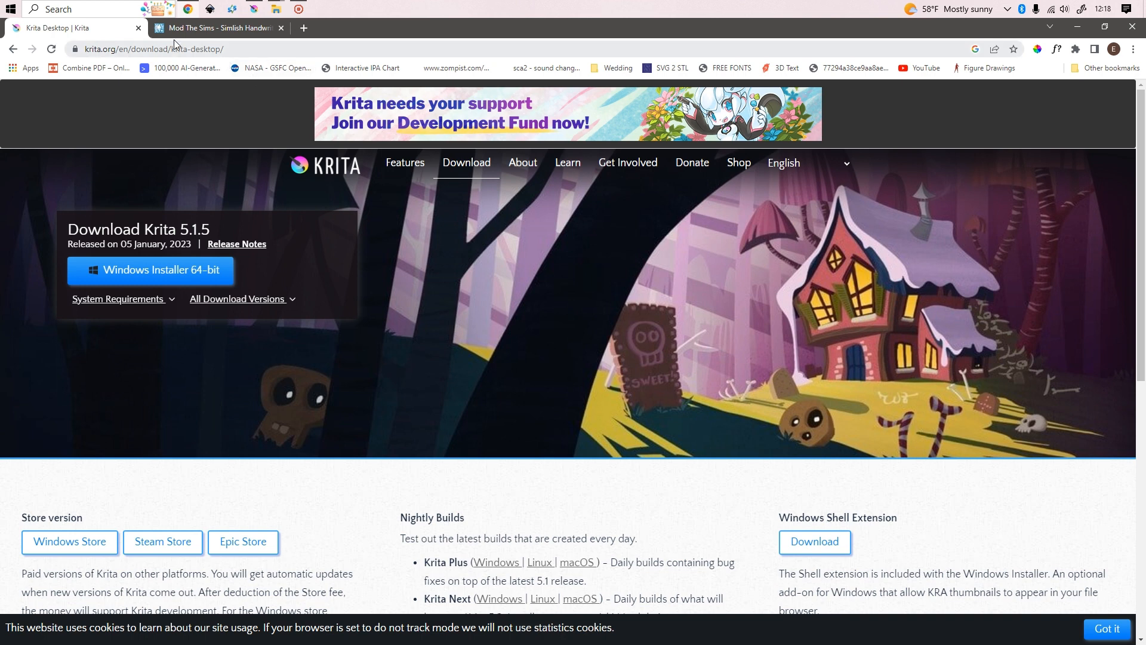
Look over the Windows installer and the other download options on the Krita desktop download page
click(286, 49)
click(287, 49)
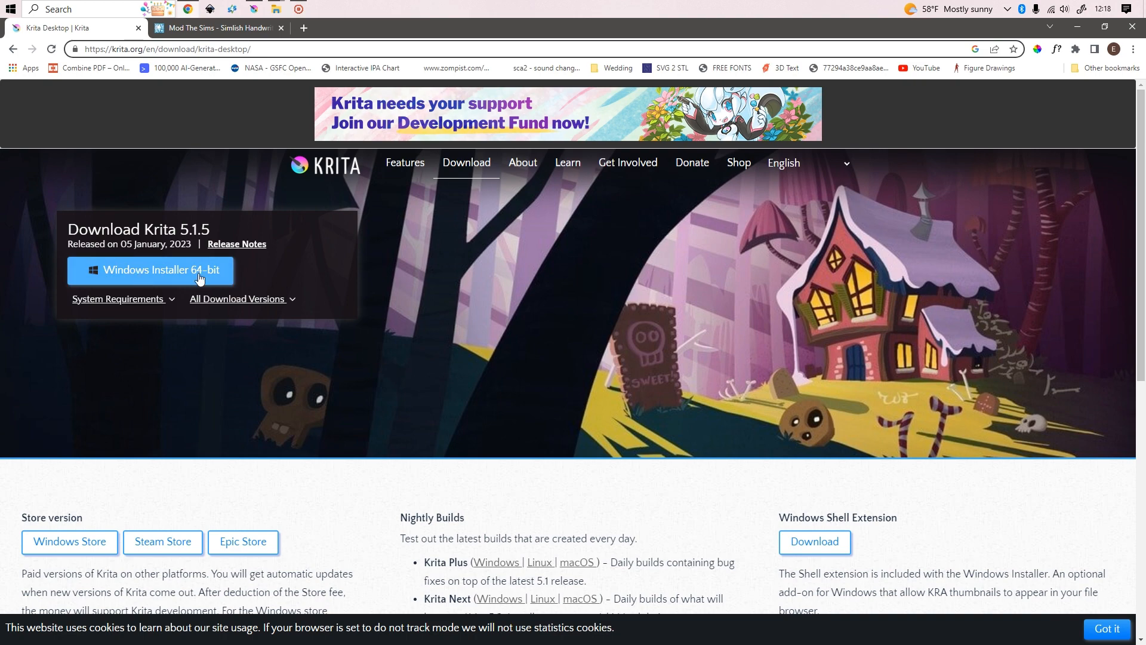
scroll(301, 234, down, 6)
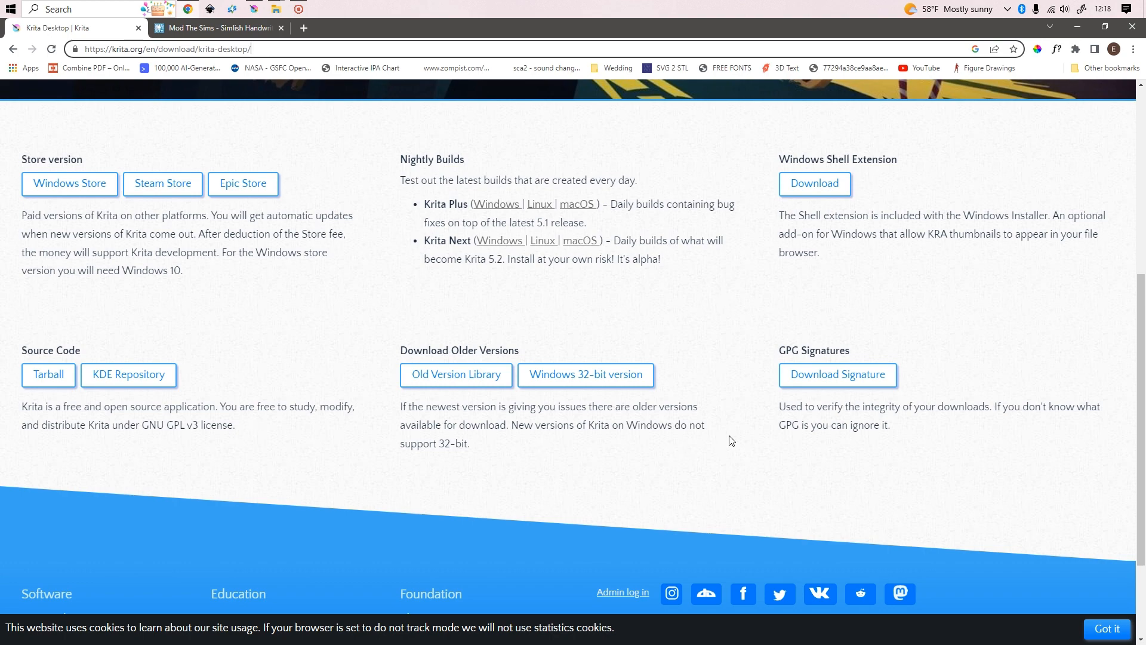
scroll(724, 451, up, 2)
scroll(705, 442, up, 4)
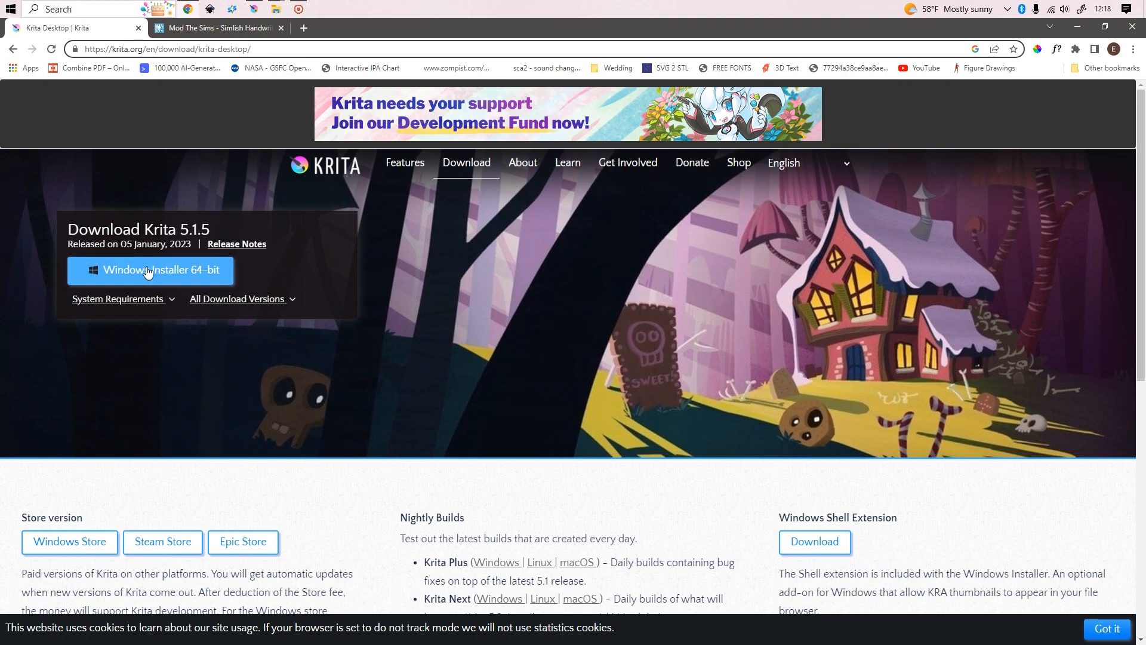
Switch to Krita and create a new custom document of 1000 x 600 pixels at 300 pixels/inch
click(254, 9)
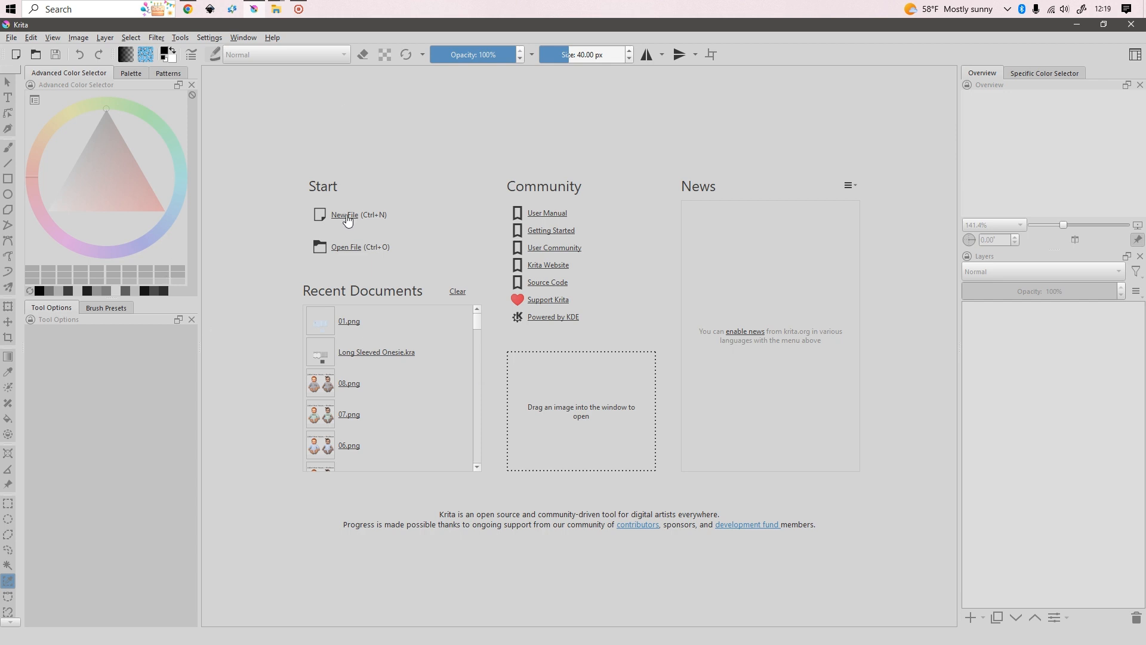
click(347, 216)
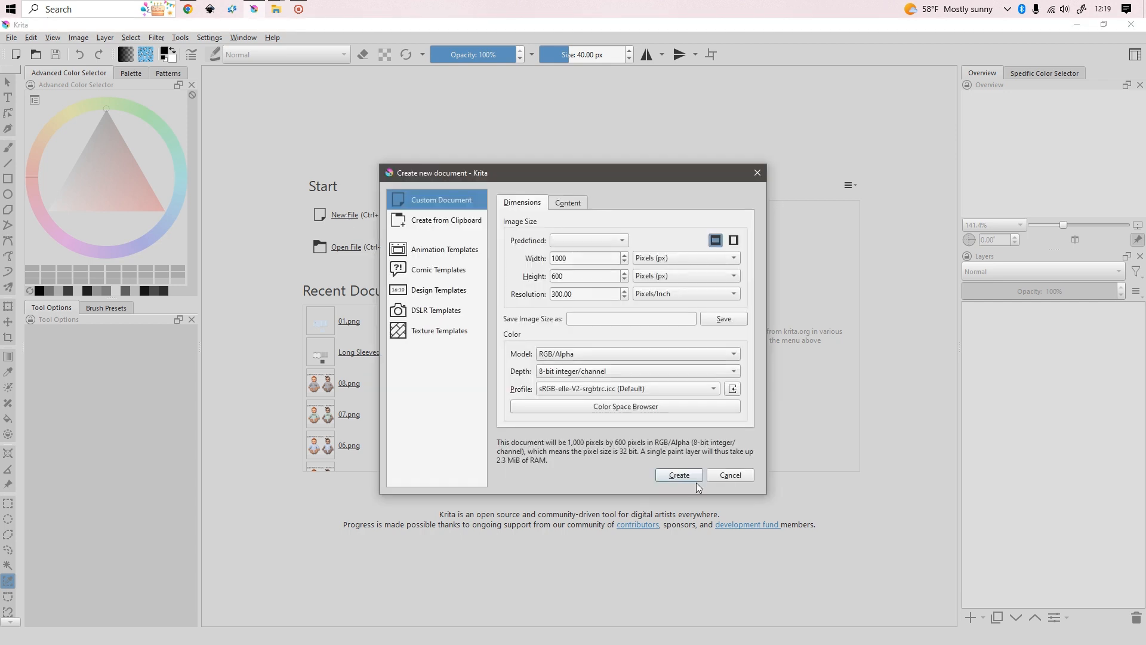
click(678, 475)
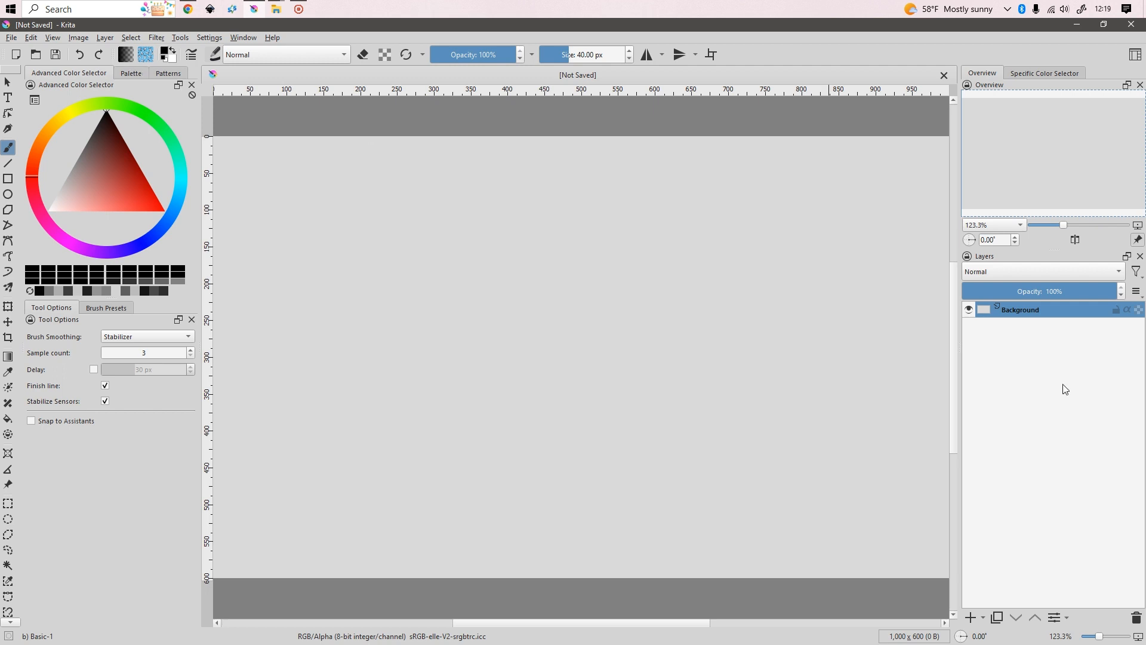
Close every docker on both sides of the canvas except the toolbox, and narrow the toolbox to a single column
click(192, 85)
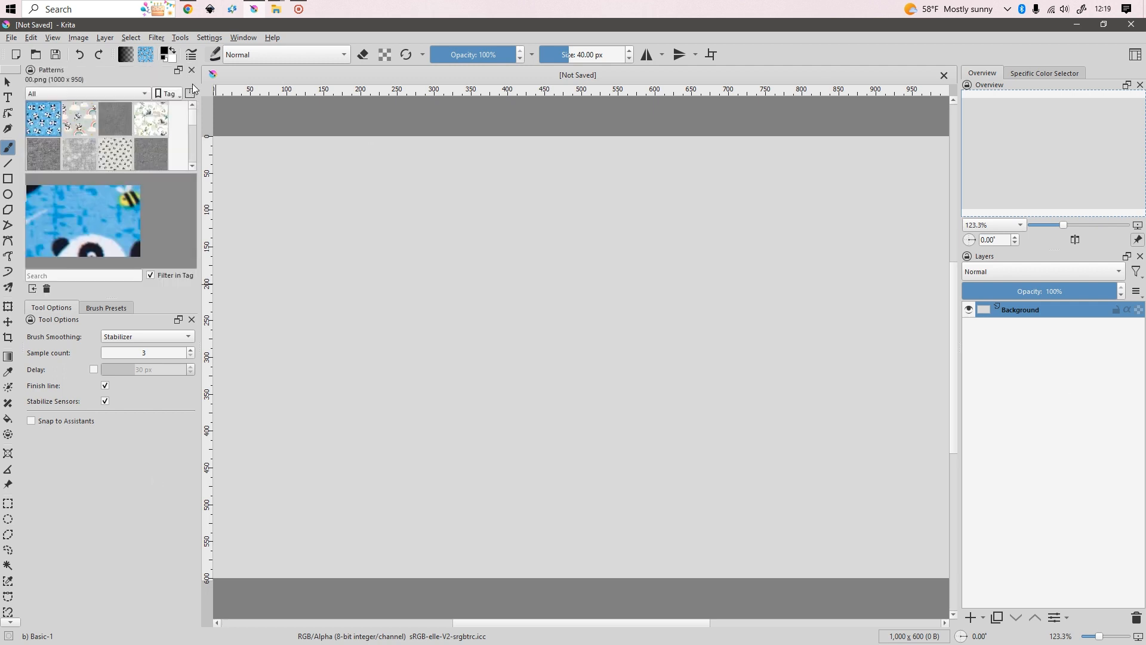
click(191, 71)
click(191, 84)
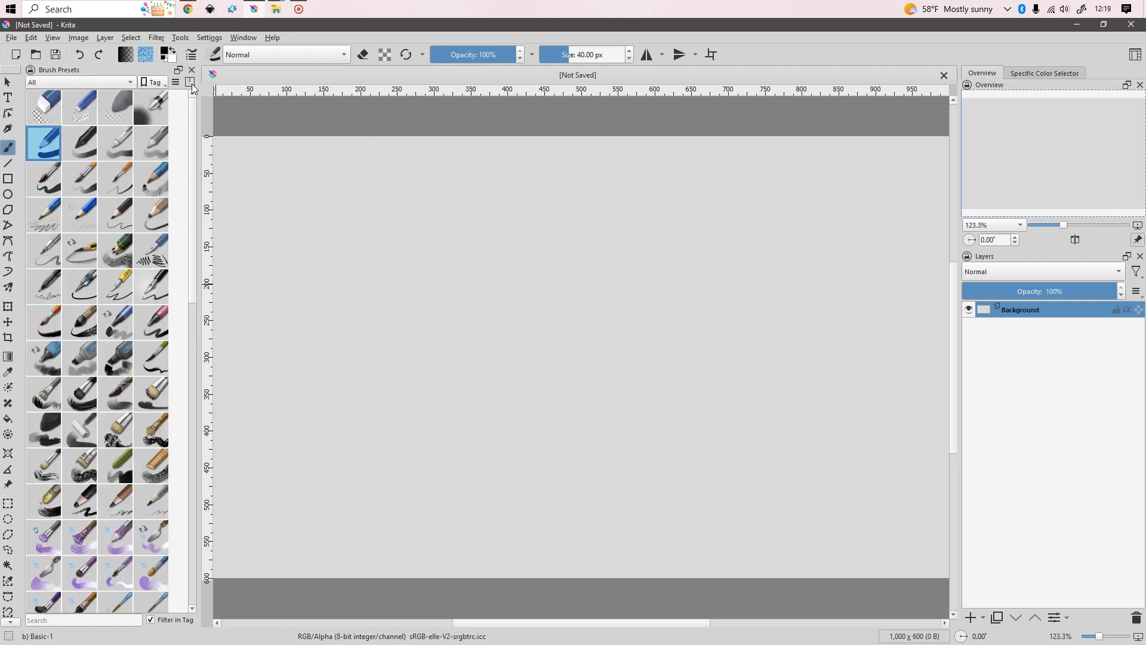
click(192, 84)
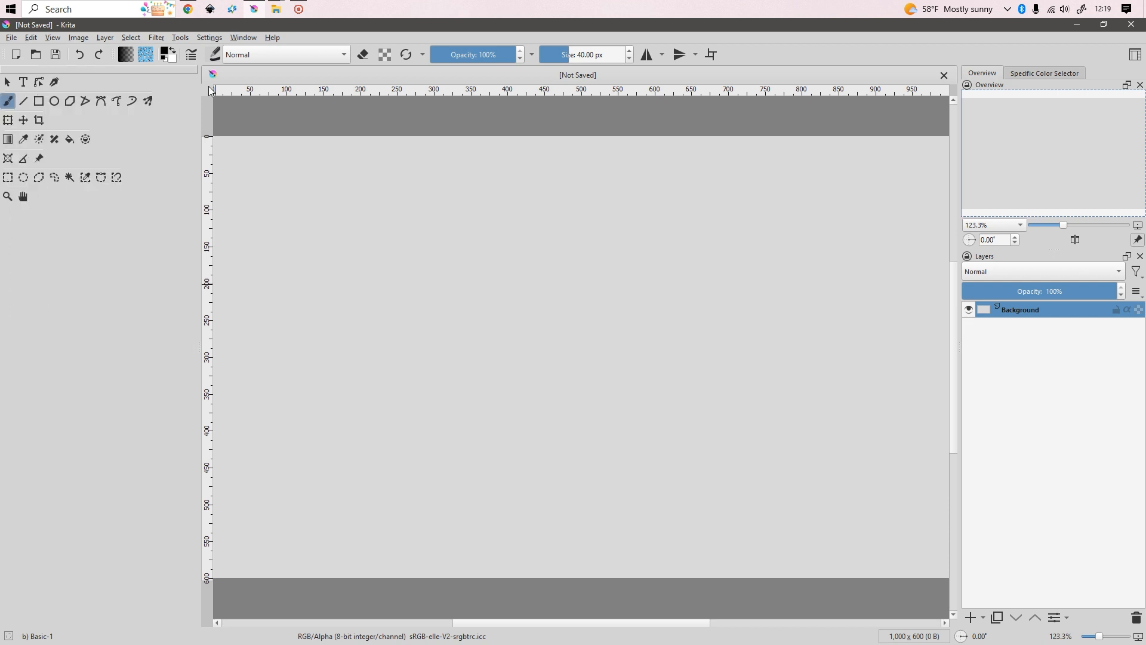
click(1141, 85)
click(1140, 76)
click(1140, 77)
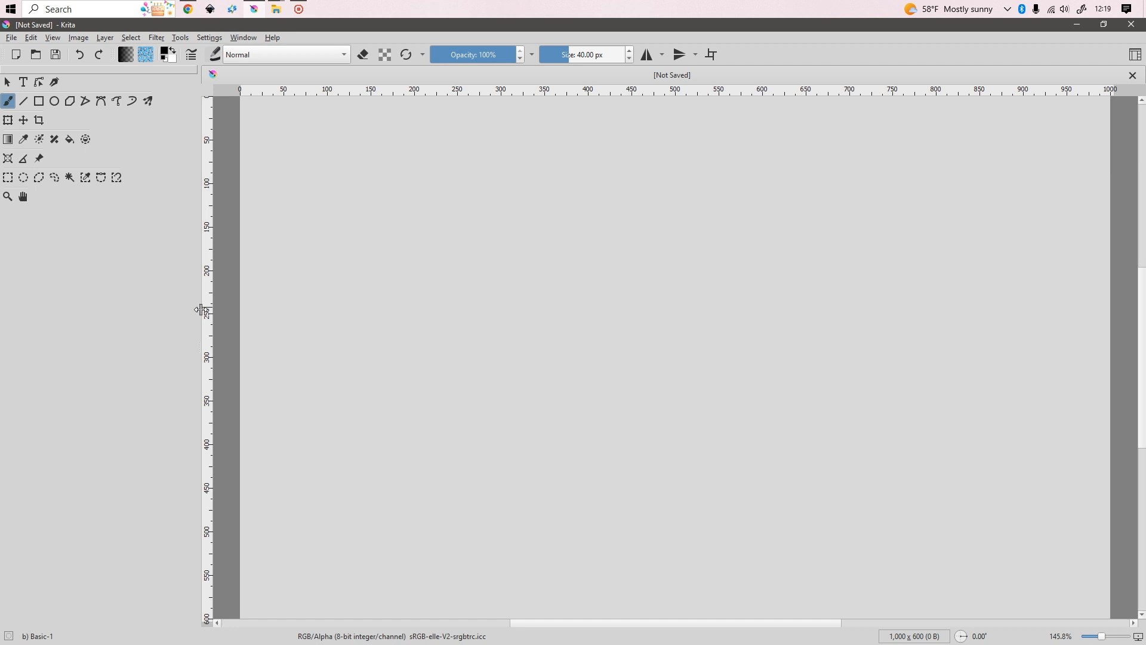
drag(200, 305, 114, 305)
drag(201, 284, 23, 283)
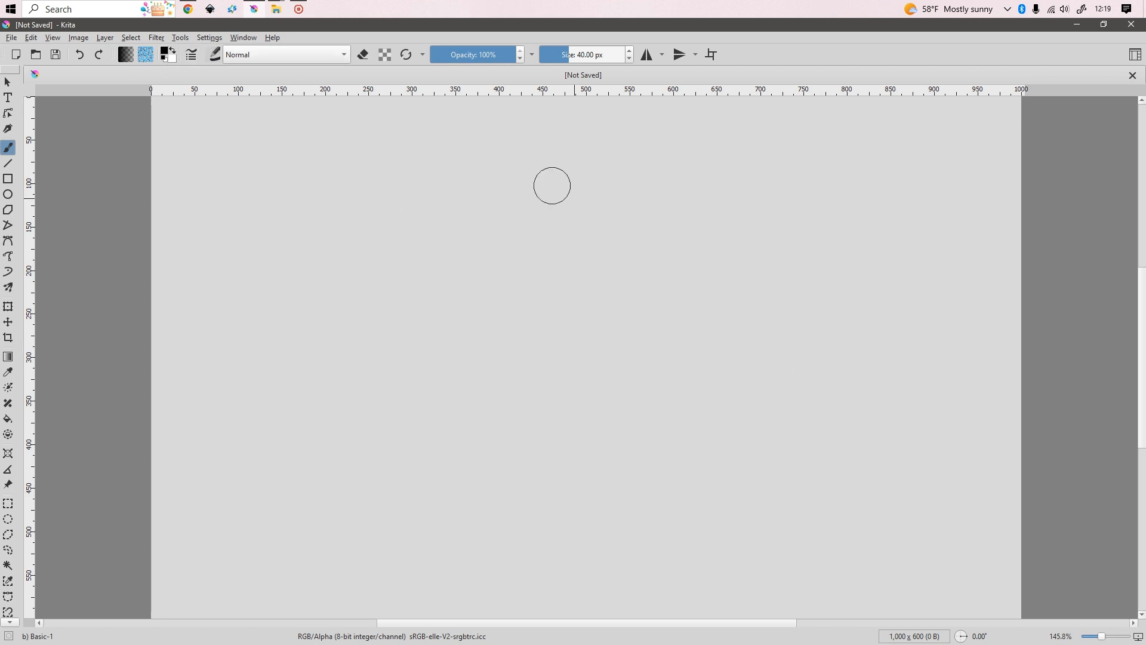
Show the Advanced Color Selector and Brush Presets dockers in the workspace
click(215, 40)
mouse_move(238, 135)
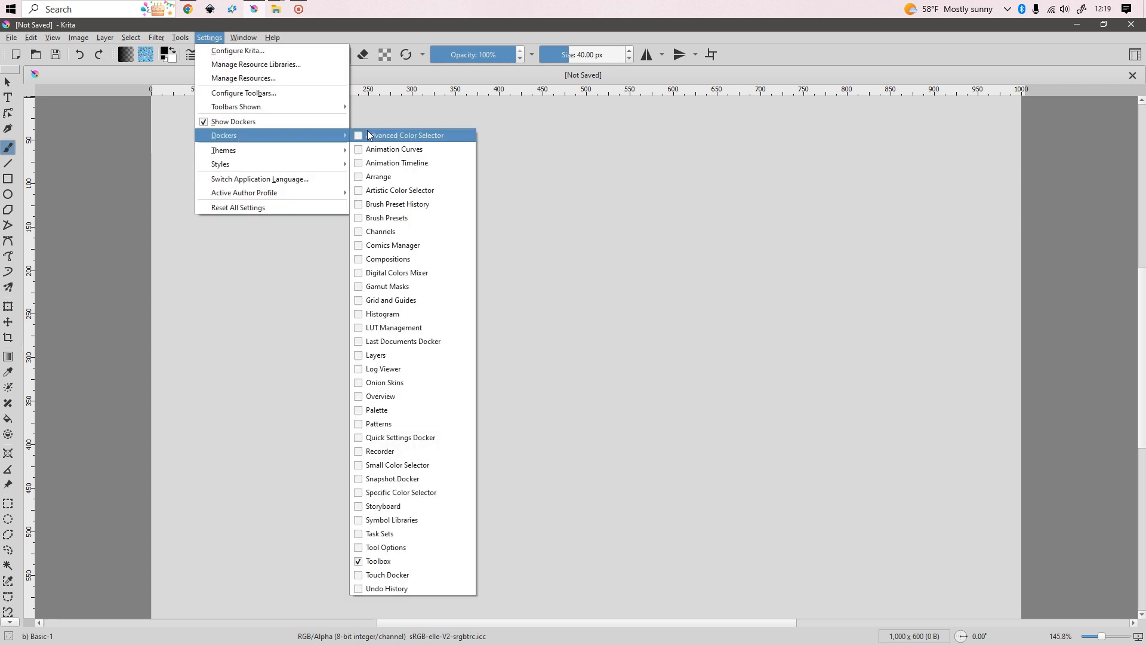
click(394, 136)
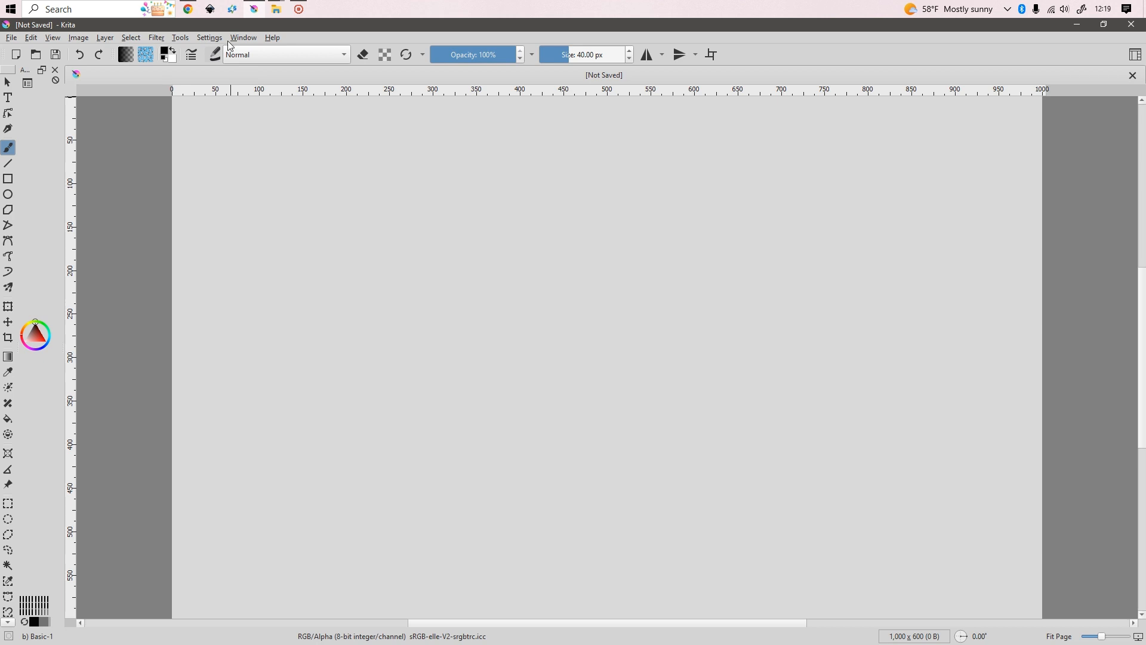
click(210, 37)
mouse_move(230, 142)
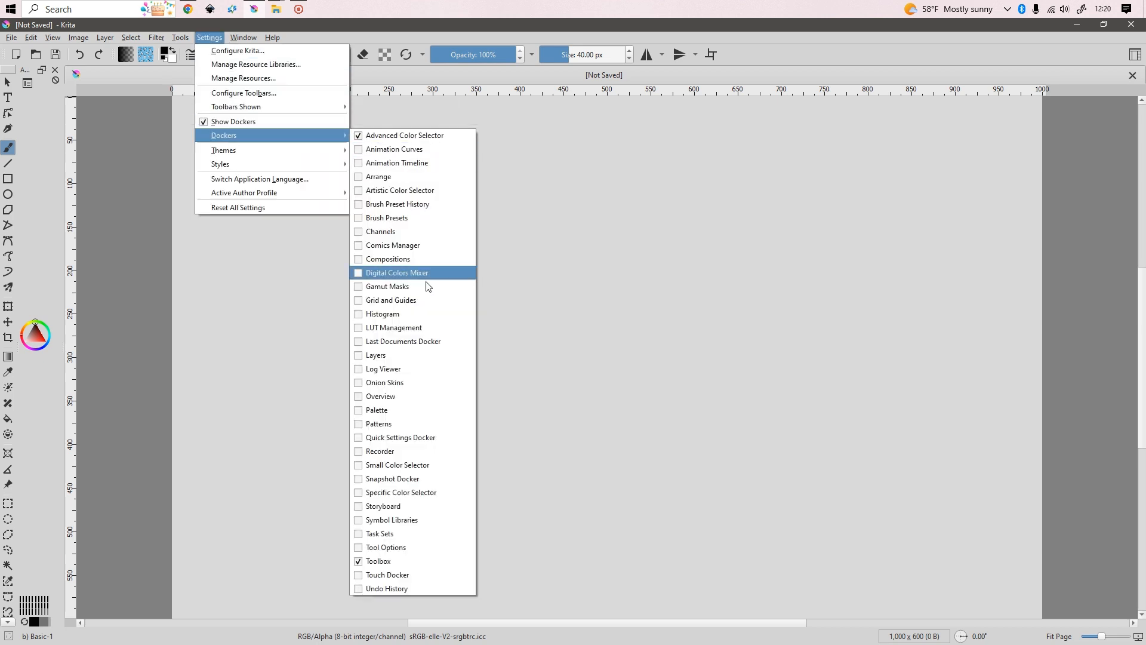
click(387, 217)
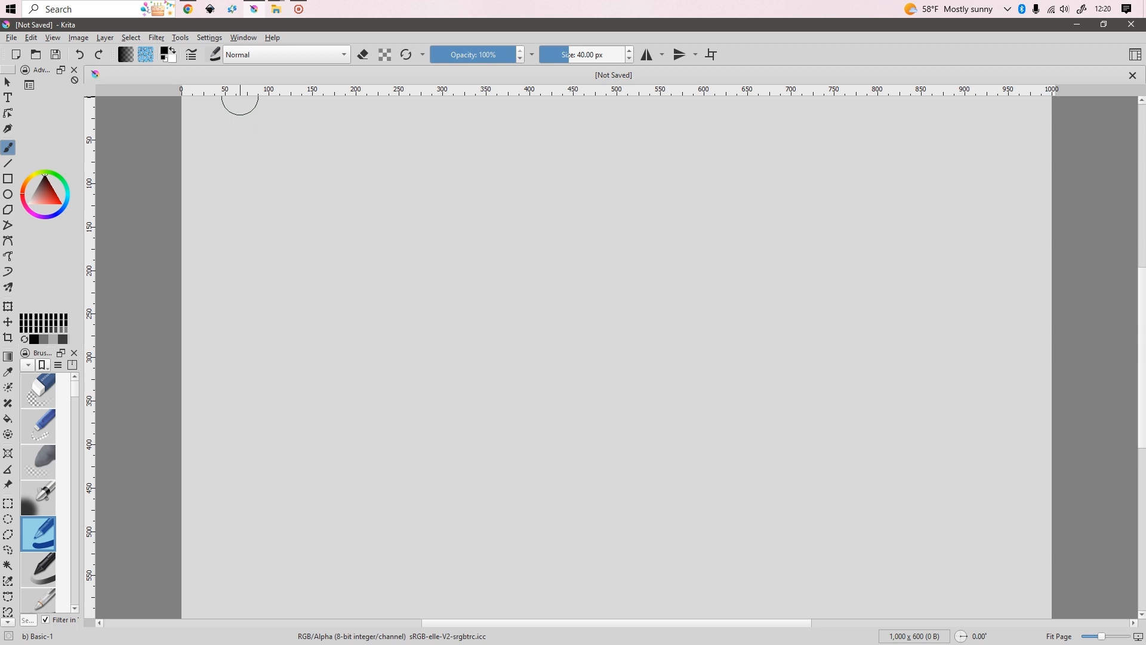
Add the Layers and Overview dockers to the workspace
click(209, 38)
mouse_move(238, 136)
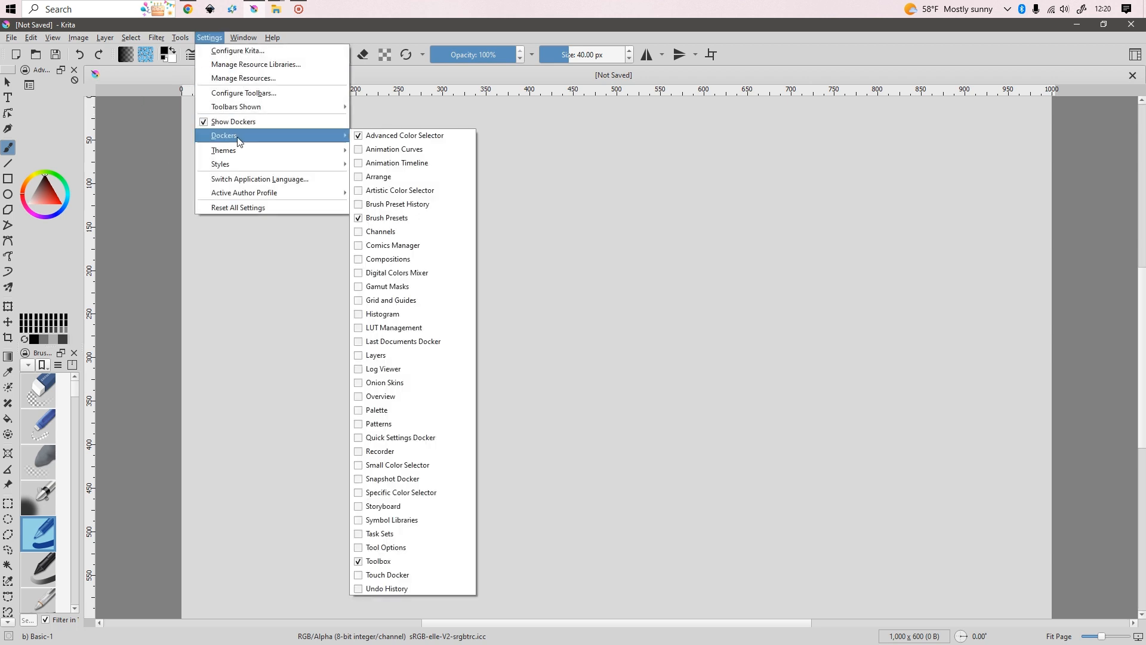
click(376, 355)
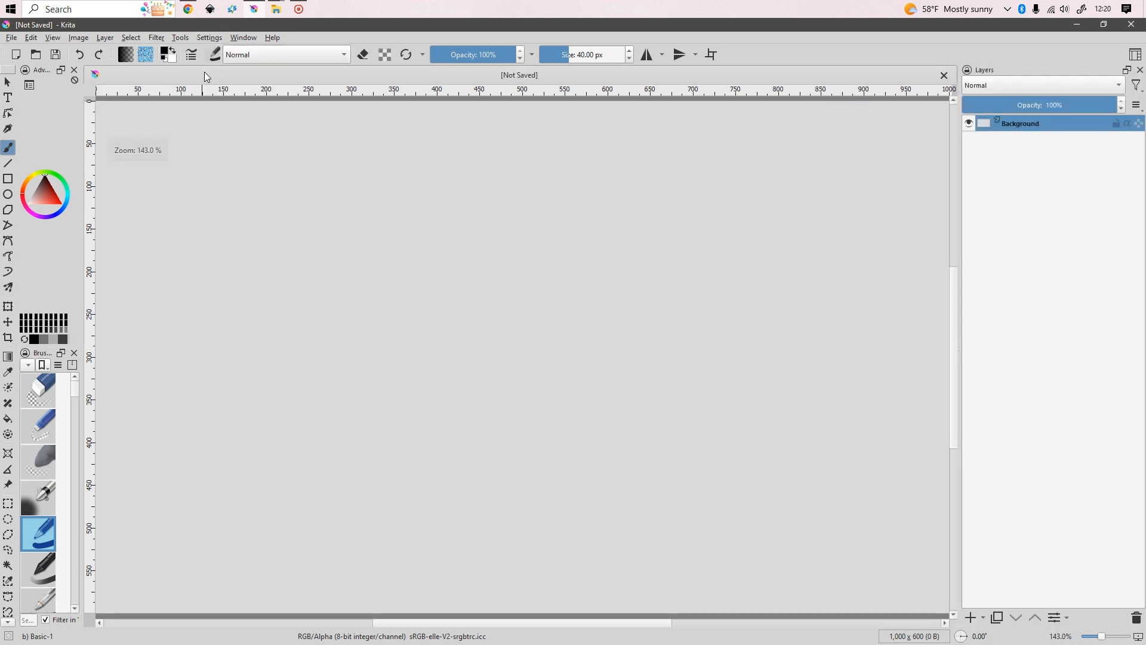
click(205, 38)
mouse_move(238, 135)
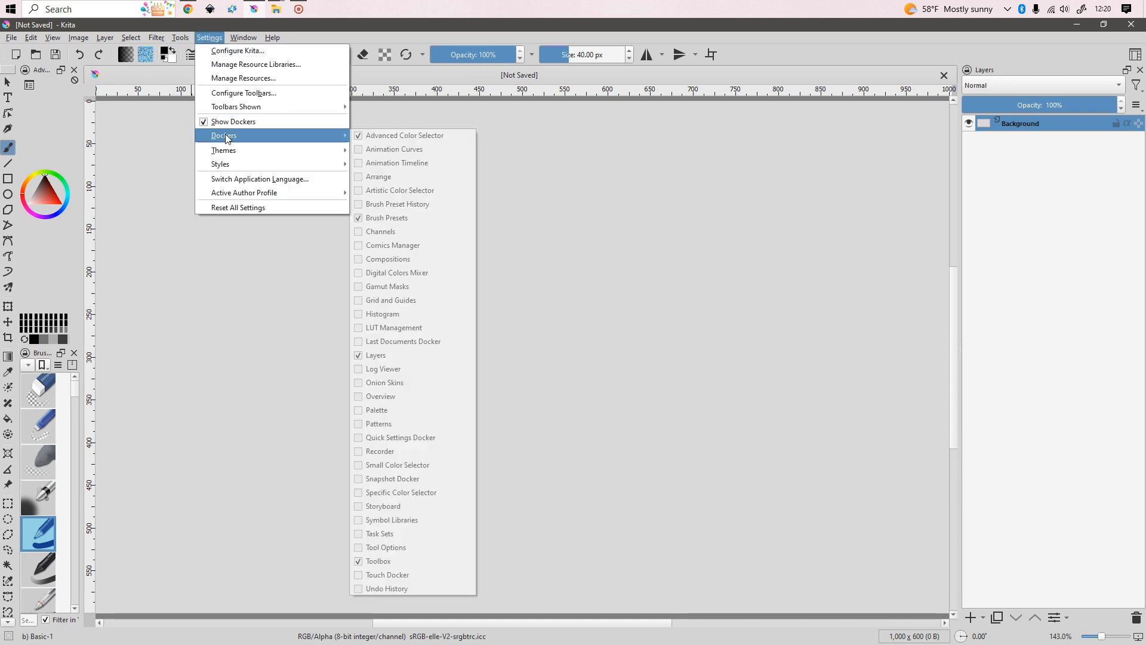
click(385, 397)
Enable the Palette and Patterns dockers alongside the color selector
click(208, 37)
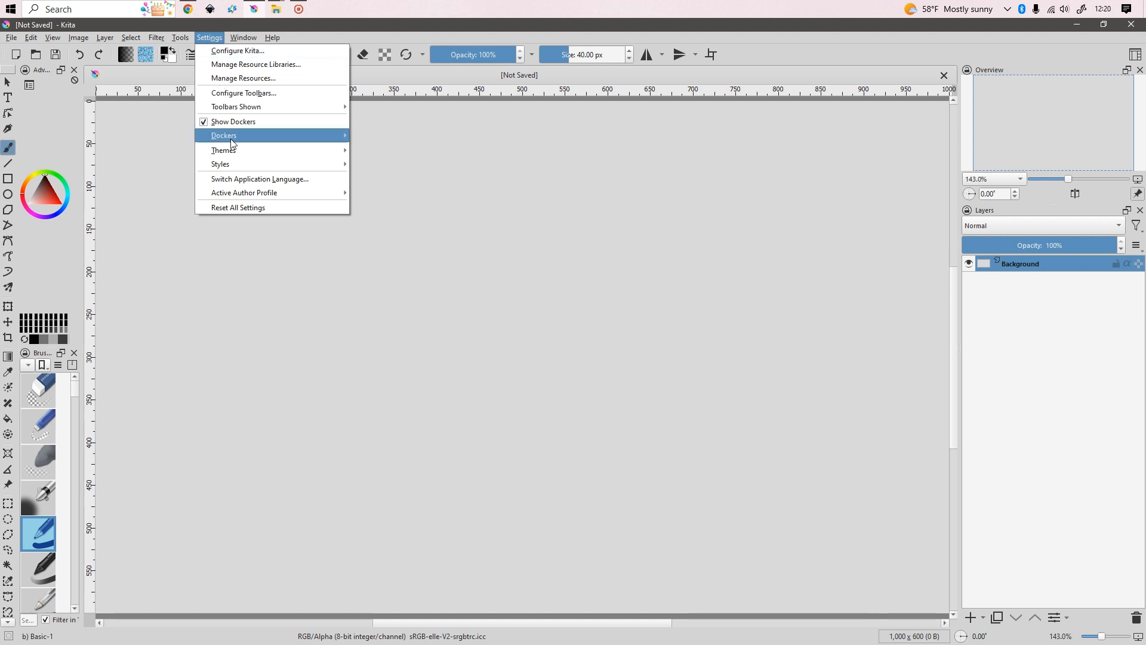
mouse_move(238, 135)
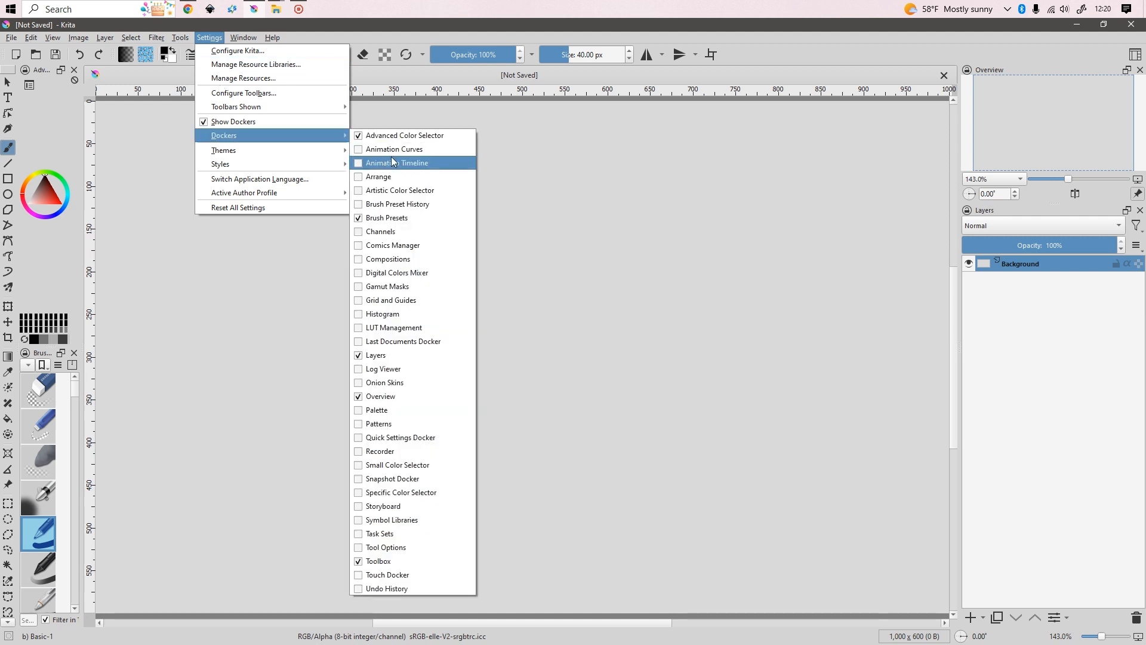
click(389, 409)
click(209, 37)
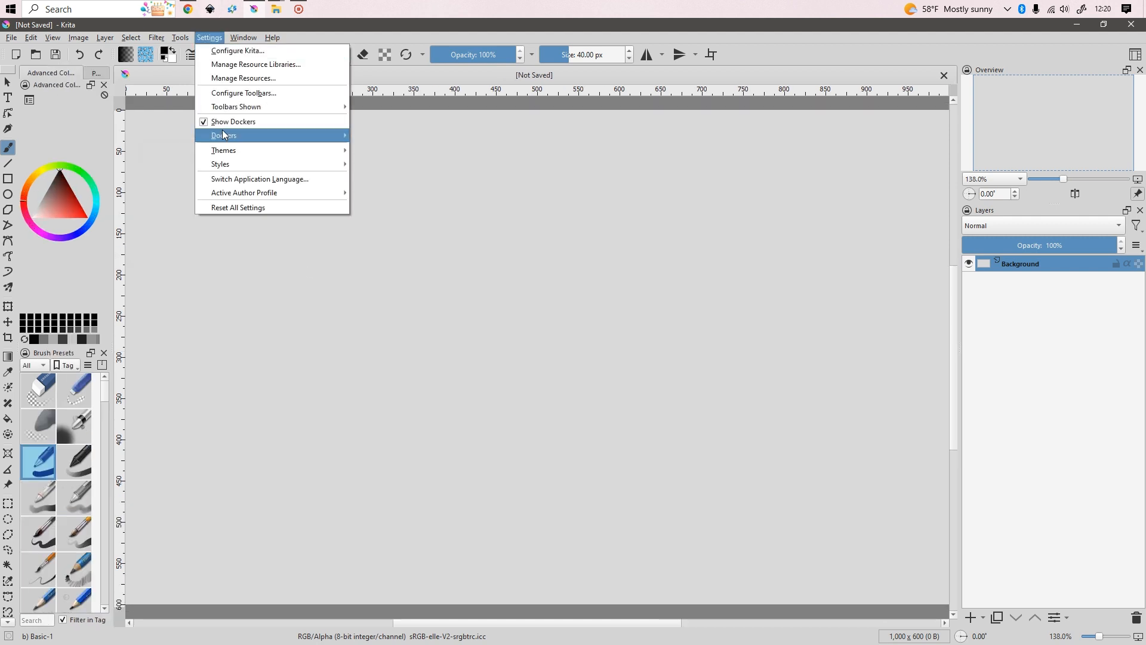
mouse_move(239, 135)
click(374, 424)
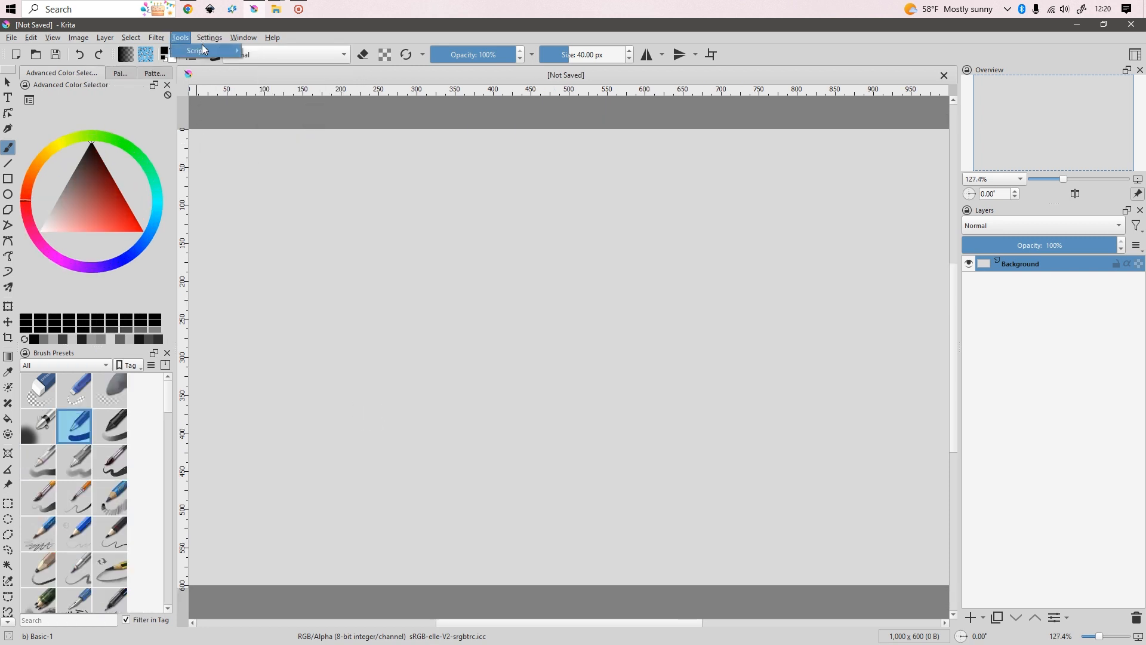
Turn on the Specific Color Selector and Tool Options dockers
click(209, 38)
mouse_move(239, 135)
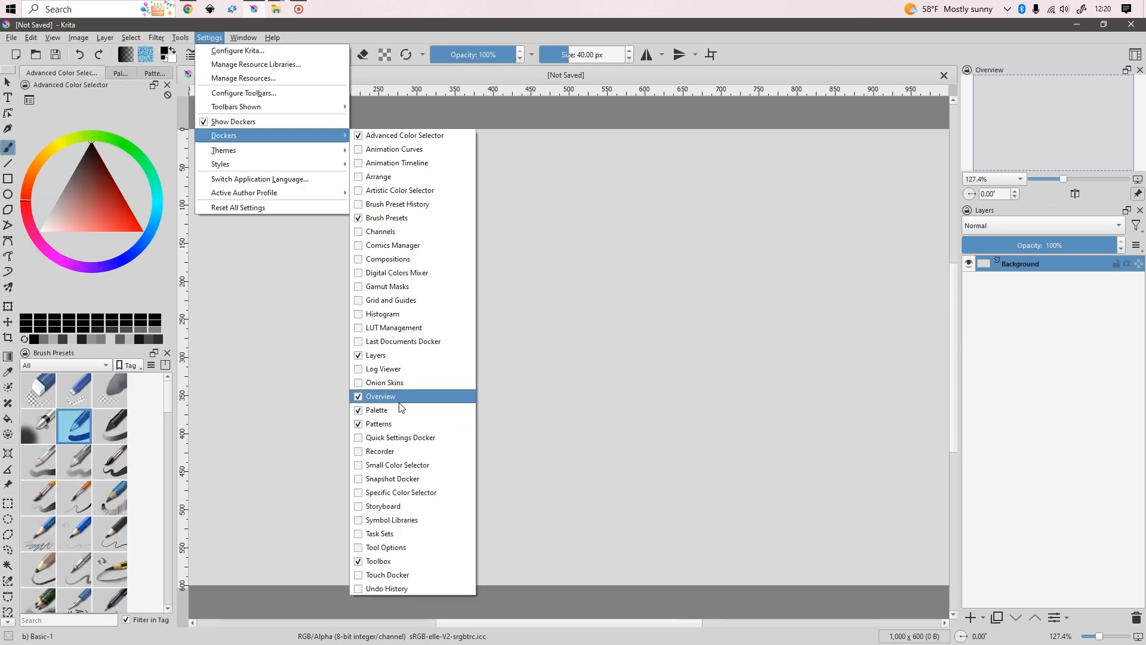
click(409, 492)
click(210, 38)
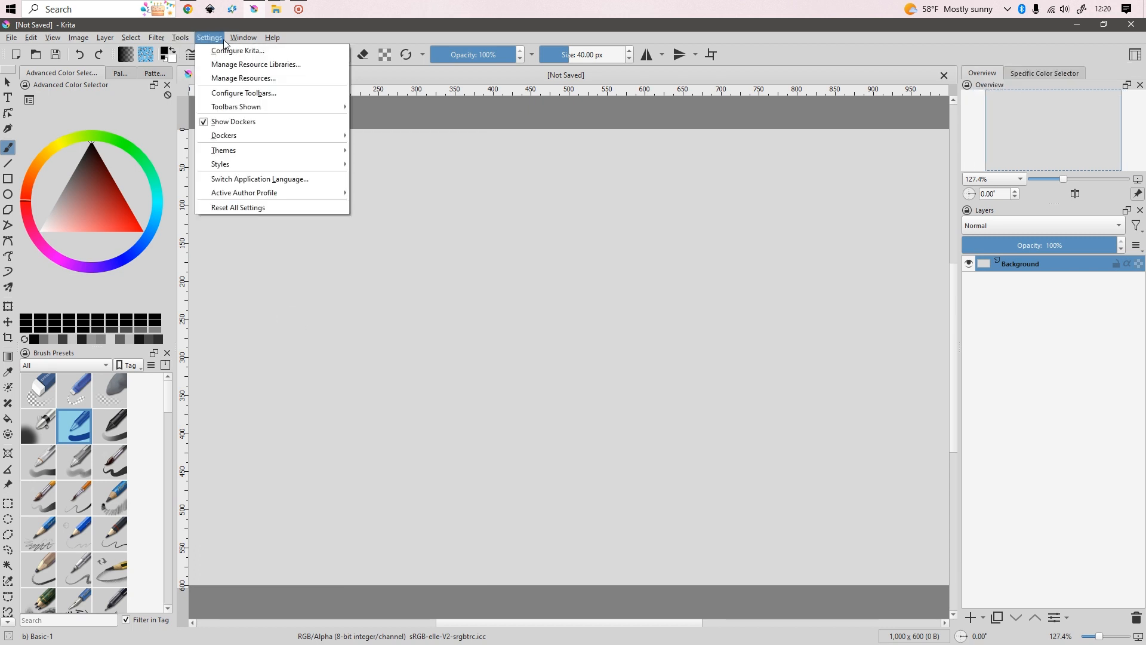
mouse_move(232, 138)
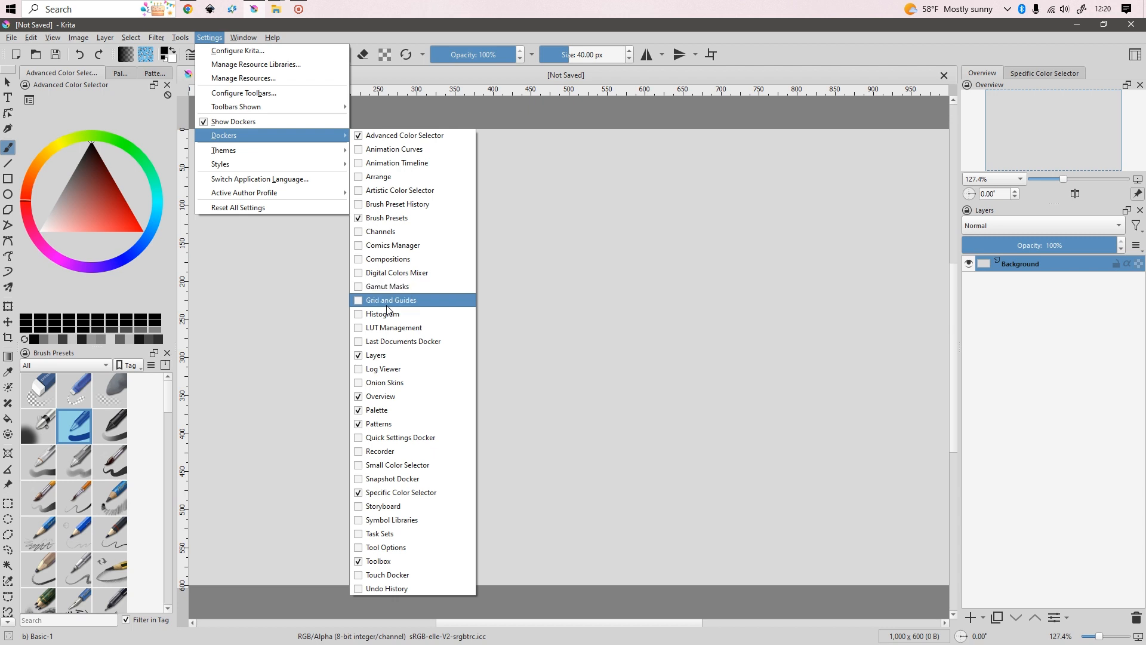
click(387, 548)
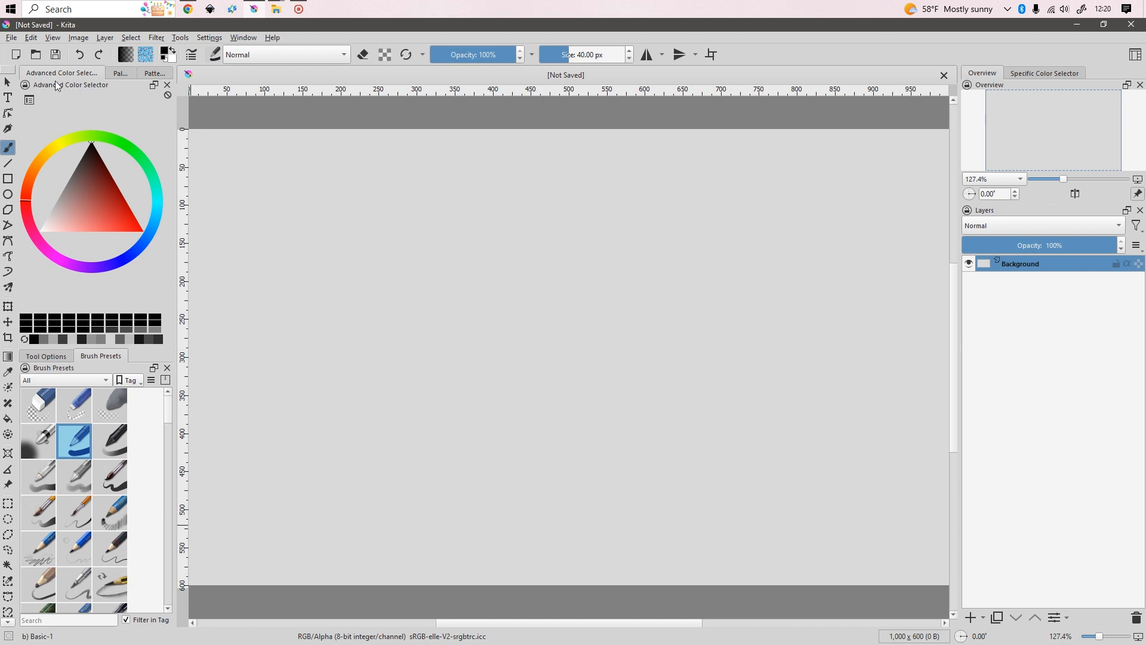
click(210, 38)
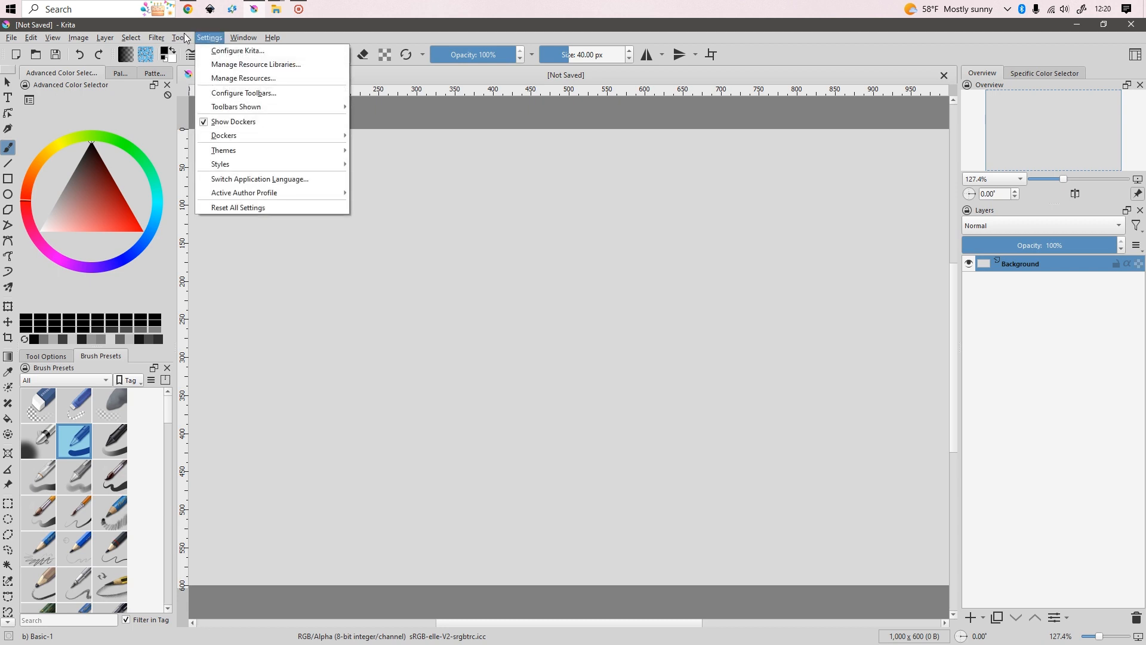
mouse_move(255, 135)
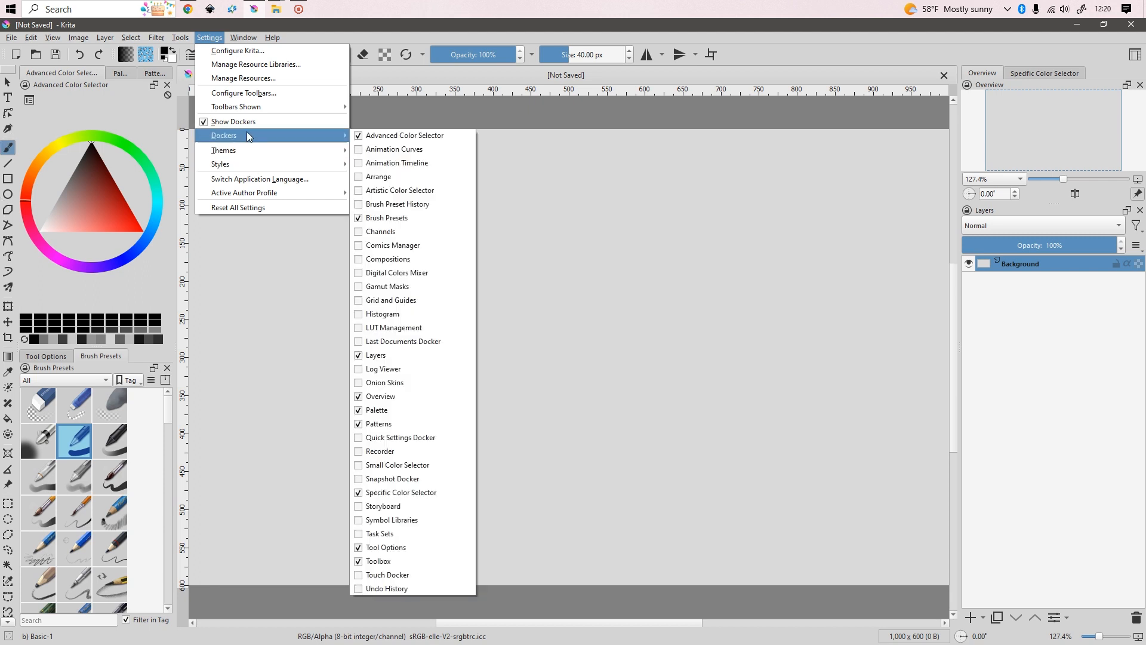
click(317, 36)
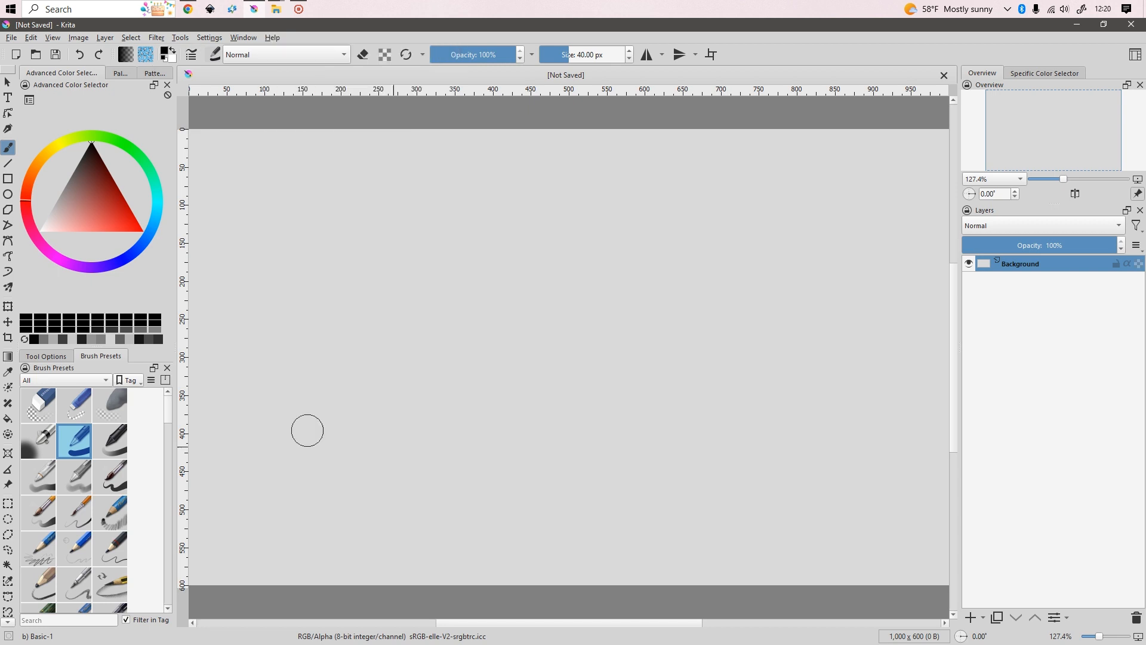
Undock the Palette, Patterns, Advanced Color Selector, Brush Presets and Specific Color Selector dockers so they float over the canvas
click(119, 73)
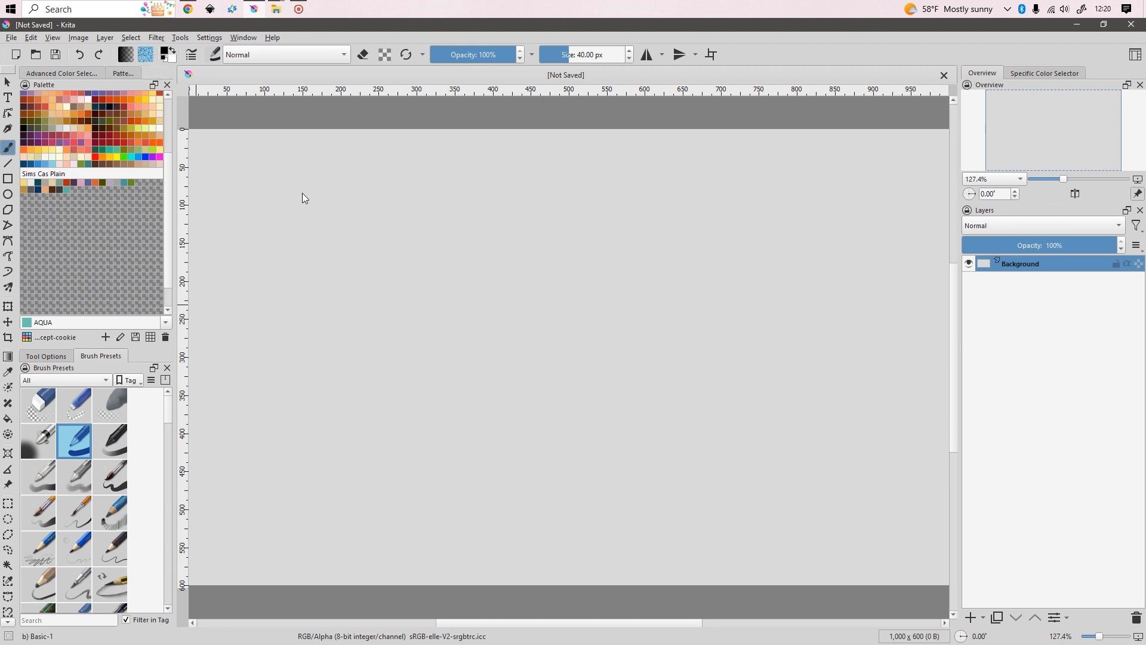
drag(92, 83, 329, 200)
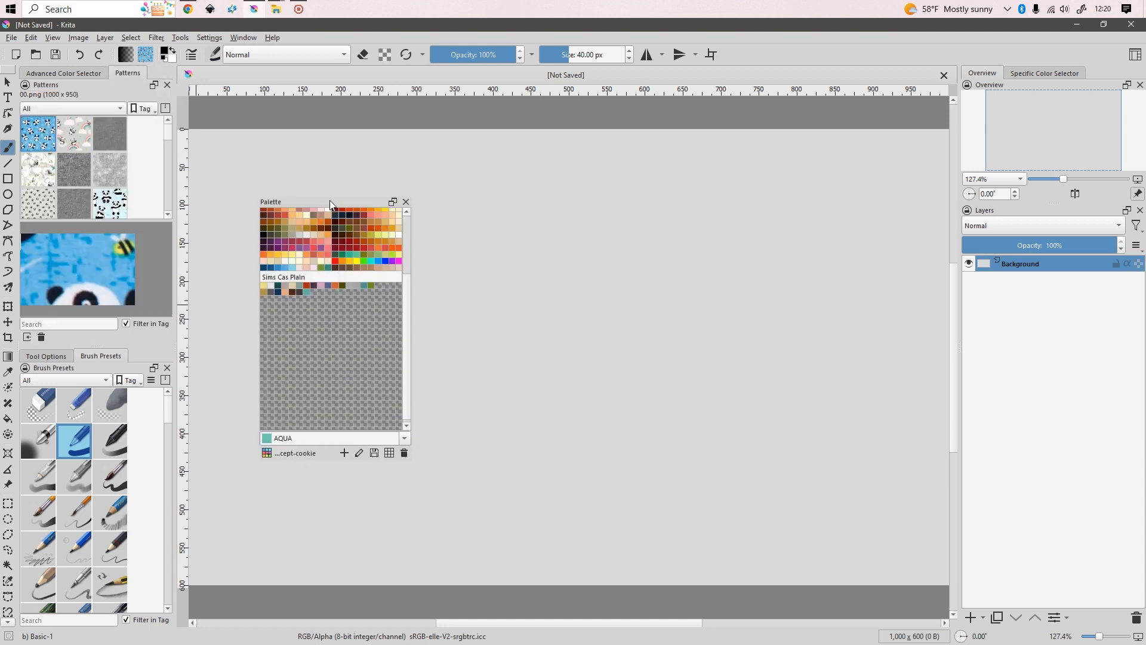
drag(80, 84, 445, 148)
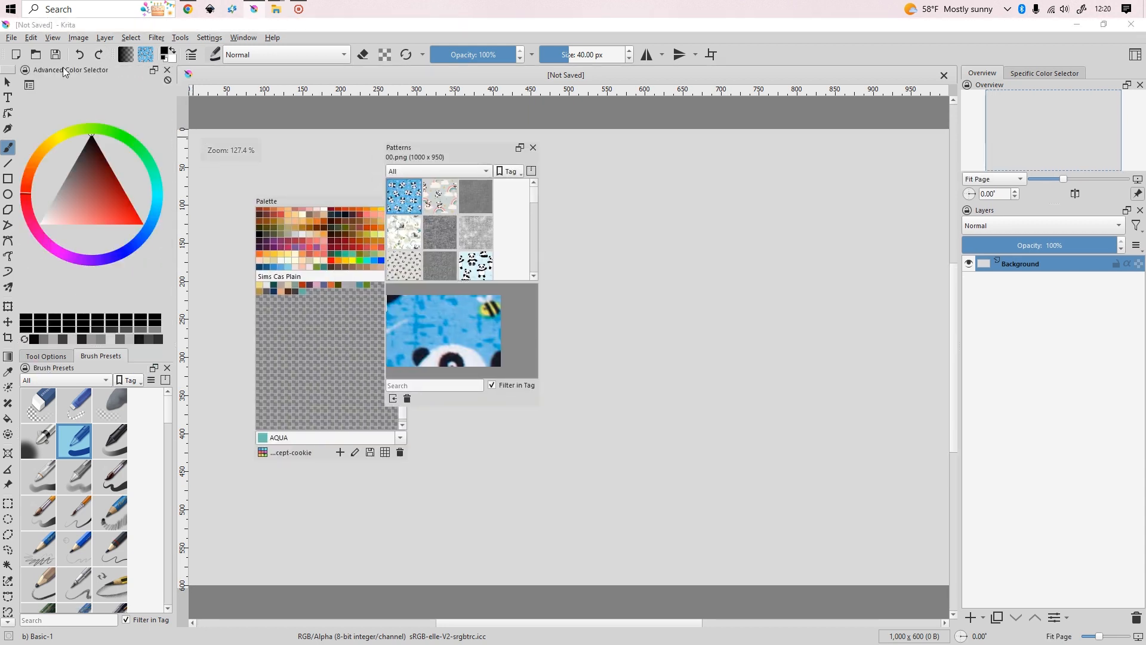
drag(63, 67, 609, 172)
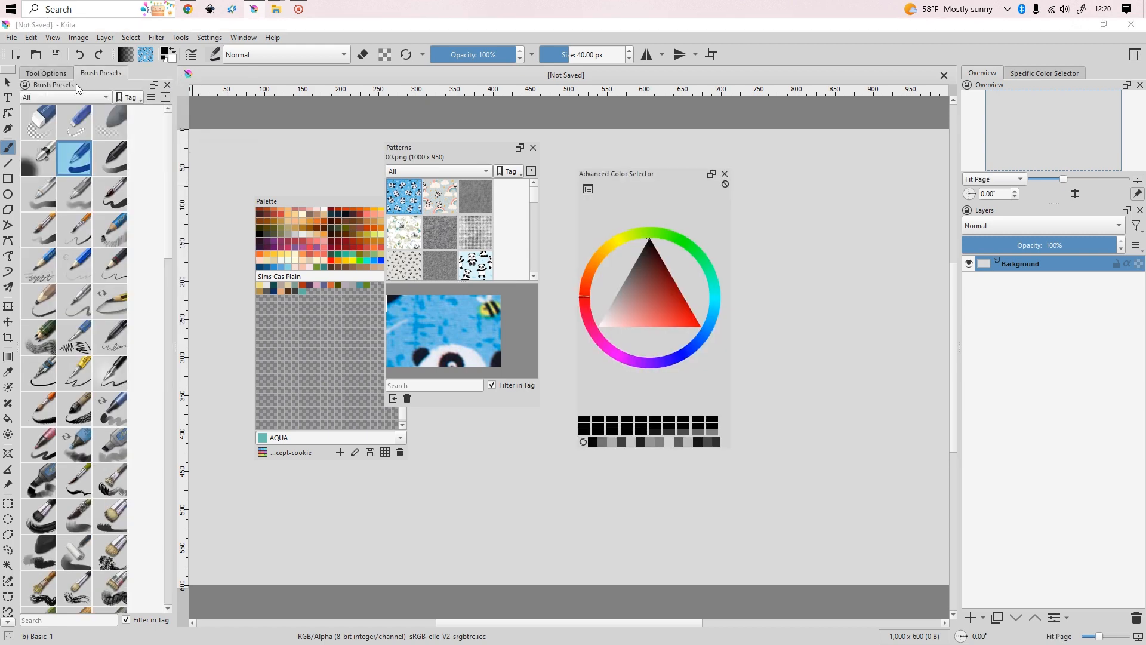
drag(76, 83, 797, 163)
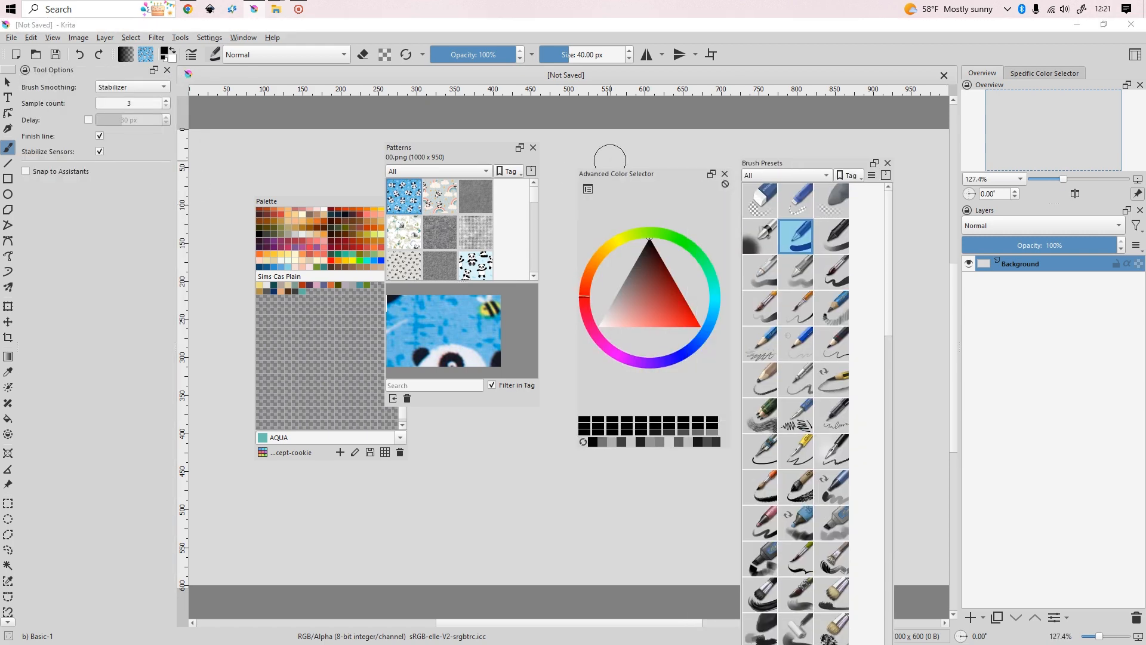
click(1047, 73)
drag(1042, 81, 628, 113)
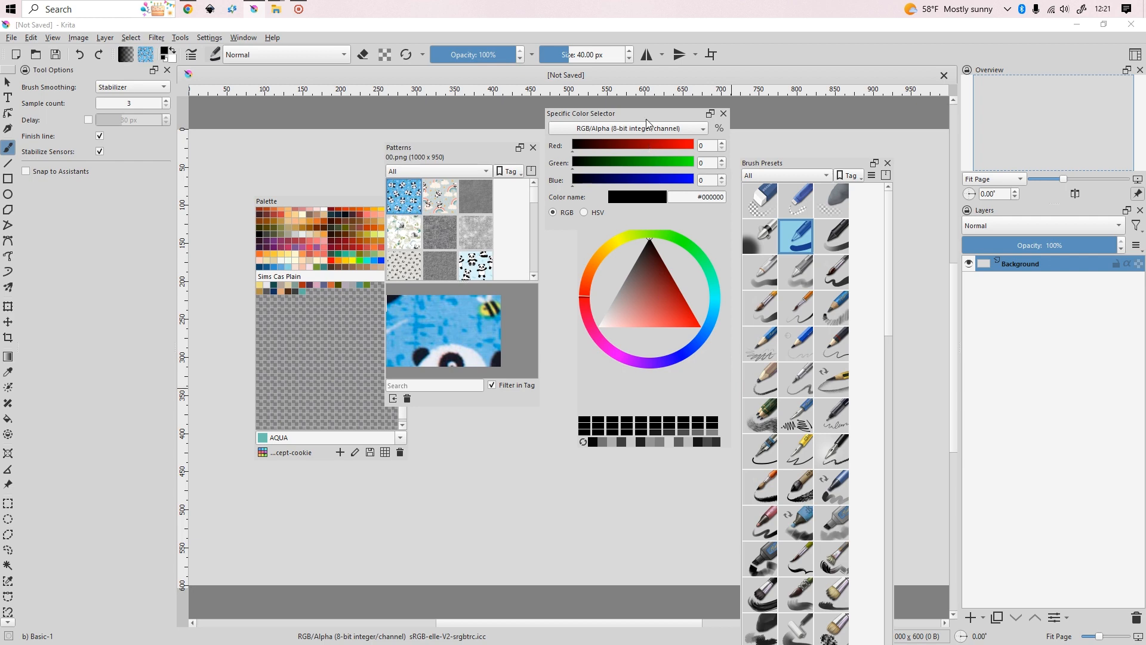
Try the Specific Color Selector docked above the canvas, float it again and narrow it over the Brush Presets
drag(694, 114, 615, 98)
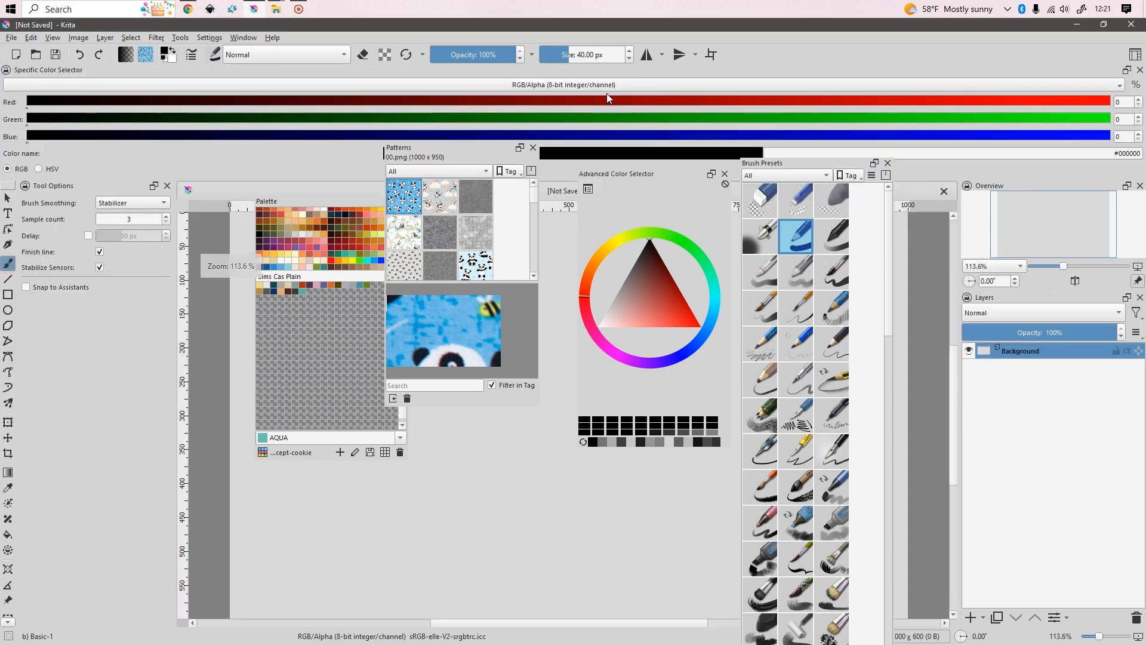
drag(673, 71, 666, 194)
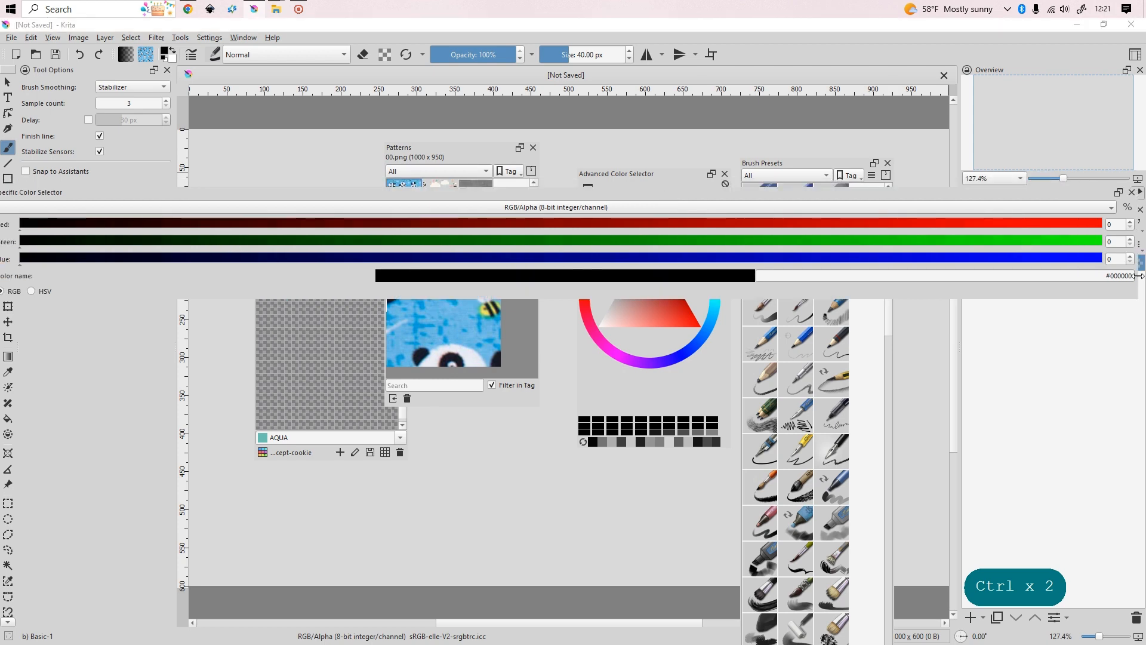
drag(1137, 279, 271, 259)
drag(117, 192, 765, 196)
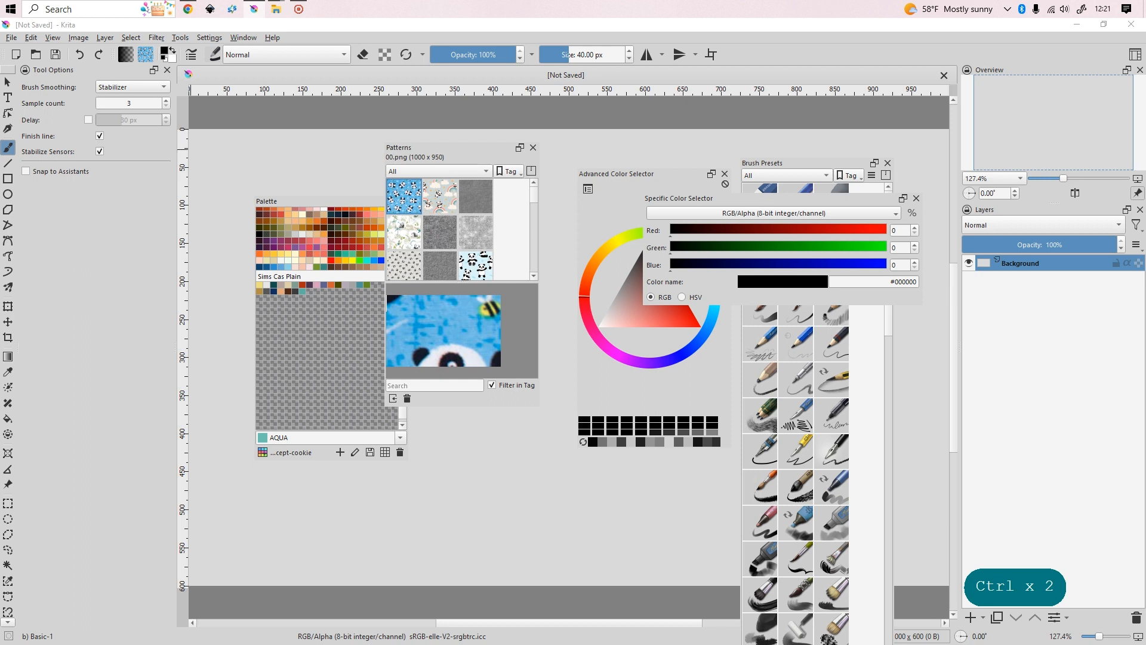
Dock the Advanced Color Selector above Tool Options and open its settings
drag(636, 176, 79, 71)
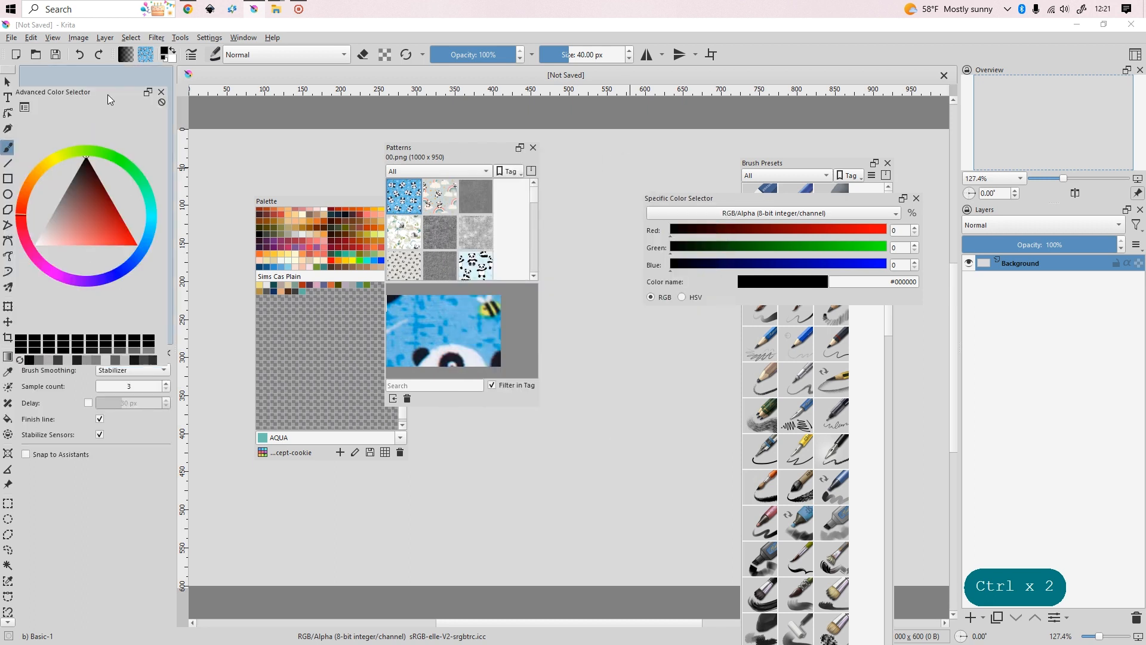
click(31, 85)
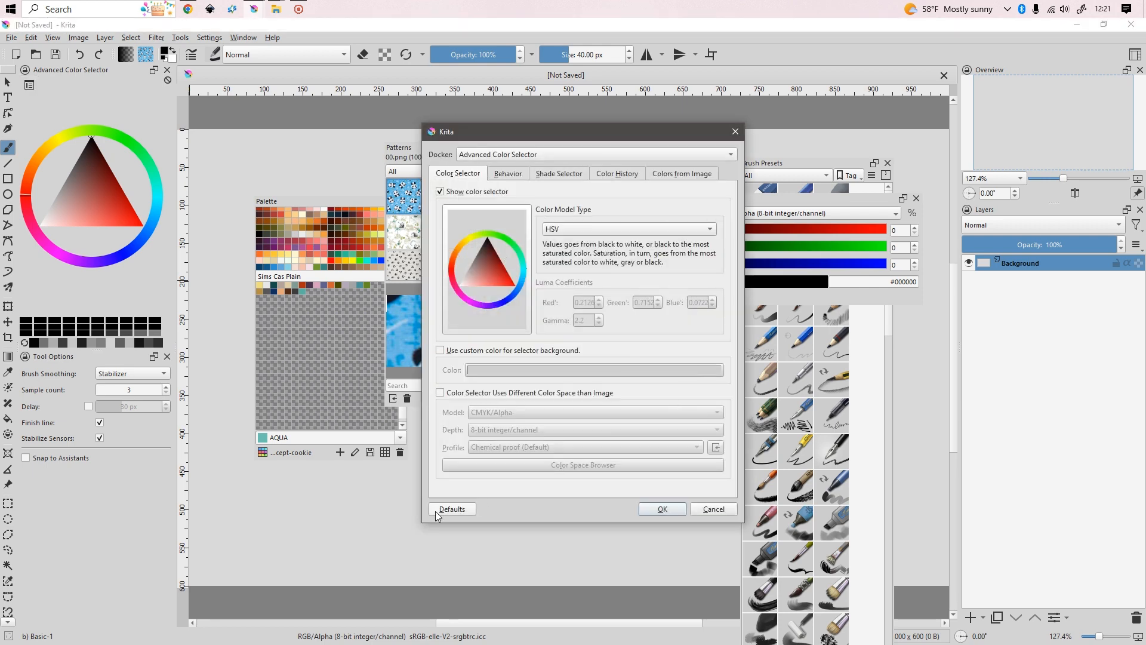
Examine the Advanced Color Selector's color model, behavior and shade selector type options
click(609, 229)
click(580, 239)
click(518, 176)
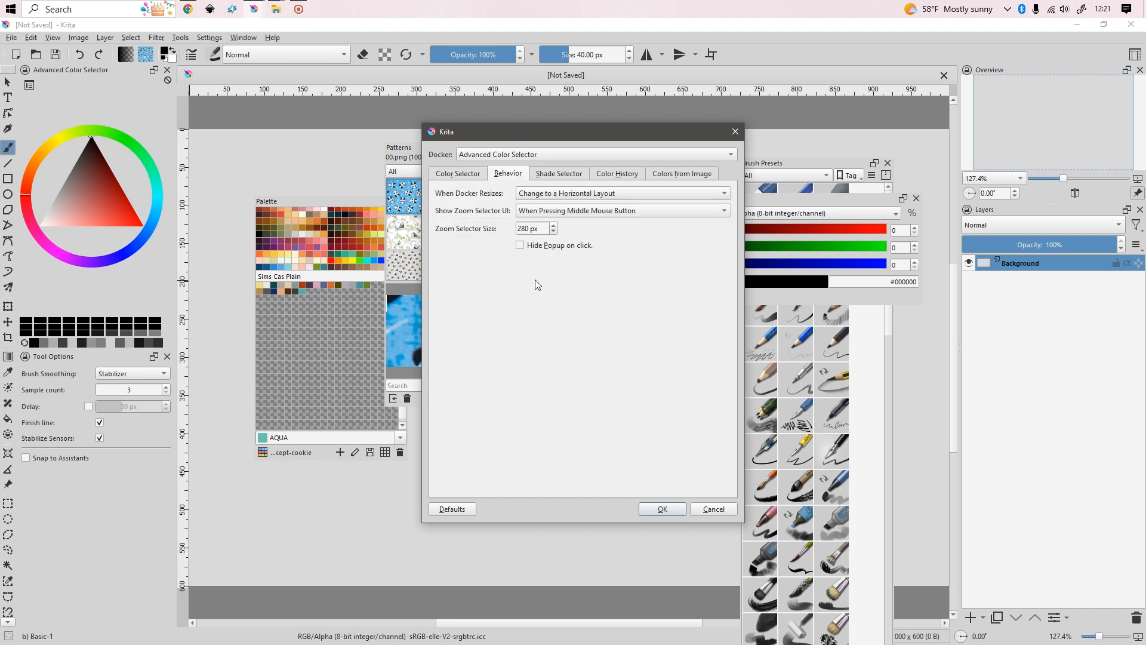
click(560, 174)
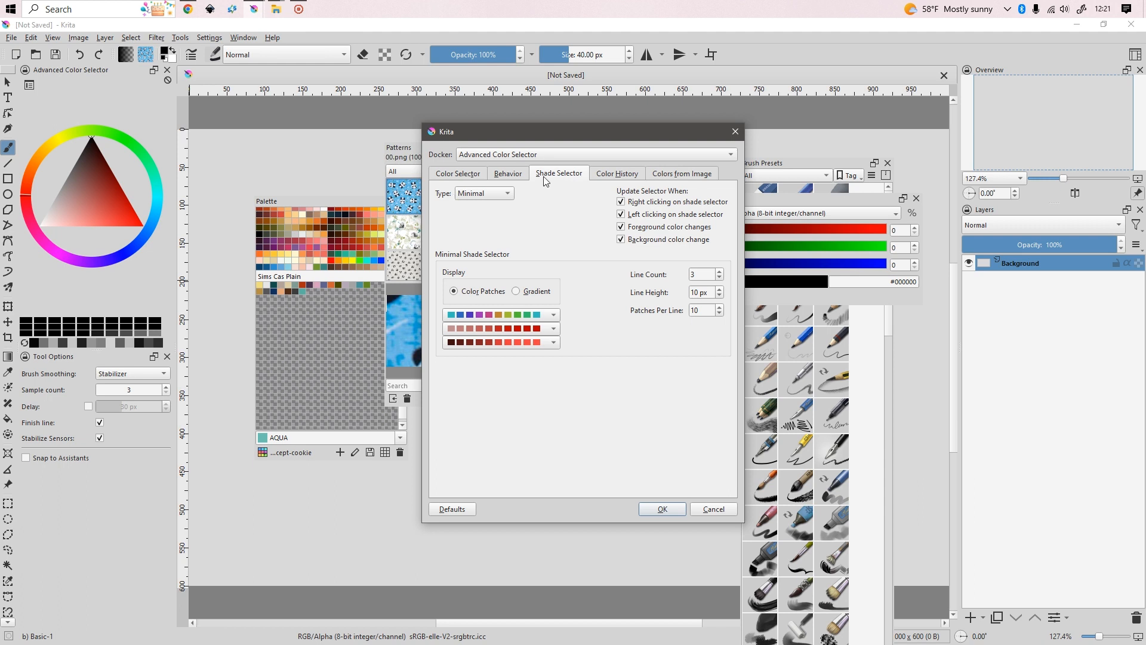
click(503, 195)
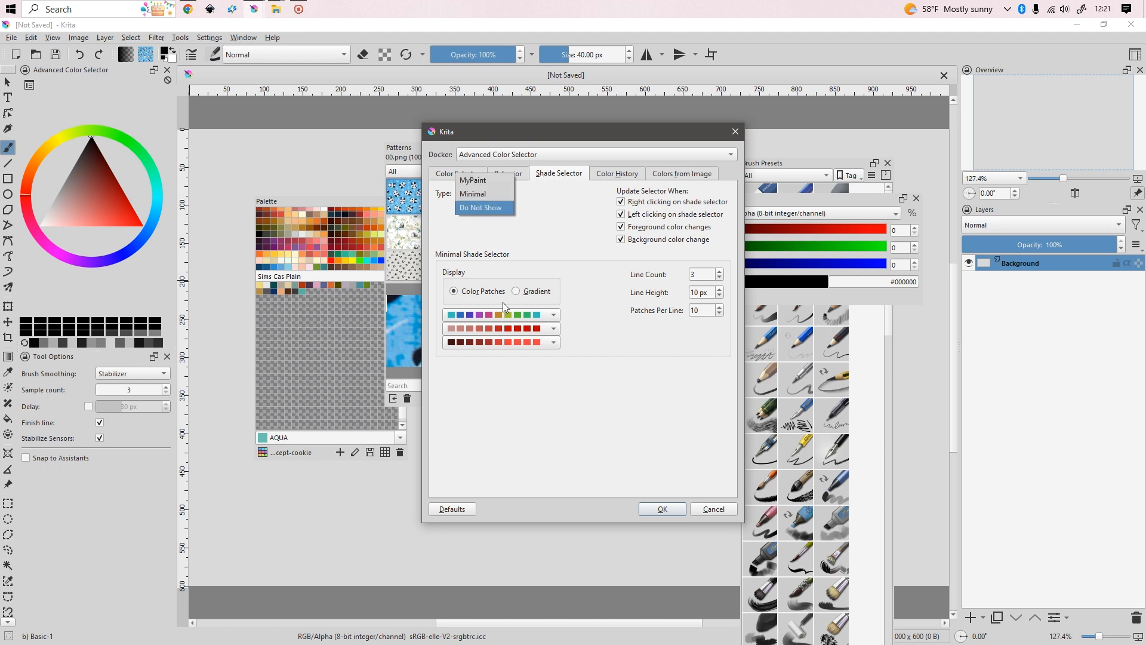
click(497, 195)
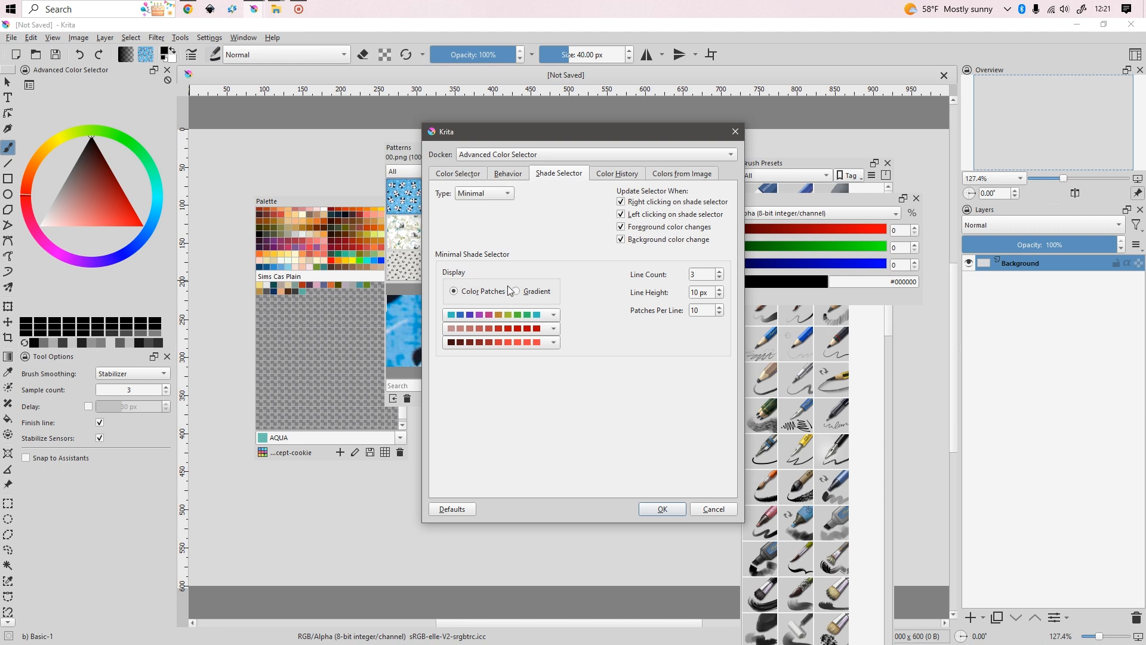
Examine the preset color variations offered for each of the three Minimal shade selector lines
click(553, 315)
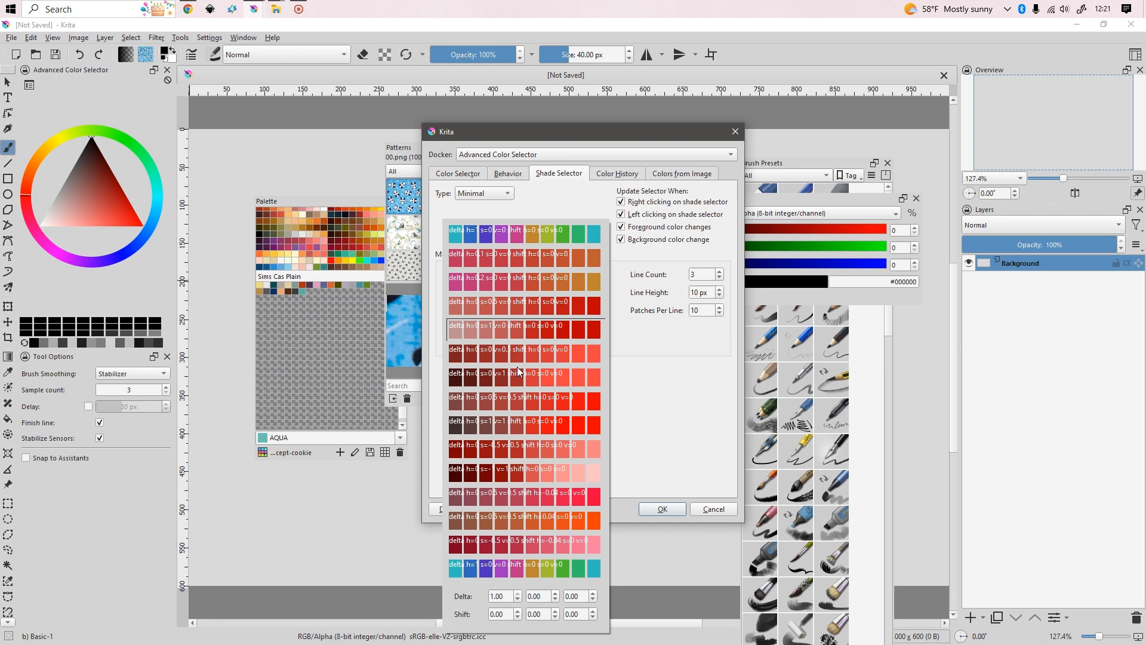
click(643, 388)
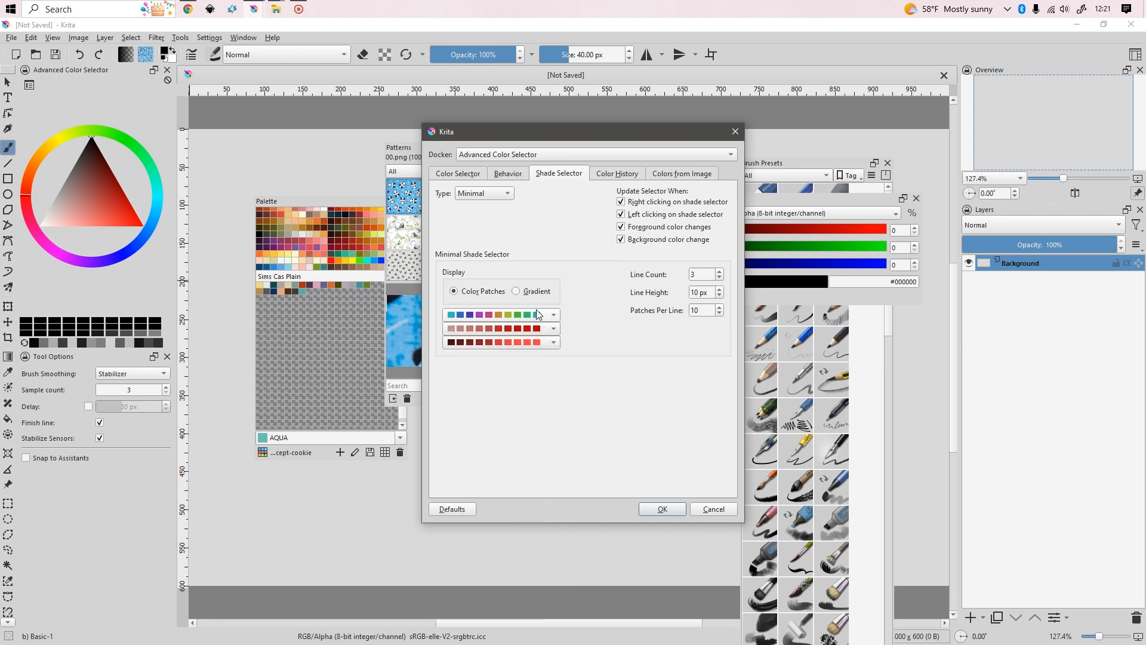
click(550, 328)
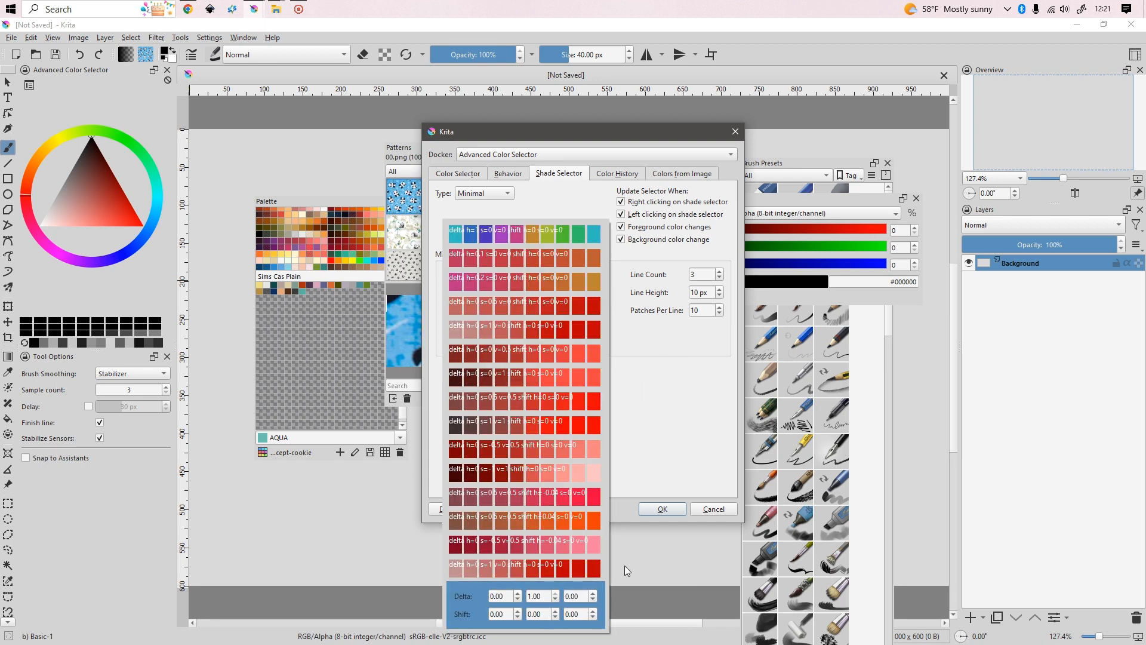
click(650, 378)
click(551, 338)
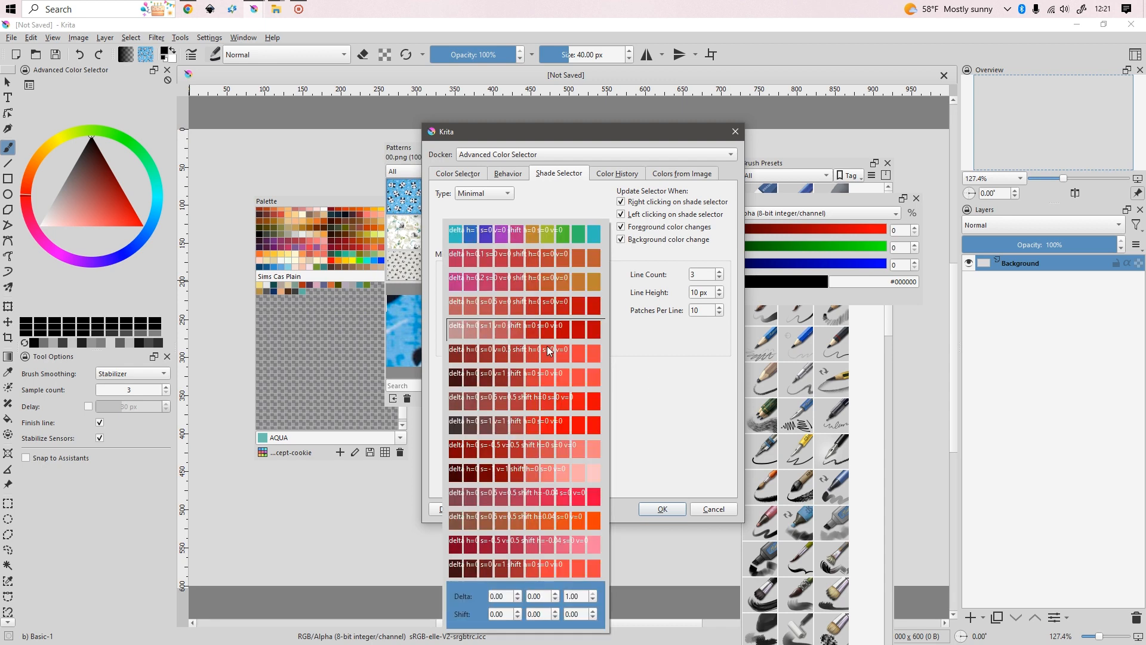
click(647, 388)
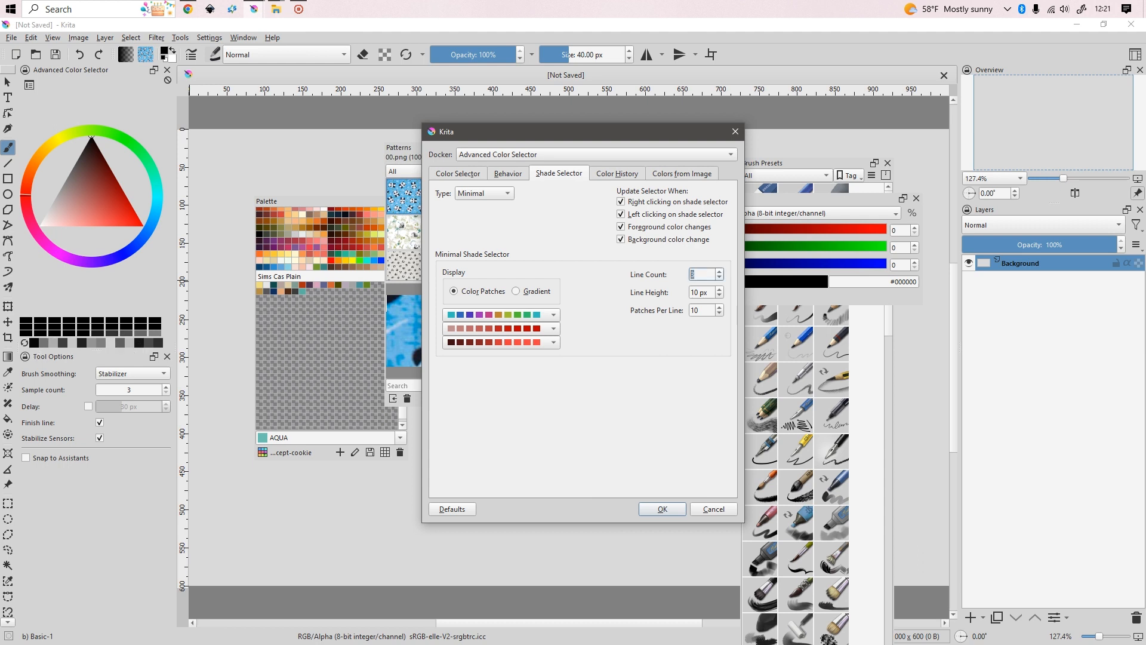
Review the shade line, Color History and Colors from Image settings and accept the dialog
click(695, 292)
click(632, 178)
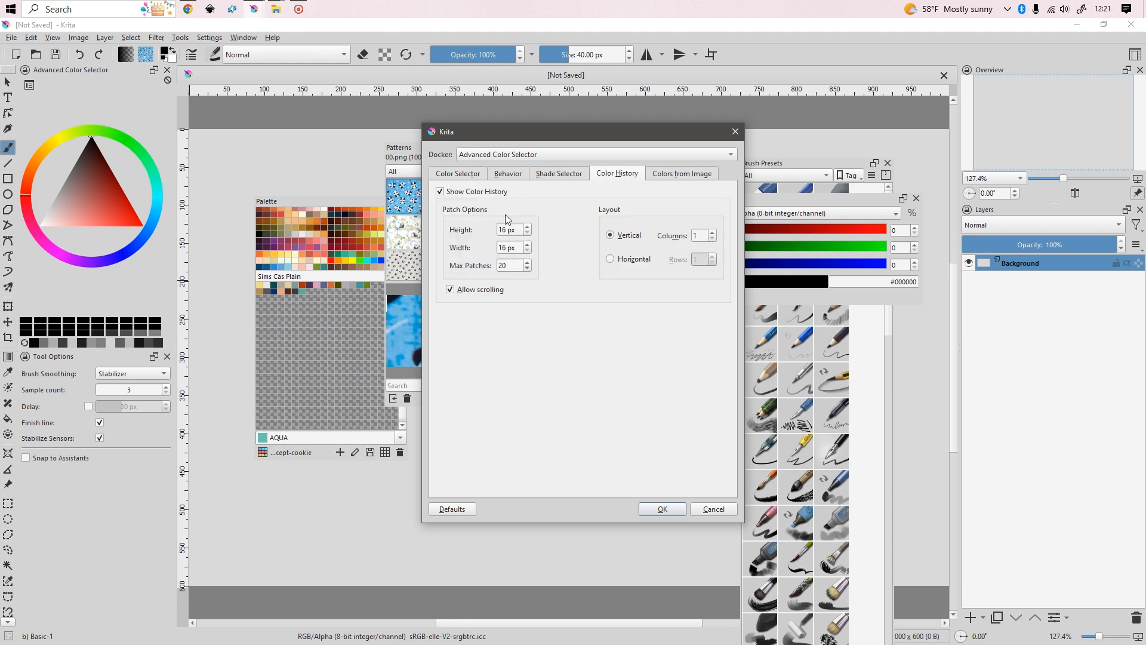
click(689, 174)
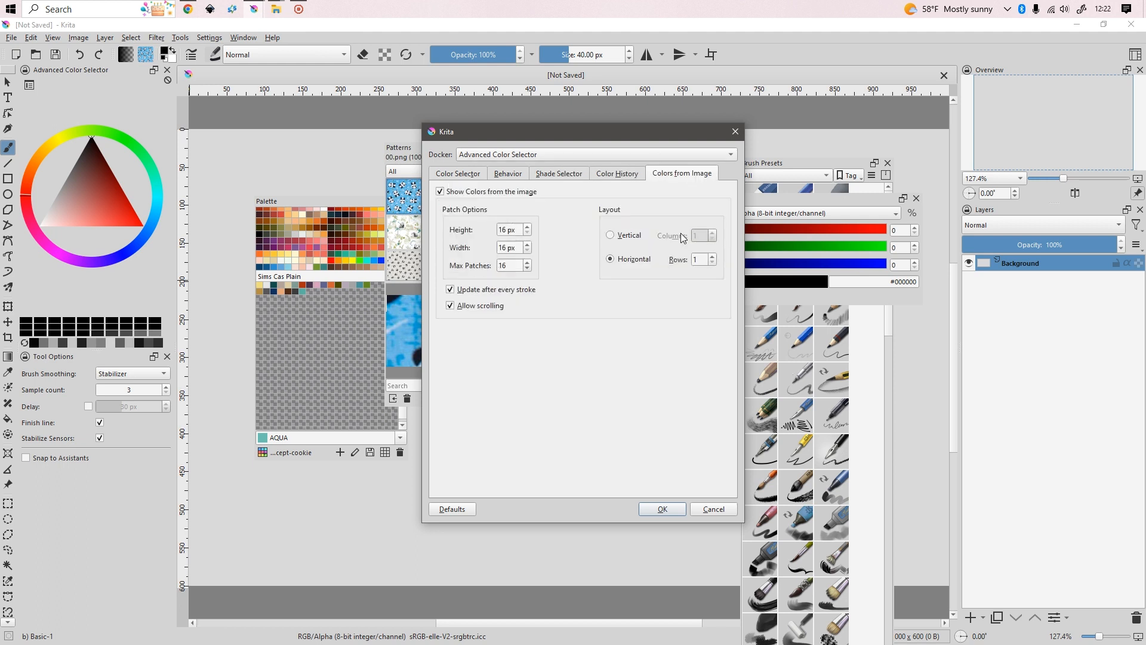
click(621, 174)
click(572, 174)
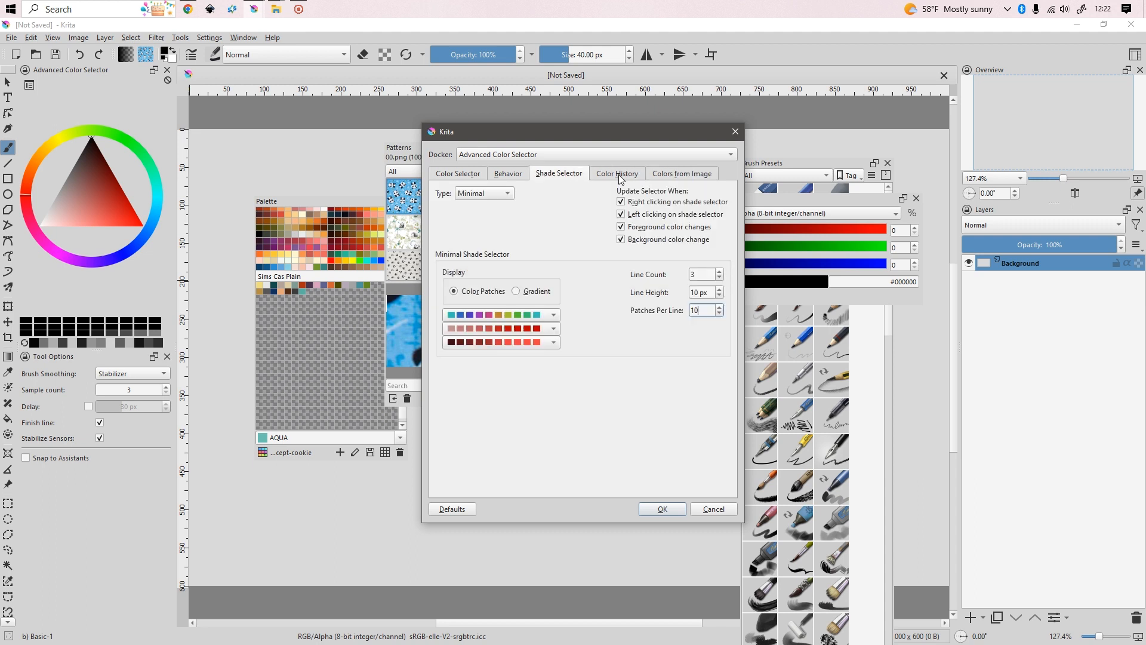
click(629, 176)
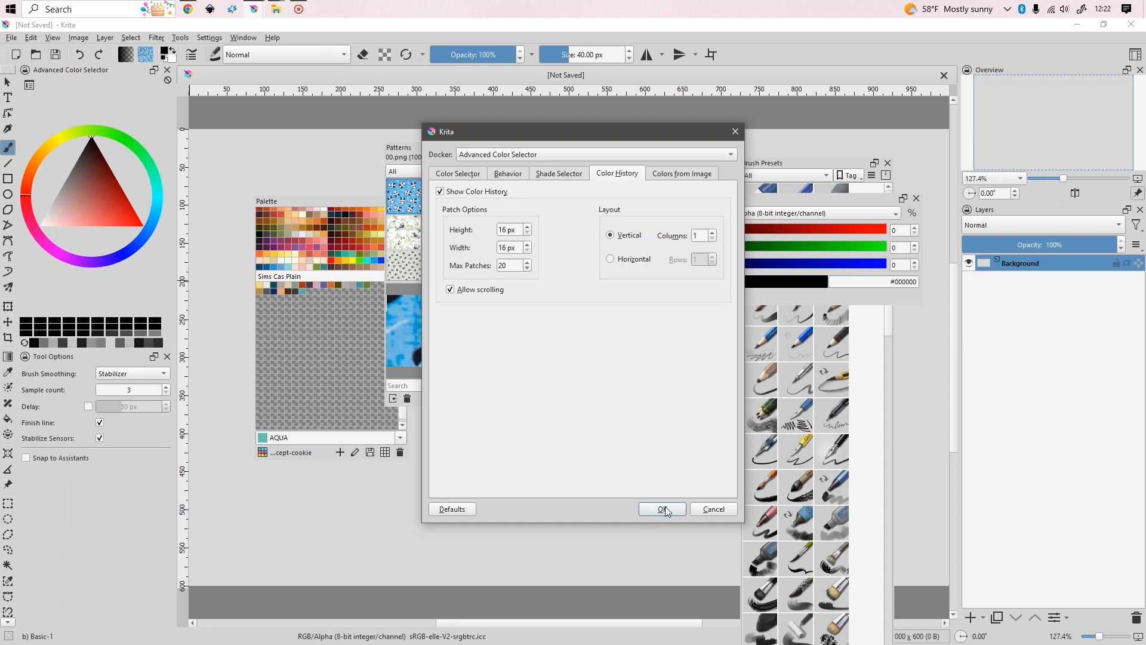
click(560, 175)
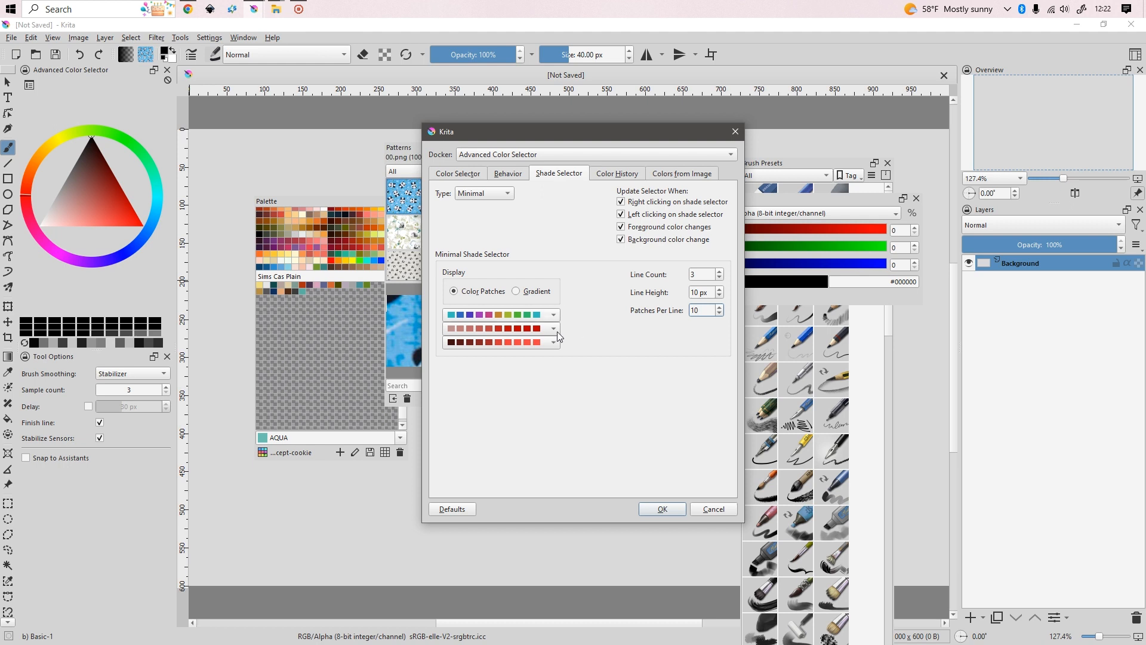
click(662, 508)
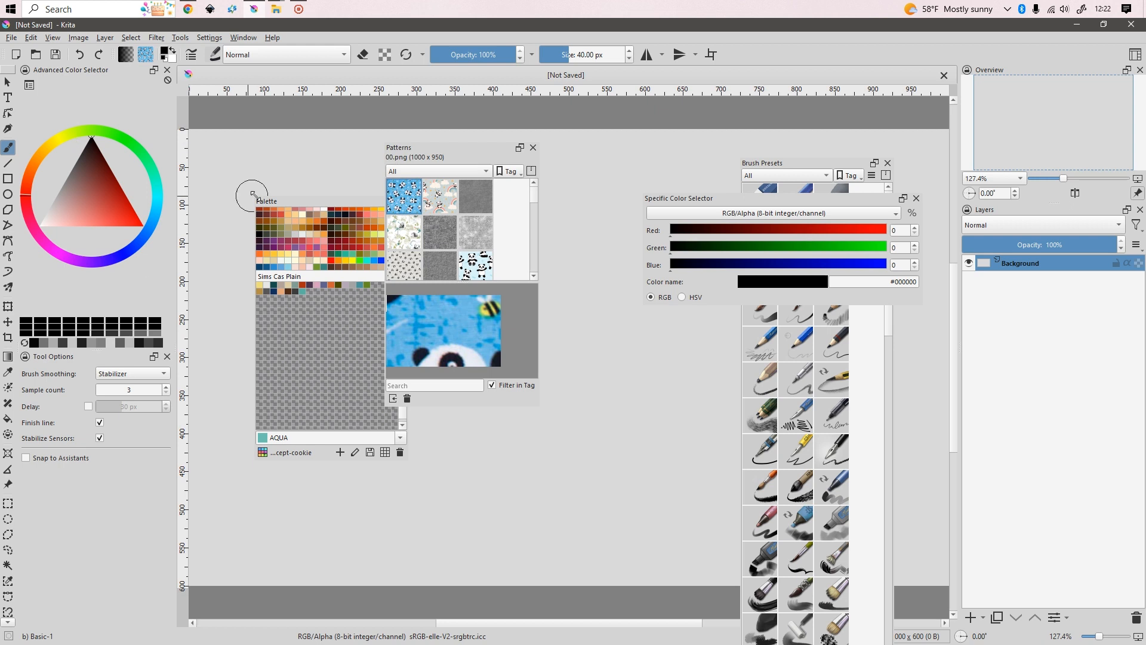
Dock the Palette as a tab together with the Advanced Color Selector
click(284, 201)
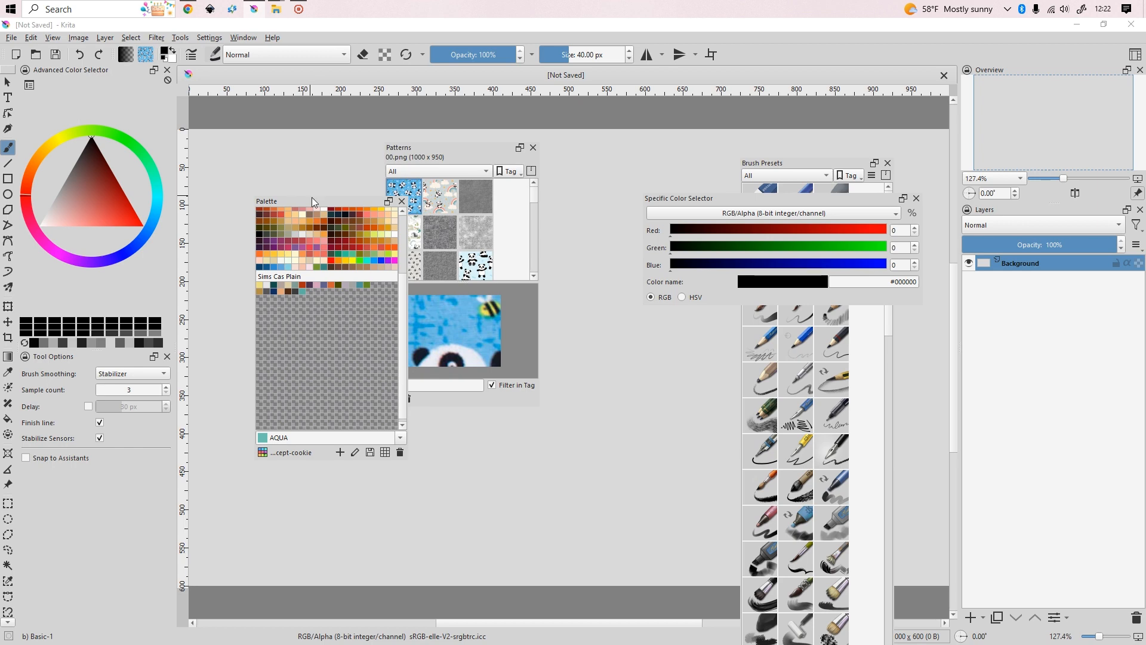
drag(311, 201, 61, 140)
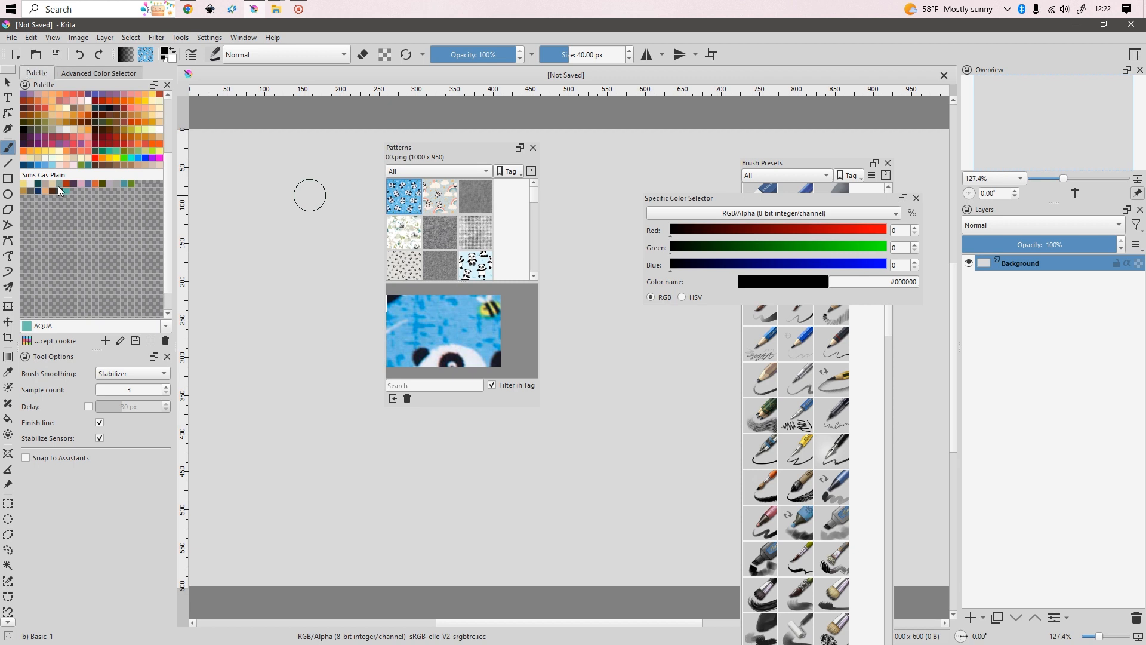
Try several Sims Cas Plain swatches, including green, brown, aqua and white, finishing with 482 - Black as the foreground color
click(24, 184)
click(38, 184)
click(130, 184)
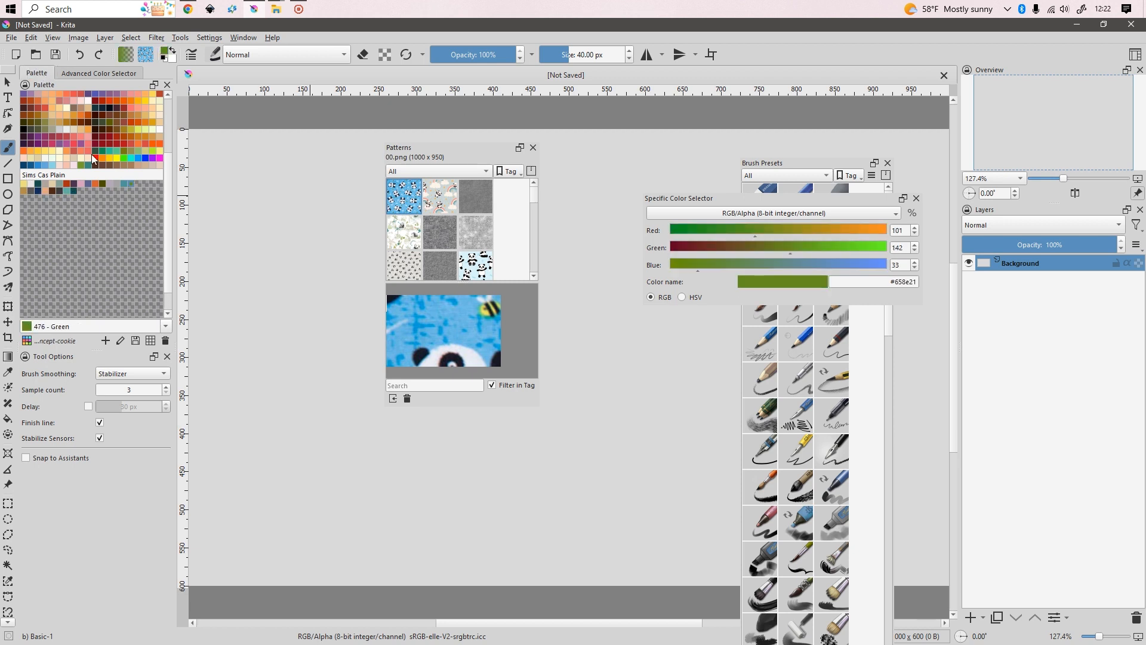
scroll(94, 159, up, 3)
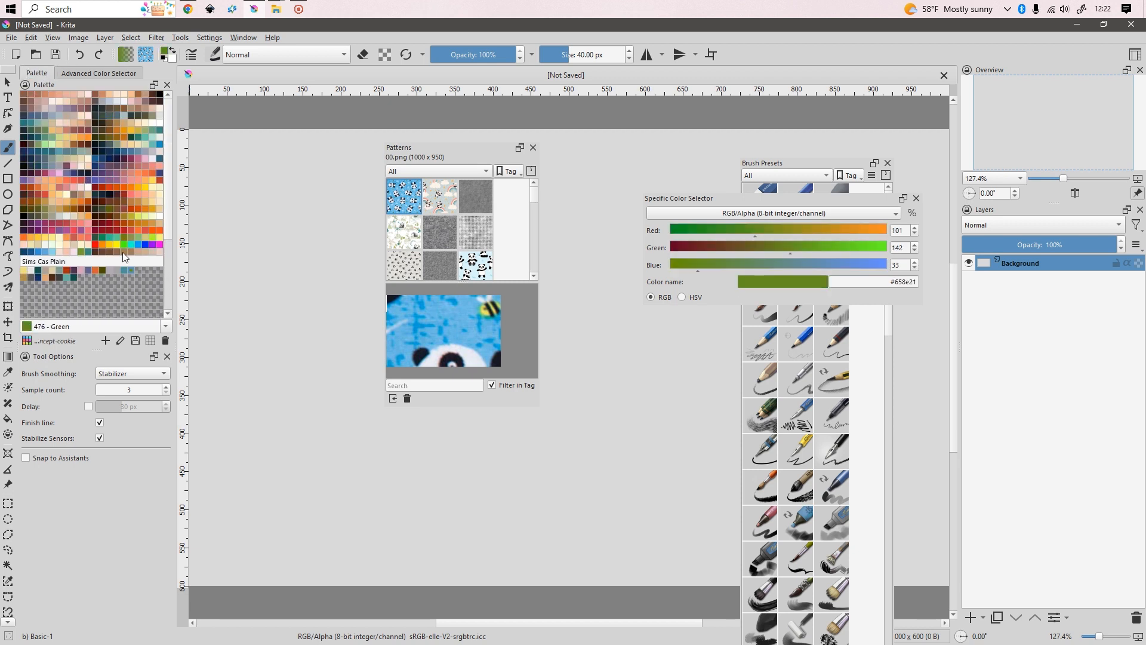
scroll(90, 220, down, 1)
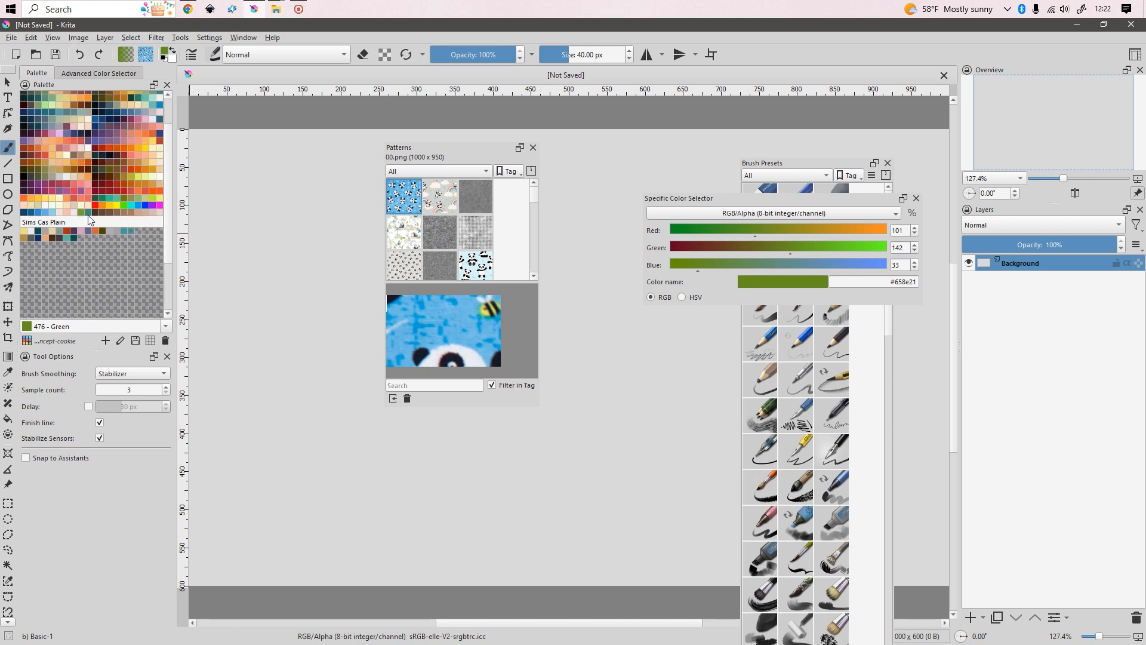
click(33, 238)
click(35, 233)
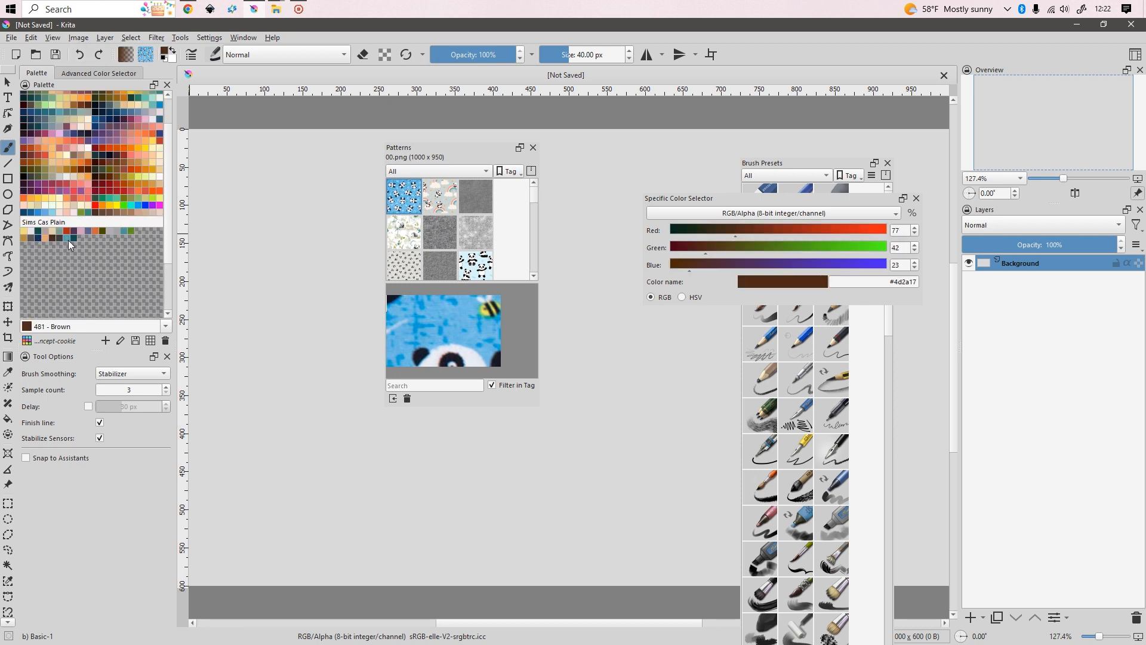
click(70, 233)
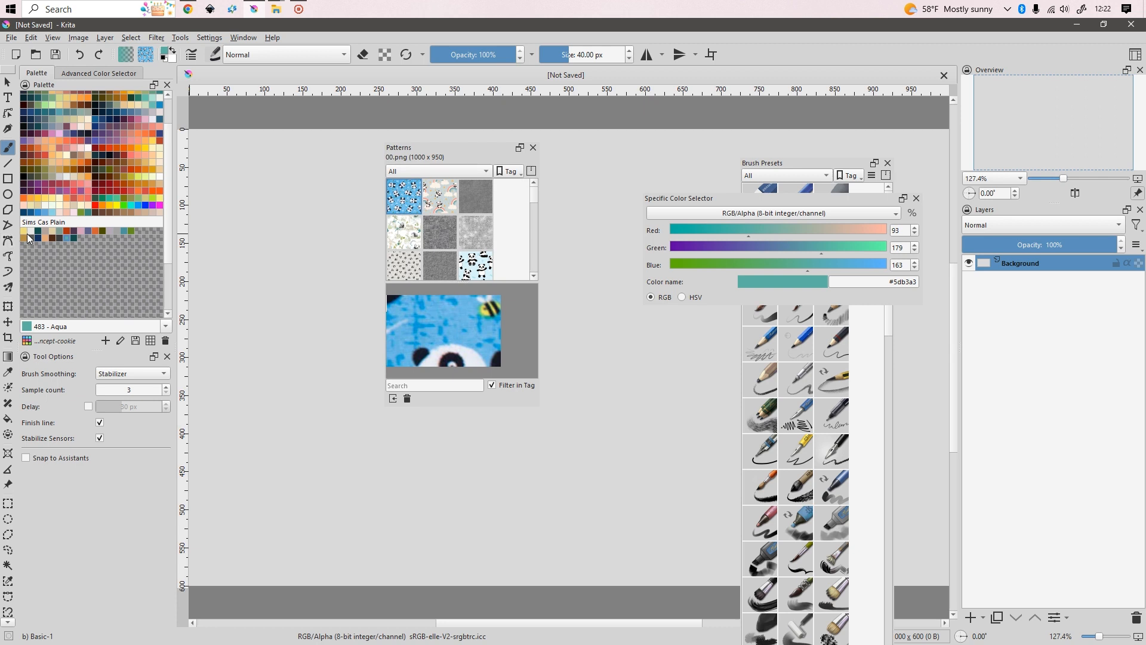
click(127, 232)
click(32, 234)
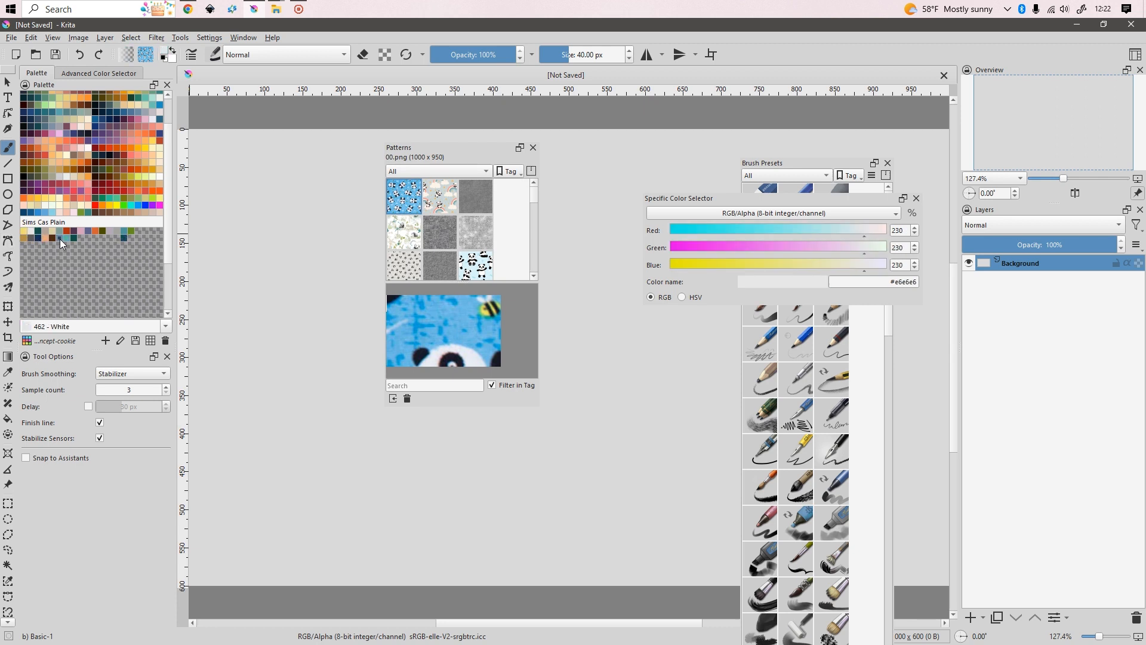
click(59, 238)
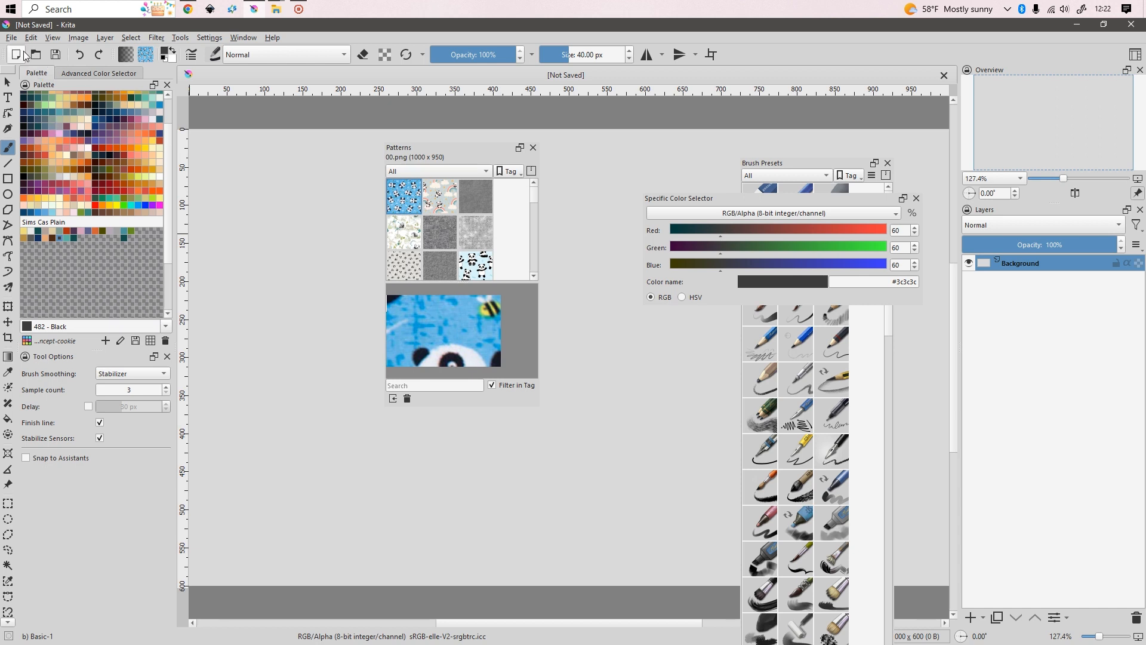
scroll(92, 203, up, 1)
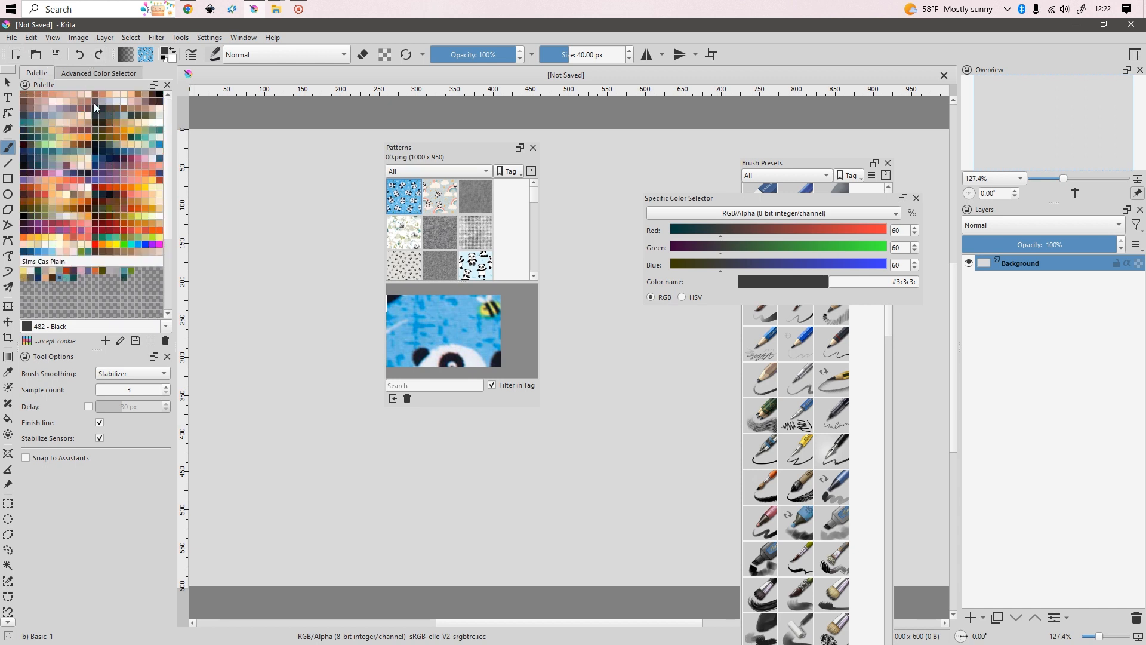
Reorder the tabs so Palette follows Advanced Color Selector, and slightly widen their docker column
drag(30, 77, 259, 171)
drag(44, 85, 110, 206)
drag(97, 278, 97, 278)
drag(37, 74, 119, 76)
click(76, 74)
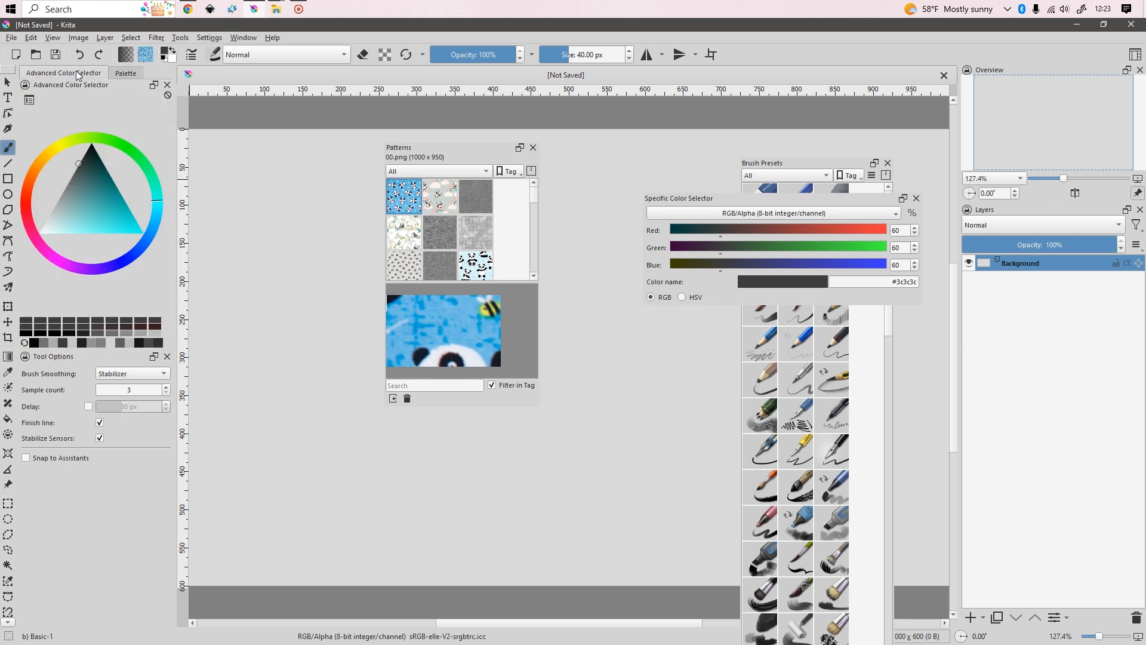
click(121, 73)
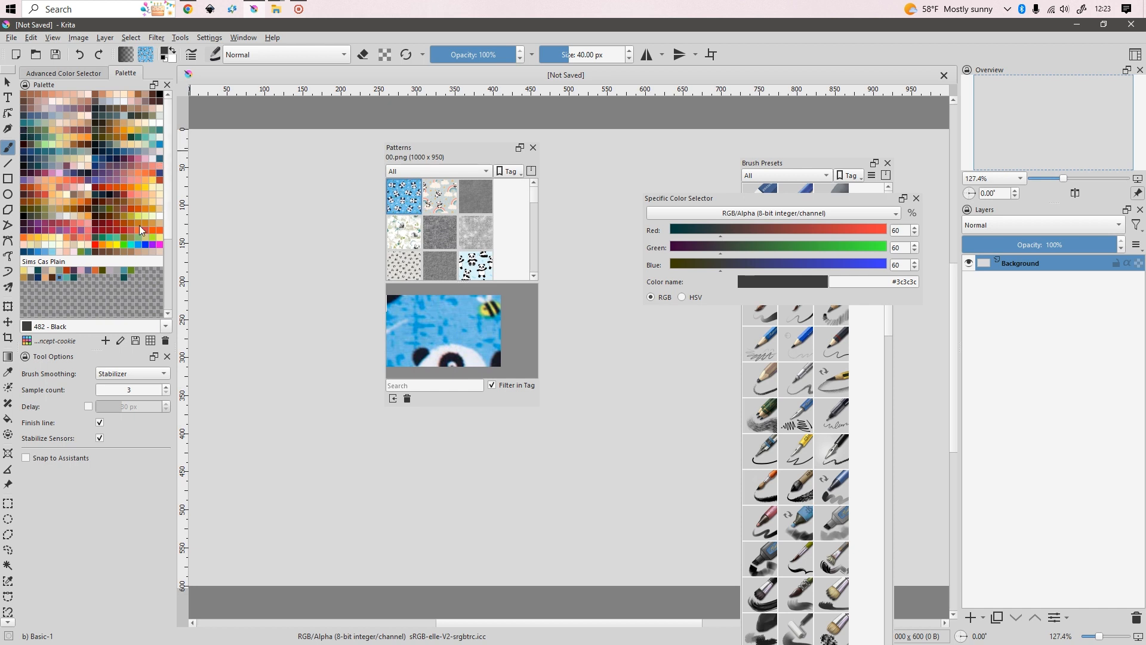
drag(173, 218, 180, 219)
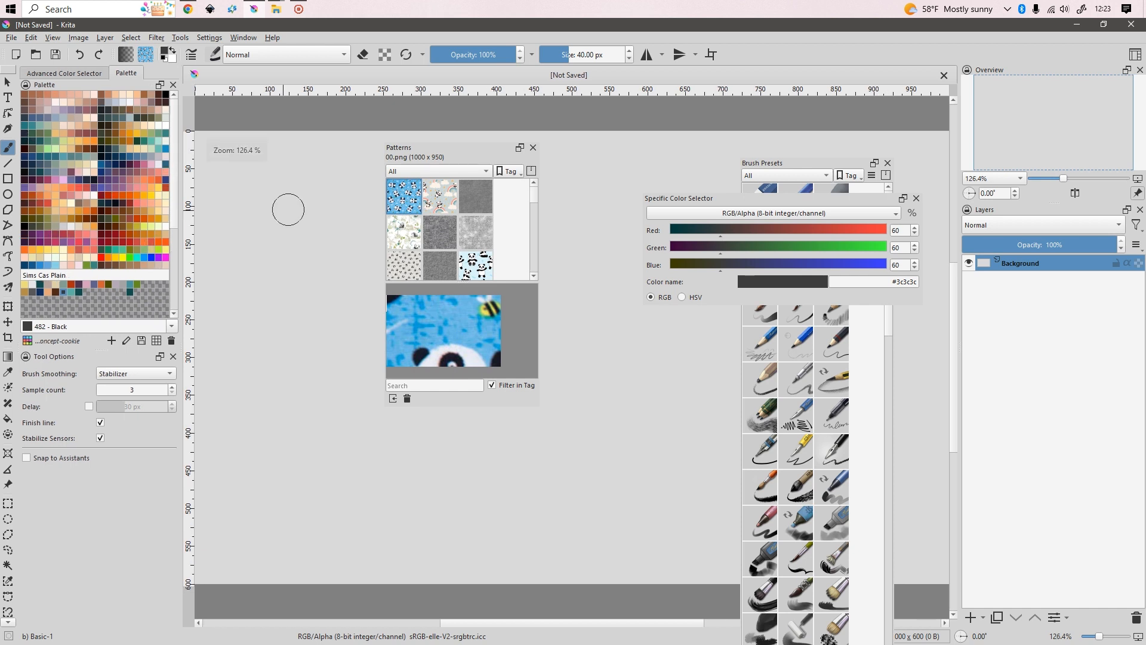
Dock Patterns as a tab after Palette and enlarge its thumbnail grid
drag(447, 145, 160, 74)
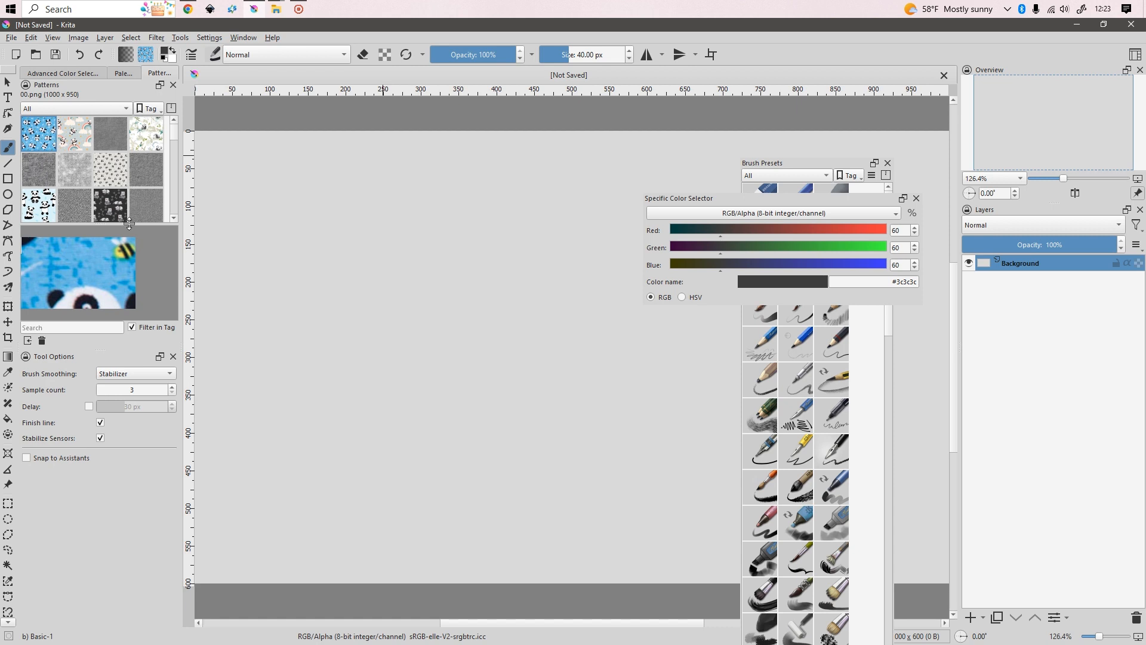
drag(129, 223, 130, 278)
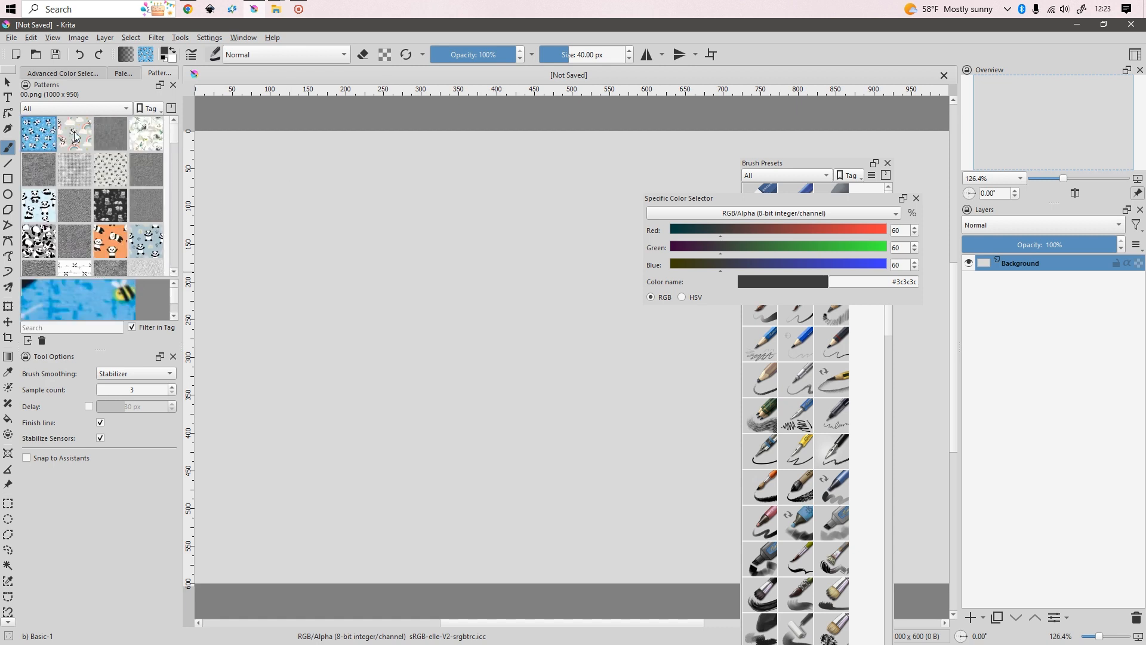
Select the 01_canvas.png pattern, look at the Palette docker, and return to the Advanced Color Selector
click(112, 133)
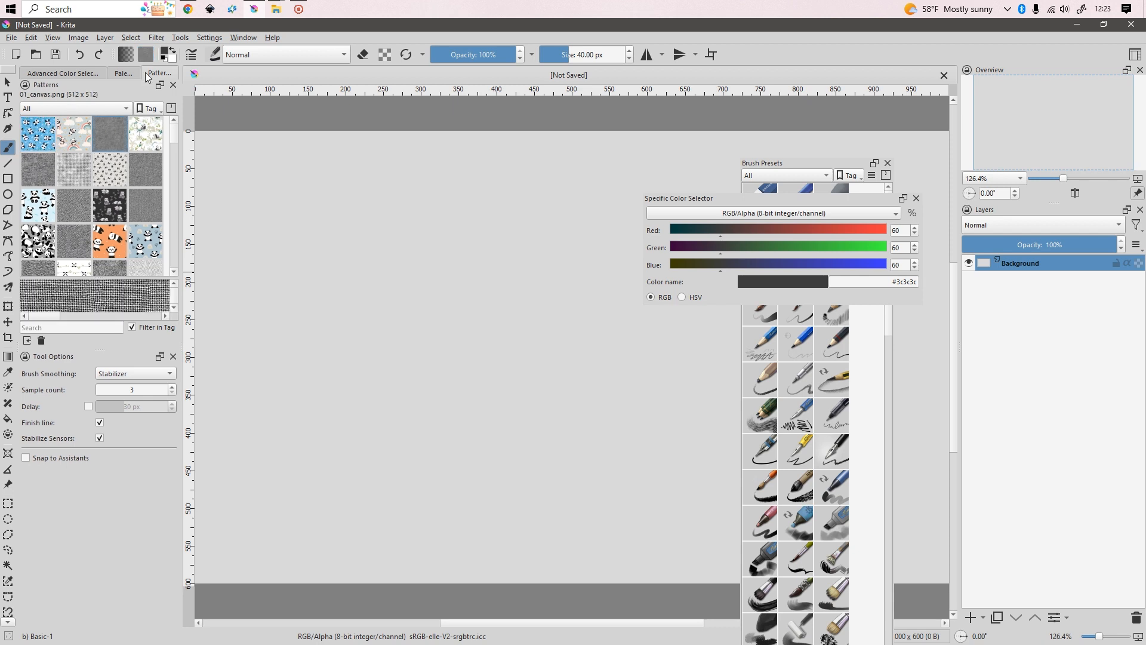
click(123, 73)
click(80, 73)
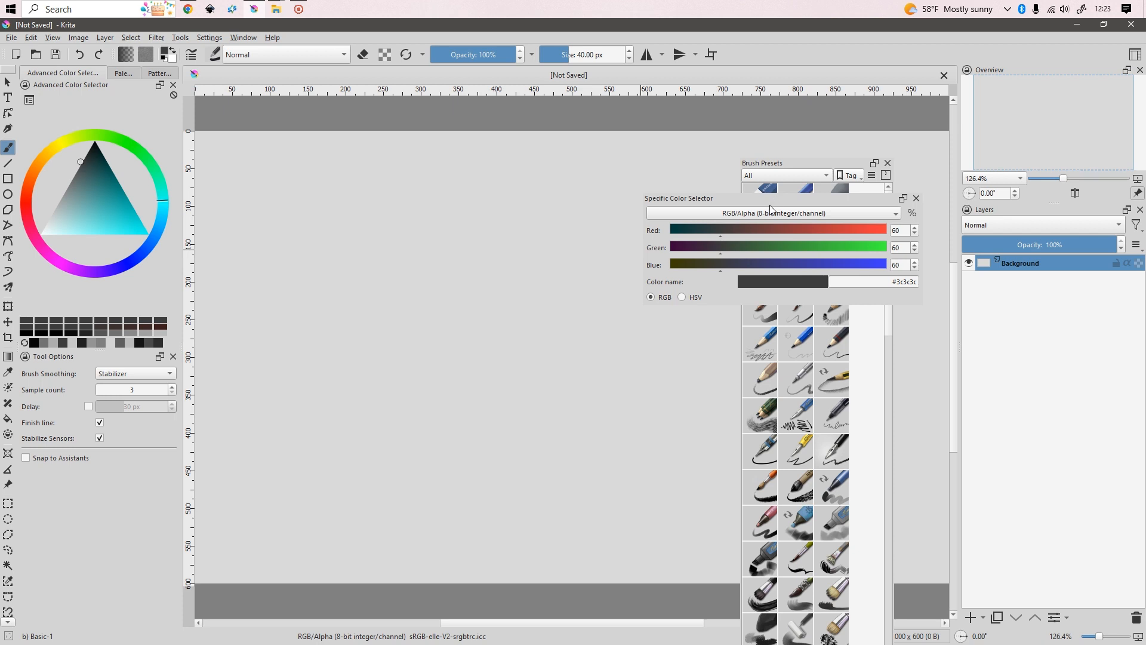
Enlarge the floating Specific Color Selector and dock it as a tab together with Overview
drag(769, 203, 510, 159)
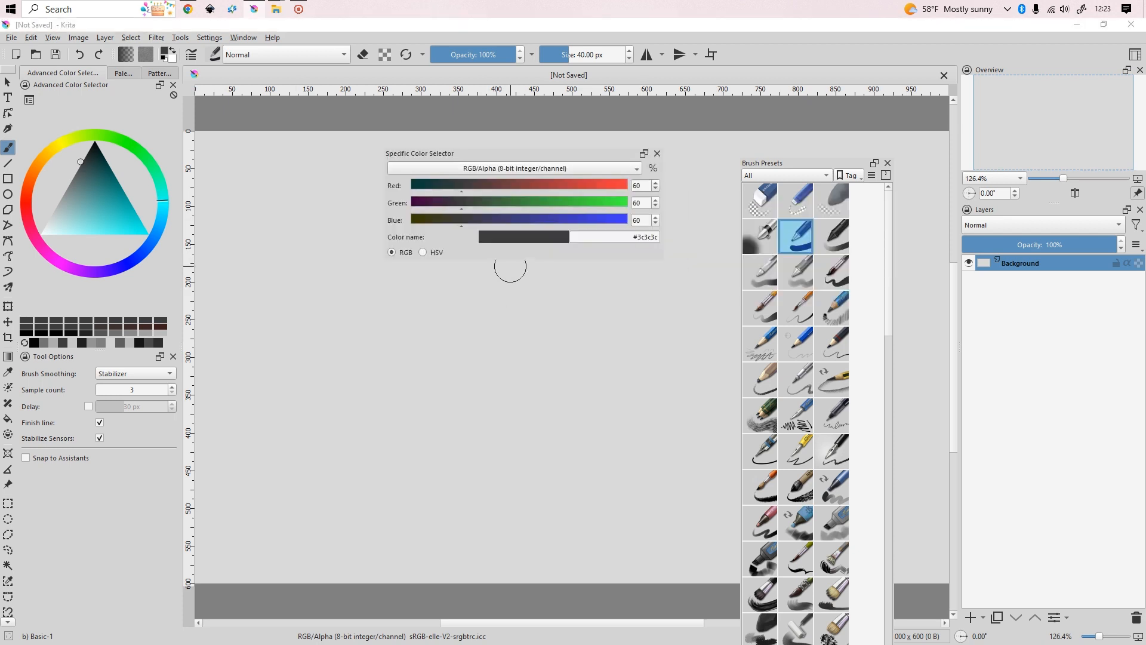
drag(511, 260, 511, 346)
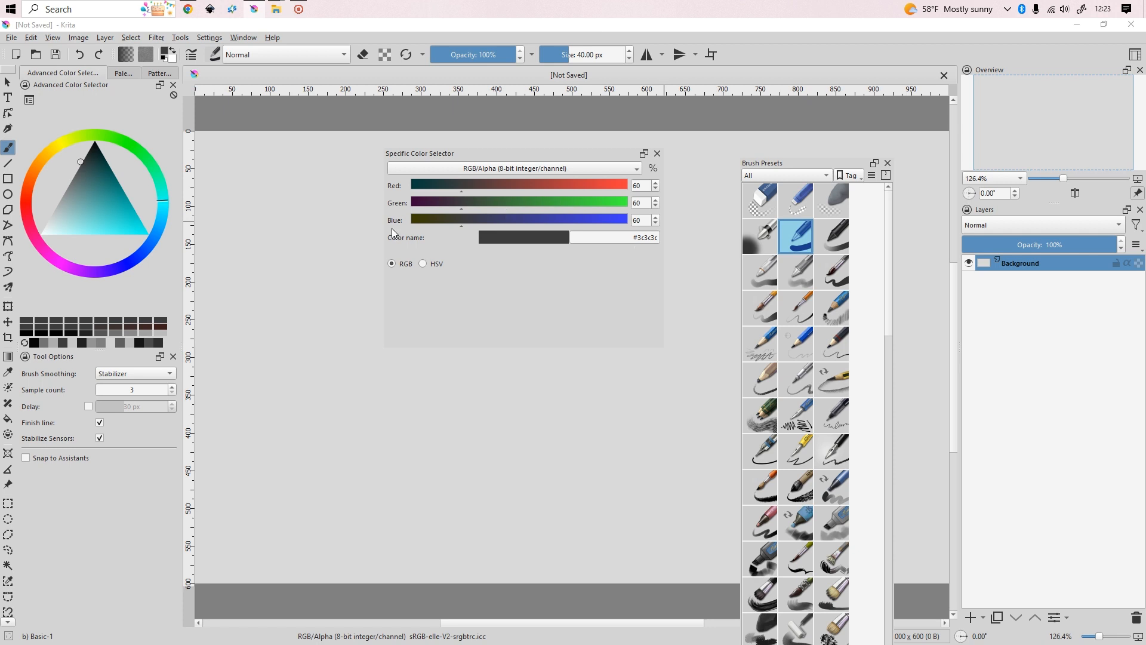
drag(625, 237, 709, 245)
click(644, 220)
drag(404, 156, 494, 151)
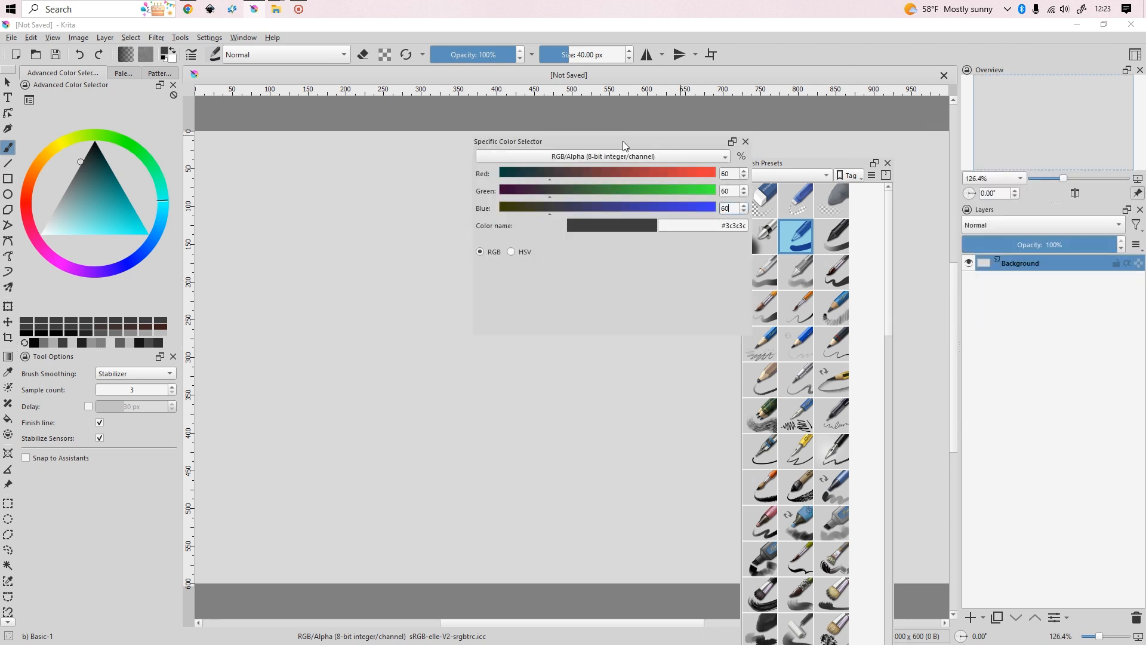
drag(622, 141, 1049, 75)
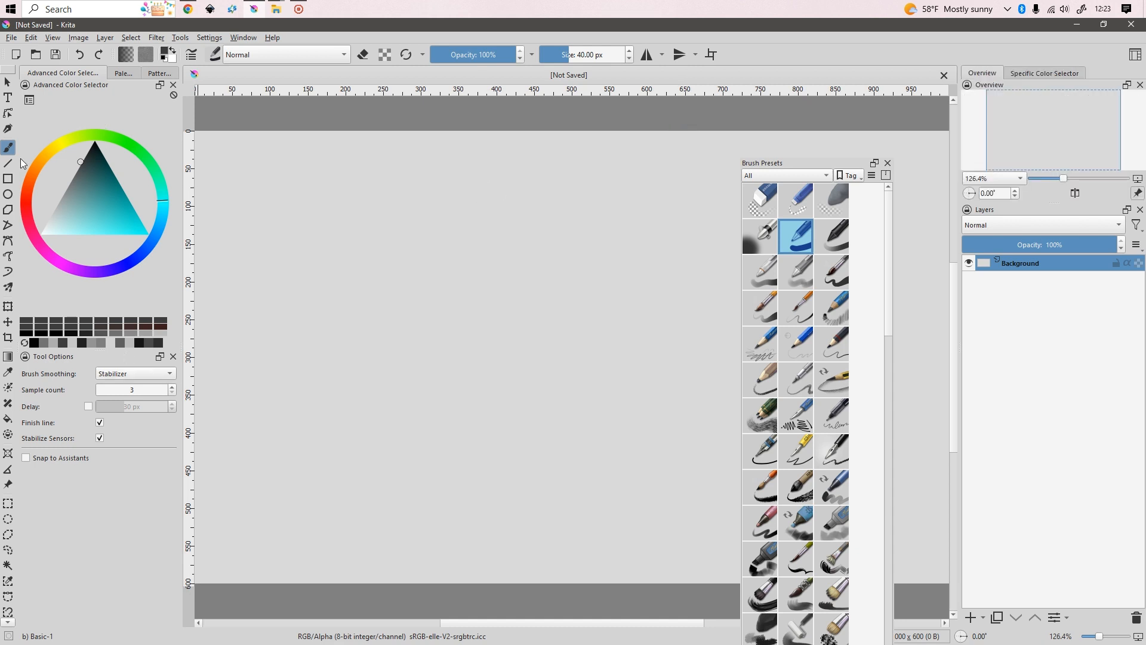
Dock Brush Presets as a tab with Tool Options, and check the Specific Color Selector before returning to Overview
drag(54, 356, 358, 349)
drag(297, 410, 120, 588)
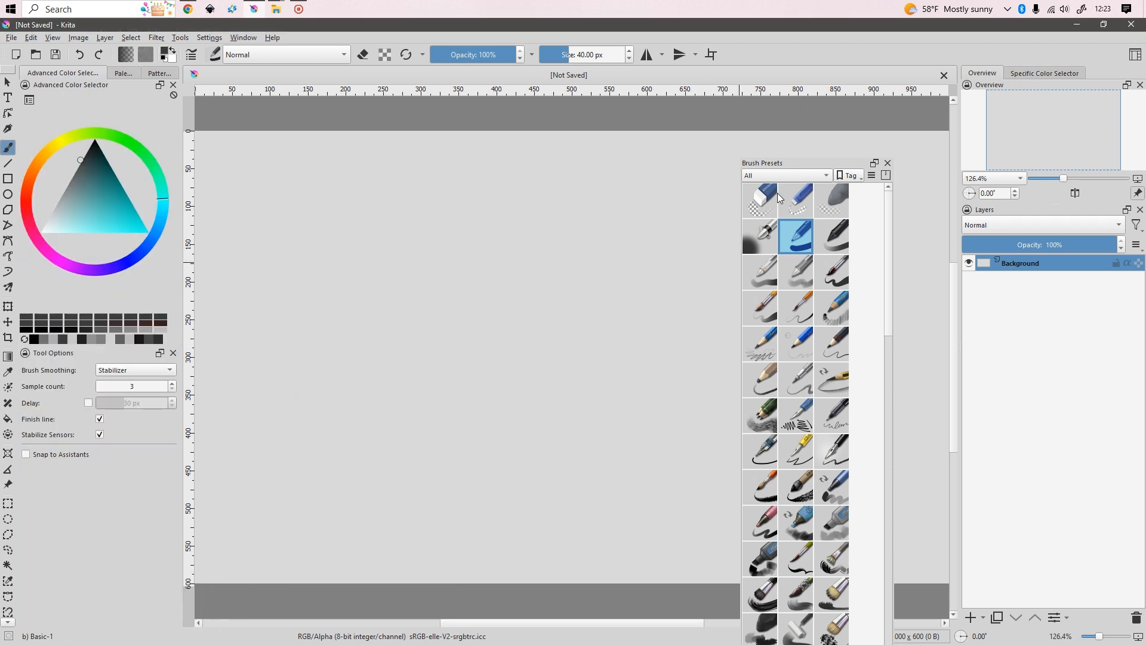
mouse_move(805, 164)
mouse_down()
mouse_move(300, 412)
mouse_move(64, 468)
mouse_move(28, 378)
mouse_move(54, 373)
mouse_move(26, 368)
mouse_up()
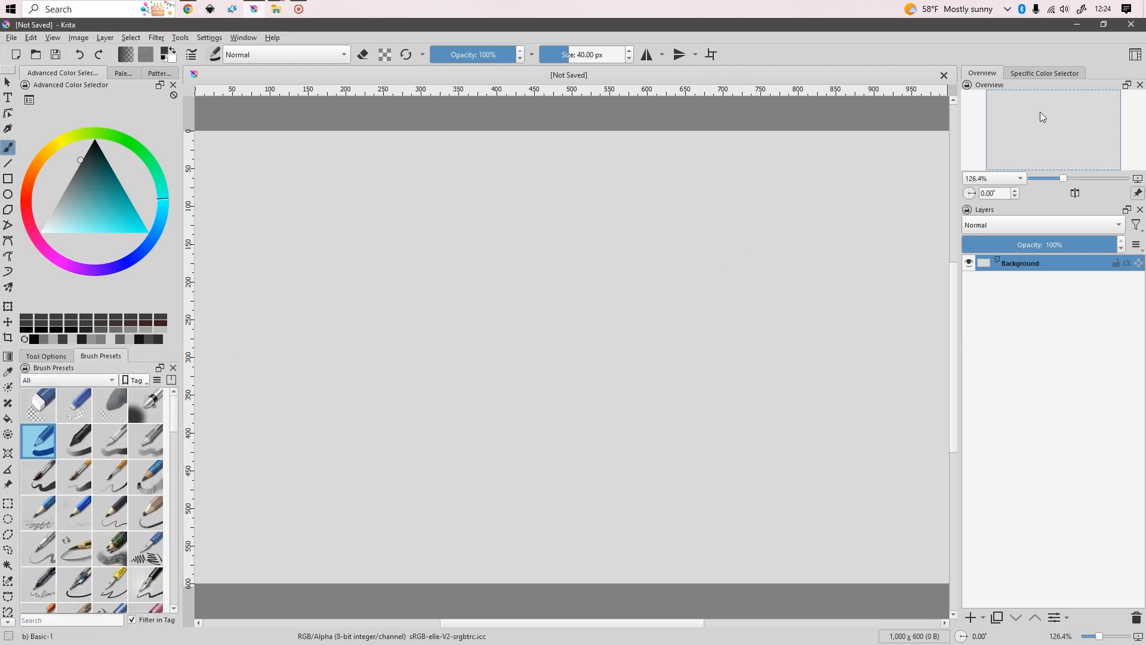
click(1056, 74)
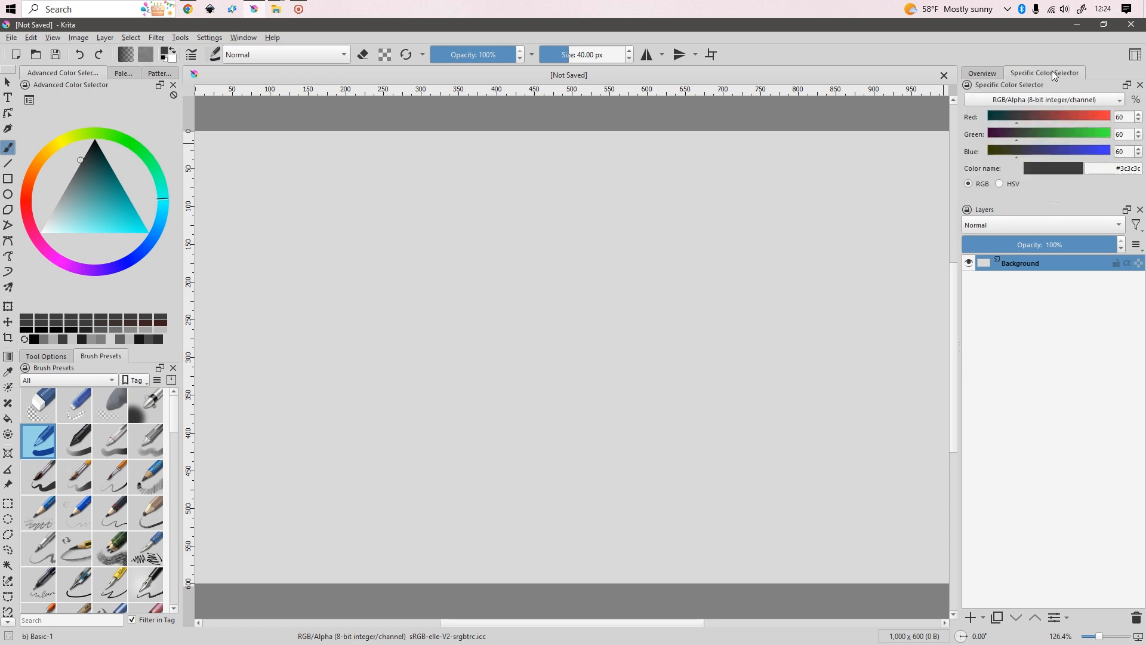
click(979, 74)
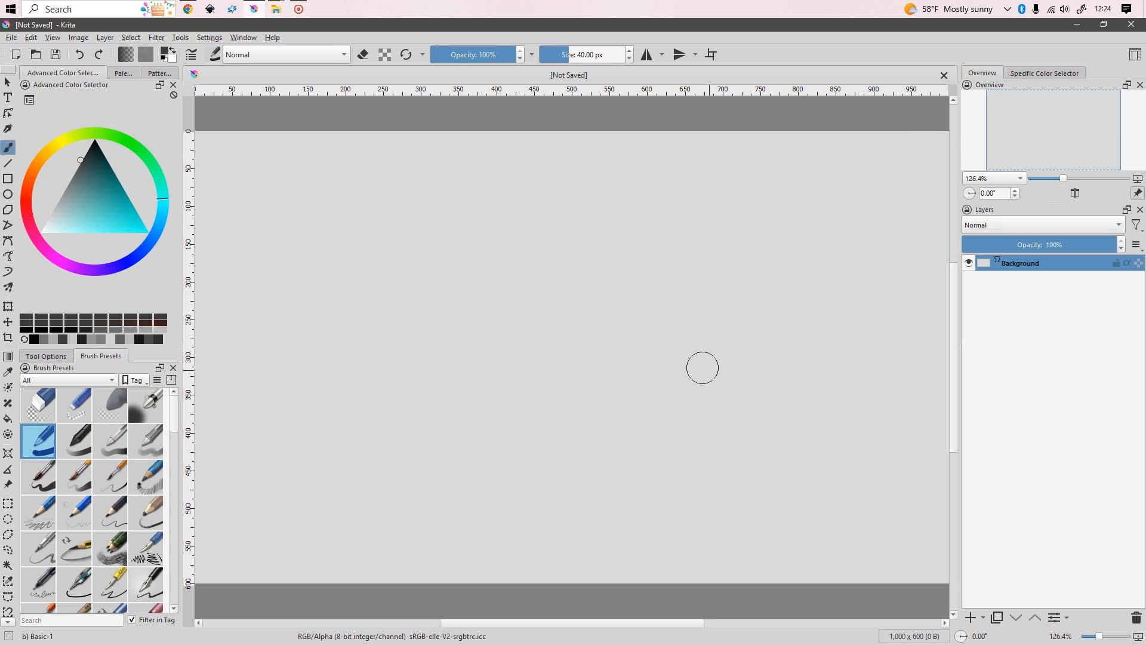
Zoom in to 1,600%, paint a small dark gray test dab, fit the canvas back in view, and undo the dab
scroll(583, 344, up, 8)
drag(704, 312, 829, 284)
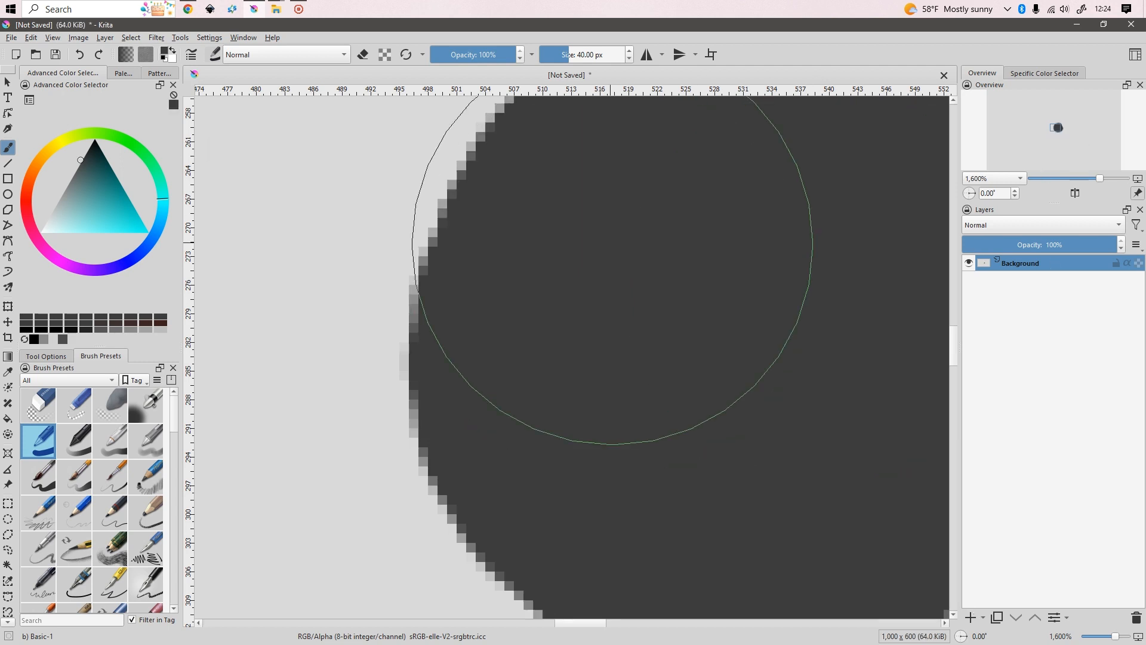
scroll(710, 311, down, 5)
scroll(815, 282, down, 2)
key(2)
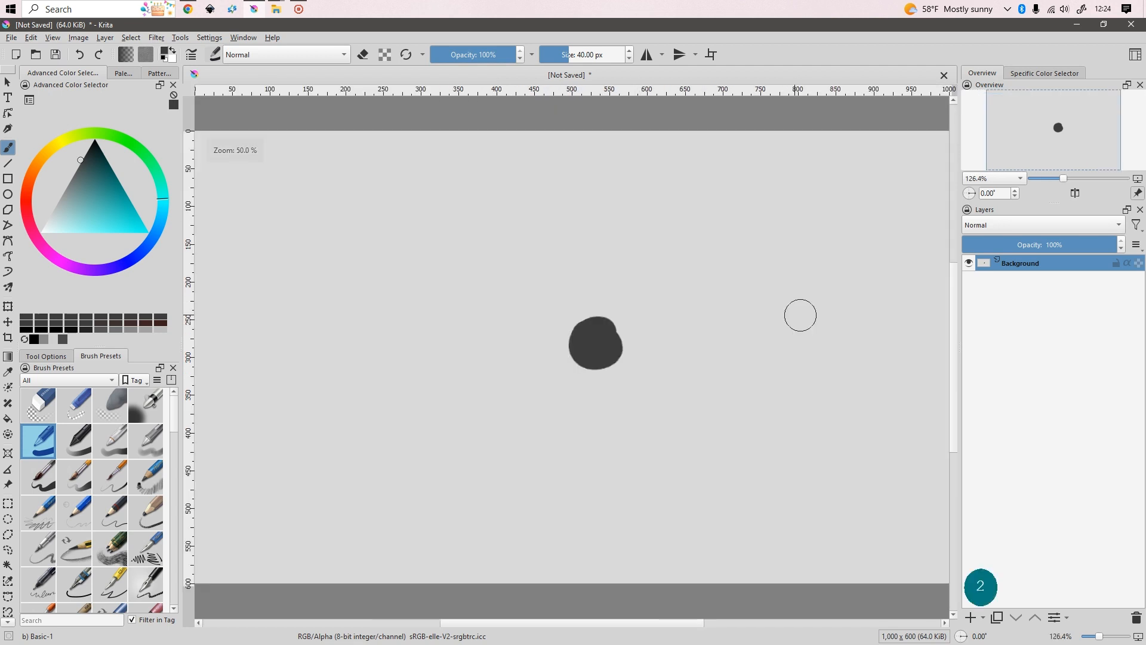
key(ctrl+z)
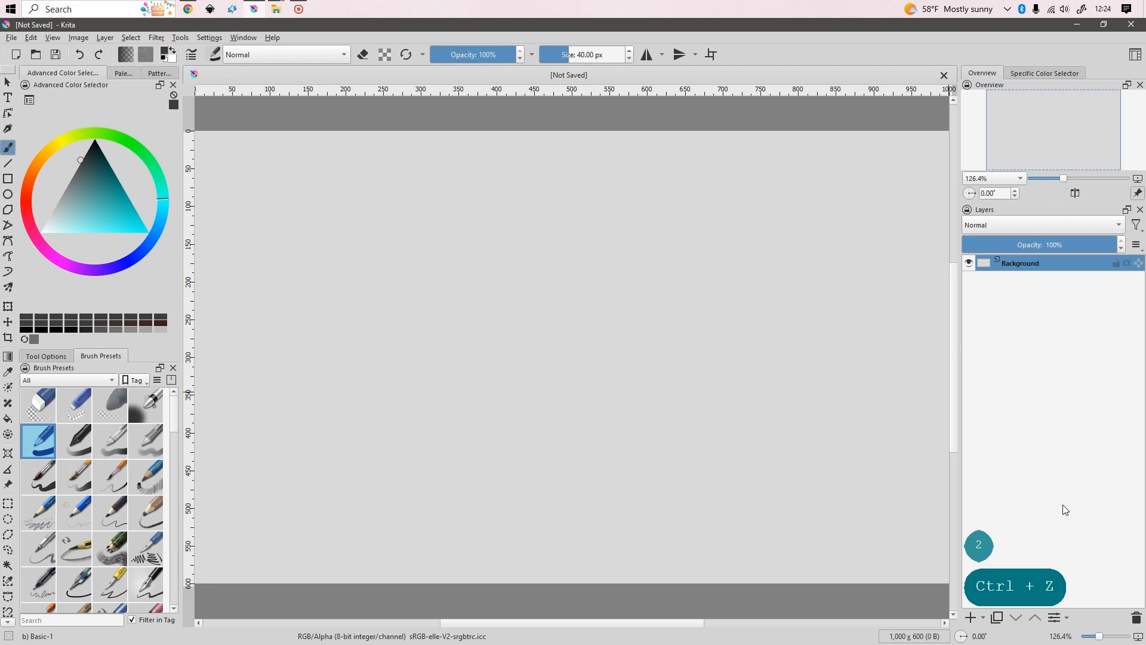
Narrow the Overview and Layers column, show Tool Options, and slightly widen the Advanced Color Selector column
drag(960, 311, 979, 311)
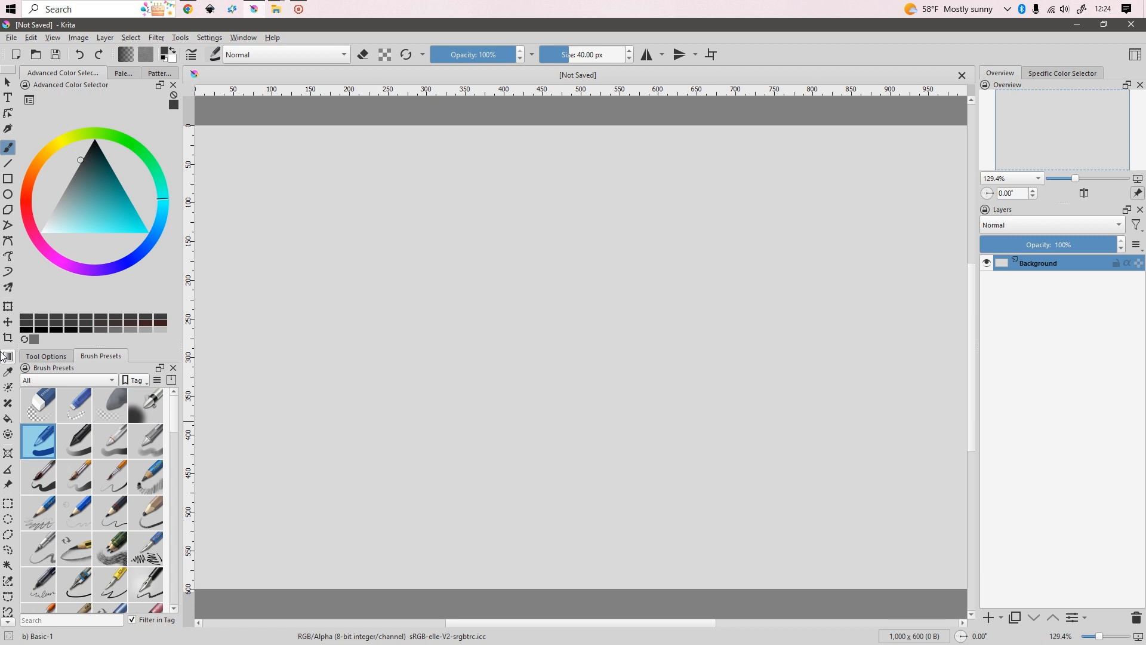
click(58, 358)
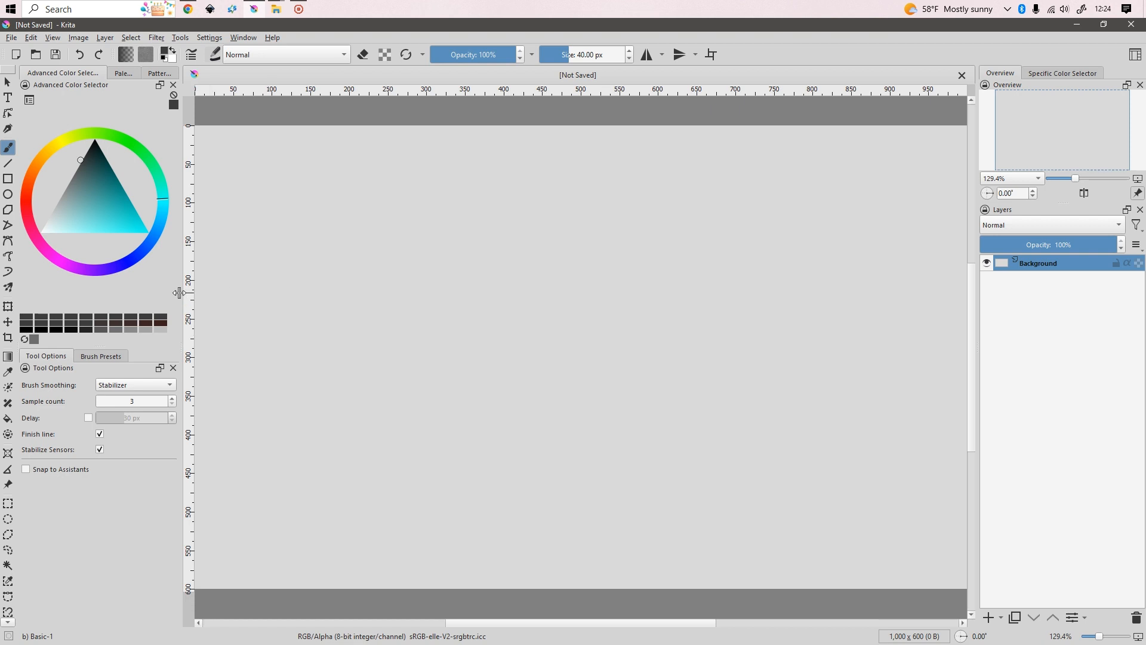
drag(187, 297, 195, 294)
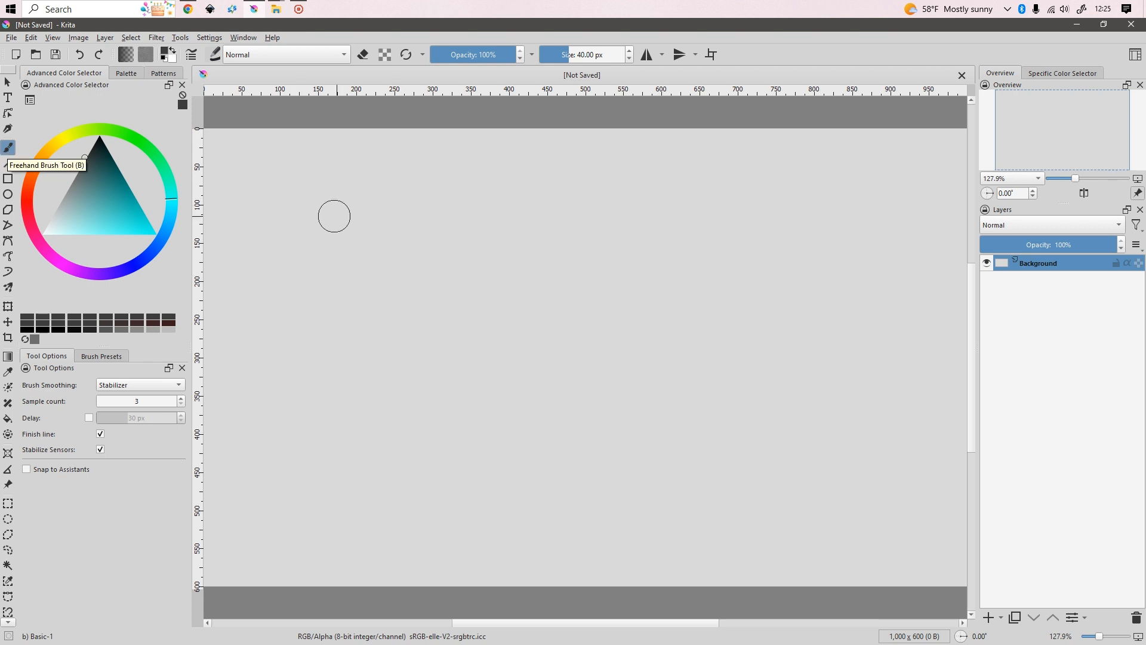
Test the Freehand Brush on the canvas with a dark gray scribble and a teal scribble, undoing each one
key(b)
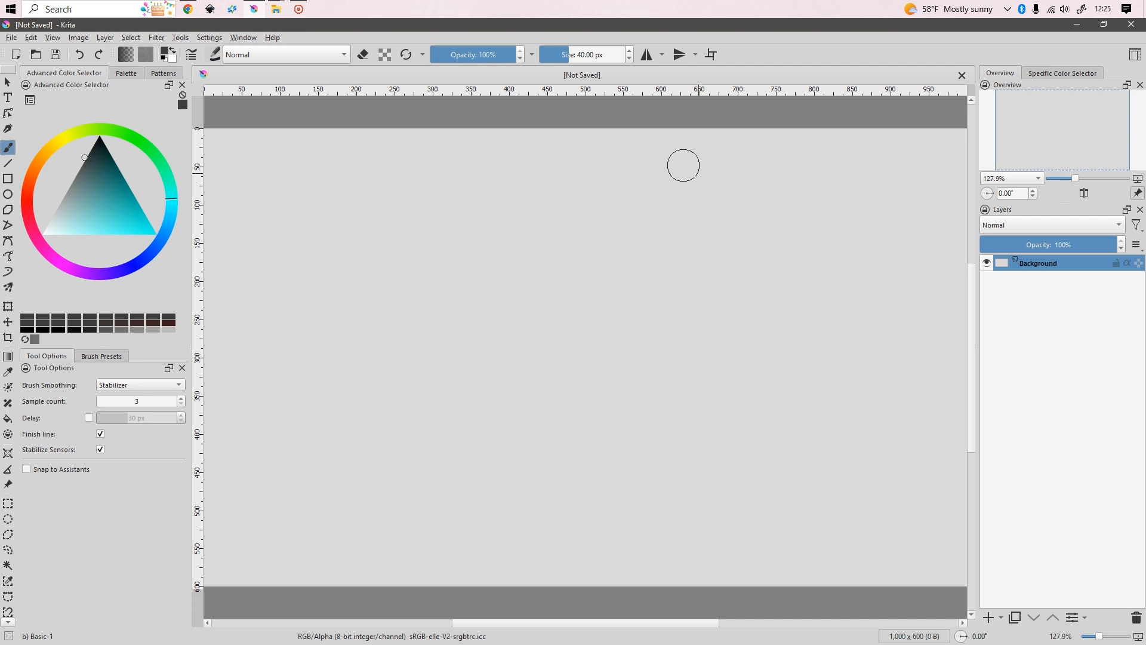
key(b)
mouse_move(678, 244)
mouse_down()
mouse_move(504, 219)
mouse_move(345, 449)
mouse_move(472, 327)
mouse_up()
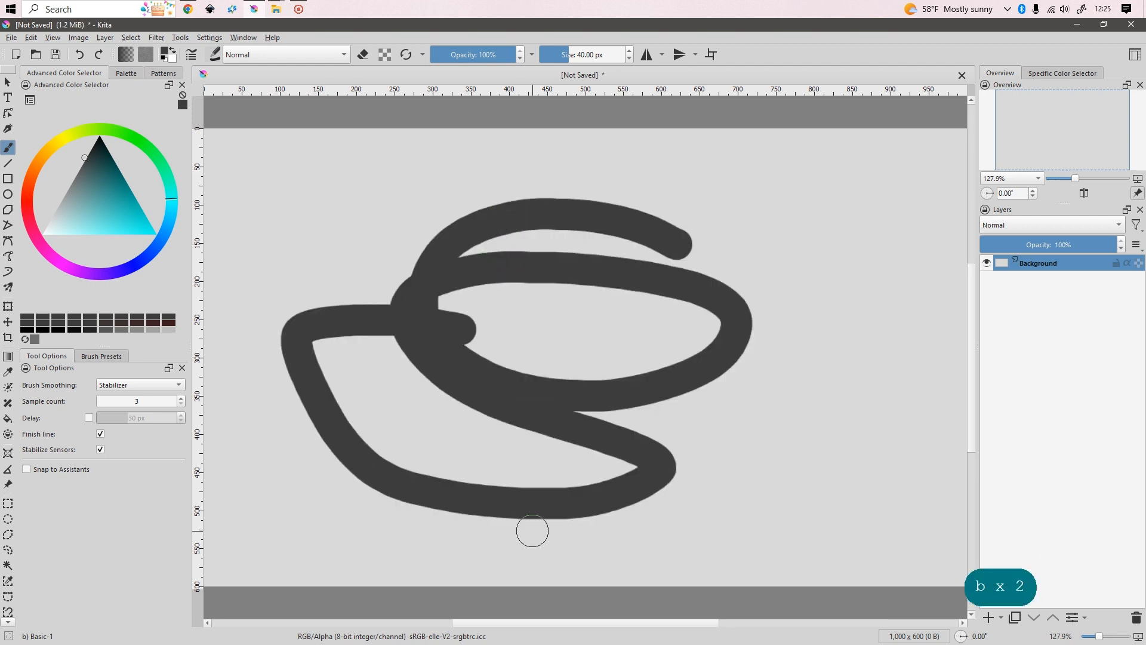
key(ctrl+z)
drag(92, 198, 106, 195)
mouse_move(626, 234)
mouse_down()
mouse_move(576, 419)
mouse_move(730, 364)
mouse_move(558, 299)
mouse_move(552, 252)
mouse_move(612, 367)
mouse_up()
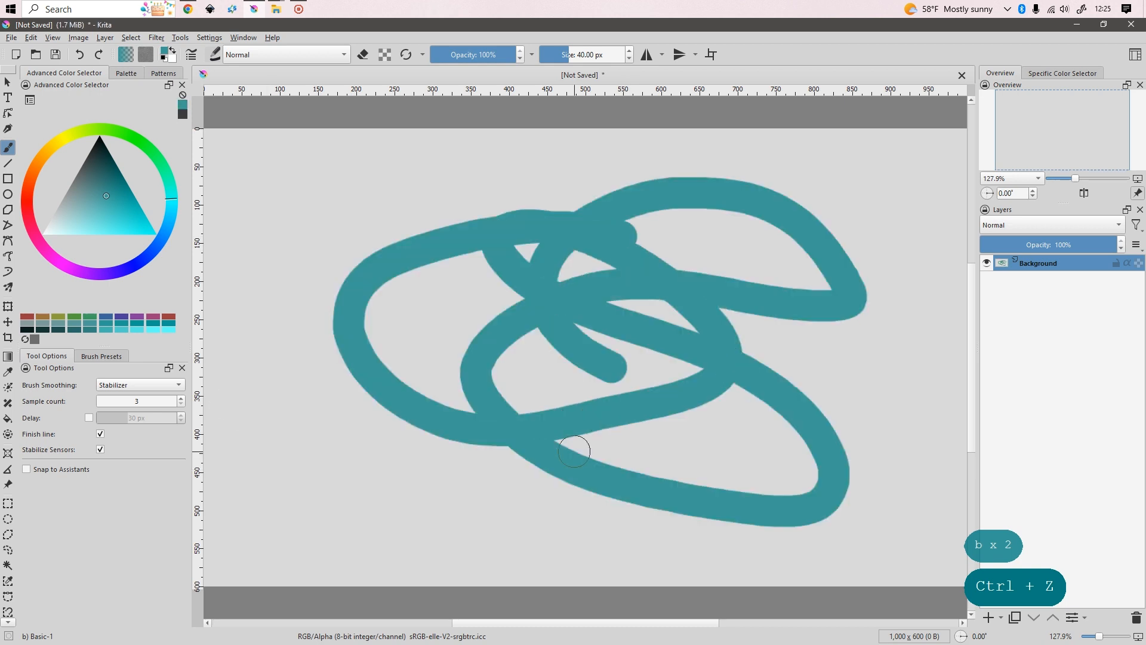
key(ctrl+z)
From Brush Presets, try a teal b) Basic-1 scribble, erase across it with a) Eraser Circle, and undo both
click(103, 356)
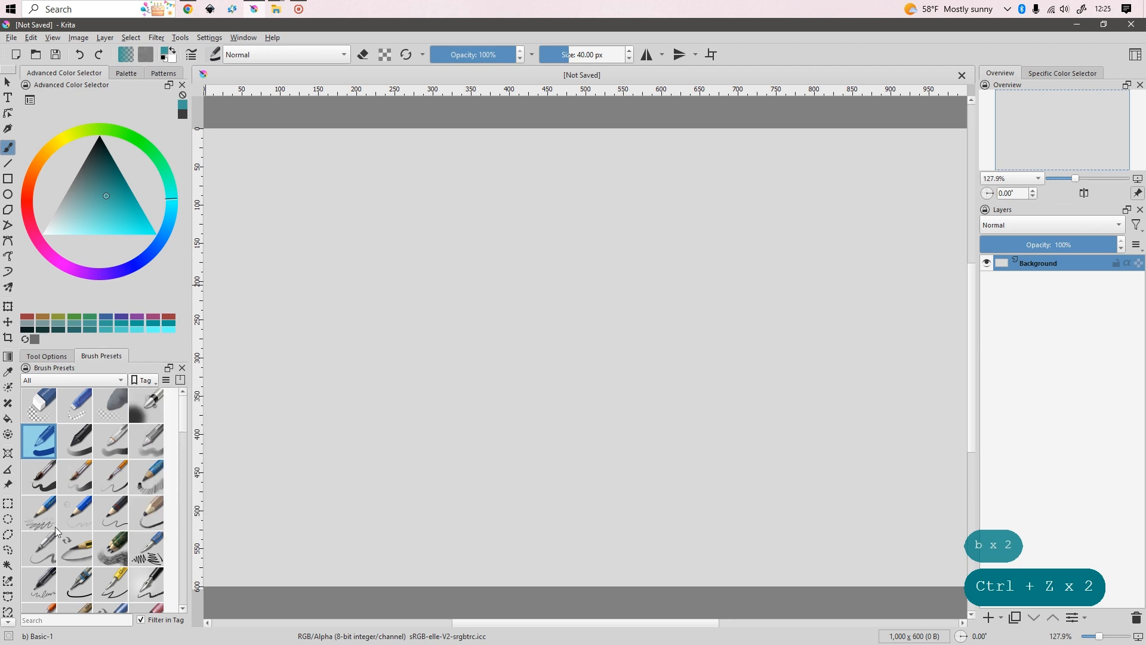
mouse_move(37, 449)
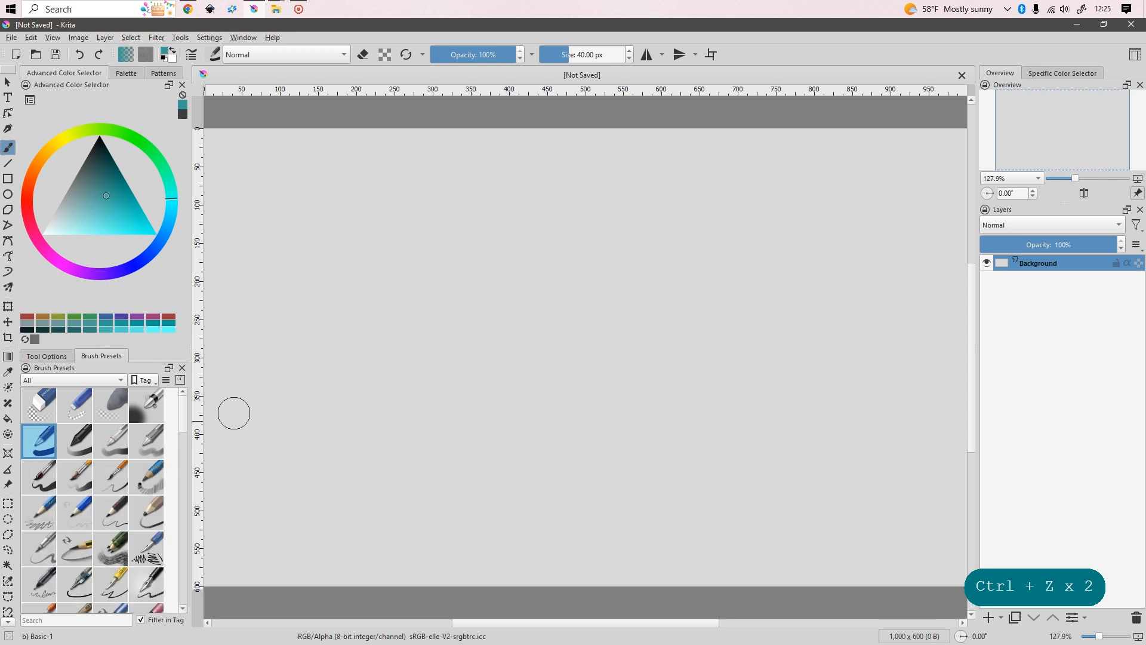
mouse_move(430, 202)
mouse_down()
mouse_move(794, 312)
mouse_move(370, 329)
mouse_up()
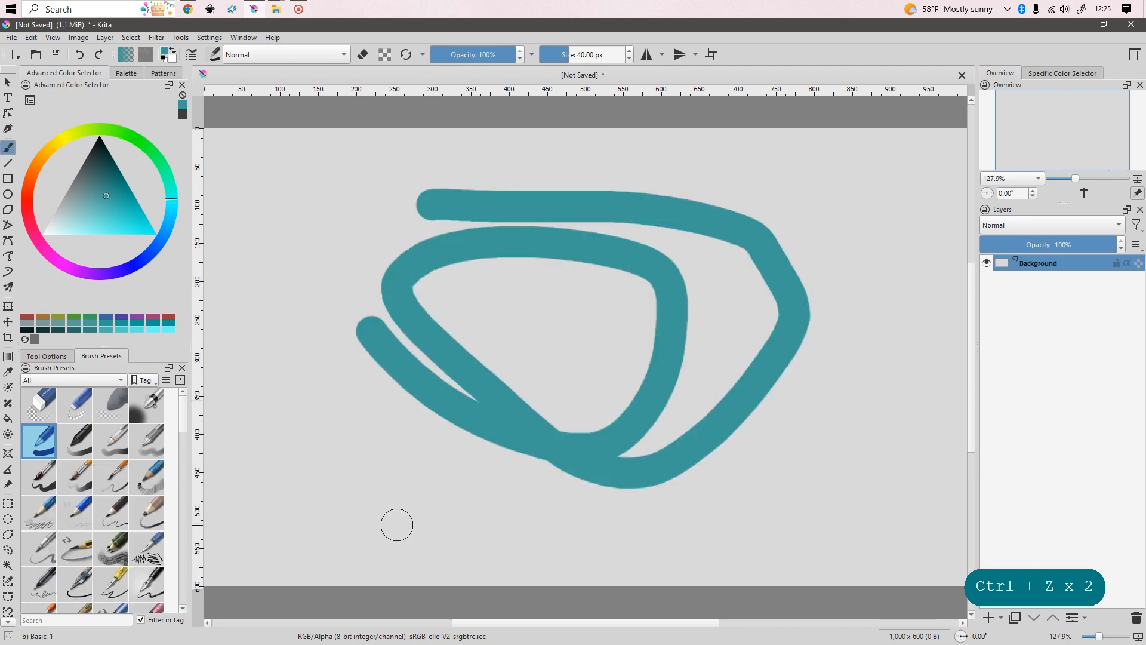
click(39, 405)
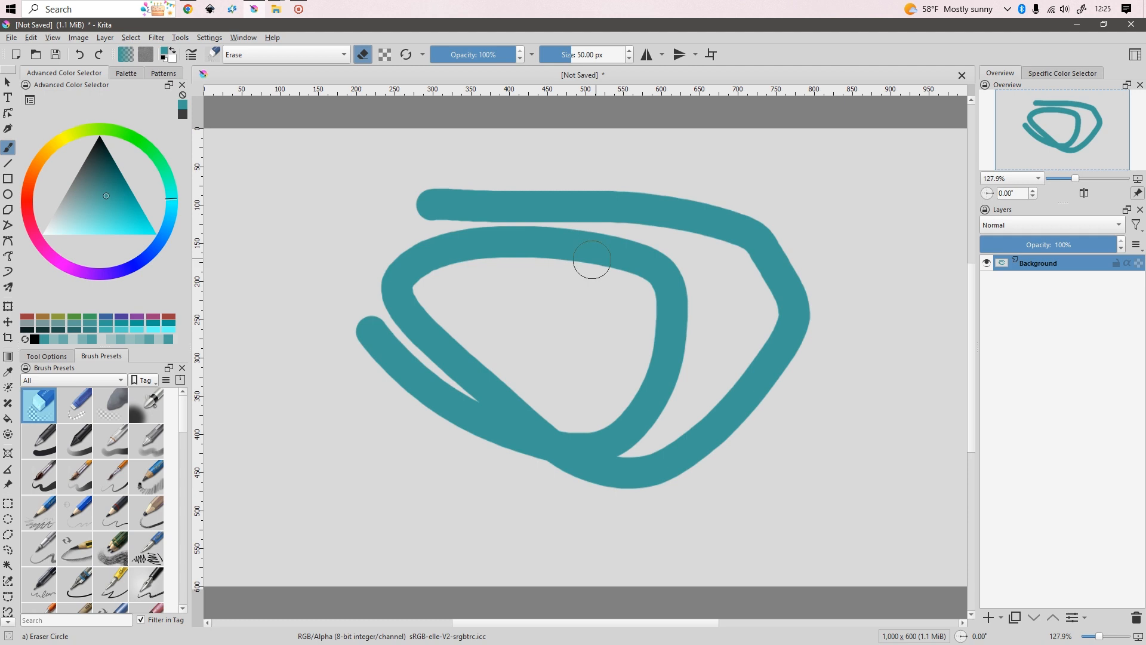
mouse_move(496, 182)
mouse_down()
mouse_move(650, 199)
mouse_move(496, 222)
mouse_move(680, 241)
mouse_move(615, 326)
mouse_up()
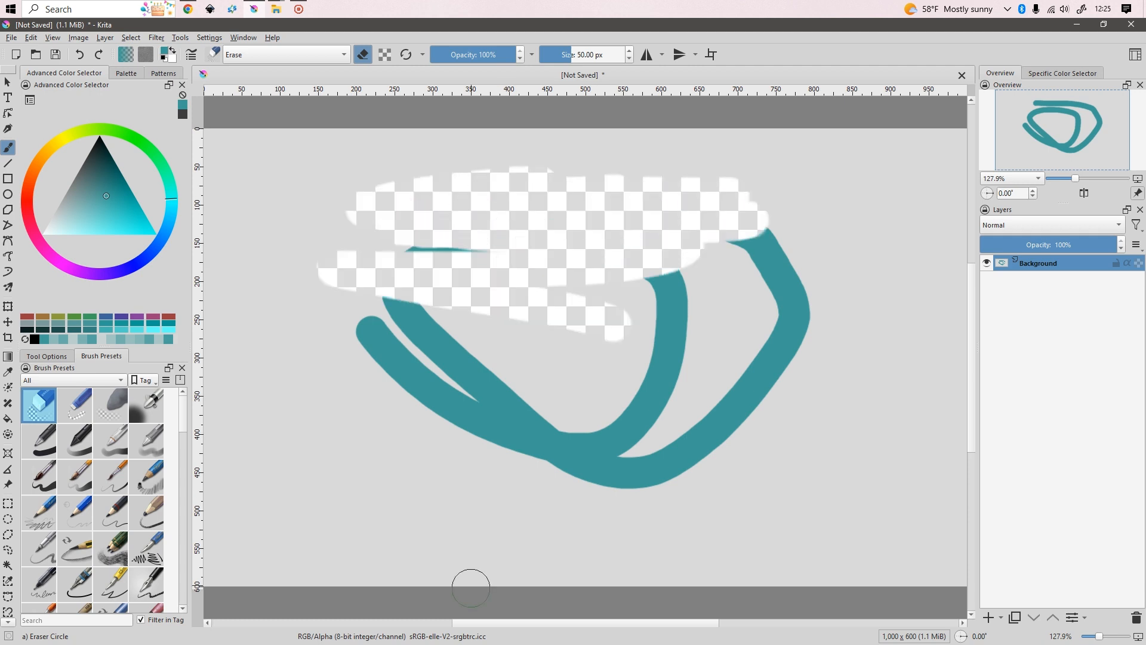
key(ctrl+z)
key(ctrl+z)
key(ctrl+z)
key(ctrl+z)
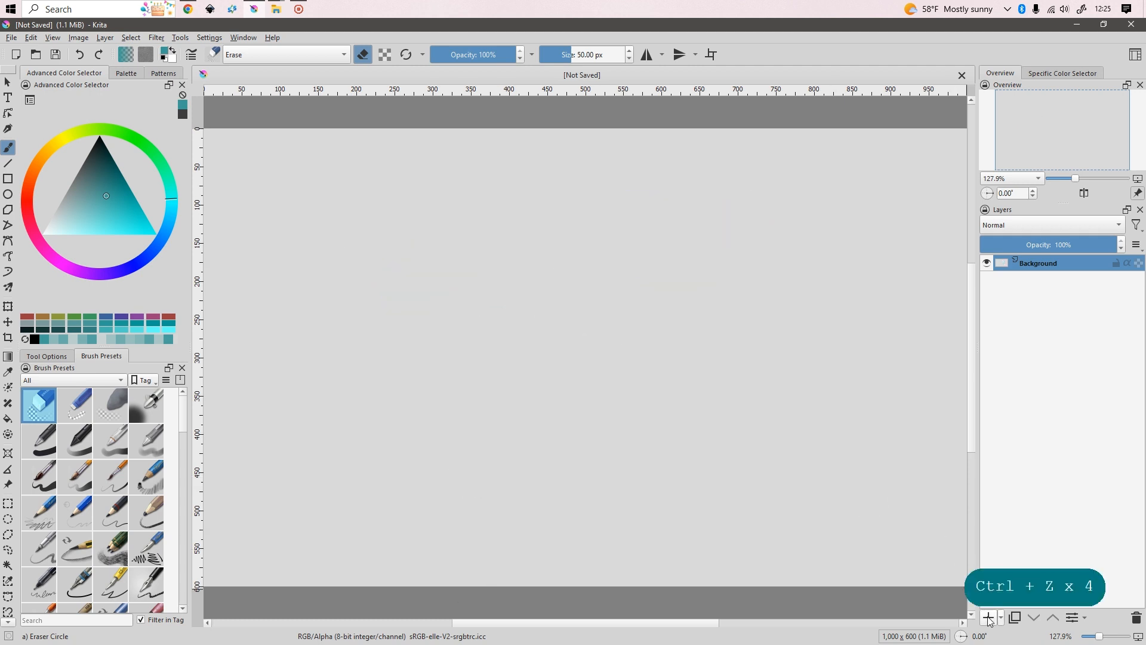
Add a paint layer above Background, choose the b) Basic-1 brush preset, and make a test stroke that is undone
click(988, 619)
click(38, 441)
mouse_move(468, 200)
mouse_down()
mouse_move(468, 396)
mouse_move(537, 378)
mouse_up()
key(ctrl+z)
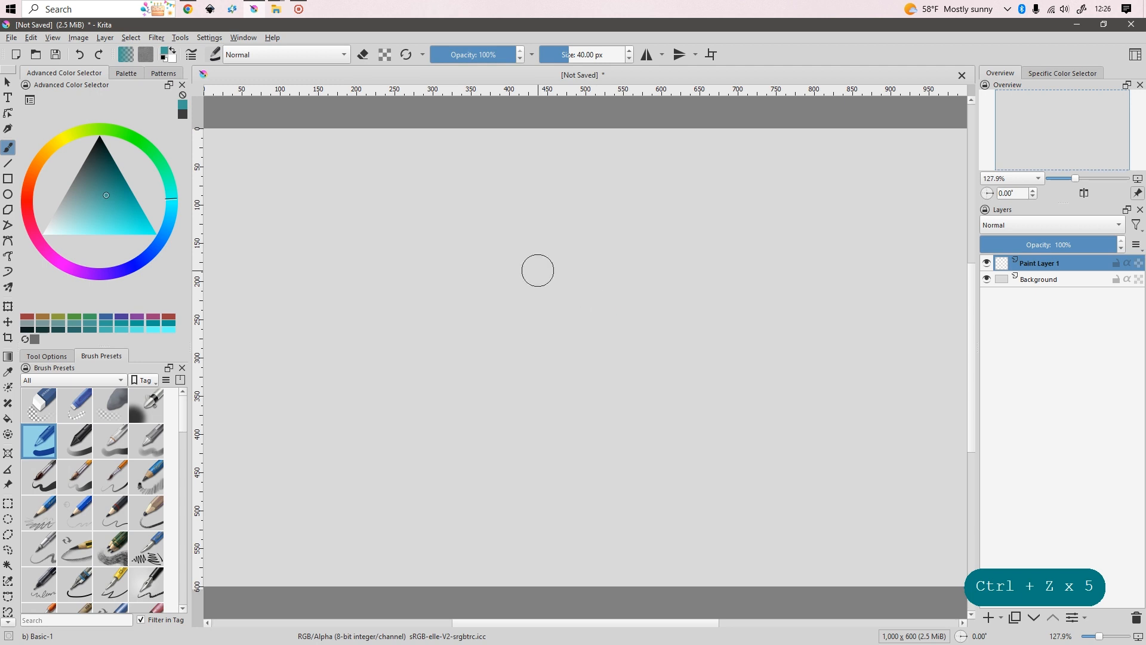
Enlarge the brush to about 325 px, paint a large teal area on Paint Layer 1, and undo it
mouse_move(510, 254)
shift+mouse_down()
mouse_move(770, 254)
mouse_move(545, 253)
mouse_move(727, 254)
shift+mouse_up()
mouse_move(699, 298)
mouse_down()
mouse_move(724, 324)
mouse_move(489, 369)
mouse_up()
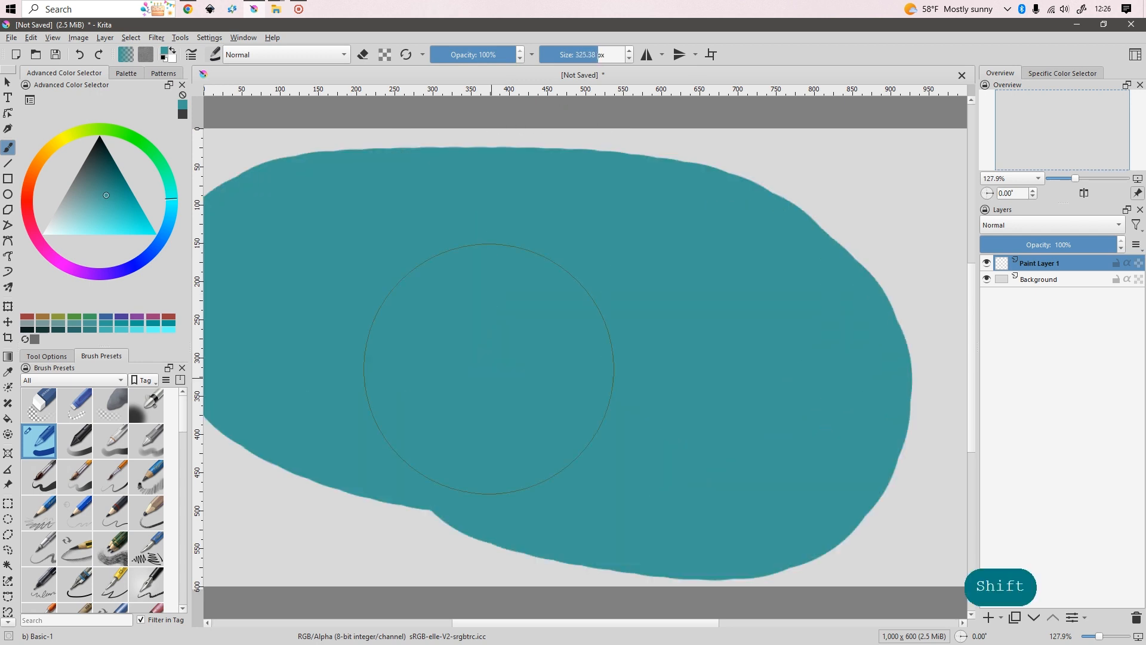
key(ctrl+z)
Try brush sizes of about 229, 249 and 22 px, and set the size to about 320 px
shift+drag(658, 379, 615, 380)
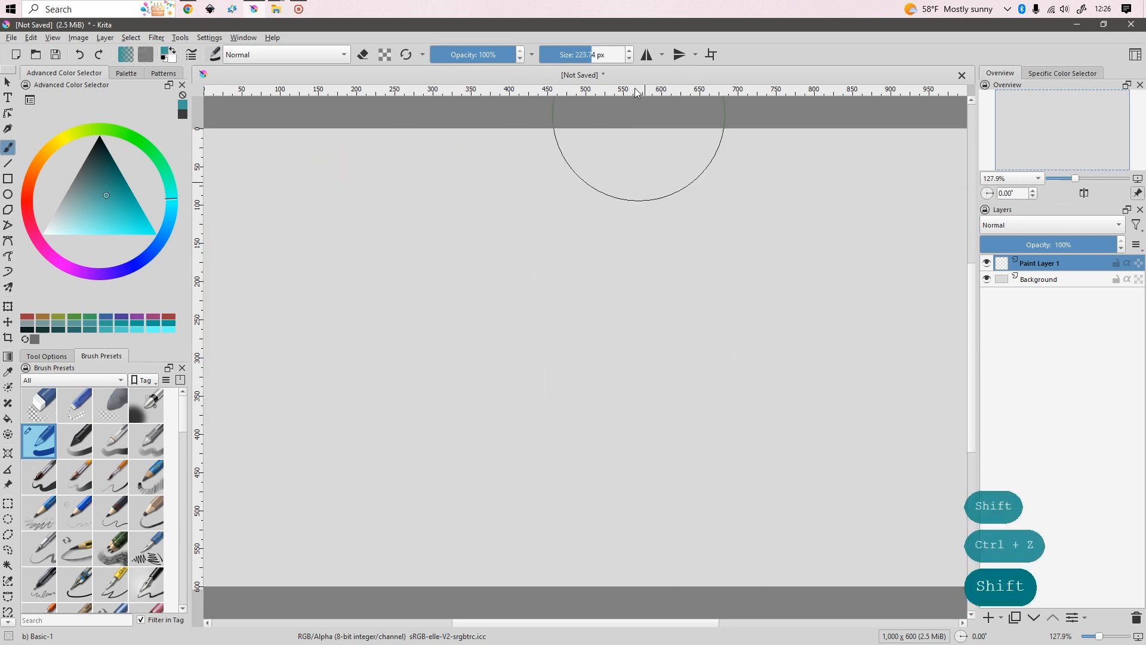
mouse_move(571, 57)
mouse_down()
mouse_move(553, 55)
mouse_move(594, 53)
mouse_up()
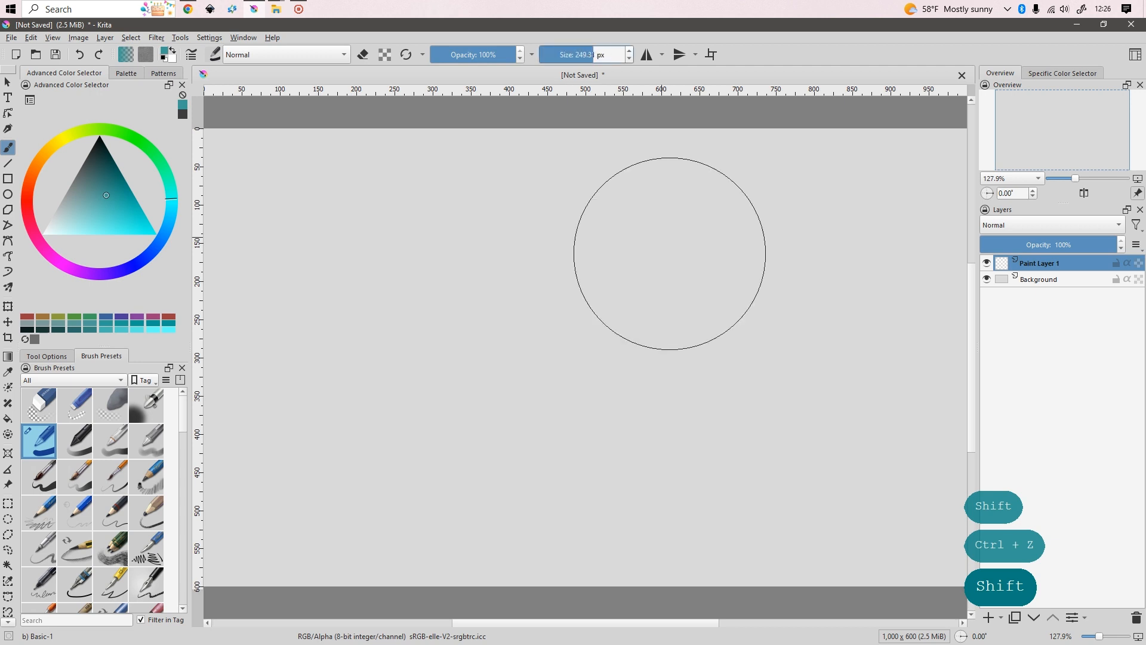
shift+drag(606, 376, 507, 376)
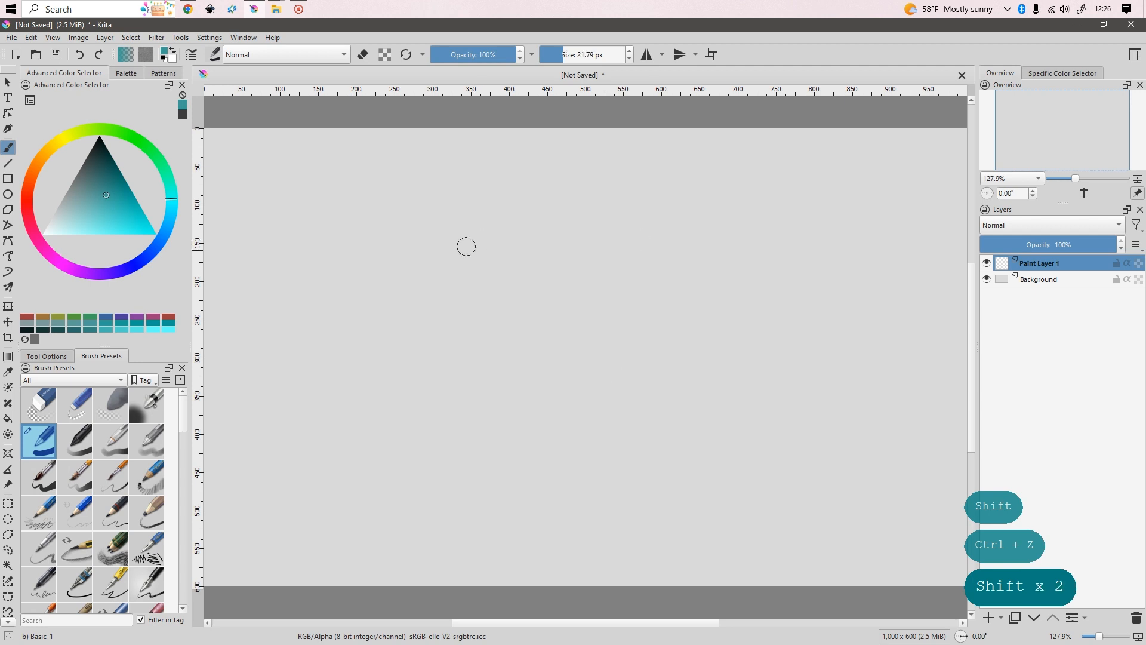
shift+drag(466, 245, 524, 262)
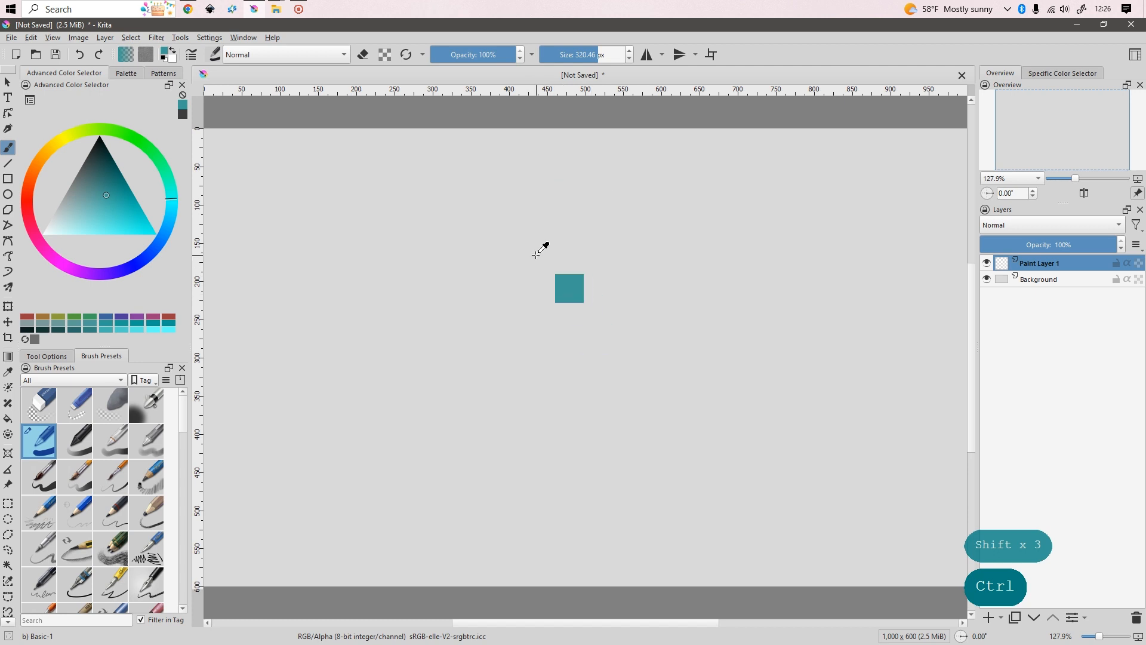
Sample the light gray canvas color, switch to a muted teal, and paint a broad vertical stripe on Paint Layer 1
ctrl+click(536, 257)
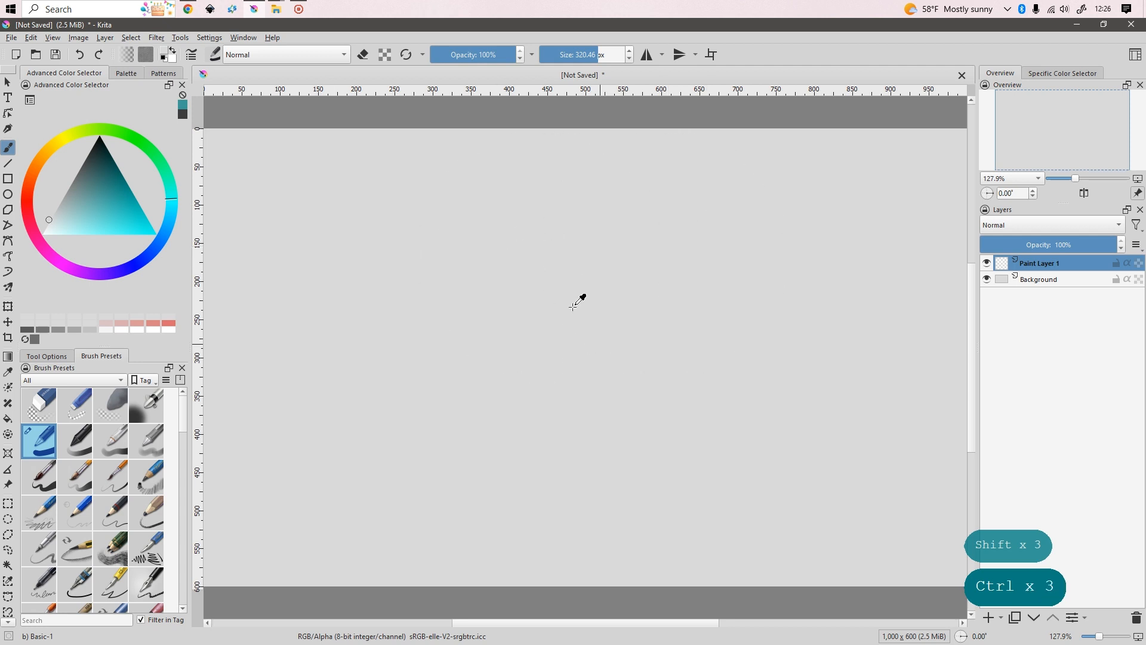
click(98, 196)
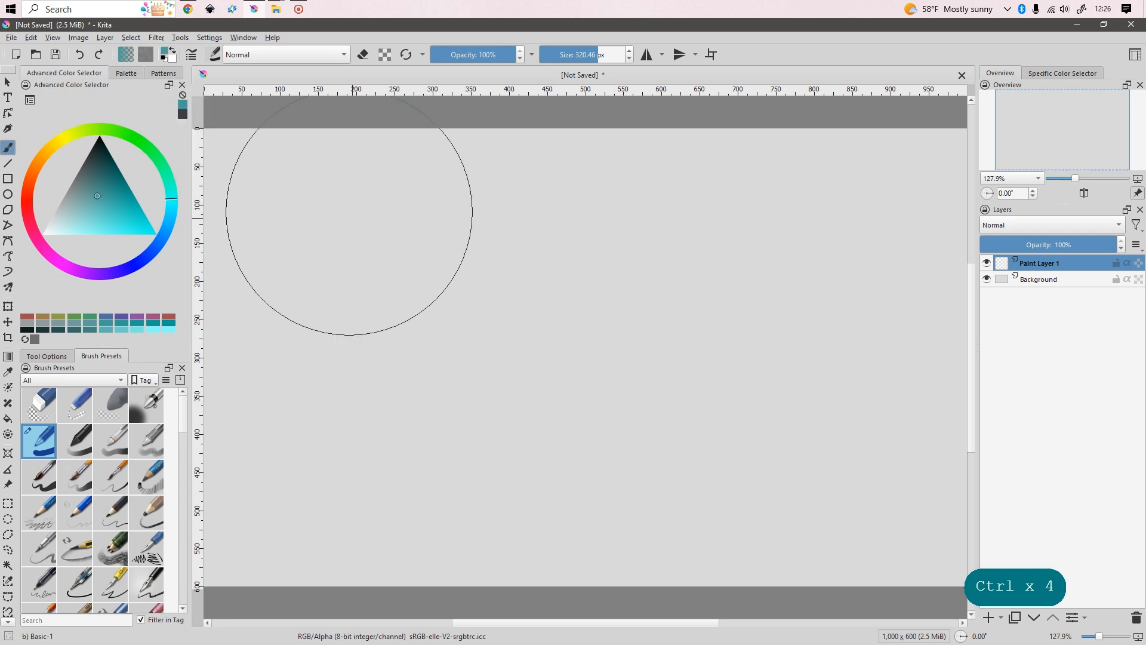
drag(369, 253, 348, 477)
Paint a broad muted blue vertical stripe beside the teal one and a muted magenta stripe beside the blue one
click(165, 248)
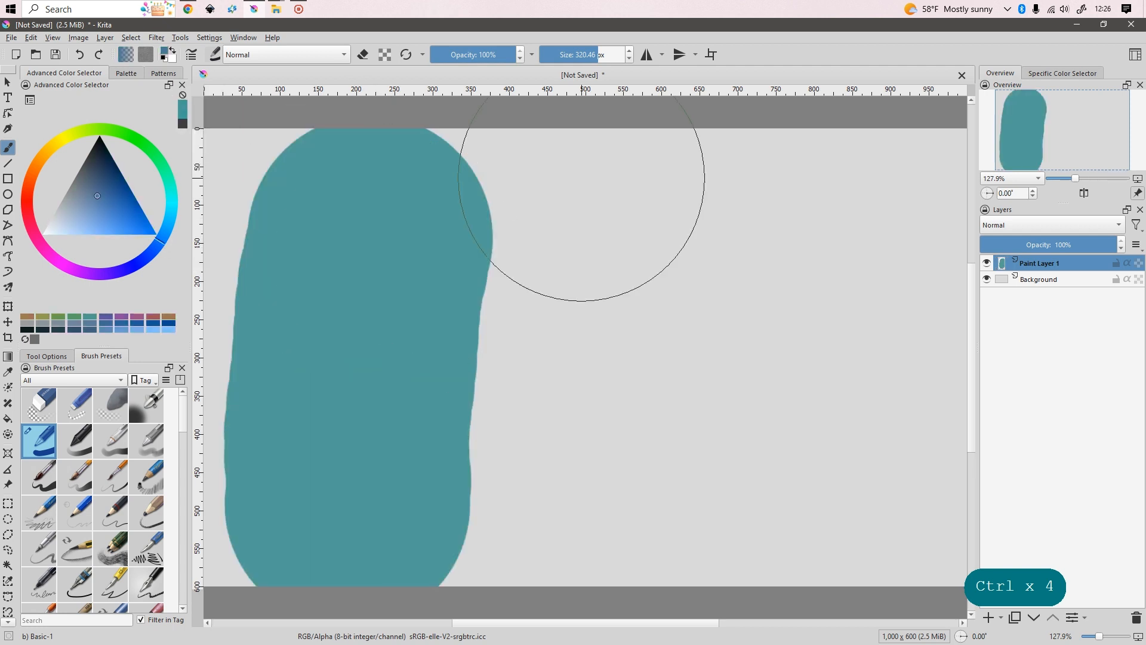
drag(581, 179, 600, 567)
click(47, 249)
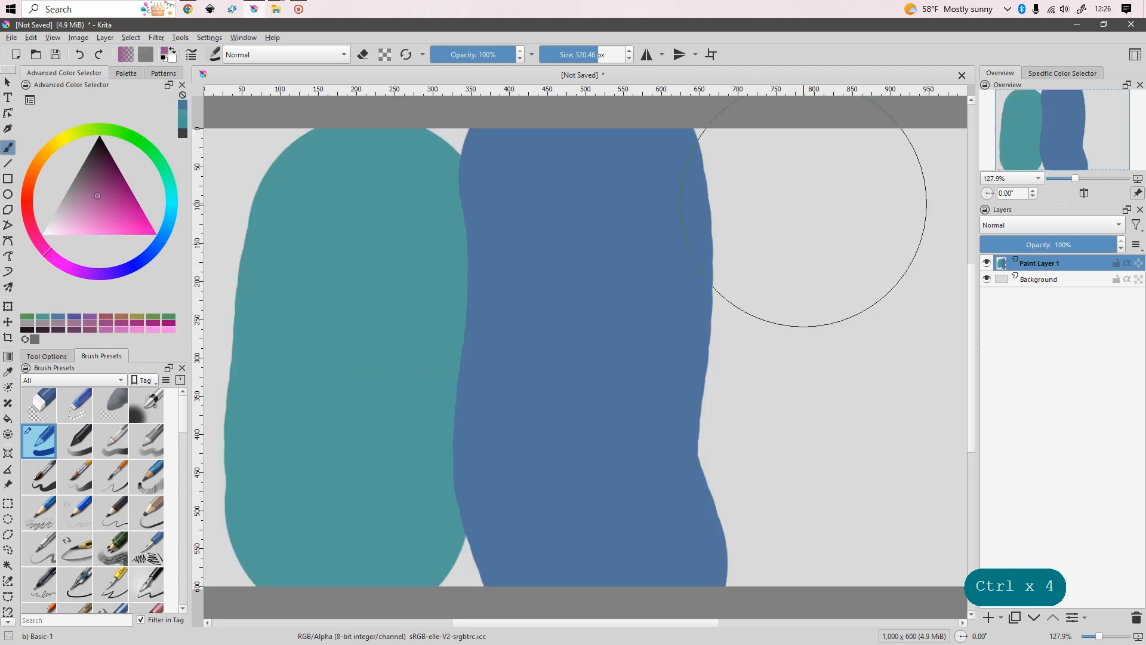
drag(813, 204, 833, 573)
Reduce the brush size to about 175 px and sample the light gray canvas color, followed by the teal stripe's color
shift+drag(644, 352, 532, 352)
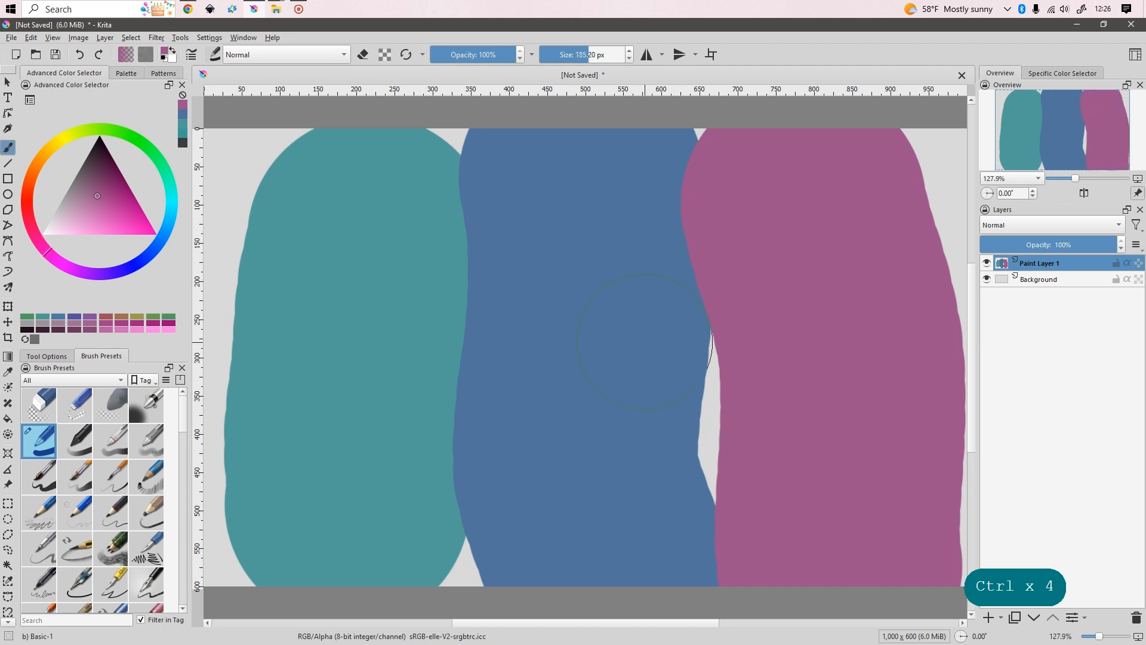
ctrl+click(248, 154)
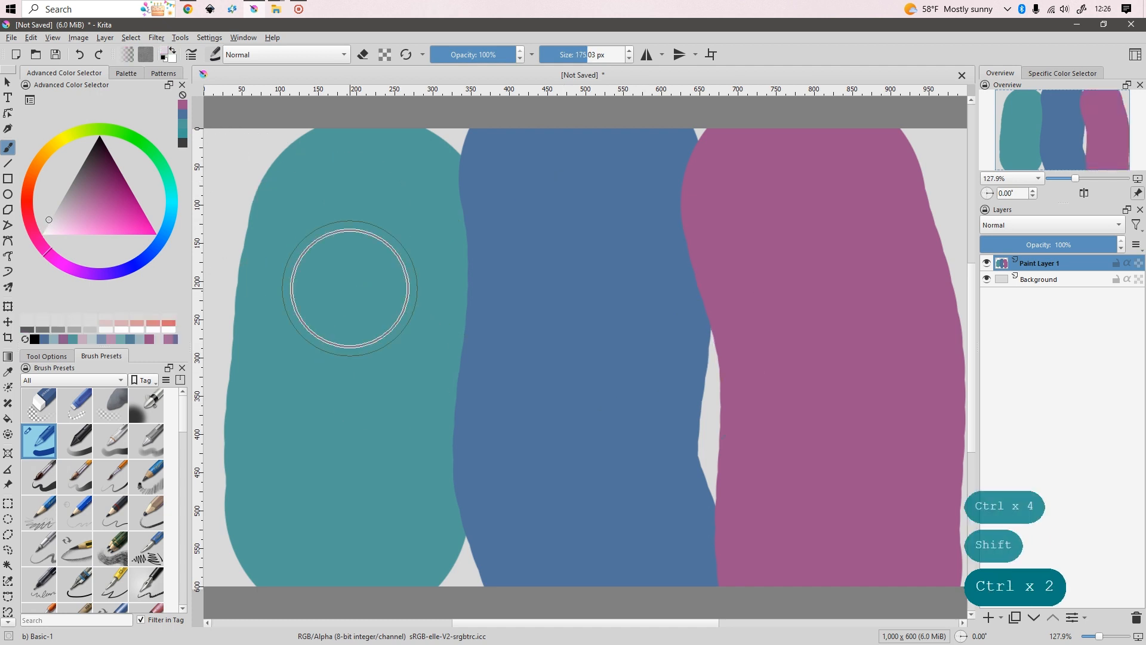
key(ctrl)
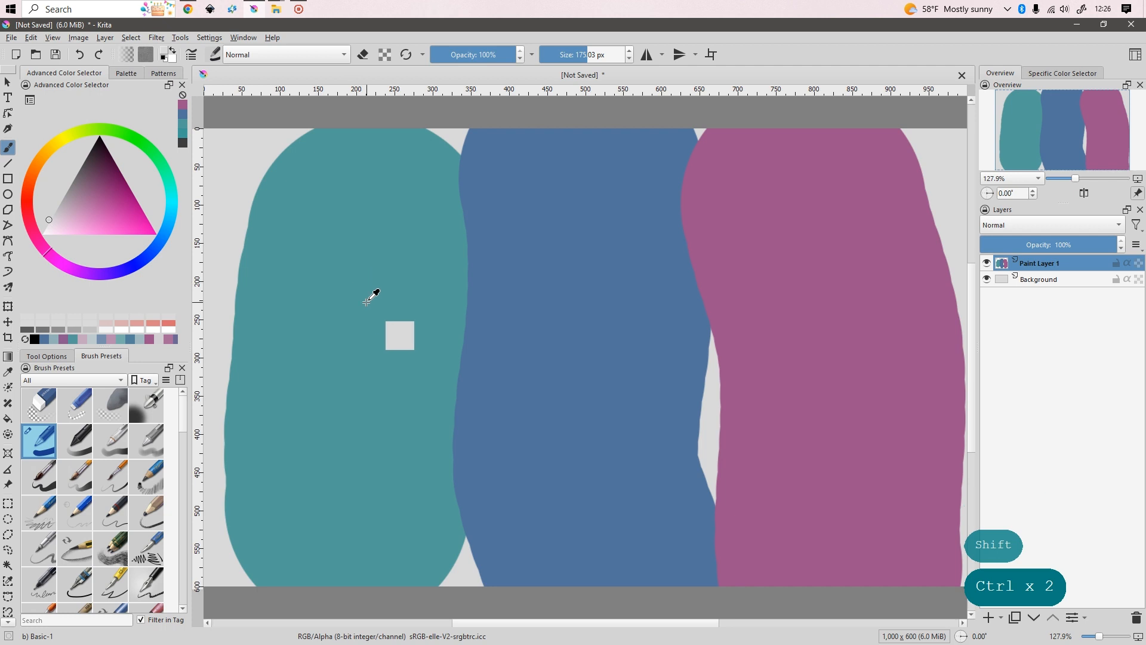
ctrl+click(352, 249)
ctrl+click(353, 246)
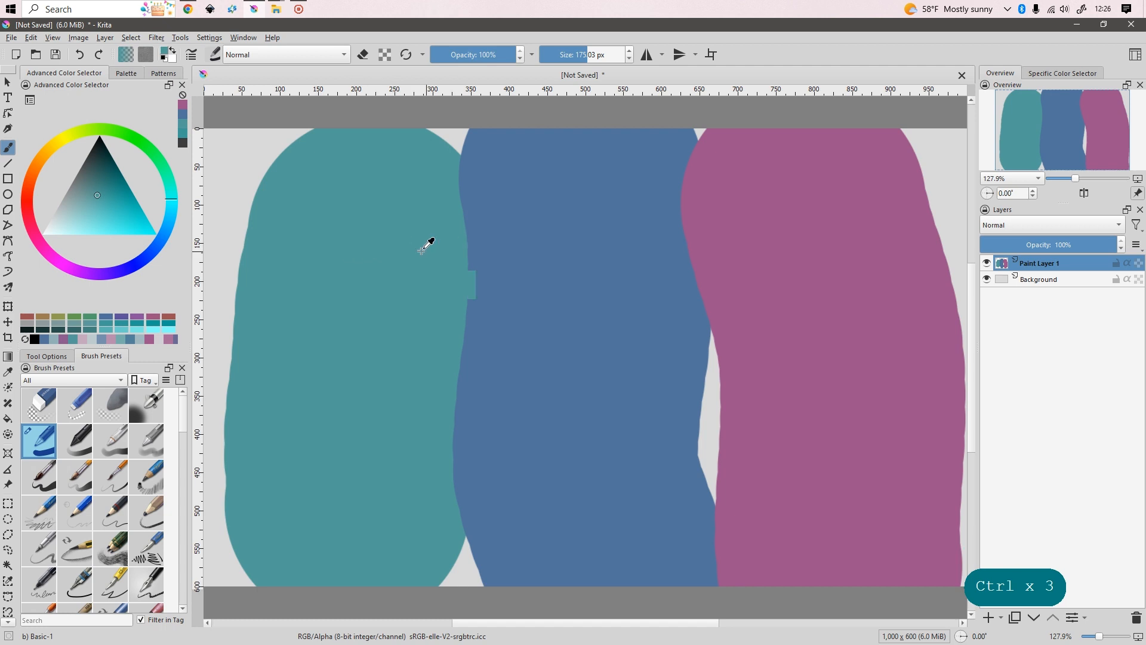
Sample colors alternately from the magenta, blue and teal stripes, ending with the light gray canvas color
ctrl+click(865, 270)
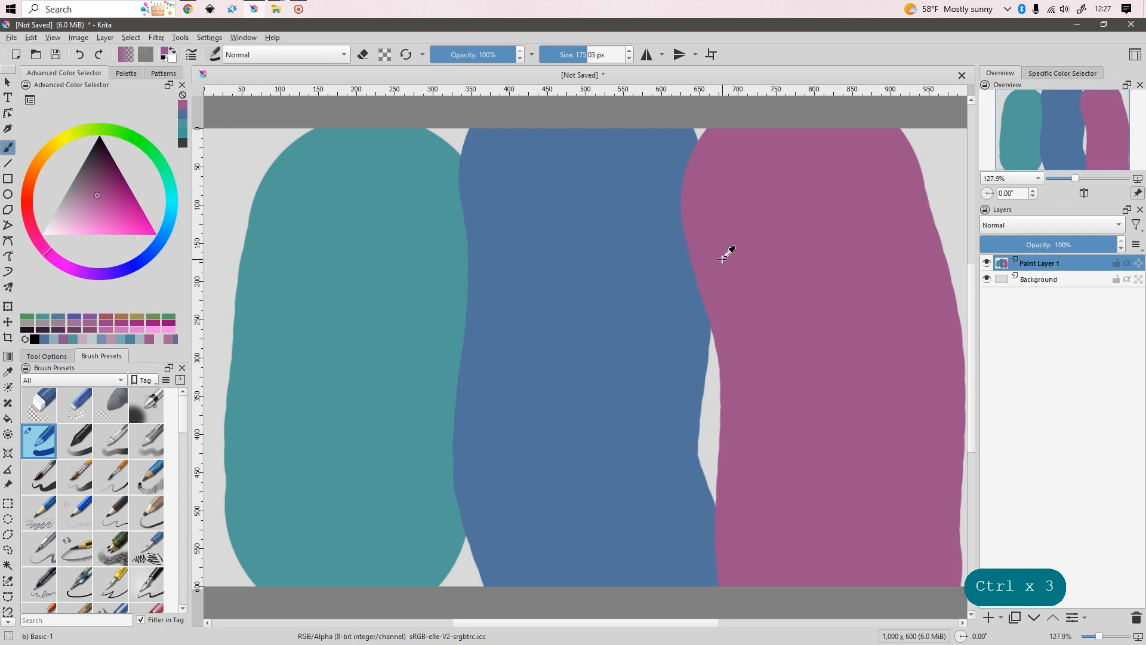
ctrl+click(567, 250)
ctrl+click(385, 240)
ctrl+click(758, 250)
ctrl+click(588, 400)
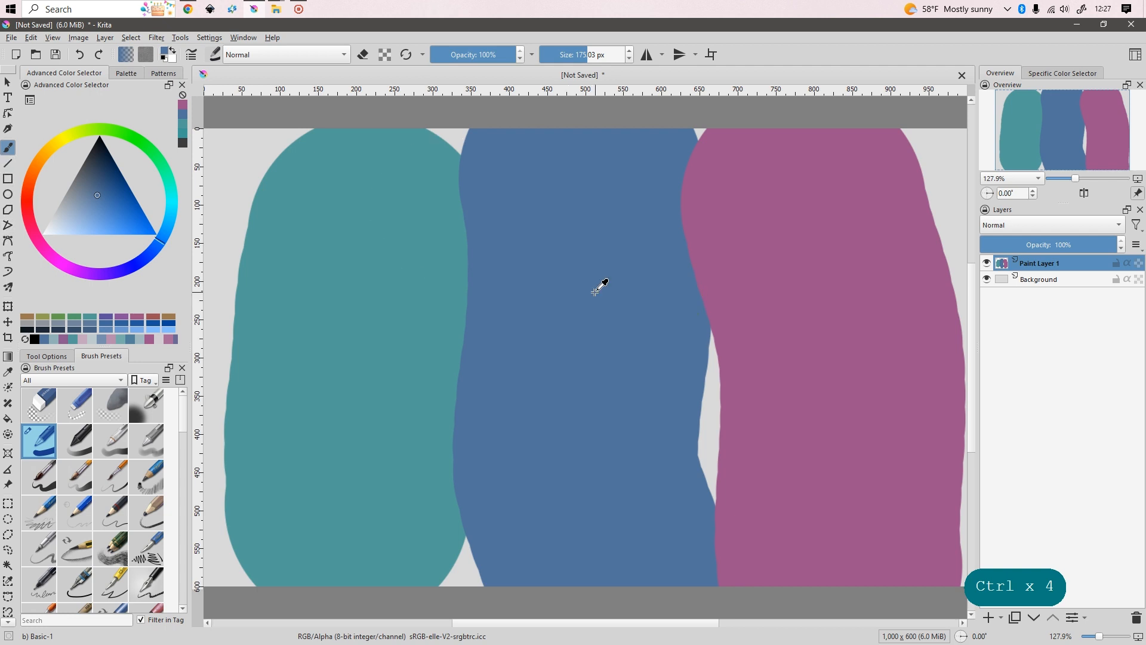
ctrl+click(212, 201)
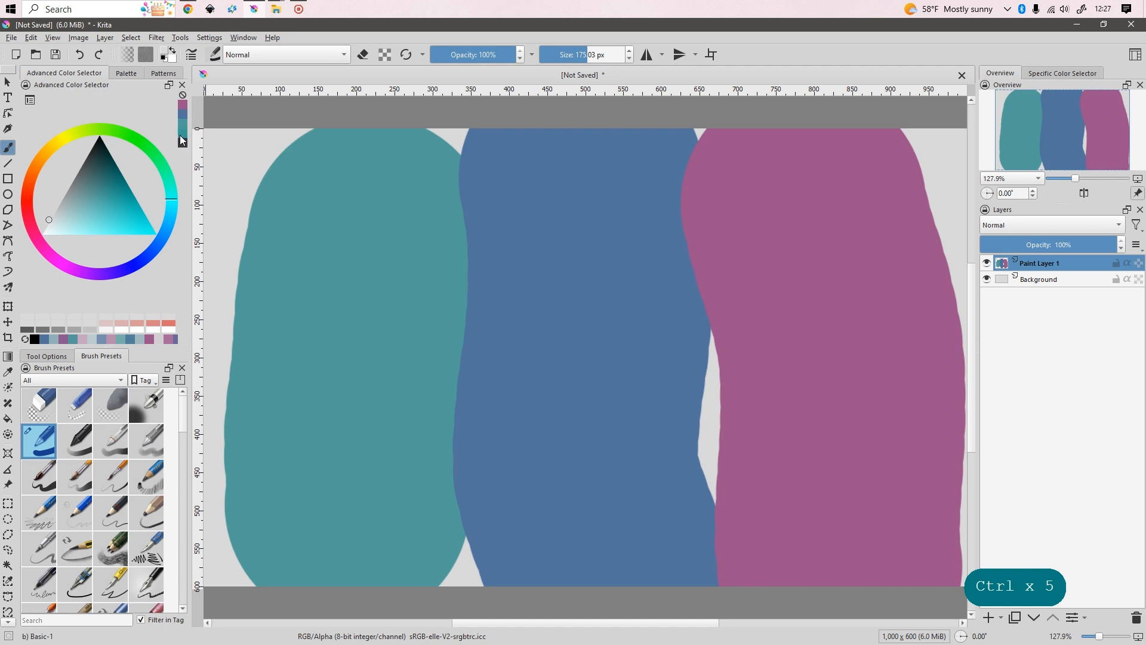
Recall the recent magenta, blue, teal and dark gray colors from the color history, and view the Color History settings
click(180, 108)
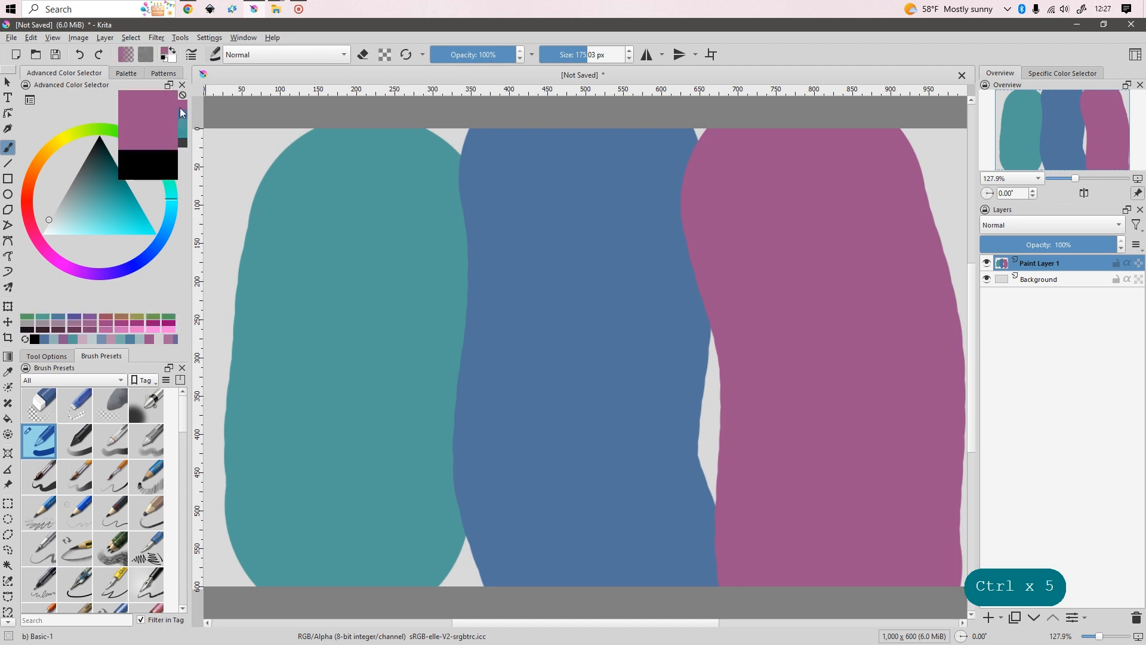
click(182, 114)
click(184, 128)
click(182, 142)
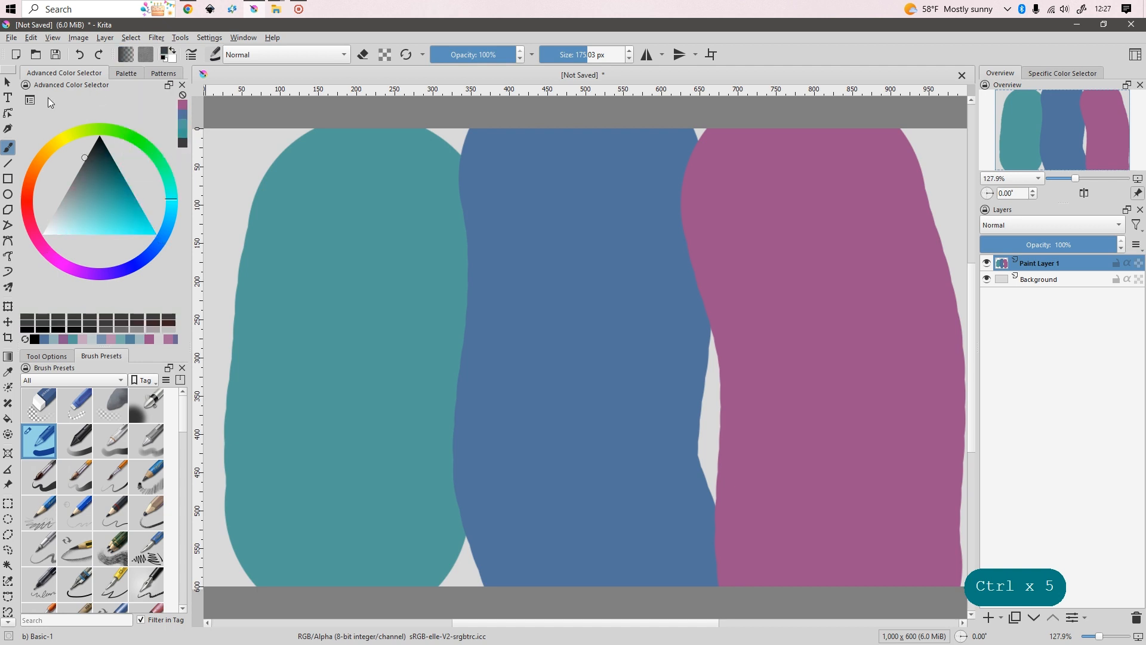
click(30, 100)
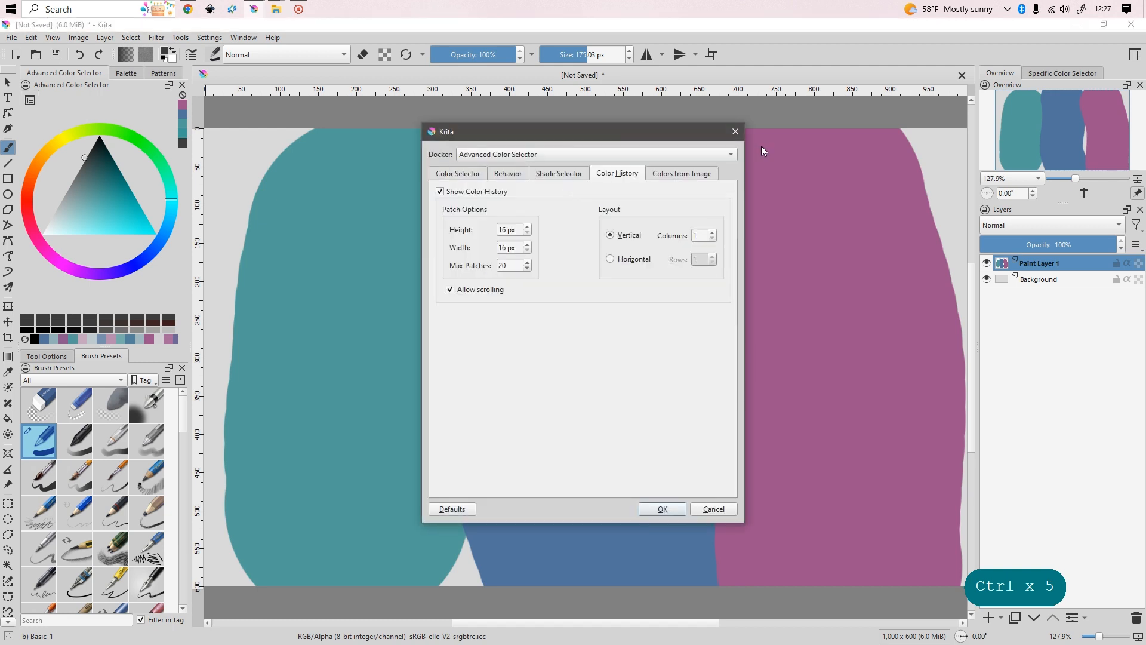
click(735, 131)
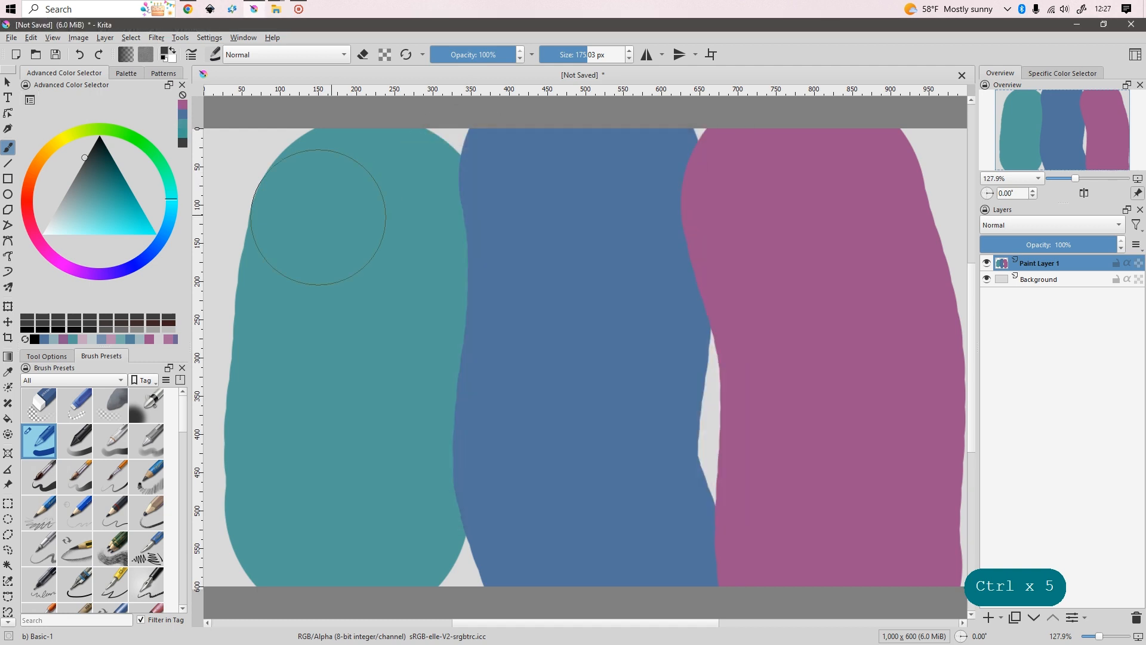
Sample the blue and magenta stripe colors, and undo the last change on the canvas
ctrl+click(585, 272)
ctrl+click(834, 216)
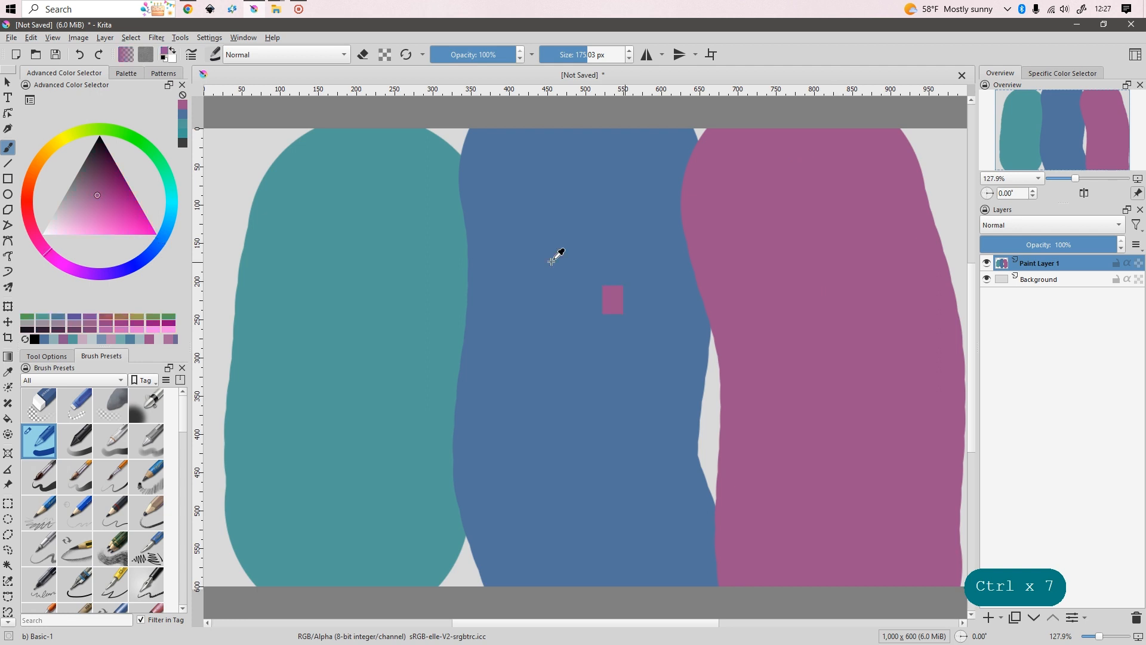
click(529, 209)
key(ctrl+z)
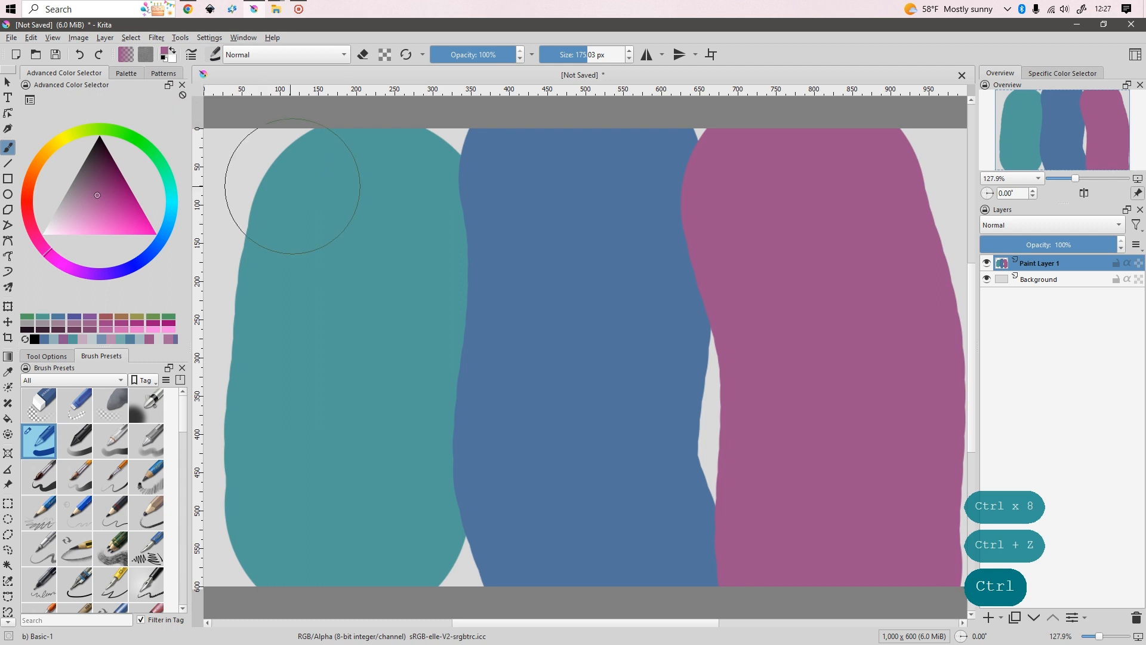
Delete the paint layer with the three stripes and add a new empty paint layer above Background
click(1135, 614)
click(988, 619)
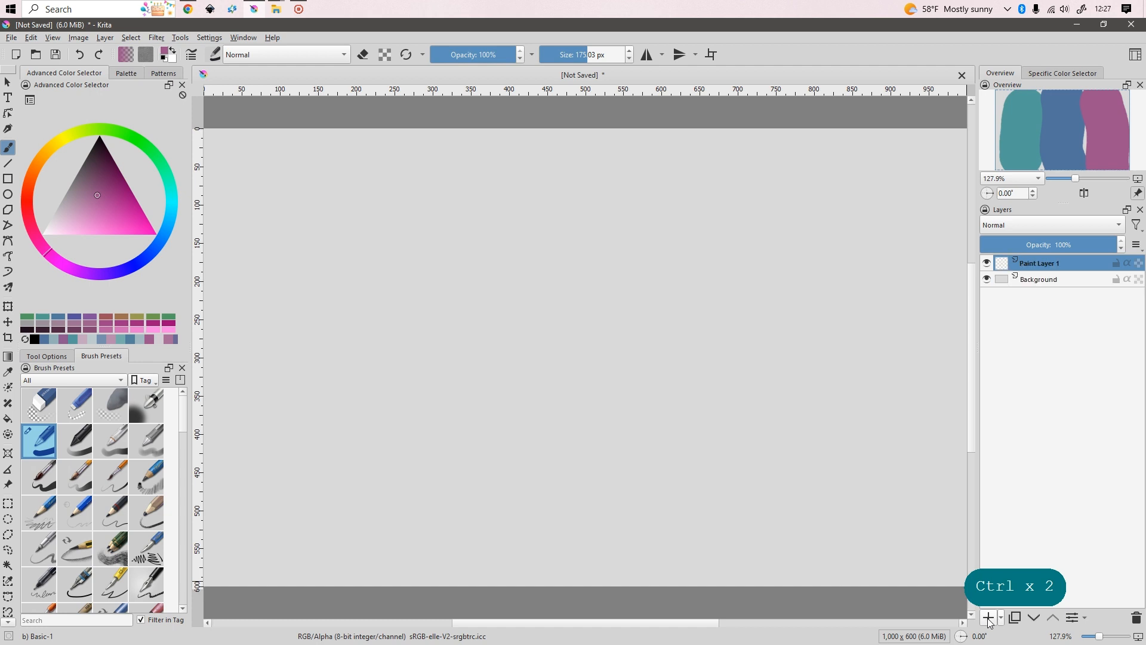
click(96, 193)
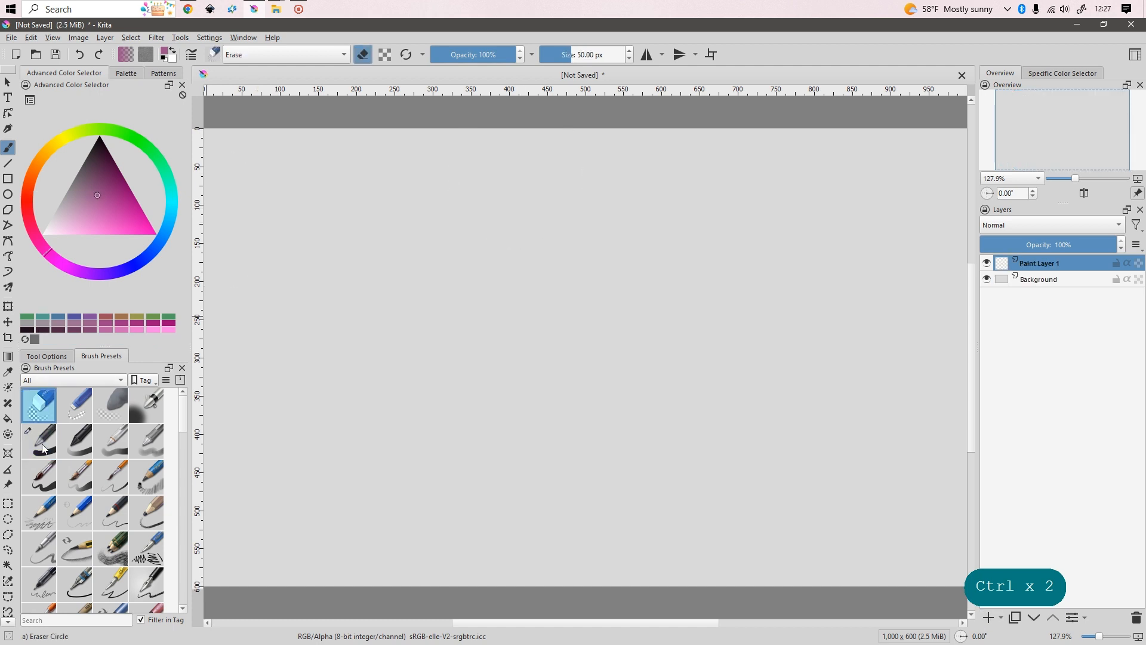
Filter the brush presets by the Pixel Art tag and choose the u) Pixel Art preset
click(57, 376)
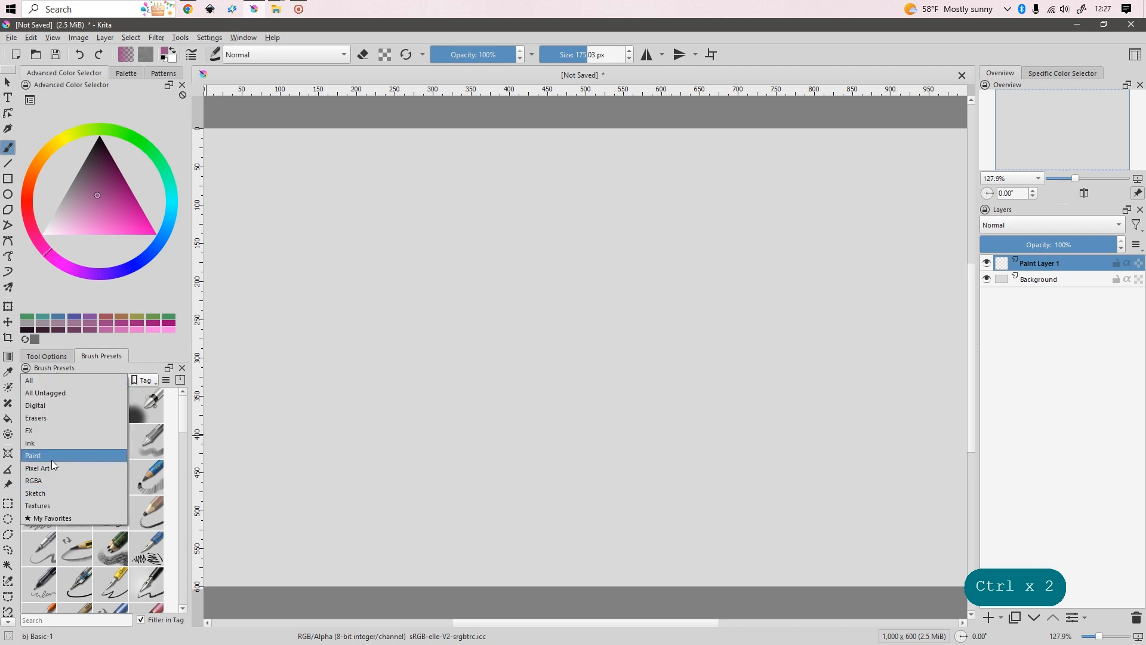
click(71, 376)
click(74, 379)
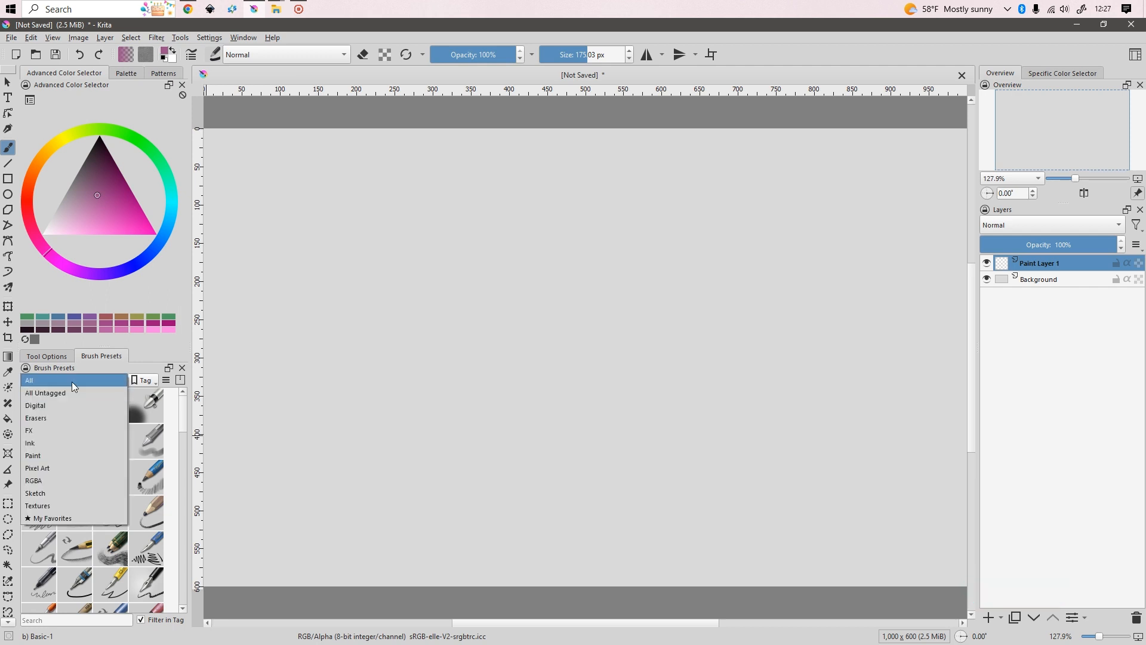
click(37, 468)
click(38, 417)
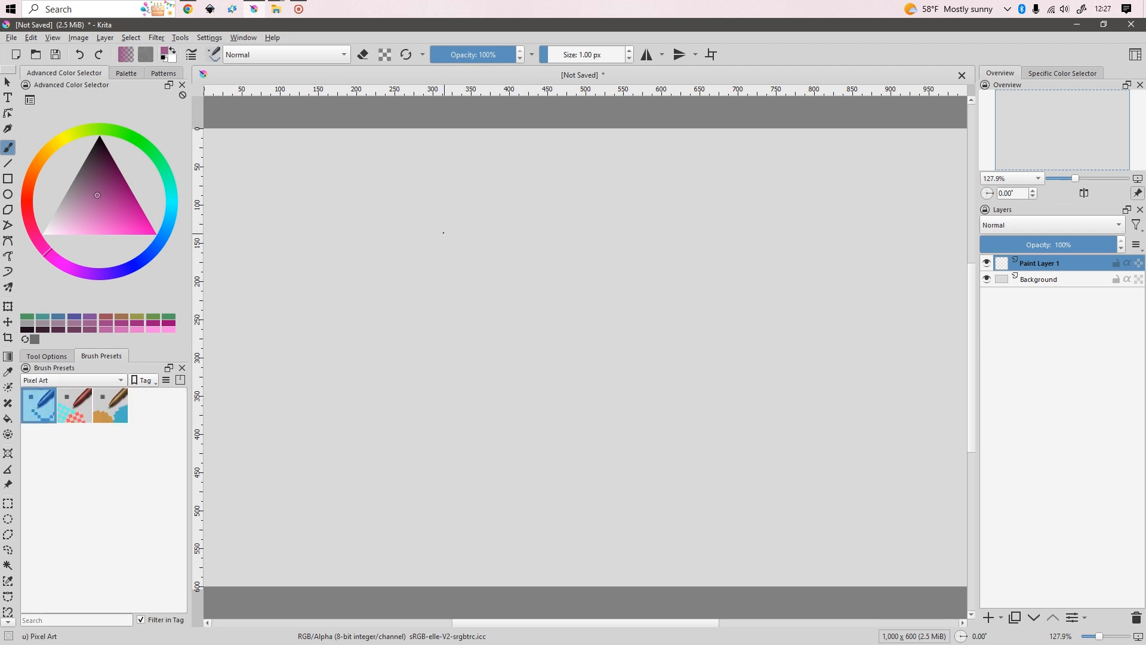
Enlarge the pixel brush to about 110 px, make a magenta test stroke across the canvas, and undo it
shift+drag(450, 236, 533, 237)
mouse_move(310, 217)
mouse_down()
mouse_move(493, 234)
mouse_move(631, 297)
mouse_up()
key(ctrl+z)
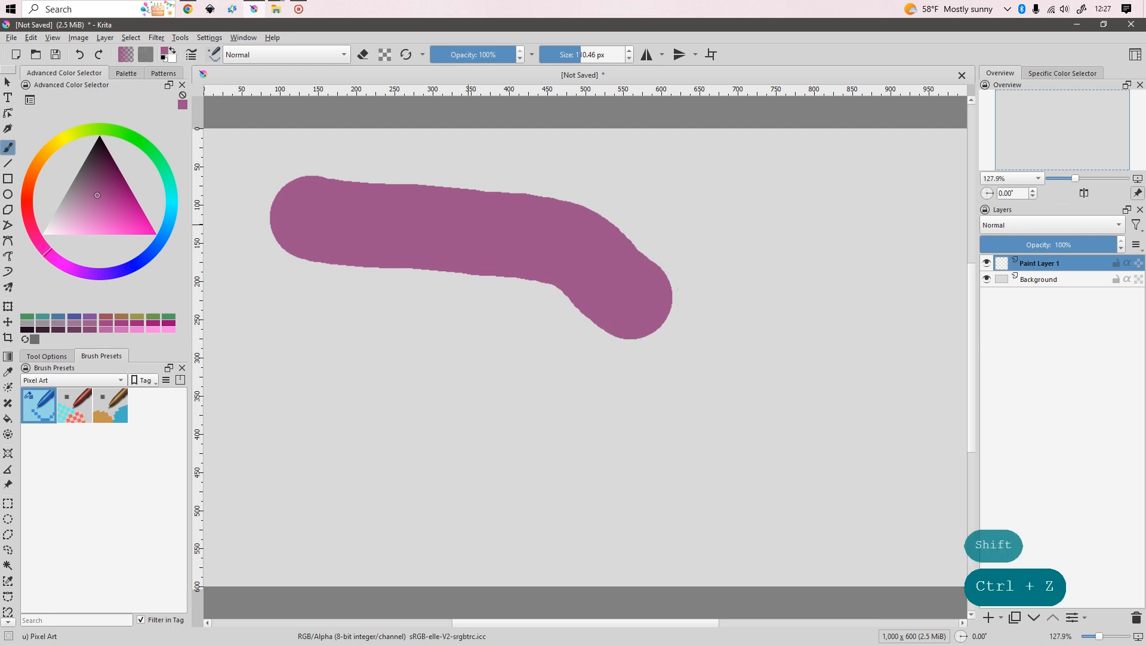
Paint a large magenta blob with the pixel brush on Paint Layer 1 at 400% zoom
scroll(454, 237, up, 3)
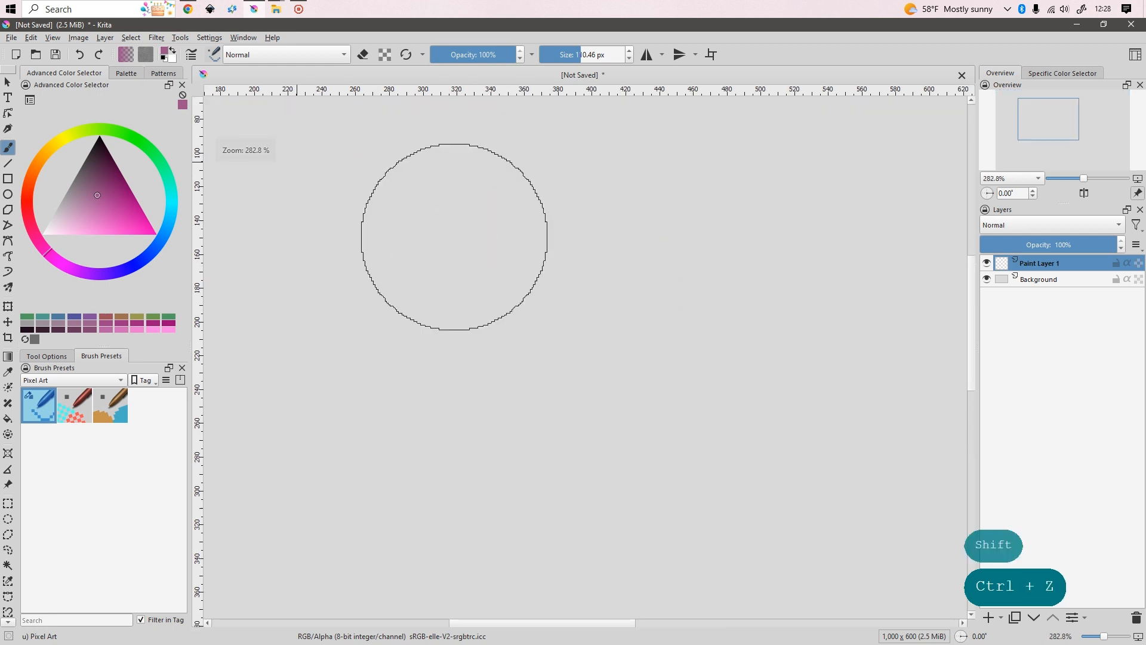
scroll(454, 237, up, 1)
mouse_move(404, 317)
mouse_down()
mouse_move(483, 328)
mouse_move(644, 406)
mouse_move(715, 299)
mouse_move(639, 239)
mouse_move(596, 257)
mouse_up()
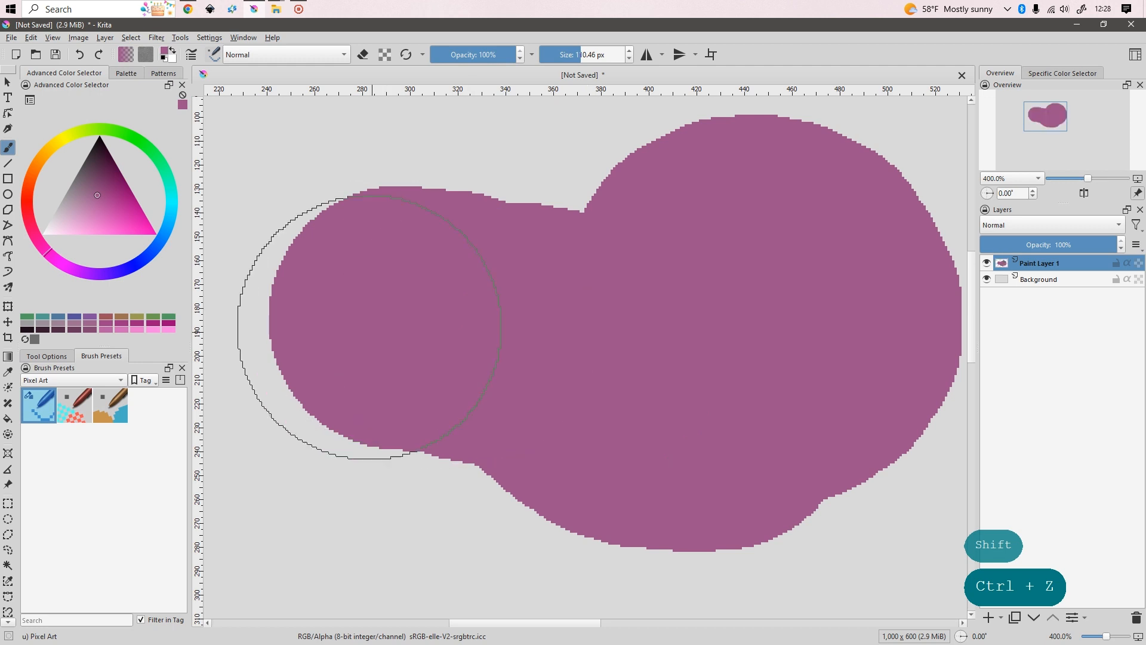
Show the Digital brush presets, return to the All filter, and choose the b) Basic-1 preset
click(77, 377)
click(48, 317)
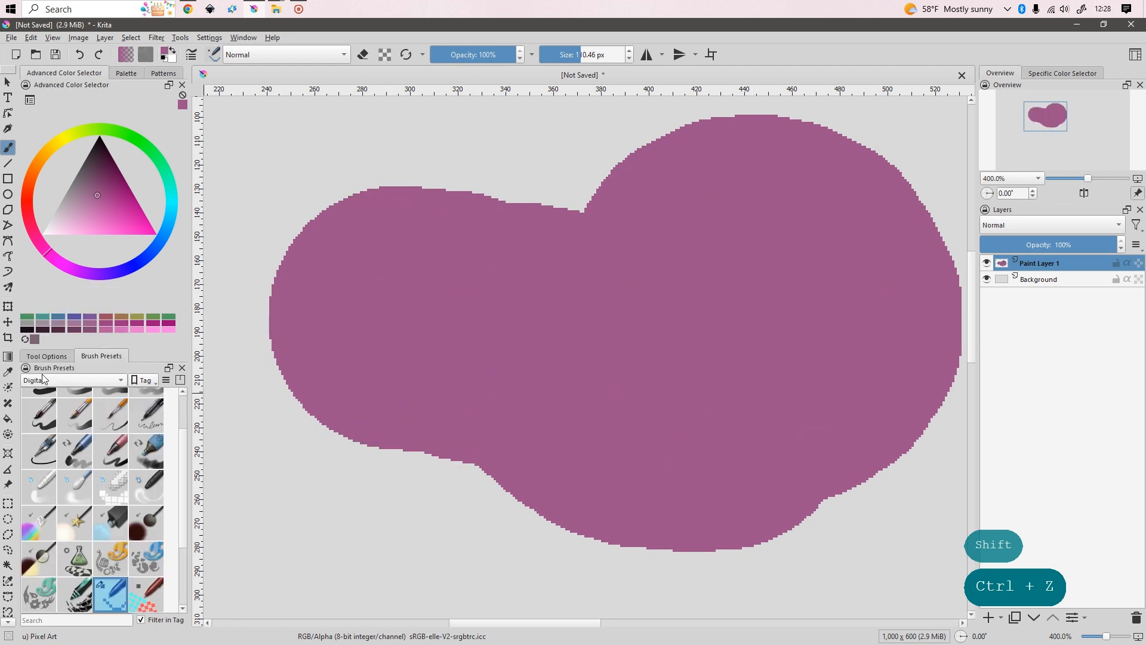
click(43, 377)
click(43, 354)
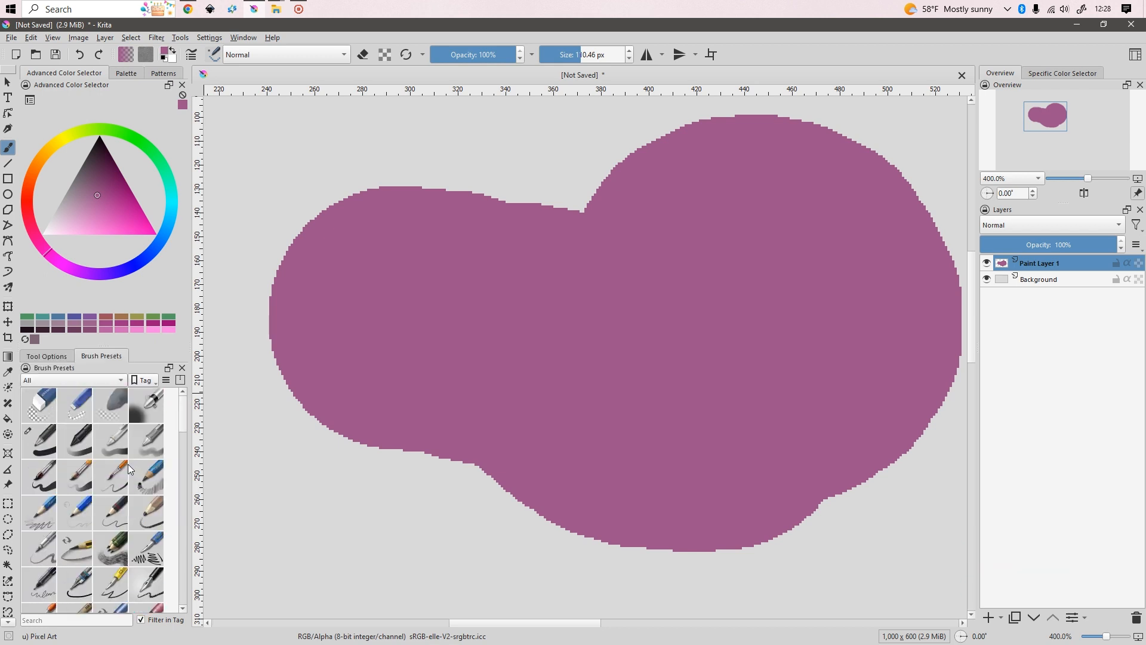
click(39, 441)
Paint a curved magenta stroke extending the blob, compare its edges with the pixel brush's up close, and undo the stroke
scroll(315, 375, down, 4)
mouse_move(494, 406)
mouse_down()
mouse_move(526, 372)
mouse_move(677, 428)
mouse_up()
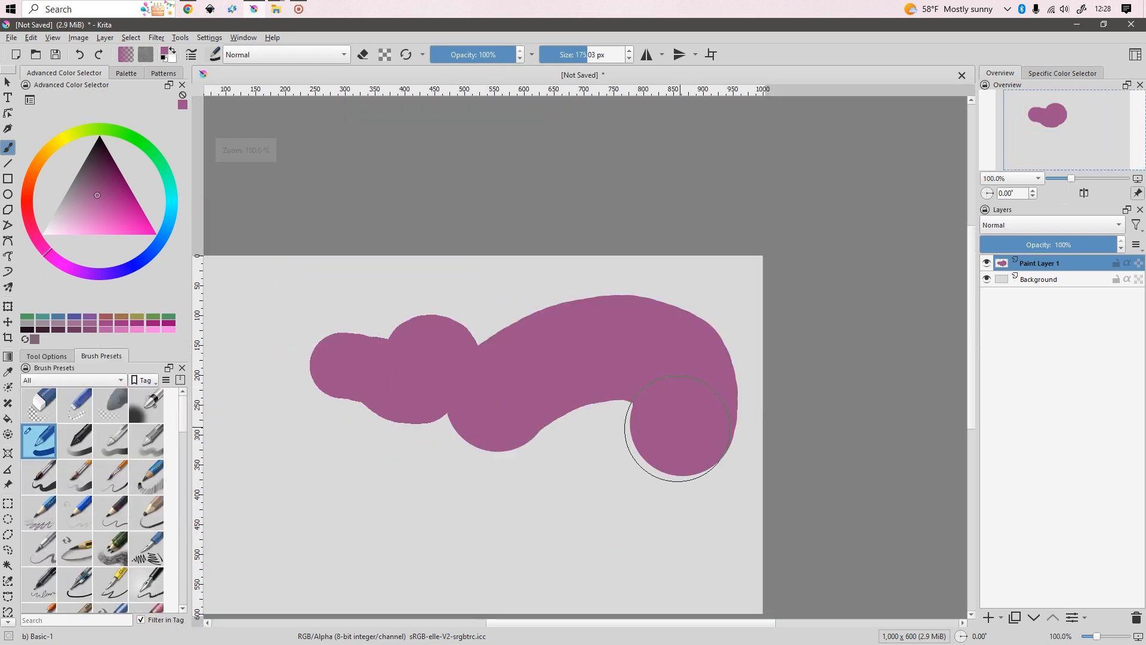
scroll(678, 428, up, 5)
scroll(676, 338, down, 2)
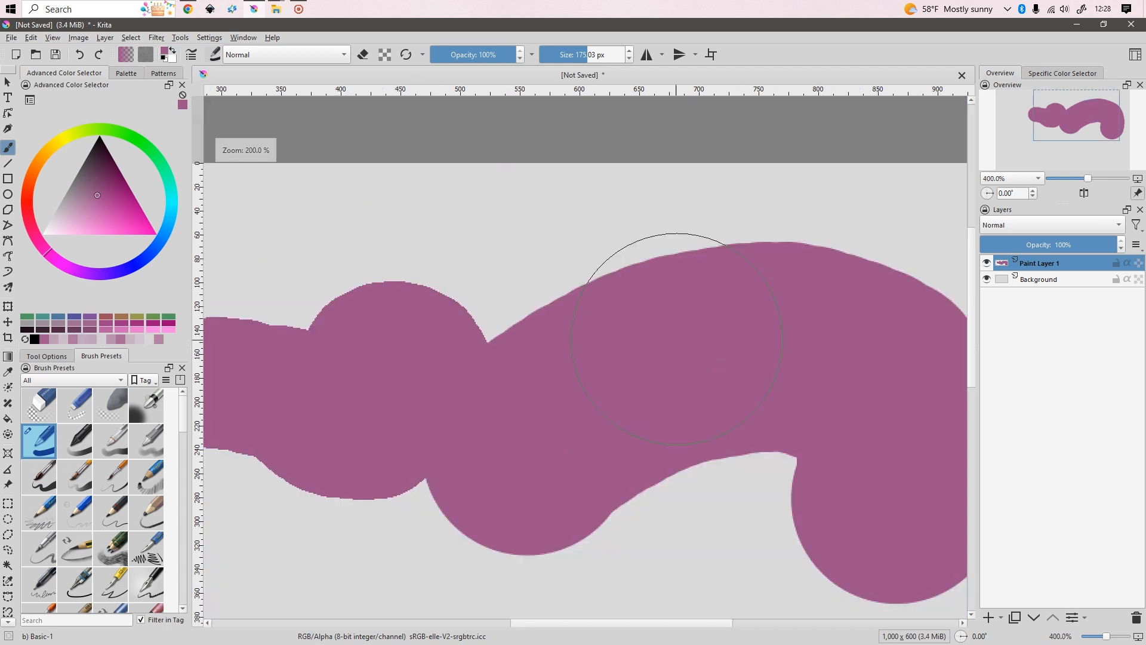
scroll(558, 332, up, 3)
scroll(639, 378, down, 5)
key(ctrl+z)
key(ctrl+z)
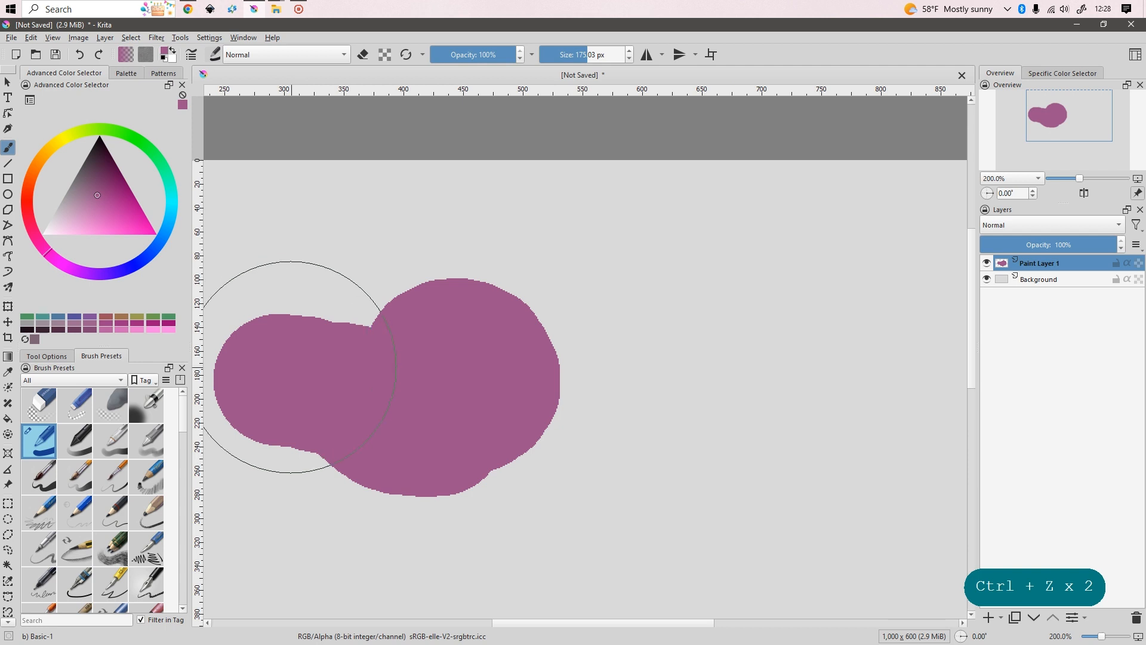
scroll(512, 338, down, 1)
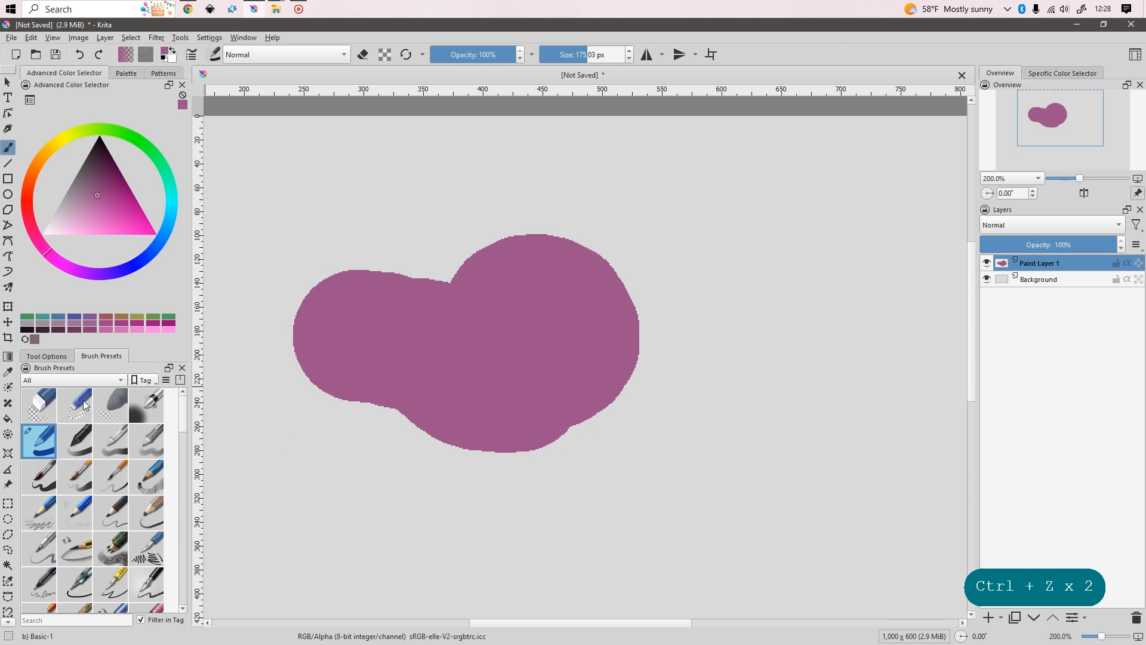
Find and choose the k) Blender Blur preset among all brush presets, and blur the magenta blob's edges outward at 60 px
click(55, 382)
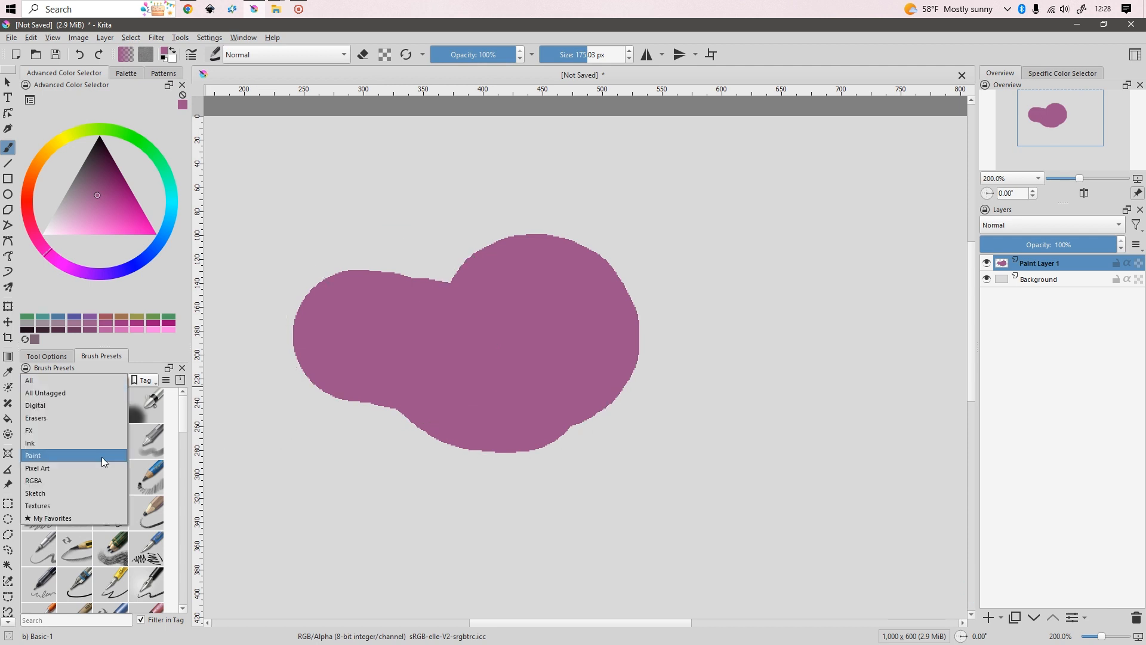
click(45, 379)
scroll(89, 455, down, 10)
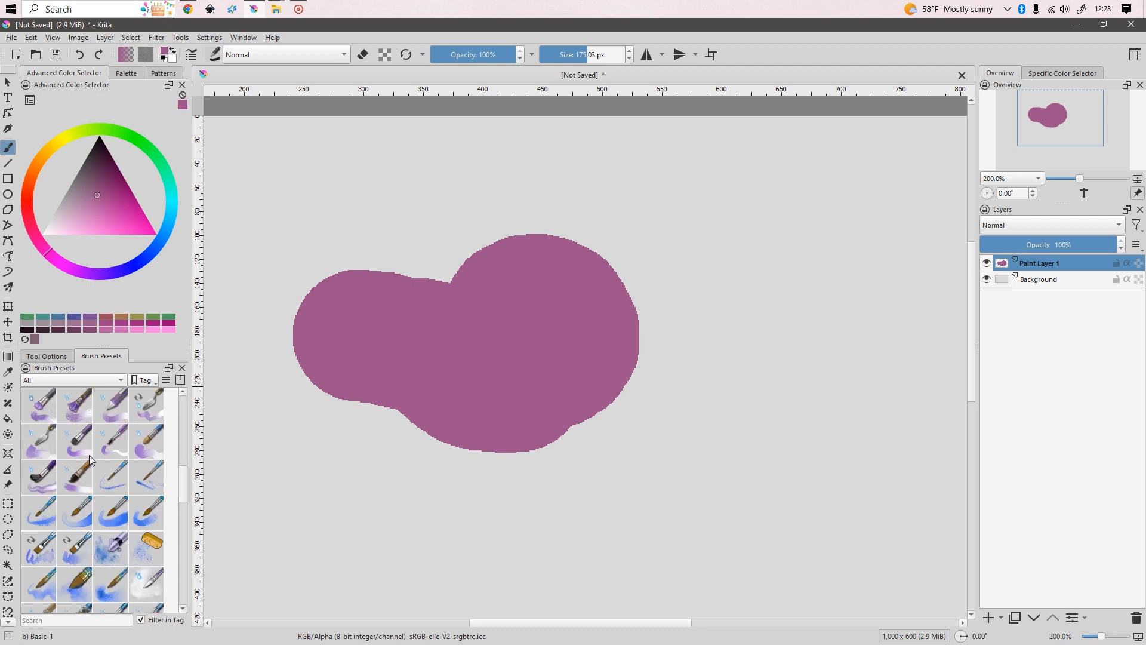
scroll(116, 480, up, 6)
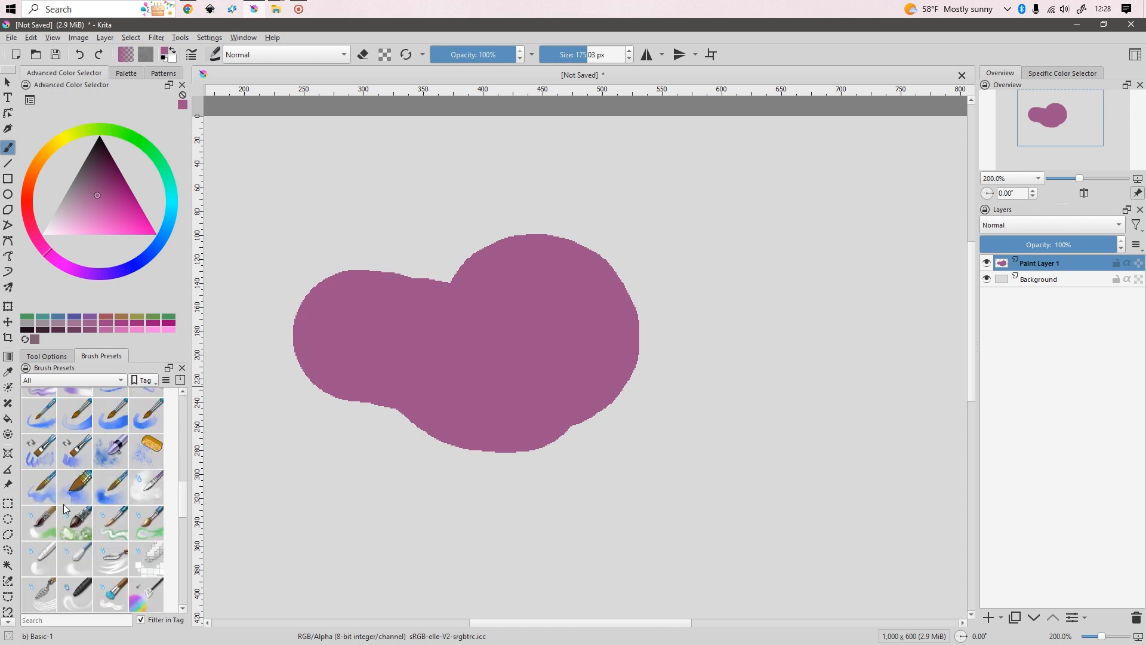
scroll(63, 503, down, 3)
click(66, 448)
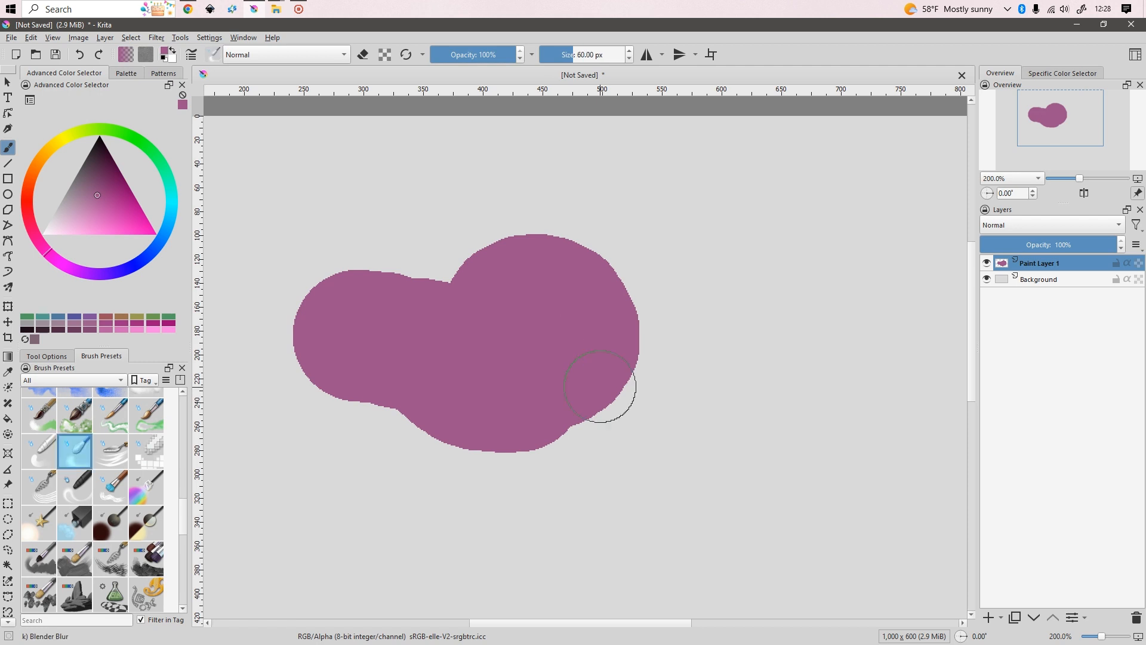
mouse_move(599, 386)
mouse_down()
mouse_move(593, 422)
mouse_move(637, 308)
mouse_move(499, 215)
mouse_move(479, 220)
mouse_move(440, 268)
mouse_move(456, 293)
mouse_move(319, 288)
mouse_move(311, 367)
mouse_move(342, 420)
mouse_move(486, 494)
mouse_up()
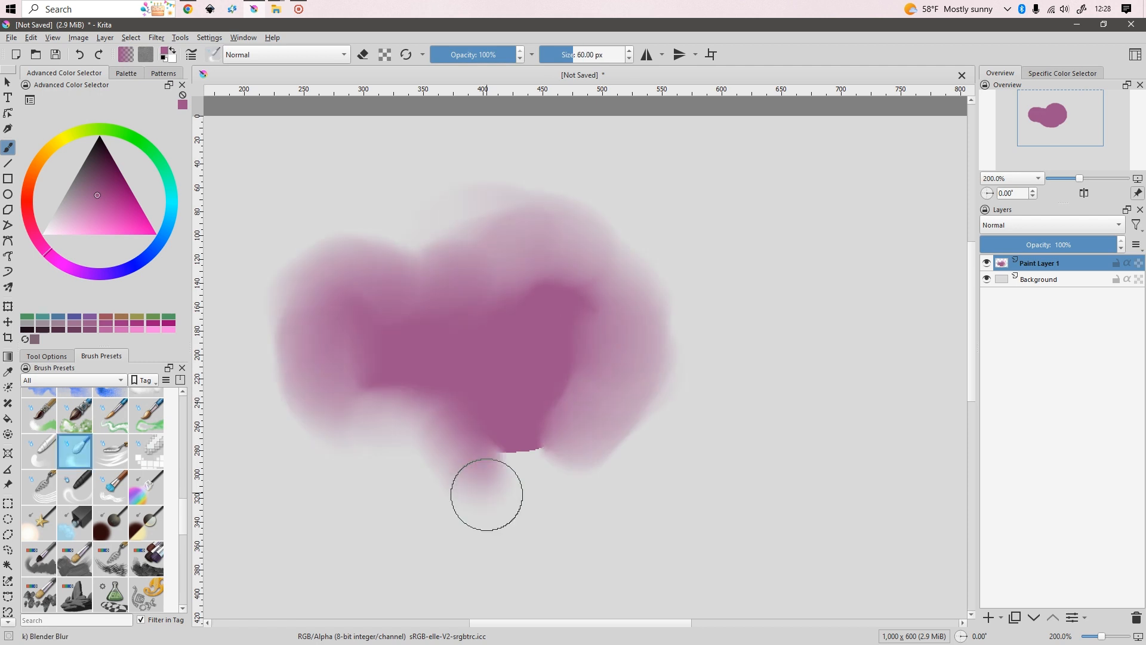
Smear the blob's lower edge downward with the k) Blender Rake preset at about 17 px, and return to the k) Blender Blur preset
click(37, 498)
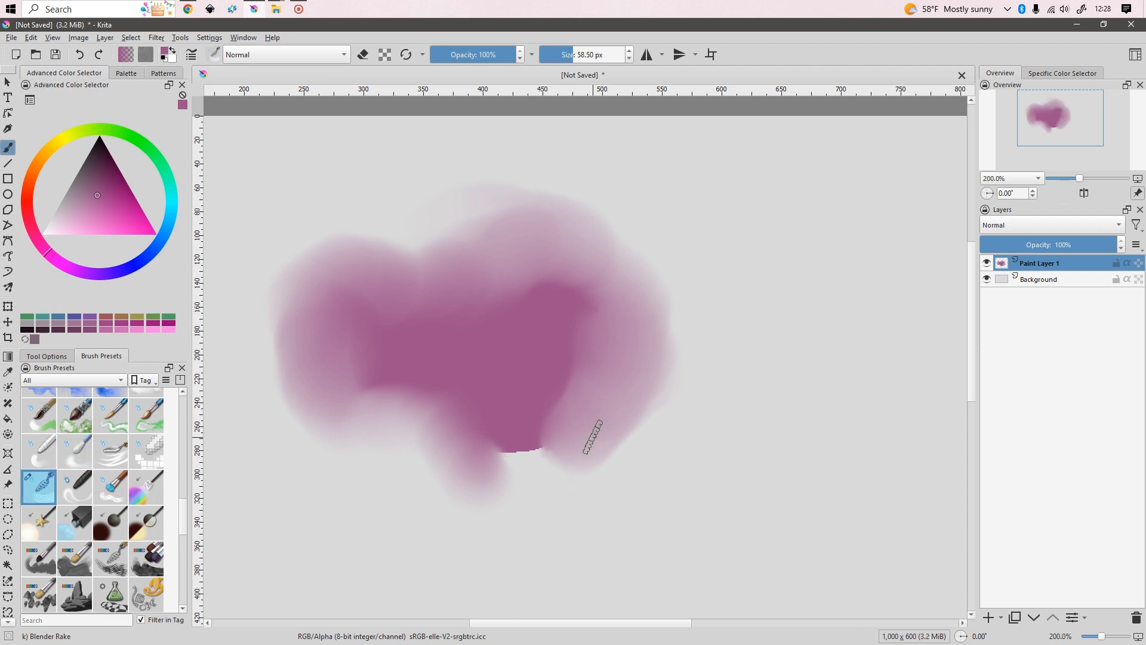
mouse_move(600, 436)
shift+mouse_down()
mouse_move(501, 454)
mouse_move(526, 467)
mouse_move(512, 448)
mouse_move(489, 448)
shift+mouse_up()
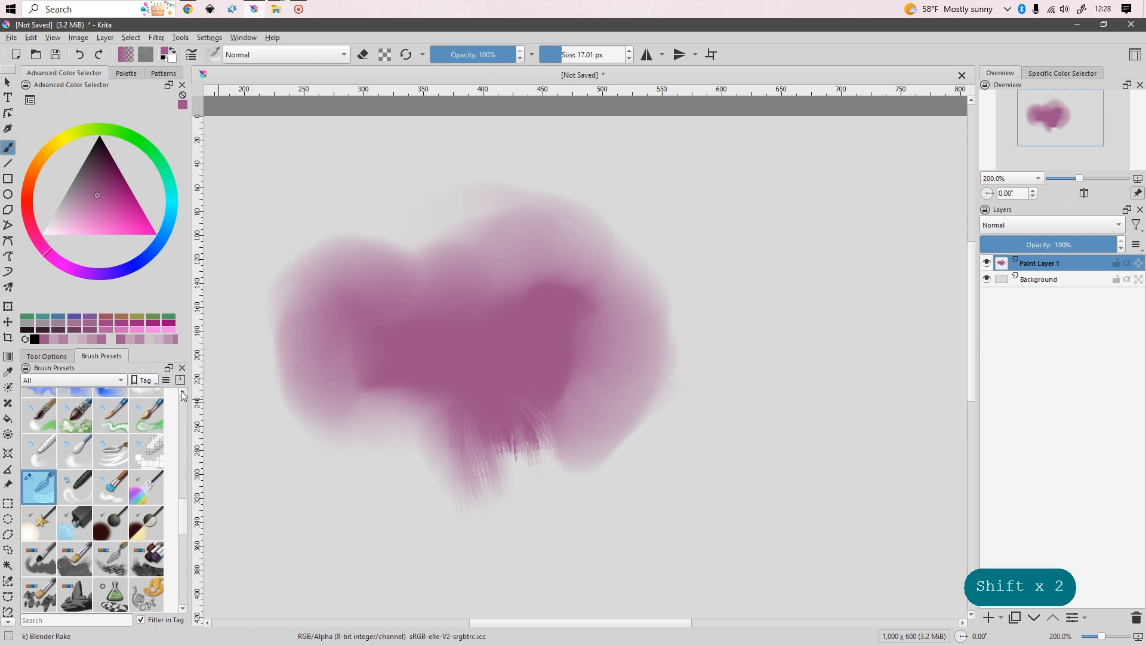
click(49, 456)
click(145, 451)
click(75, 451)
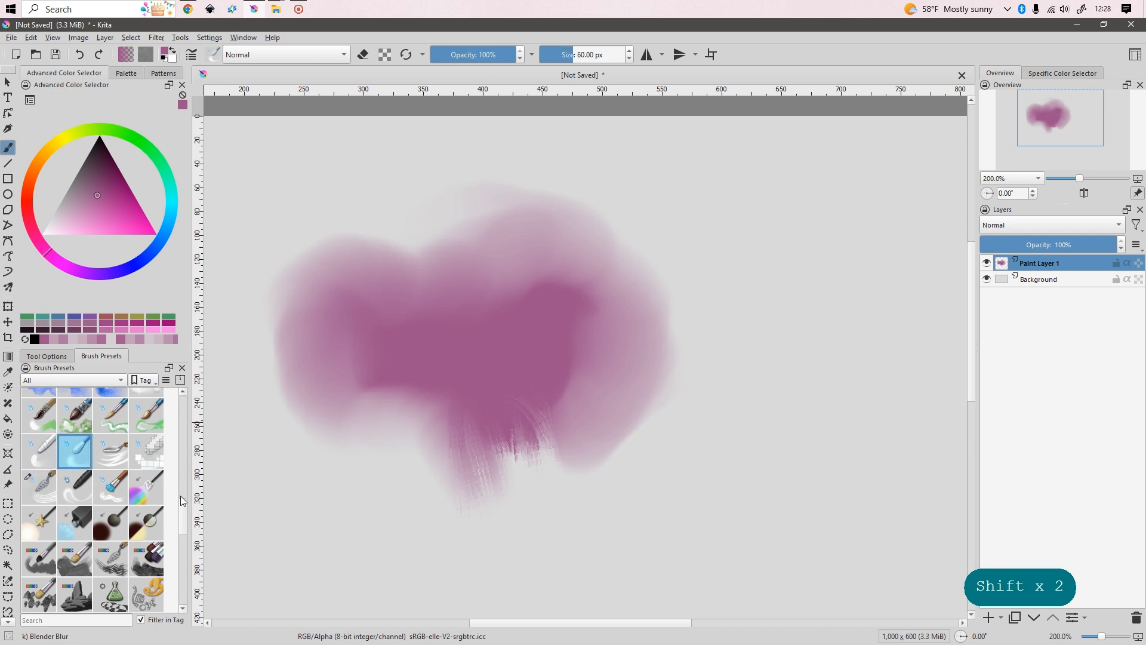
Choose the b) Basic-1 preset and undo the smearing, the blurring and the magenta blob on Paint Layer 1
drag(183, 502, 184, 401)
click(39, 437)
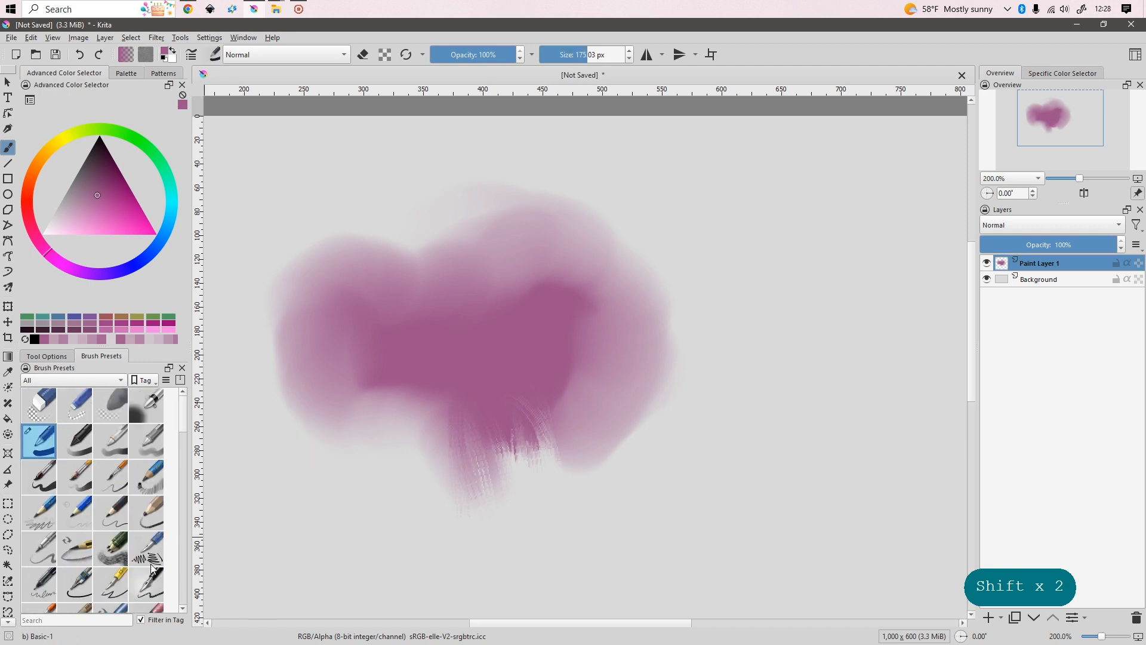
key(ctrl+z)
key(ctrl+z)
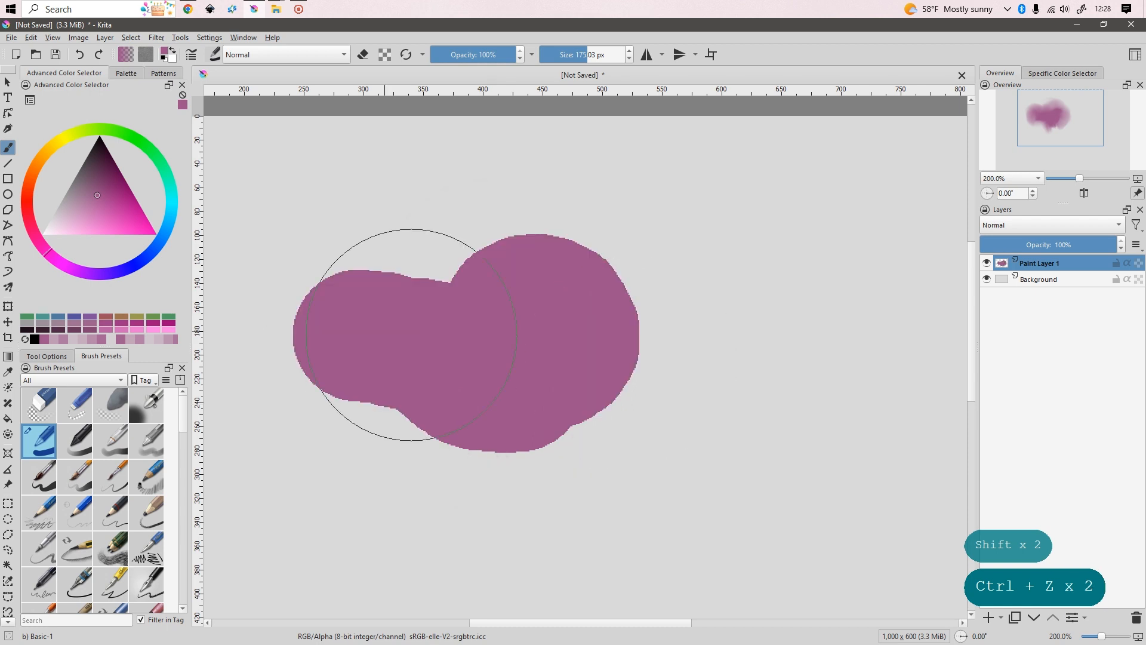
key(ctrl+z)
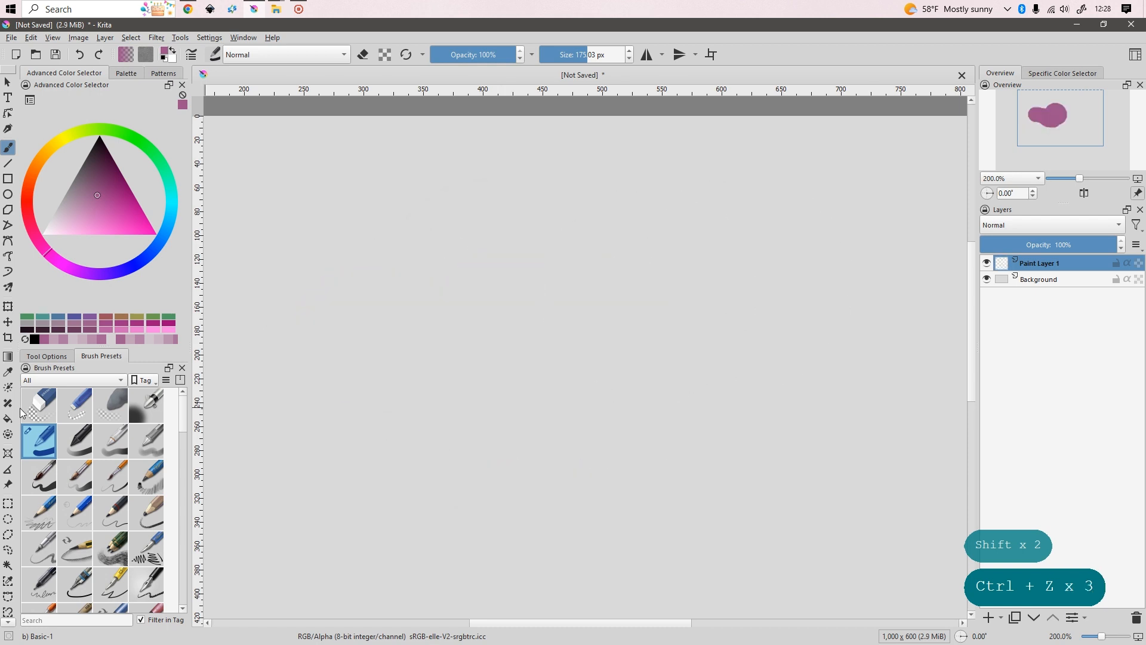
Activate the Line tool, using first the a) Eraser Circle and finally the b) Basic-1 preset, and look at its tool options
click(41, 414)
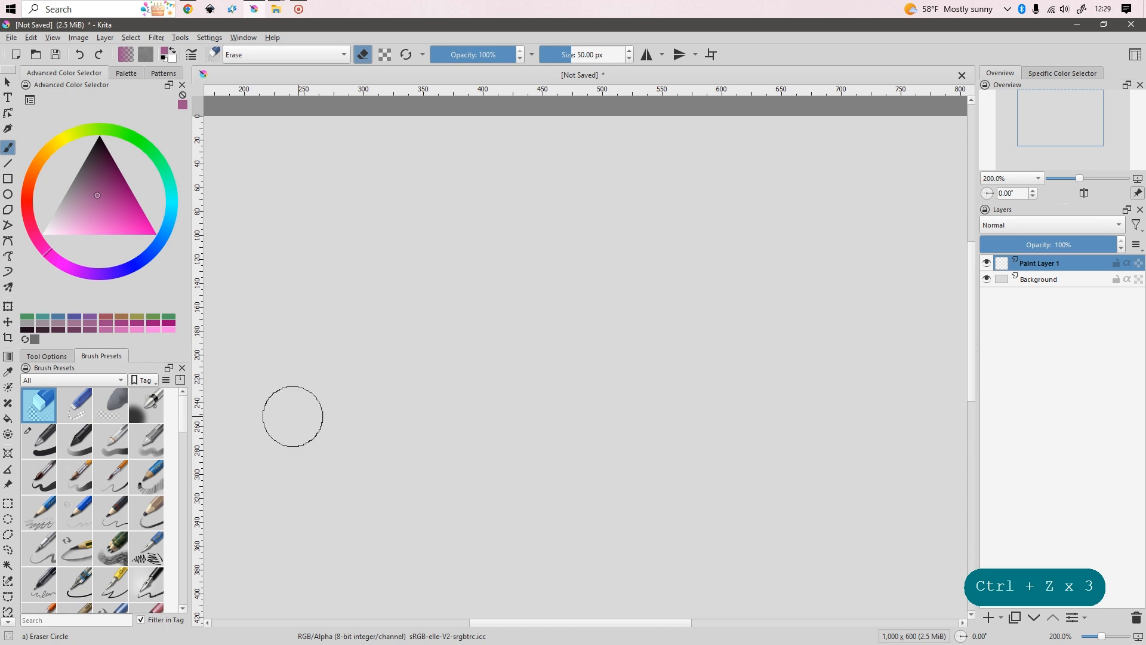
click(5, 165)
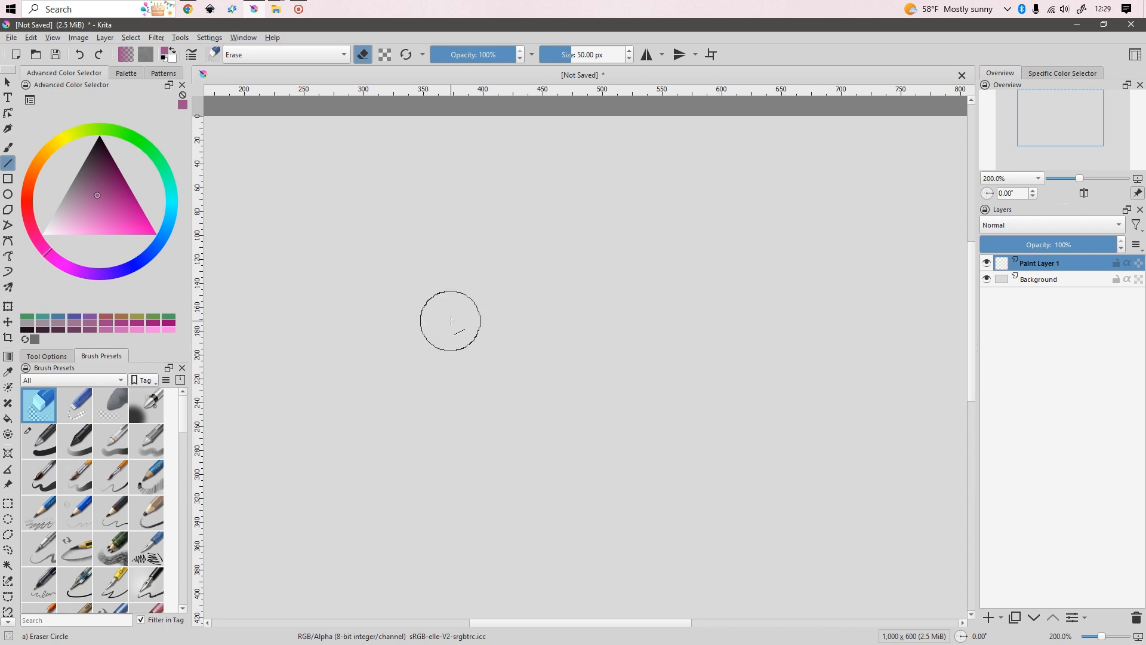
click(50, 427)
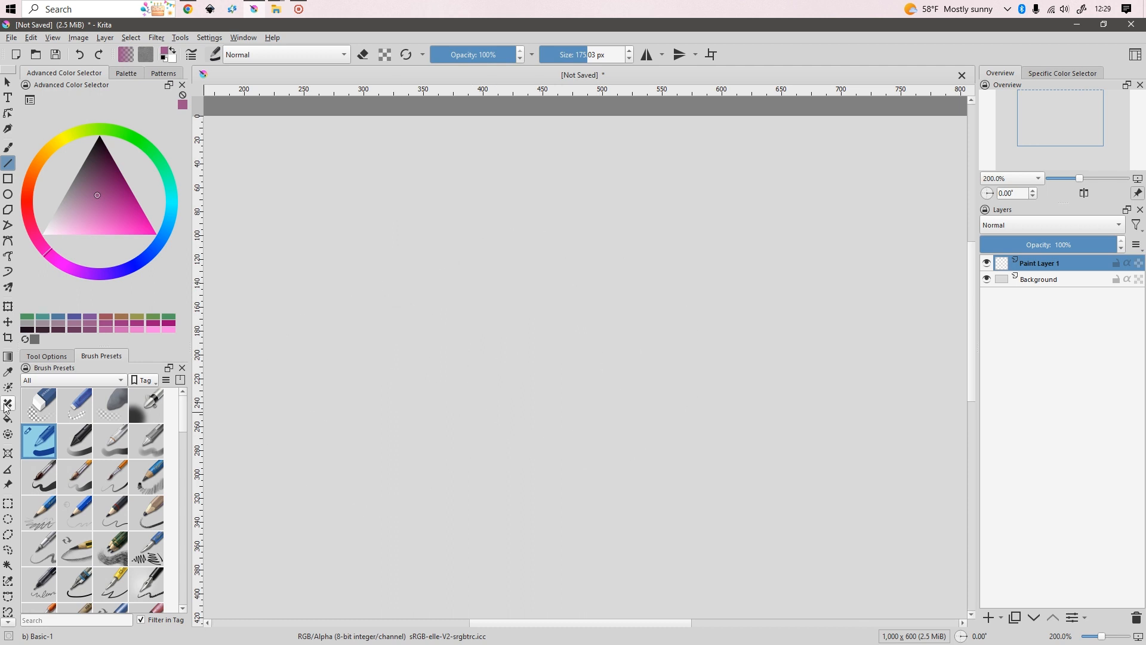
click(36, 359)
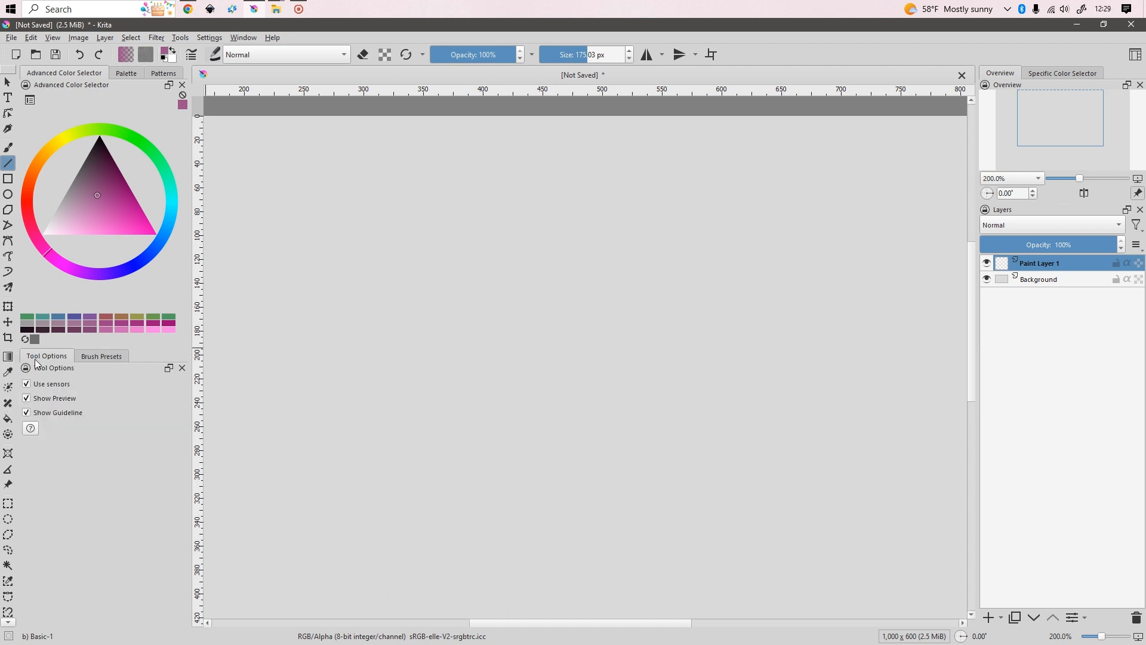
click(101, 356)
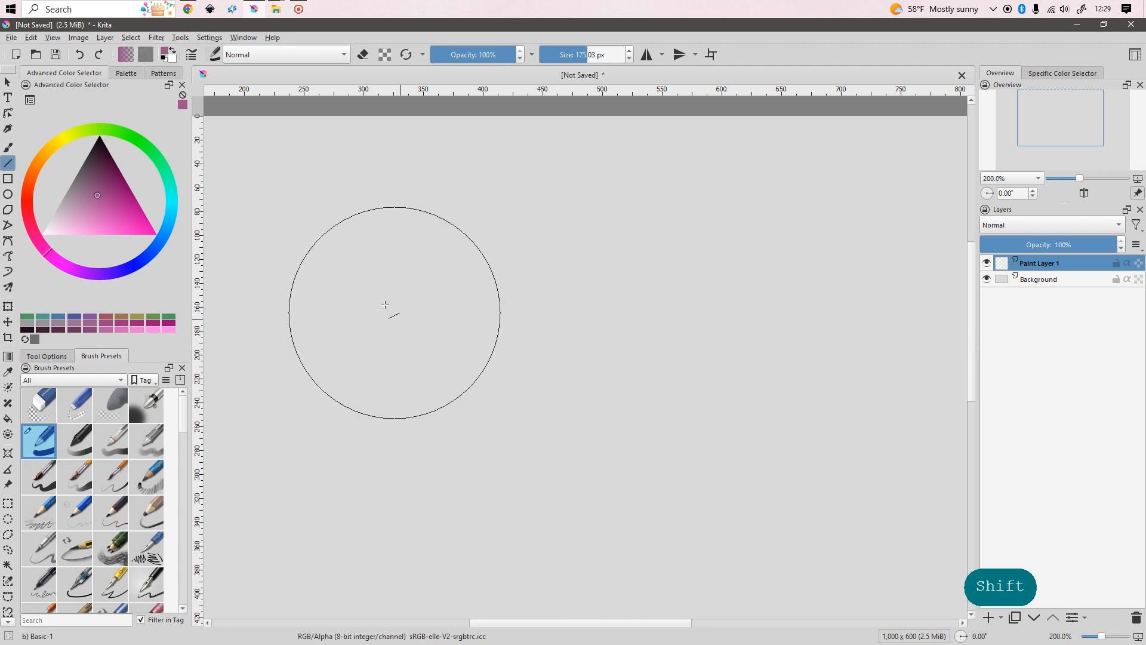
Draw a slightly sloping magenta line about 404 px long with the 175 px brush, and undo it
drag(302, 306, 779, 323)
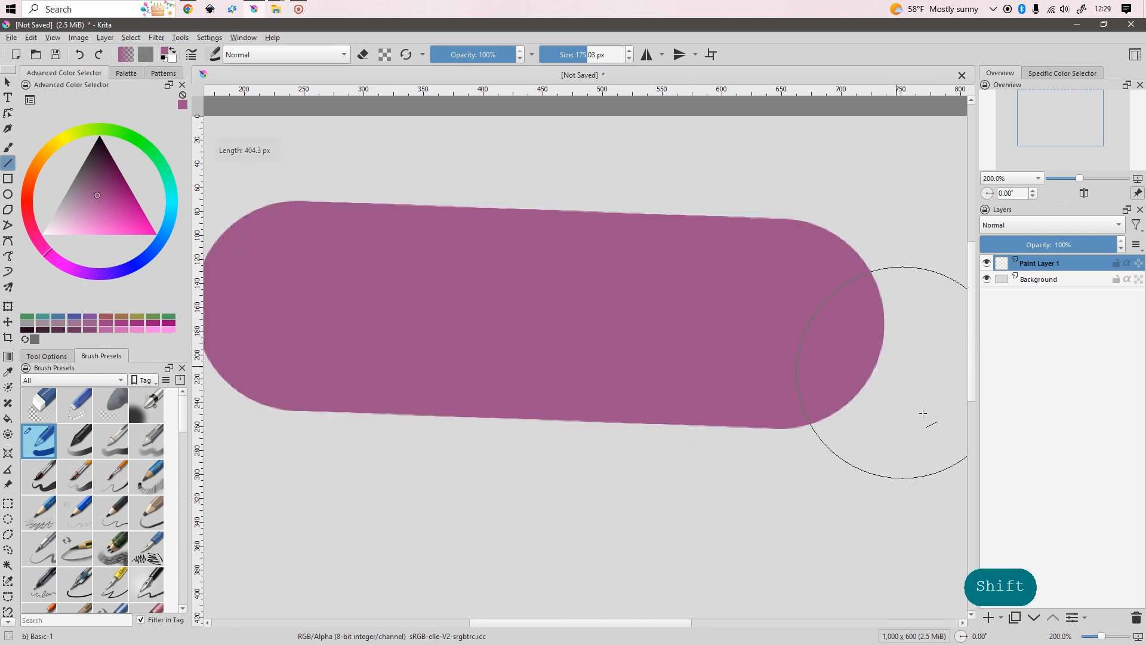
key(ctrl+z)
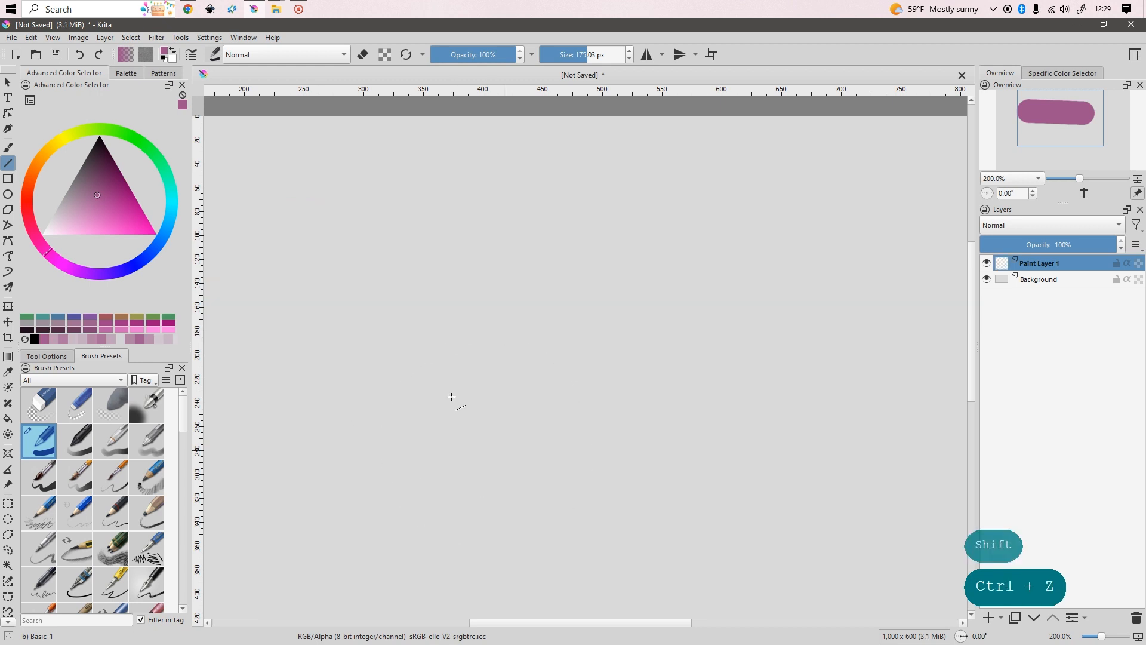
key(shift)
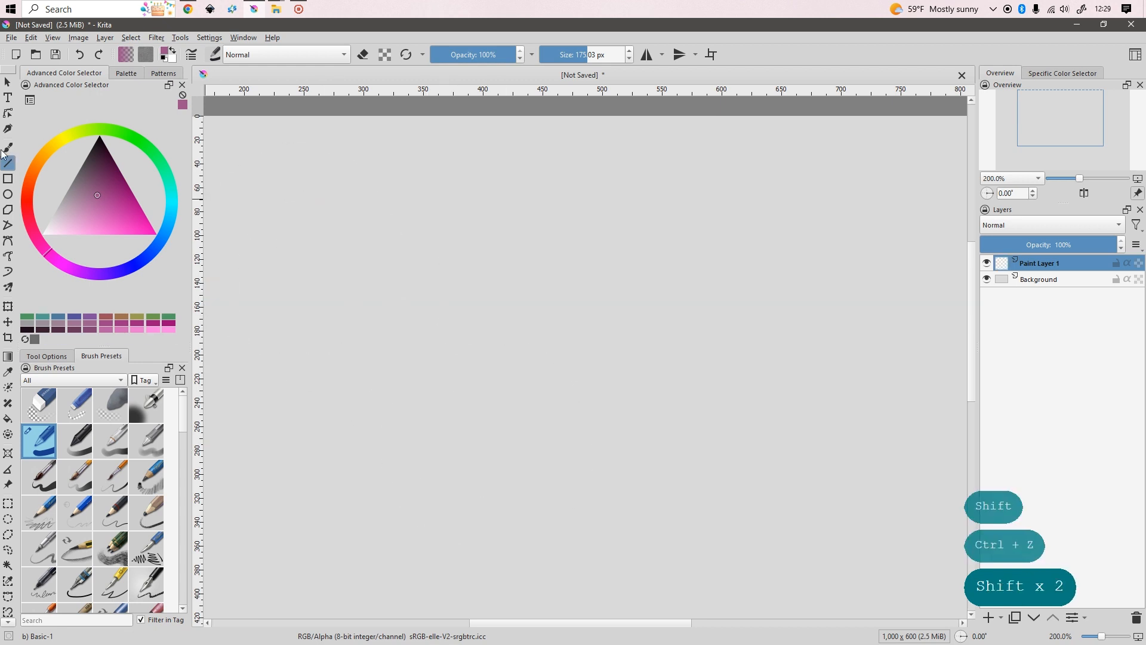
Switch to the Freehand Brush tool and reduce the b) Basic-1 brush size to about 59 px
click(6, 149)
shift+drag(580, 365, 447, 365)
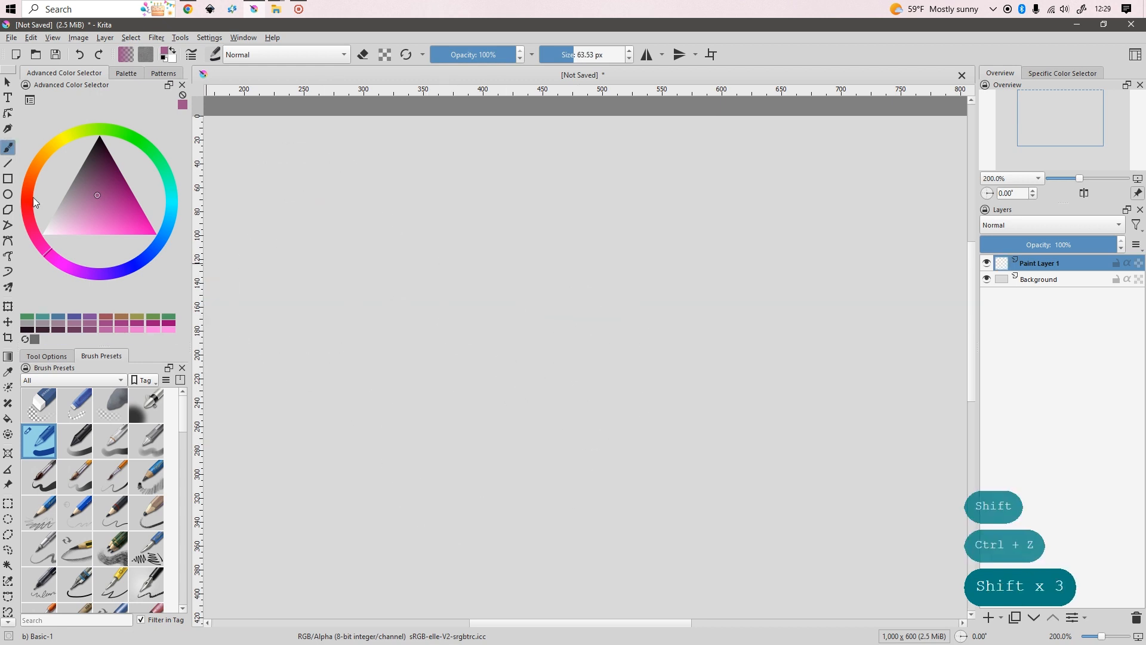
mouse_move(446, 266)
shift+mouse_down()
mouse_move(471, 266)
mouse_move(441, 266)
shift+mouse_up()
Draw a nearly horizontal magenta line with the Line tool at the reduced brush size, and undo it
click(12, 166)
drag(312, 272, 805, 269)
key(ctrl+z)
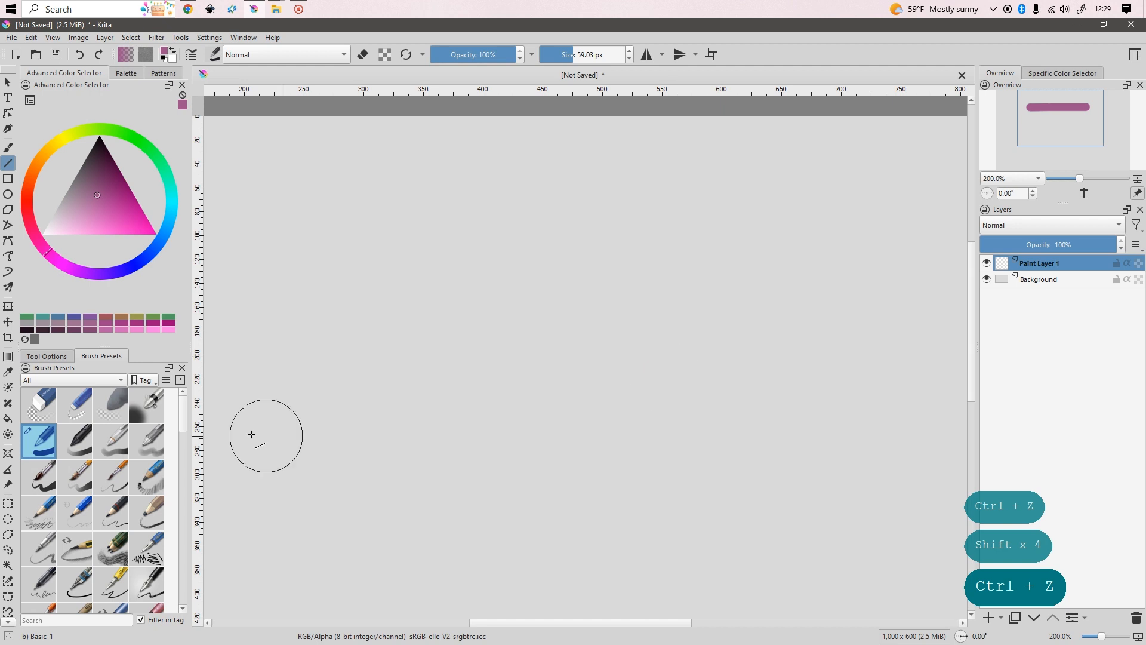
Draw a magenta line about 402 px long, cut it diagonally using the a) Eraser Circle preset, and undo the cut
drag(314, 301, 788, 302)
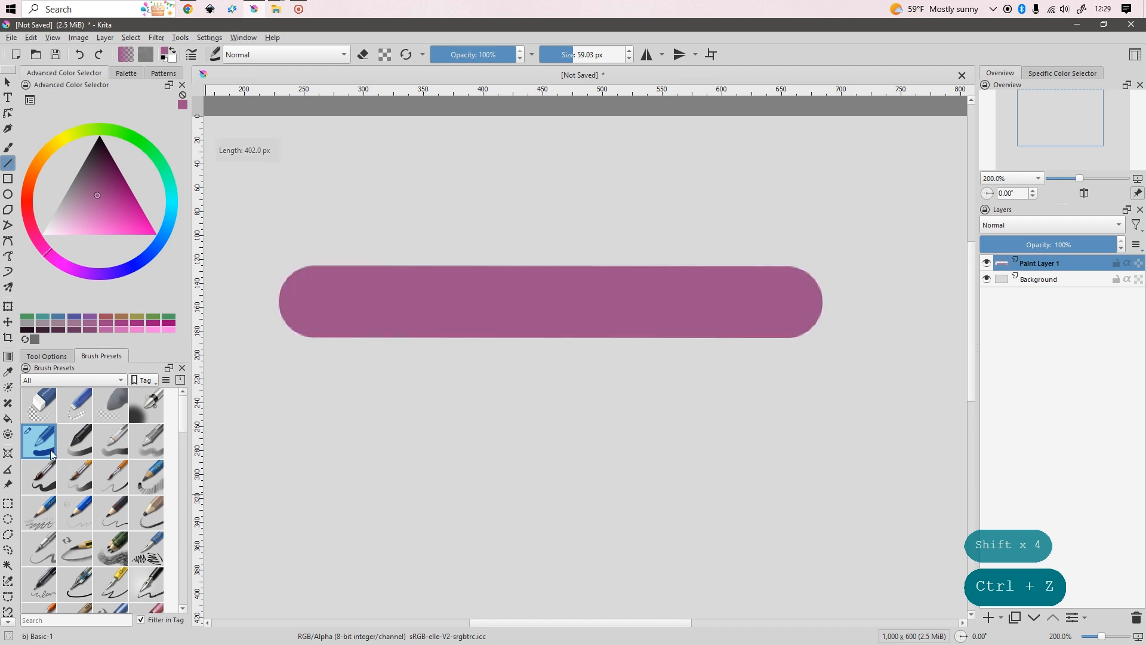
click(42, 410)
drag(356, 204, 784, 435)
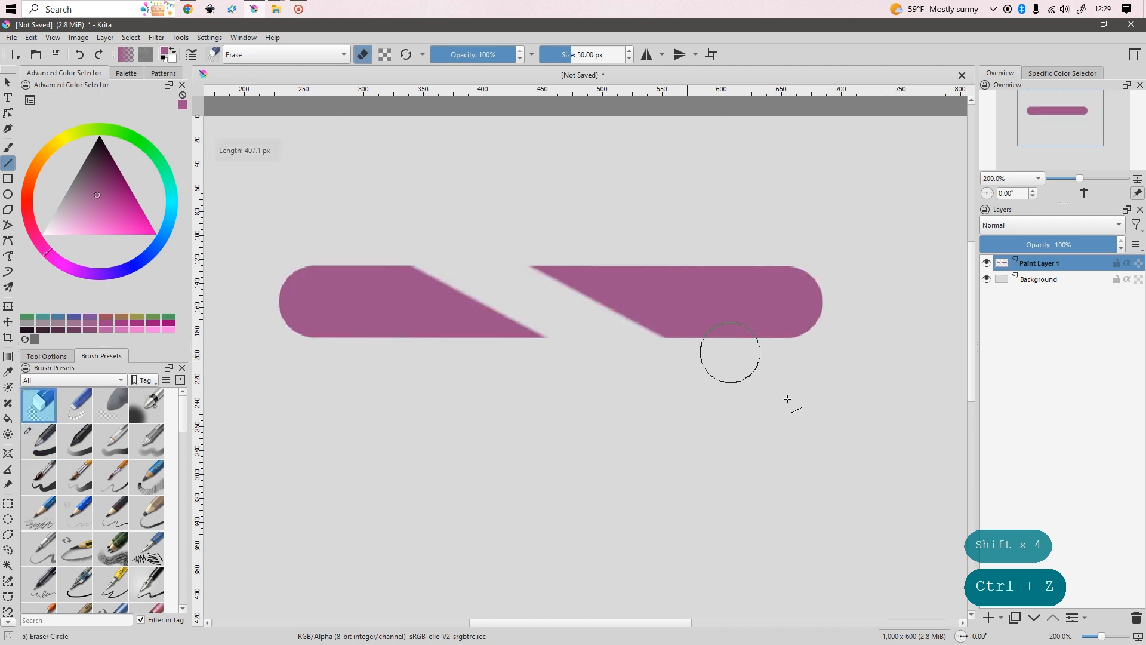
key(ctrl+z)
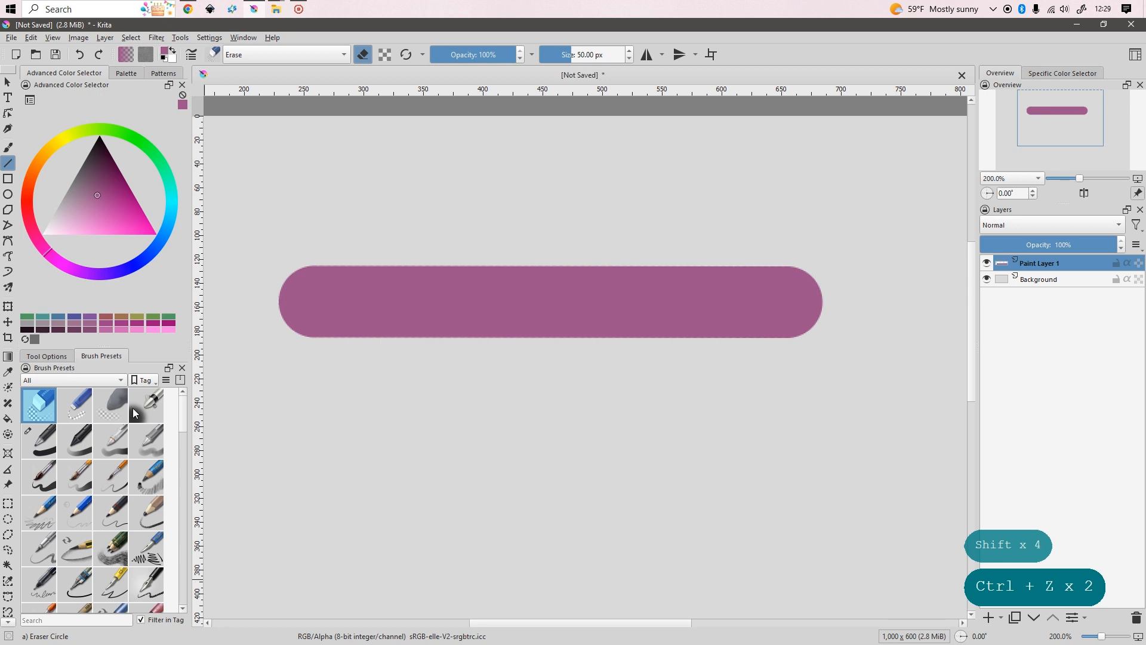
Look through the brush preset tags without changing the filter, and undo the remaining magenta line
click(80, 381)
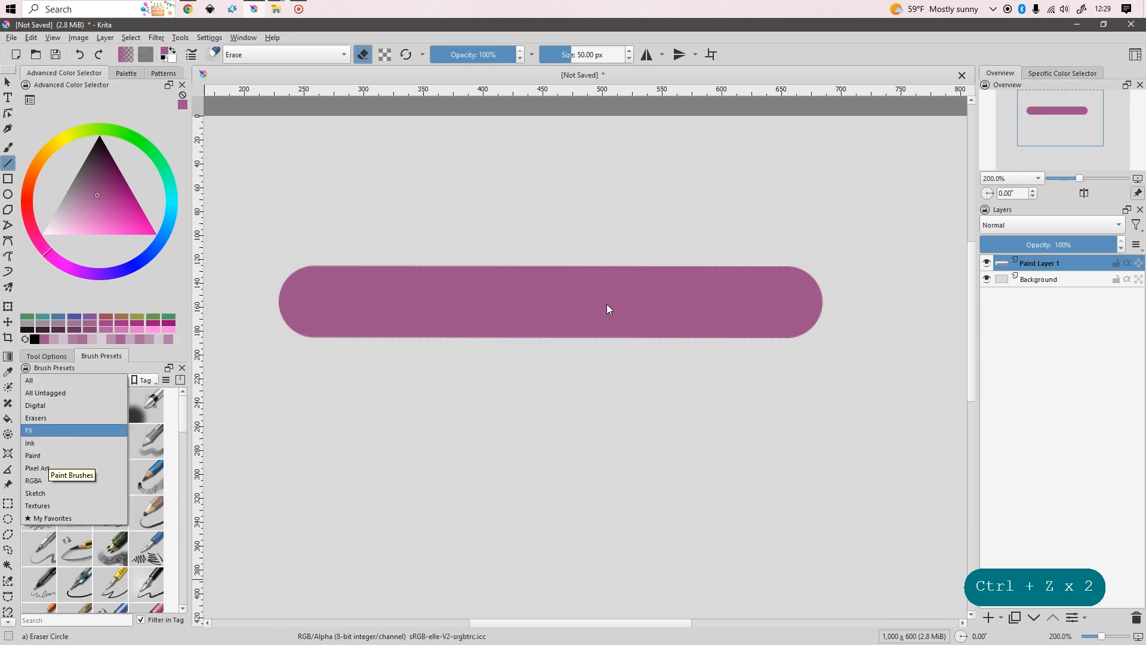
click(418, 326)
key(ctrl+z)
key(ctrl+z)
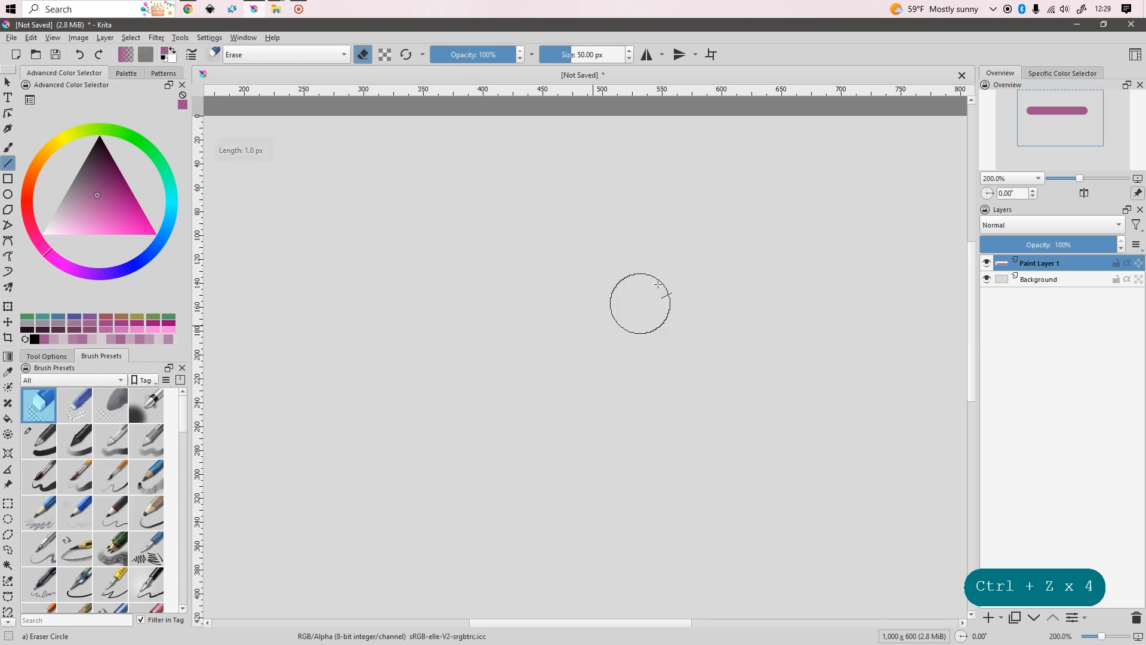
Draw a slightly slanted line with the b) Basic-1 preset, examine its stepped edges up close, and undo it
click(45, 438)
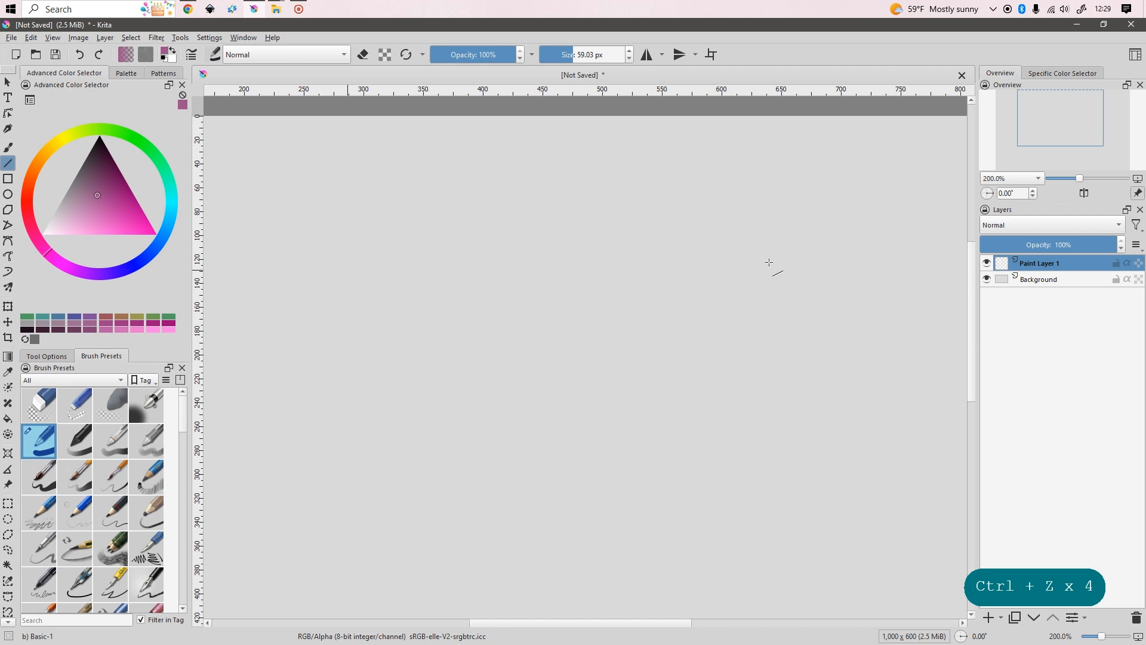
mouse_move(315, 241)
mouse_down()
mouse_move(826, 251)
mouse_move(842, 274)
mouse_up()
scroll(595, 254, up, 4)
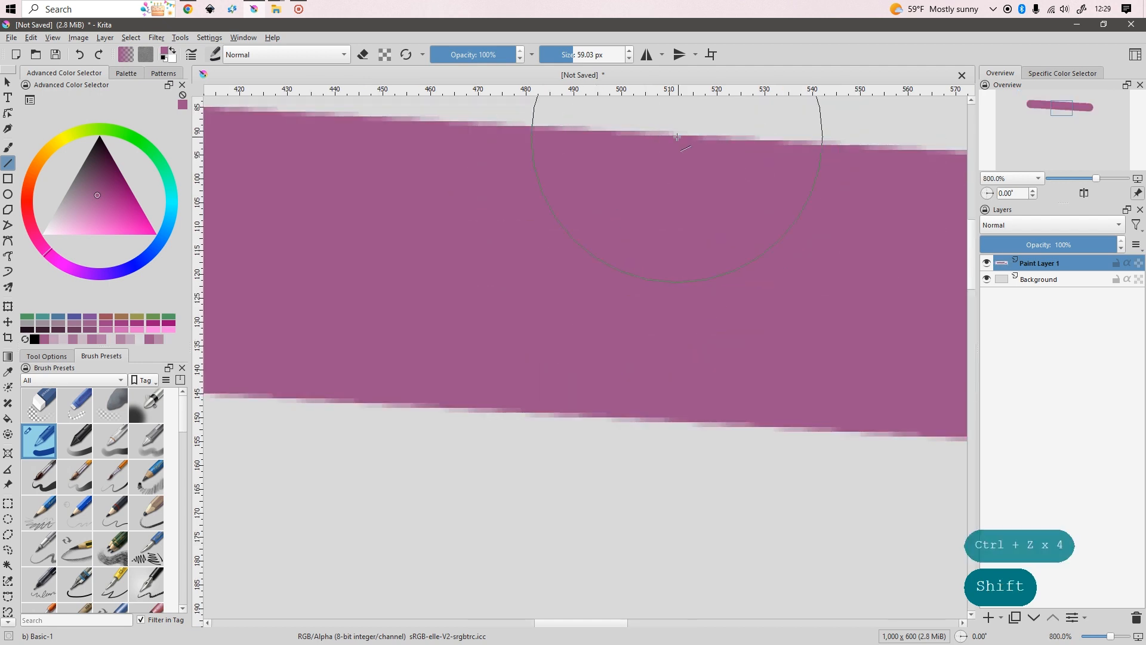
scroll(511, 267, down, 4)
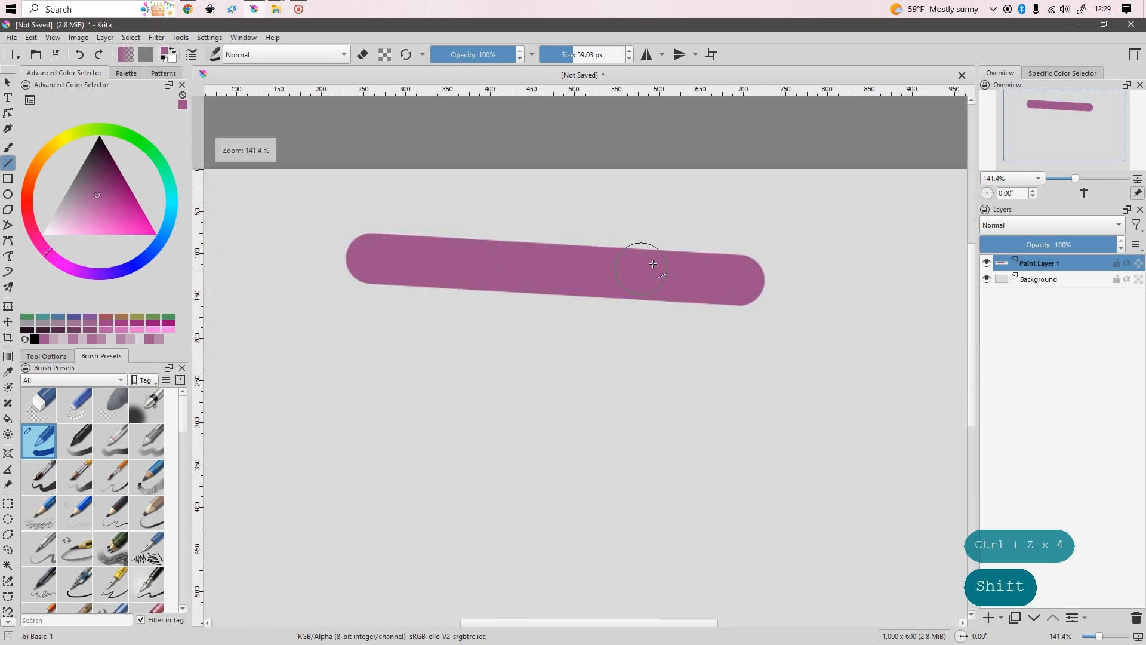
key(ctrl+z)
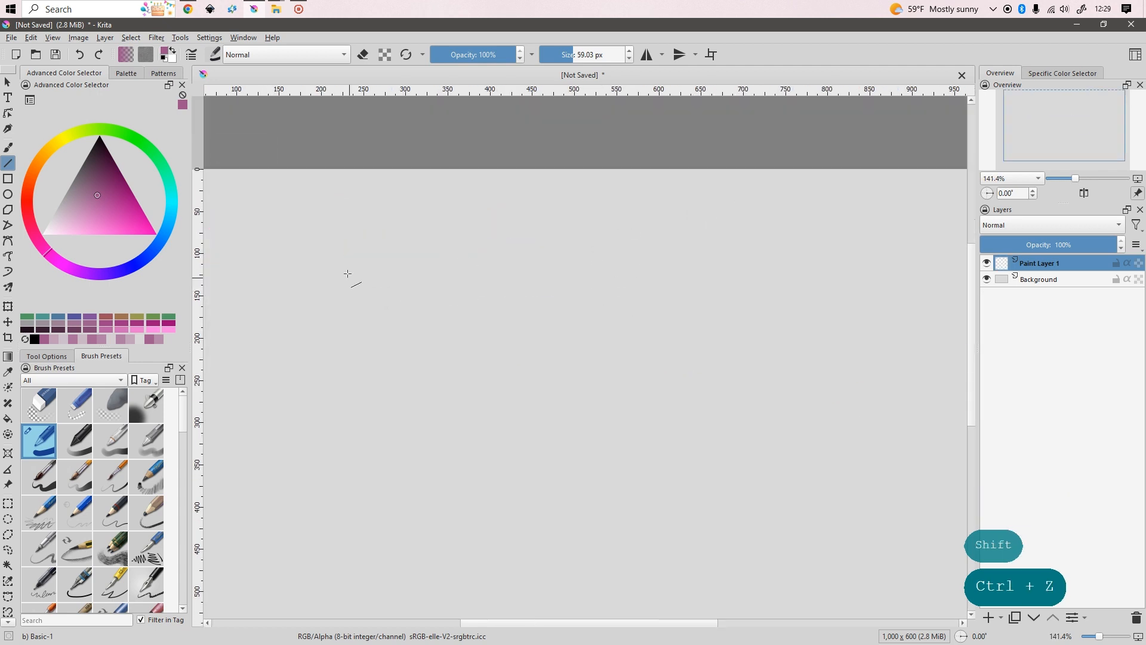
Draw a perfectly horizontal magenta line about 491 px long across the upper part of the canvas, constraining its angle
key(shift)
key(shift)
mouse_move(327, 266)
mouse_down()
mouse_move(730, 289)
mouse_move(483, 302)
mouse_move(414, 507)
mouse_move(681, 404)
mouse_move(727, 277)
mouse_move(653, 430)
mouse_move(531, 506)
mouse_move(742, 276)
mouse_up()
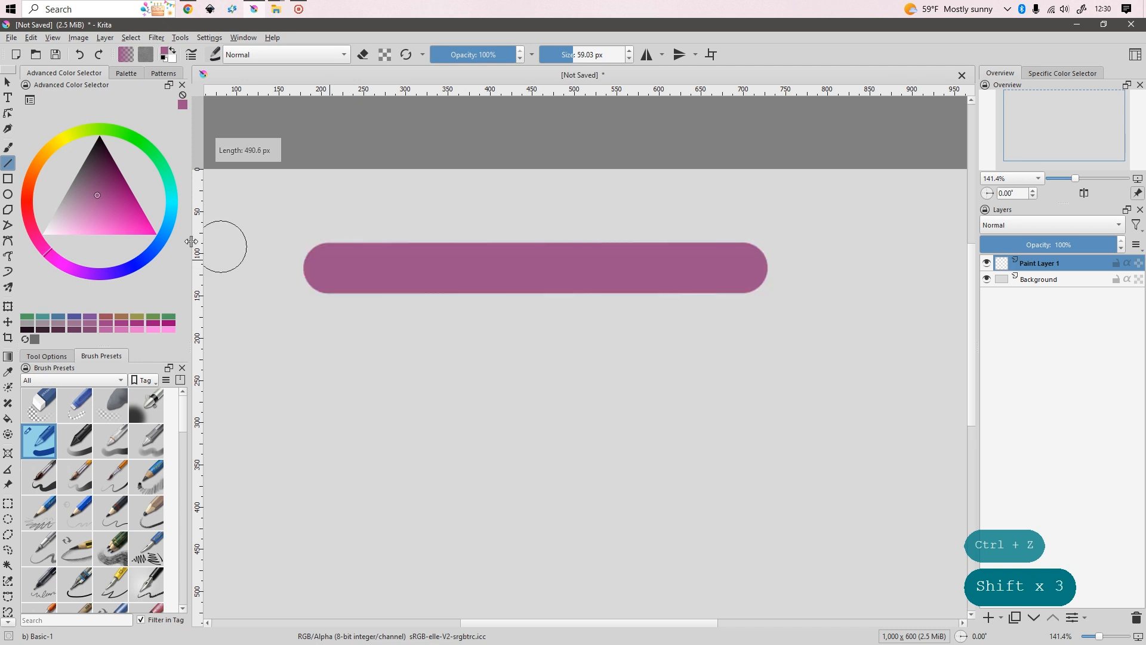
Examine the horizontal line's rounded ends and its upper edge at pixel level for edge smoothing
scroll(344, 233, up, 2)
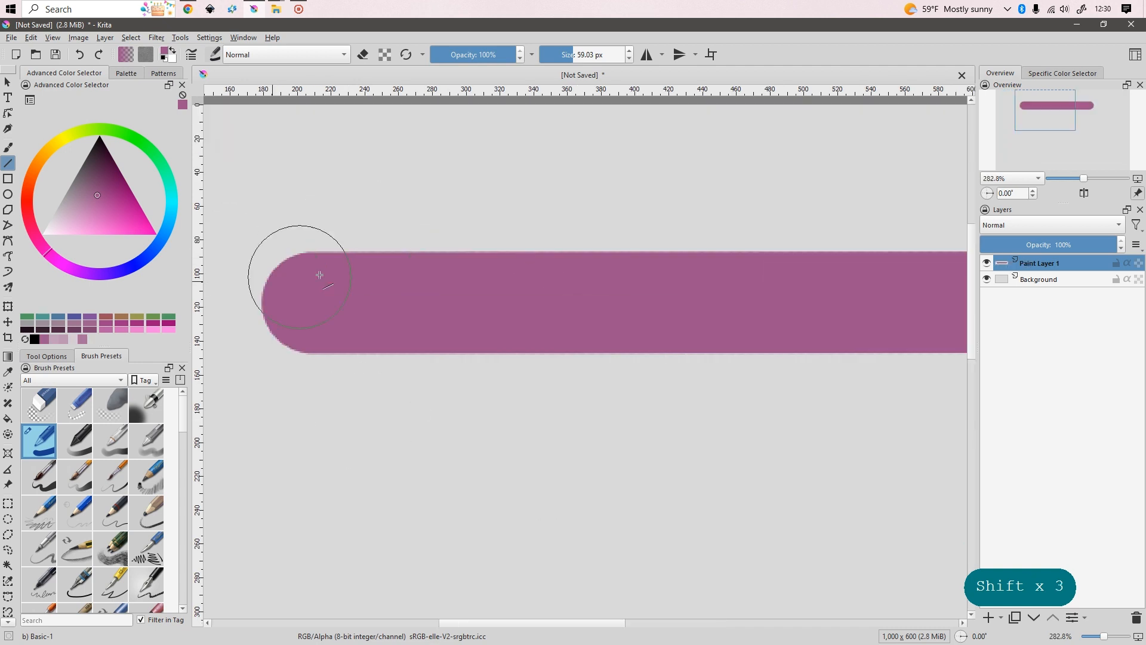
scroll(439, 352, down, 2)
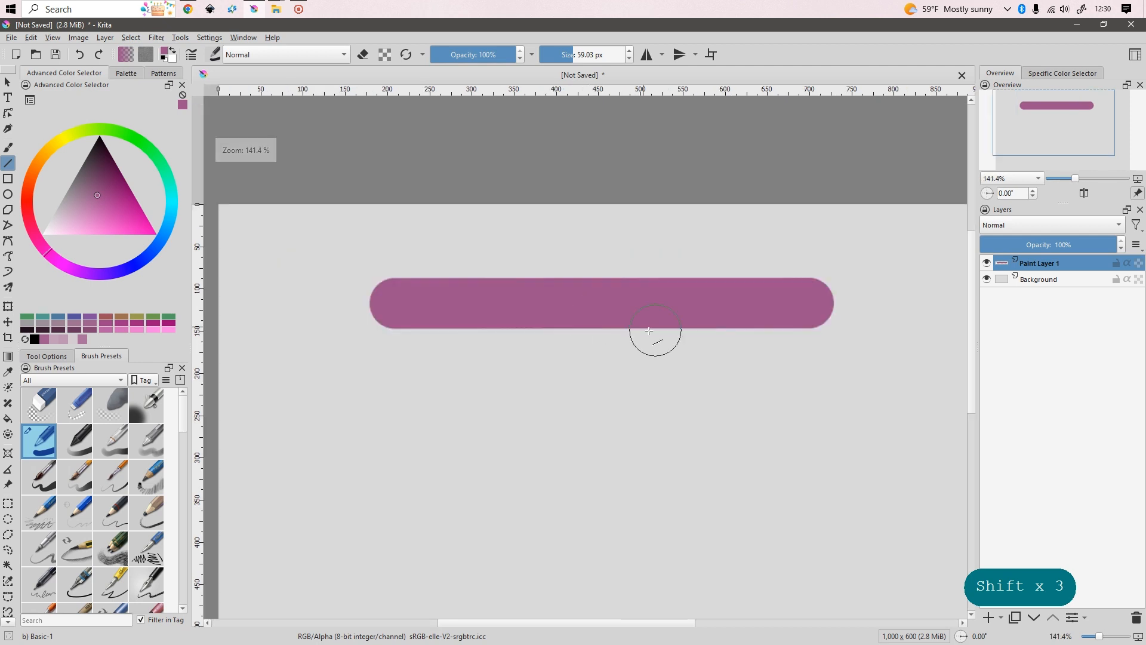
scroll(649, 331, up, 3)
scroll(668, 379, down, 1)
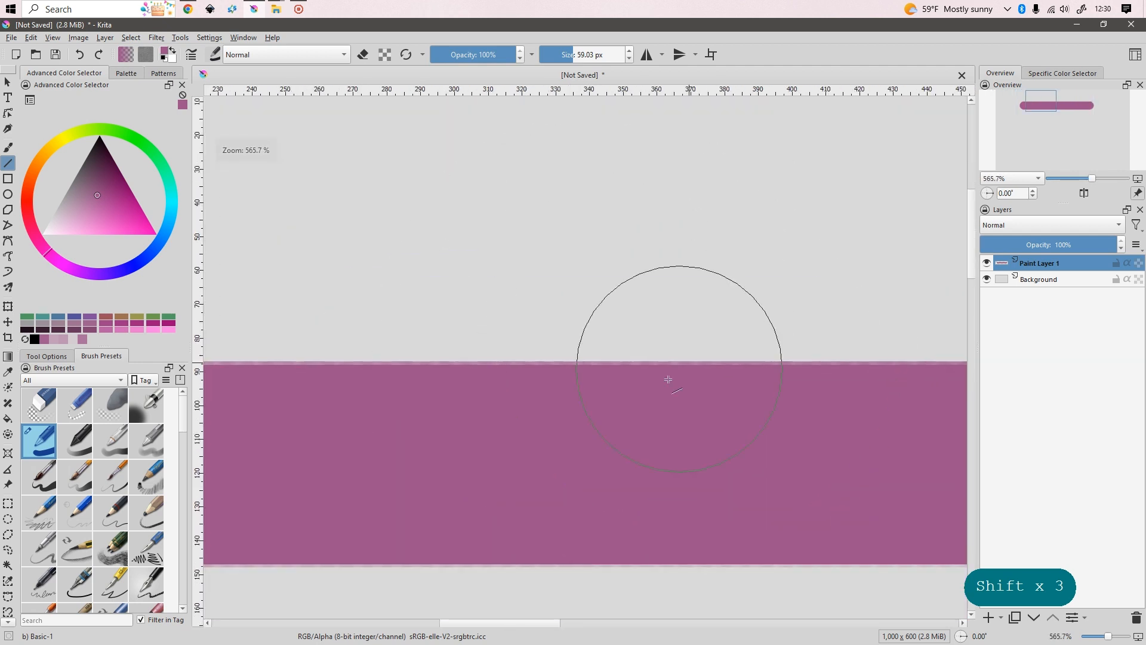
scroll(668, 380, up, 5)
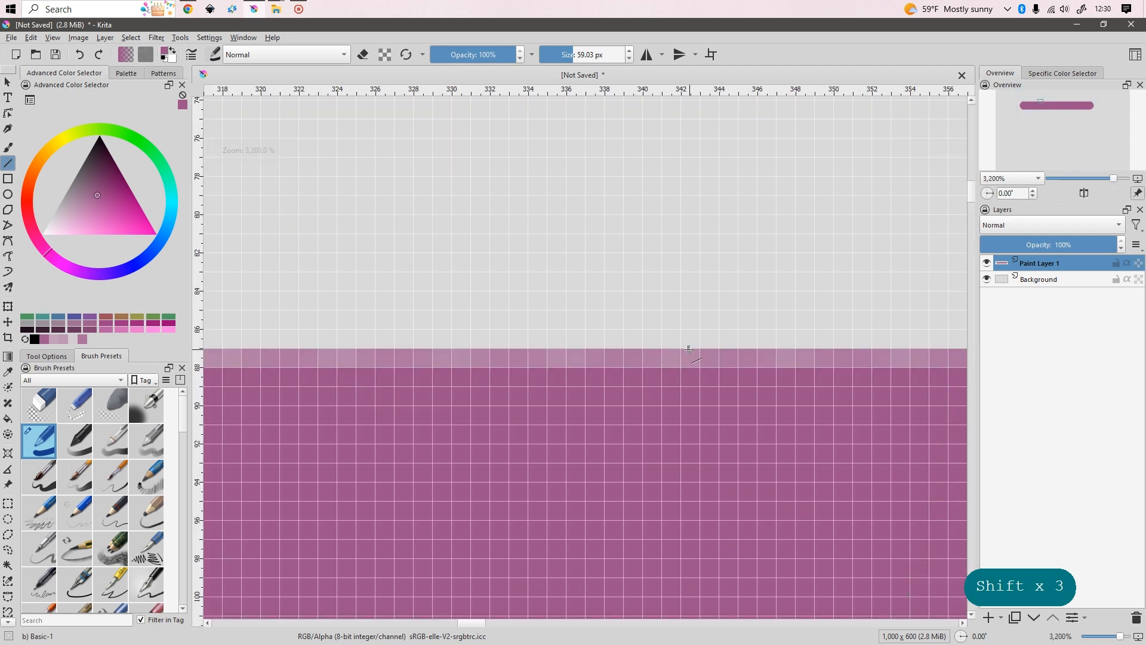
scroll(688, 349, down, 8)
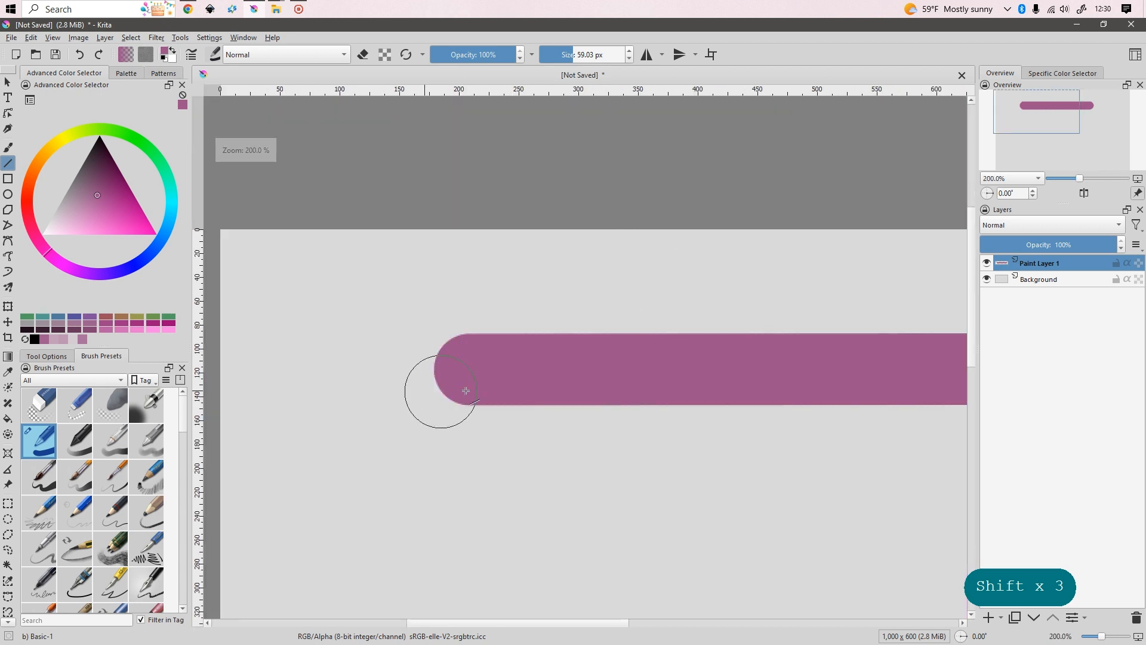
scroll(970, 382, down, 1)
scroll(463, 319, down, 3)
scroll(719, 331, up, 2)
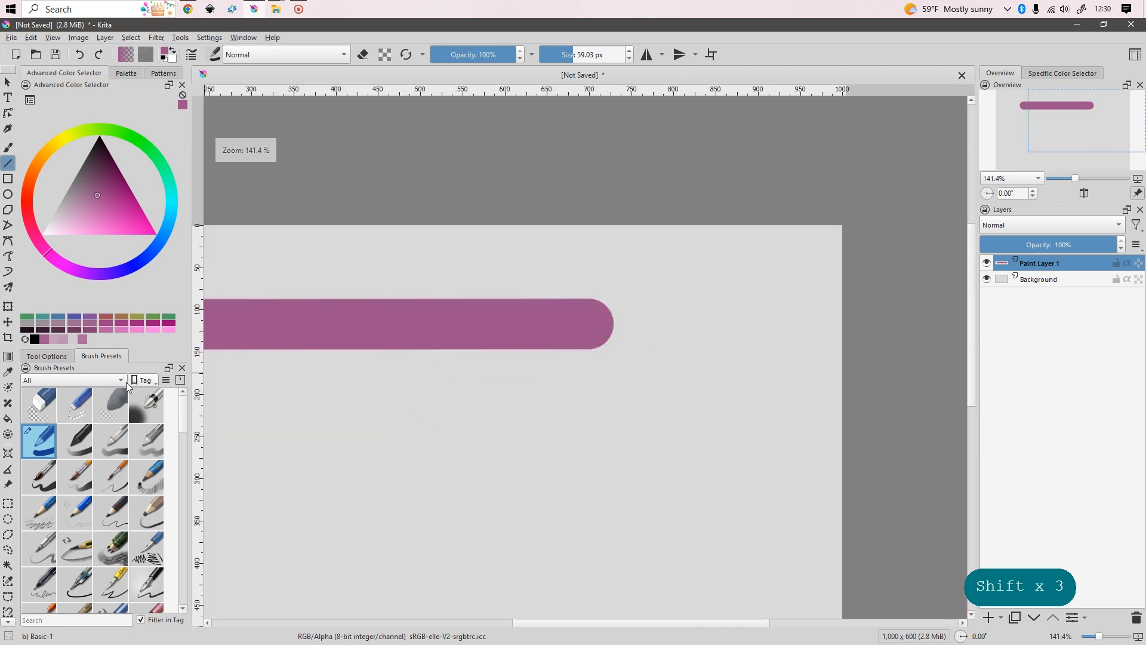
Filter the brush presets by the Pixel Art tag and choose the u) Pixel Art preset for the area below the line
click(51, 382)
click(46, 468)
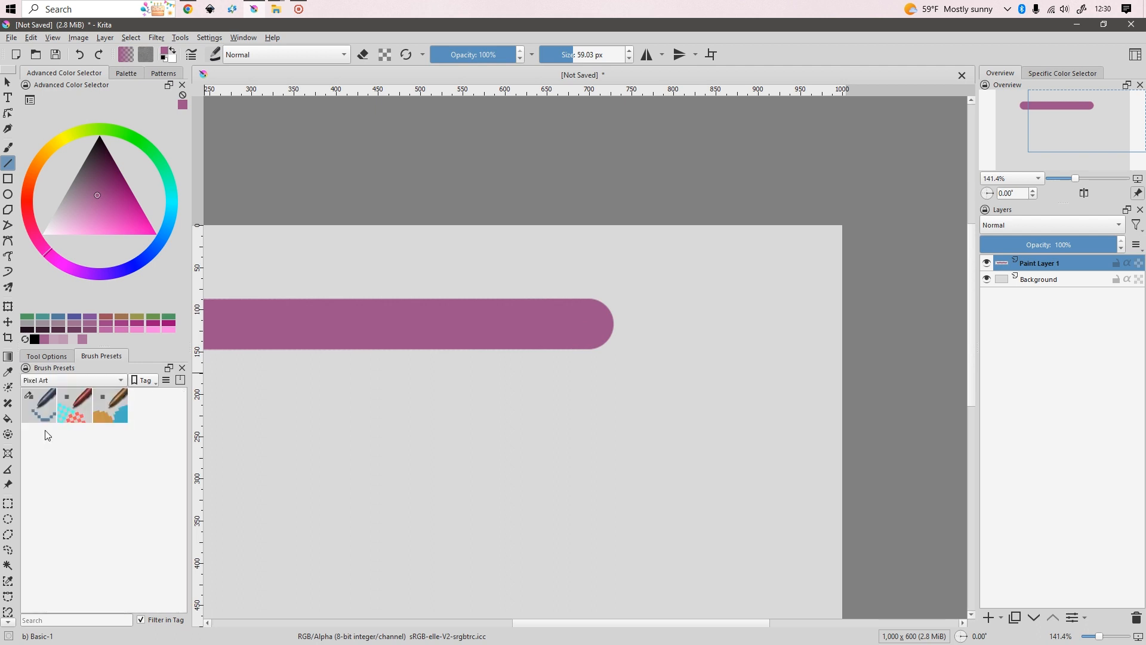
click(40, 406)
scroll(597, 328, down, 2)
scroll(445, 366, up, 1)
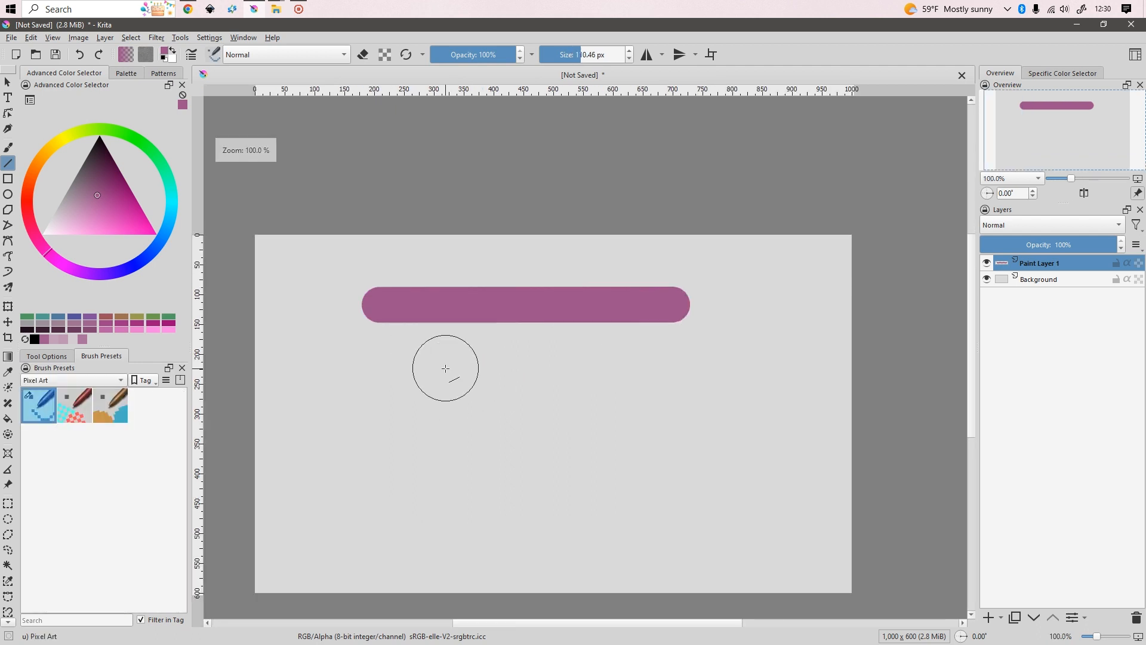
scroll(445, 368, up, 1)
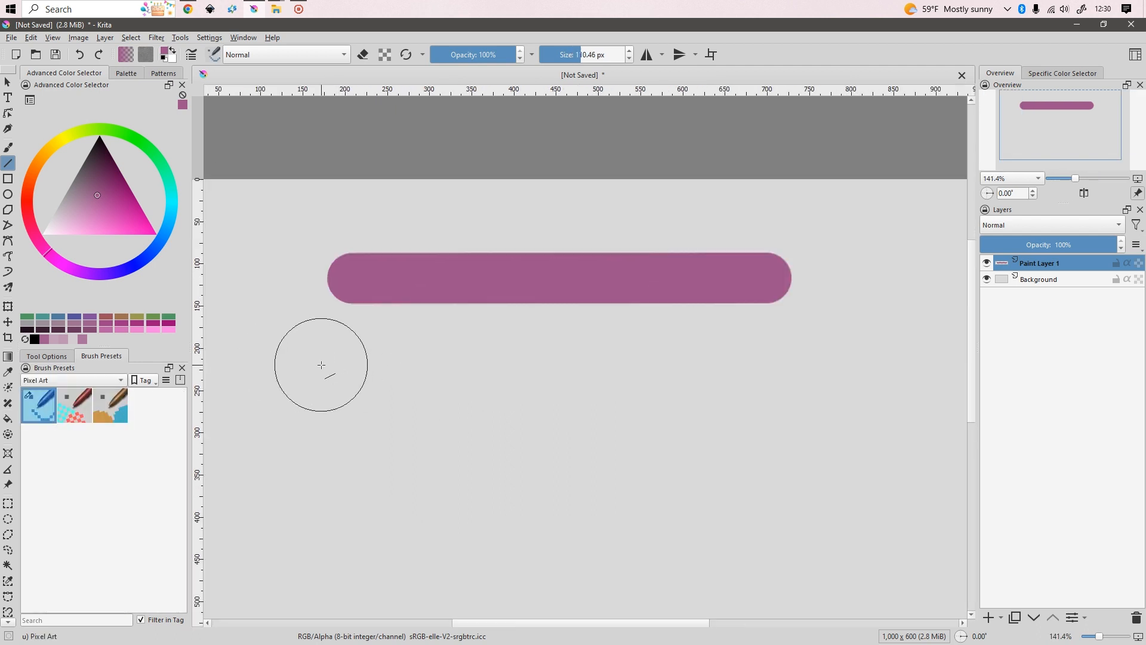
Draw a 555 px horizontal line with the u) Pixel Art preset below the existing line and undo it
drag(321, 365, 792, 367)
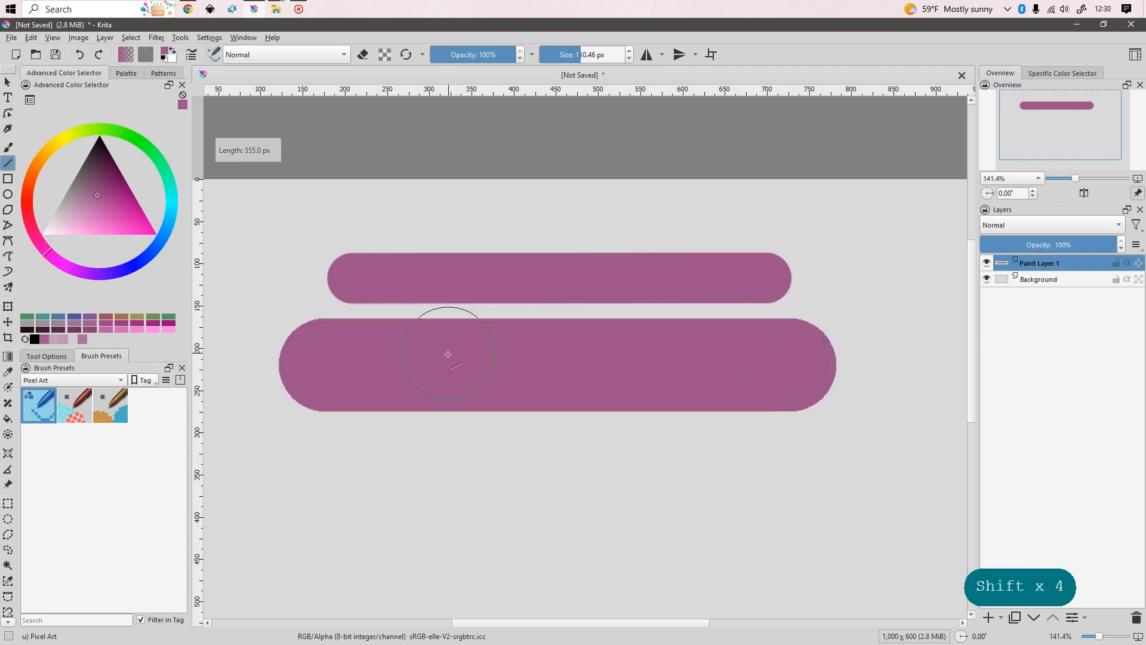
scroll(448, 354, up, 3)
key(ctrl+z)
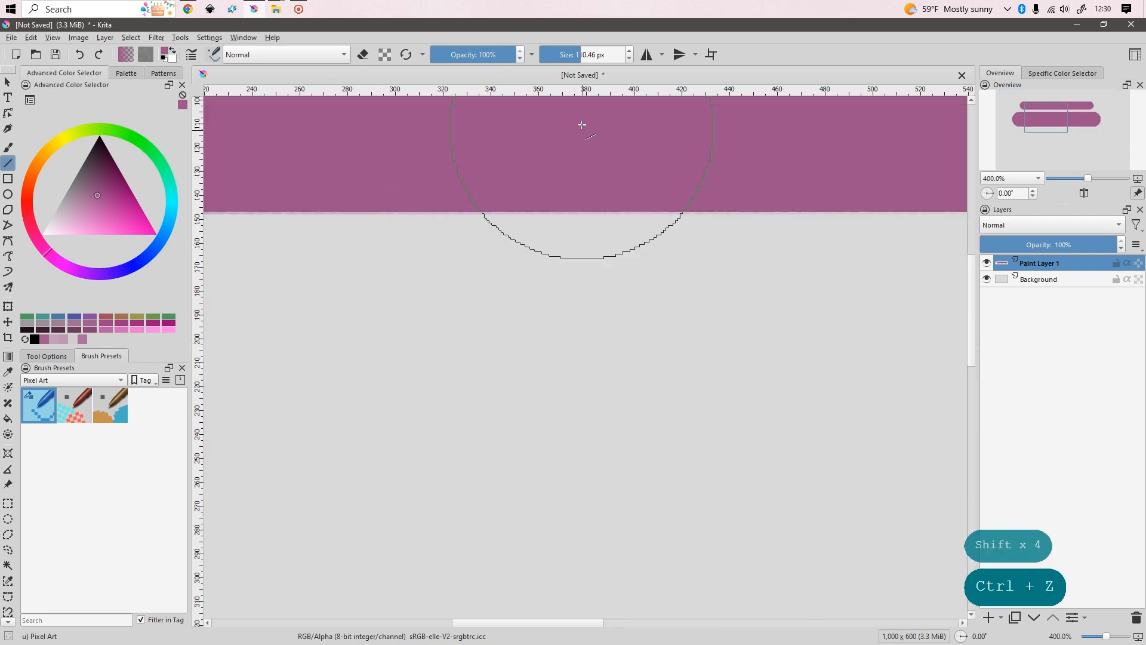
Draw a 6.74 px thick horizontal line about 450 px long below the thick one and examine its edges at pixel level
click(556, 48)
scroll(360, 300, down, 2)
drag(357, 297, 887, 297)
scroll(594, 292, up, 7)
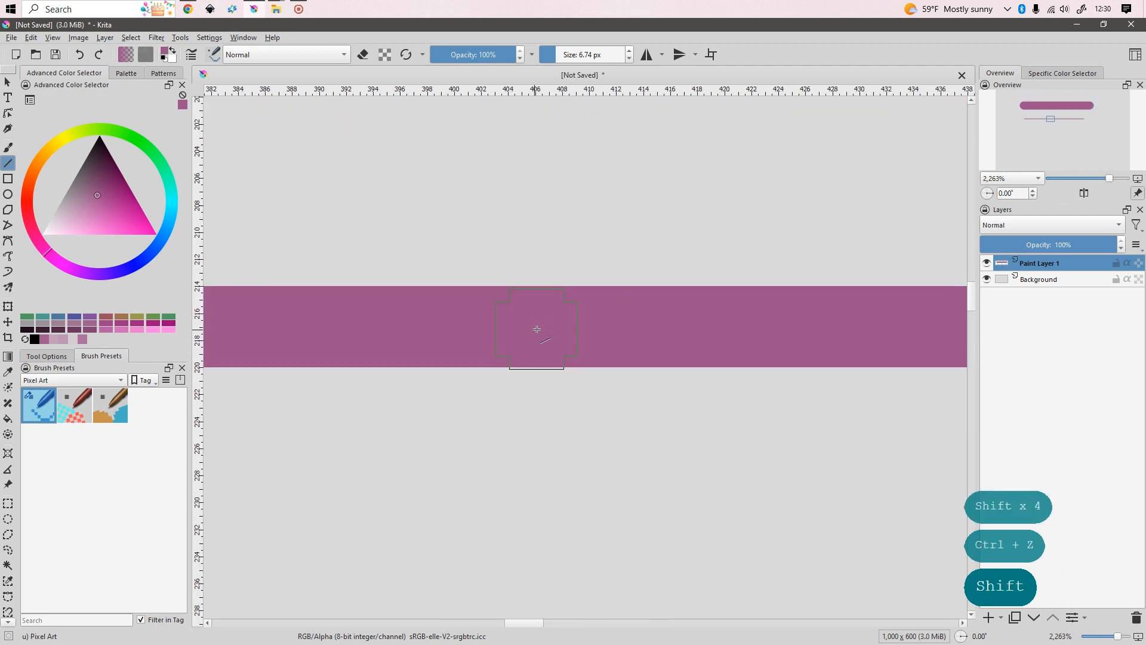
scroll(537, 329, down, 8)
scroll(657, 224, up, 1)
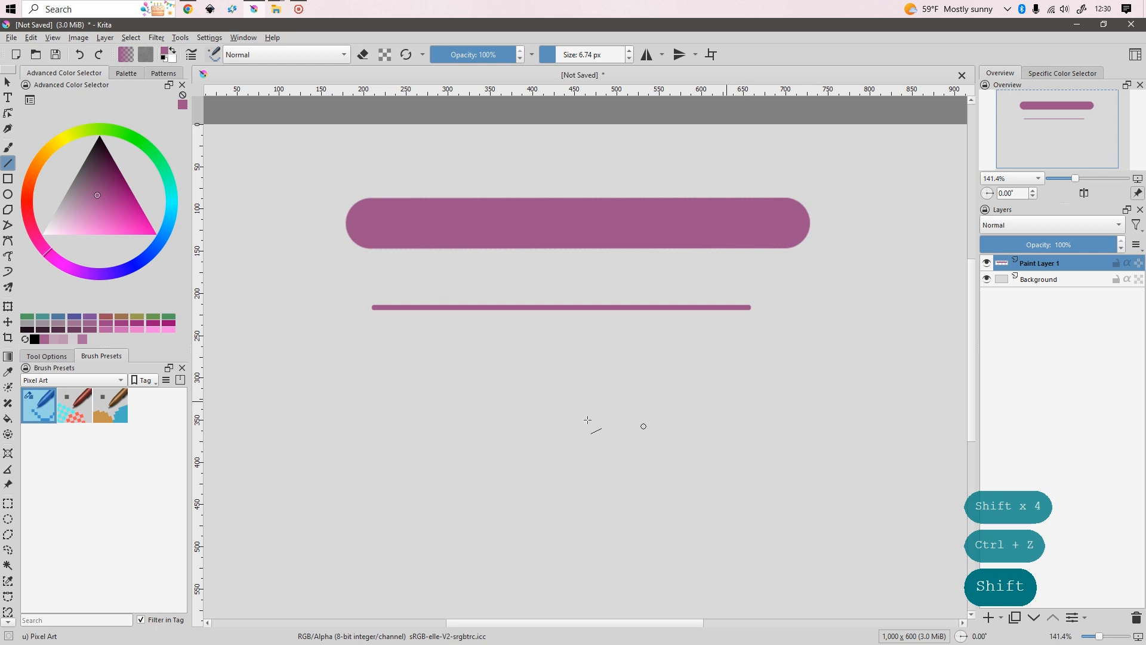
Show the brush presets of all tags and choose the b) Basic-1 preset
click(64, 382)
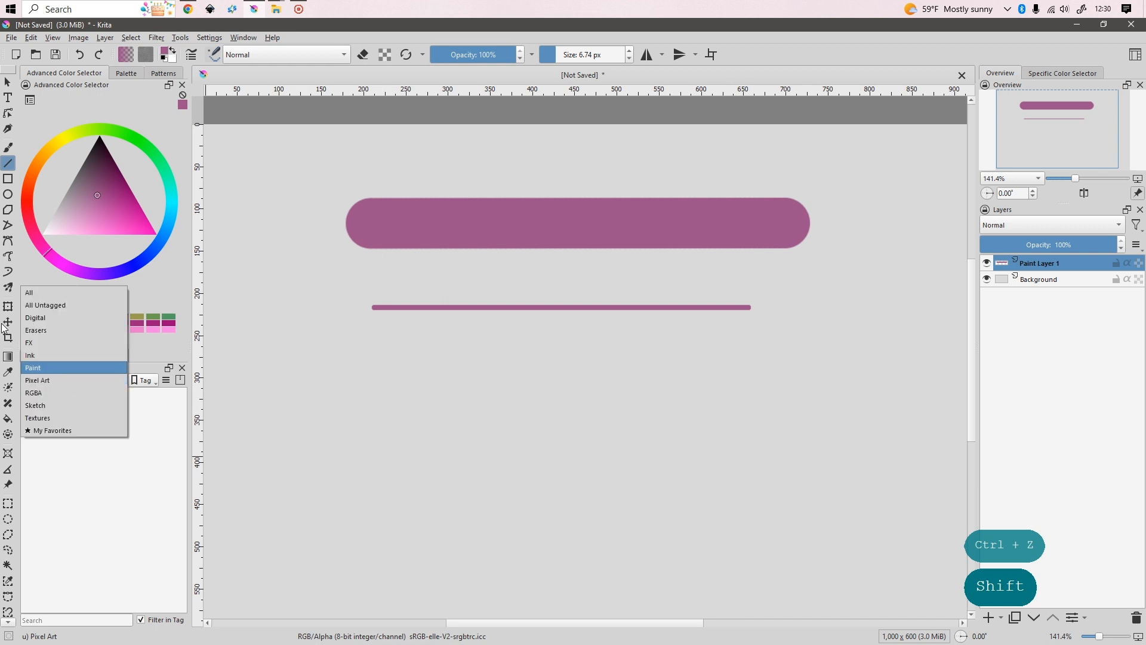
click(38, 293)
scroll(107, 477, up, 10)
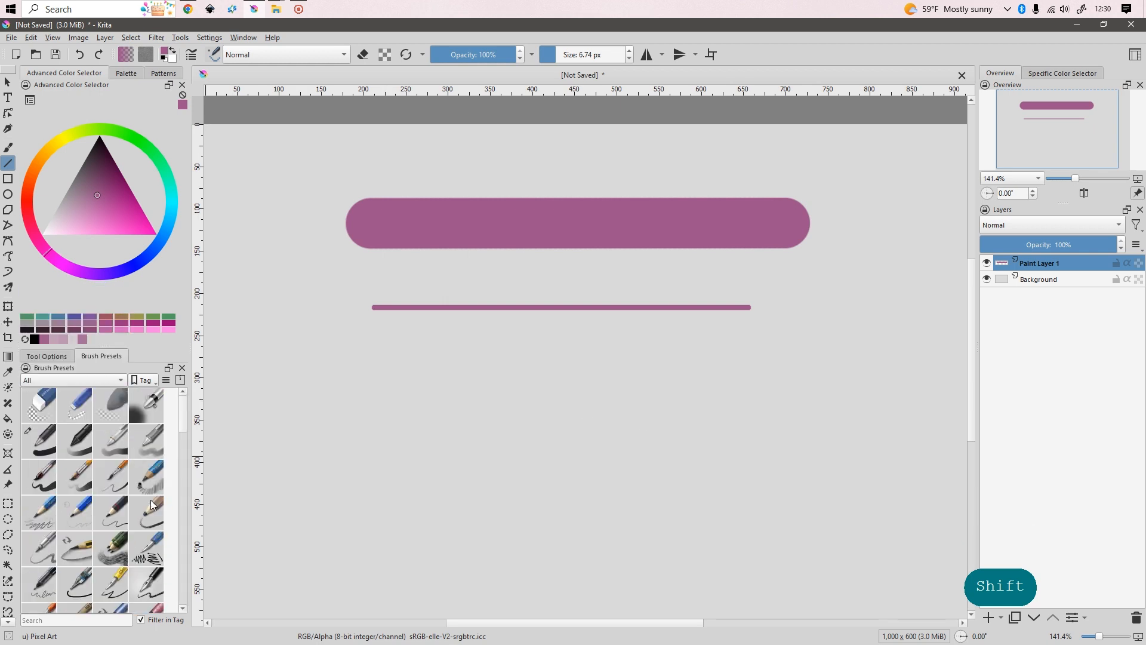
click(38, 440)
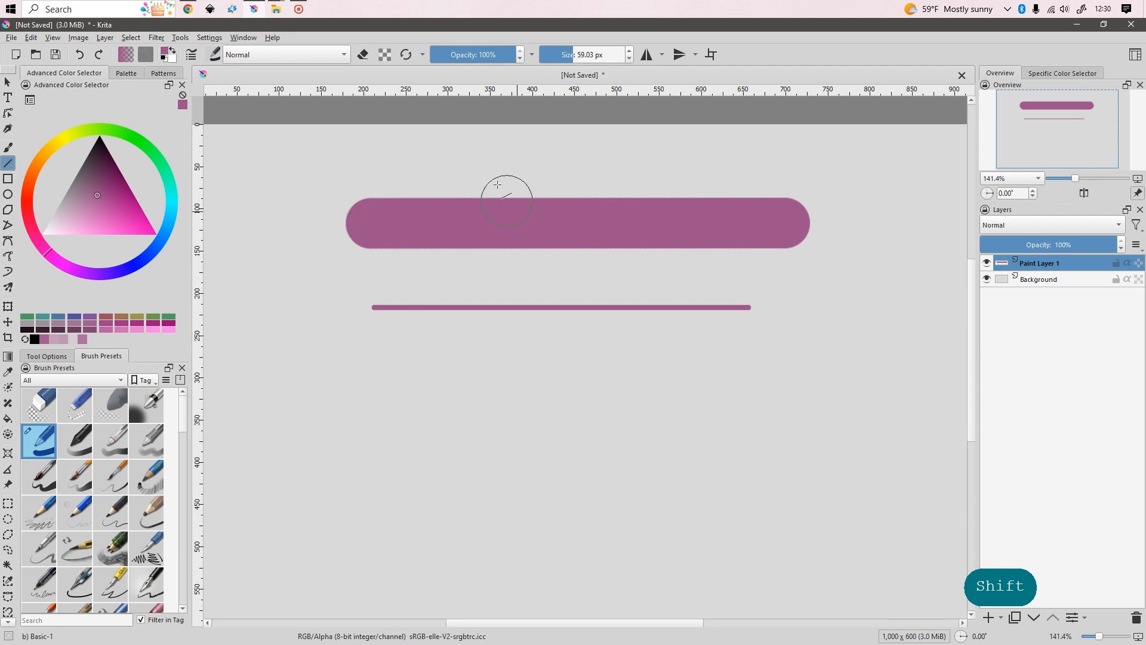
Undo the thin and the thick horizontal lines to empty Paint Layer 1
scroll(664, 316, down, 2)
scroll(701, 275, up, 3)
key(ctrl)
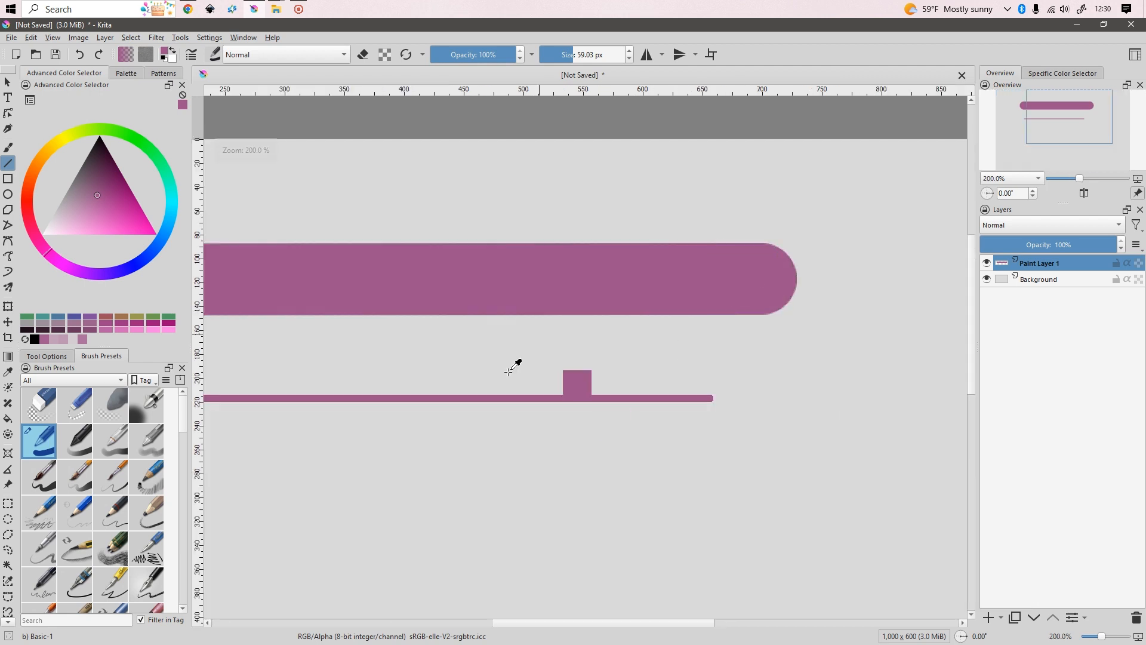
key(ctrl+z)
key(ctrl+z)
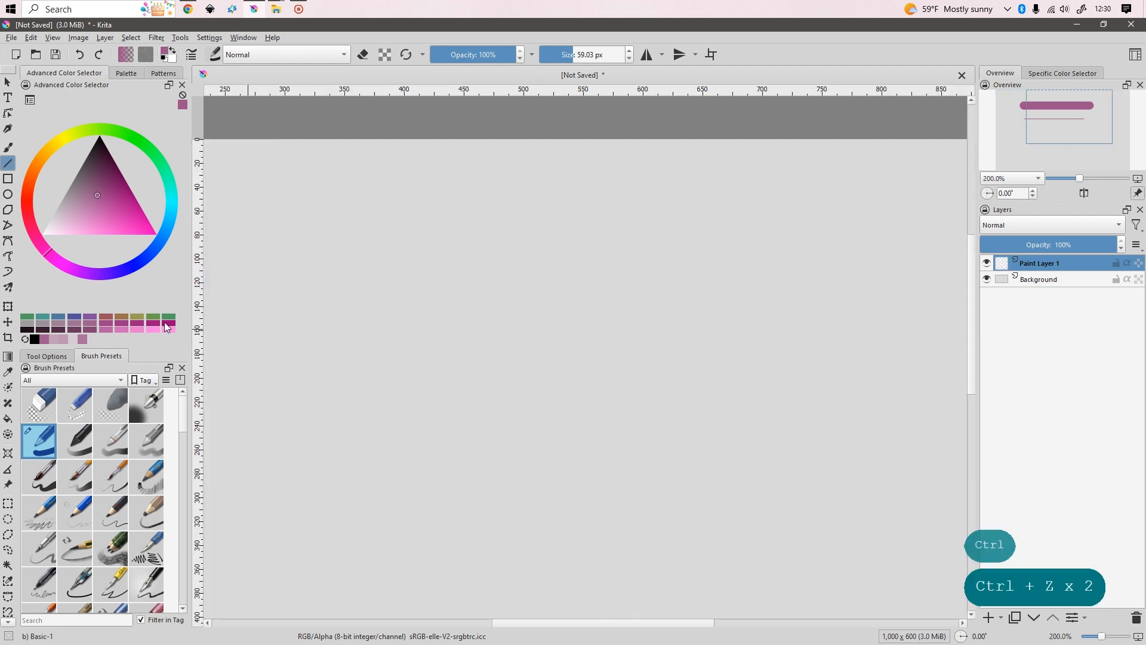
Activate the Rectangle tool and set its fill to Not Filled and its outline to Brush
click(8, 210)
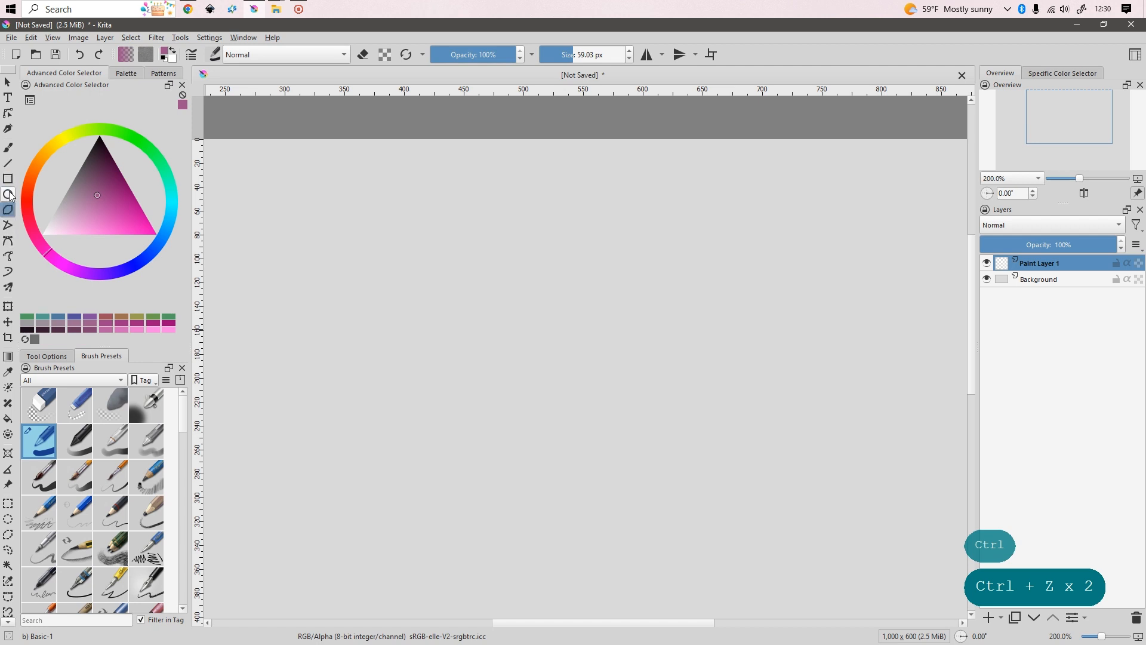
click(47, 356)
click(9, 198)
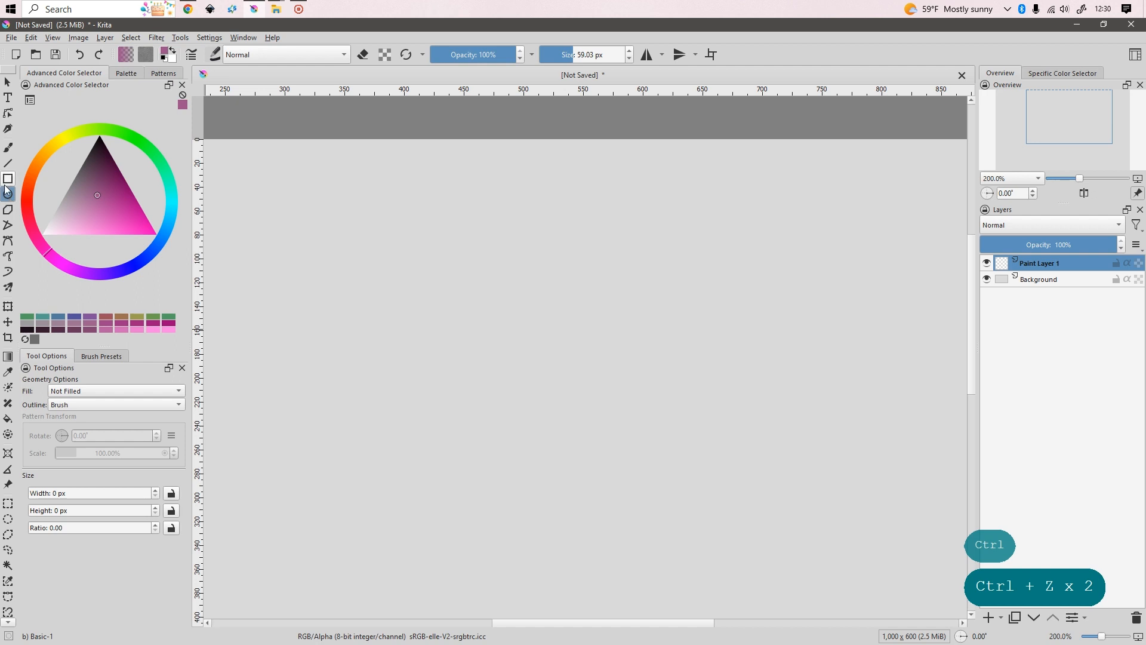
click(8, 179)
scroll(343, 347, down, 1)
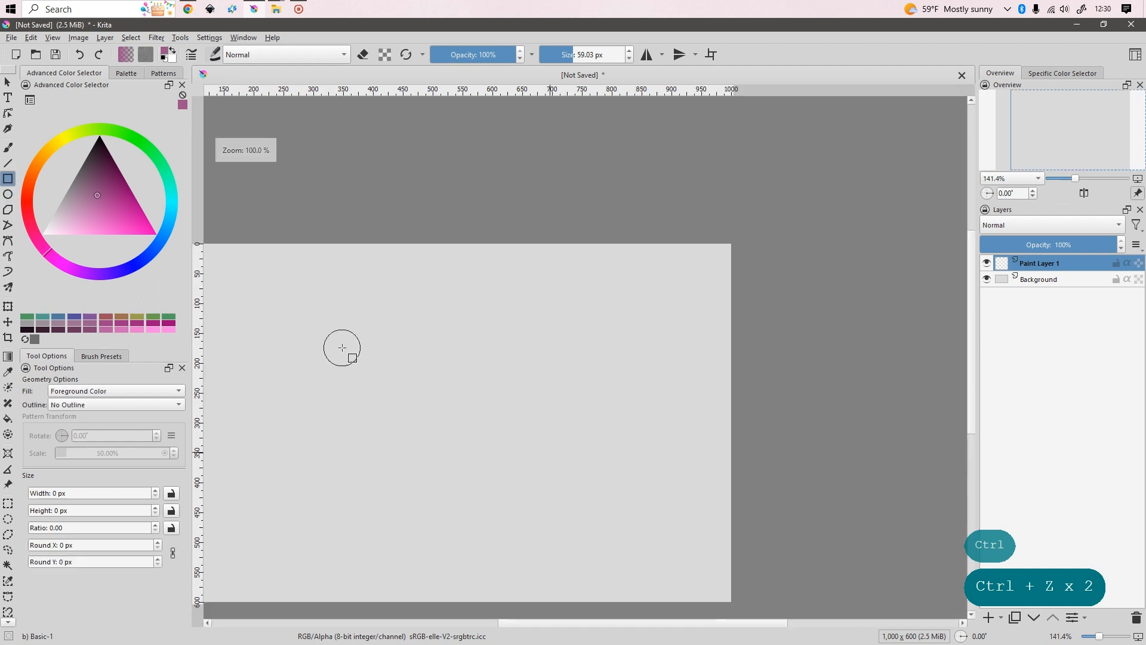
scroll(593, 376, down, 2)
scroll(497, 405, up, 2)
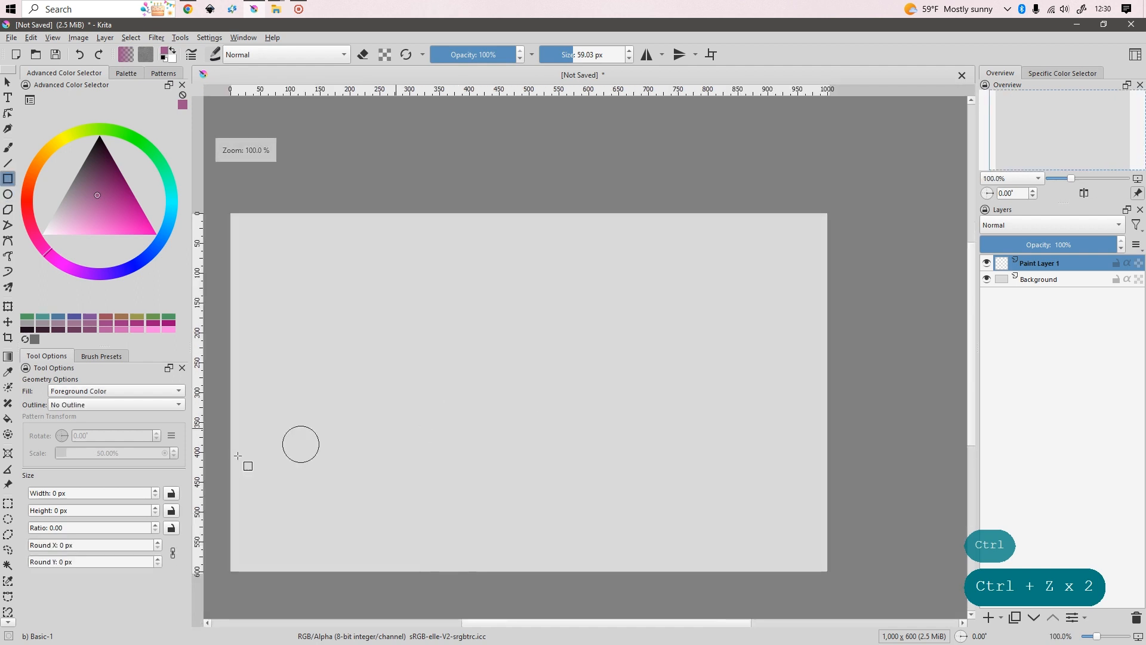
click(99, 391)
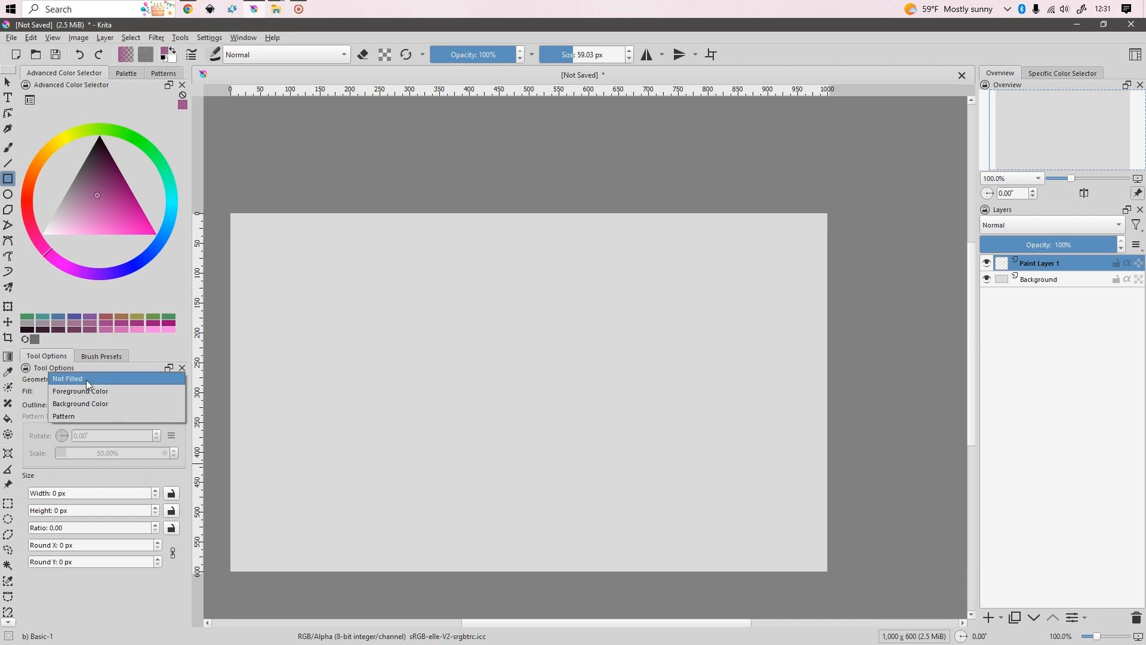
click(86, 379)
click(84, 409)
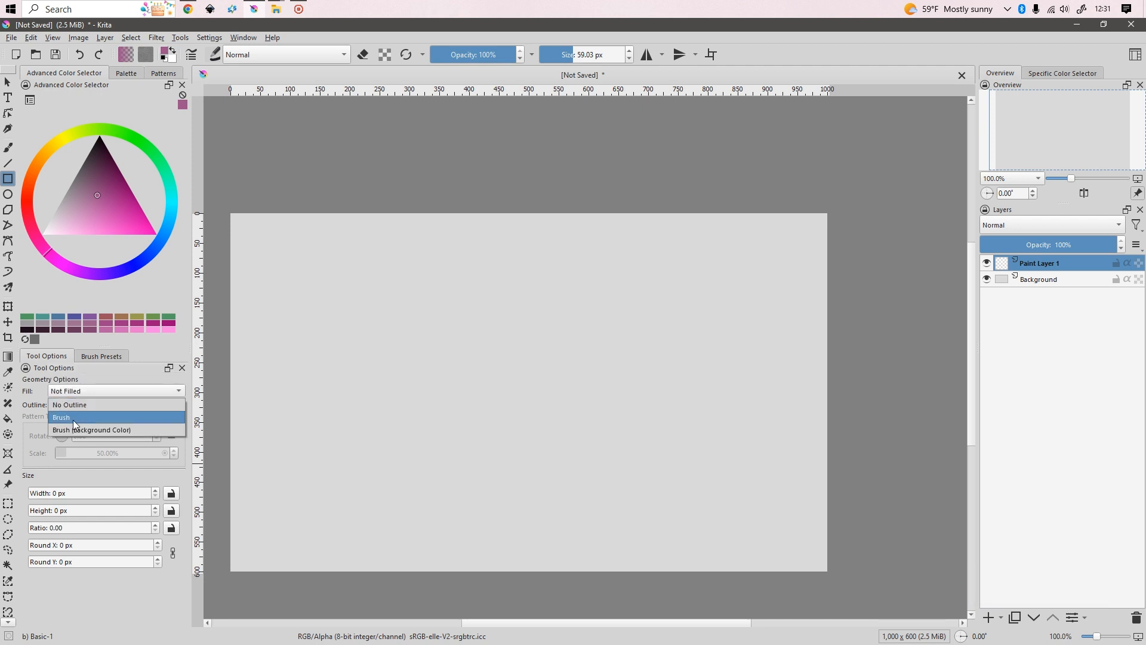
click(74, 423)
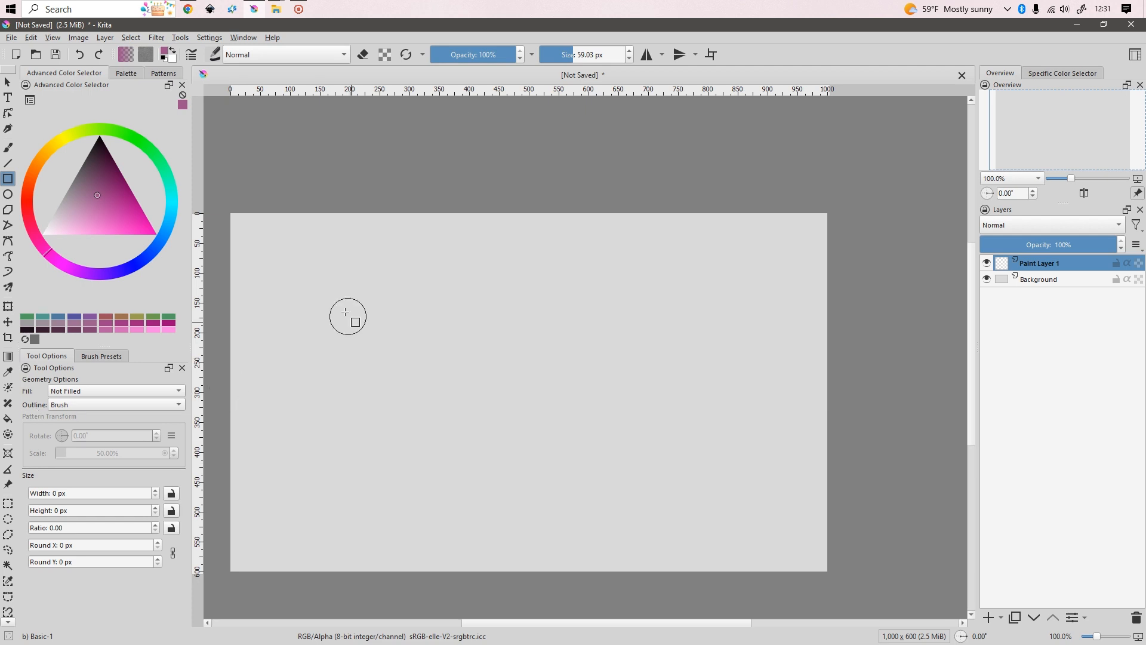
Draw two brush-outlined rectangles, about 644 by 270 px and about 619 by 239 px, undoing each one
drag(332, 290, 717, 452)
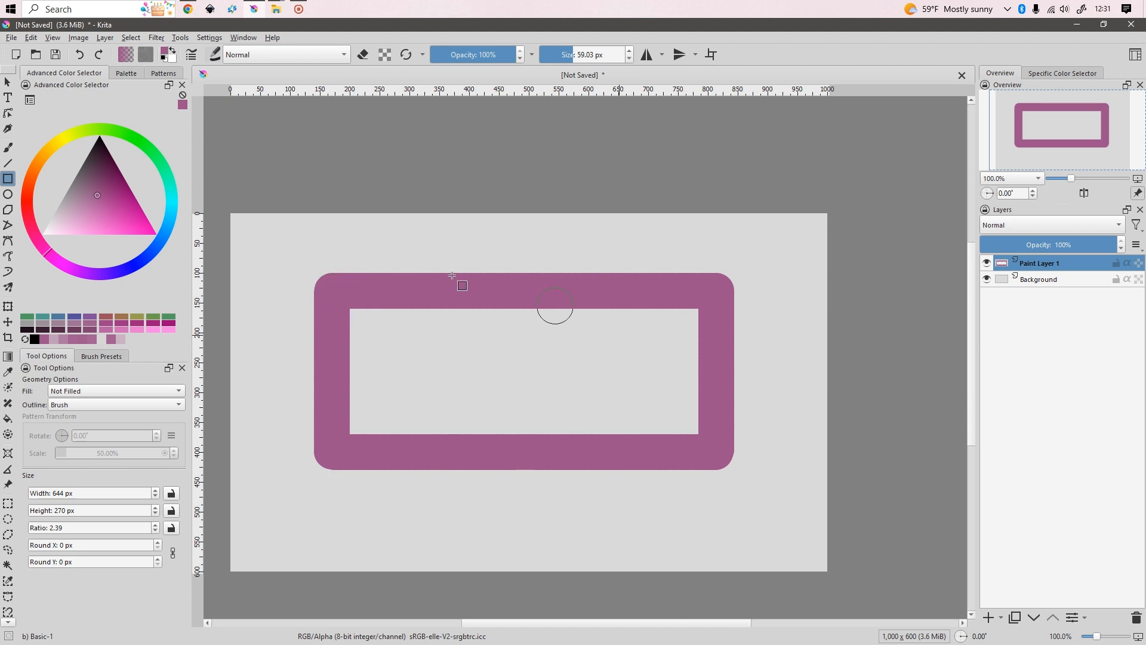
key(ctrl+z)
key(ctrl+z)
key(ctrl+z)
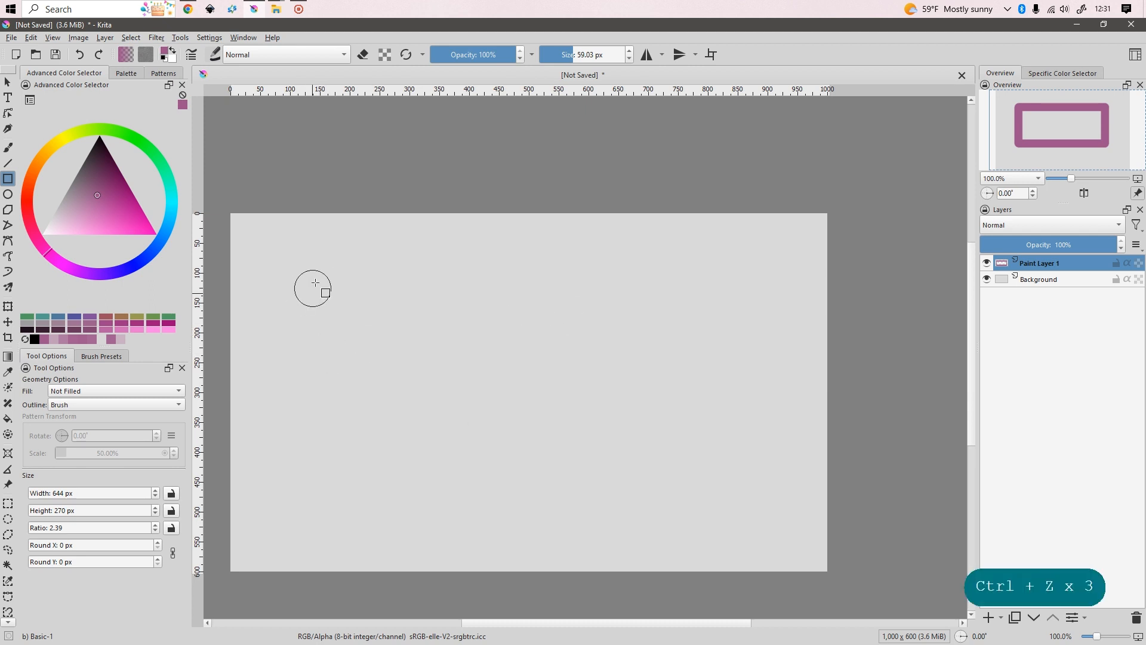
drag(317, 278, 688, 422)
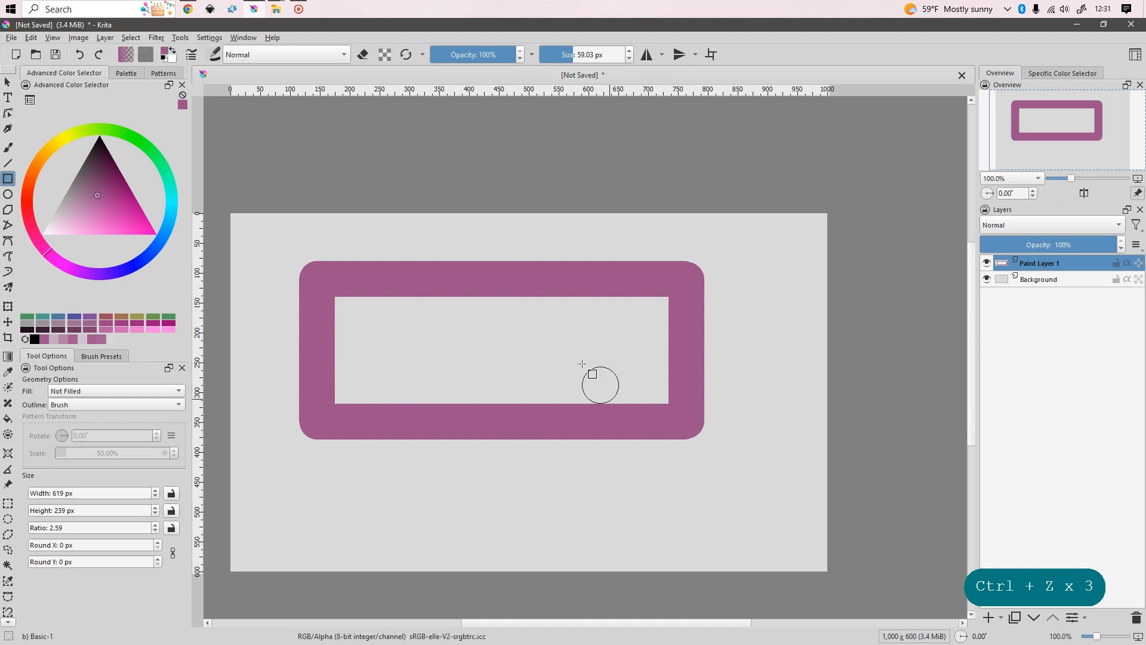
key(ctrl+z)
Set the rectangle's fill to Foreground Color and its outline to No Outline
click(88, 395)
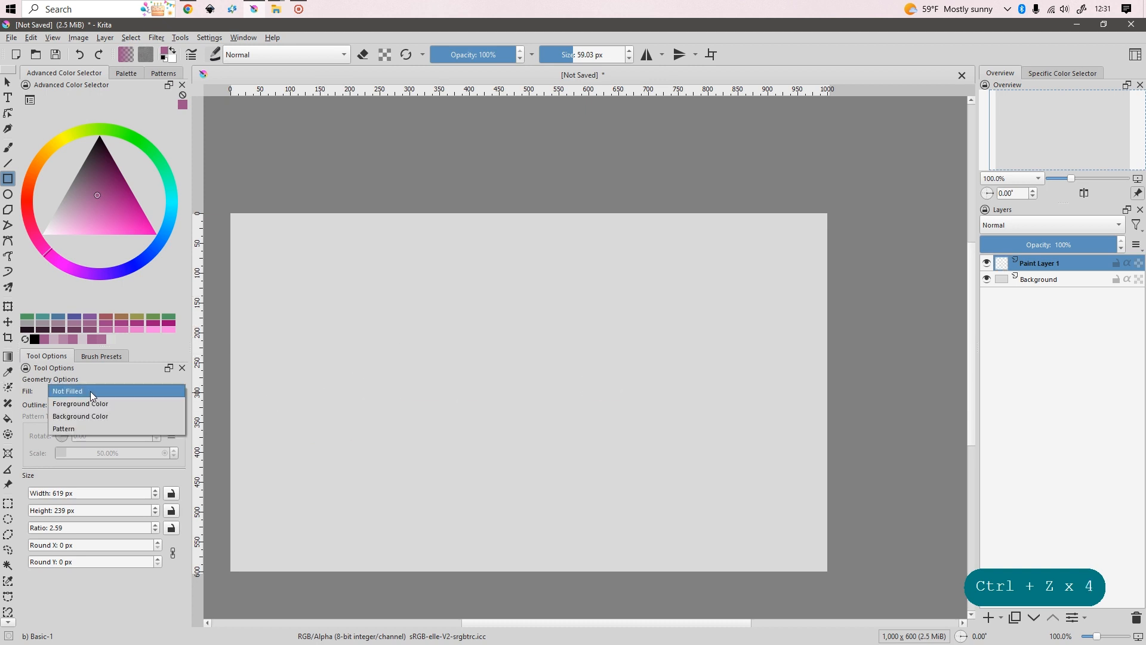
click(78, 404)
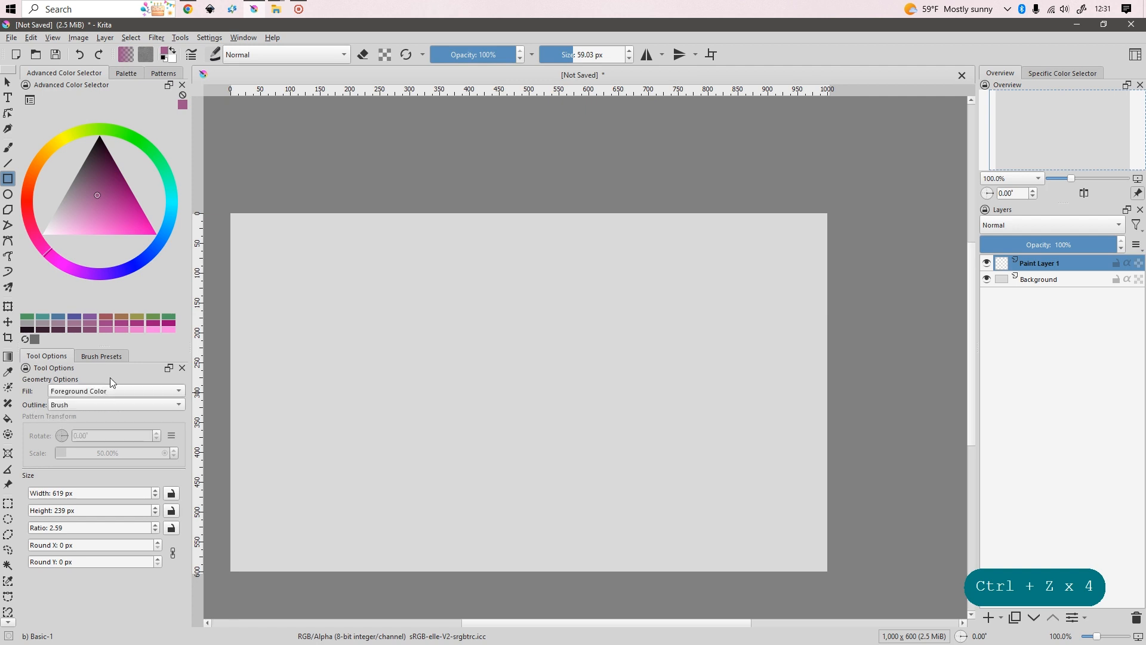
click(87, 403)
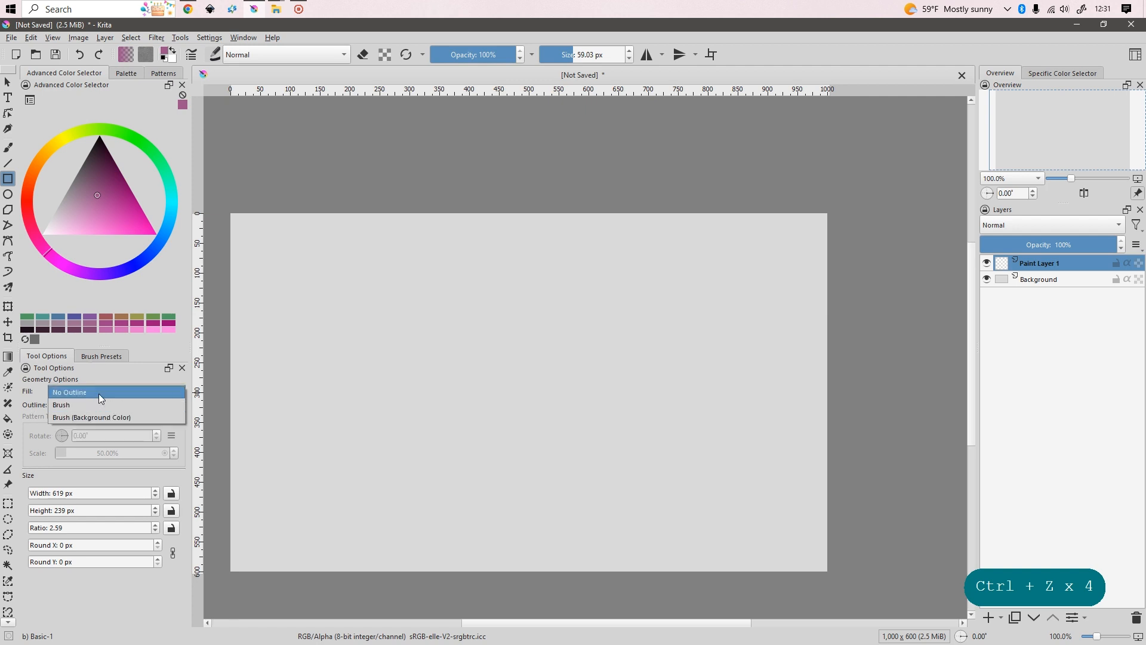
click(99, 391)
click(88, 405)
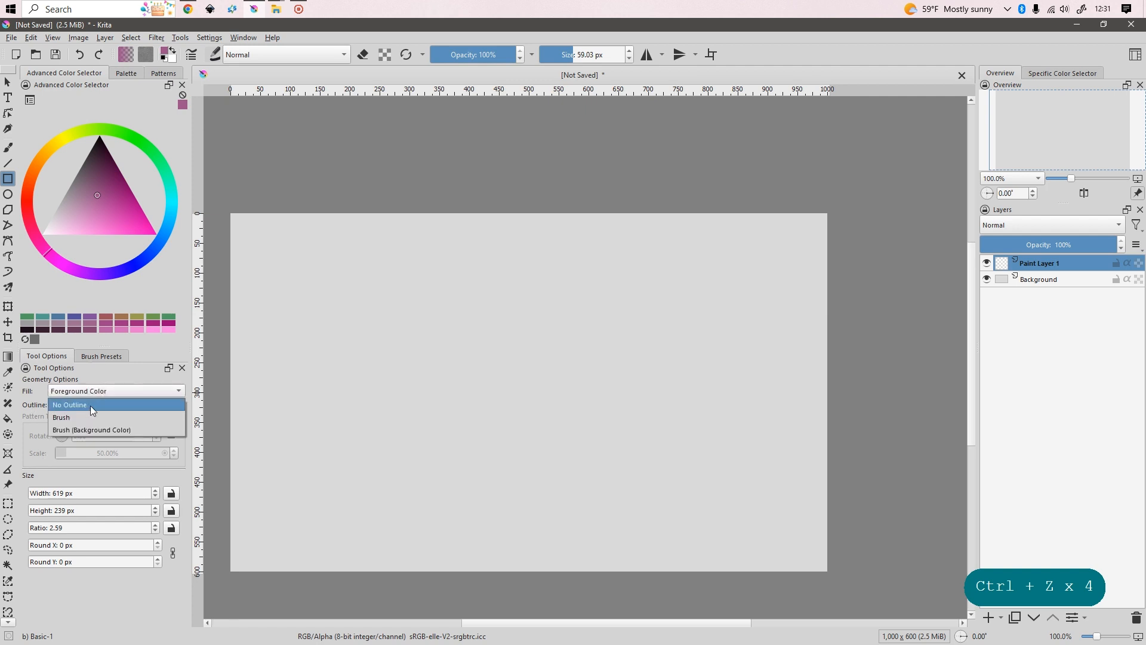
click(90, 406)
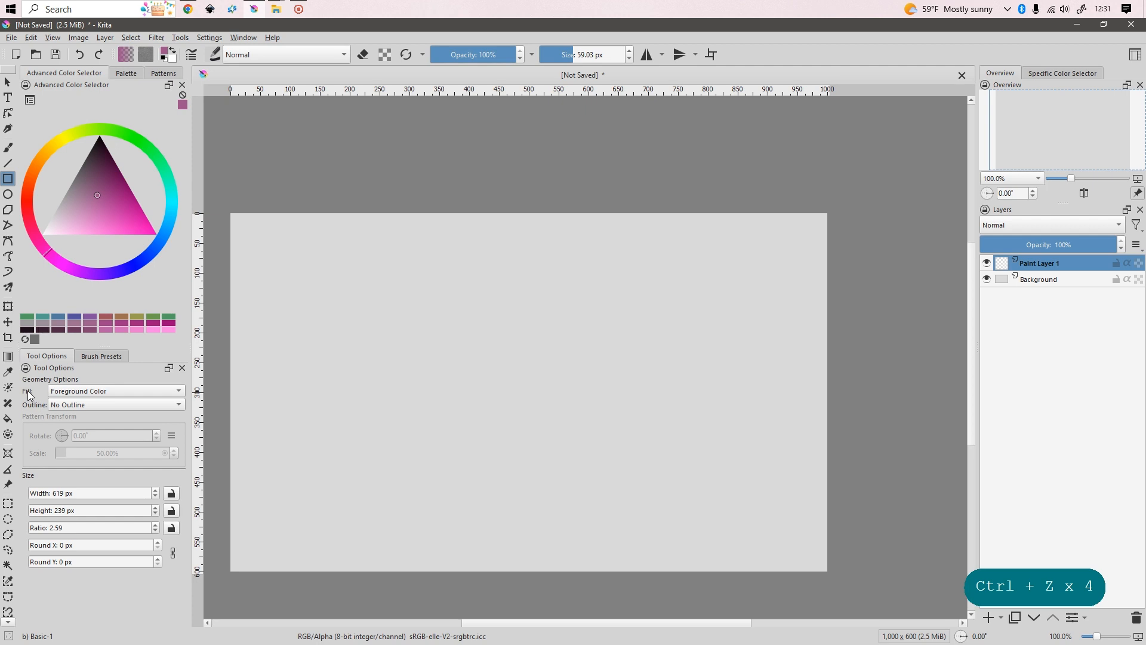
Examine the available rectangle fill choices and the foreground and background colors, keeping Foreground Color as the fill
click(114, 391)
click(108, 392)
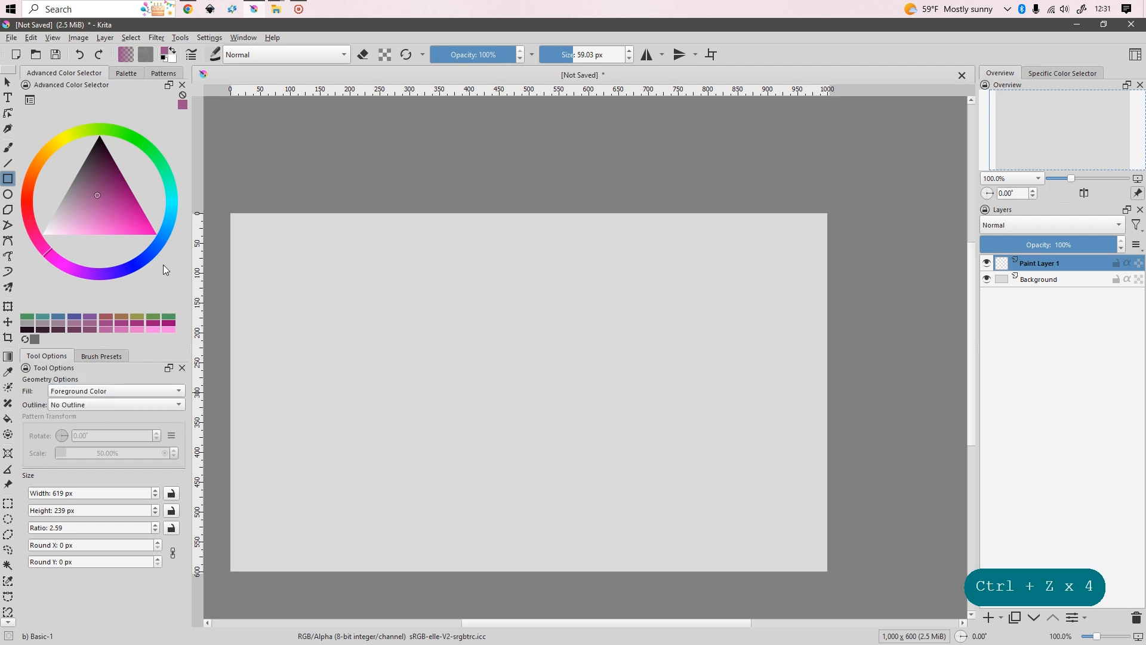
click(174, 60)
click(715, 182)
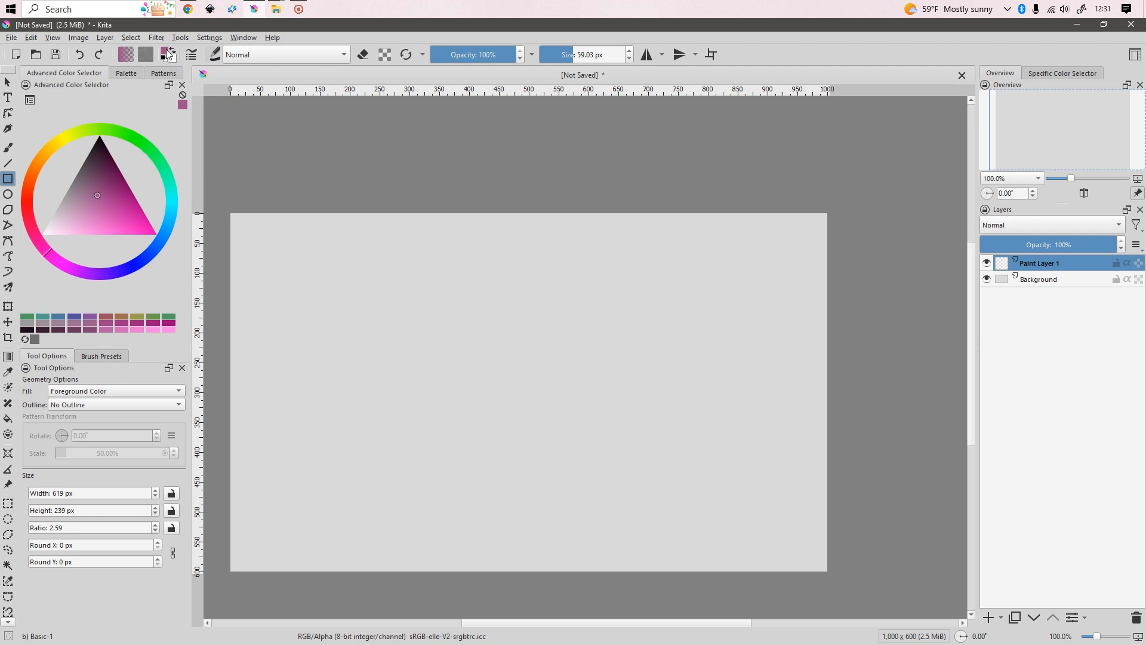
click(77, 392)
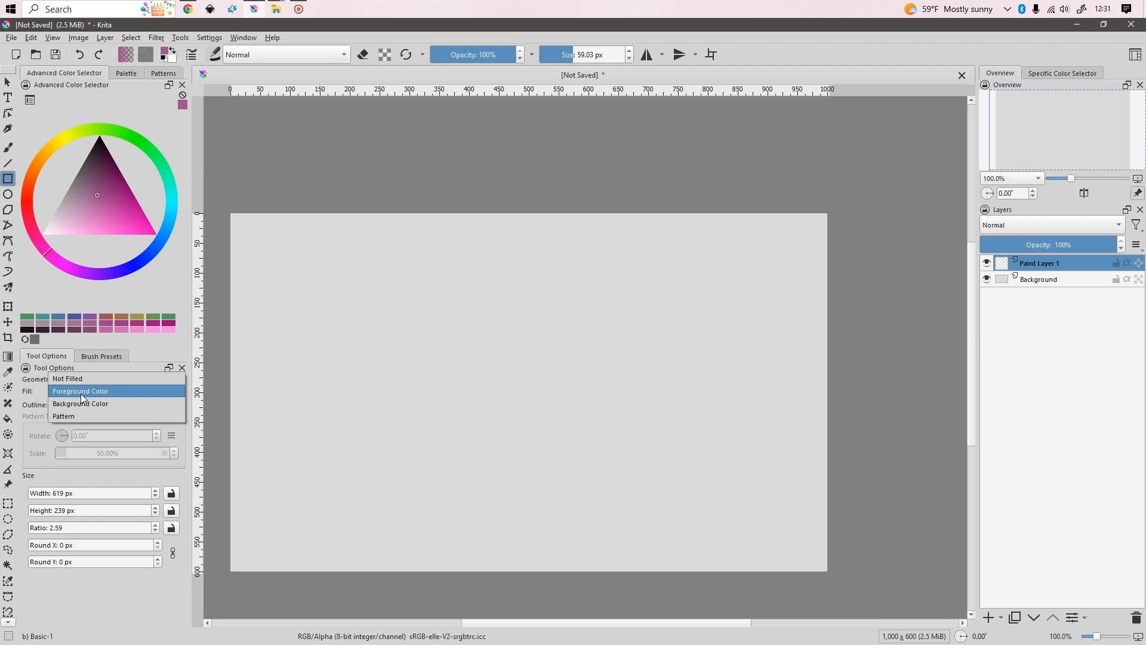
click(91, 394)
click(92, 394)
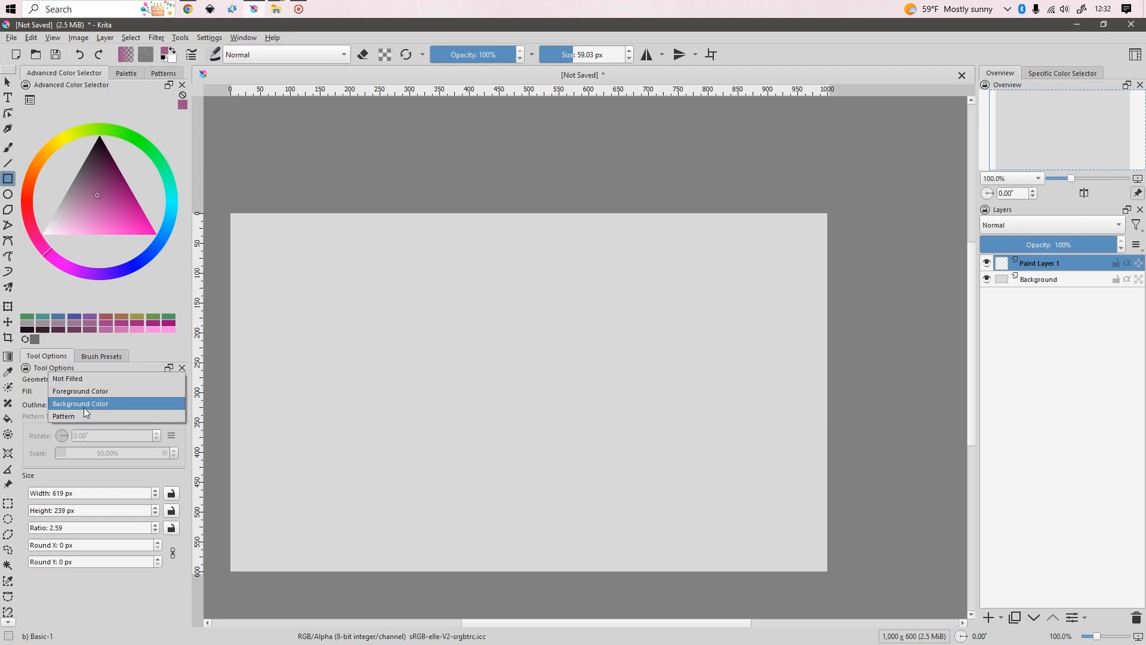
click(86, 391)
Draw two filled magenta rectangles, about 579 by 295 px and about 608 by 327 px, undoing each one
drag(302, 266, 649, 443)
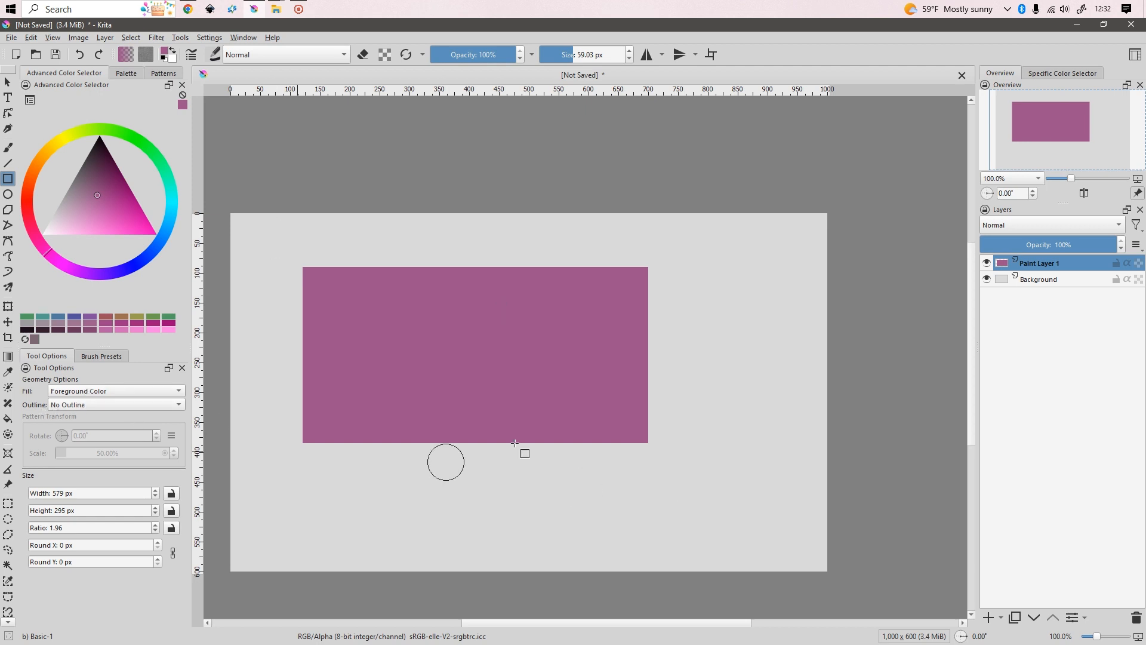
key(ctrl+z)
key(ctrl+z)
key(ctrl+z)
key(ctrl+z)
key(ctrl+z)
drag(322, 265, 686, 459)
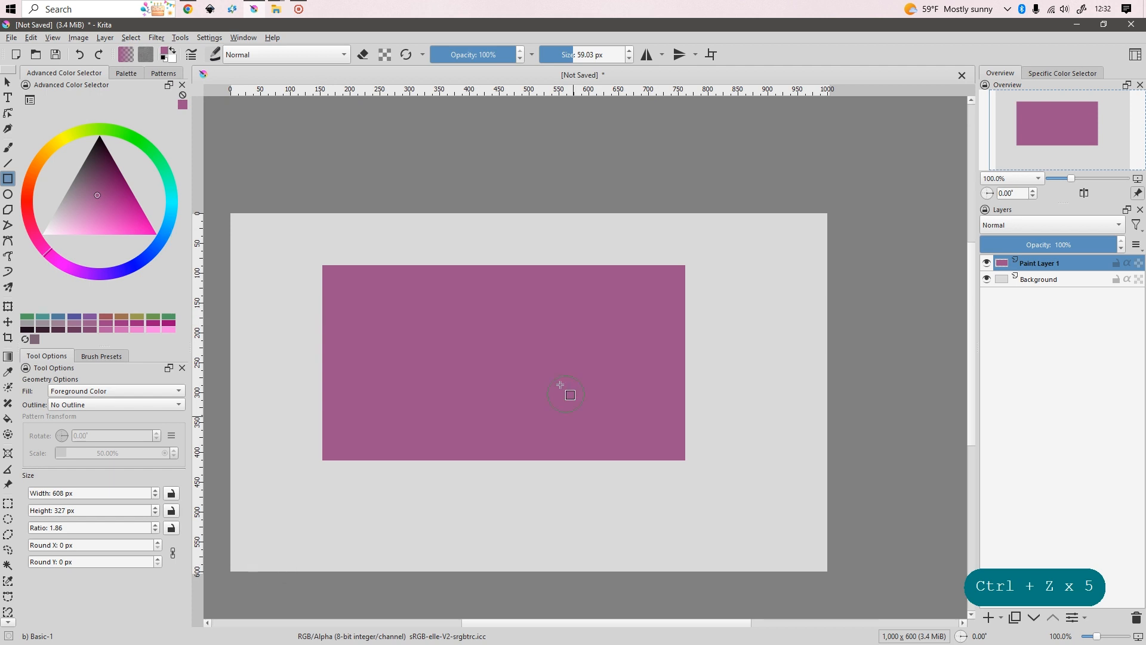
key(ctrl+z)
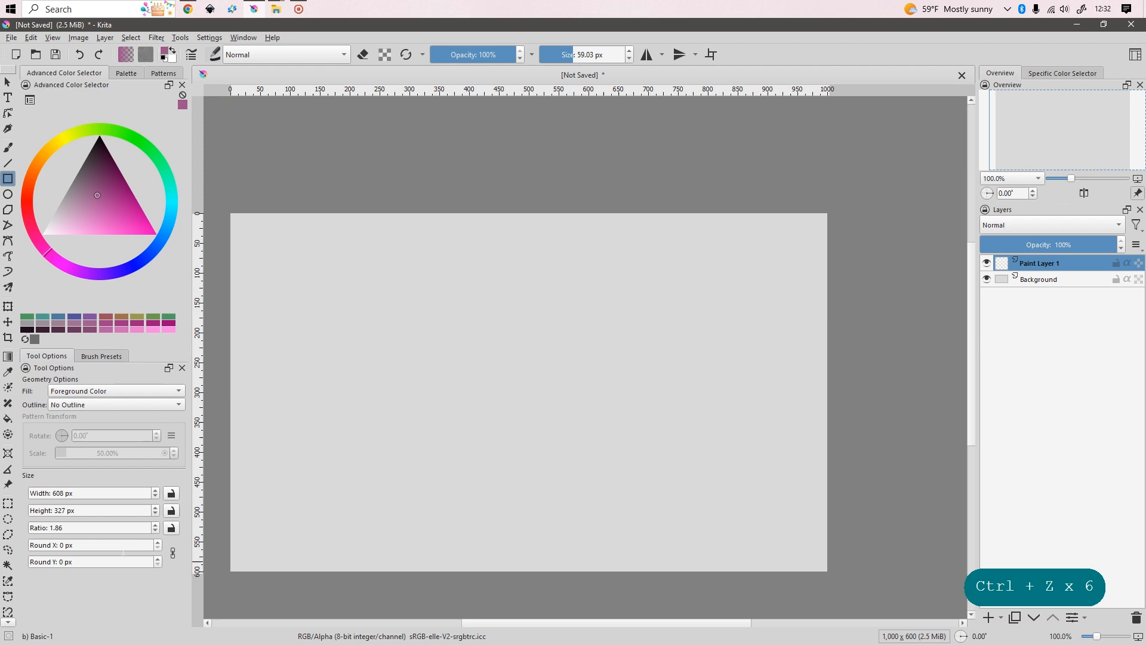
Draw a filled rectangle about 666 by 340 px with 6 px corner rounding, examine its corner up close, and undo it
click(158, 542)
click(158, 542)
click(158, 542)
click(158, 542)
mouse_move(300, 266)
mouse_down()
mouse_move(611, 437)
mouse_move(699, 468)
mouse_up()
scroll(306, 272, up, 3)
scroll(273, 241, up, 10)
key(ctrl+z)
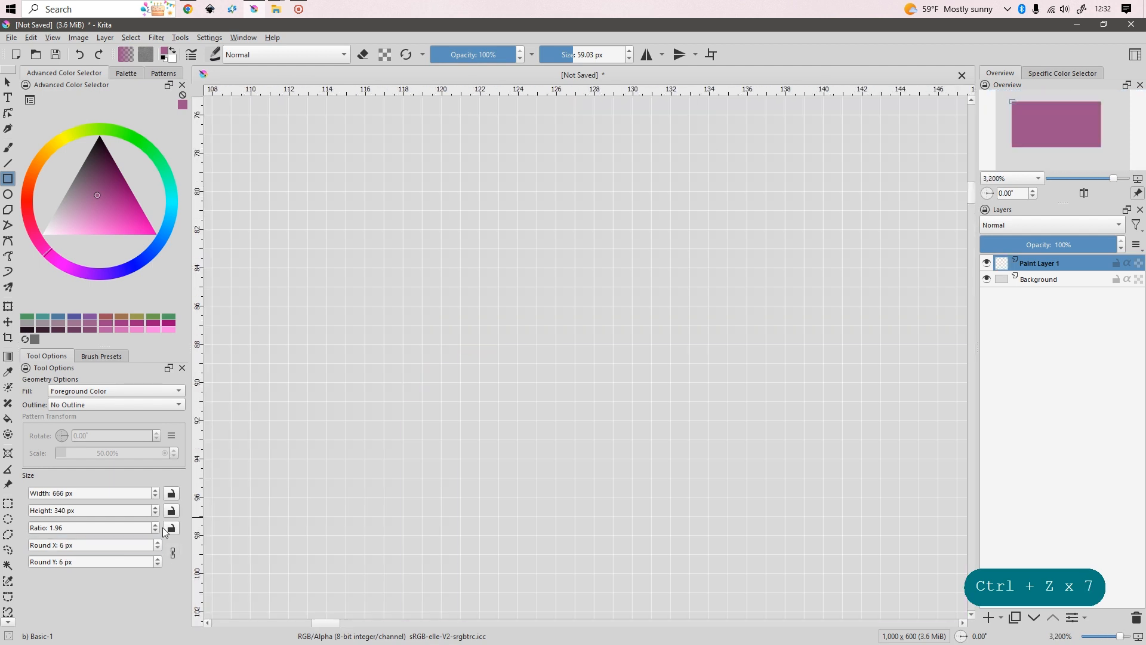
Reset the rectangle's X and Y corner rounding to 0 px, undoing the small test rectangle
click(159, 548)
click(158, 548)
click(158, 548)
click(158, 548)
click(159, 548)
drag(273, 267, 352, 362)
key(ctrl+z)
click(158, 548)
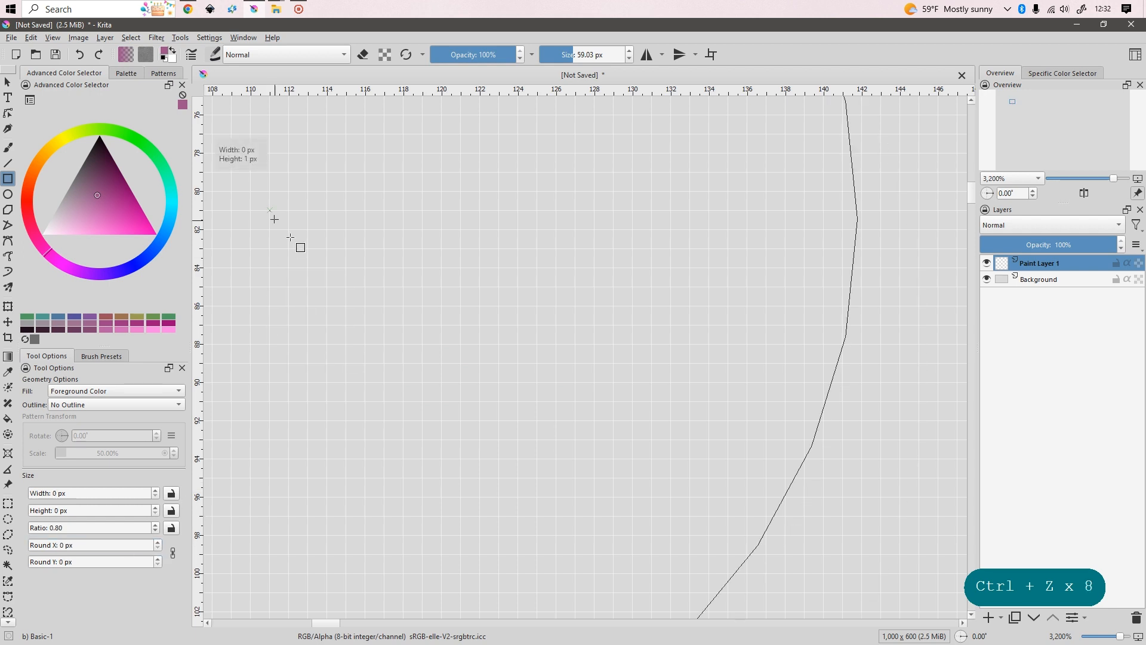
Draw a filled, square-cornered rectangle about 23 by 20 px near the canvas's upper-left corner and undo it
drag(272, 213, 709, 591)
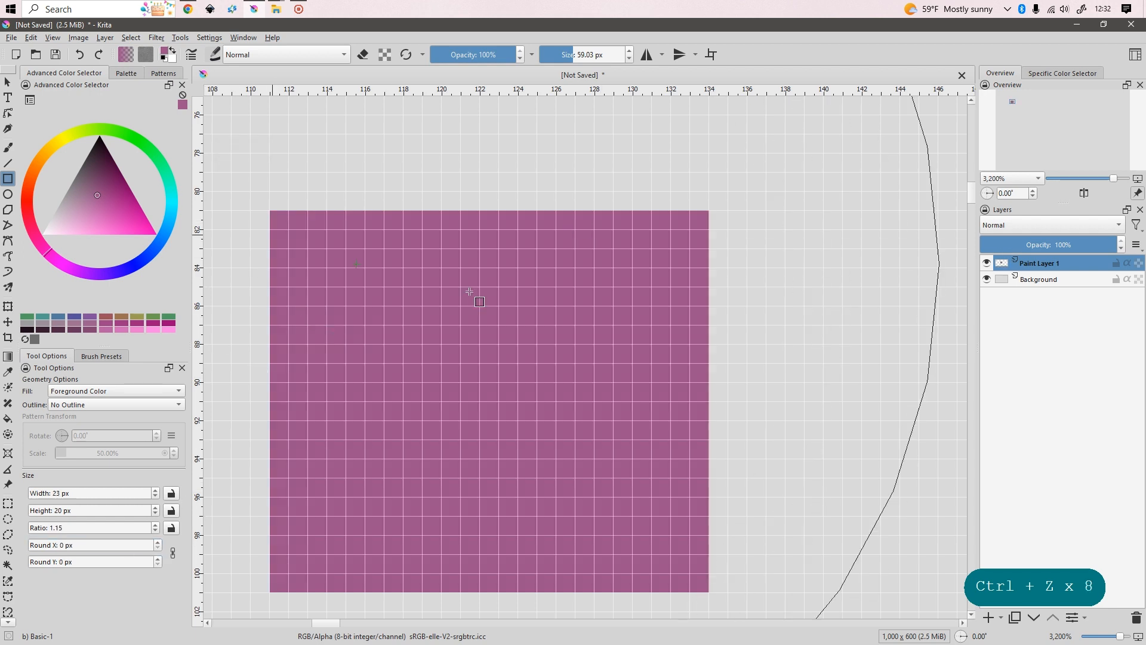
scroll(468, 292, down, 10)
key(ctrl+z)
scroll(525, 311, down, 3)
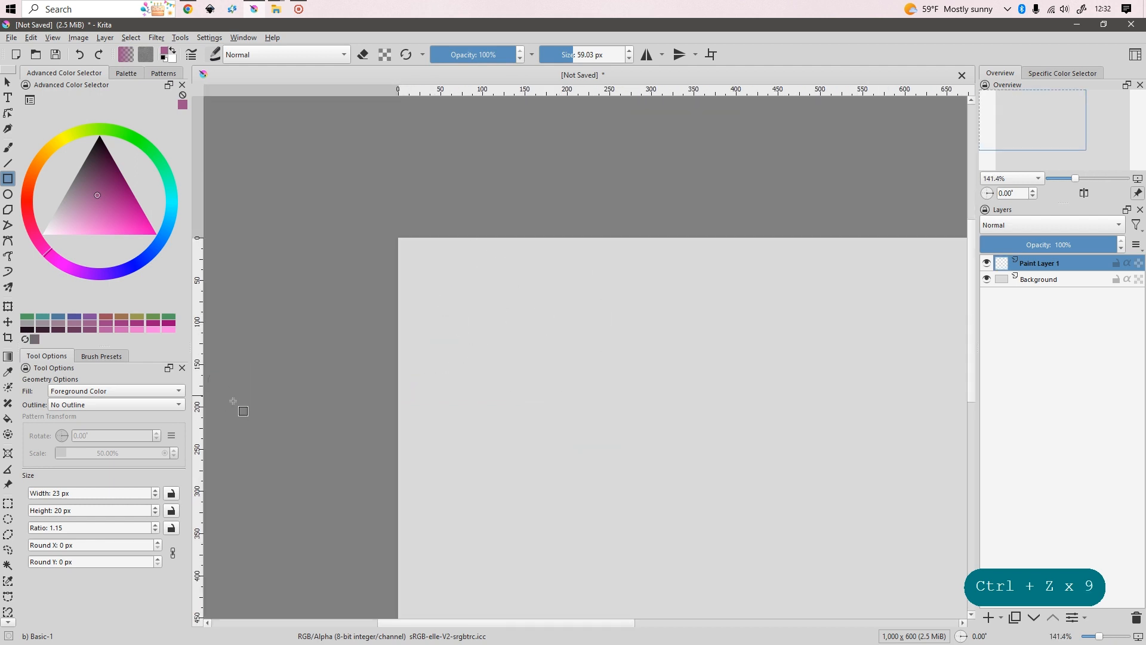
Set the Rectangle tool's fill to Pattern and bring up the collection of available patterns
scroll(594, 322, down, 2)
scroll(835, 407, up, 1)
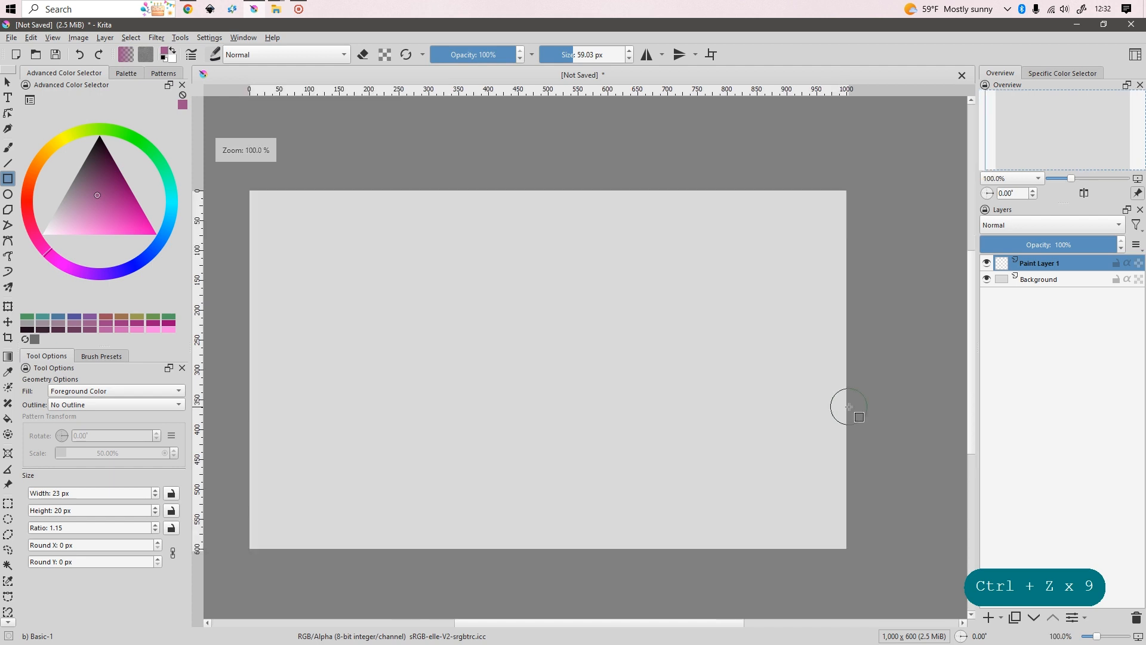
key(2)
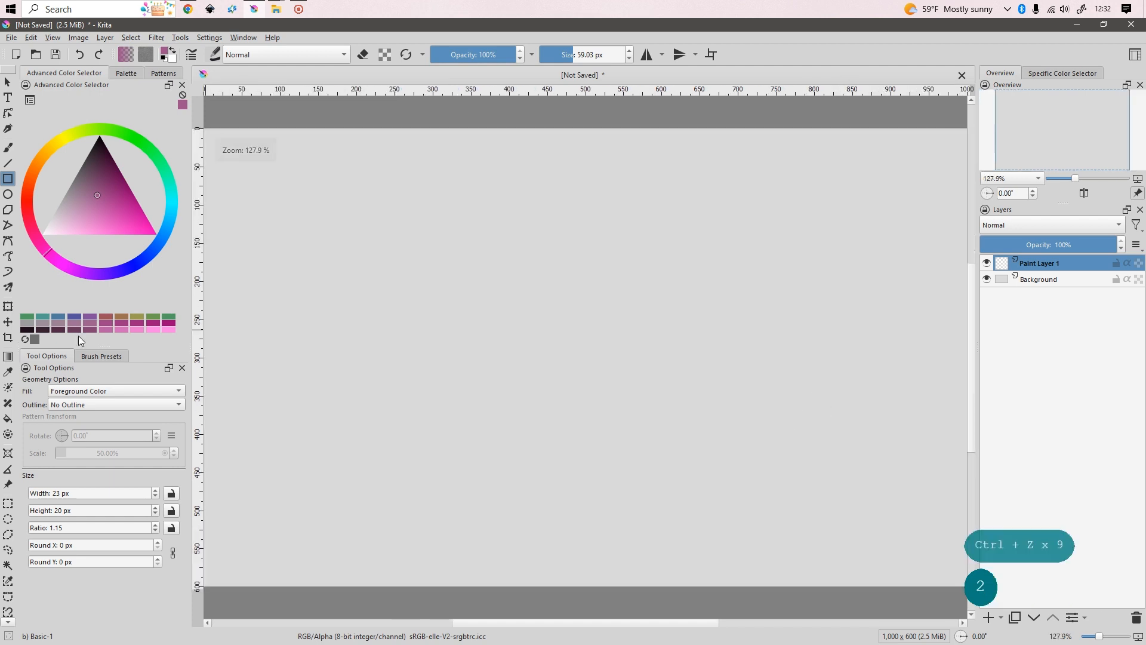
click(101, 391)
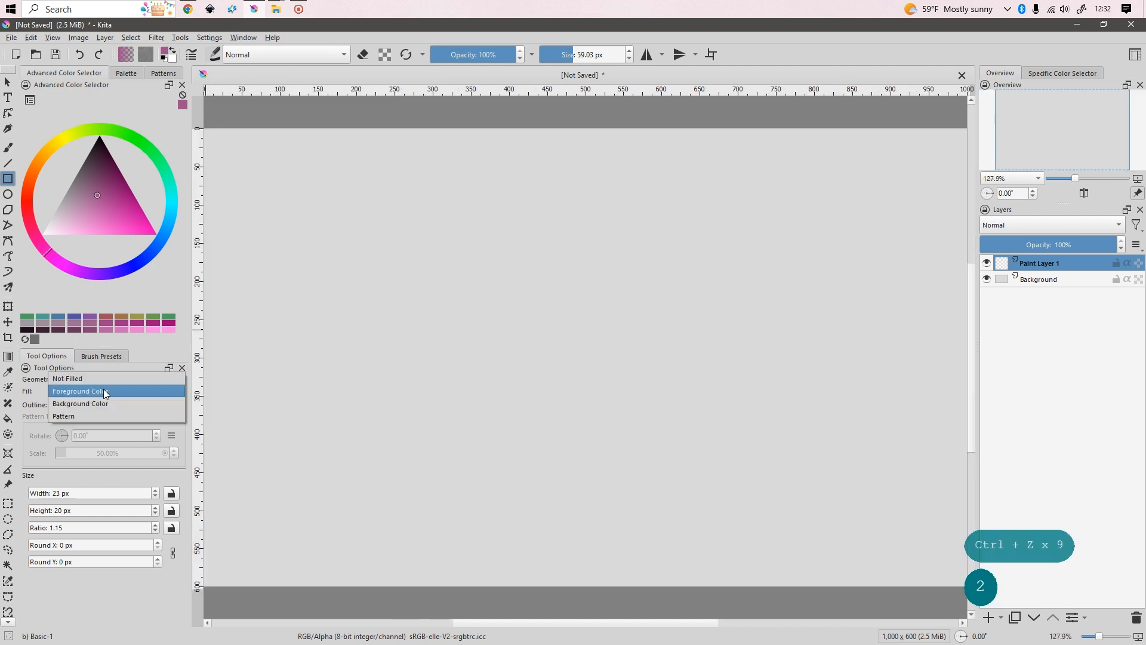
click(87, 417)
click(164, 73)
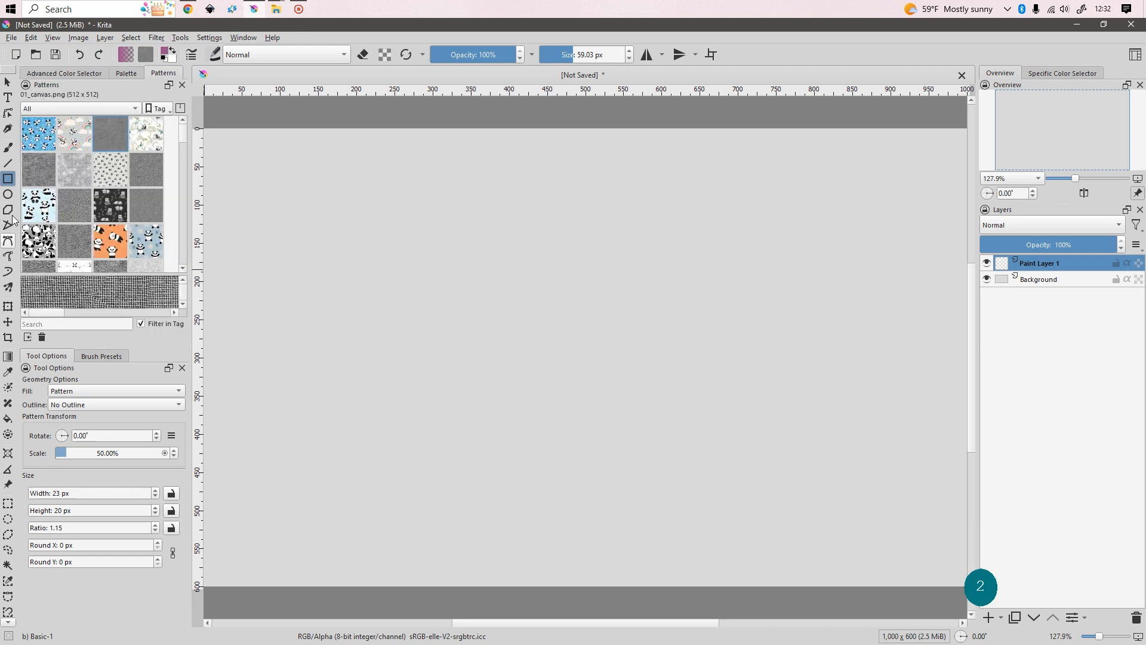
Draw a rectangle about 576 by 385 px filled with the 01_canvas pattern, inspect its texture up close, and undo it
drag(285, 189, 726, 482)
scroll(767, 335, up, 5)
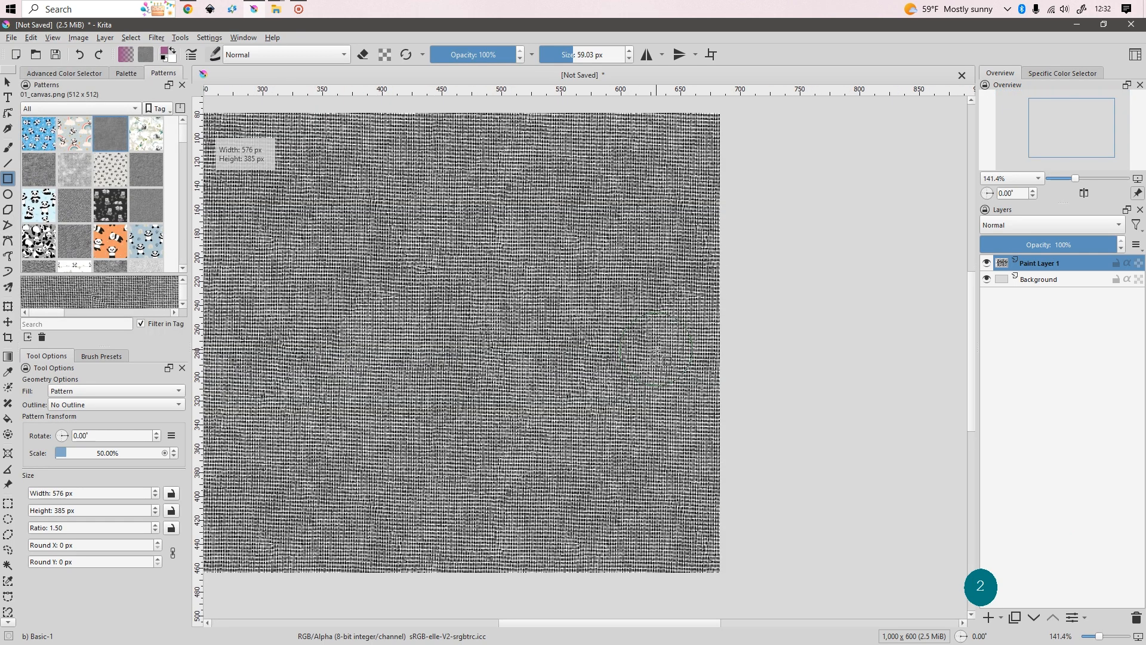
scroll(670, 333, down, 4)
key(ctrl+z)
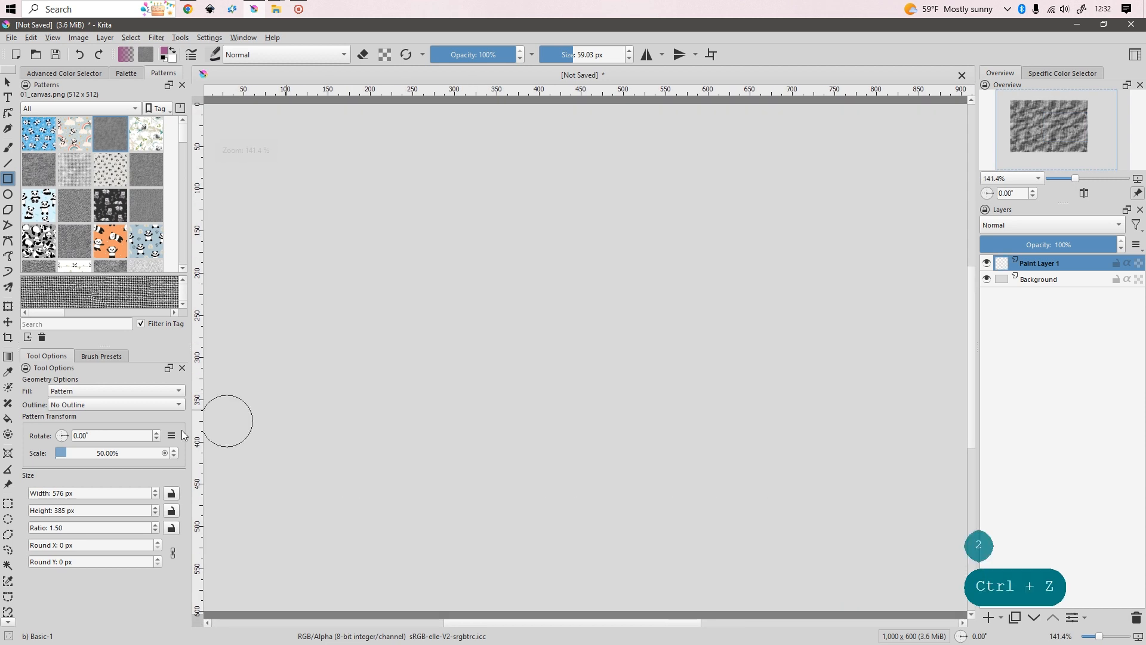
Set the pattern scale to 100% and draw a pattern-filled rectangle about 691 by 373 px
click(92, 454)
text(100)
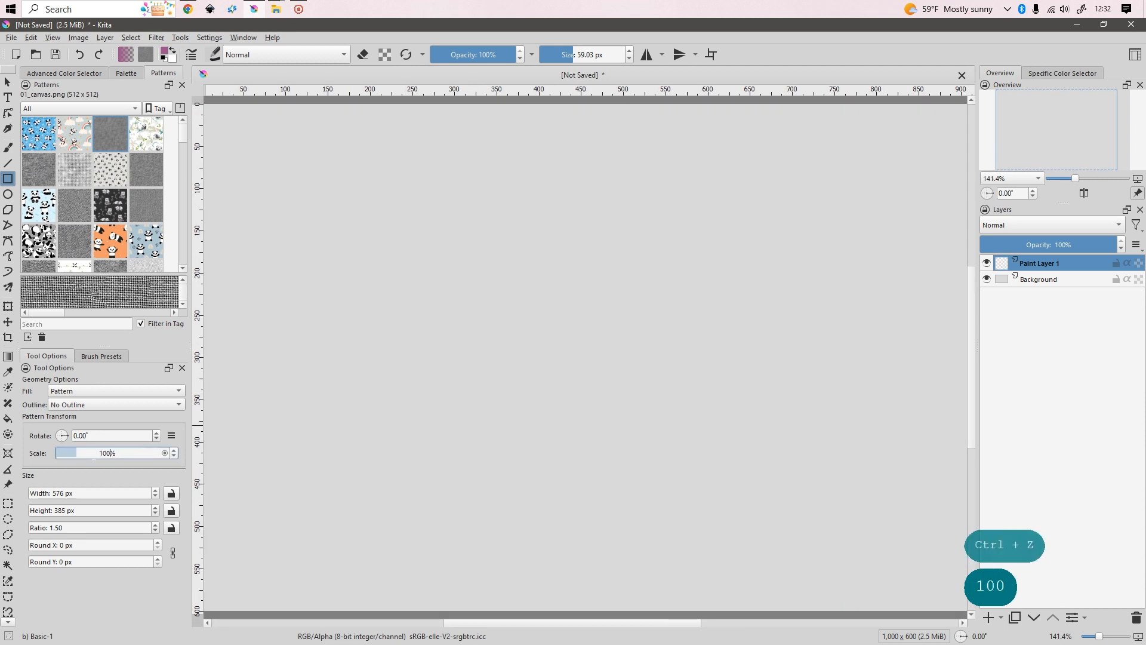
key(Return)
drag(293, 202, 876, 516)
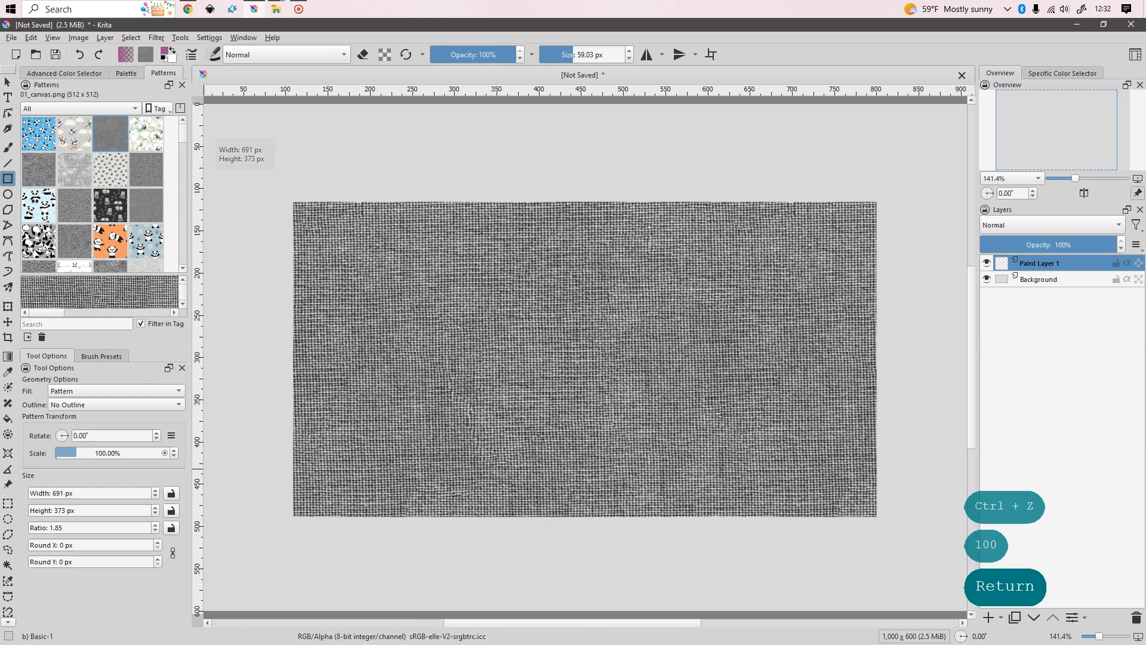
Set the pattern scale to 50%, draw a rectangle about 220 by 131 px inside the larger one to compare textures, and undo both rectangles
click(86, 454)
text(50)
key(Return)
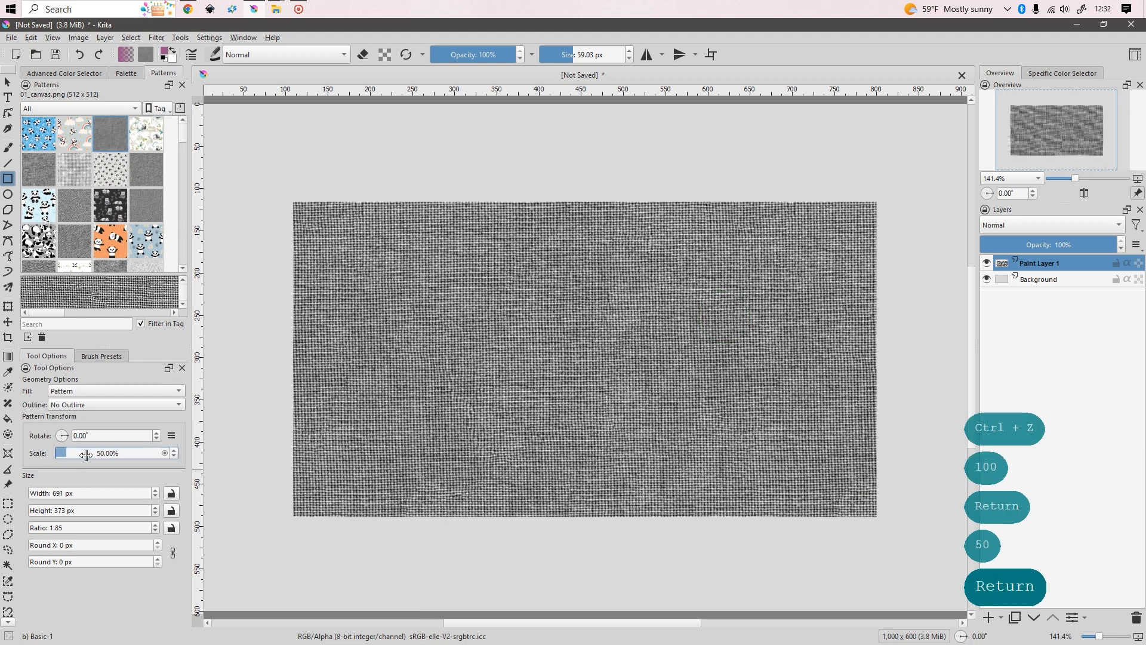
drag(426, 280, 612, 391)
scroll(481, 342, up, 3)
scroll(541, 347, down, 2)
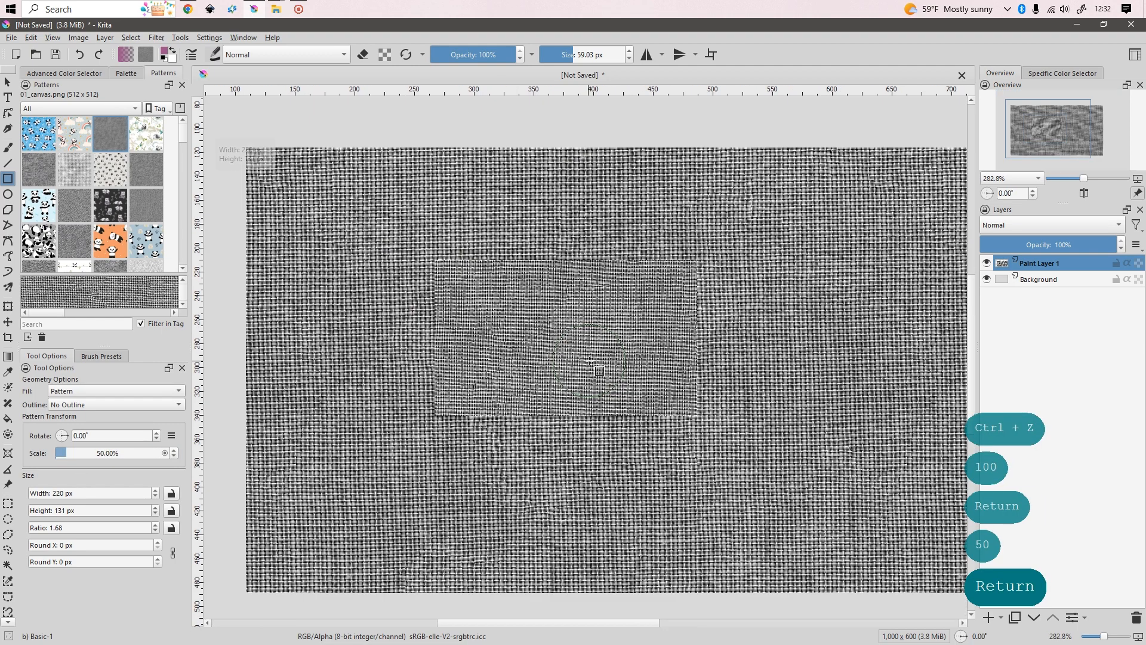
key(ctrl+z)
key(ctrl+z)
Choose the Maze_lines pattern, draw a rectangle about 329 by 217 px filled with it, and undo the rectangle
scroll(147, 224, down, 3)
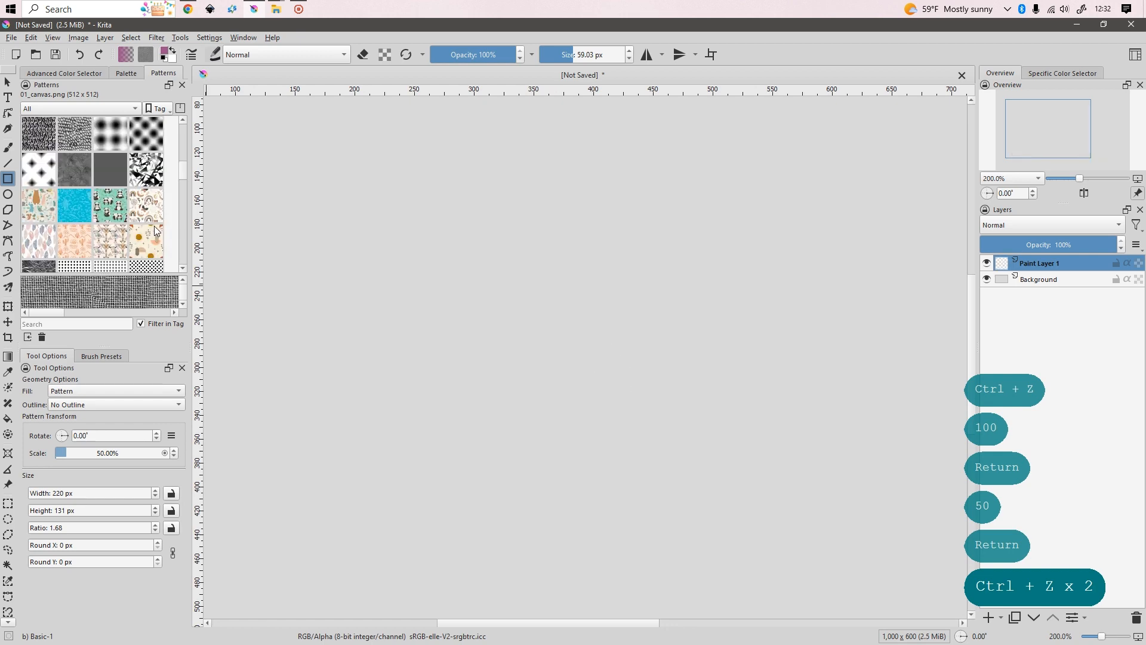
scroll(155, 230, down, 5)
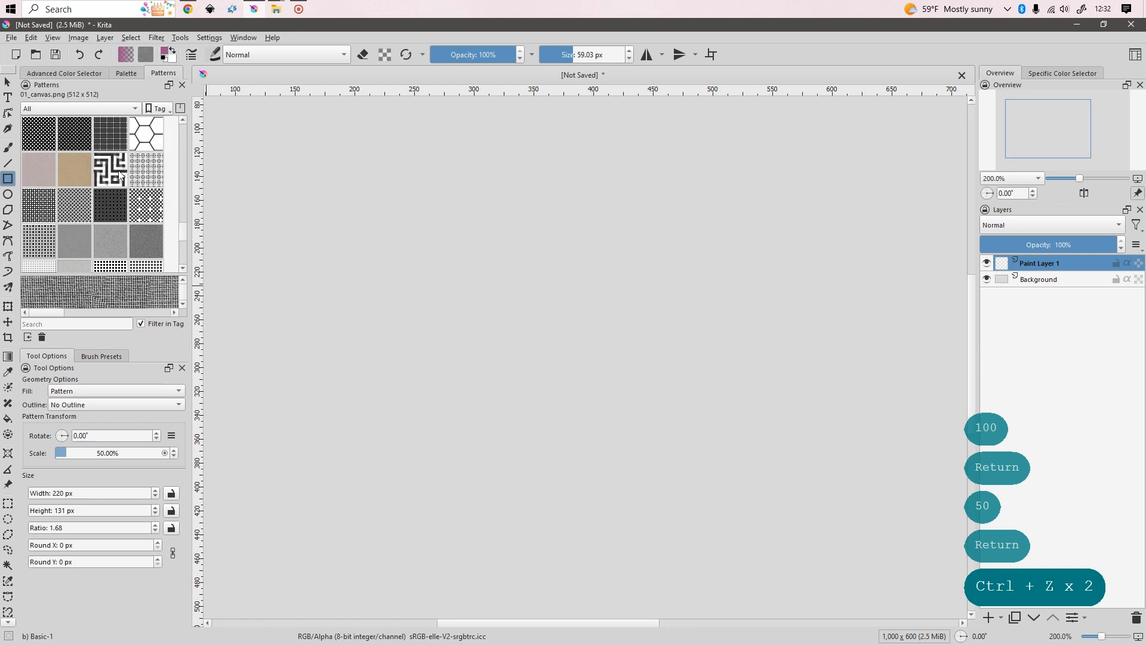
click(121, 175)
drag(318, 167, 713, 426)
key(ctrl+z)
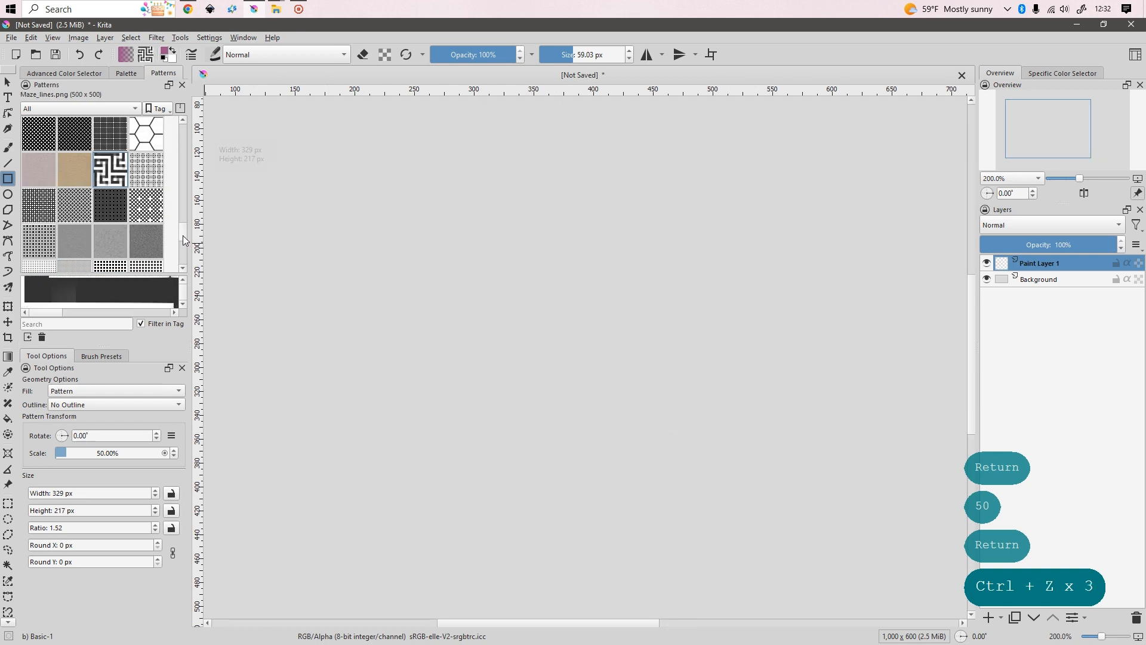
Bring back the Advanced Color Selector and set the Rectangle tool's fill to Foreground Color
scroll(149, 163, up, 8)
click(64, 73)
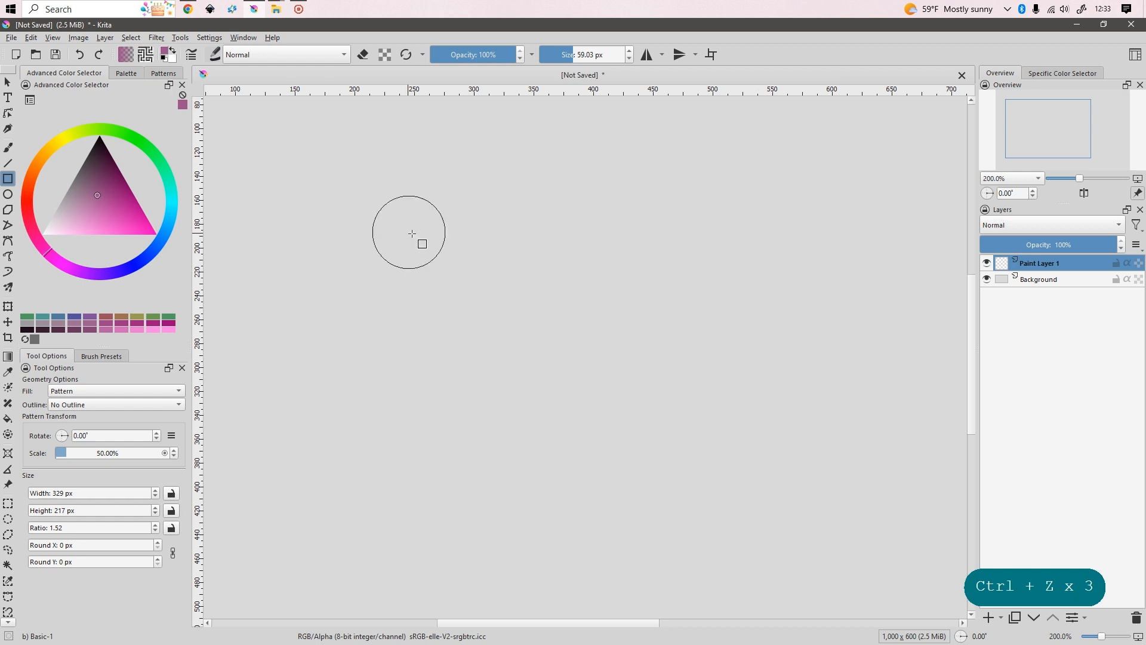
key(1)
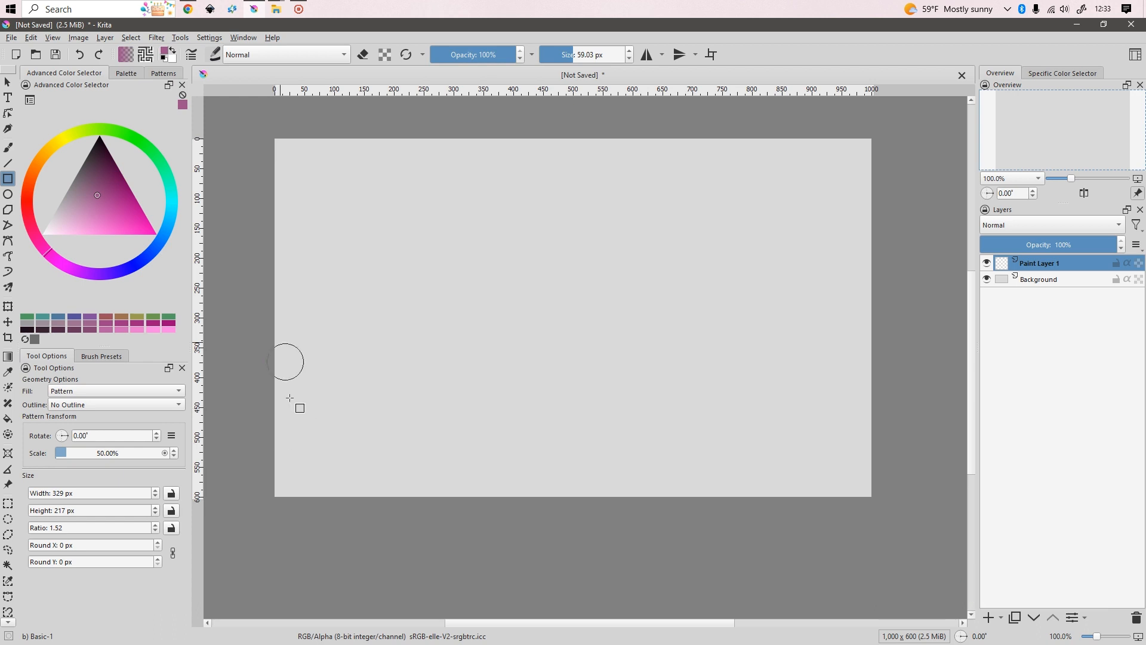
click(99, 391)
click(95, 370)
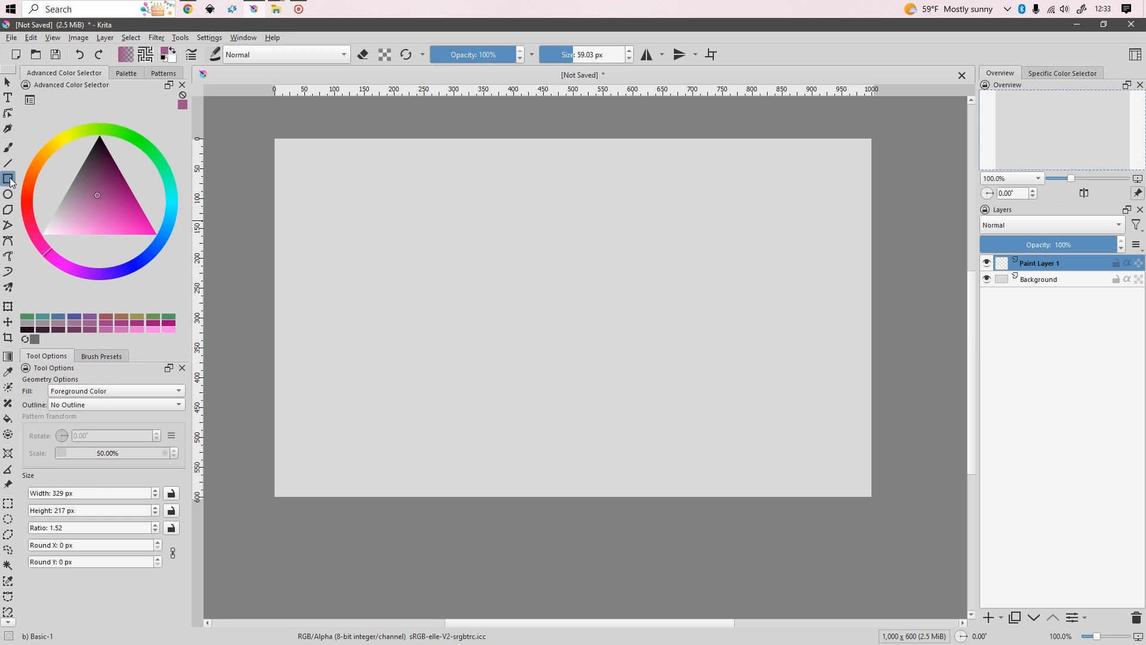
Switch to the Rectangular Selection tool and back to the Rectangle tool
key(ctrl+r)
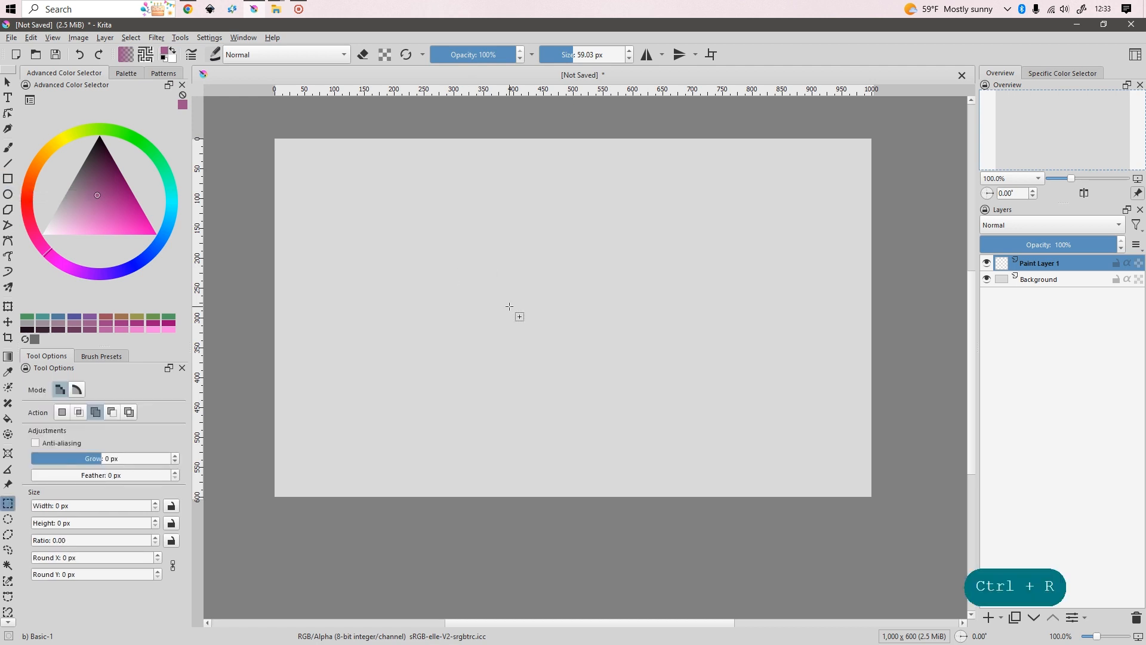
key(r)
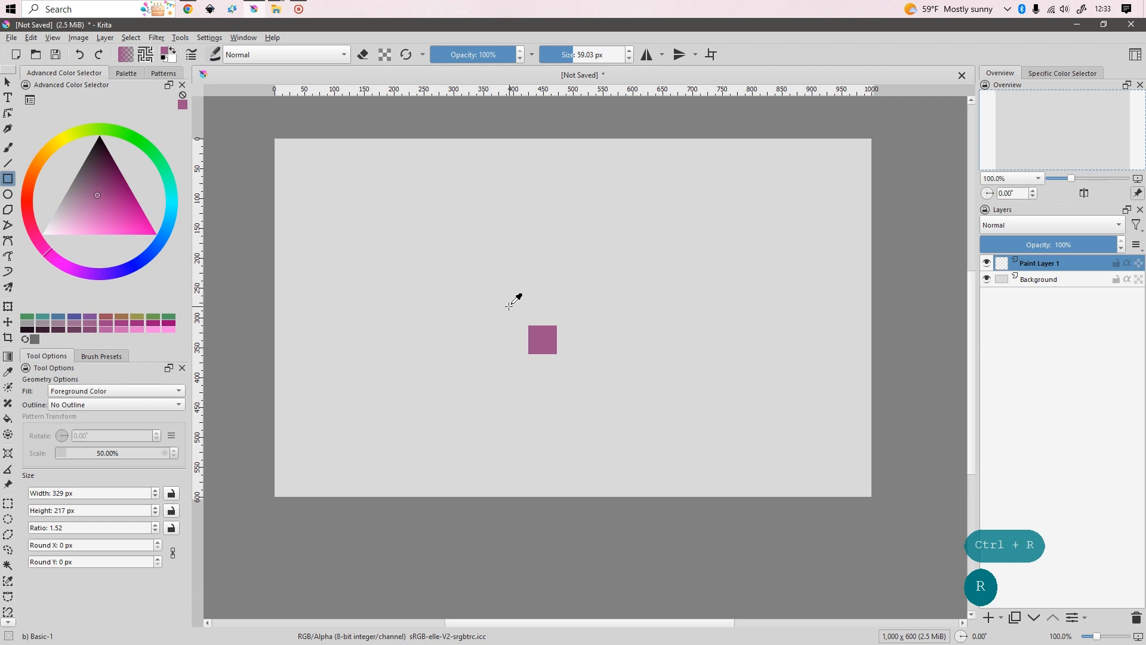
key(ctrl+z)
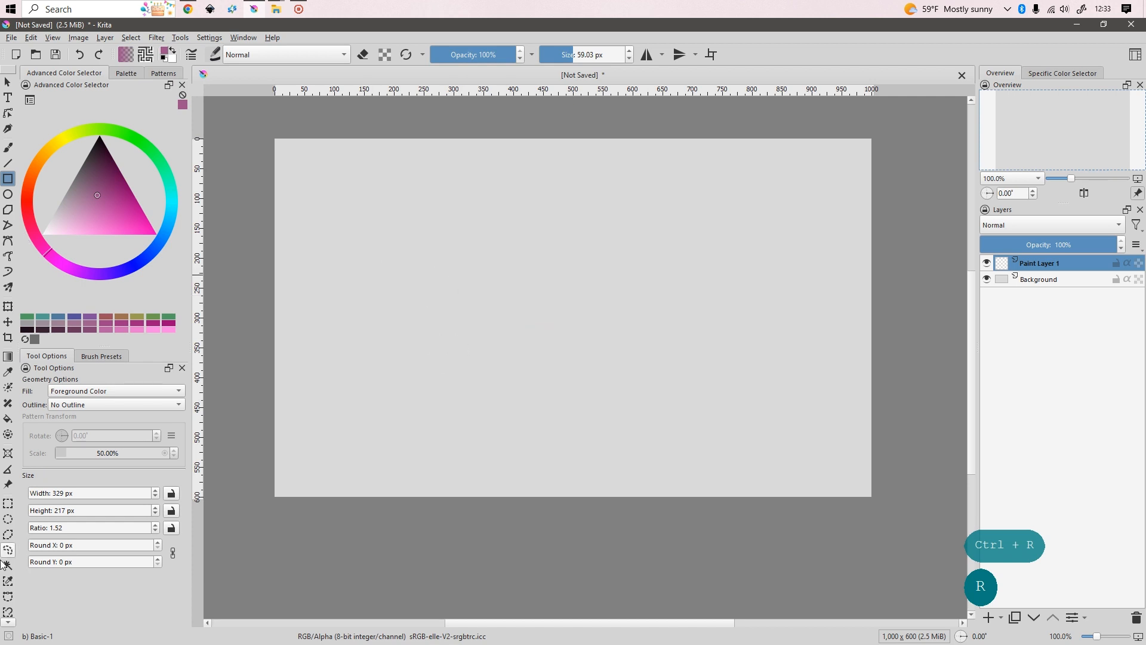
Select the Ellipse tool and set its outline to No Outline and its fill to Foreground Color
click(8, 194)
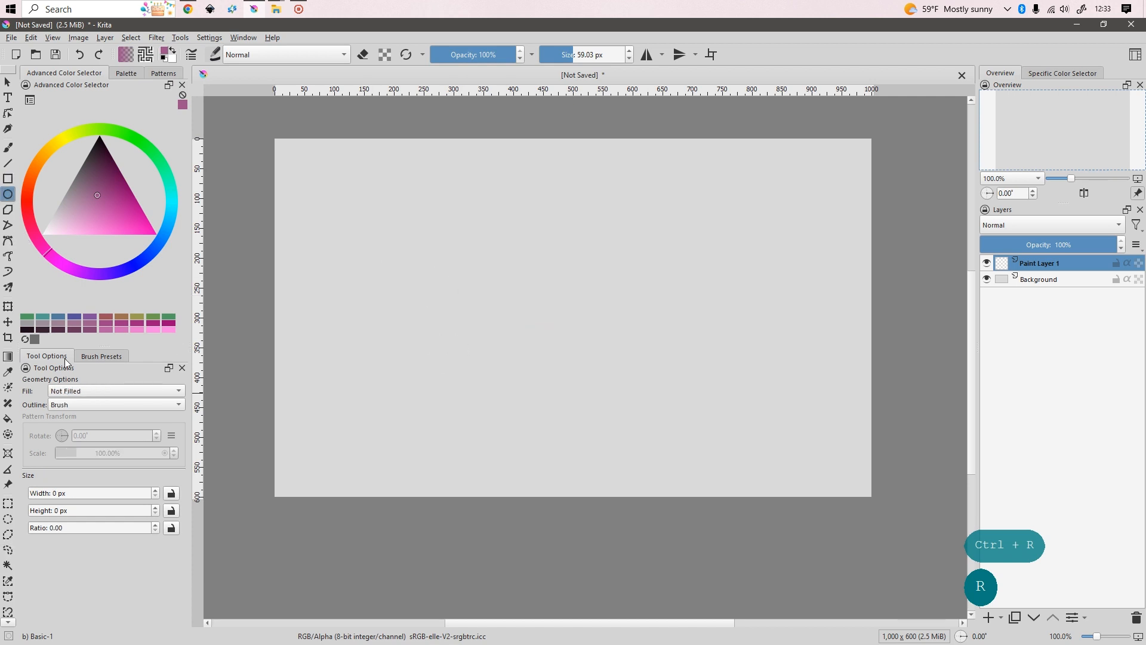
click(81, 405)
click(87, 392)
click(81, 391)
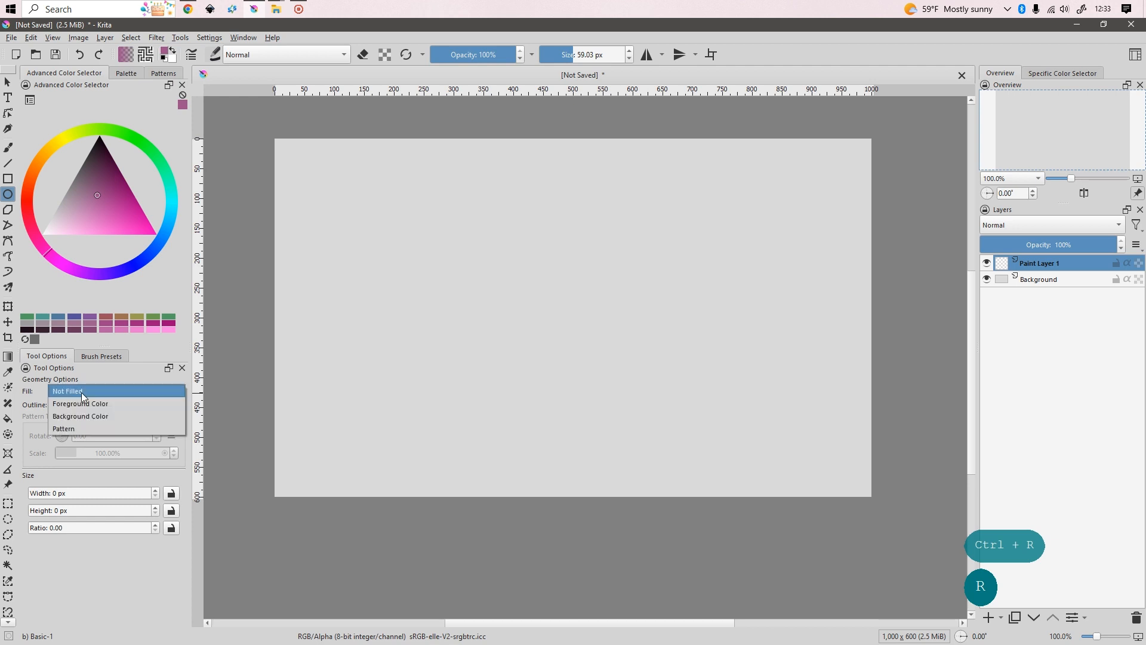
click(81, 403)
Draw three filled ellipses, the first about 486 by 339 px and the last about 589 by 336 px, undoing each one
drag(346, 217, 635, 420)
key(ctrl+z)
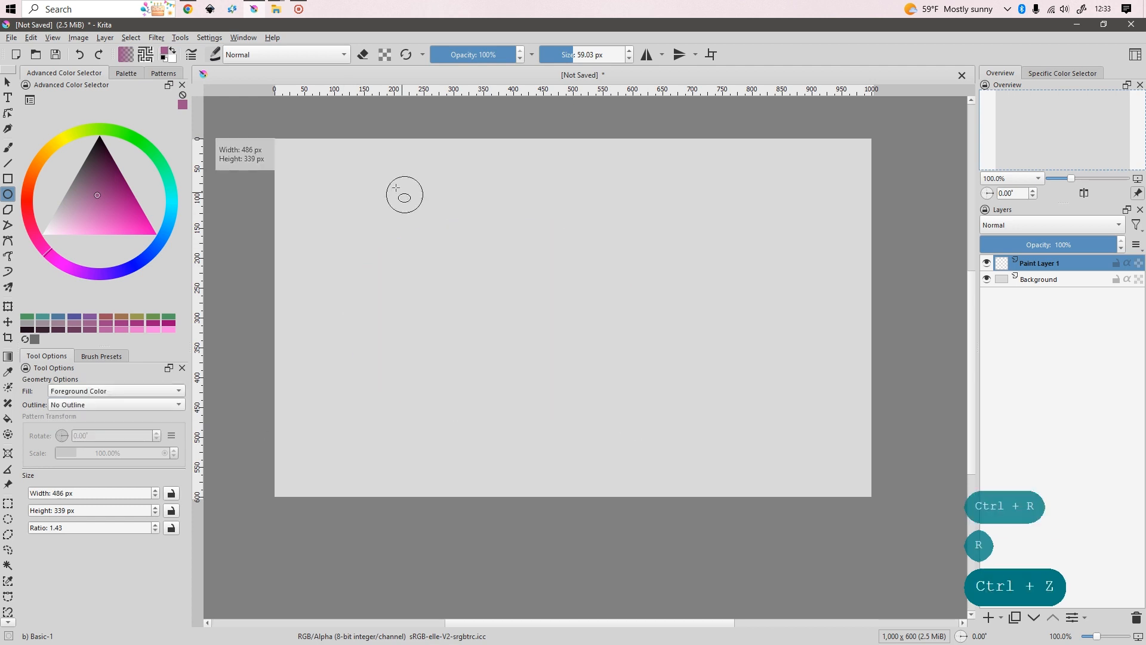
drag(371, 169, 729, 505)
key(ctrl+z)
drag(345, 199, 693, 388)
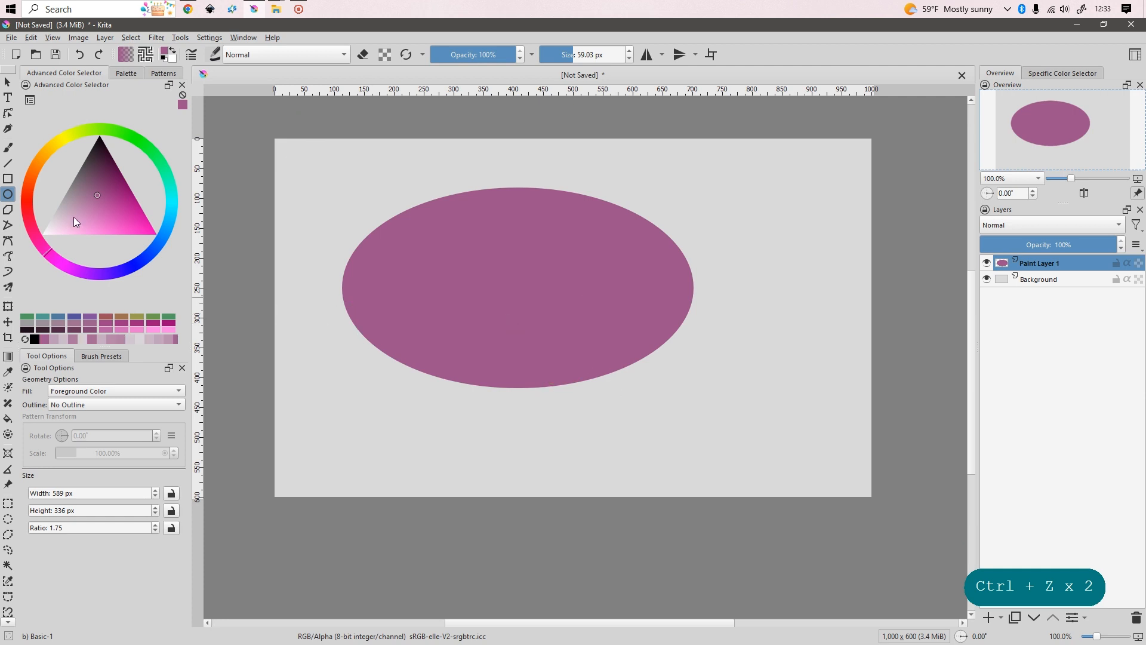
key(ctrl+z)
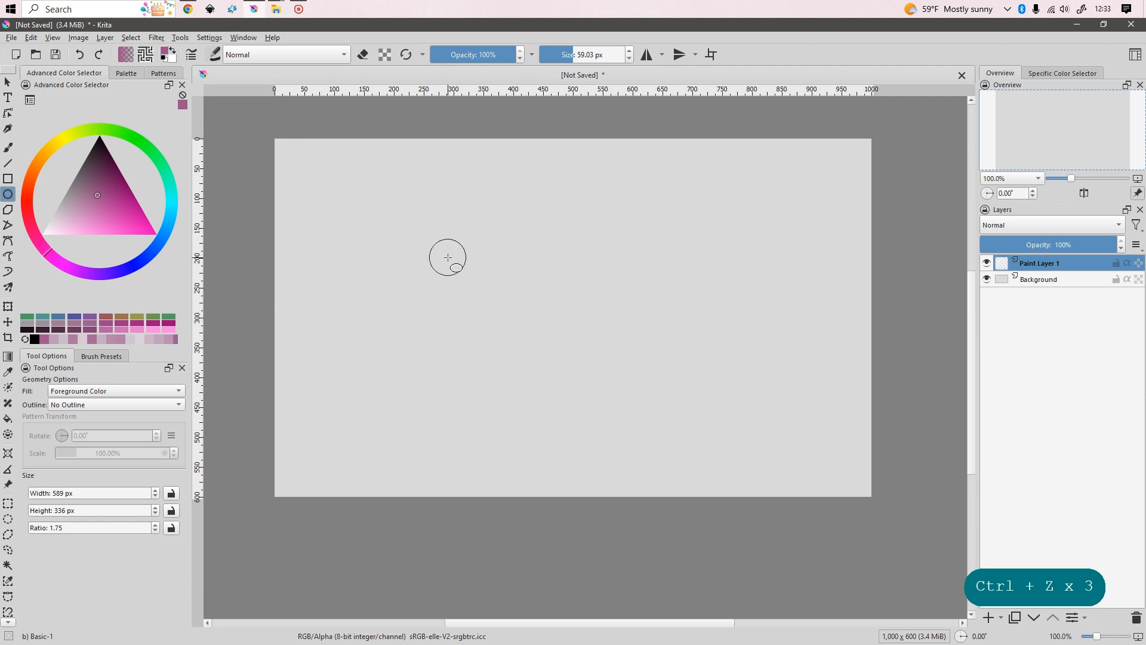
Draw a perfect circle about 451 px across and an overlapping square about 341 px wide, and undo both shapes
click(8, 179)
click(7, 194)
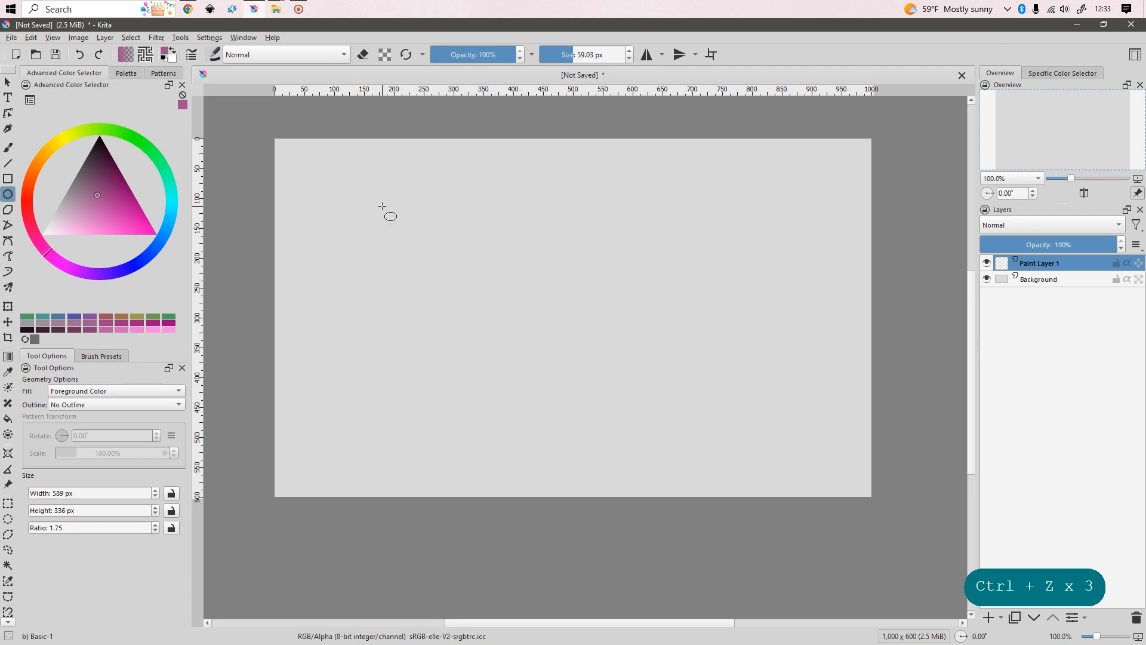
drag(378, 196, 648, 466)
click(8, 178)
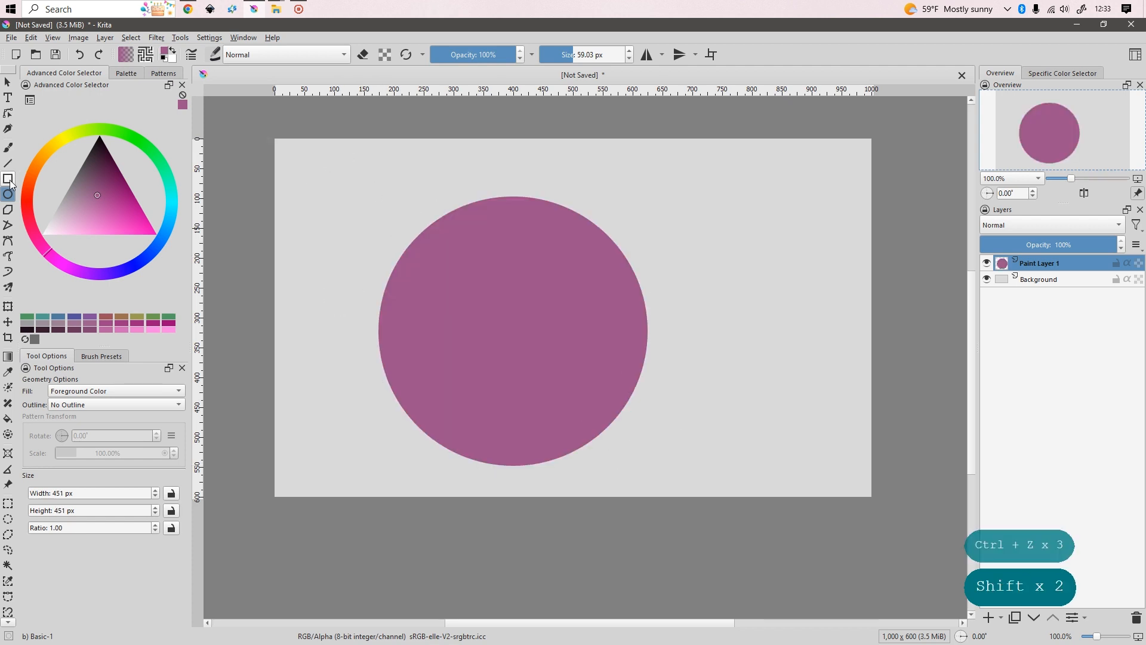
drag(622, 186, 876, 387)
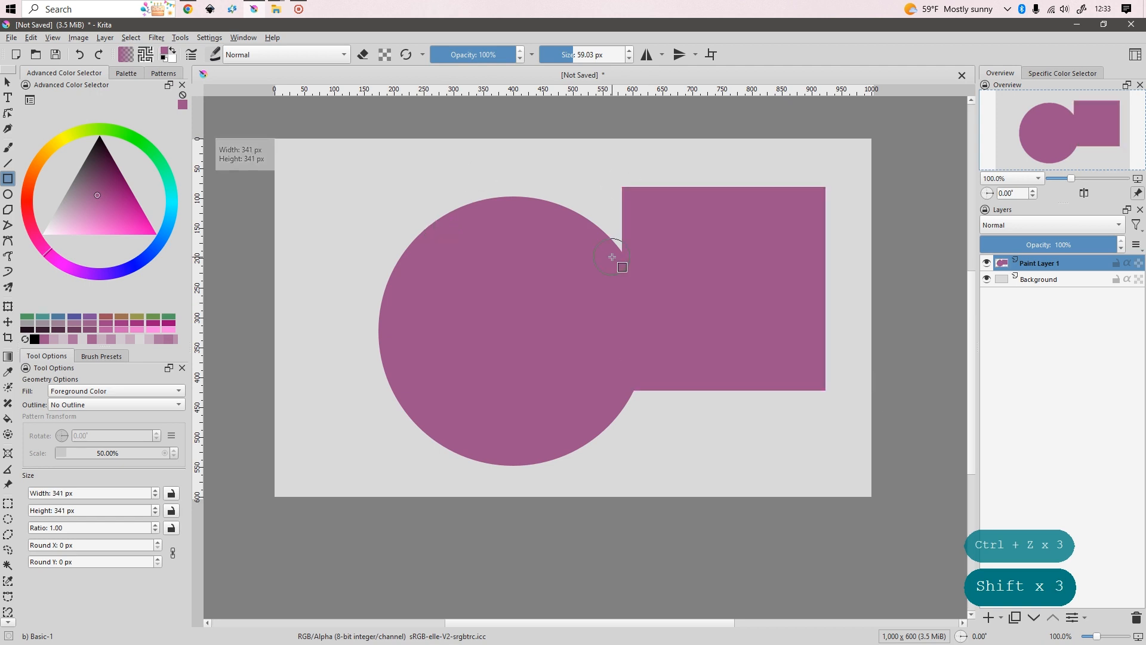
key(ctrl+z)
key(ctrl+z)
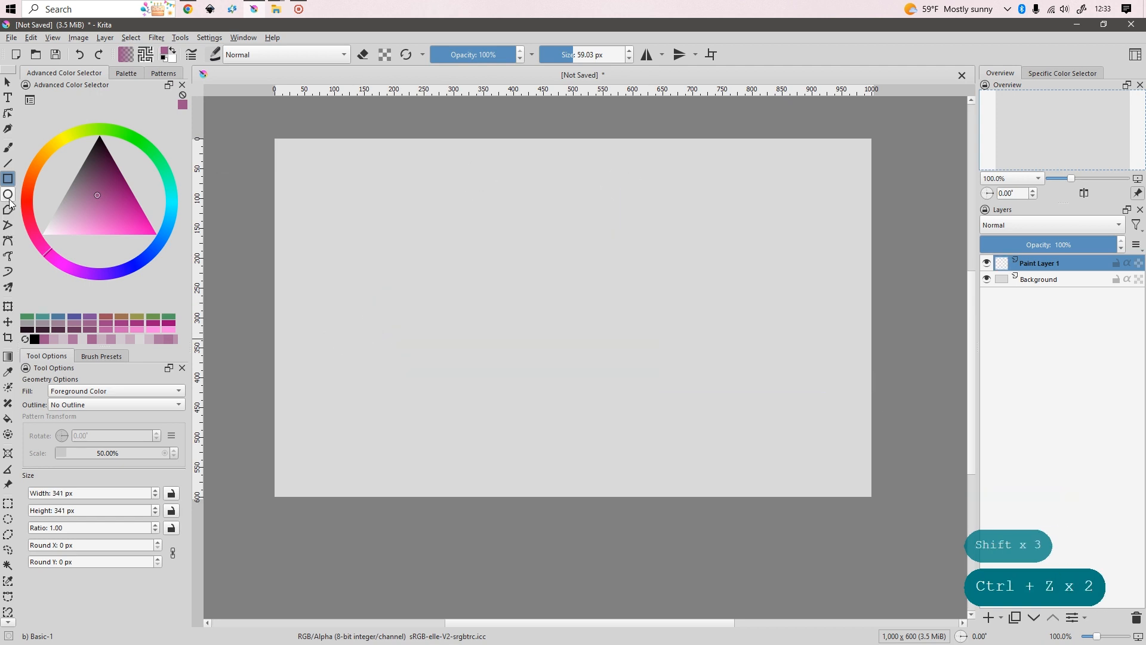
Draw a filled six-cornered polygon with a V-shaped notch in its upper edge using the Polygon tool, and undo it
click(8, 209)
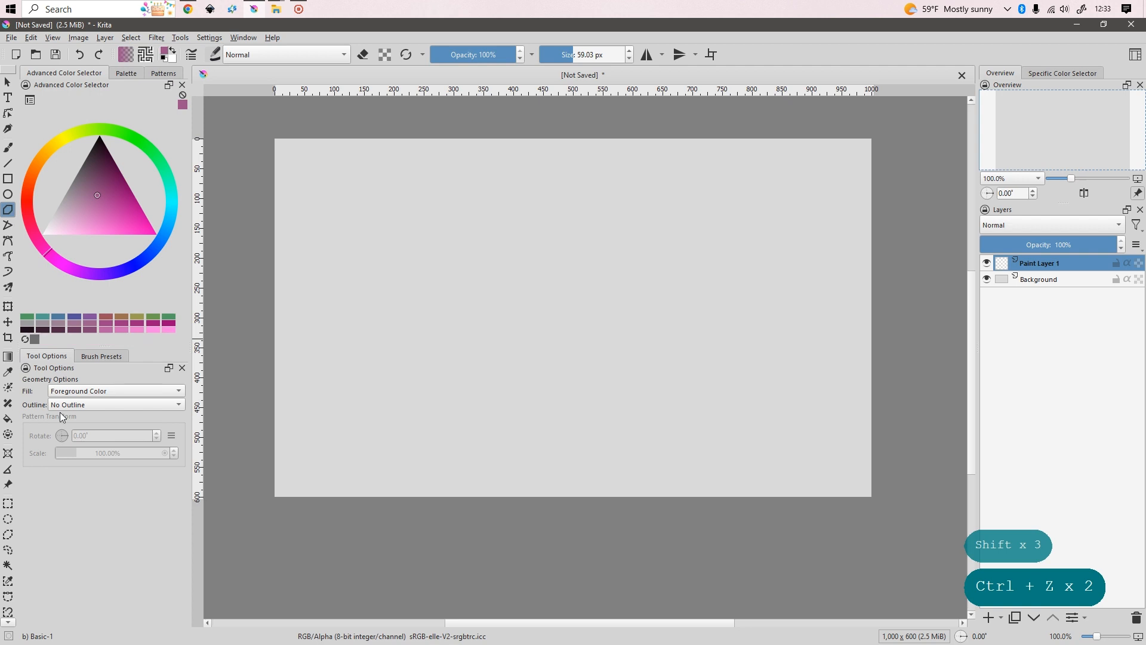
click(478, 209)
click(466, 373)
click(739, 396)
click(836, 241)
click(629, 288)
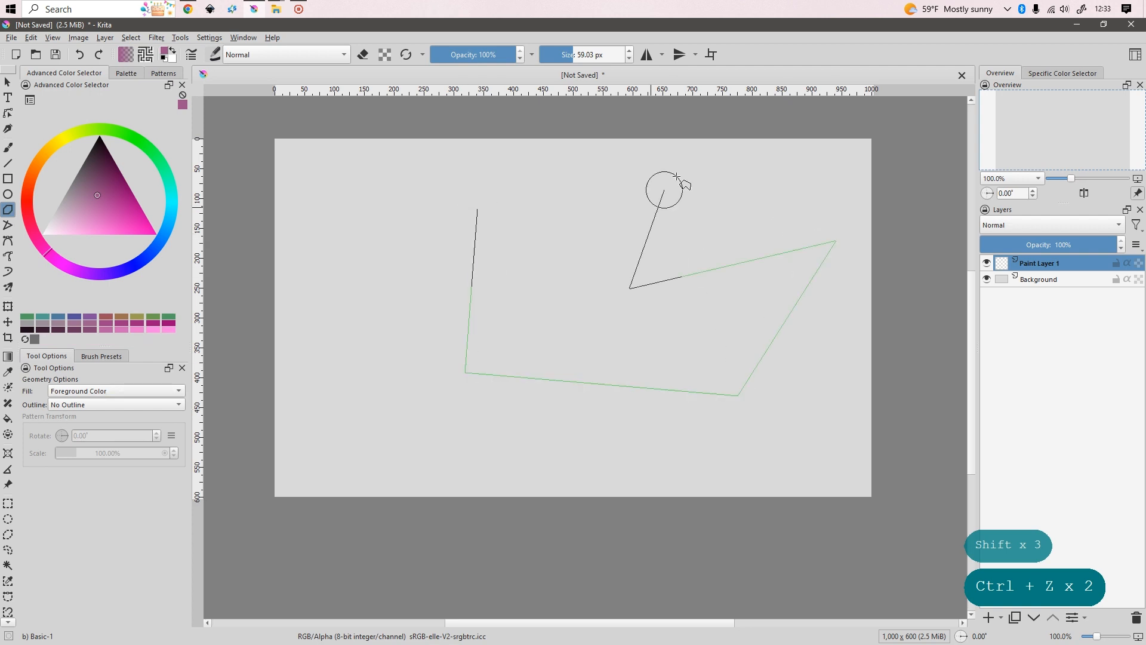
click(681, 170)
click(477, 209)
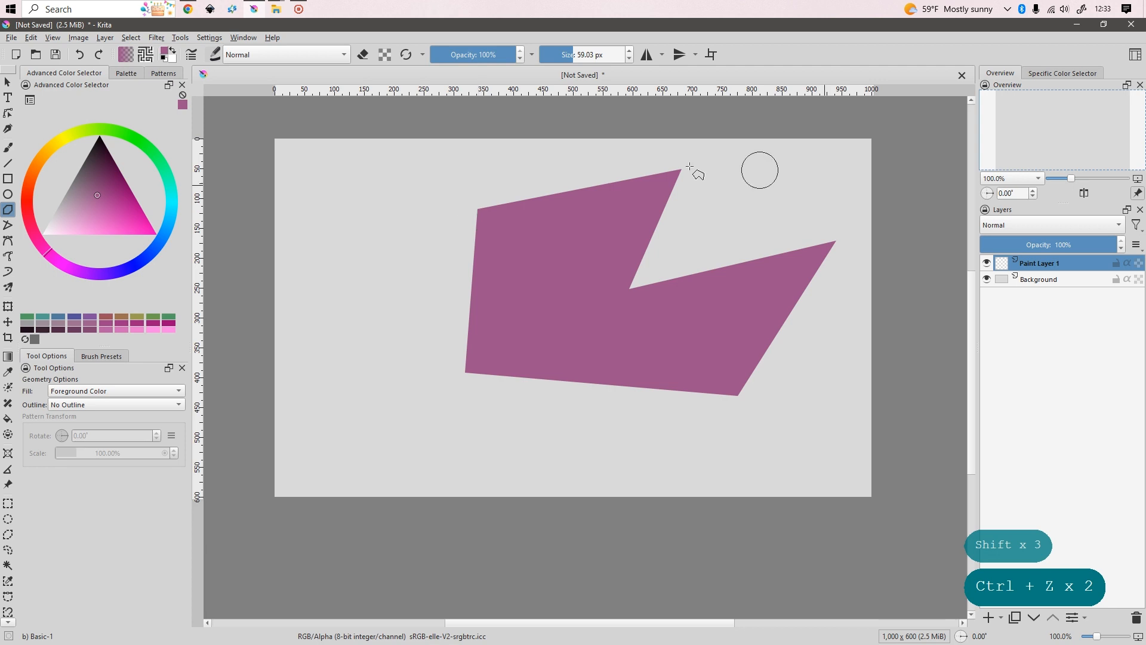
key(ctrl+z)
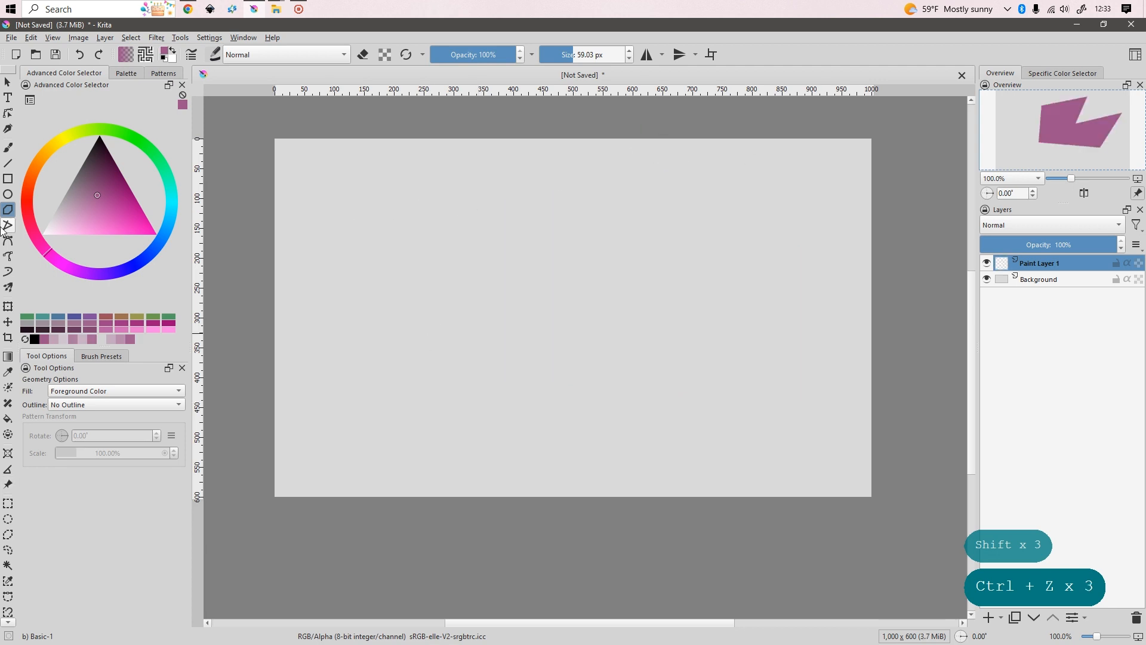
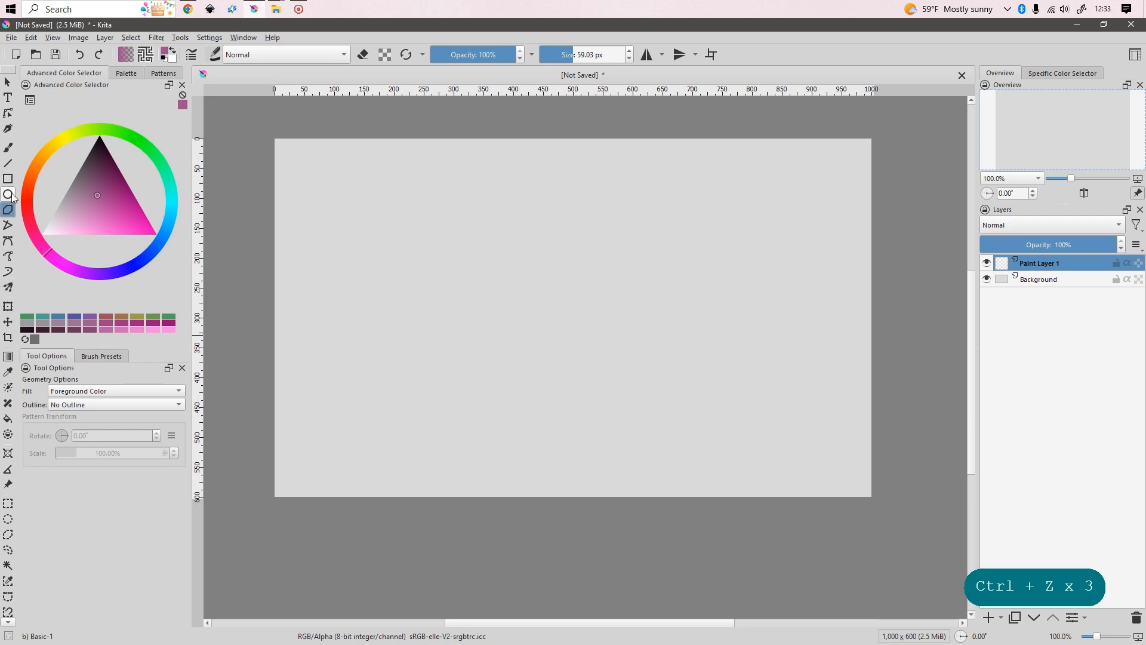
Switch from the Transform tool to the freehand brush, paint a test stroke on the canvas, and undo it
click(7, 308)
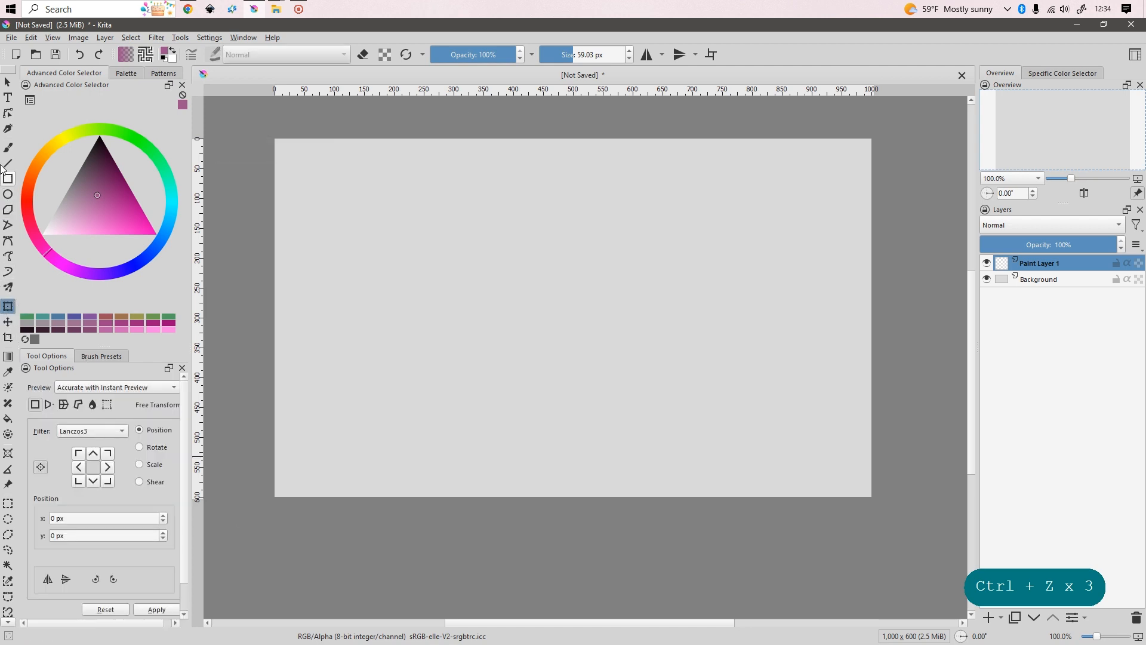
key(b)
mouse_move(555, 177)
mouse_down()
mouse_move(450, 226)
mouse_move(463, 268)
mouse_move(597, 334)
mouse_move(499, 416)
mouse_up()
key(ctrl+z)
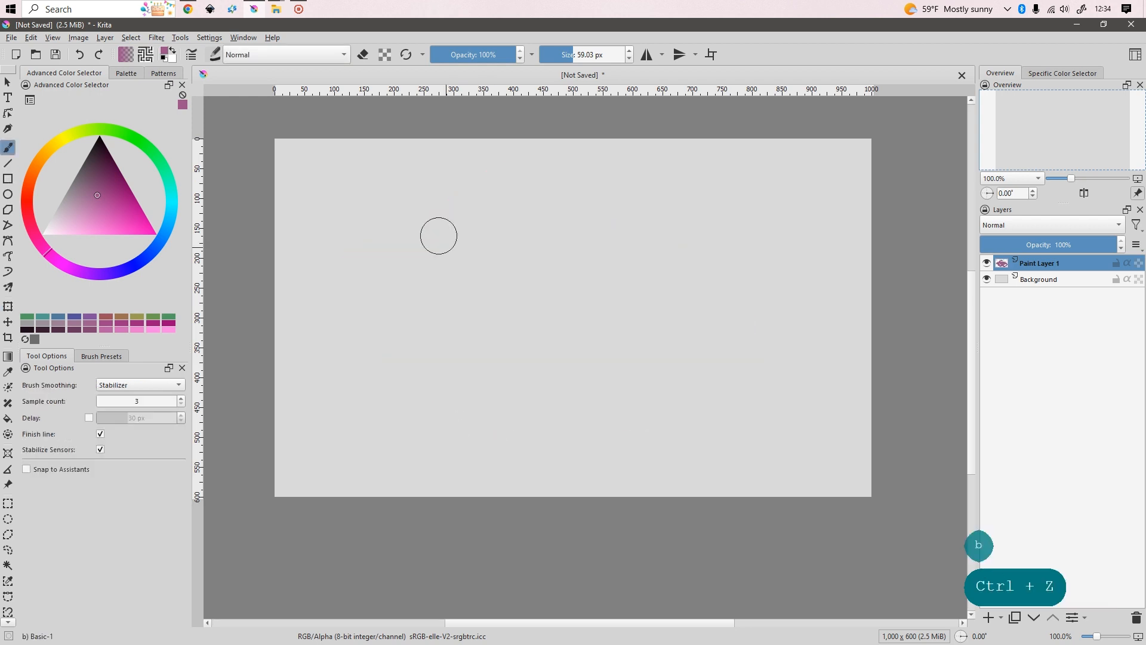
Paint a thick M-shaped stroke on Paint Layer 1, move it slightly down with the Transform tool, and widen the tool options area
mouse_move(438, 236)
mouse_down()
mouse_move(601, 199)
mouse_move(652, 274)
mouse_up()
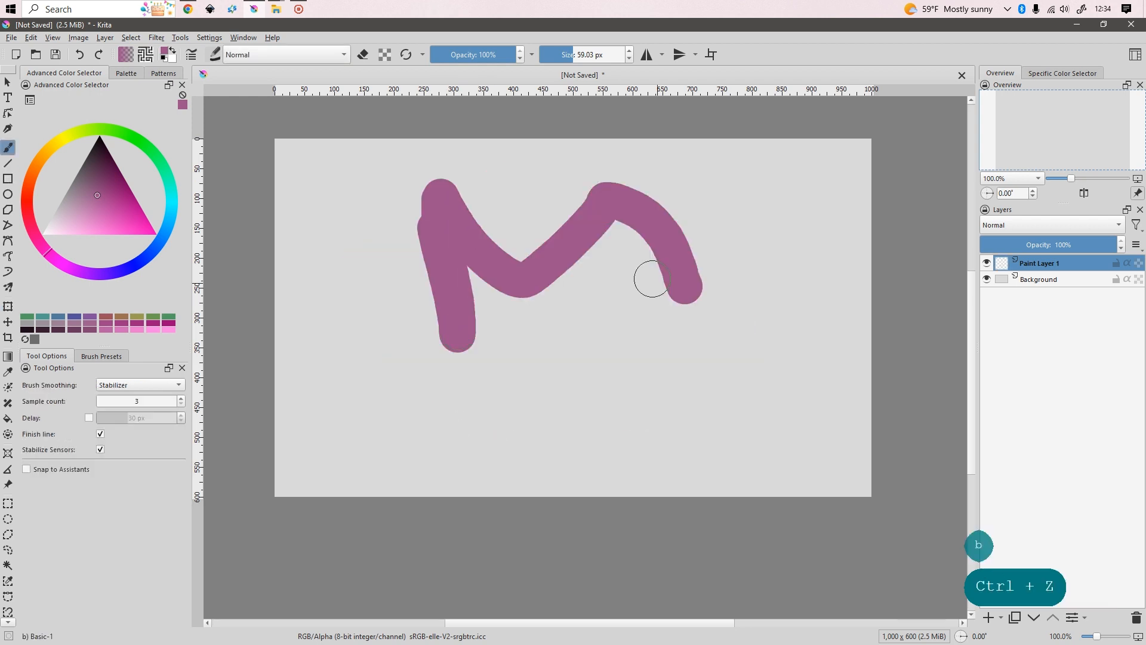
click(8, 307)
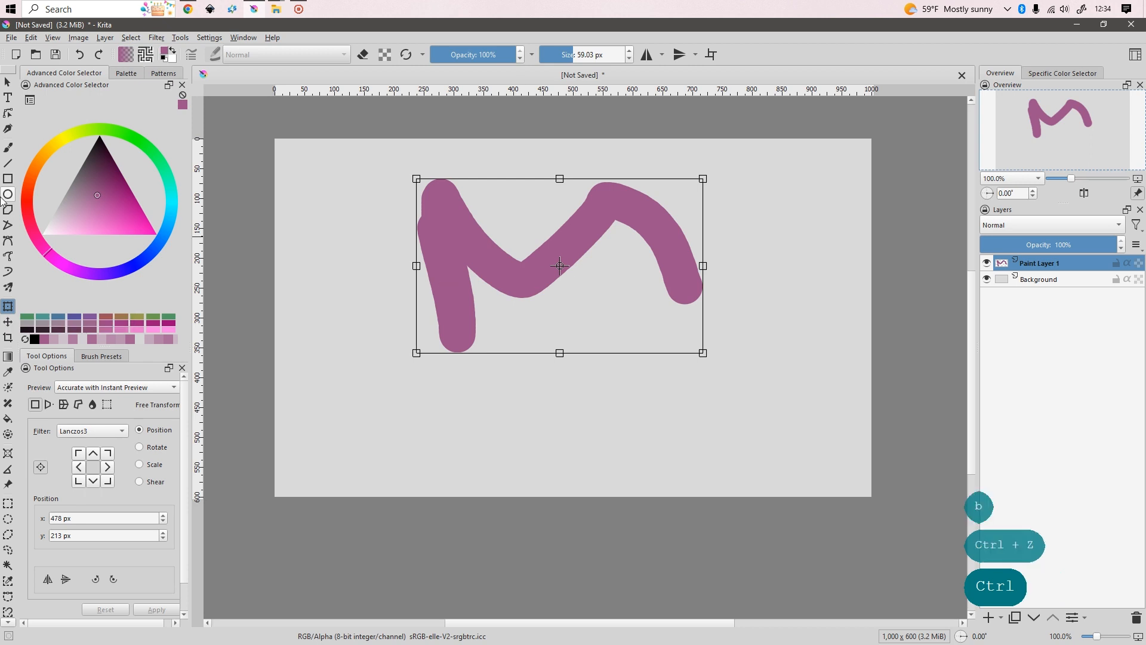
key(ctrl+t)
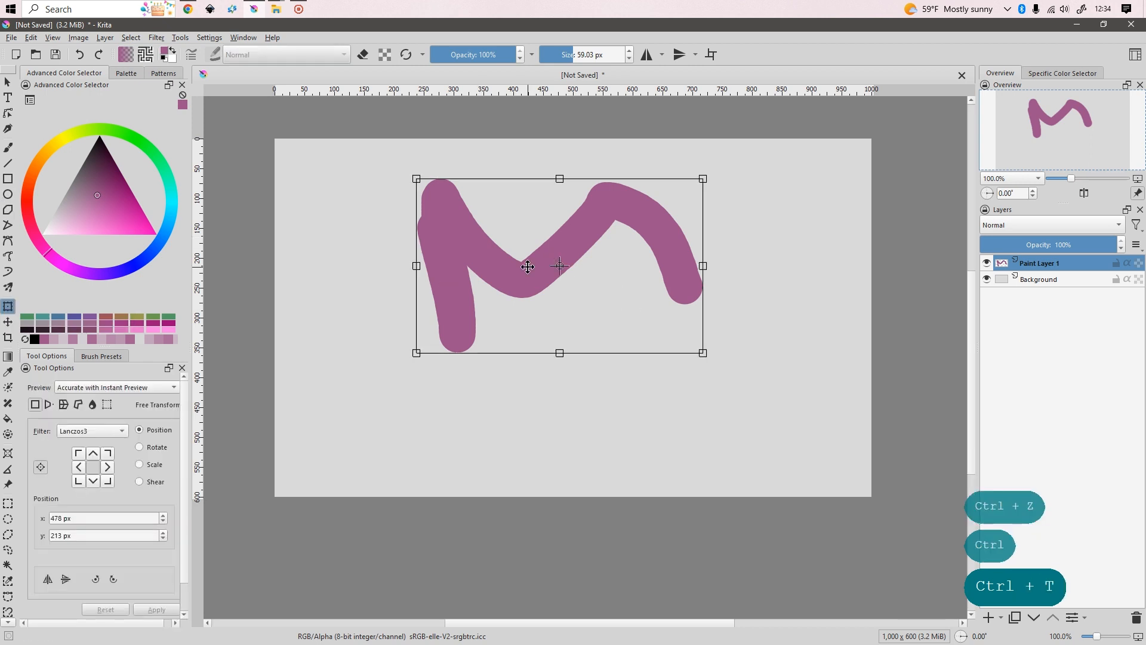
mouse_move(528, 267)
mouse_down()
mouse_move(547, 308)
mouse_move(530, 307)
mouse_up()
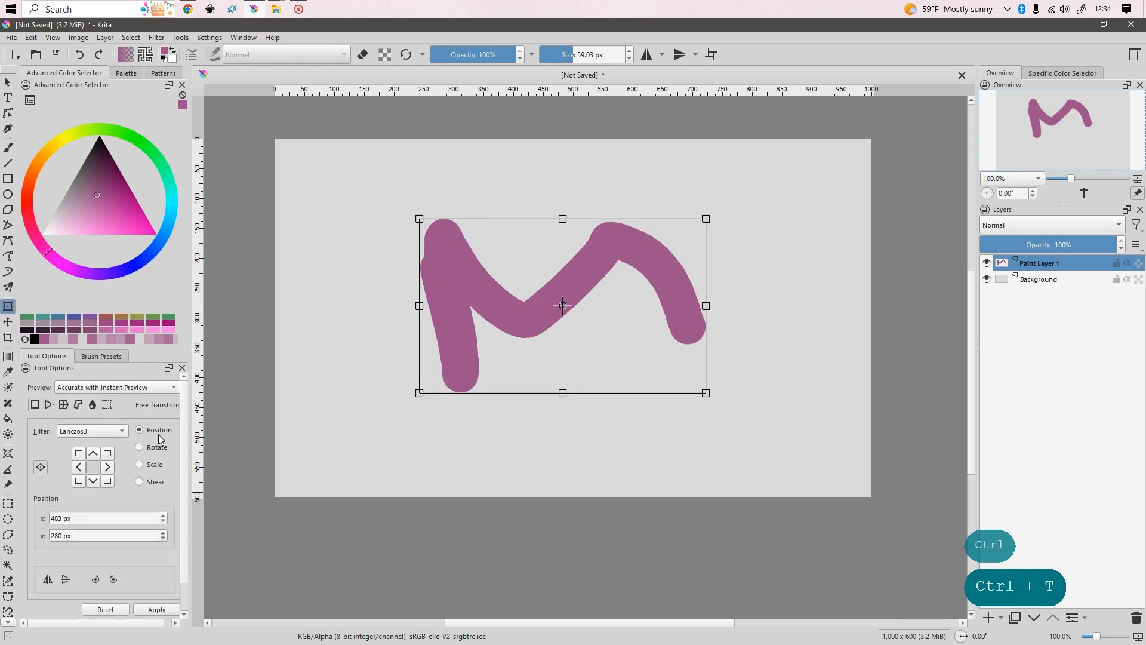
drag(188, 442, 204, 441)
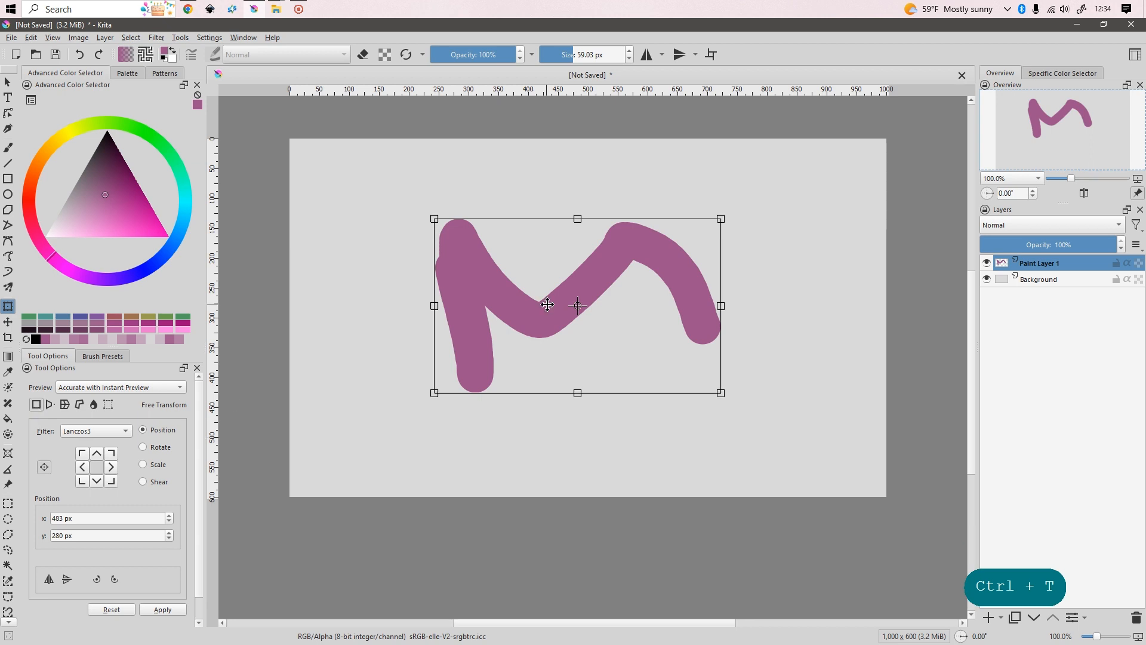
Look through the Rotate, Scale and Shear settings of the free transform, ending on Scale
click(160, 448)
click(157, 465)
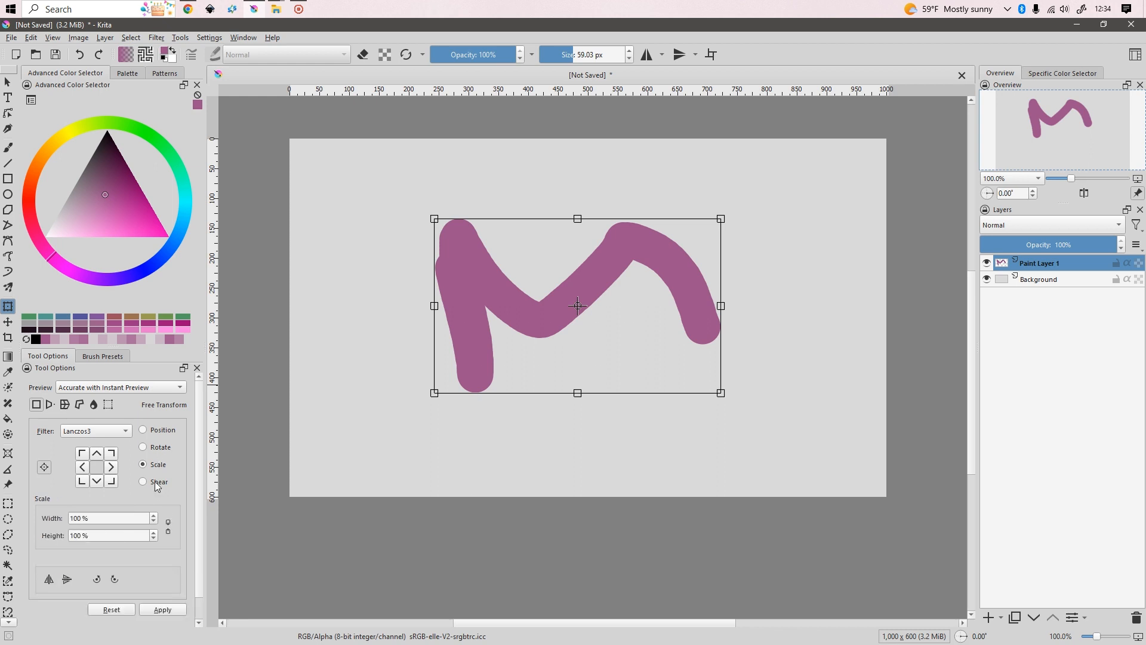
click(155, 481)
click(154, 466)
Try enlarging the stroke twice from its upper-left corner handle, undoing each attempt
mouse_move(434, 220)
mouse_down()
mouse_move(310, 169)
mouse_move(428, 197)
mouse_move(402, 240)
mouse_move(421, 222)
mouse_up()
key(ctrl+z)
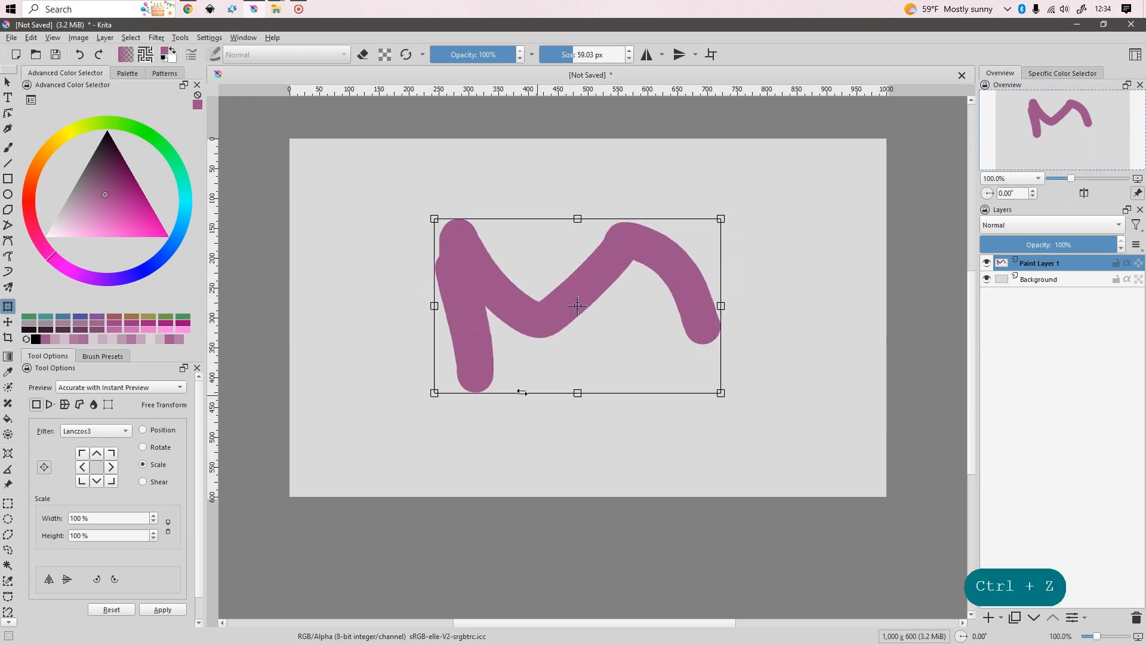
drag(433, 220, 401, 197)
key(ctrl+z)
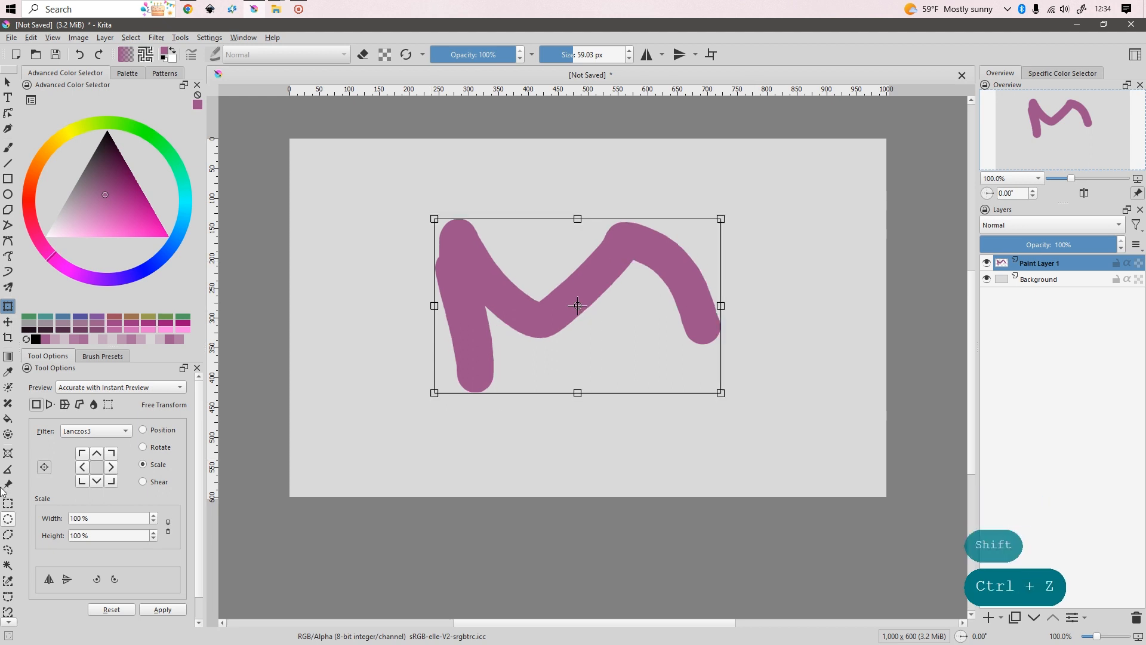
Scale the stroke to 50 % width and 50 % height
click(102, 523)
text(50)
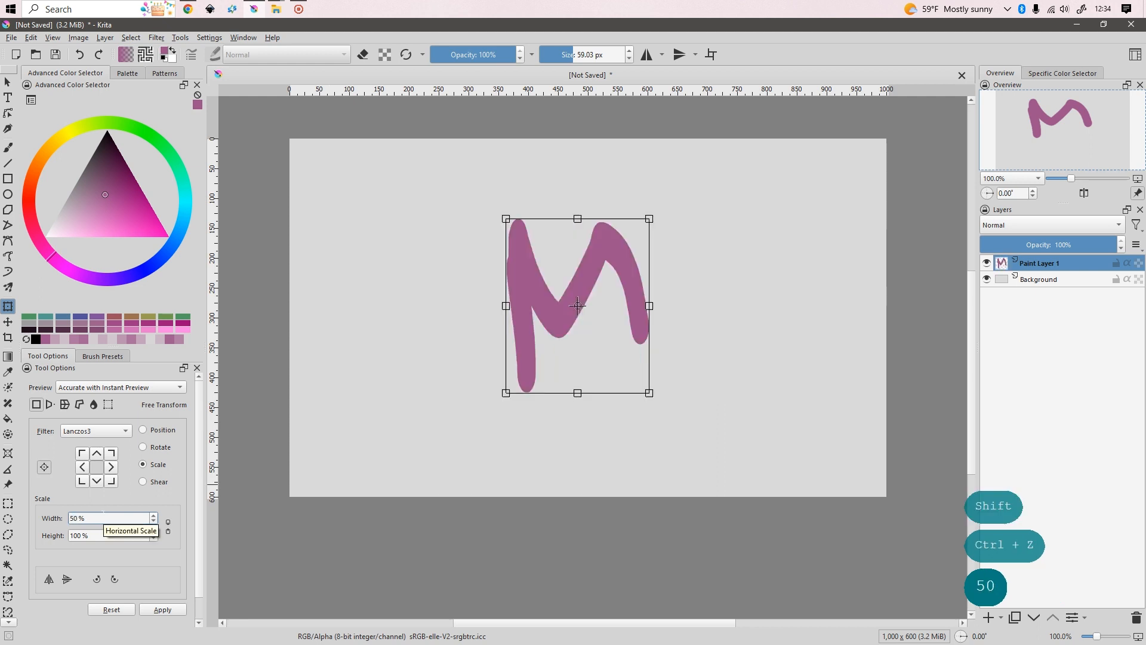
key(Tab)
text(50)
click(102, 518)
click(118, 535)
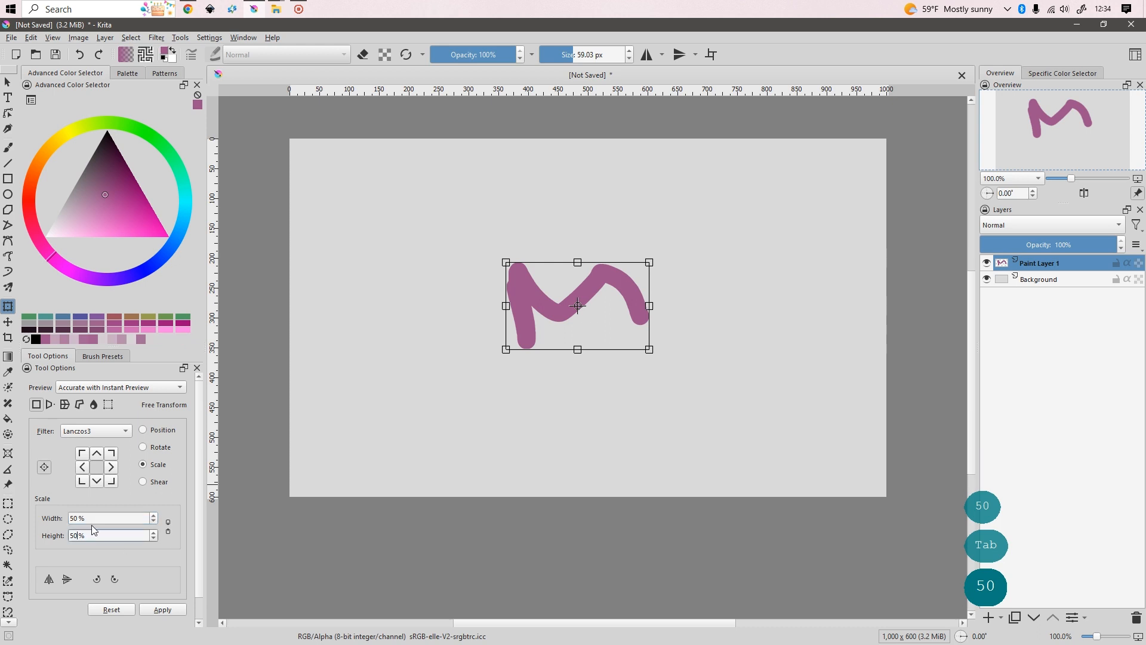
With width and height linked, scale the stroke to 70 % and freehand to about 95 %, and restore it to 100 %
click(170, 526)
text(70)
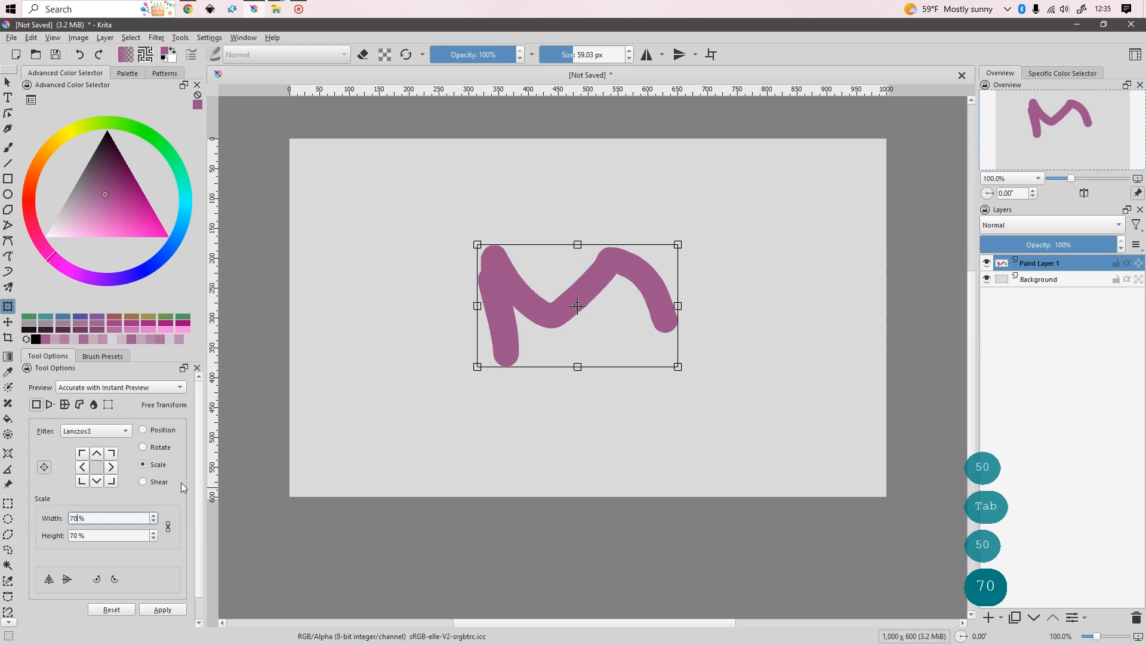
drag(579, 362, 599, 392)
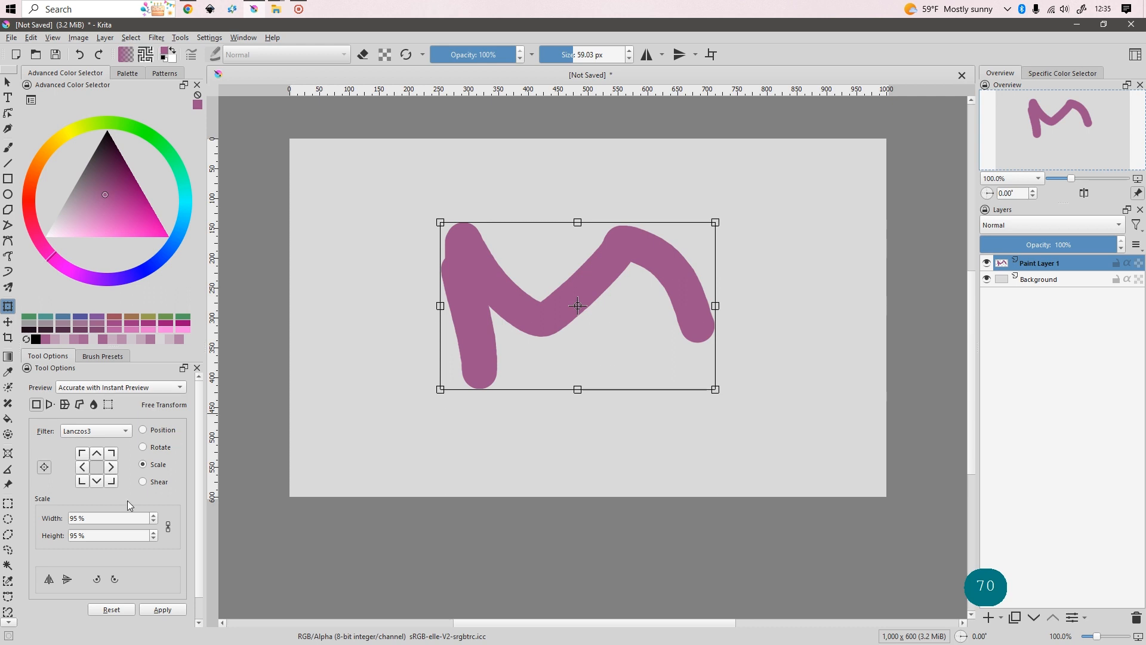
drag(114, 517, 10, 518)
text(100)
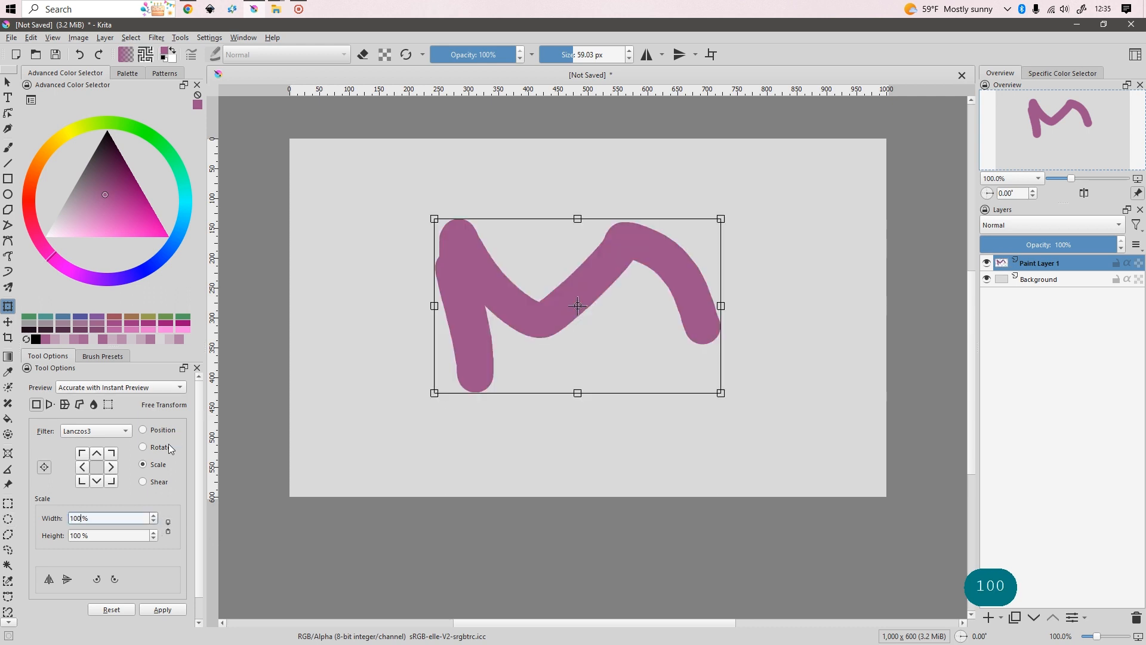
Switch the transform to Position and move the stroke so its centre sits at x 550 px, y 260 px
click(154, 432)
mouse_move(559, 317)
mouse_down()
mouse_move(503, 302)
mouse_move(604, 292)
mouse_up()
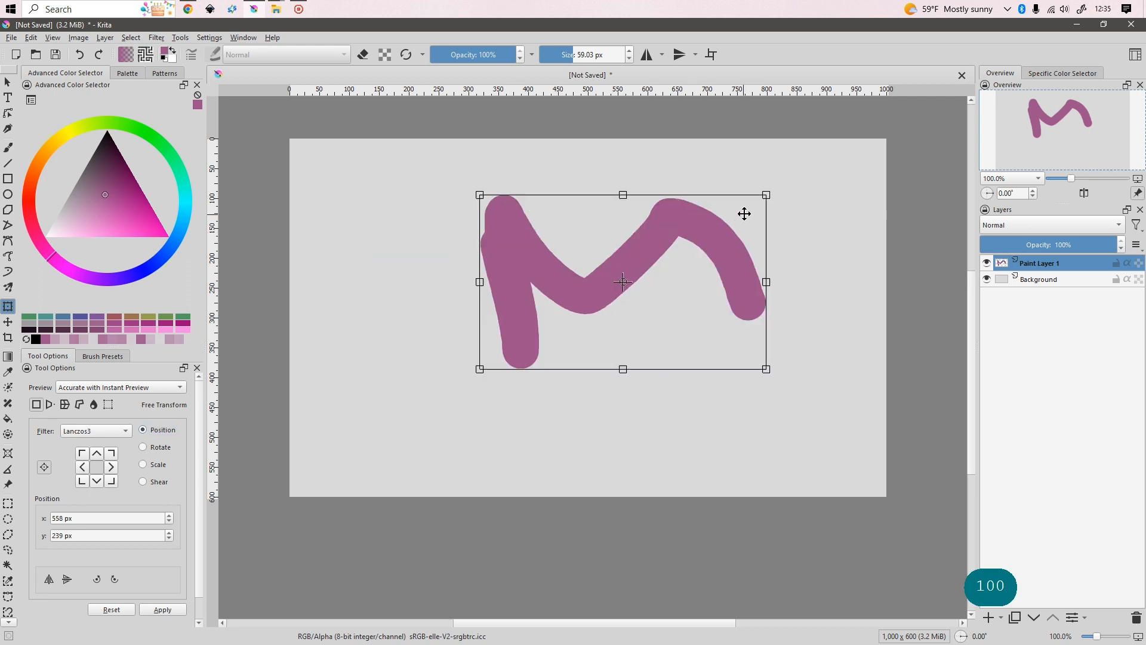
mouse_move(745, 215)
mouse_down()
mouse_move(701, 274)
mouse_move(750, 277)
mouse_move(701, 266)
mouse_move(758, 202)
mouse_move(709, 197)
mouse_up()
drag(726, 234, 737, 240)
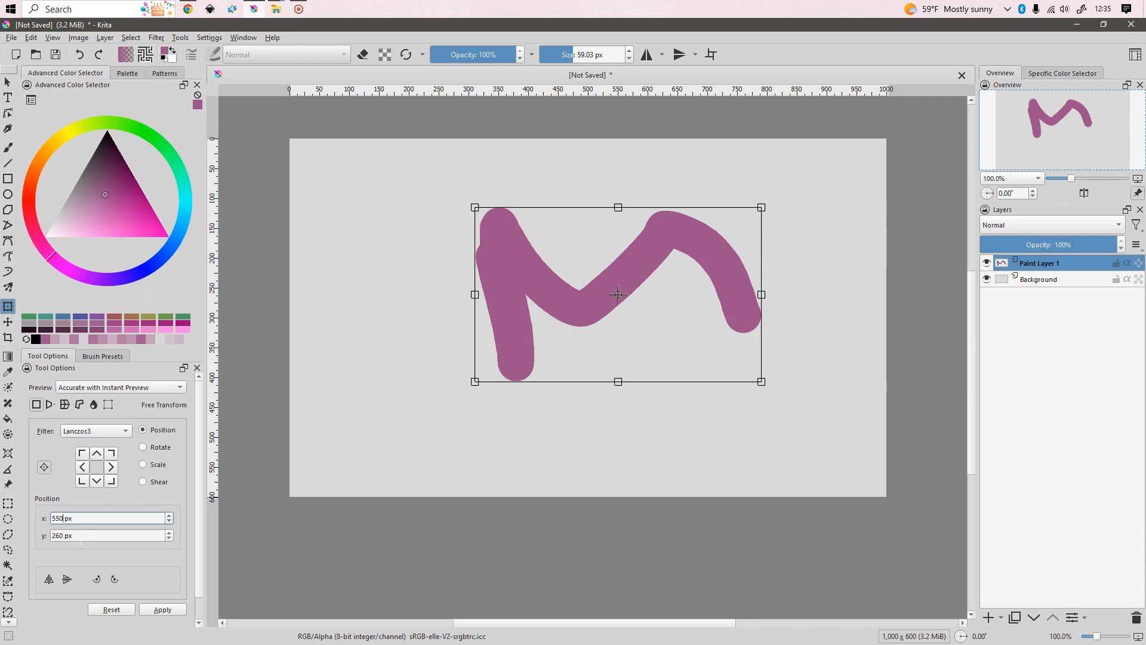
click(63, 535)
scroll(597, 287, up, 9)
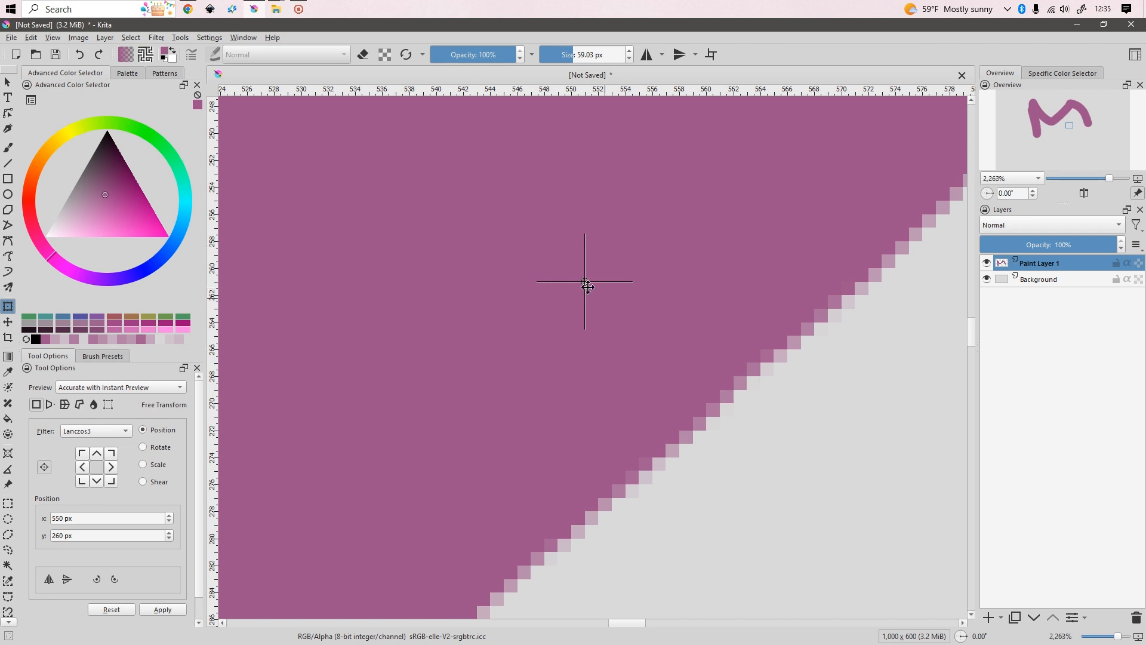
scroll(586, 281, down, 9)
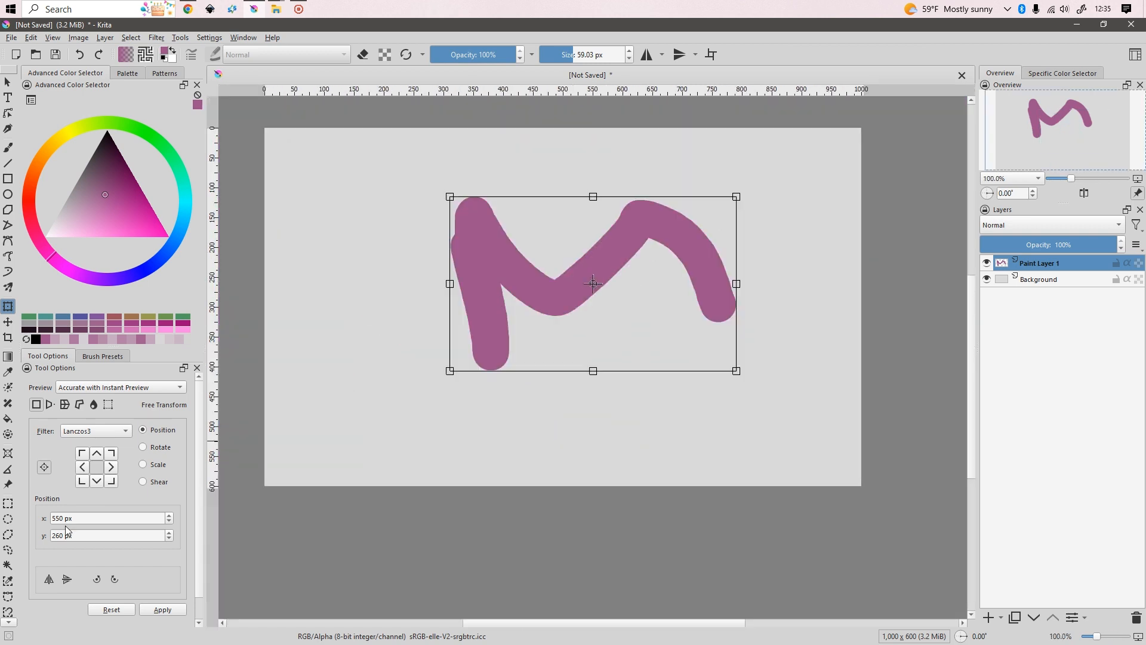
Set the stroke's horizontal position to 512 px
drag(65, 518, 42, 517)
text(512)
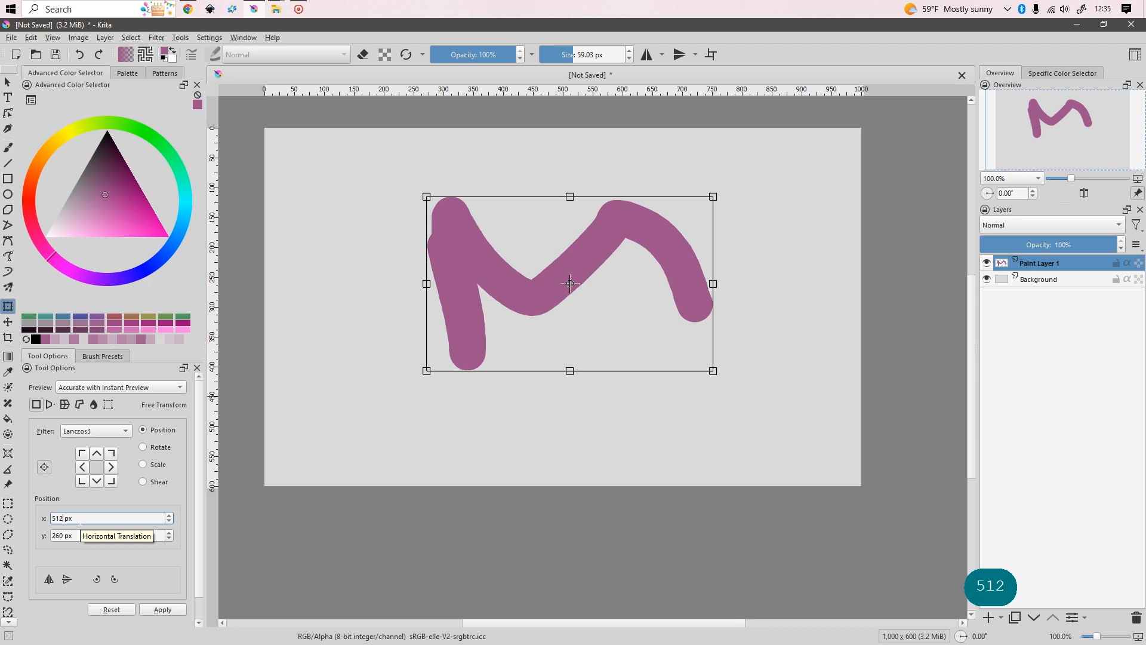
key(Return)
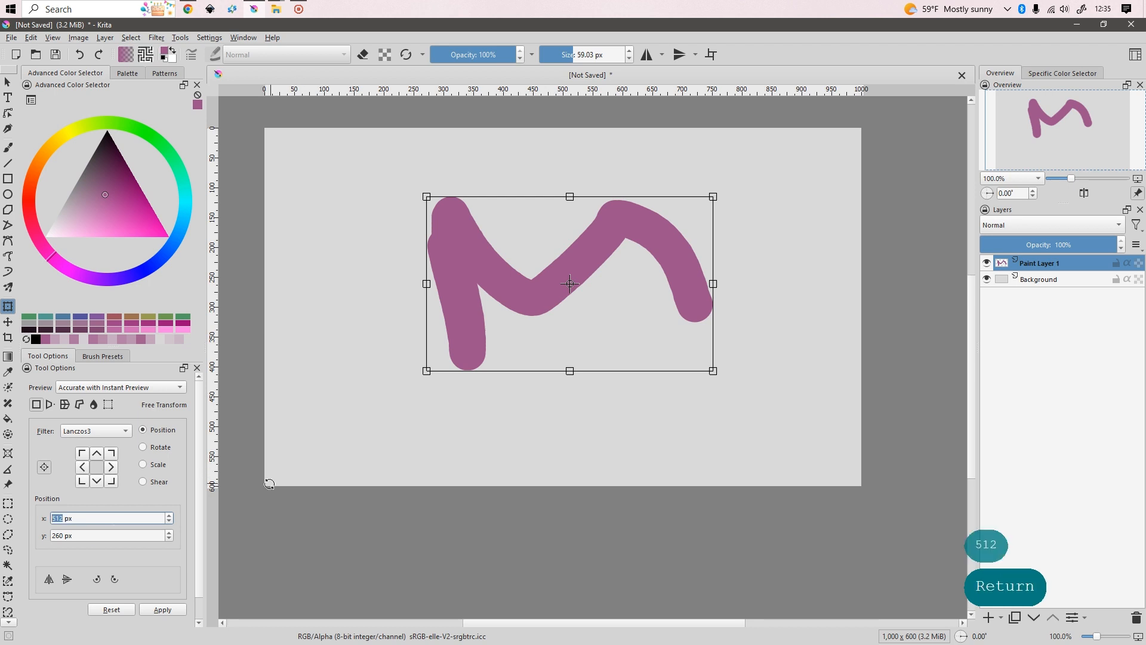
Centre the stroke on the canvas by setting its position to x 500 px and y 300 px
scroll(270, 484, up, 10)
scroll(266, 480, down, 14)
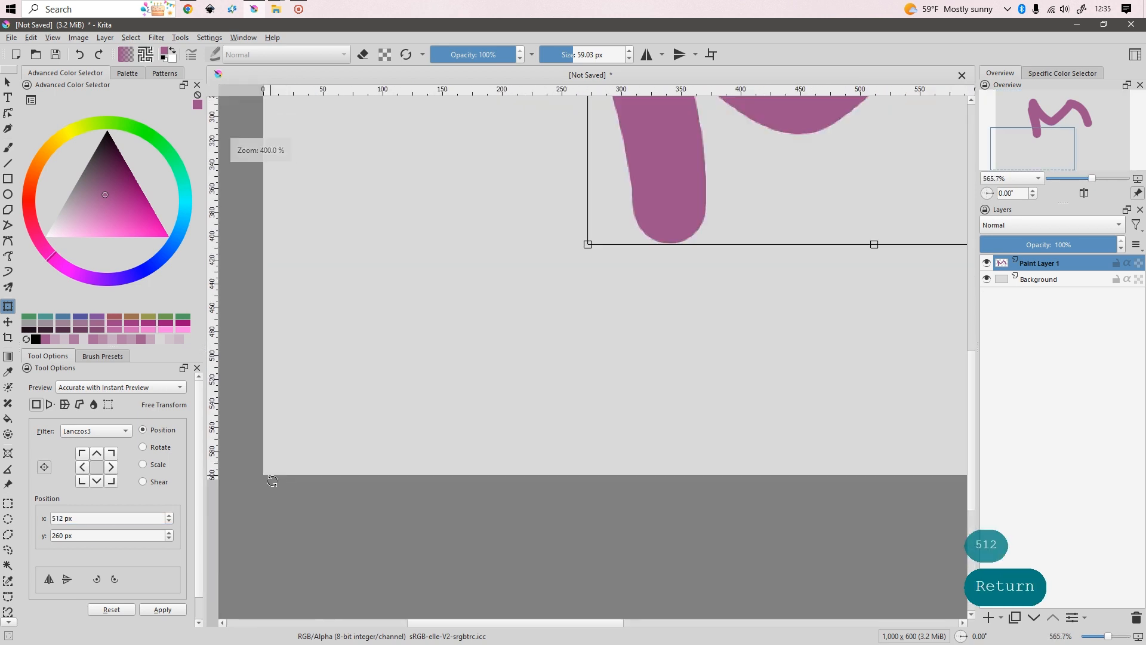
scroll(611, 331, up, 3)
scroll(472, 280, up, 9)
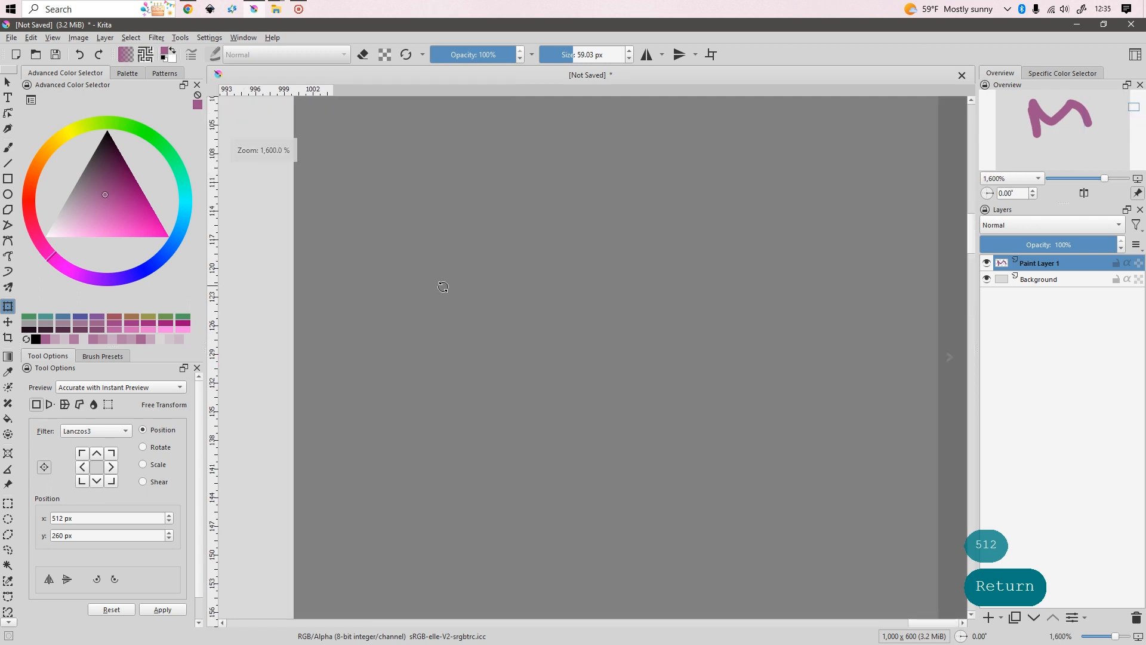
scroll(443, 286, down, 13)
scroll(304, 441, up, 3)
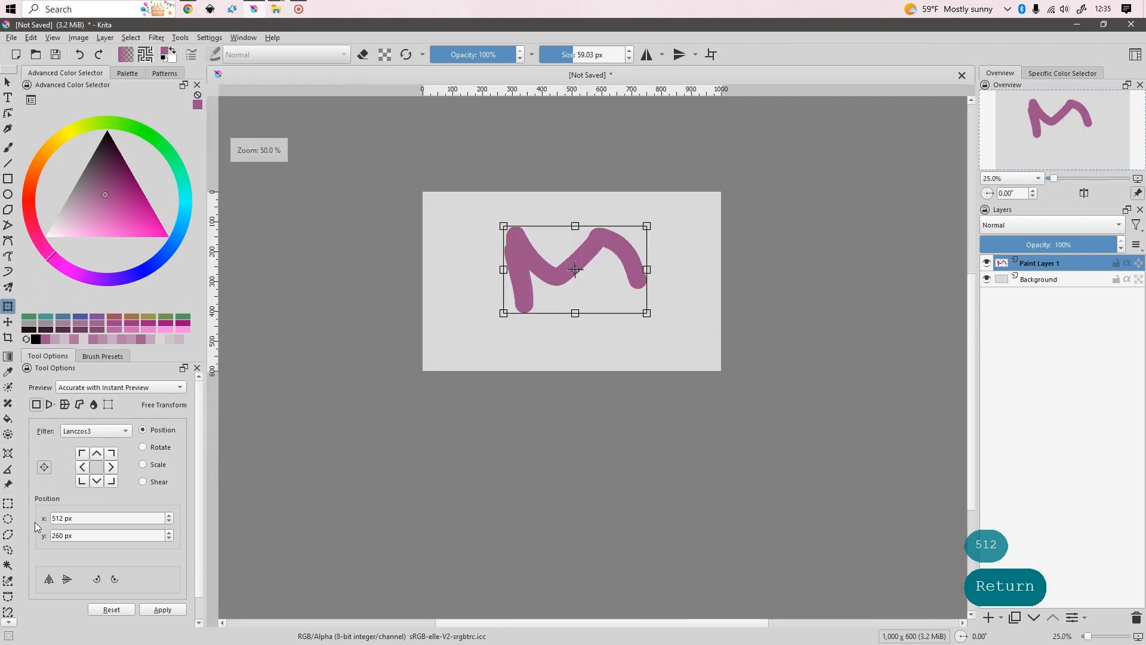
text(500)
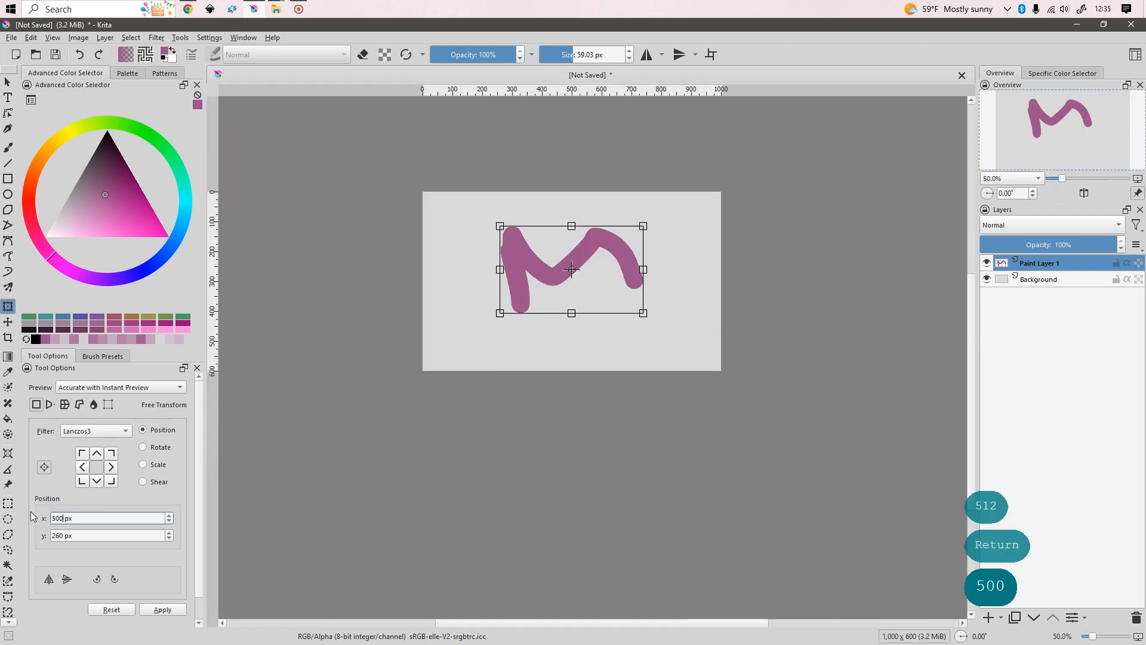
double_click(67, 534)
text(300)
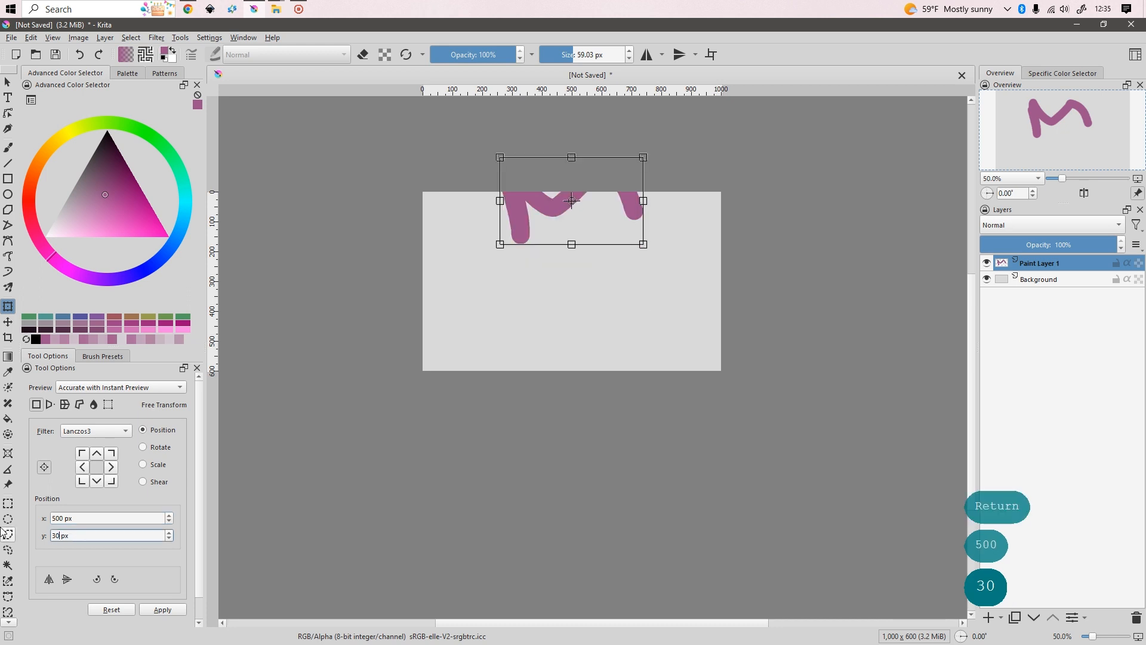
scroll(596, 266, up, 1)
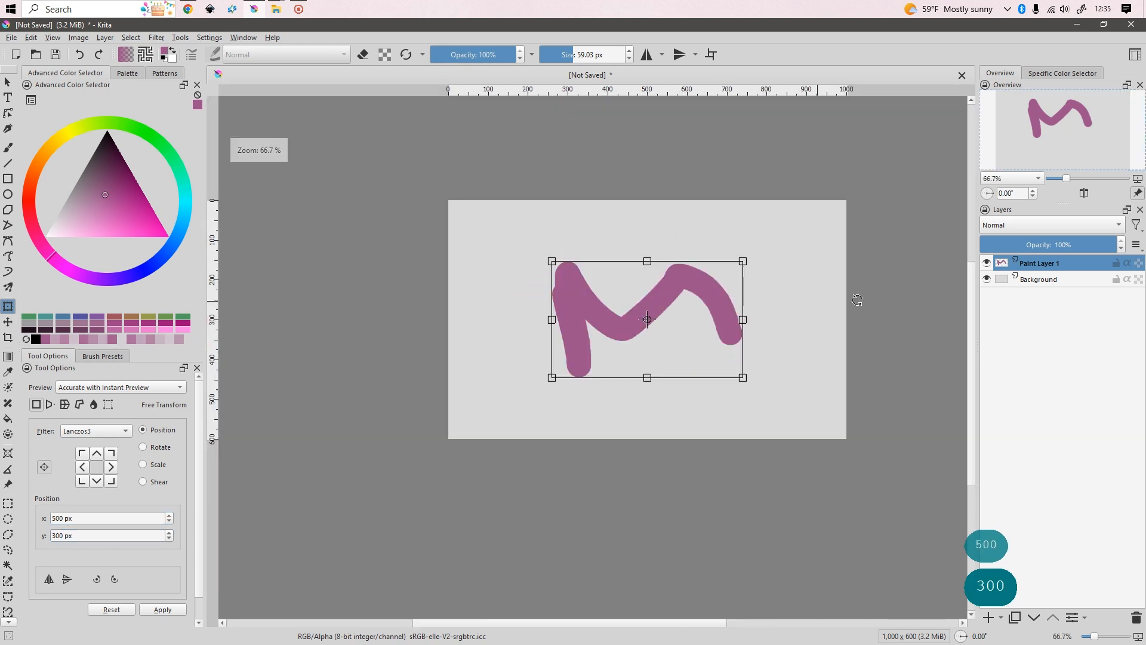
key(2)
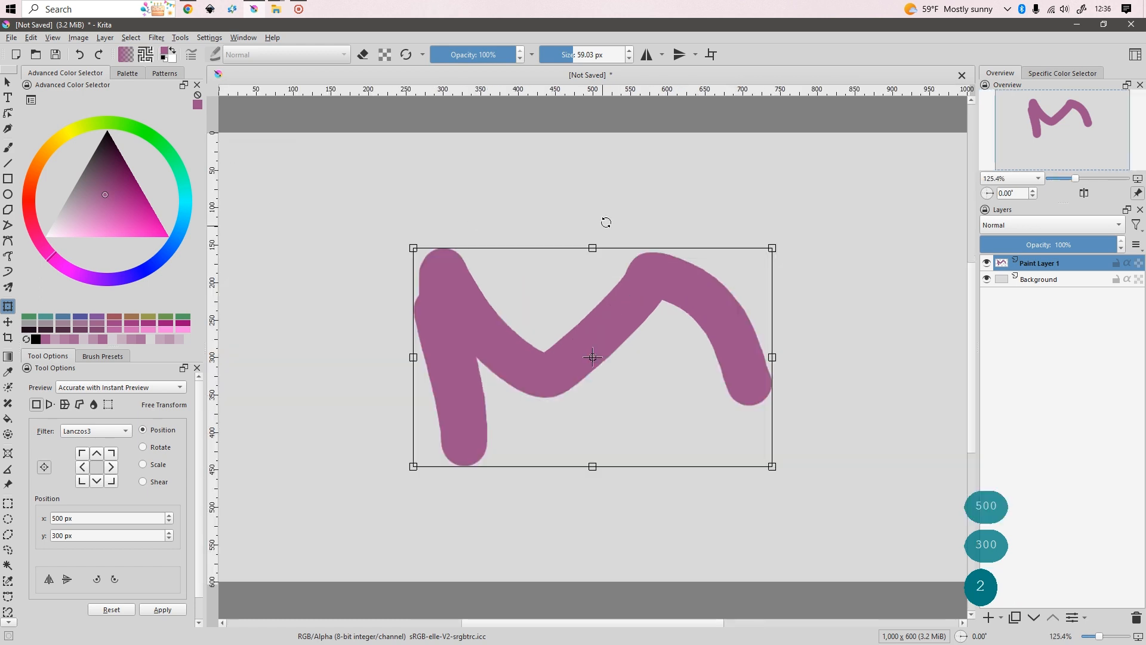
Move the transform's pivot point from the stroke's centre to its upper-left part, at about x 329 px, y 211 px
click(107, 517)
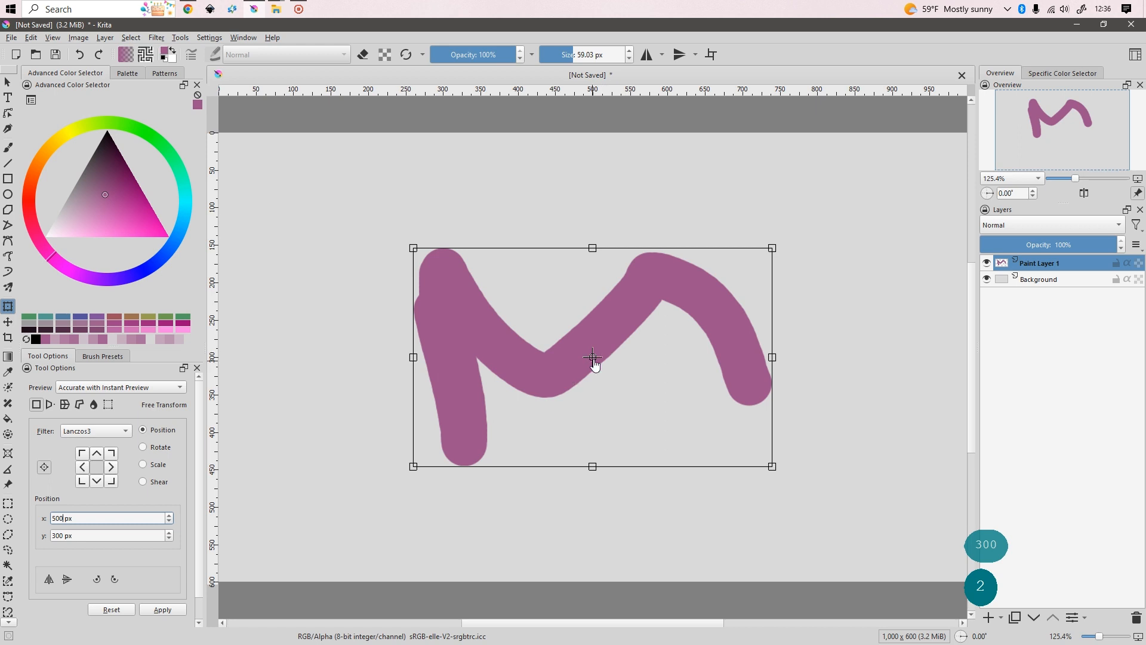
drag(592, 358, 465, 292)
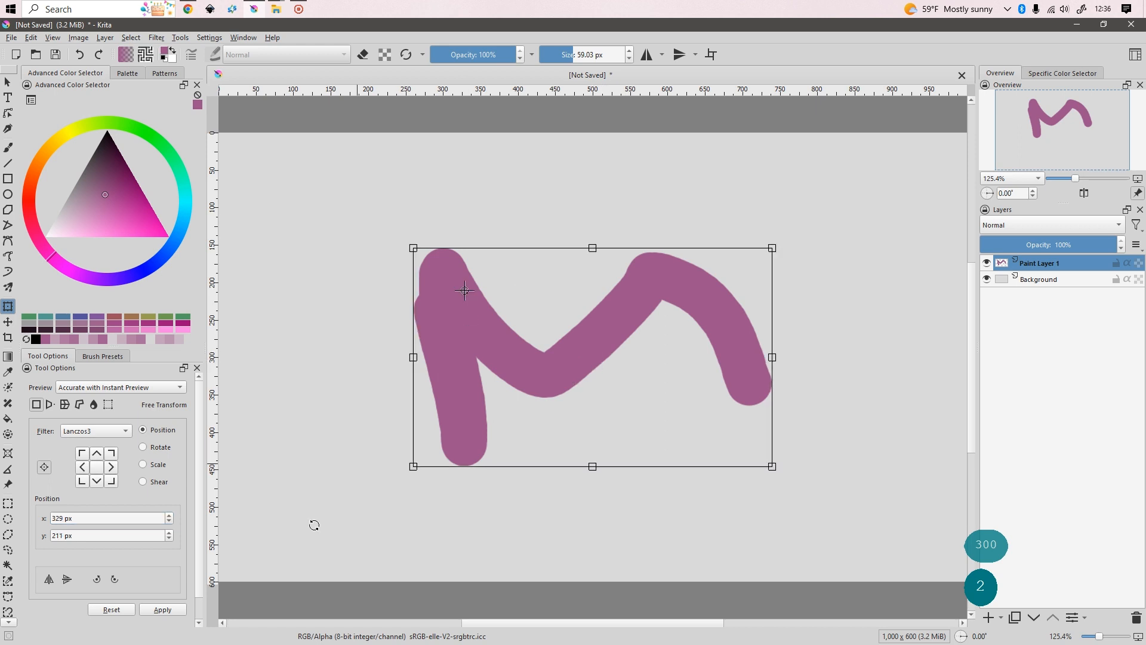
double_click(86, 523)
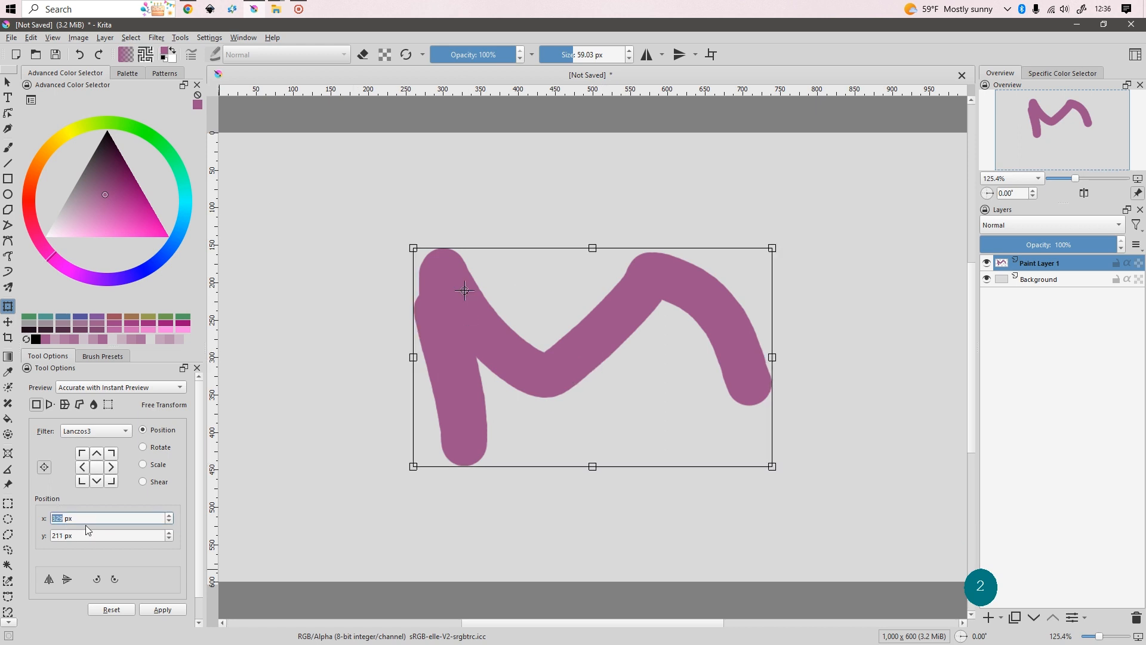
click(85, 535)
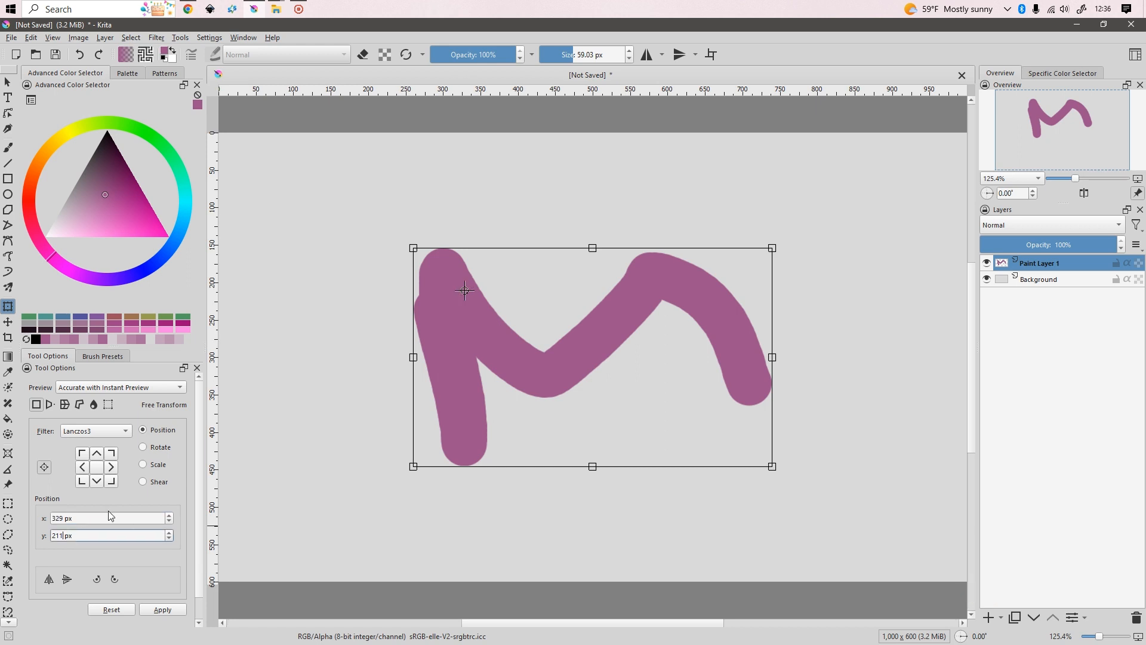
Set the position of the off-centre pivot to x 500 px and y 300 px
key(shift+Tab)
text(500)
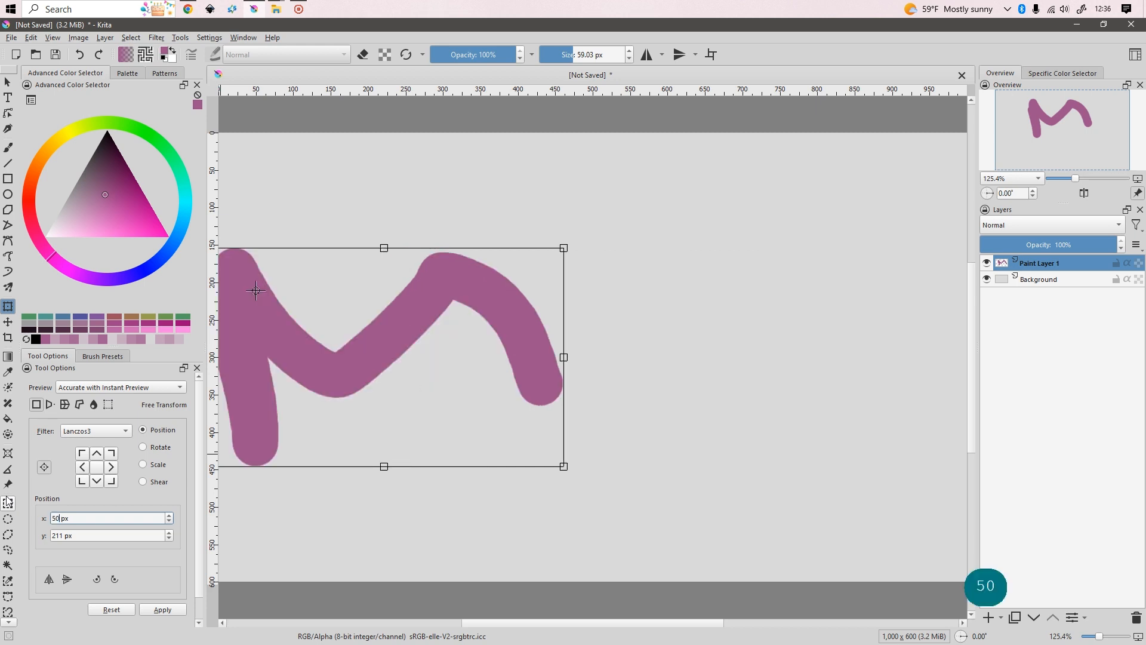
key(Tab)
text(300)
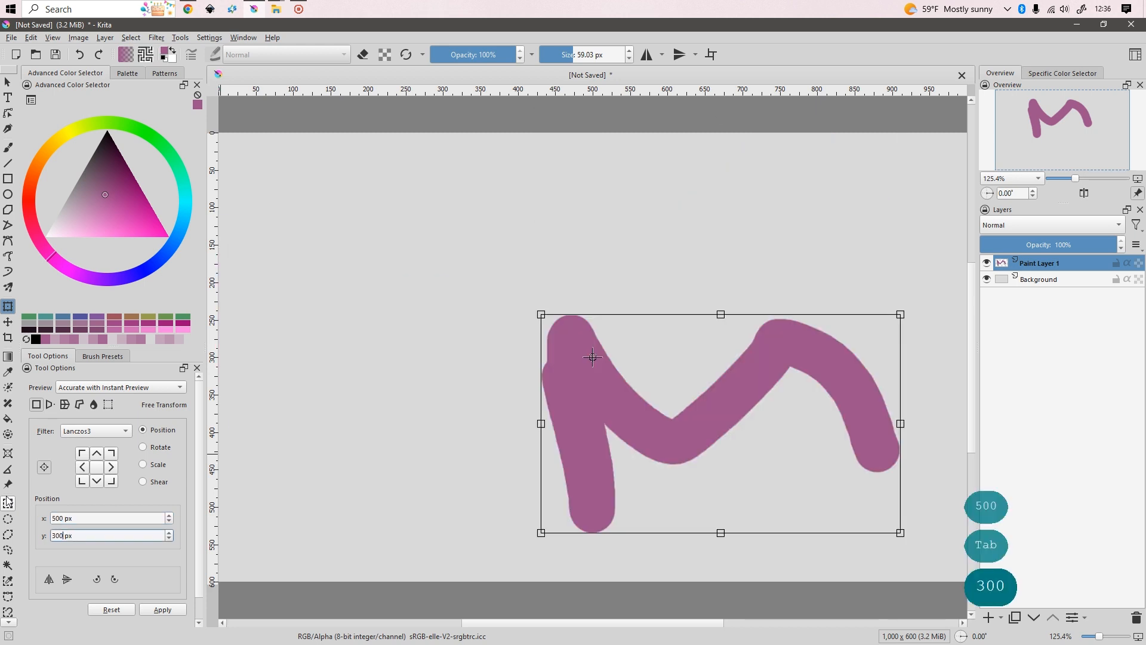
Add +64 to the horizontal position of 500 px as a calculation, and remove the addition again
key(shift+Tab)
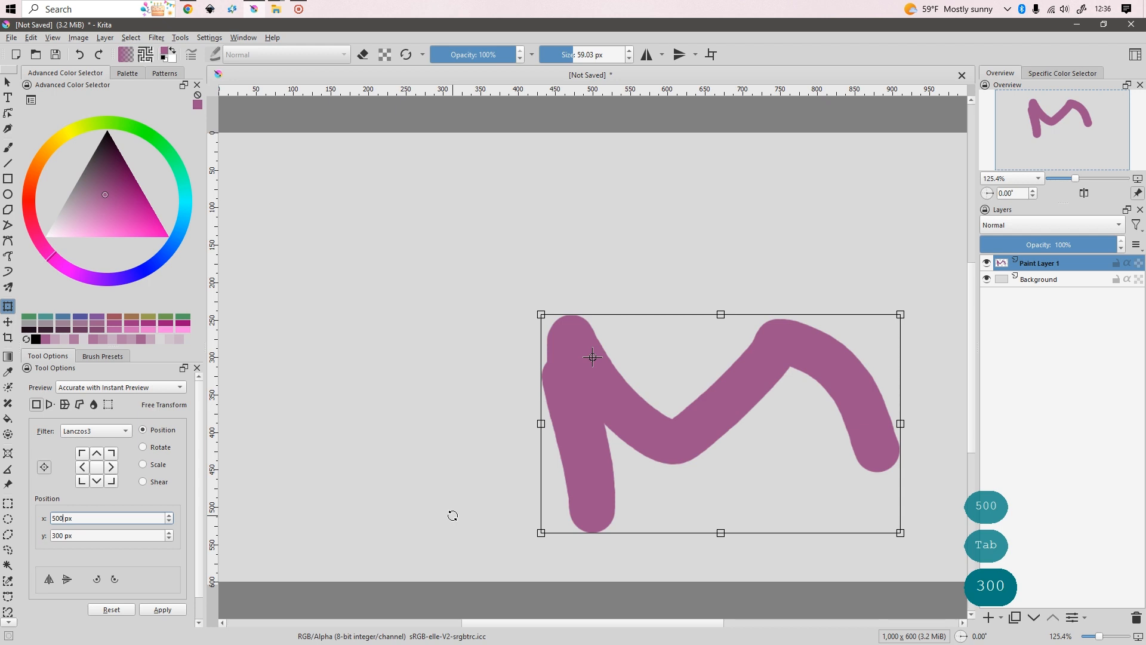
text(+64)
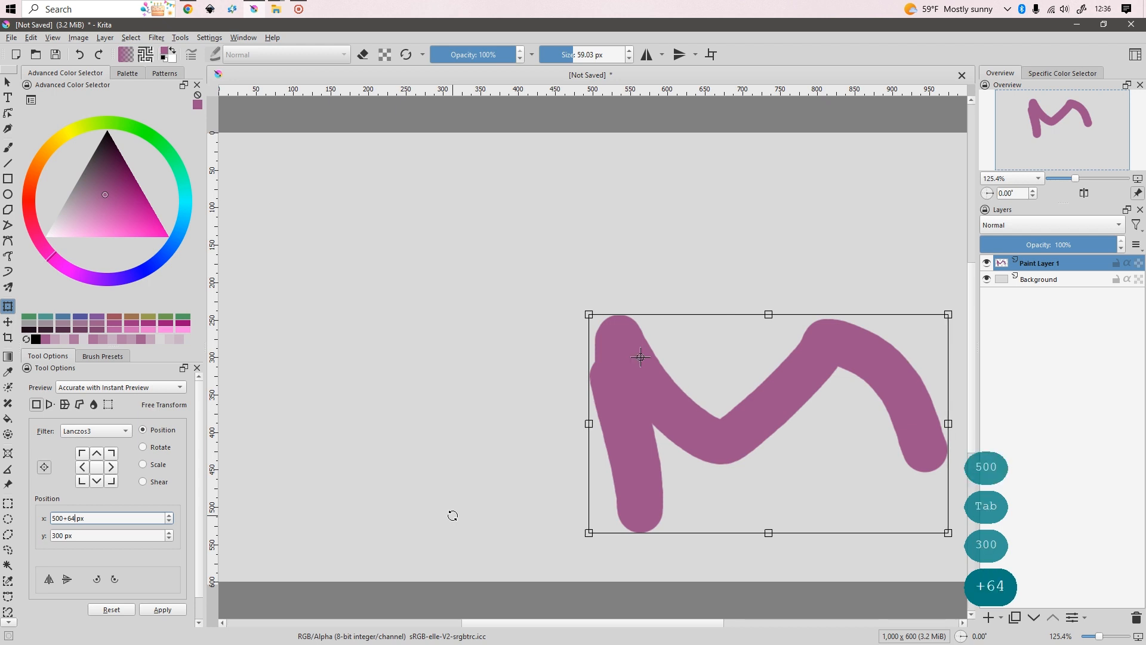
key(BackSpace)
key(BackSpace)
key(BackSpace)
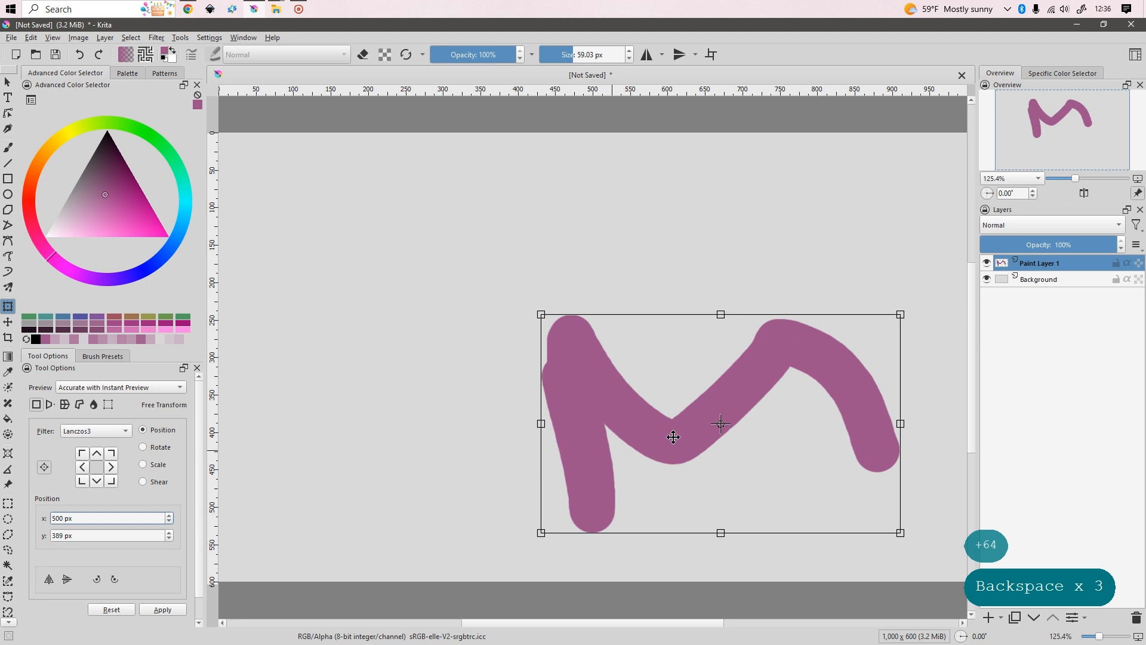
Move the stroke near the canvas centre, at about x 506 px, y 292 px, and set its pivot to the upper-left corner
mouse_move(765, 404)
mouse_down()
mouse_move(696, 288)
mouse_move(639, 317)
mouse_up()
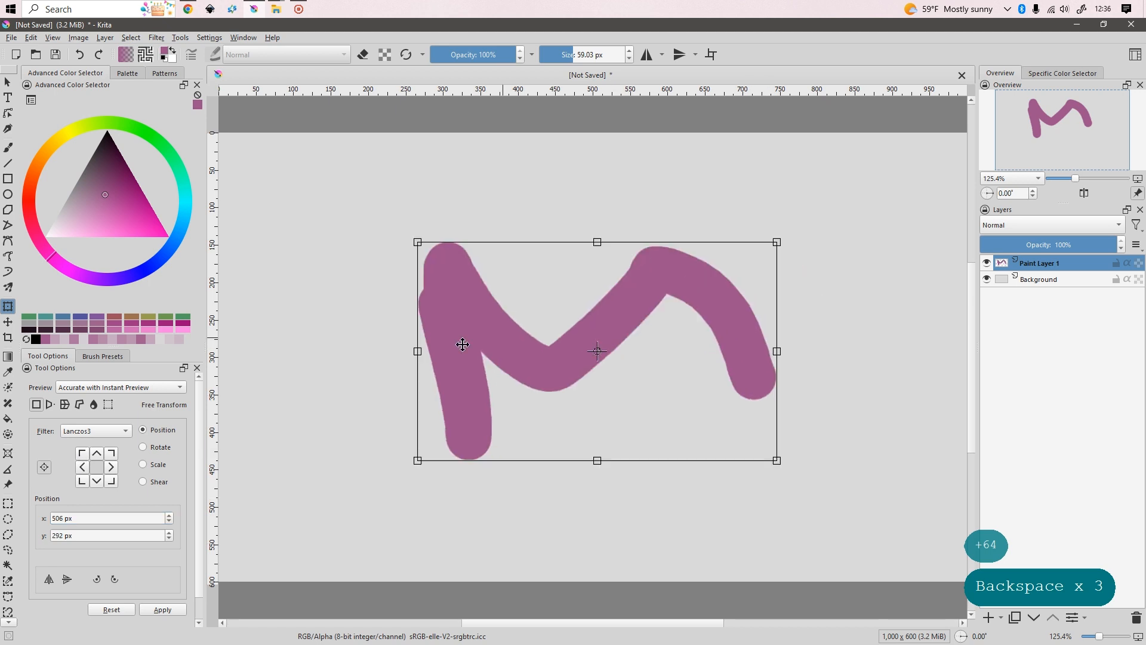
click(83, 453)
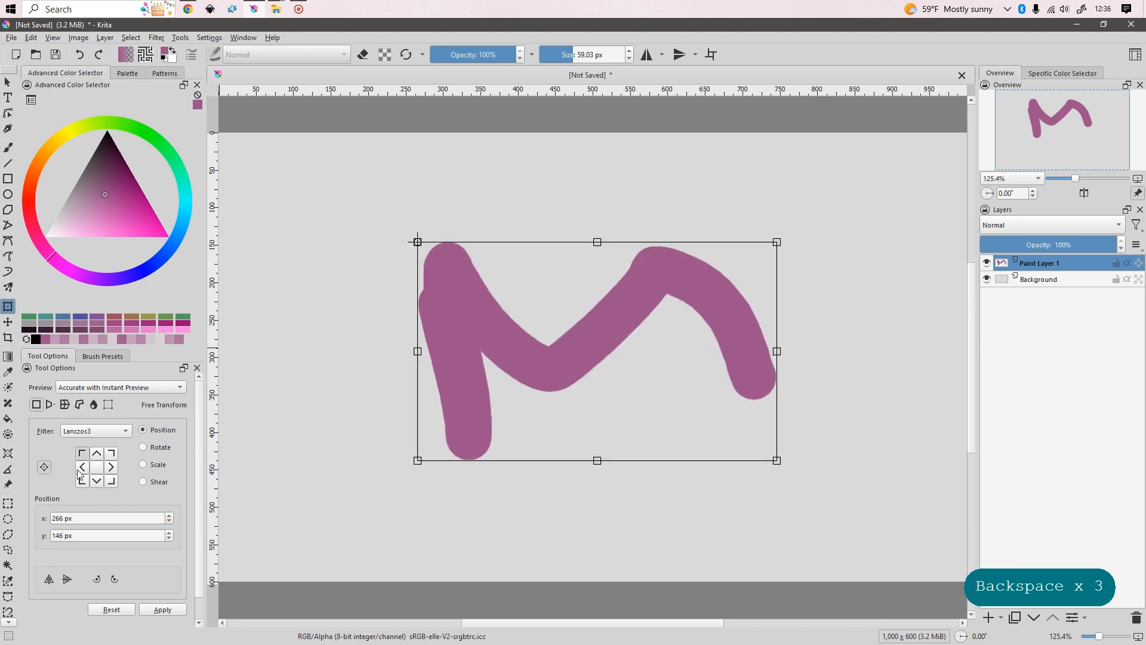
click(82, 467)
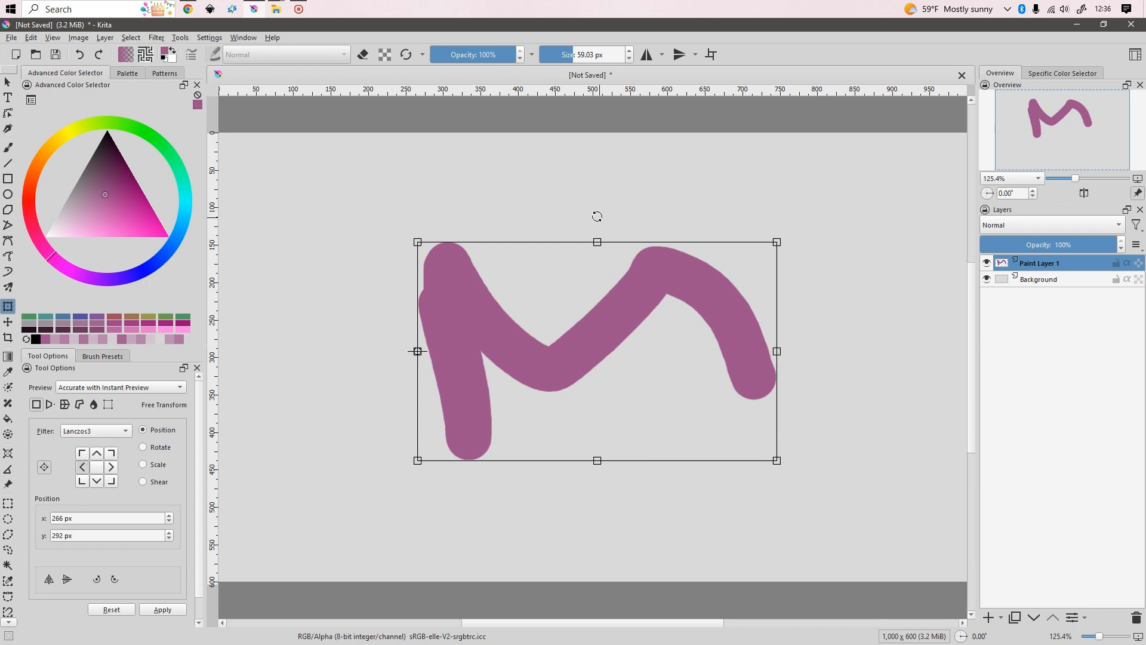
click(96, 454)
click(82, 454)
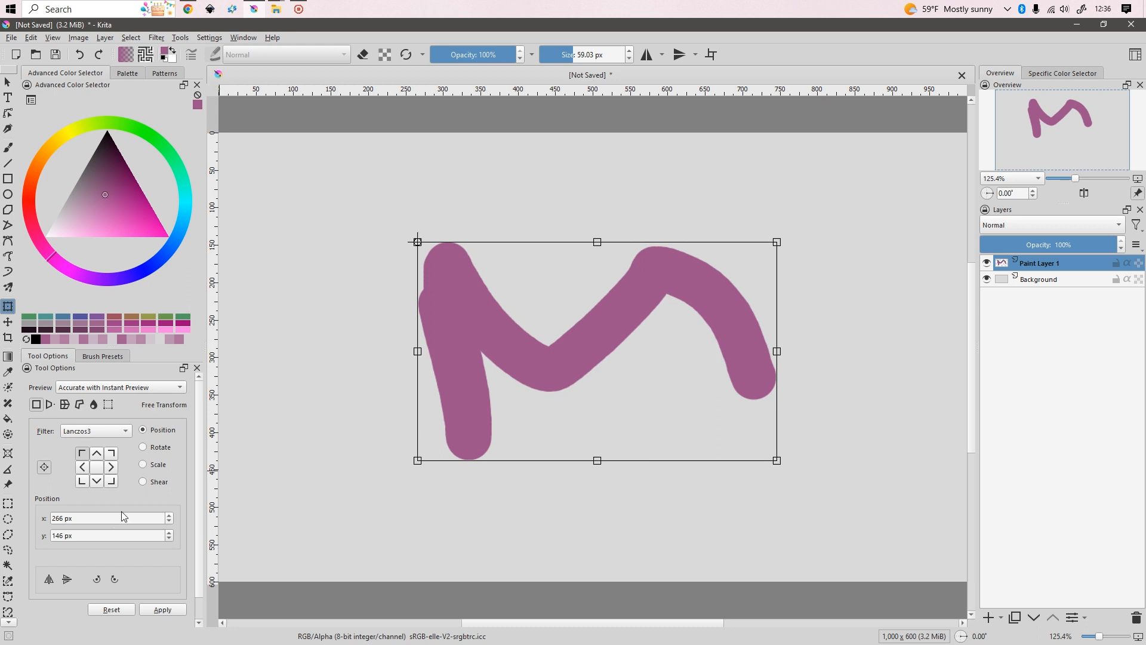
Align the stroke's upper-left corner with the canvas corner by setting its position to x 0 px and y 0 px
double_click(54, 518)
text(0)
key(Tab)
text(0)
key(Return)
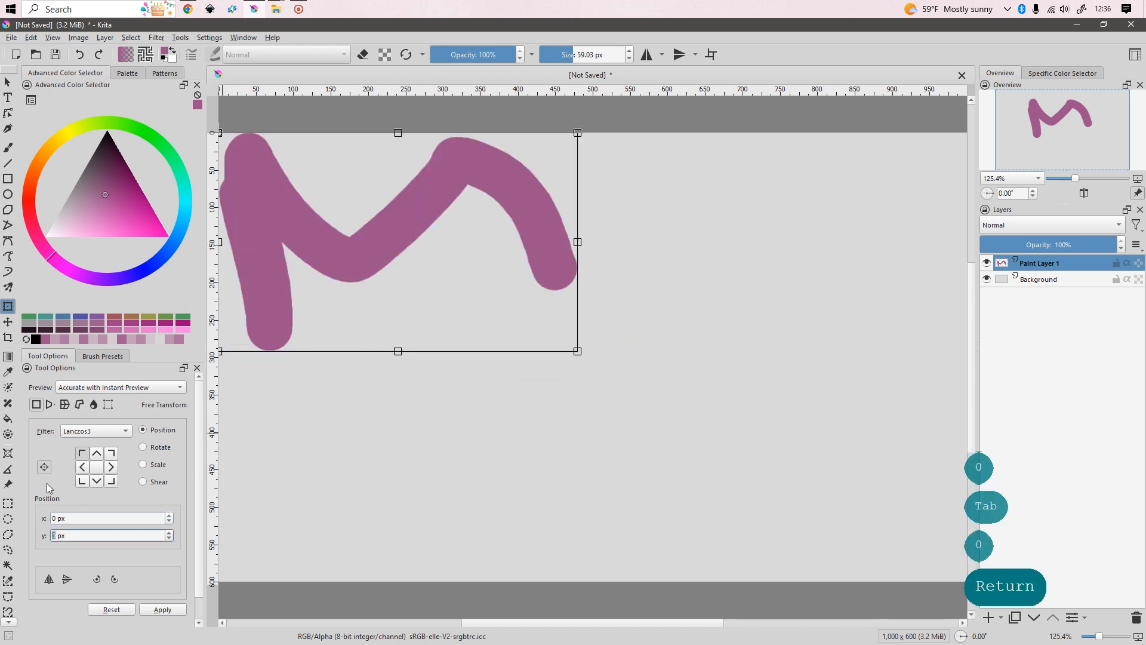
key(2)
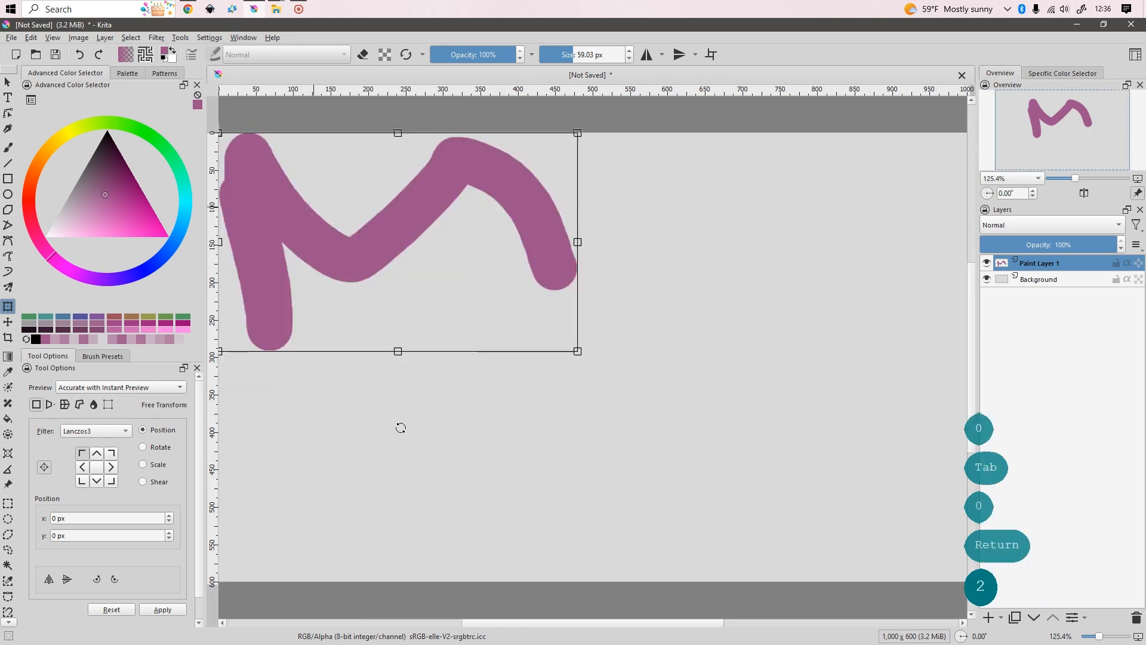
Show the transform's rotation options and move the stroke back to the middle of the canvas
click(157, 464)
click(160, 447)
drag(440, 202, 639, 334)
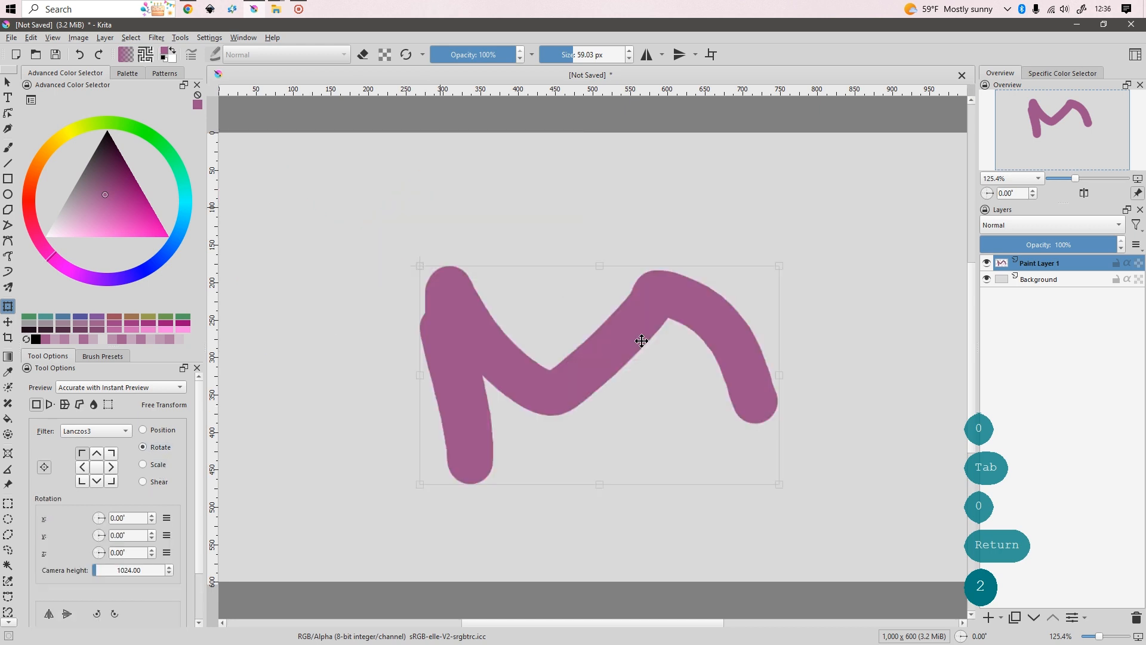
Try rotating the stroke freehand from outside its transform box, undoing each attempt
drag(822, 253, 819, 309)
key(ctrl+z)
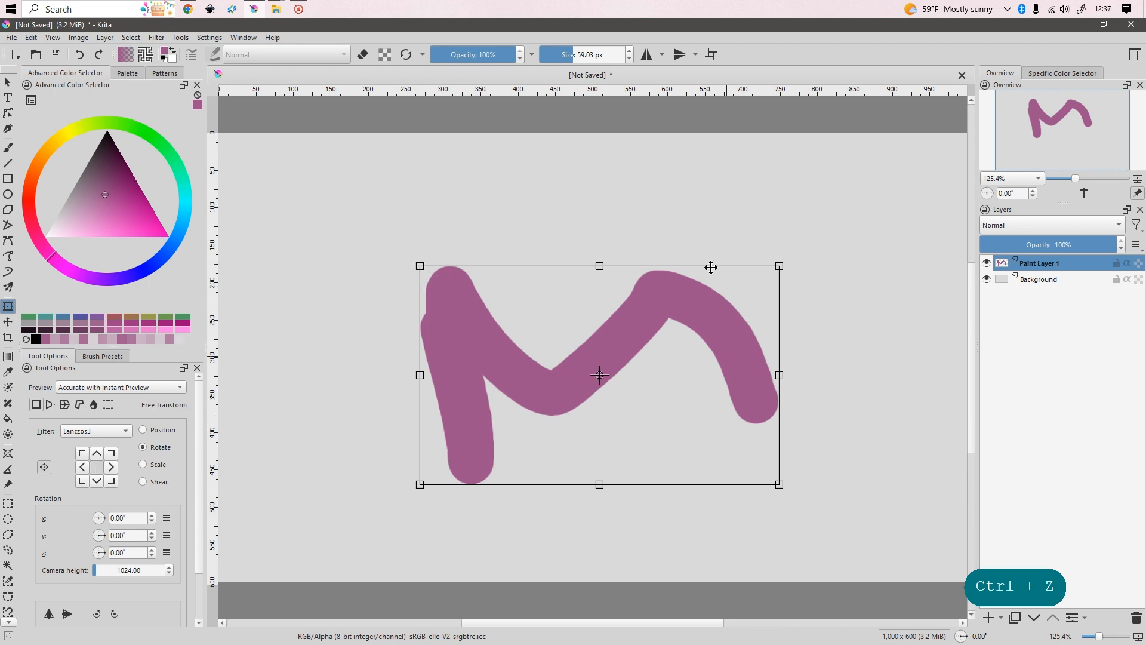
mouse_move(711, 266)
mouse_down()
mouse_move(896, 458)
mouse_move(341, 252)
mouse_move(681, 346)
mouse_up()
key(ctrl+z)
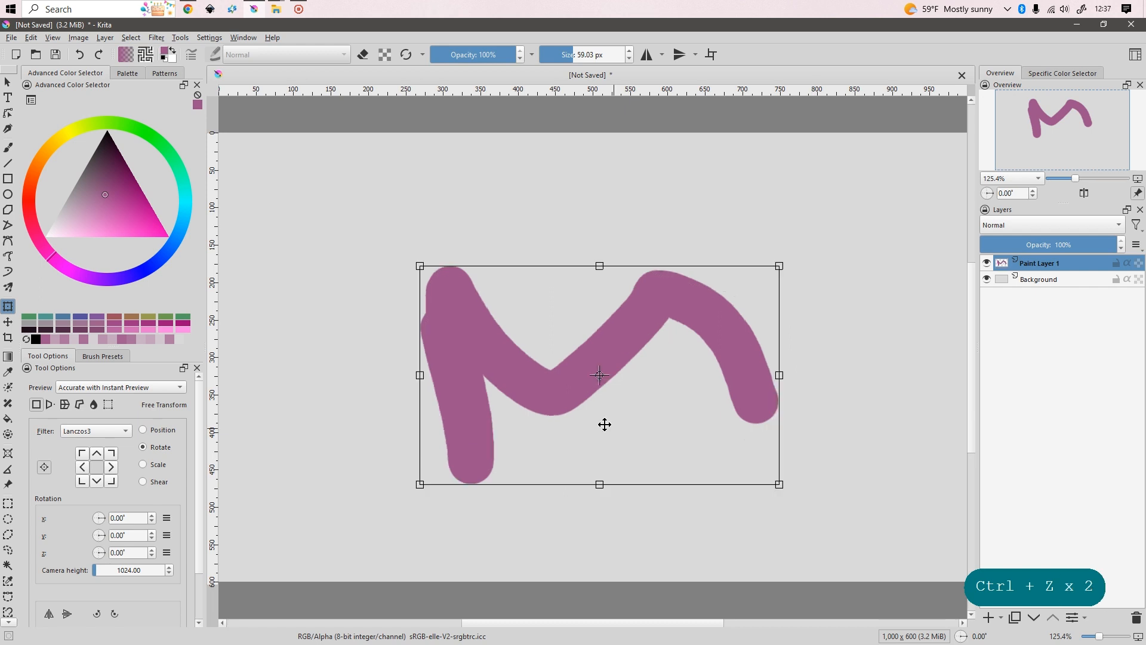
mouse_move(785, 251)
mouse_down()
mouse_move(799, 302)
mouse_move(777, 384)
mouse_move(750, 426)
mouse_move(669, 474)
mouse_move(626, 250)
mouse_move(717, 325)
mouse_up()
key(ctrl+z)
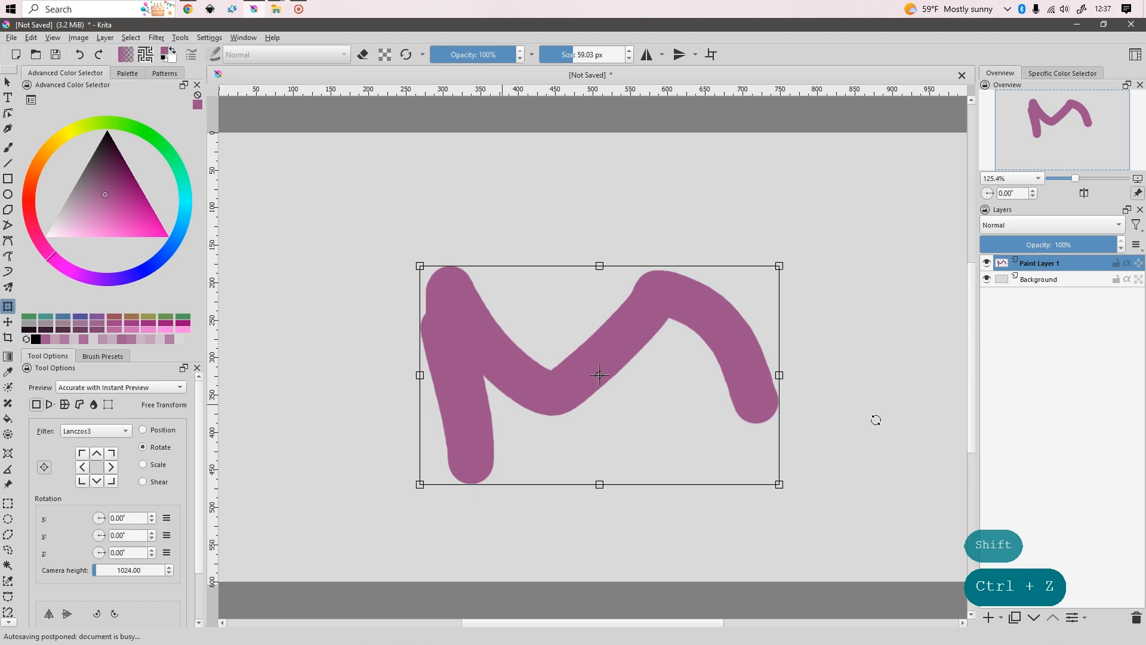
Try small x and y rotation increments on the stroke, and return both angles to 0°
click(152, 515)
click(152, 521)
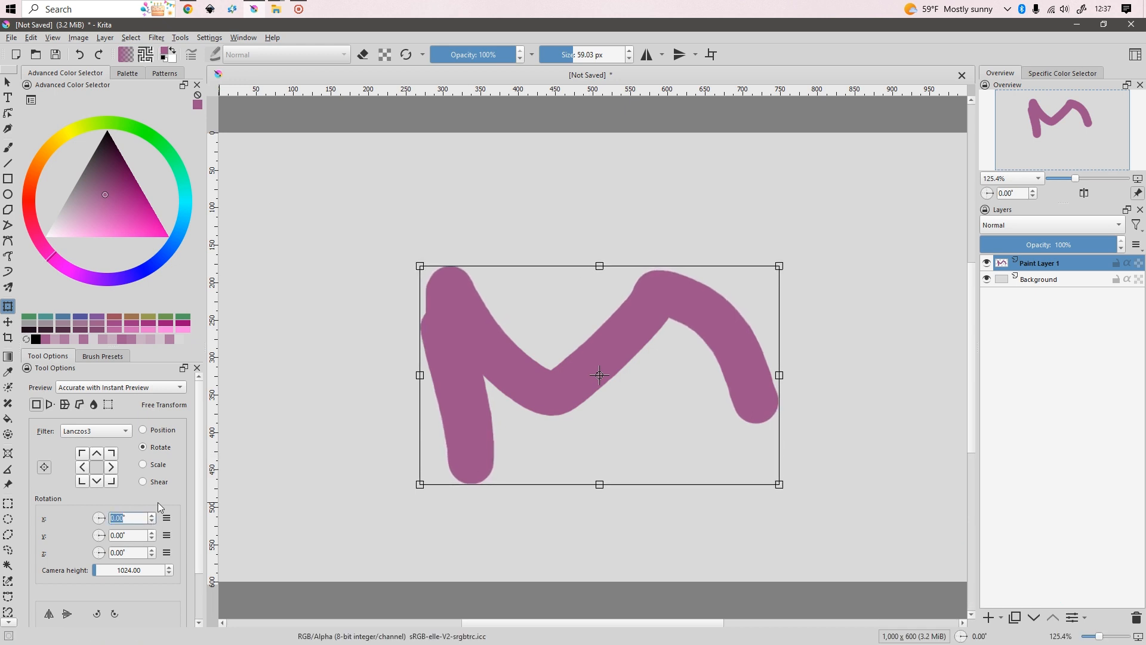
click(154, 531)
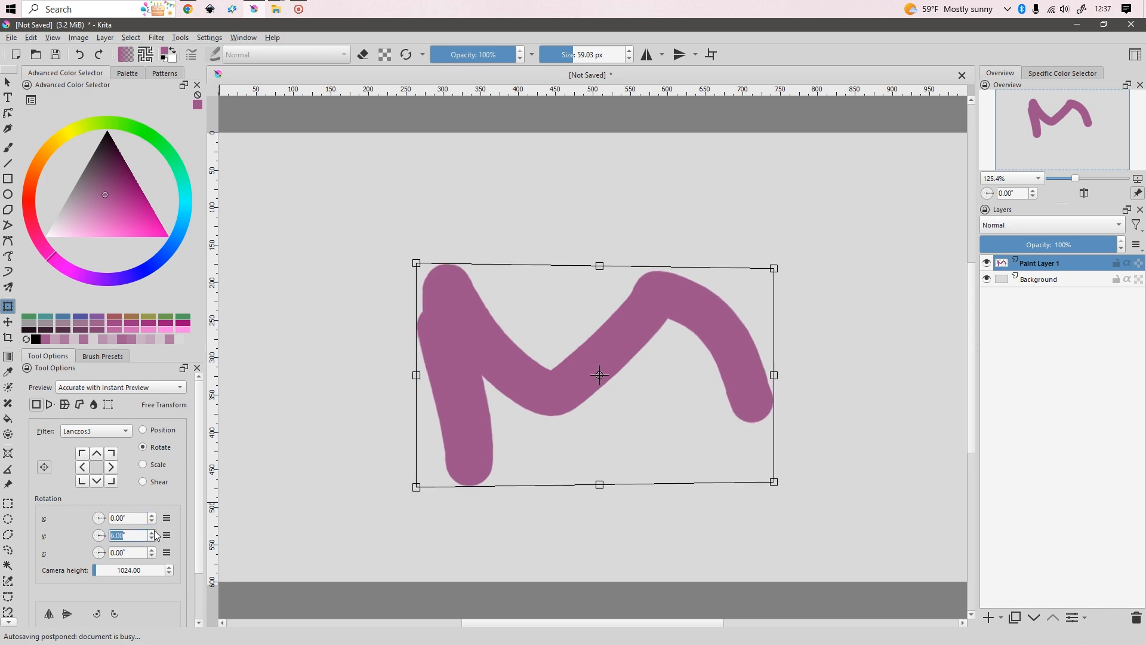
click(152, 540)
click(152, 540)
click(152, 540)
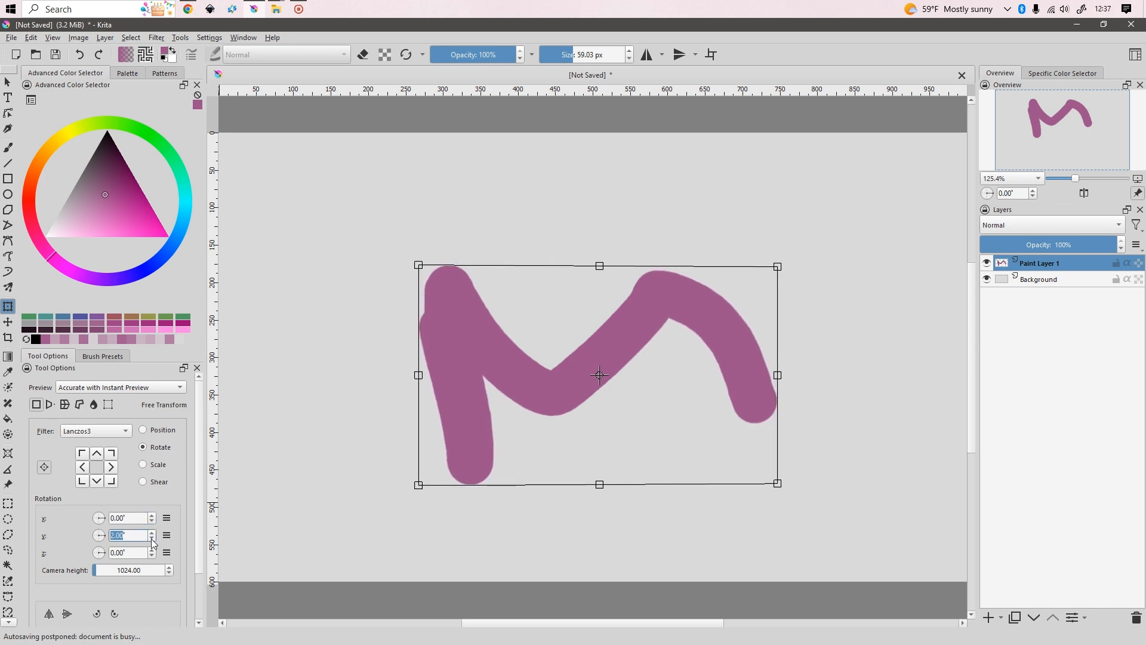
click(152, 540)
click(152, 539)
Increase the stroke's z rotation by a few degrees in single increments, and step it back to 0°
click(152, 550)
click(152, 550)
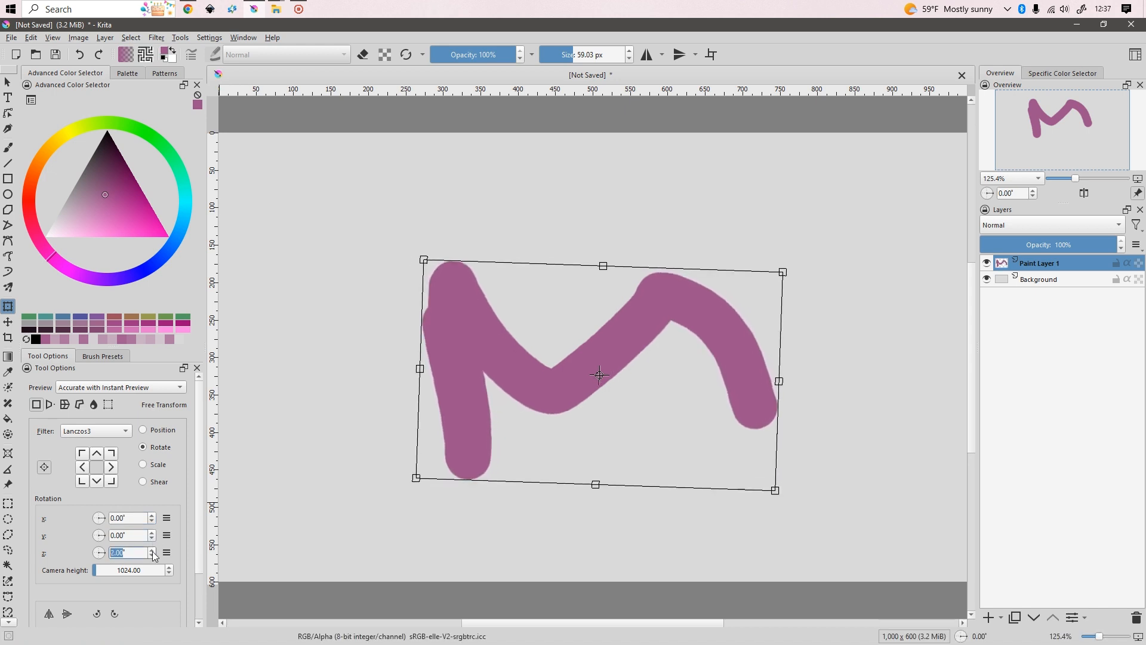
click(152, 550)
click(153, 556)
click(153, 555)
click(153, 555)
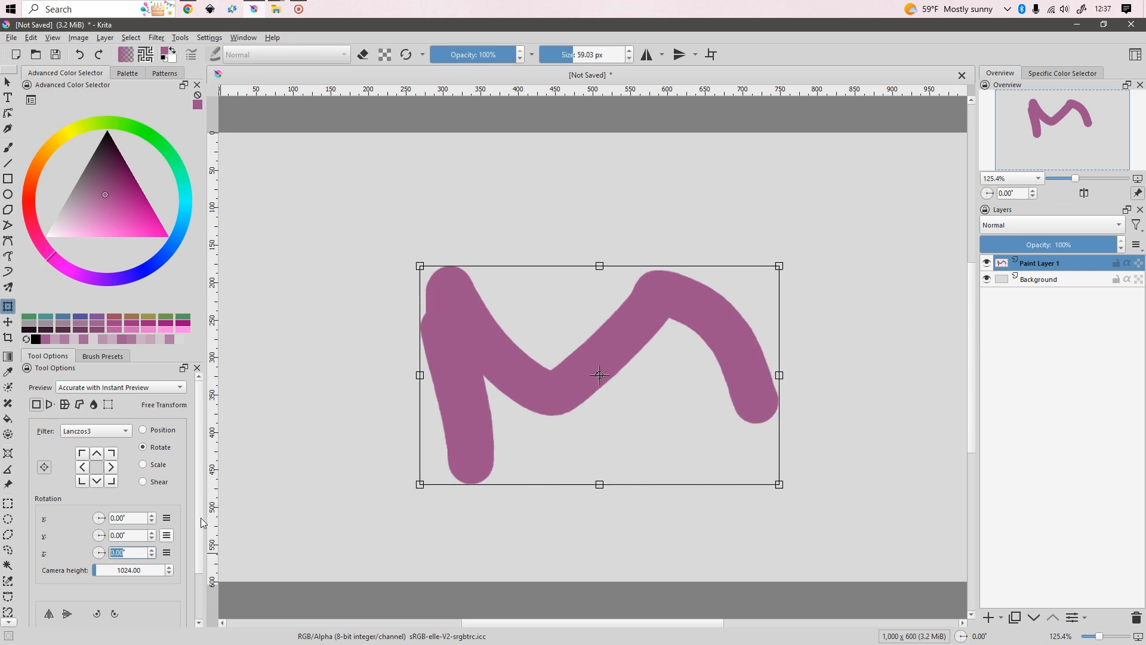
Try a z rotation of 240° and a freehand x rotation on the stroke, resetting each angle to 0°
mouse_move(103, 554)
mouse_down()
mouse_move(98, 571)
mouse_move(89, 553)
mouse_move(136, 561)
mouse_up()
double_click(128, 552)
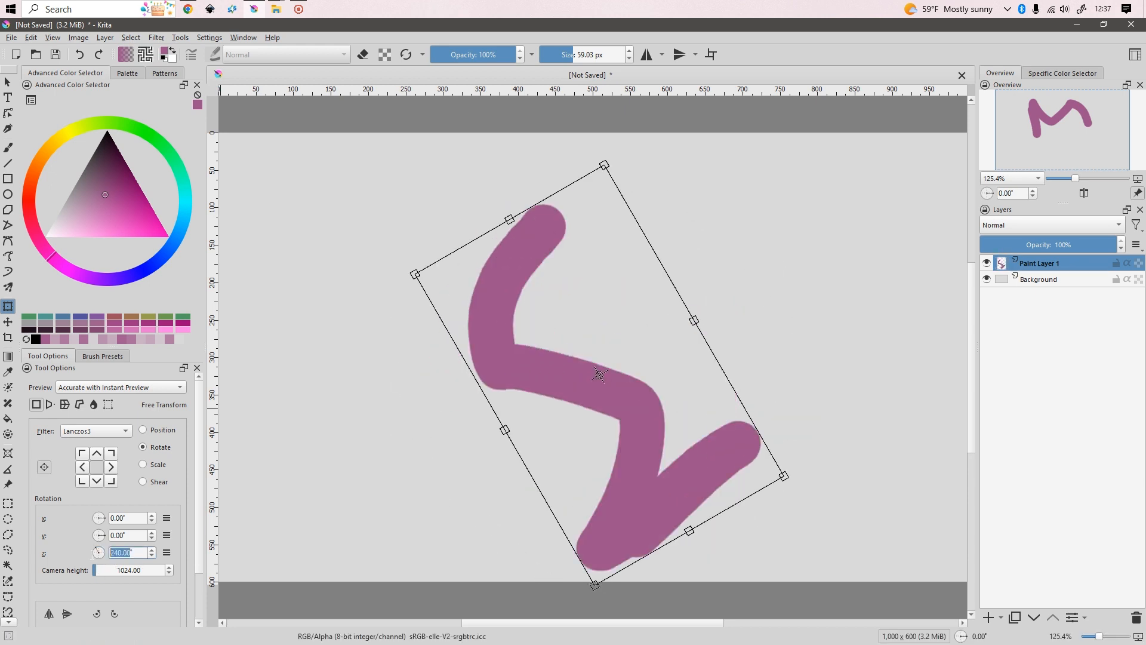
text(0)
click(126, 533)
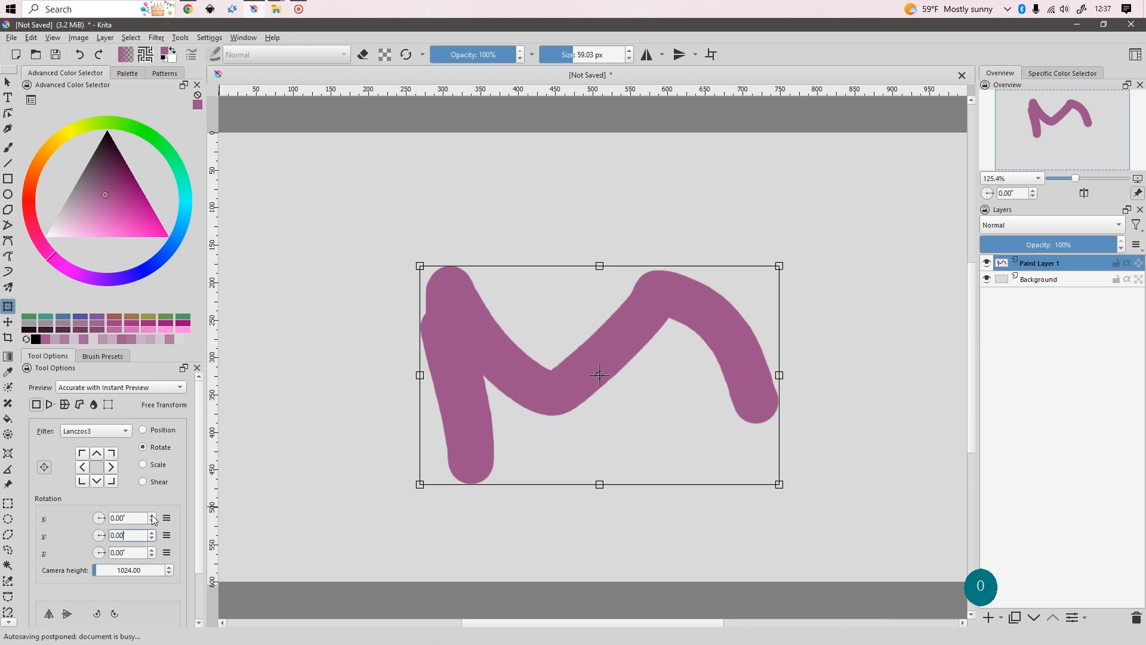
mouse_move(105, 522)
mouse_down()
mouse_move(110, 514)
mouse_move(96, 528)
mouse_up()
text(0)
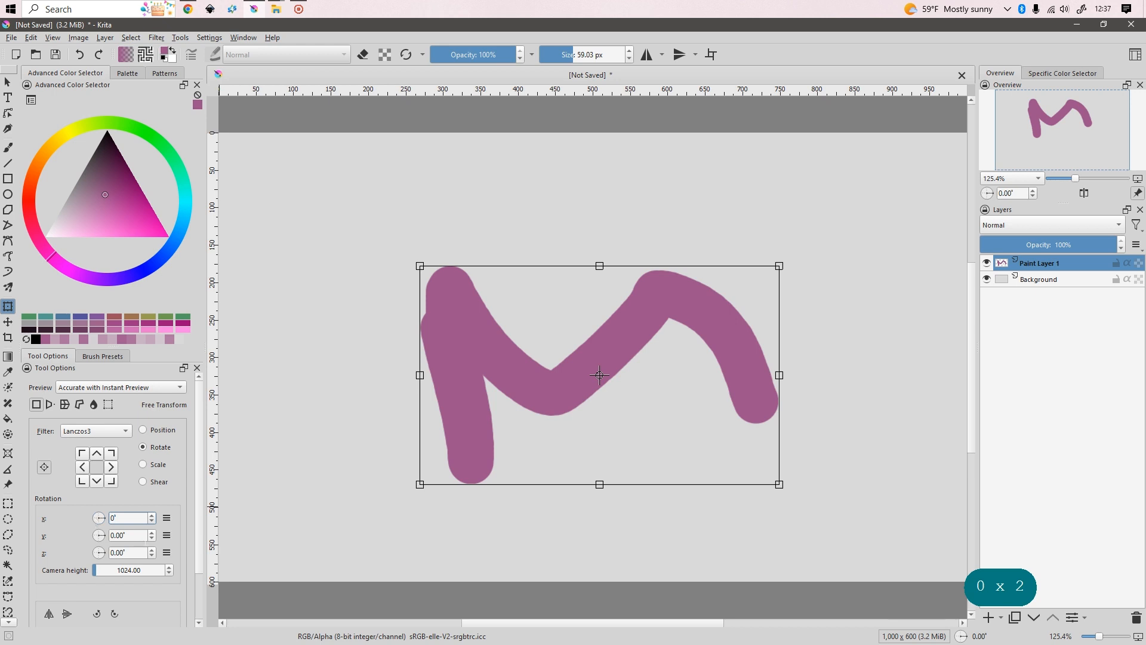
click(131, 537)
Flip the stroke horizontally and vertically, reversing each flip
click(51, 613)
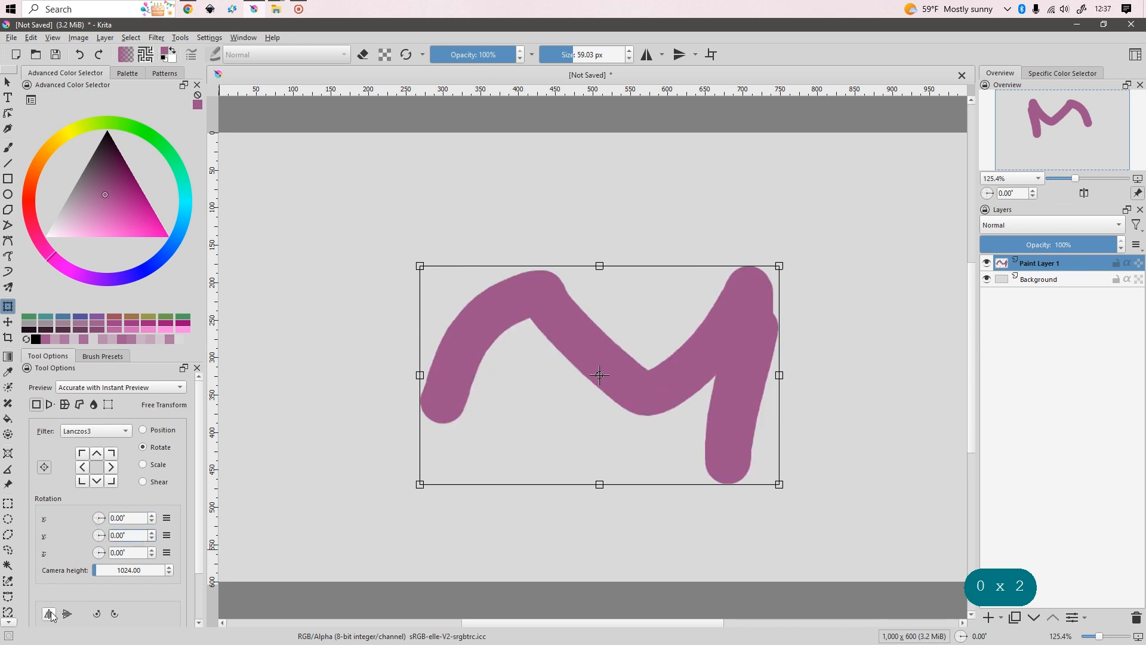
click(50, 613)
click(63, 615)
click(64, 615)
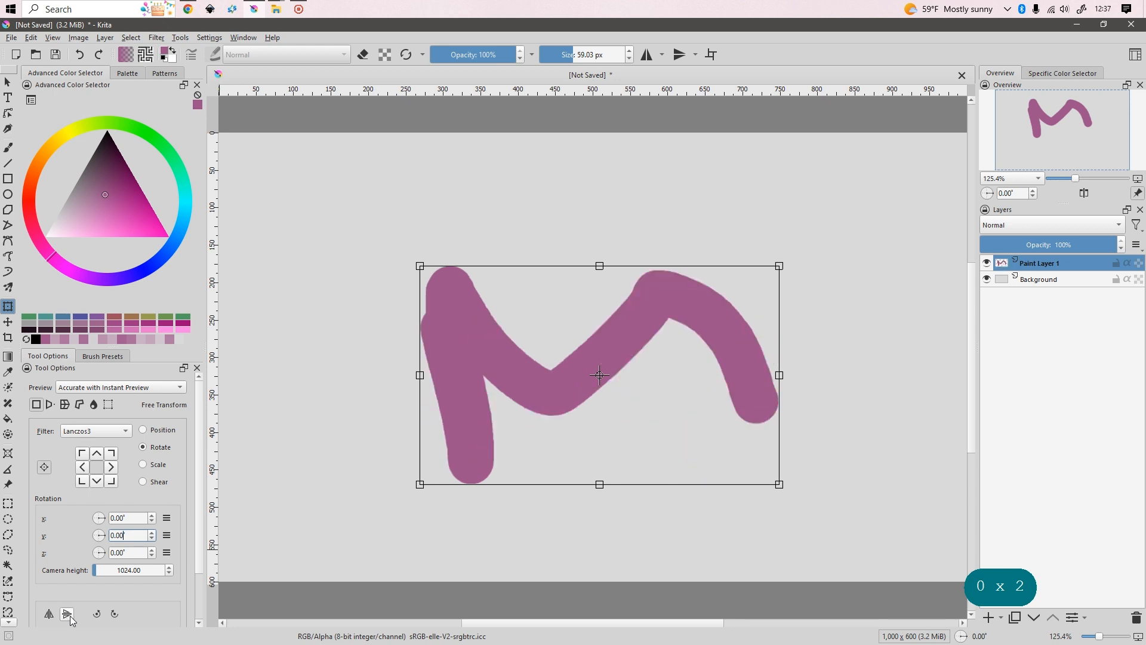
Try a horizontal shear of -75.92% on the stroke, and reset the x shear to 0%
click(163, 482)
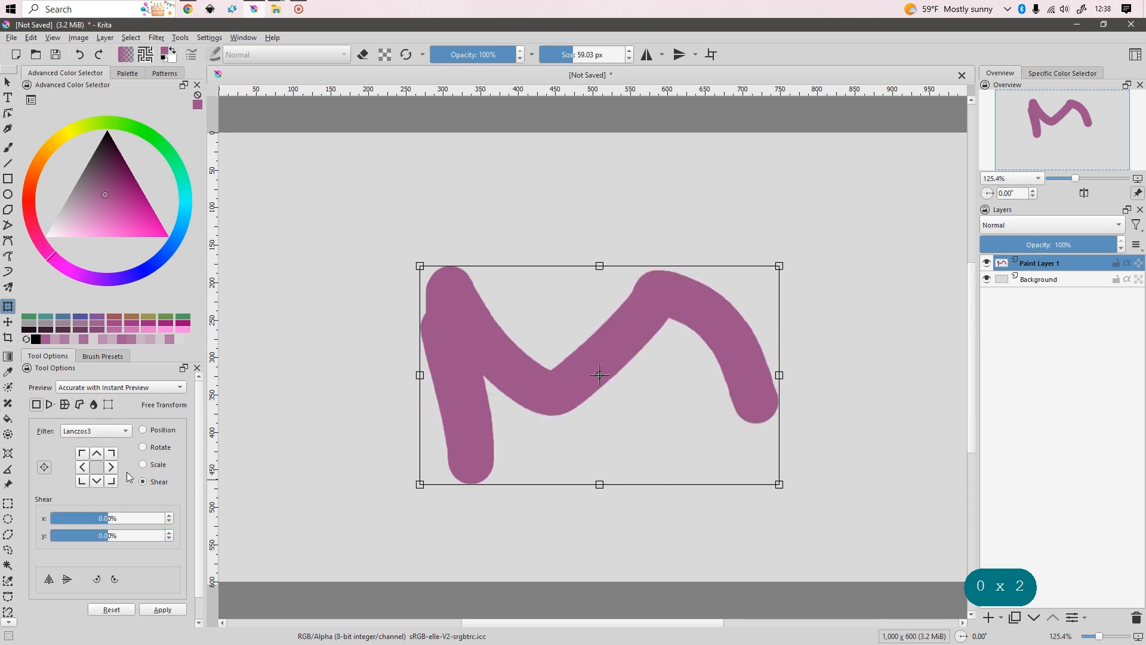
drag(127, 518, 99, 501)
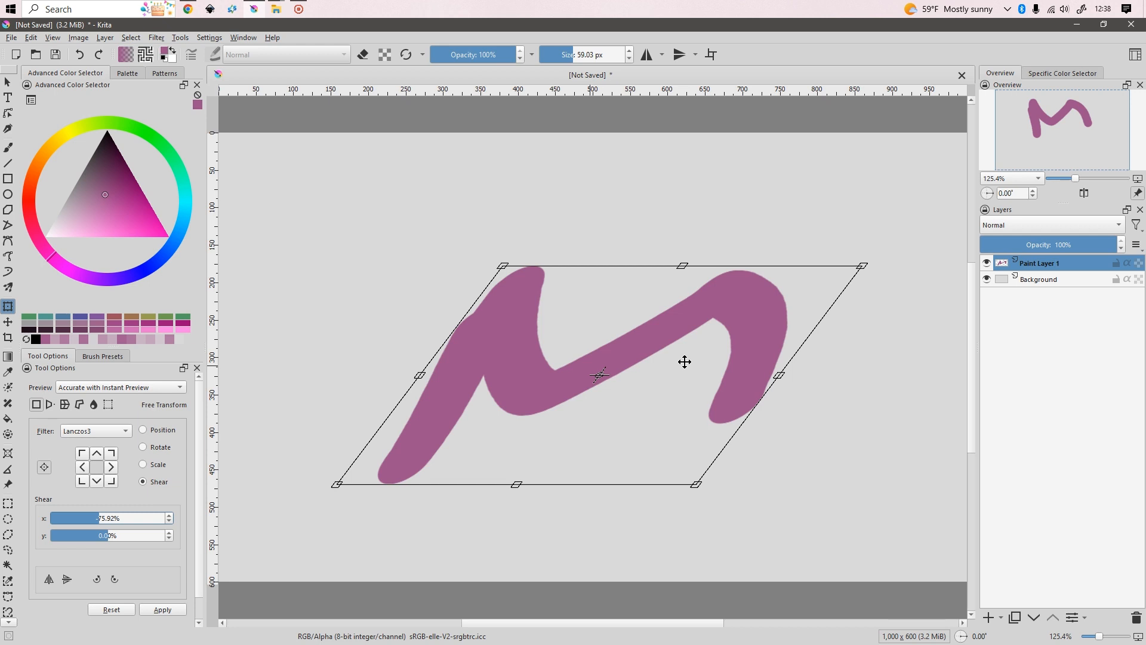
click(106, 517)
right_click(107, 517)
text(0)
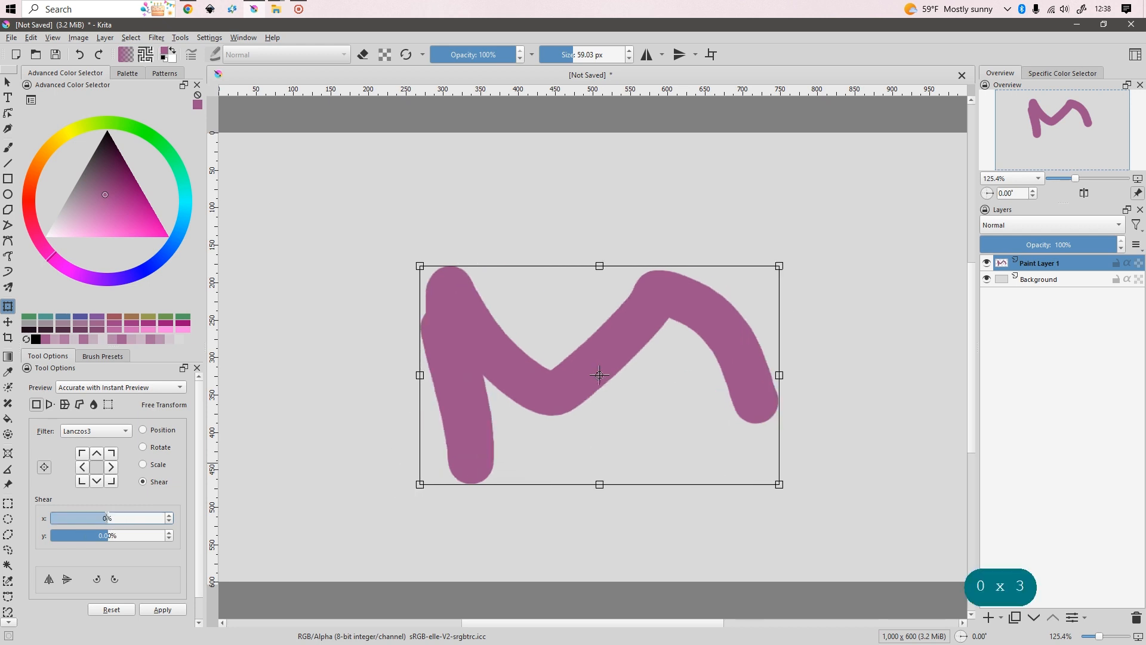
Review the transform's Position, Rotate, Scale and Shear options in turn, ending on Scale
click(147, 431)
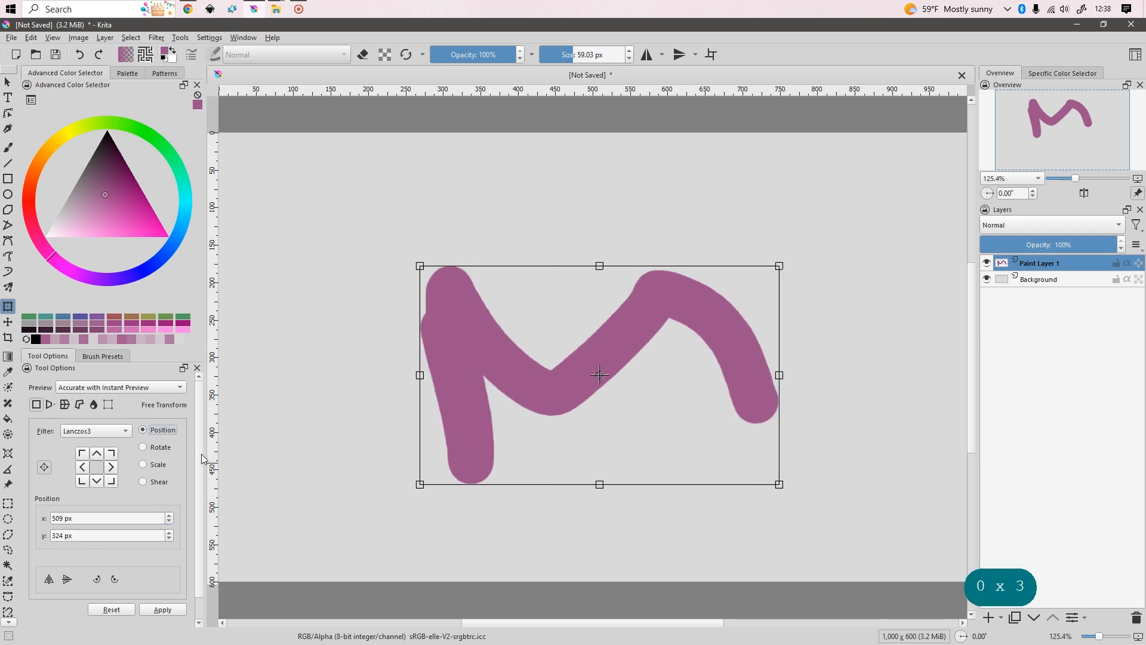
click(160, 451)
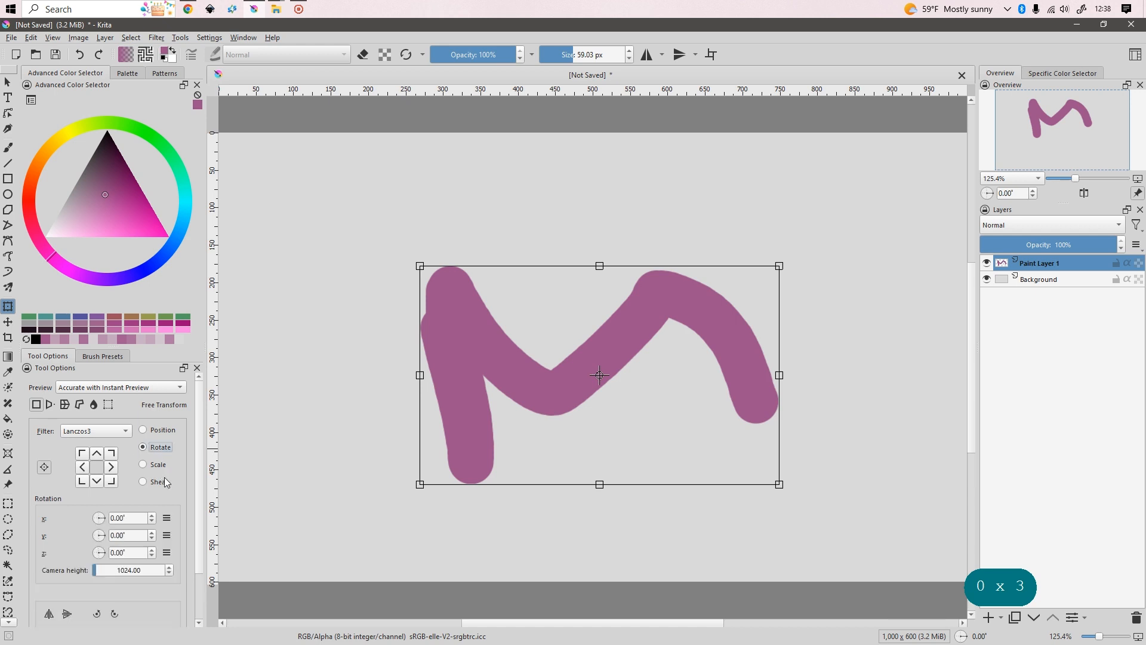
click(158, 466)
click(158, 480)
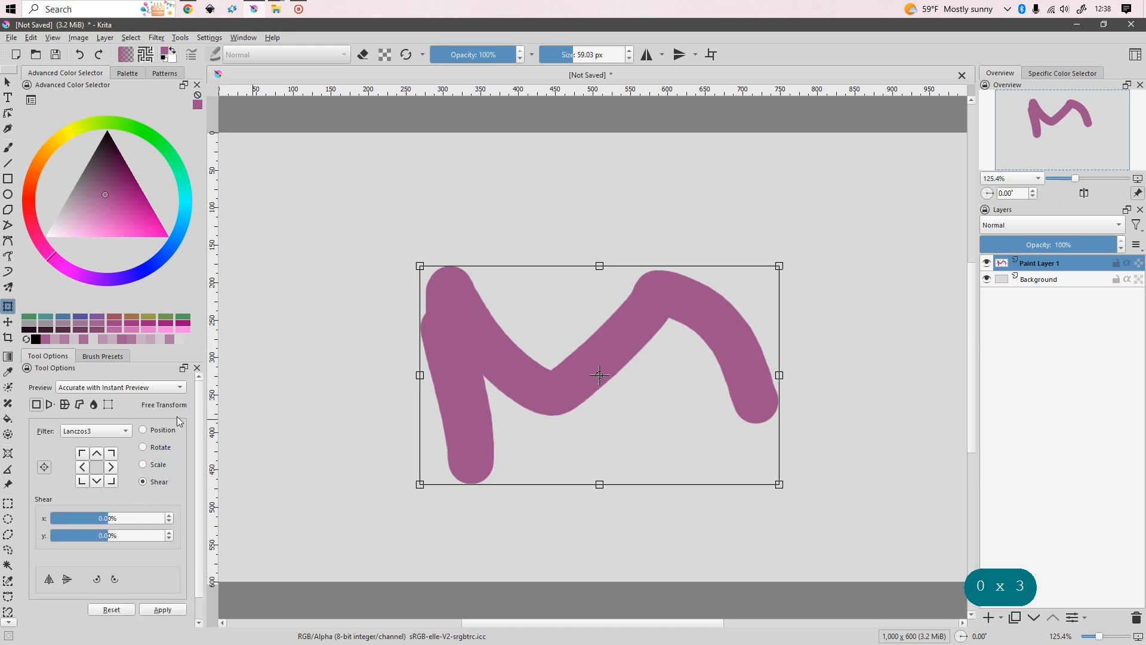
click(157, 465)
Try moving the stroke with Scale active and enlarging it proportionally about its centre with Rotate active, undoing the attempts
mouse_move(633, 272)
mouse_down()
mouse_move(842, 233)
mouse_move(807, 285)
mouse_move(596, 233)
mouse_up()
key(ctrl+z)
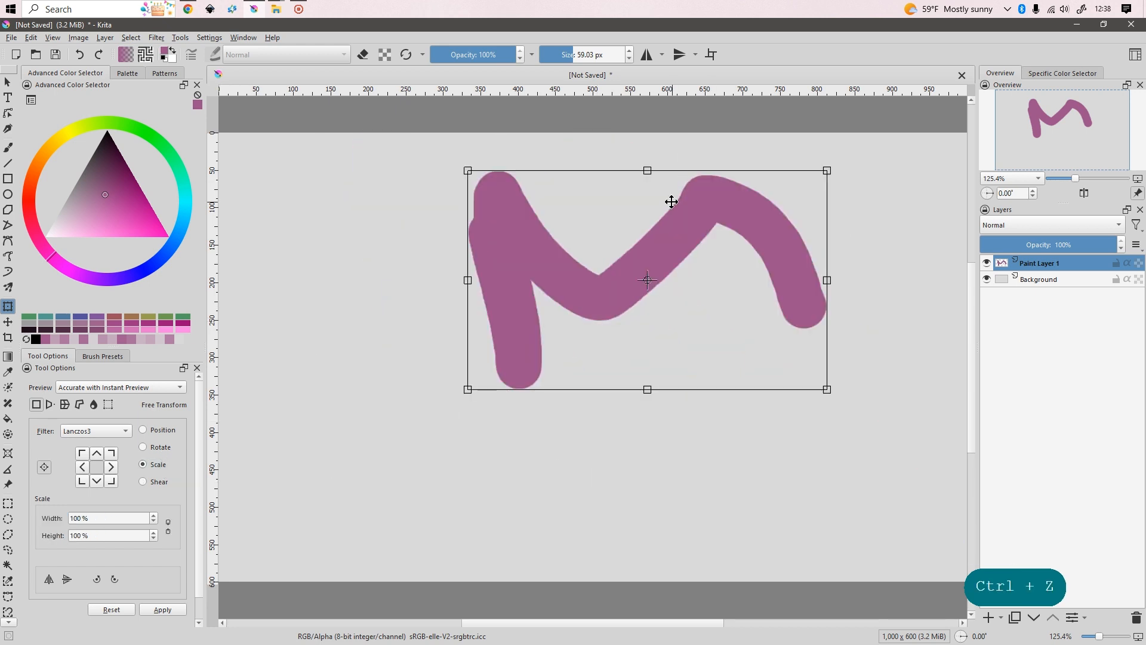
key(ctrl+z)
click(160, 447)
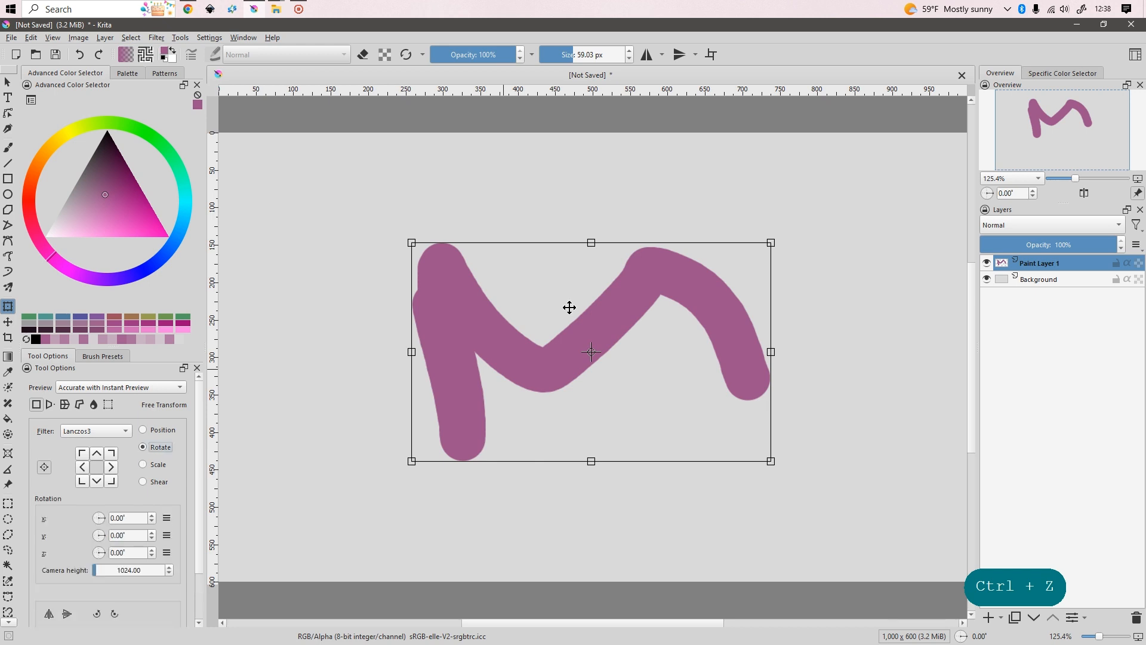
mouse_move(590, 243)
mouse_down()
mouse_move(606, 163)
mouse_move(597, 255)
mouse_move(597, 204)
mouse_up()
key(shift)
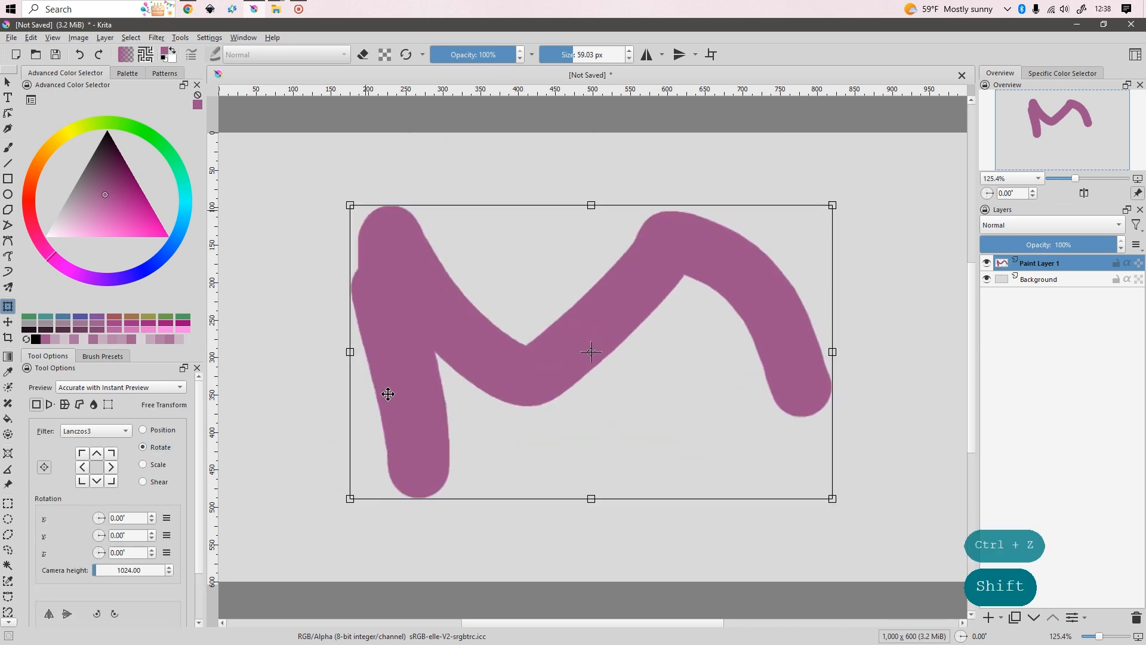
key(ctrl+z)
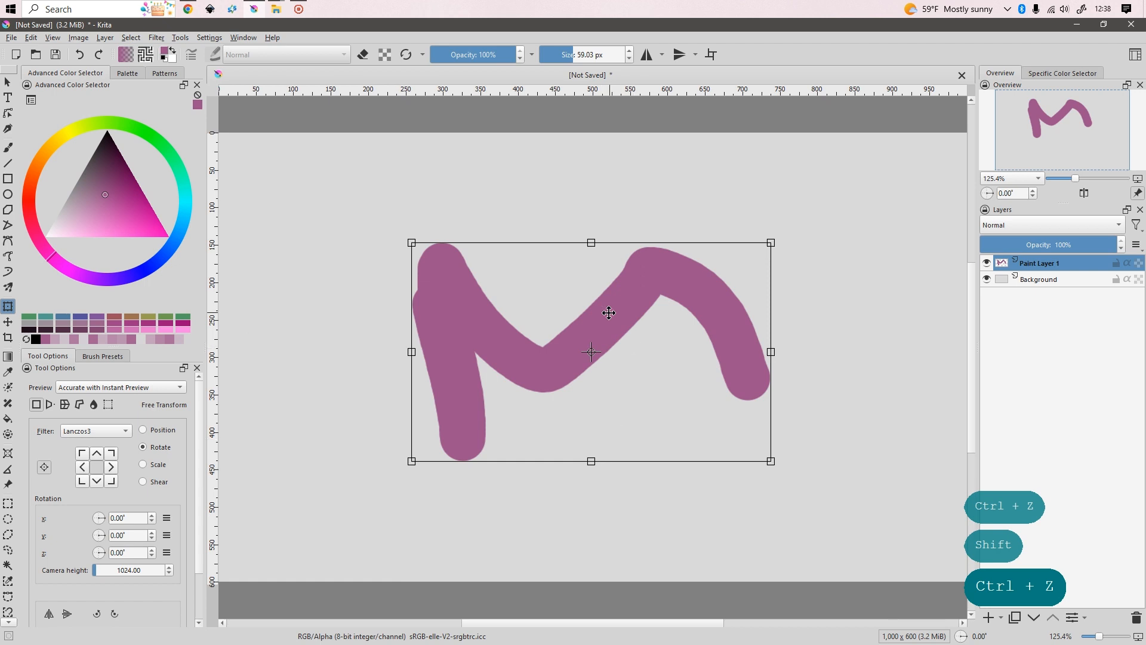
Try moving the stroke sideways and shearing it along its upper and right edges, undoing each attempt
mouse_move(607, 313)
mouse_down()
mouse_move(507, 319)
mouse_move(550, 366)
mouse_move(722, 297)
mouse_move(885, 289)
mouse_move(365, 328)
mouse_move(875, 285)
mouse_move(481, 315)
mouse_move(782, 325)
mouse_move(304, 341)
mouse_move(399, 327)
mouse_move(593, 336)
mouse_move(603, 330)
mouse_move(593, 197)
mouse_move(606, 276)
mouse_move(599, 360)
mouse_move(615, 209)
mouse_move(608, 384)
mouse_move(621, 149)
mouse_move(609, 221)
mouse_move(624, 333)
mouse_move(806, 184)
mouse_move(930, 305)
mouse_up()
key(ctrl+z)
key(ctrl+z)
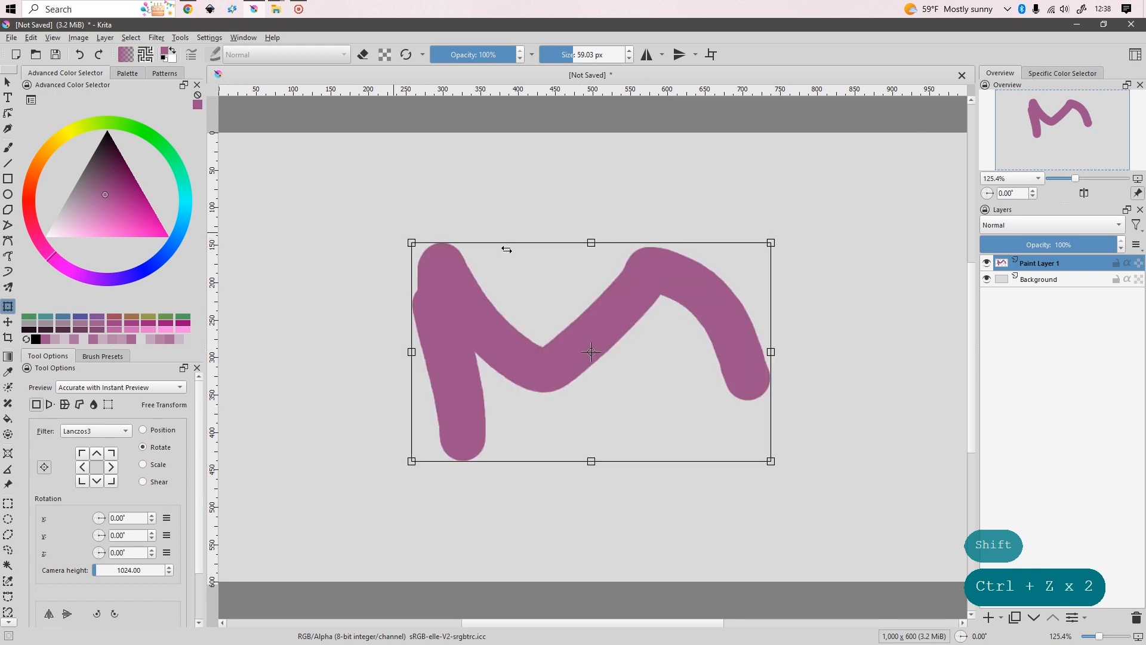
mouse_move(506, 250)
mouse_down()
mouse_move(834, 430)
mouse_move(937, 274)
mouse_up()
key(ctrl+z)
mouse_move(767, 312)
mouse_down()
mouse_move(770, 223)
mouse_move(770, 373)
mouse_move(770, 192)
mouse_move(780, 384)
mouse_up()
key(ctrl+z)
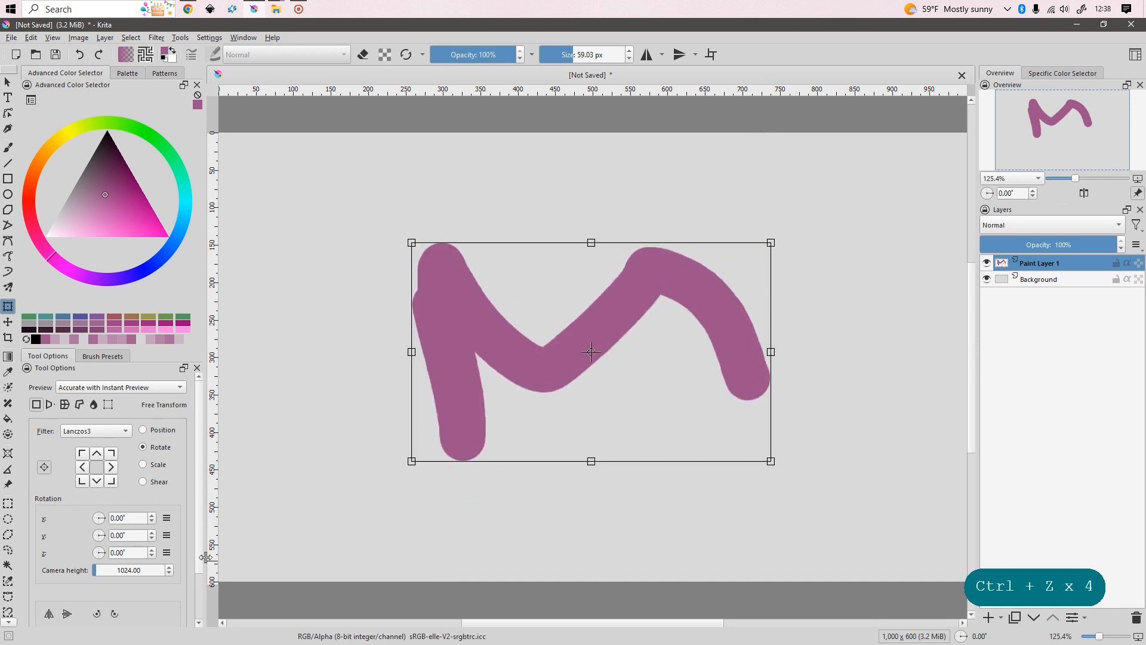
Compare the Perspective and Free transform modes, return to Free, and move the stroke to the upper-right part of the canvas
click(51, 405)
click(37, 404)
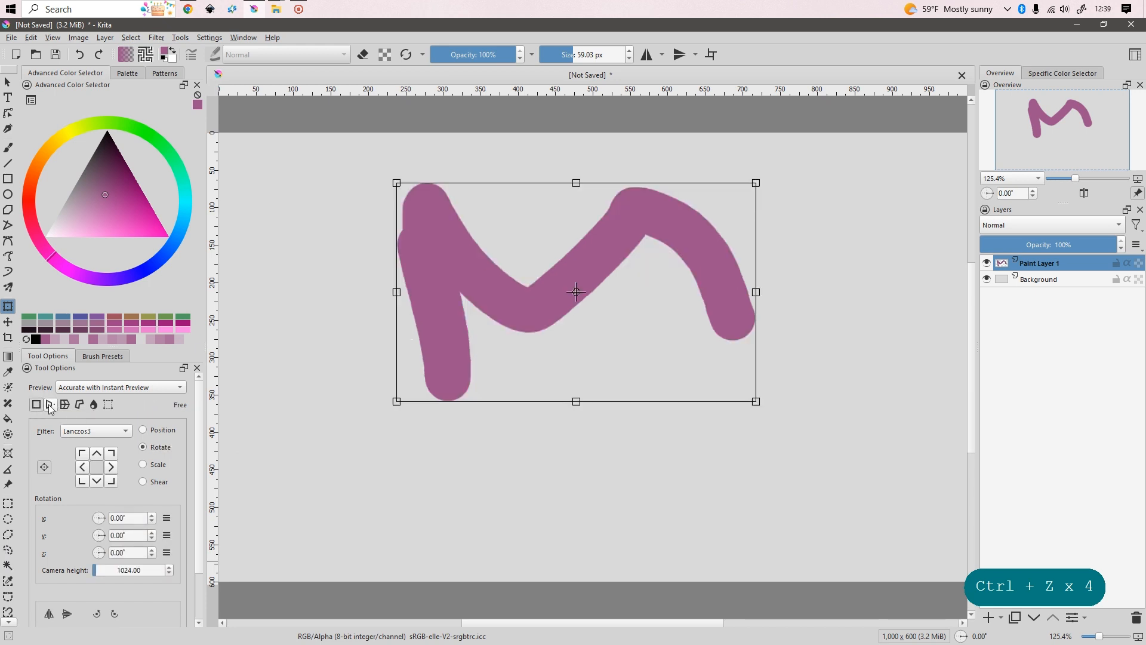
click(50, 406)
click(36, 406)
mouse_move(527, 287)
mouse_down()
mouse_move(711, 417)
mouse_move(529, 350)
mouse_up()
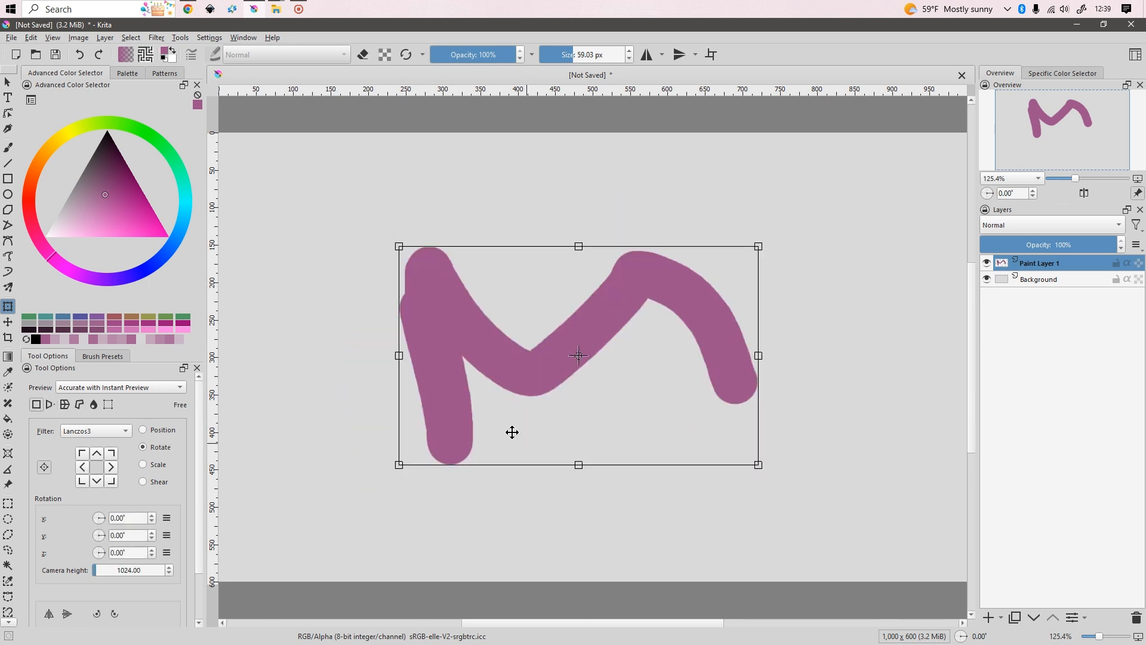
mouse_move(710, 313)
mouse_down()
mouse_move(704, 294)
mouse_move(902, 247)
mouse_up()
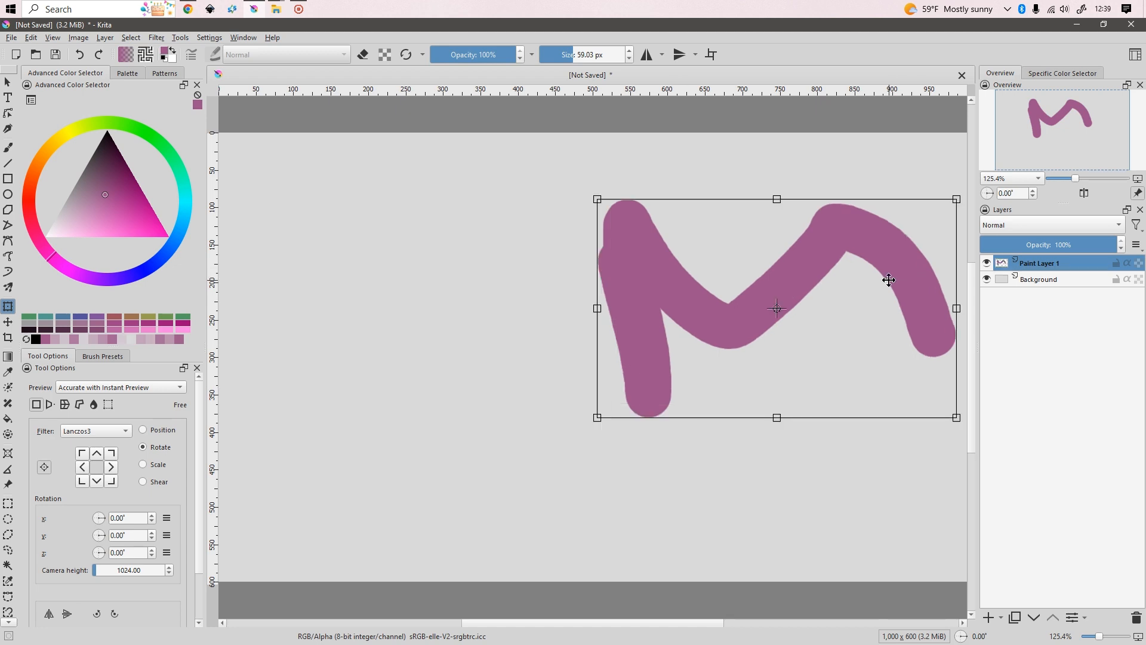
Apply the transform that moved the stroke to the upper-right part of the canvas
key(Return)
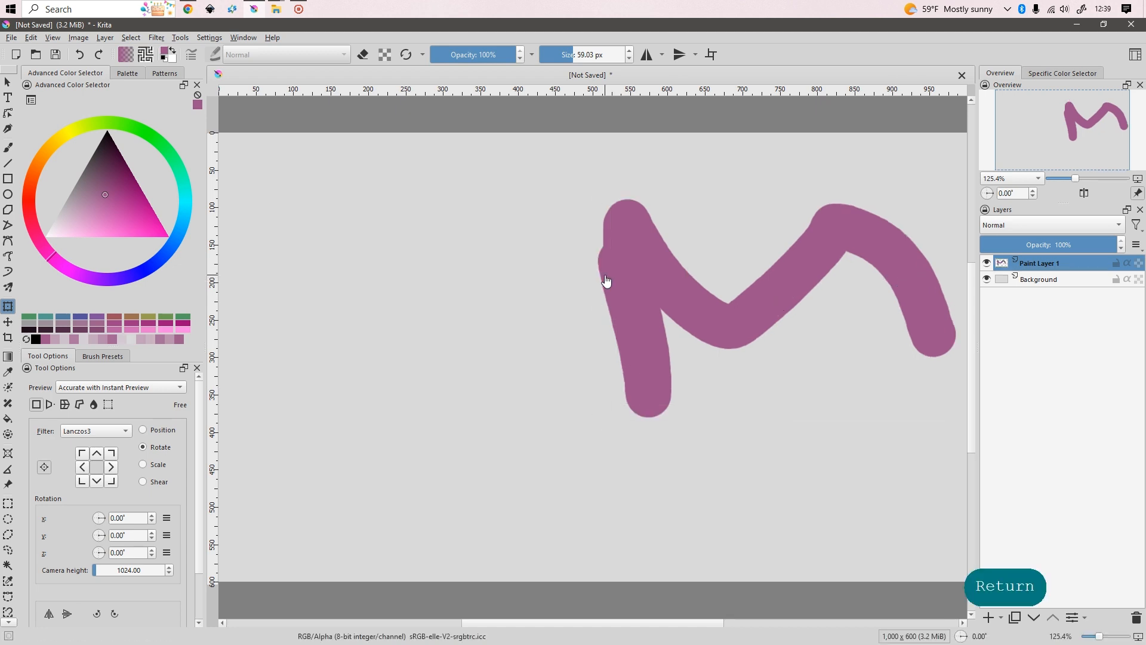
Try moving the stroke to the upper-left part of the canvas in Free mode, cancel the move and close the transform
click(616, 392)
mouse_move(719, 316)
mouse_down()
mouse_move(306, 272)
mouse_move(509, 286)
mouse_move(543, 323)
mouse_move(506, 330)
mouse_move(413, 303)
mouse_up()
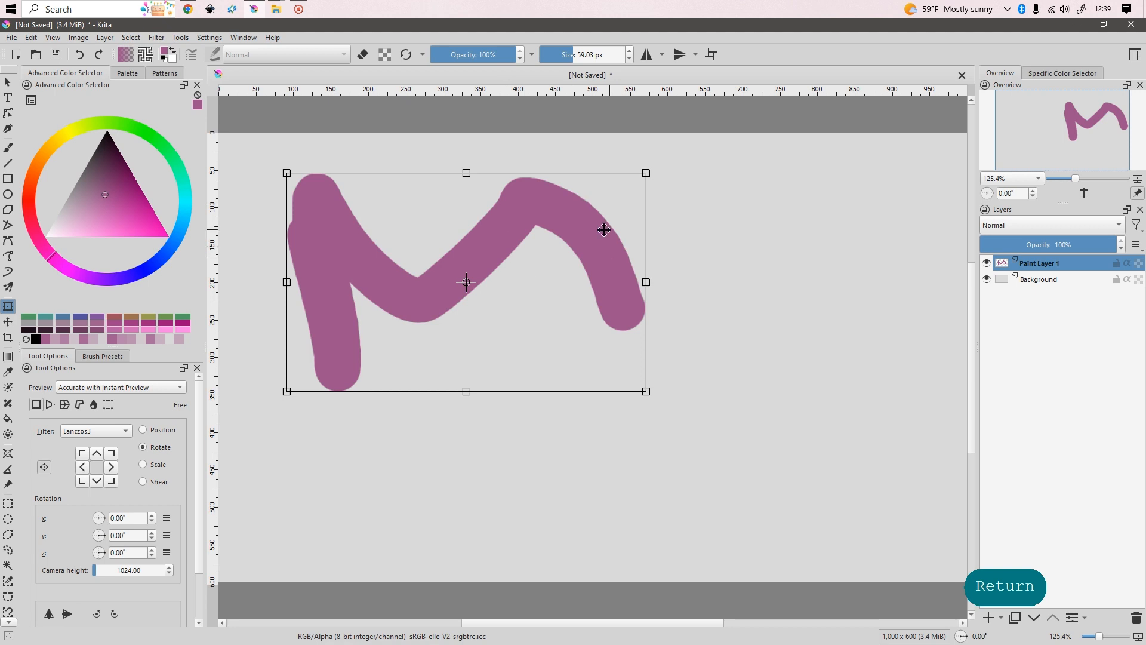
drag(557, 289, 465, 226)
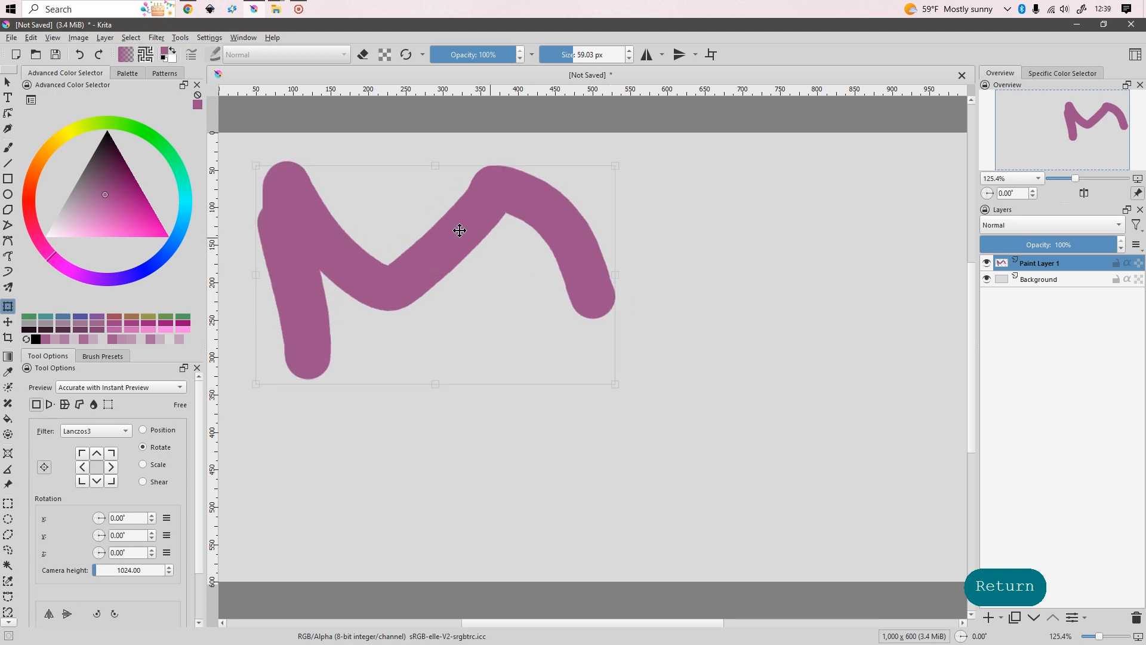
key(Escape)
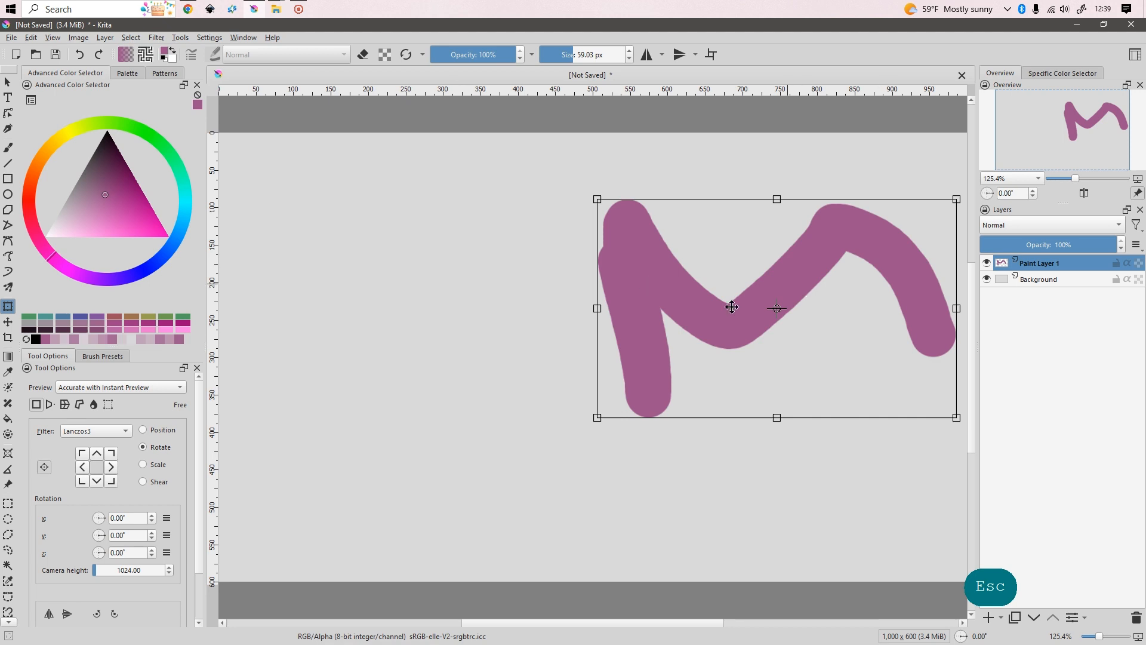
key(Return)
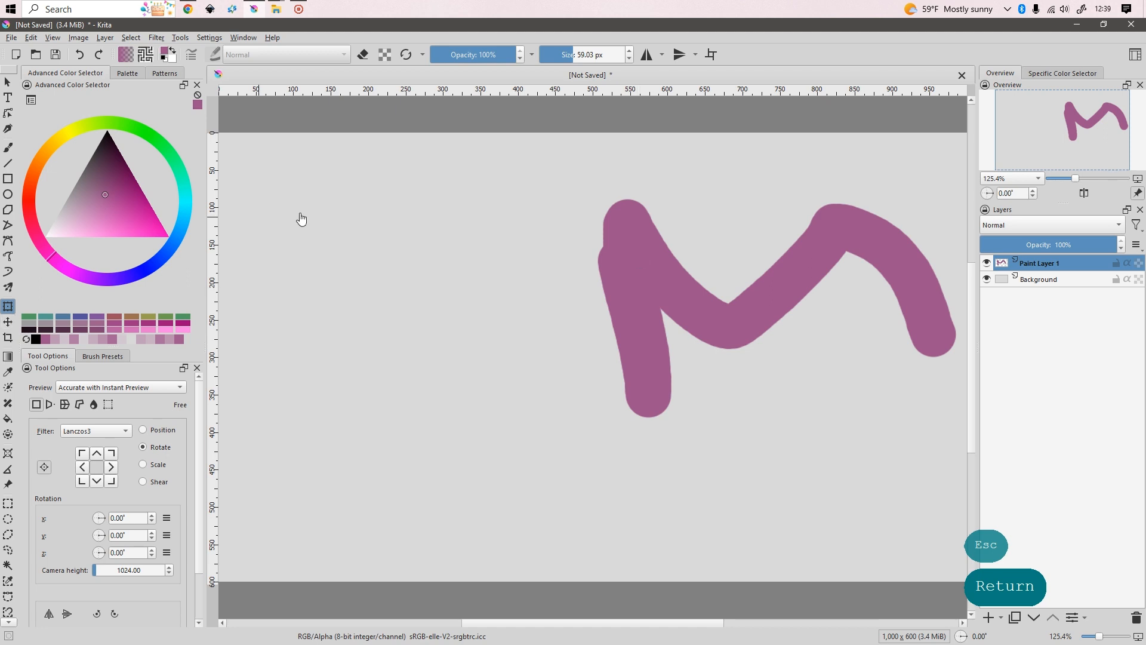
Move the stroke horizontally to the middle of the canvas in Free mode and apply the transform
scroll(230, 303, down, 4)
scroll(488, 272, up, 3)
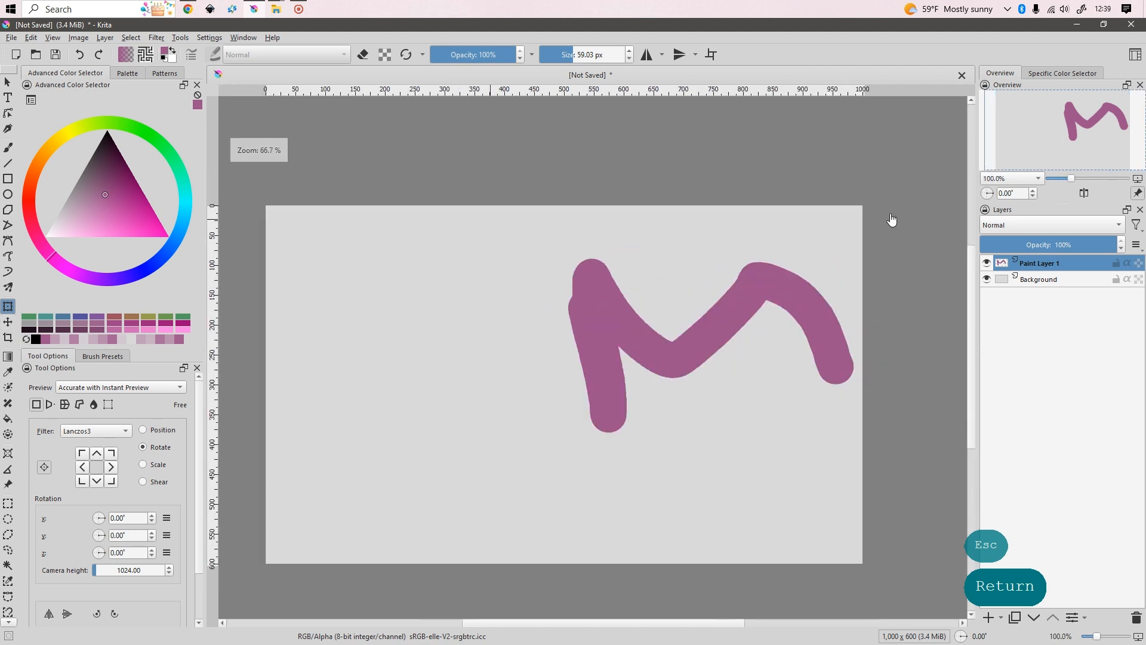
click(614, 314)
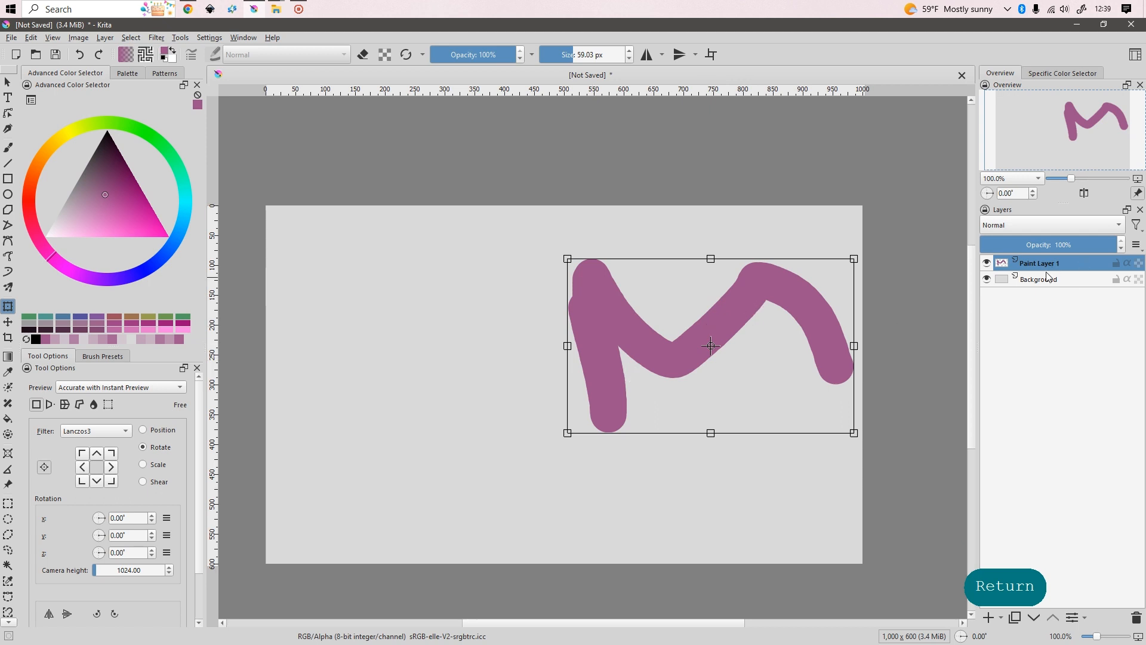
drag(664, 335, 519, 338)
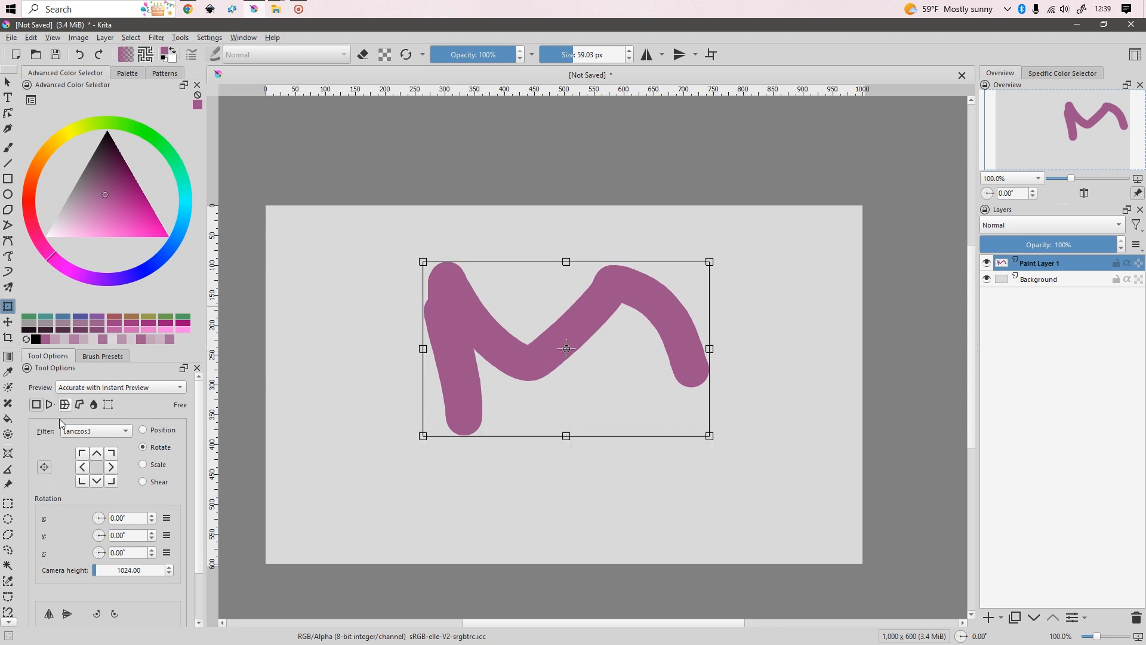
key(Return)
key(Return)
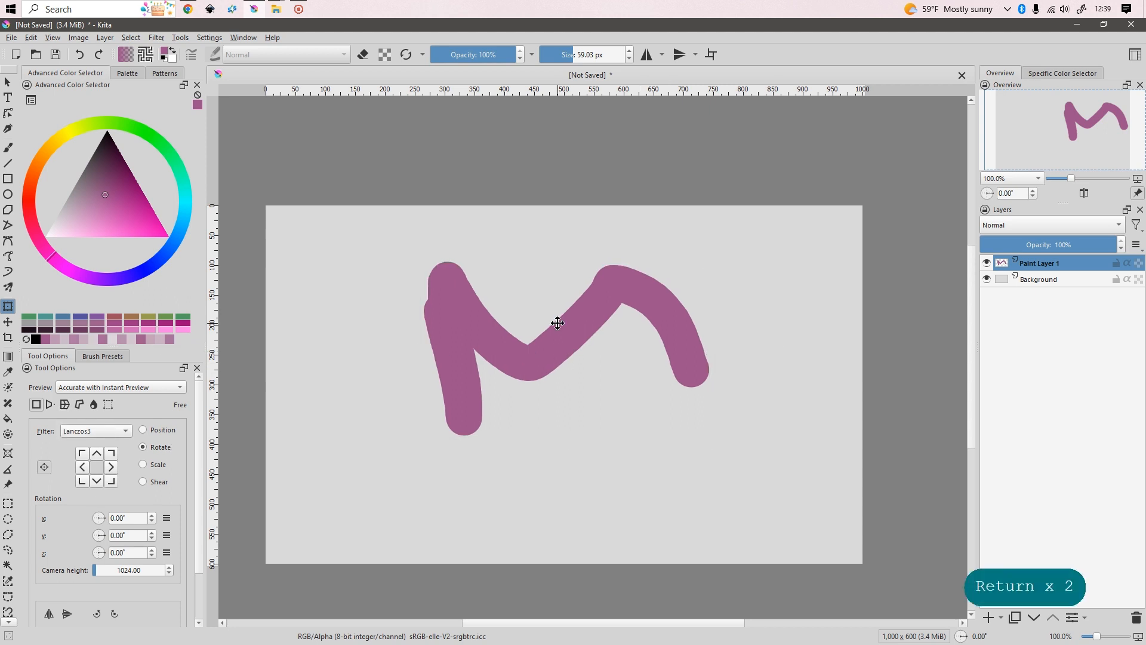
Start a transform on the stroke in Perspective mode and nudge it slightly to the right
ctrl+scroll(550, 333, up, 1)
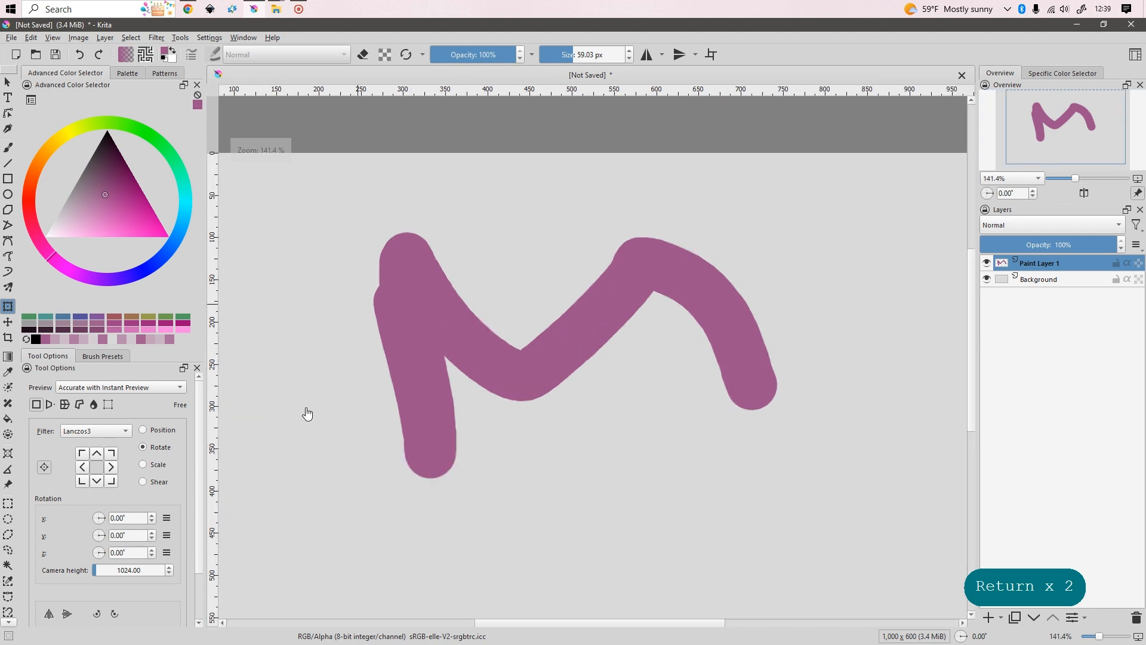
click(506, 352)
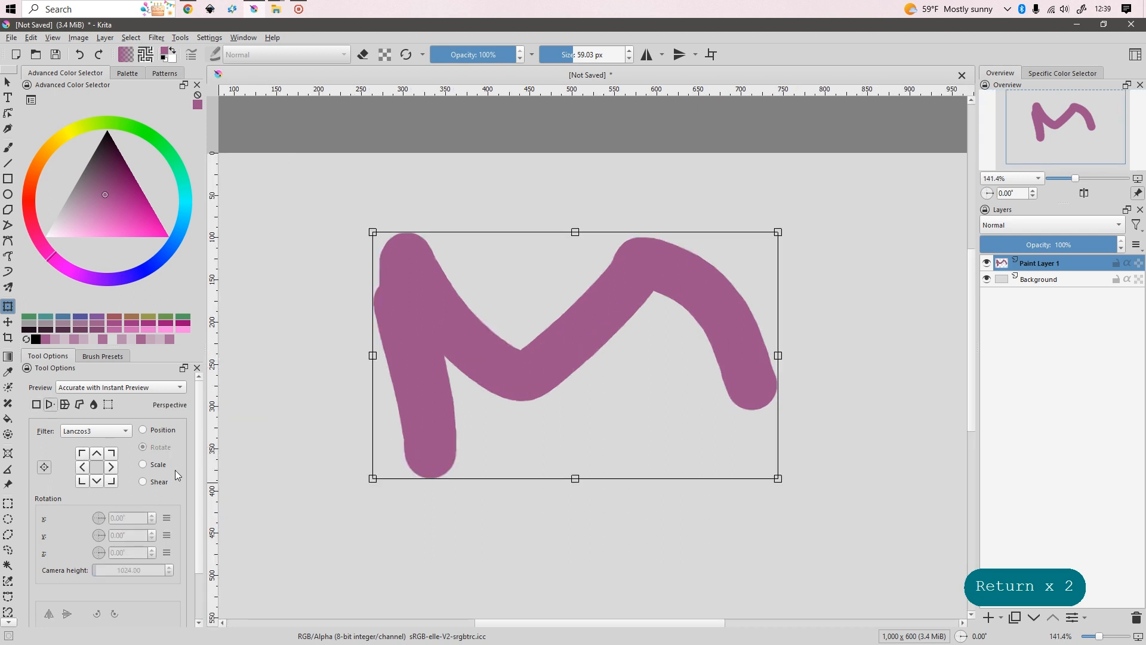
mouse_move(488, 357)
mouse_down()
mouse_move(523, 353)
mouse_move(495, 358)
mouse_up()
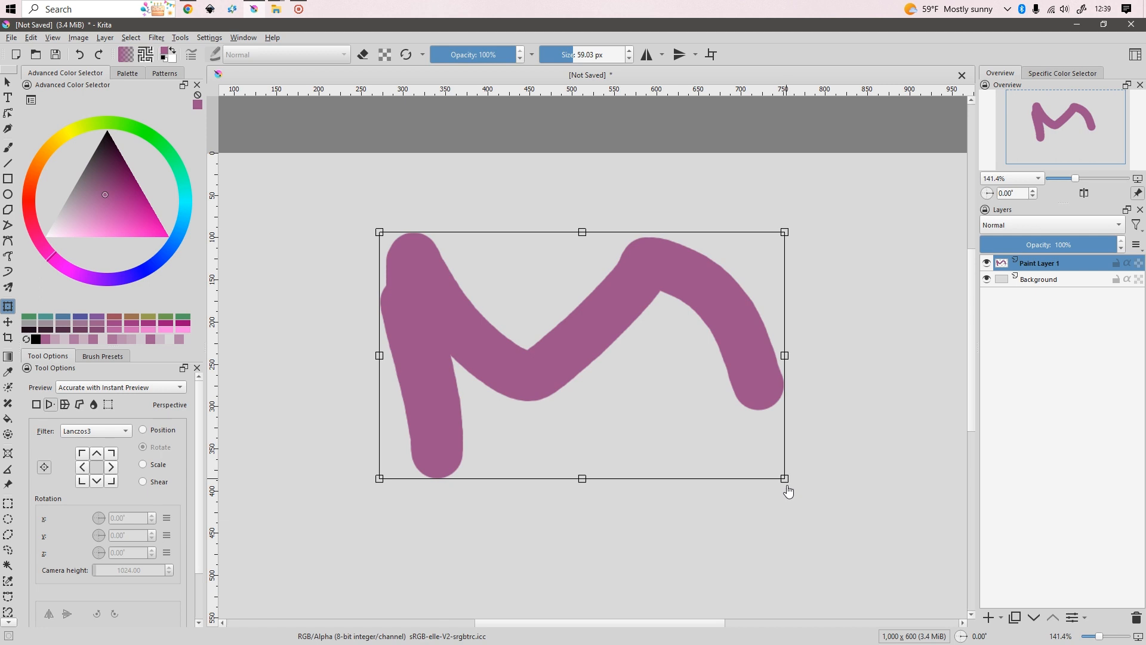
Distort the M-shaped stroke in perspective by pulling all four corners outward and moving its left edge inward
drag(785, 479, 810, 630)
drag(784, 232, 760, 81)
scroll(696, 345, down, 1)
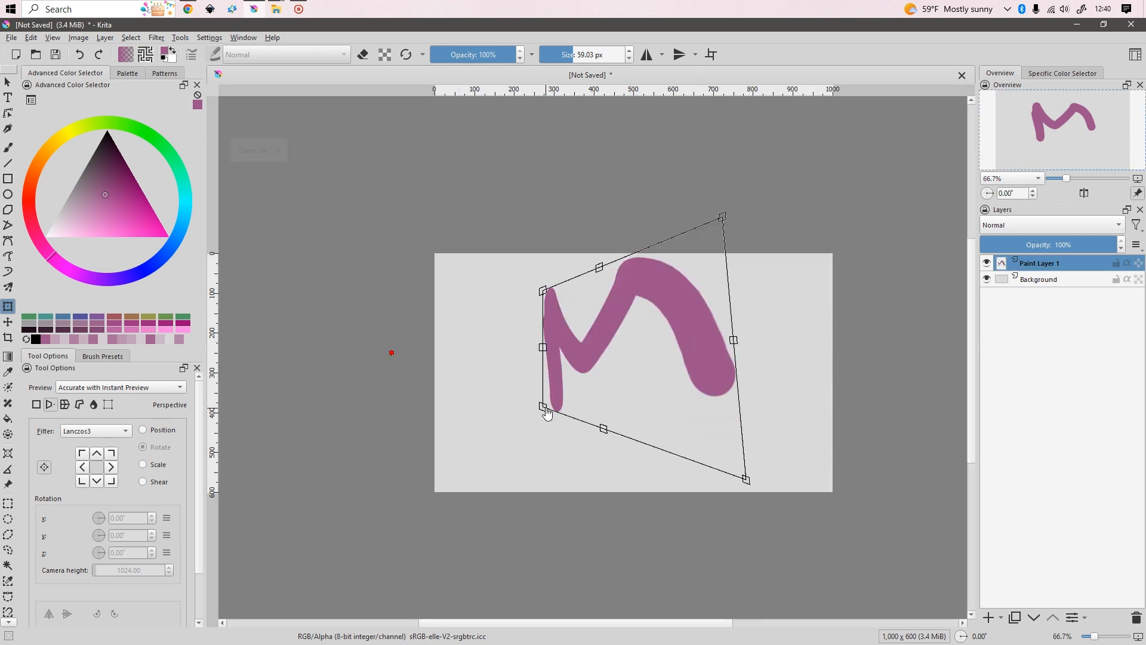
drag(543, 406, 489, 472)
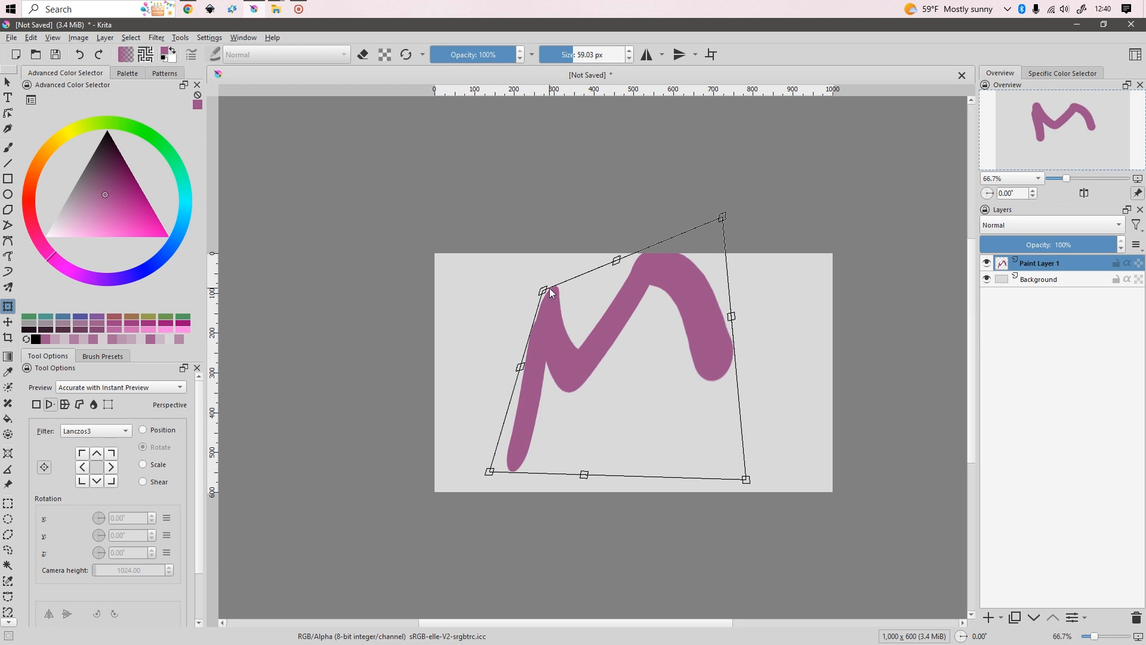
mouse_move(549, 287)
mouse_down()
mouse_move(619, 374)
mouse_move(589, 328)
mouse_move(482, 276)
mouse_move(483, 310)
mouse_up()
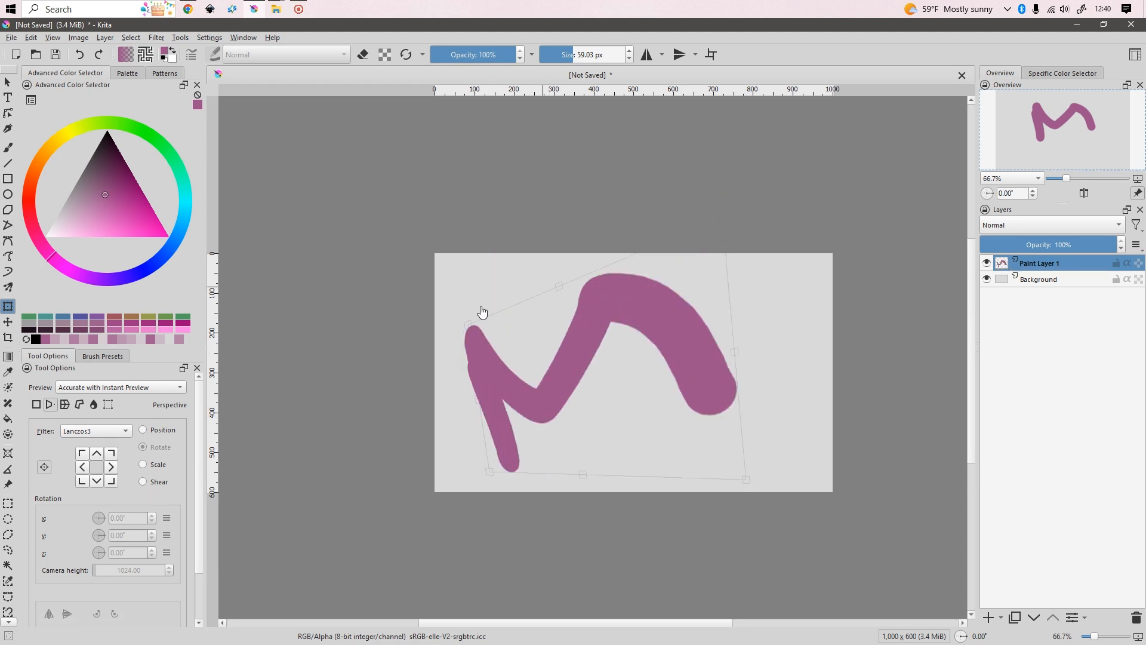
mouse_move(504, 378)
mouse_down()
mouse_move(568, 362)
mouse_move(603, 385)
mouse_move(596, 299)
mouse_move(592, 357)
mouse_up()
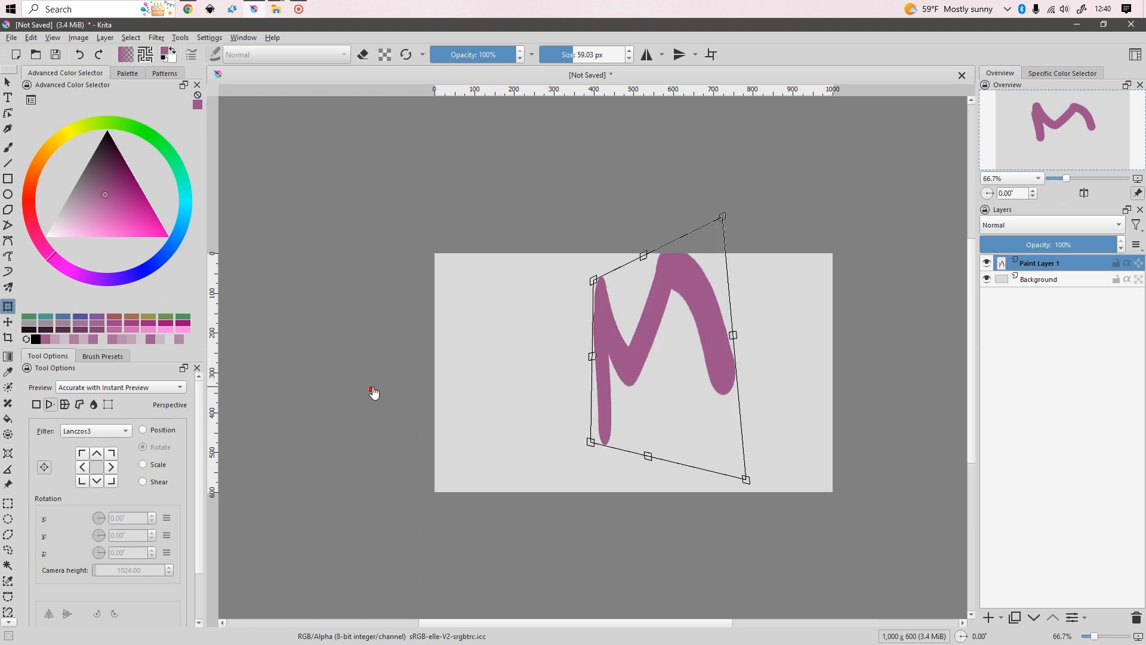
mouse_move(373, 393)
mouse_down()
mouse_move(567, 385)
mouse_move(579, 352)
mouse_move(516, 403)
mouse_move(442, 412)
mouse_move(259, 396)
mouse_move(670, 387)
mouse_move(453, 391)
mouse_up()
scroll(636, 376, up, 1)
Clear the contents of Paint Layer 1, then undo back to the M stroke's shape before the perspective distortion
key(Delete)
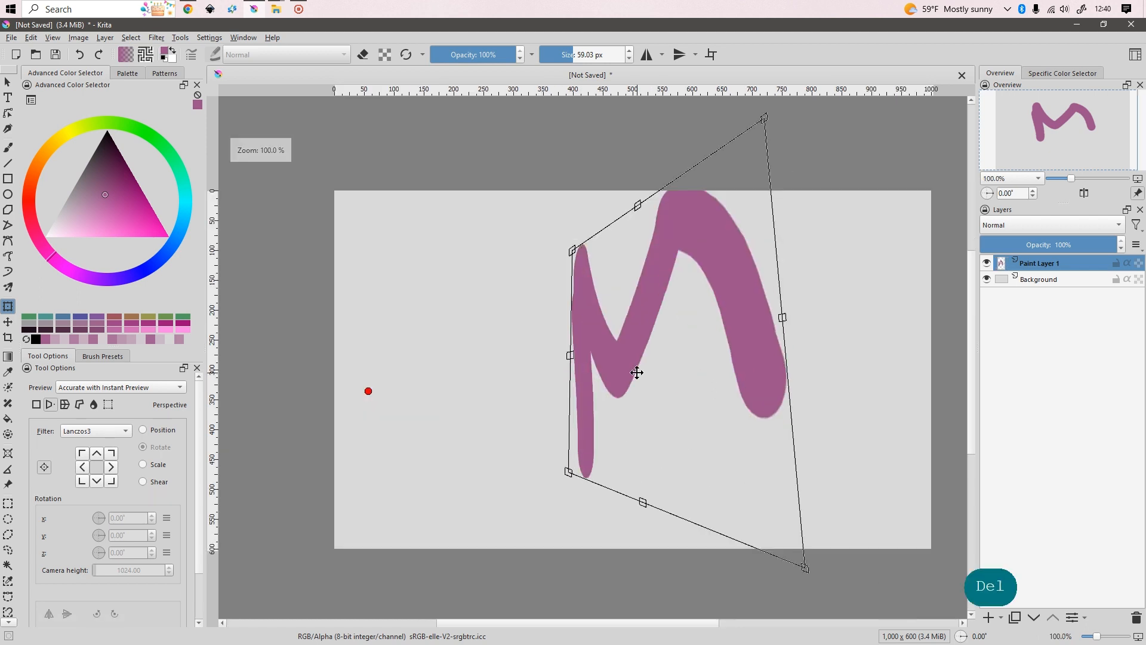
key(ctrl+z)
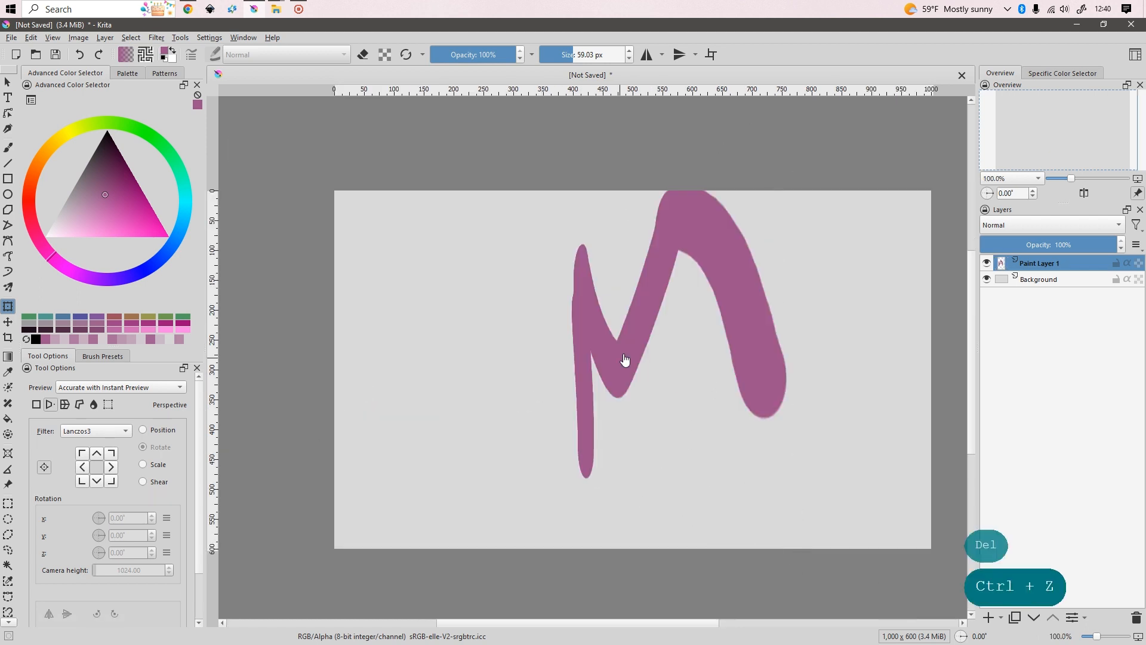
key(ctrl+z)
key(Escape)
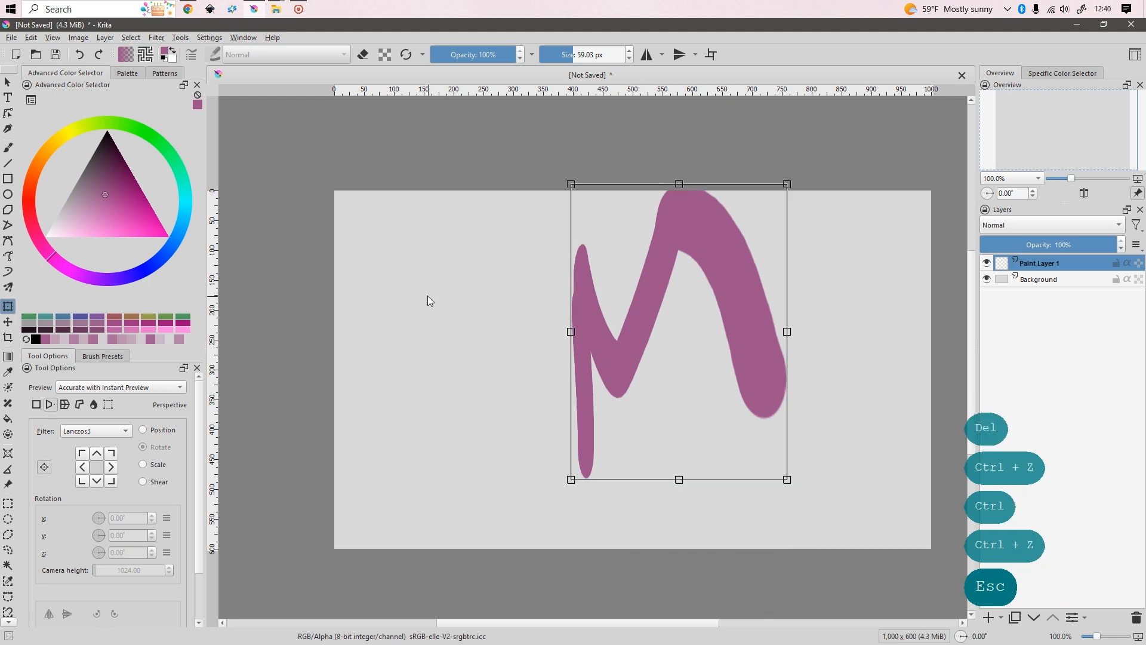
key(ctrl+z)
key(ctrl+z)
key(ctrl+z)
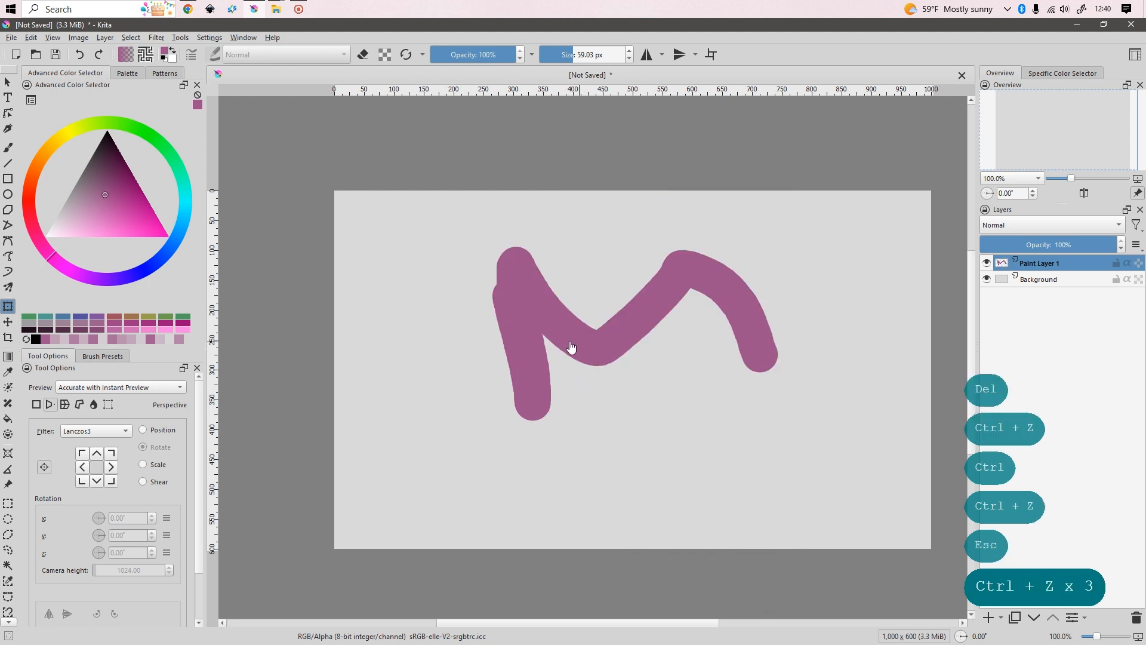
Try shifting the M stroke down-left and pulling its upper-right corner upward in perspective
click(647, 341)
drag(647, 340, 631, 369)
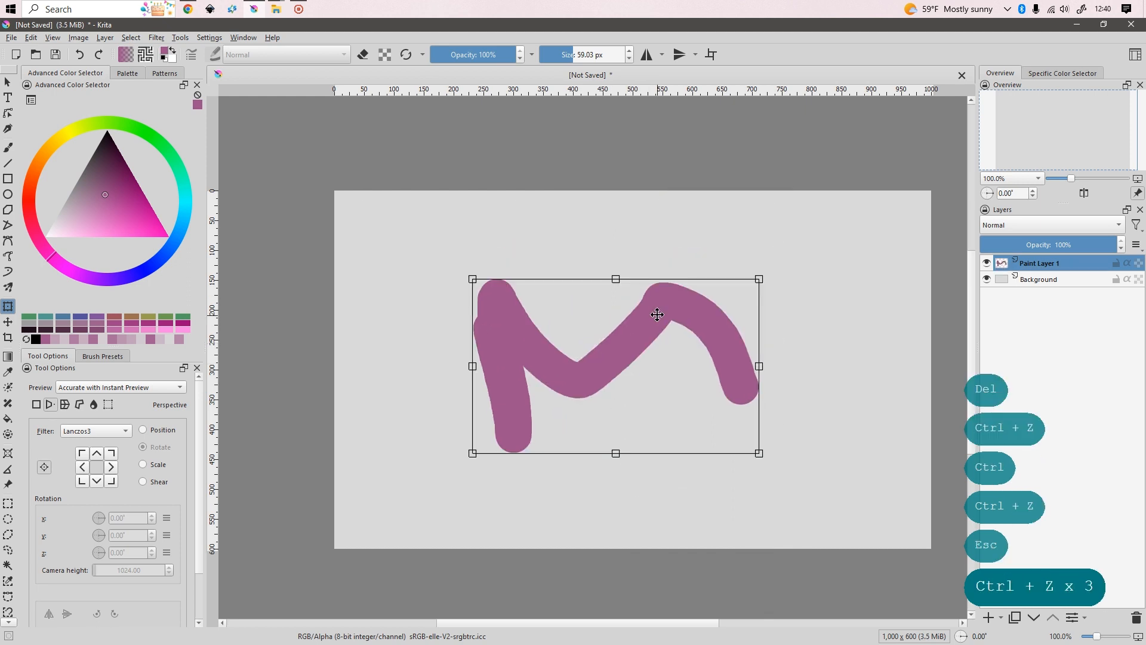
scroll(652, 314, up, 1)
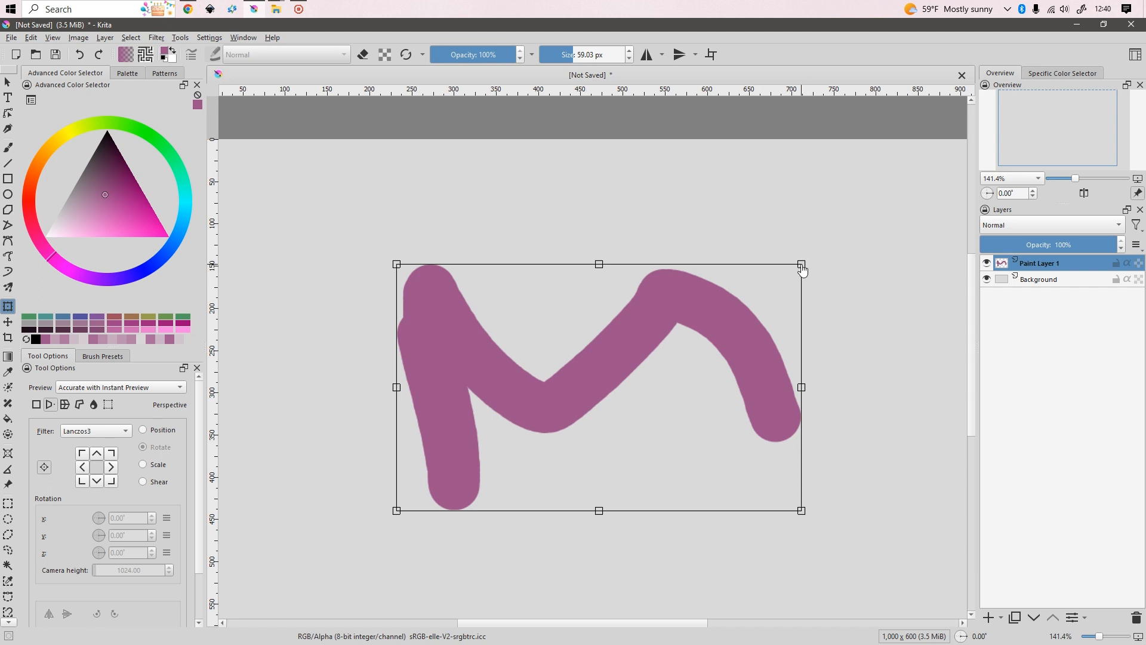
mouse_move(803, 271)
mouse_down()
mouse_move(744, 135)
mouse_move(767, 256)
mouse_move(814, 220)
mouse_move(798, 156)
mouse_move(778, 155)
mouse_up()
key(Escape)
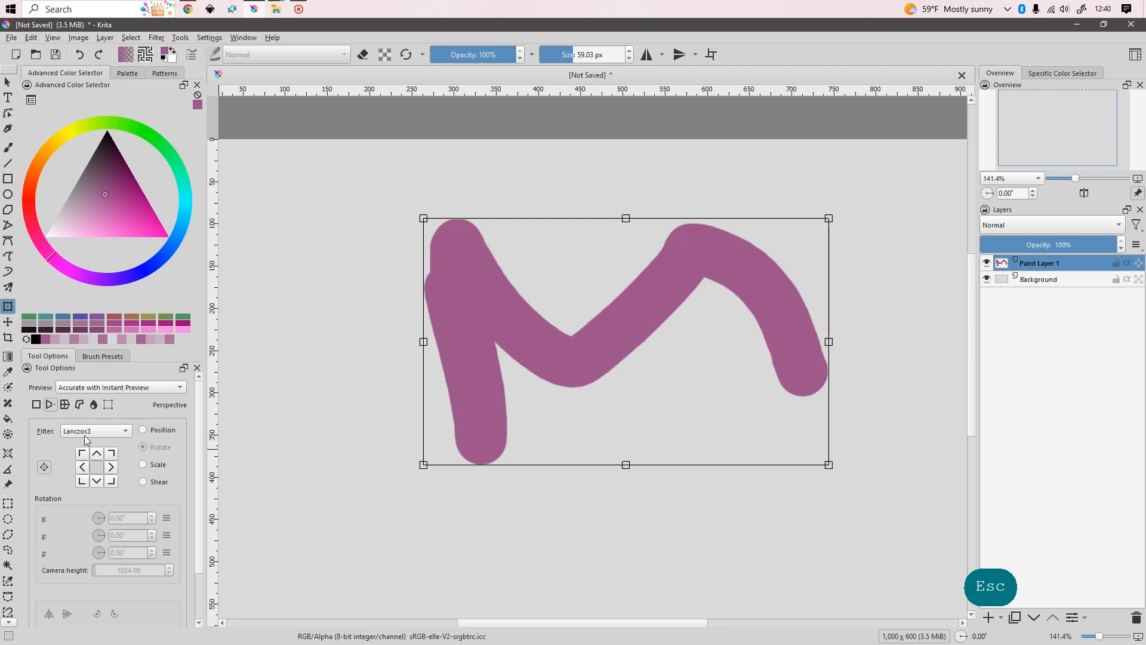
Try pushing the middle of the M stroke with the Liquify transform, and undo it
click(93, 404)
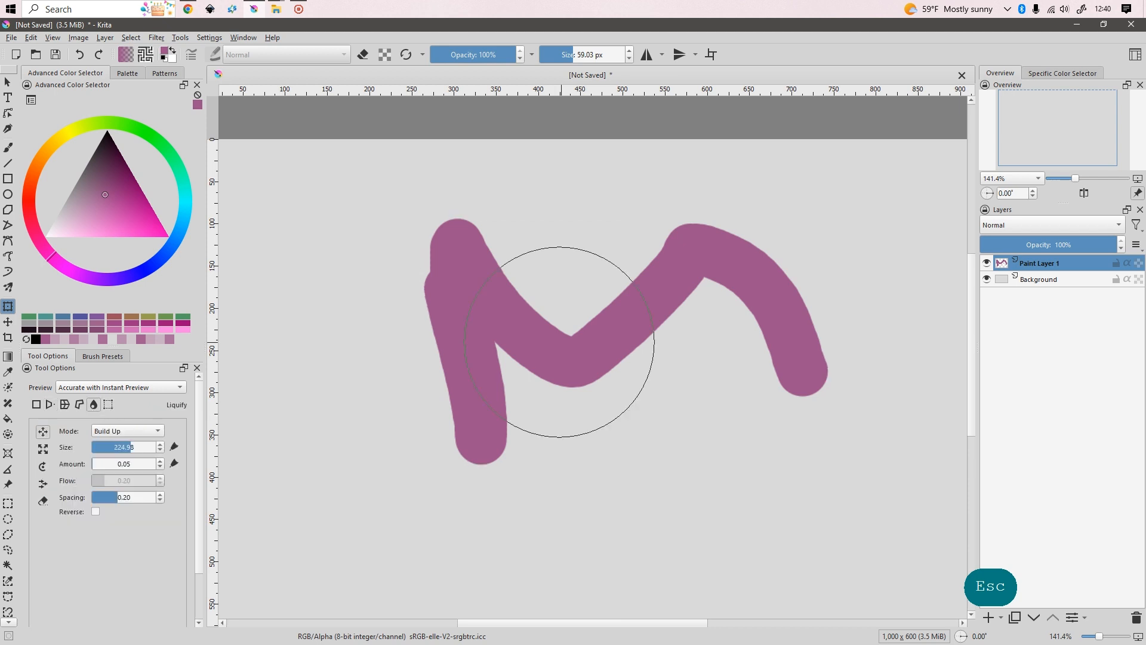
mouse_move(560, 341)
mouse_down()
mouse_move(386, 386)
mouse_move(526, 376)
mouse_up()
key(ctrl+z)
Try bending the M stroke with the Mesh transform using the handle near its upper-left corner, and undo it
click(111, 404)
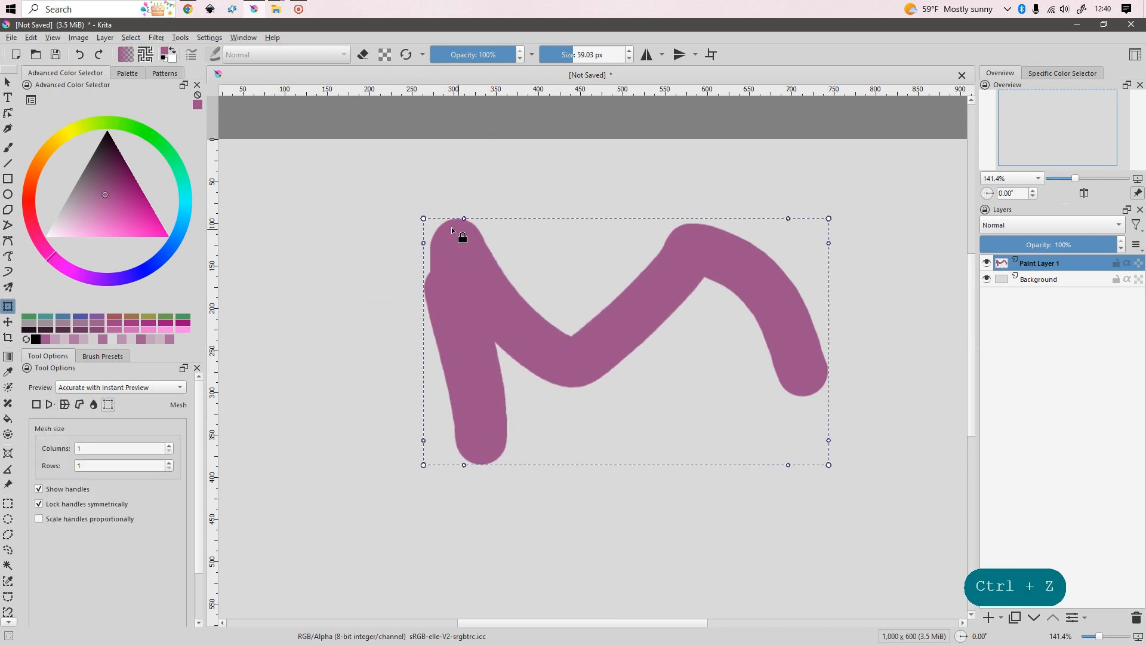
drag(463, 218, 563, 164)
key(ctrl+z)
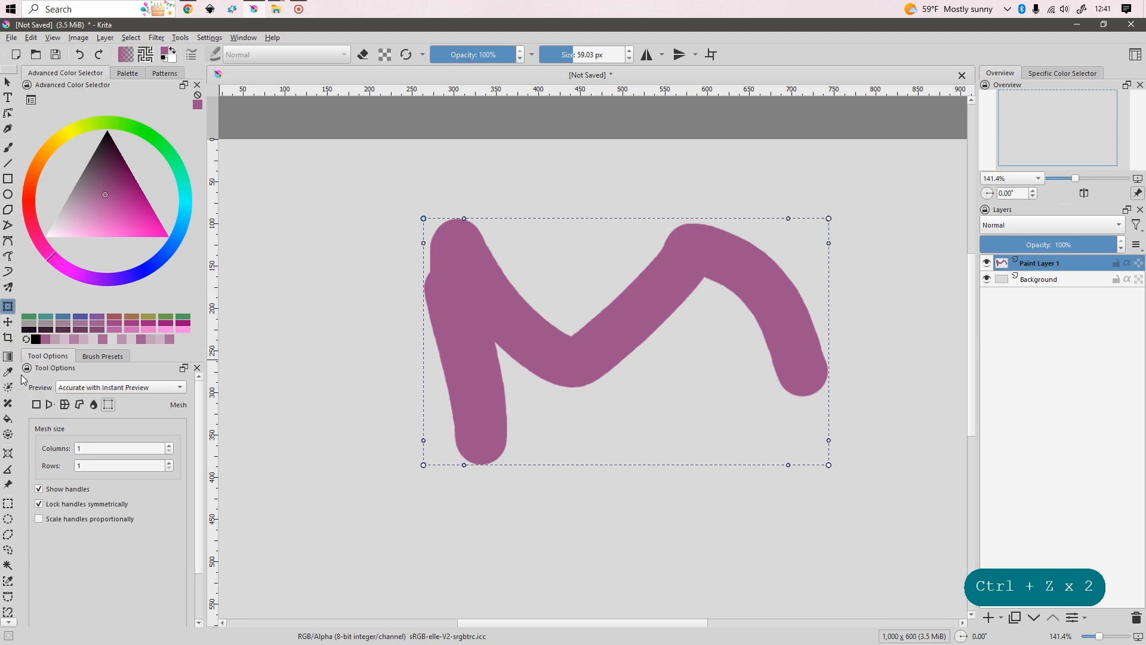
Draw a series of rectangular selections over different parts of the M stroke, ending with one about 429 × 323 px
click(7, 503)
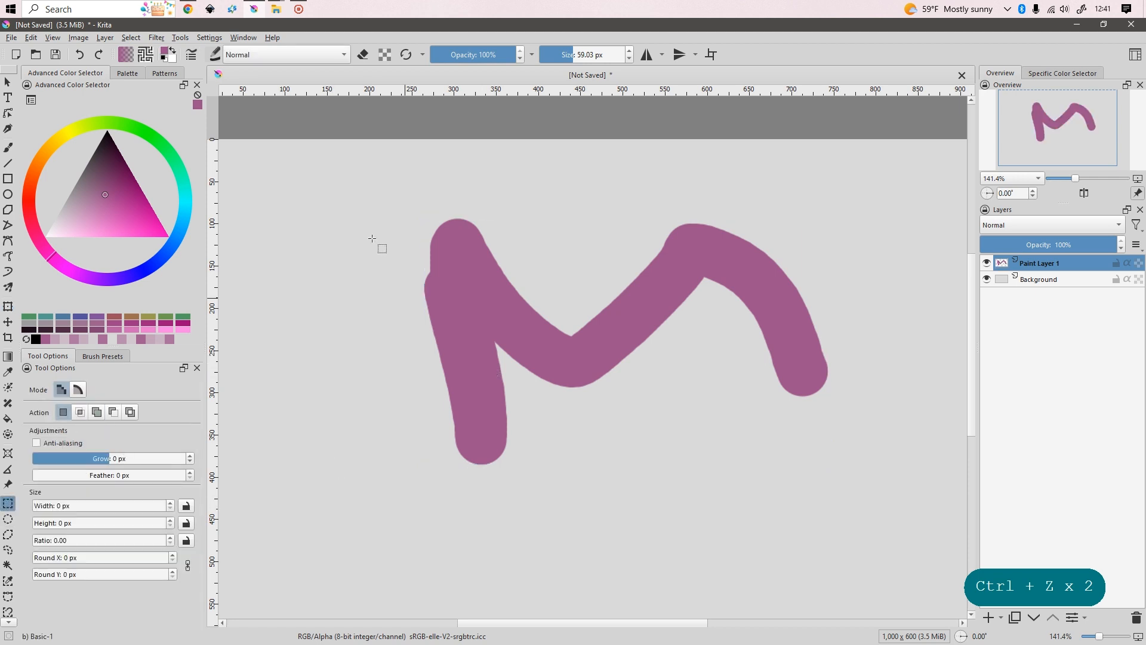
drag(362, 214, 660, 531)
drag(628, 164, 932, 428)
drag(536, 233, 732, 517)
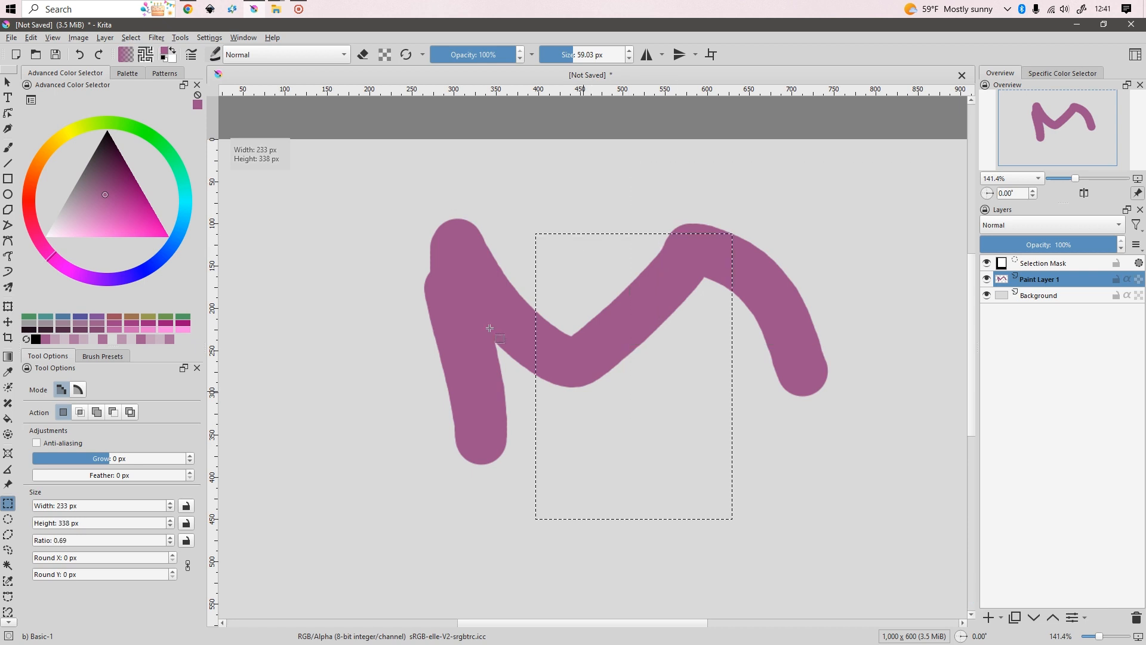
drag(348, 280, 565, 514)
drag(363, 184, 702, 406)
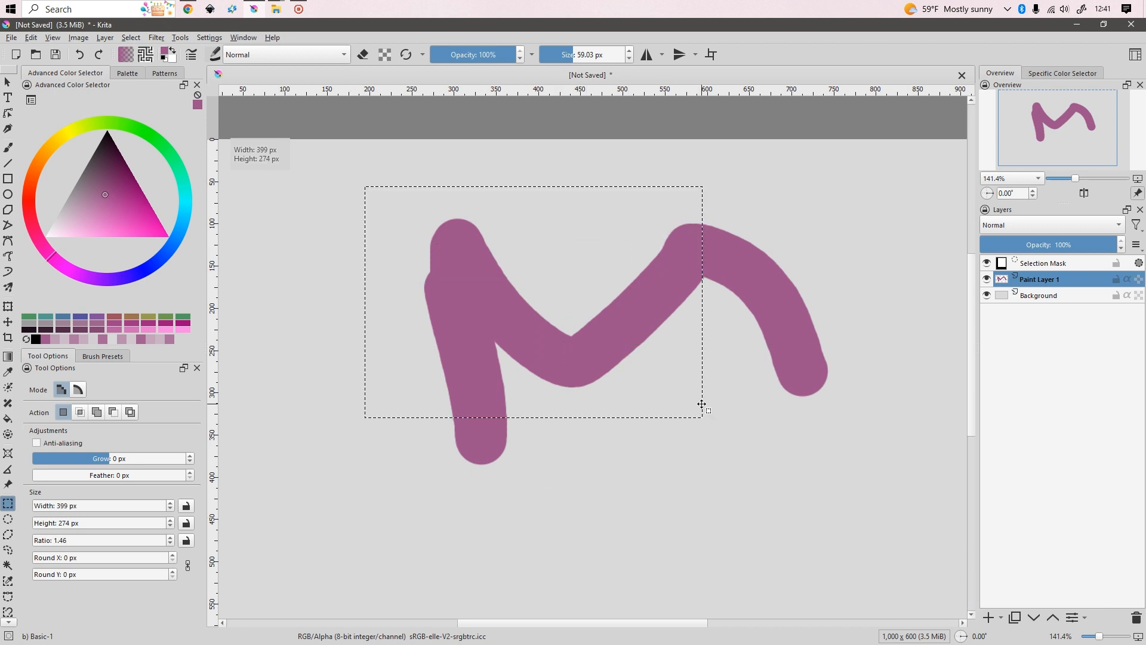
drag(609, 153, 801, 433)
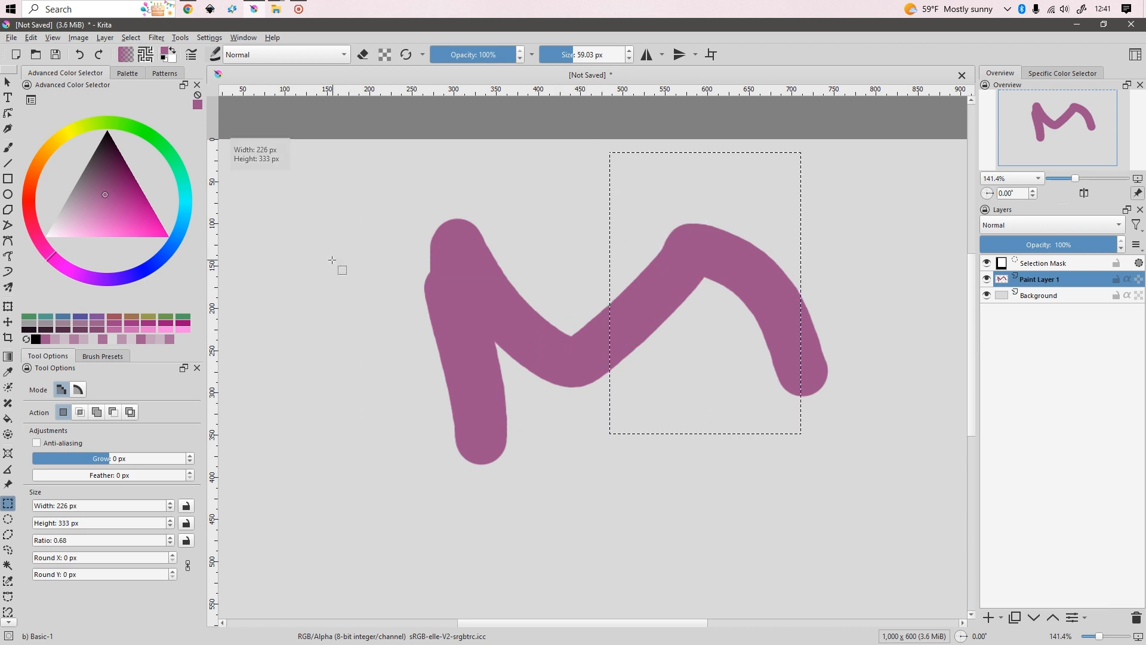
drag(337, 265, 699, 537)
Select the whole canvas and deselect it again
key(ctrl+a)
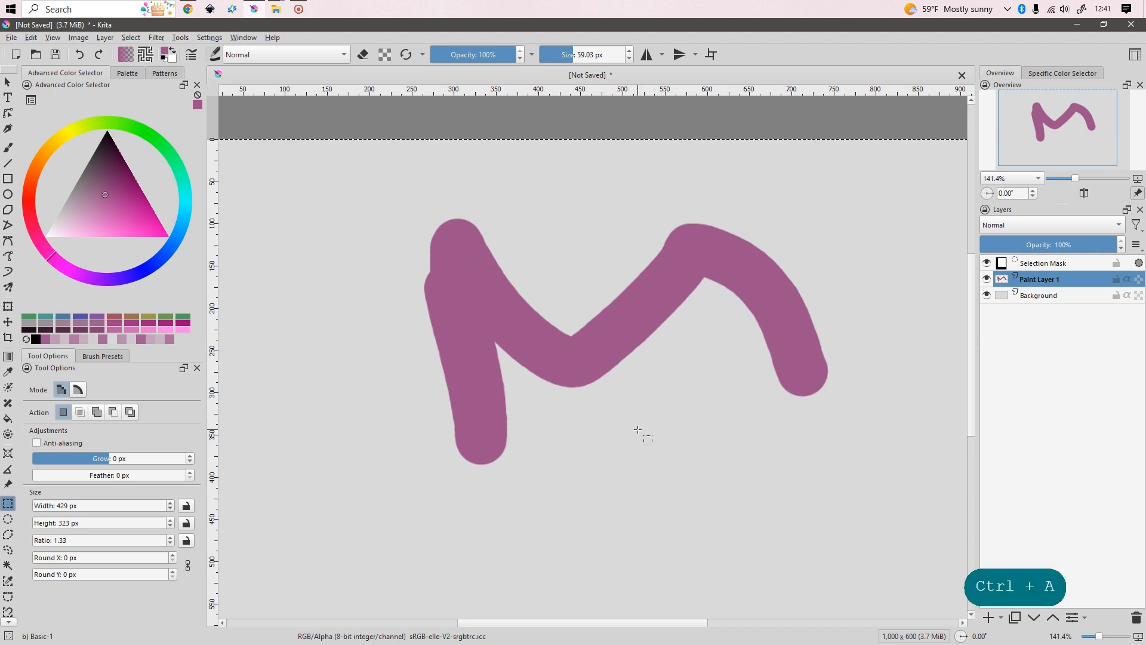
key(ctrl+shift+a)
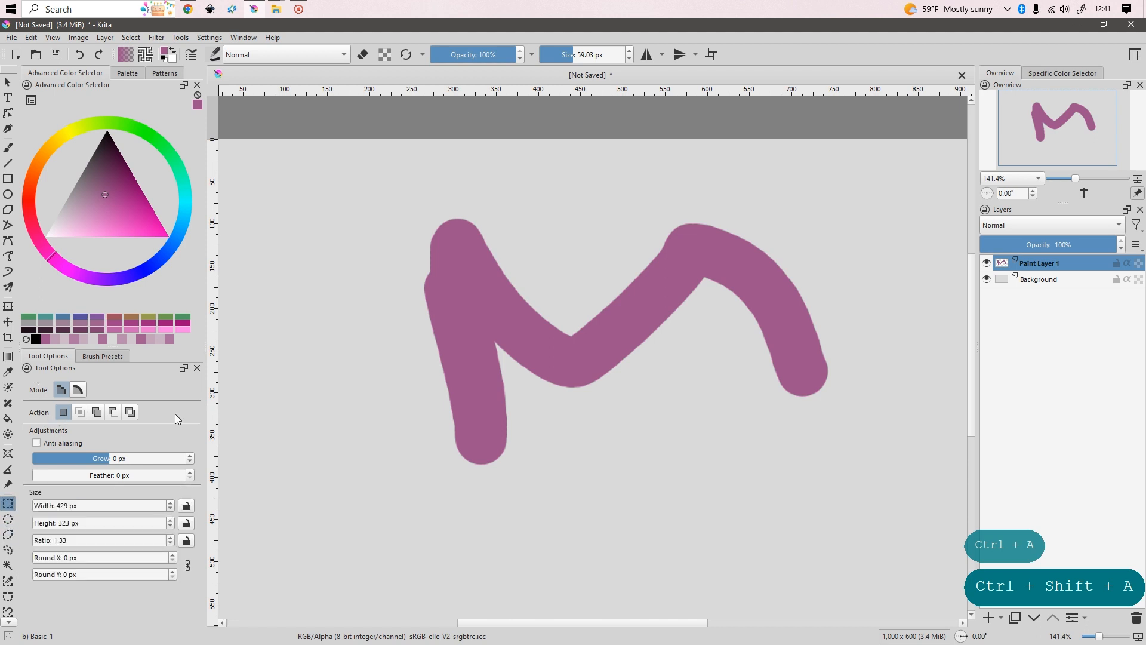
Draw replacing rectangular selections alternately around the M's left leg and right arm, ending with one about 388 × 420 px on the right arm
drag(238, 197, 476, 474)
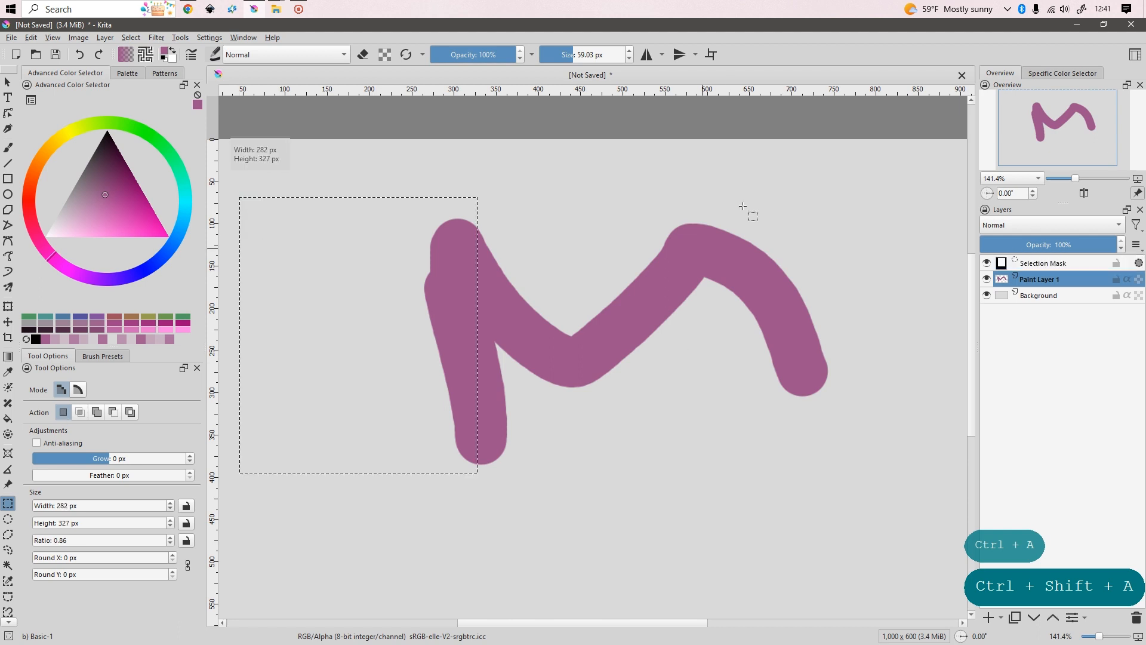
drag(619, 173, 990, 513)
drag(264, 195, 504, 475)
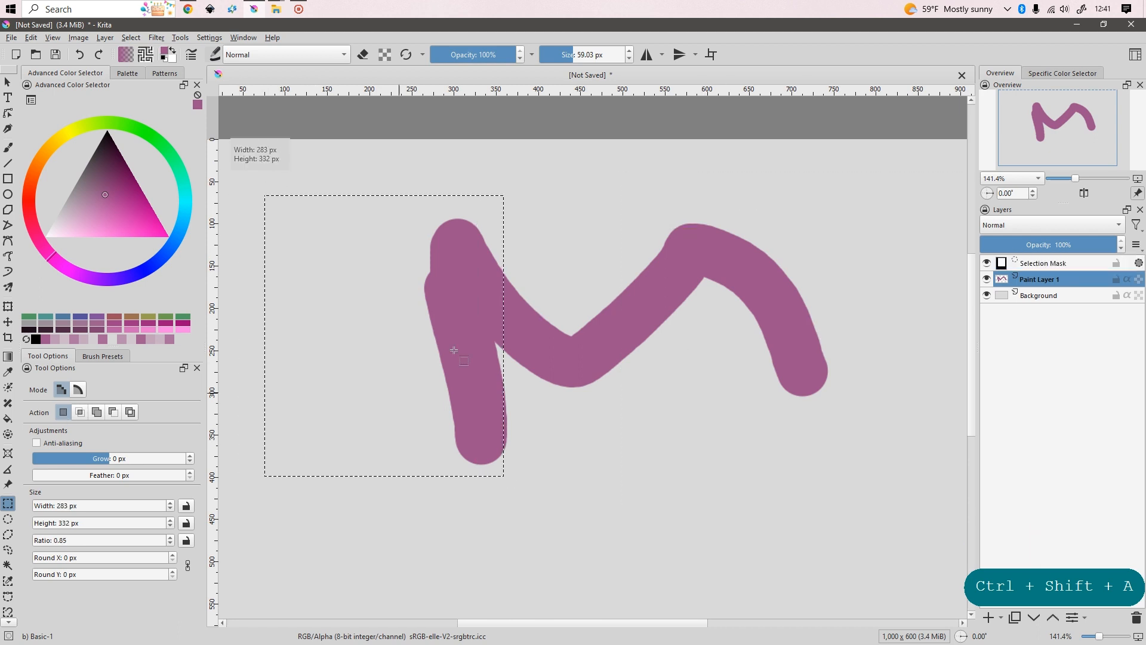
drag(694, 183, 1023, 539)
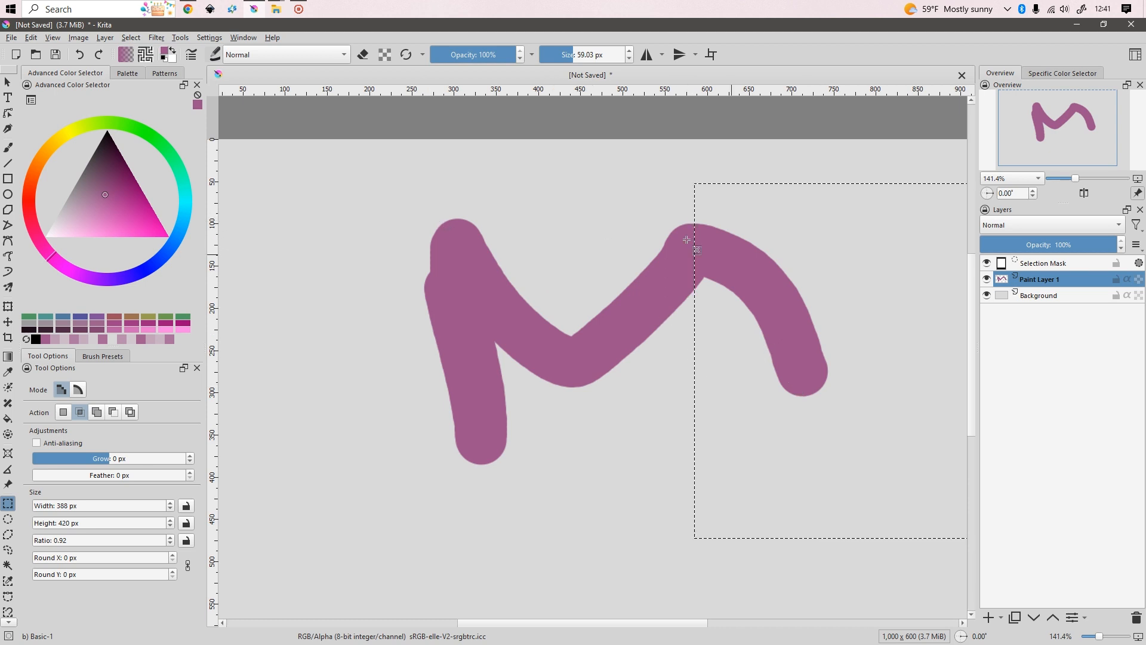
Intersect the selection with a rectangle about 402 × 272 px, undo it, and intersect with one about 290 × 355 px around the left leg
drag(474, 228, 815, 458)
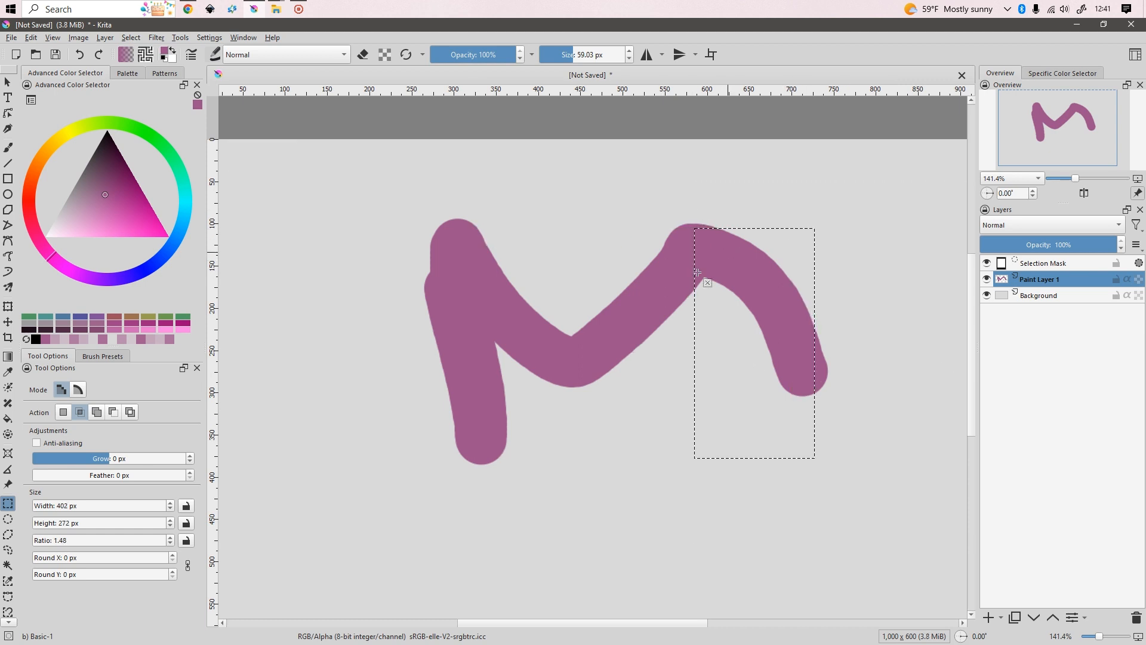
key(ctrl+z)
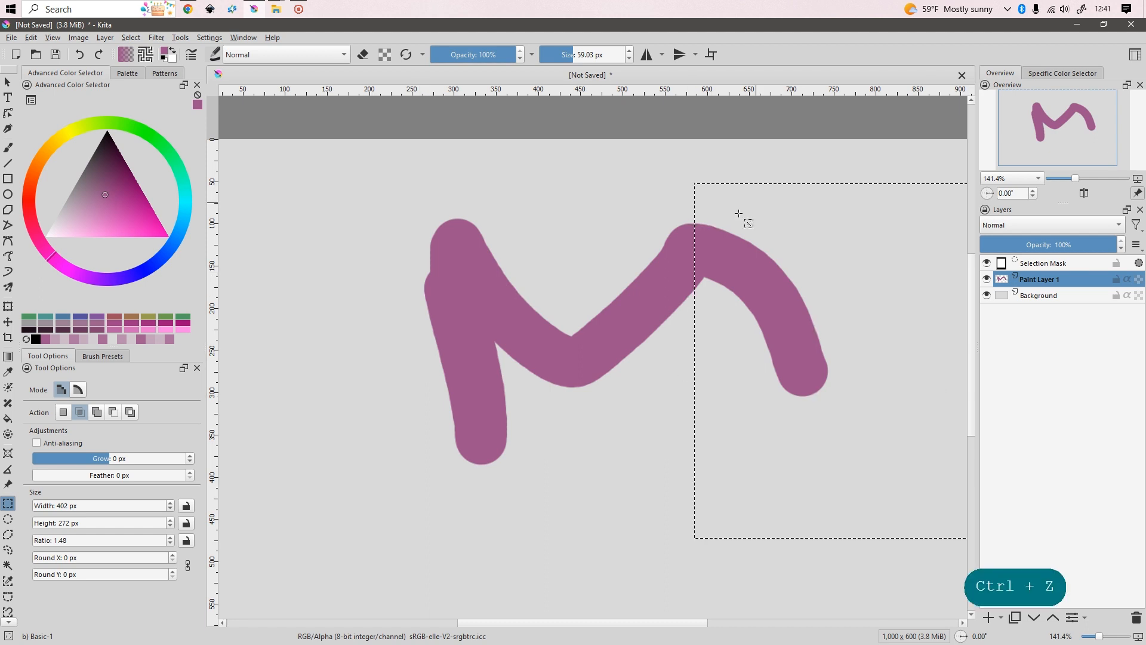
drag(260, 221, 506, 521)
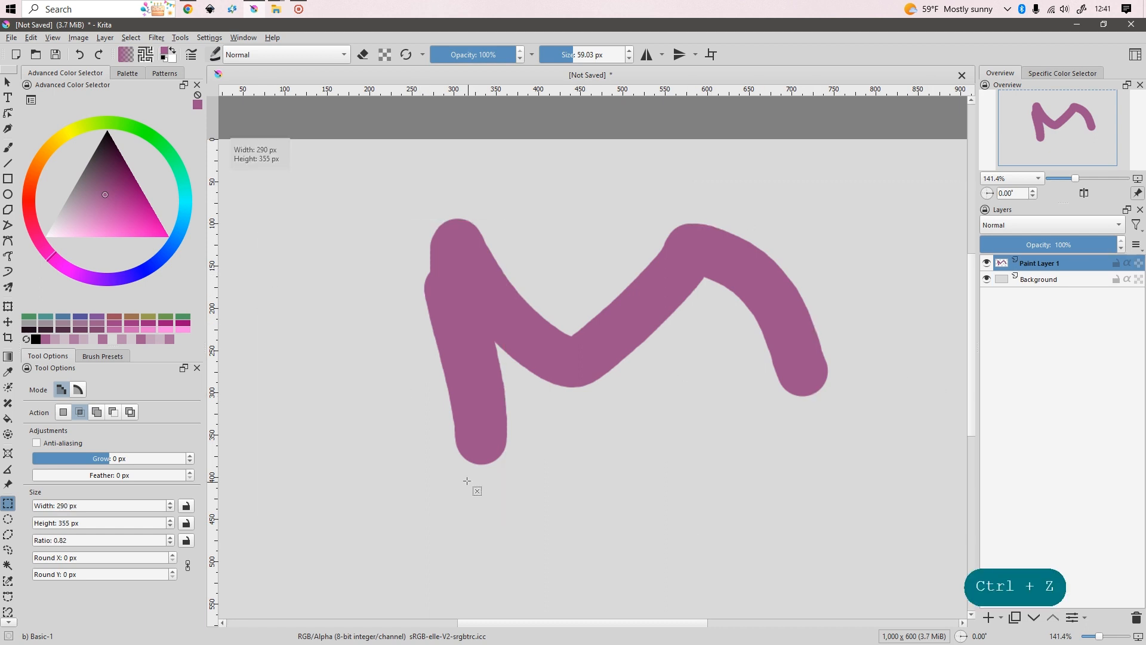
Set the selection action to Add and select two rectangles, about 302 × 310 px around the left leg and 409 × 538 px around the right half
click(96, 411)
drag(535, 461, 280, 199)
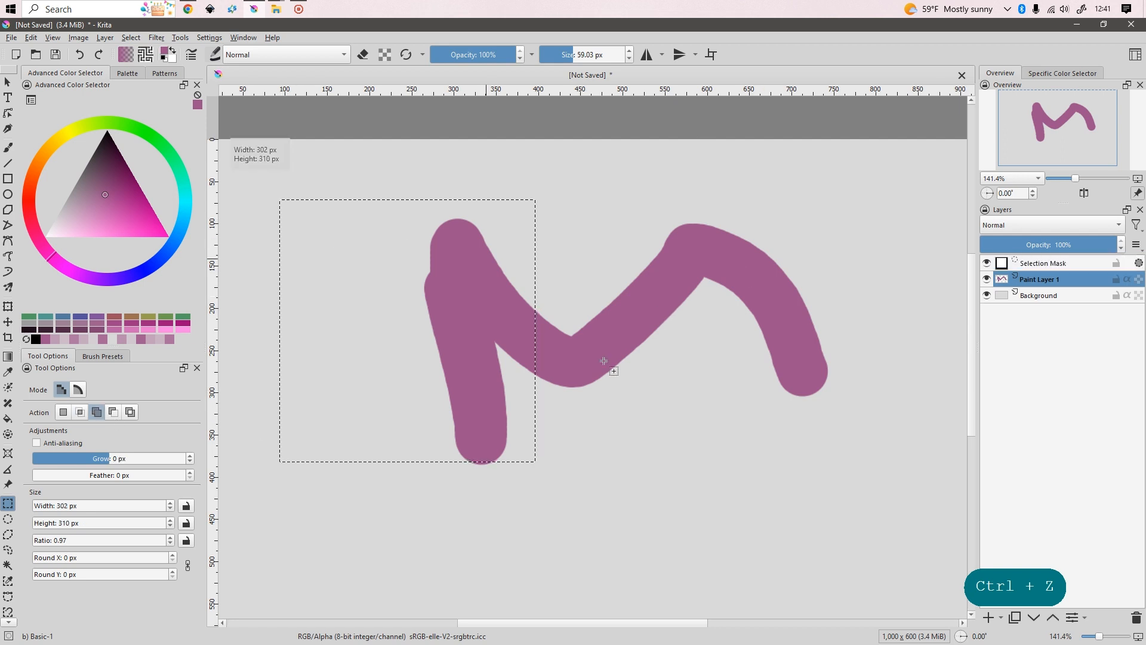
drag(600, 180, 945, 540)
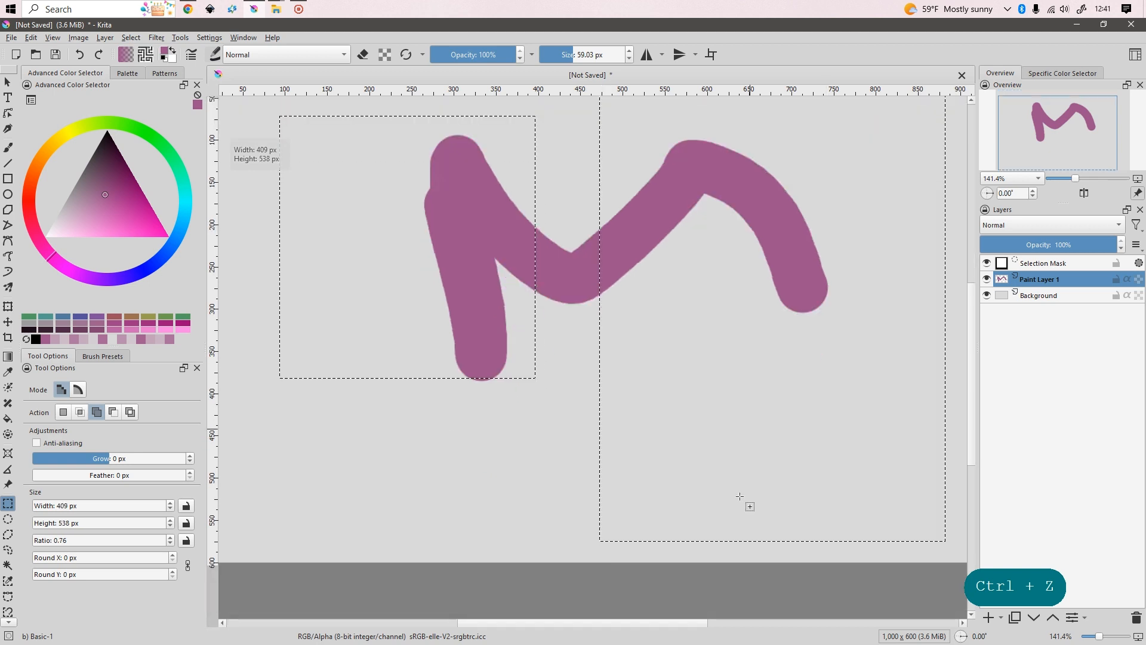
Subtract three rectangles from the selection's lower middle and right side, the first about 326 × 252 px and the last about 198 × 162 px
scroll(734, 496, down, 1)
key(2)
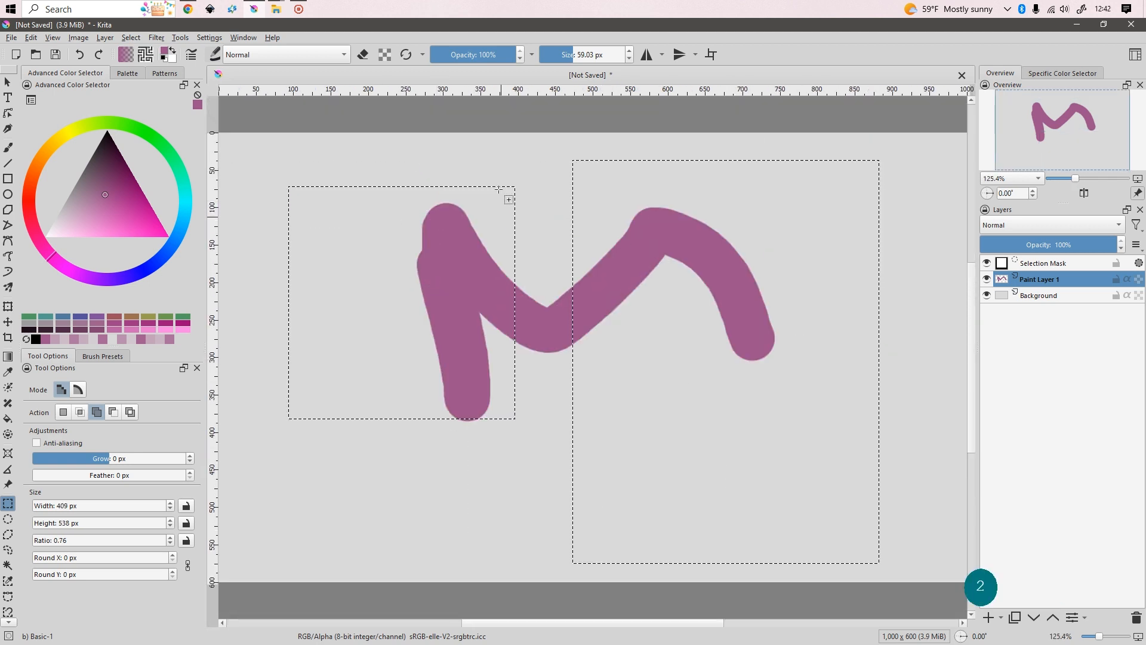
click(117, 417)
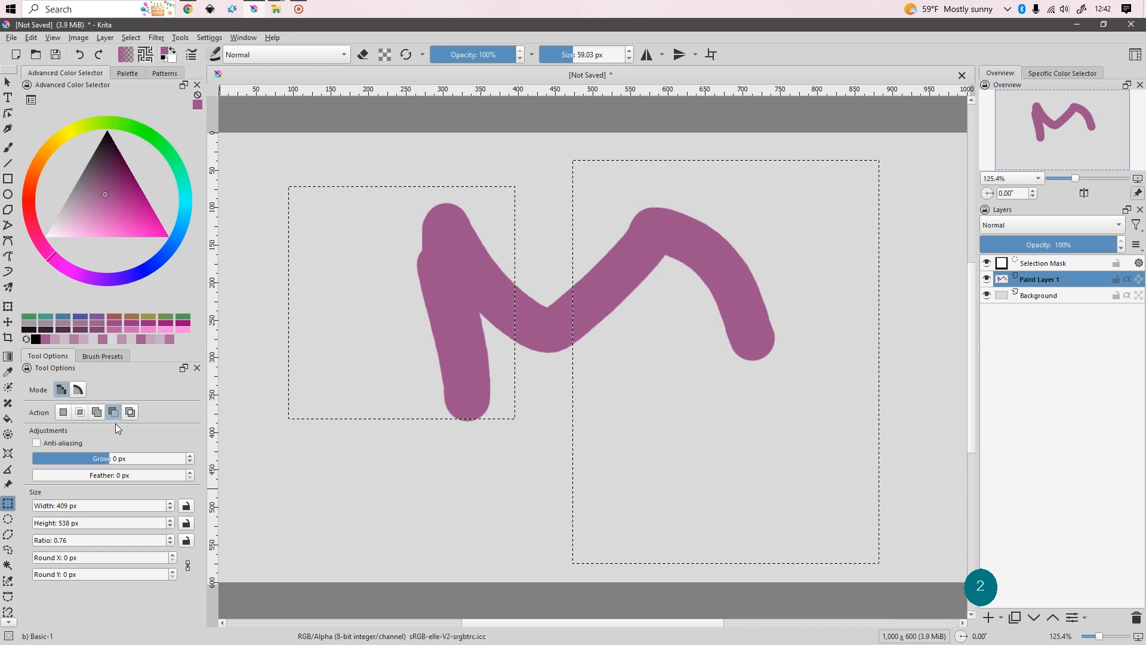
drag(491, 542, 736, 354)
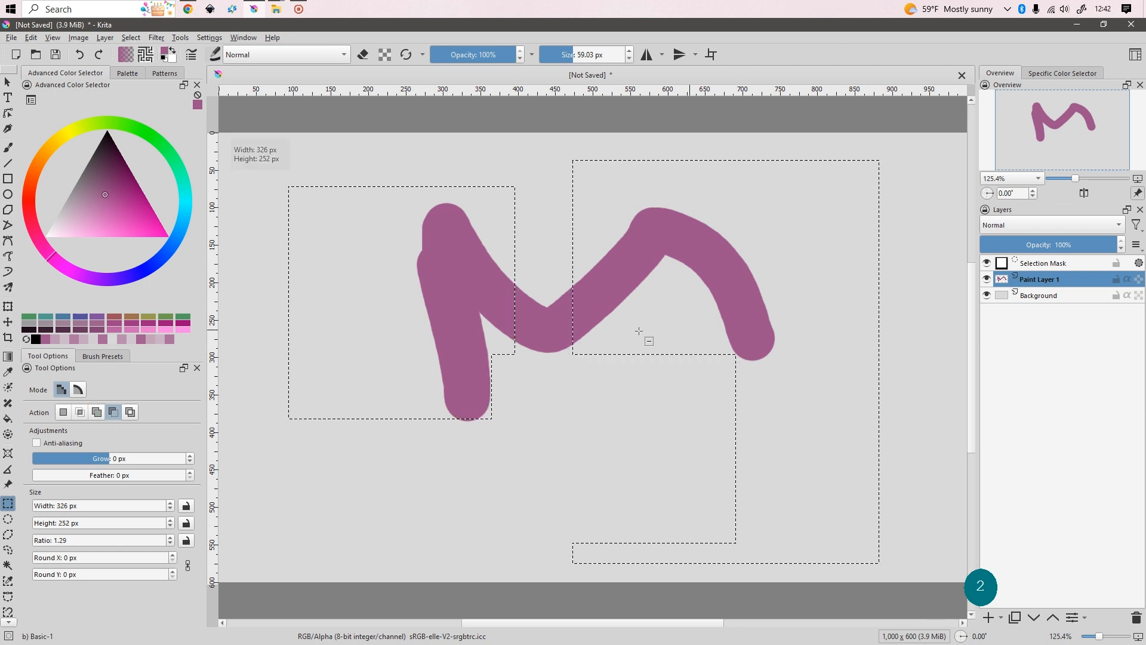
drag(582, 413, 826, 264)
drag(736, 331, 884, 210)
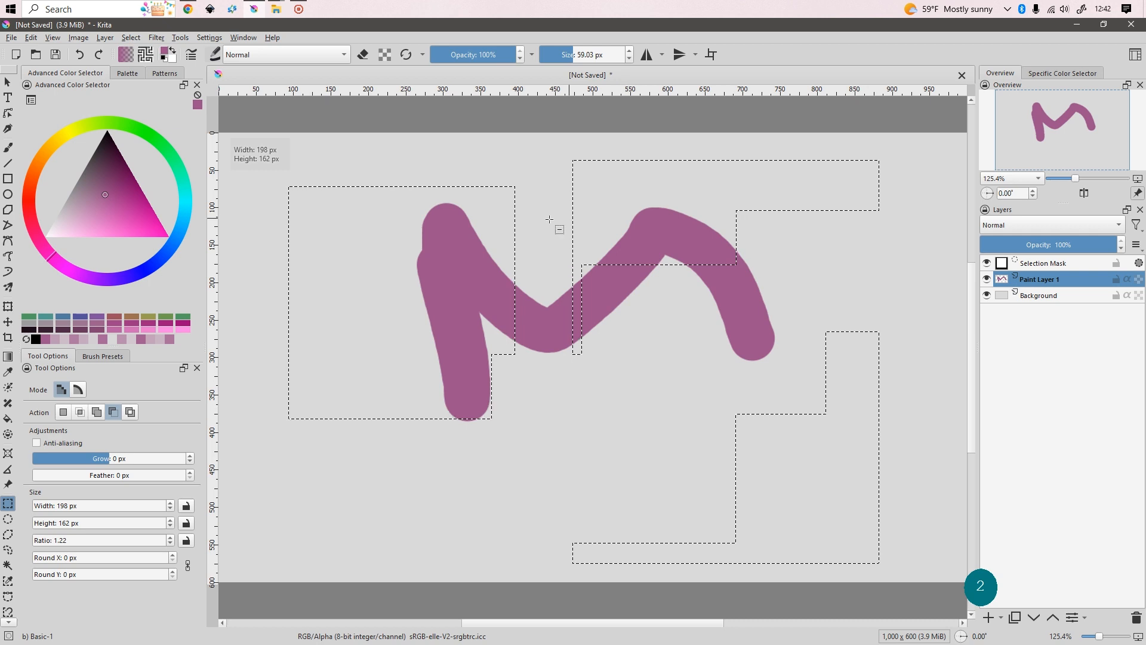
With the selection action set to Subtract, temporarily override it to add two overlapping rectangles around the middle and right of the M
click(63, 412)
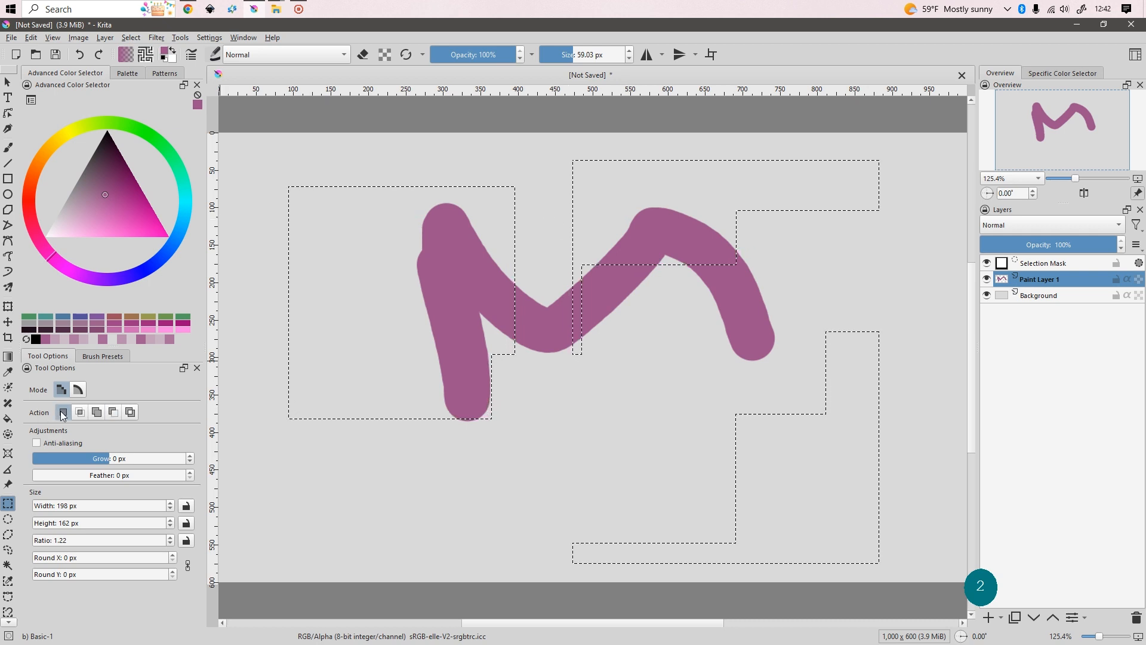
click(112, 411)
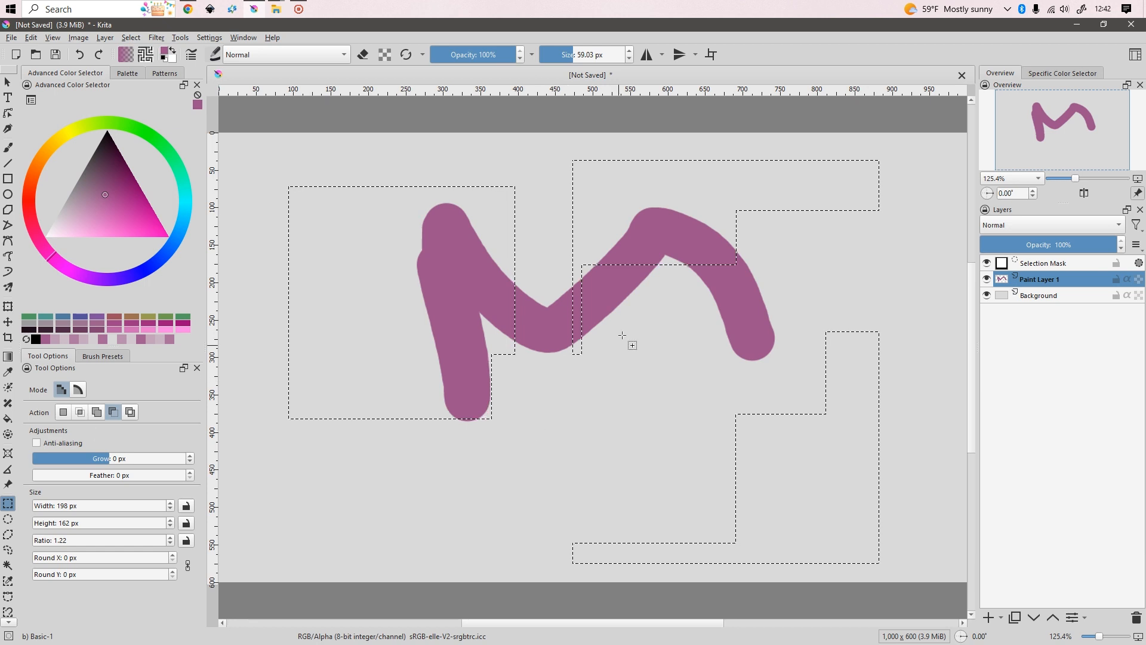
drag(545, 249, 755, 433)
mouse_move(872, 448)
mouse_down()
mouse_move(788, 332)
mouse_move(693, 298)
mouse_up()
Set the selection action to Replace and temporarily override it to add two rectangles across the M's lower middle, the last about 286 × 209 px
click(64, 411)
drag(400, 355, 623, 534)
drag(442, 255, 656, 412)
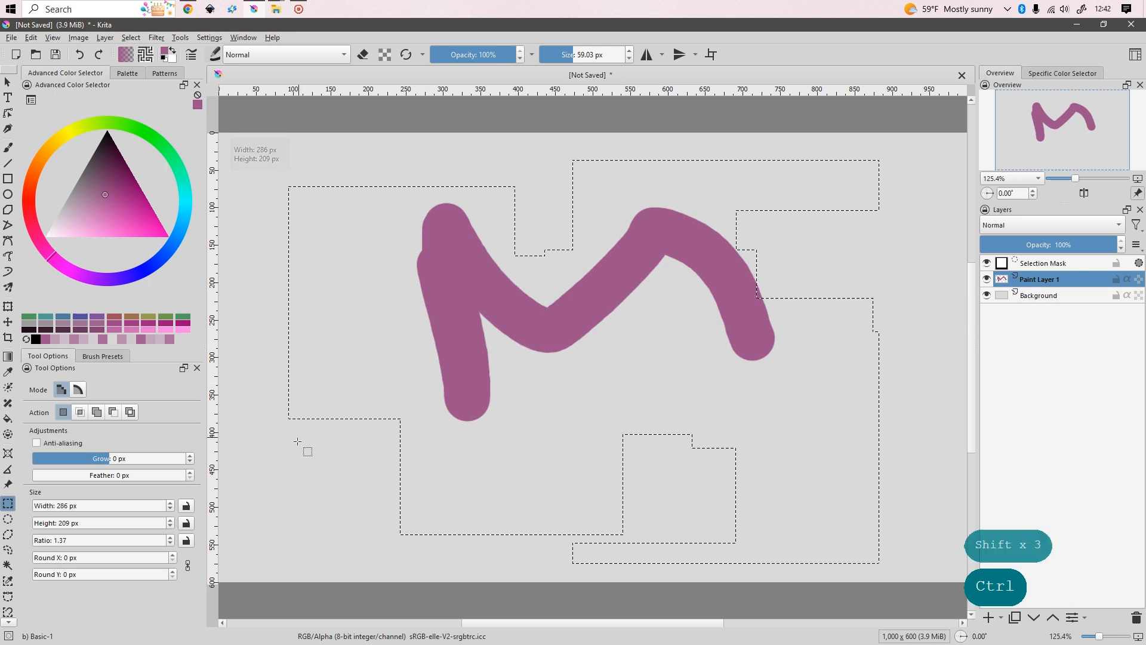
Replace the selection with a rectangle about 195 × 252 px over the M's left half and add one about 83 × 132 px beside it
drag(296, 441, 379, 513)
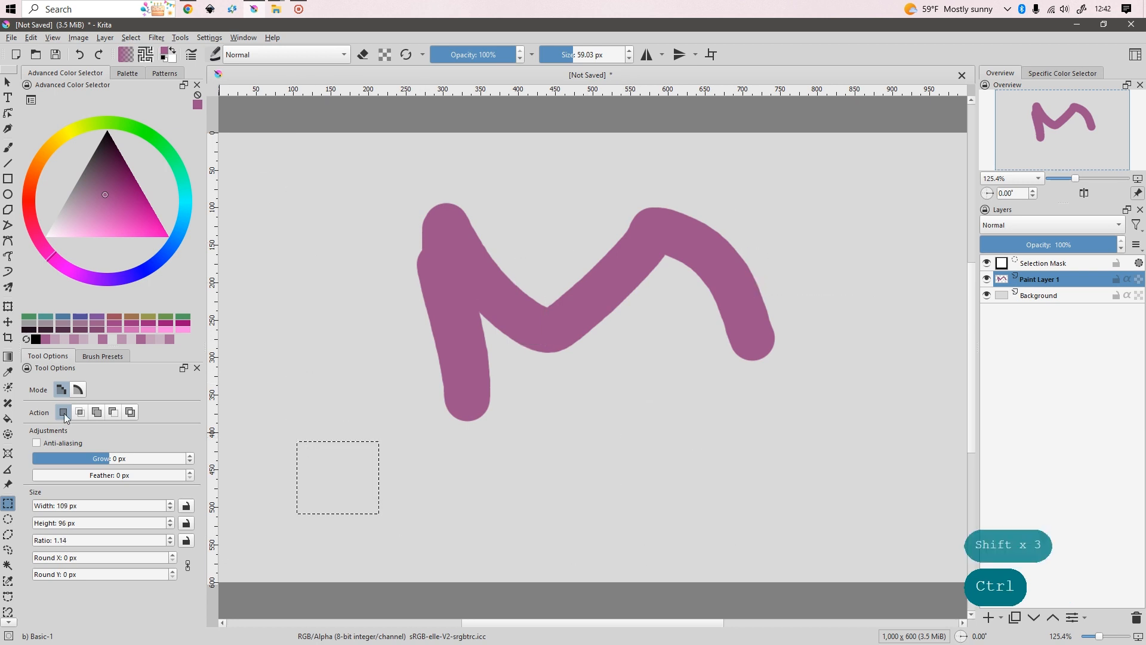
drag(464, 233, 610, 422)
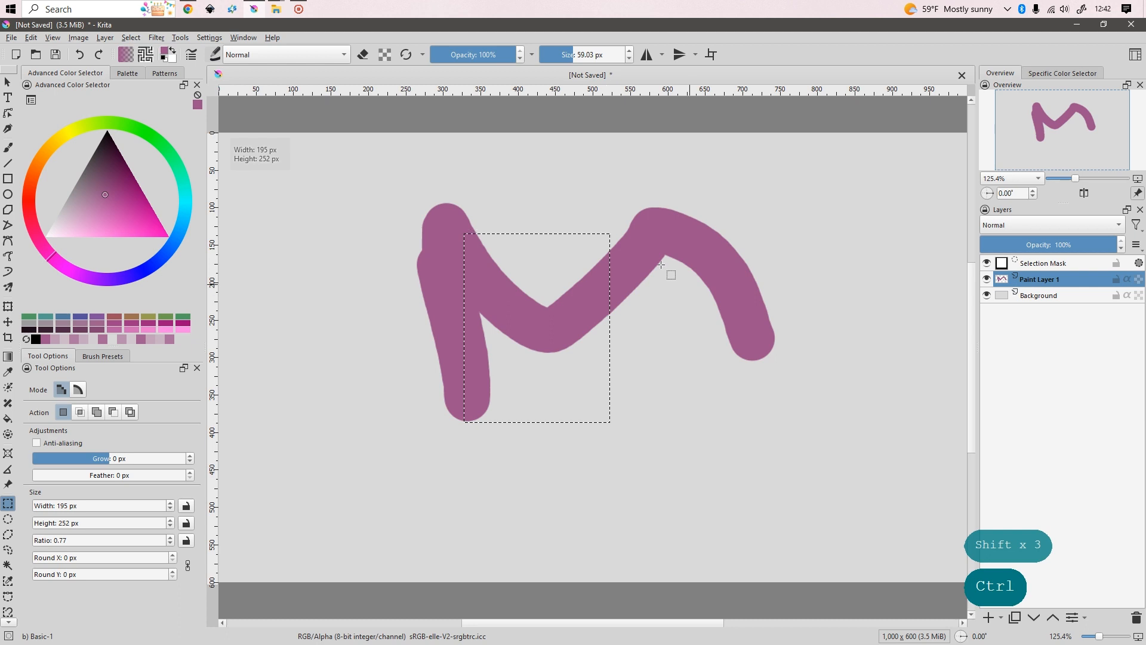
scroll(627, 257, up, 3)
drag(548, 231, 687, 453)
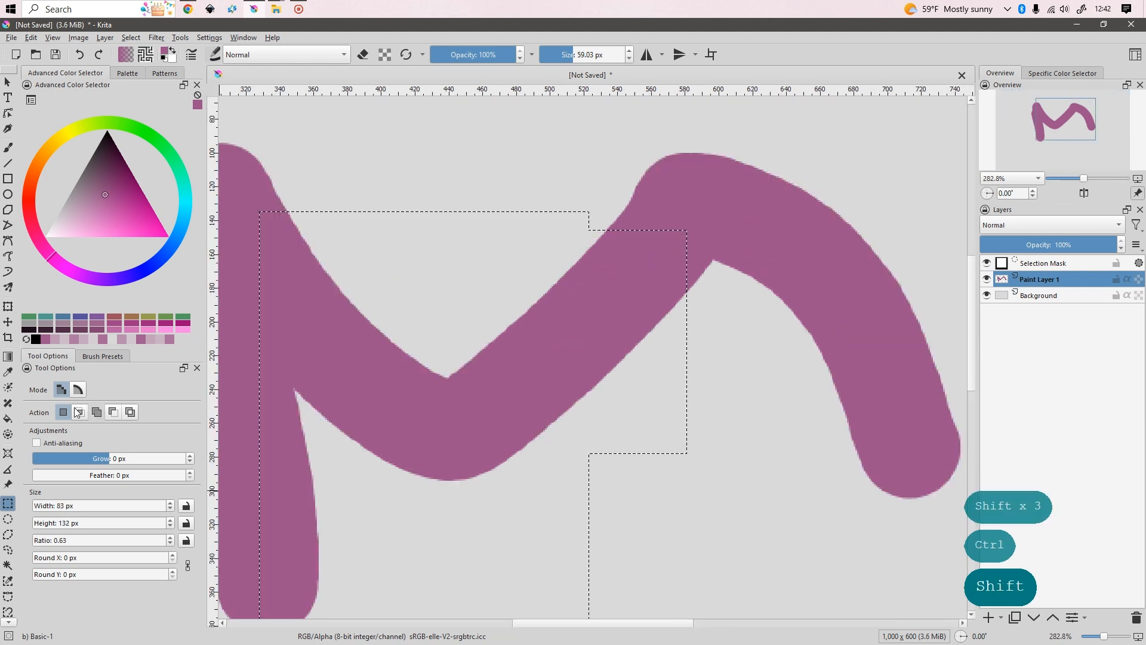
scroll(555, 352, down, 2)
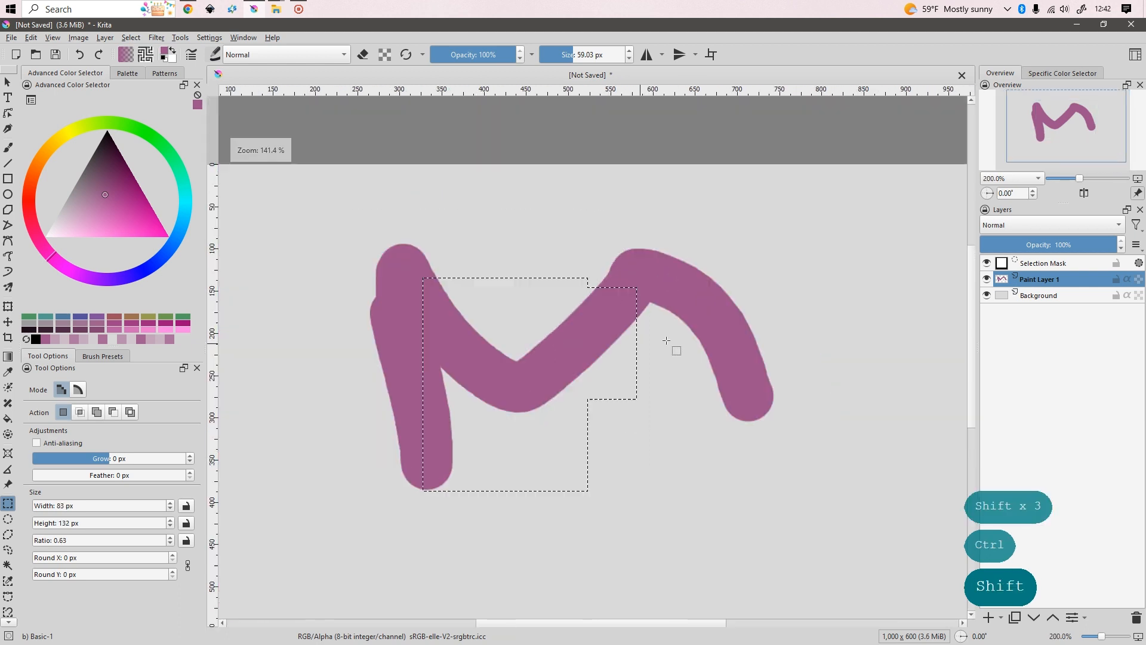
Set the selection action to Symmetric Difference and apply a rectangle about 199 × 196 px overlapping the existing selection, after undoing a first try
click(130, 414)
drag(677, 277, 511, 431)
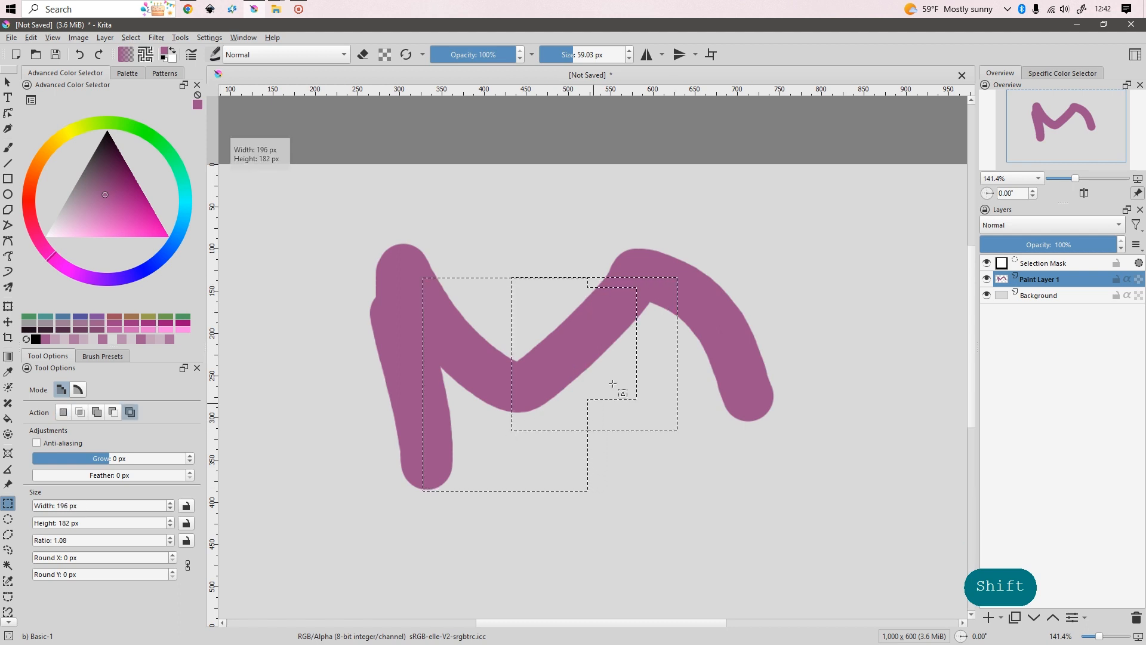
scroll(612, 383, up, 2)
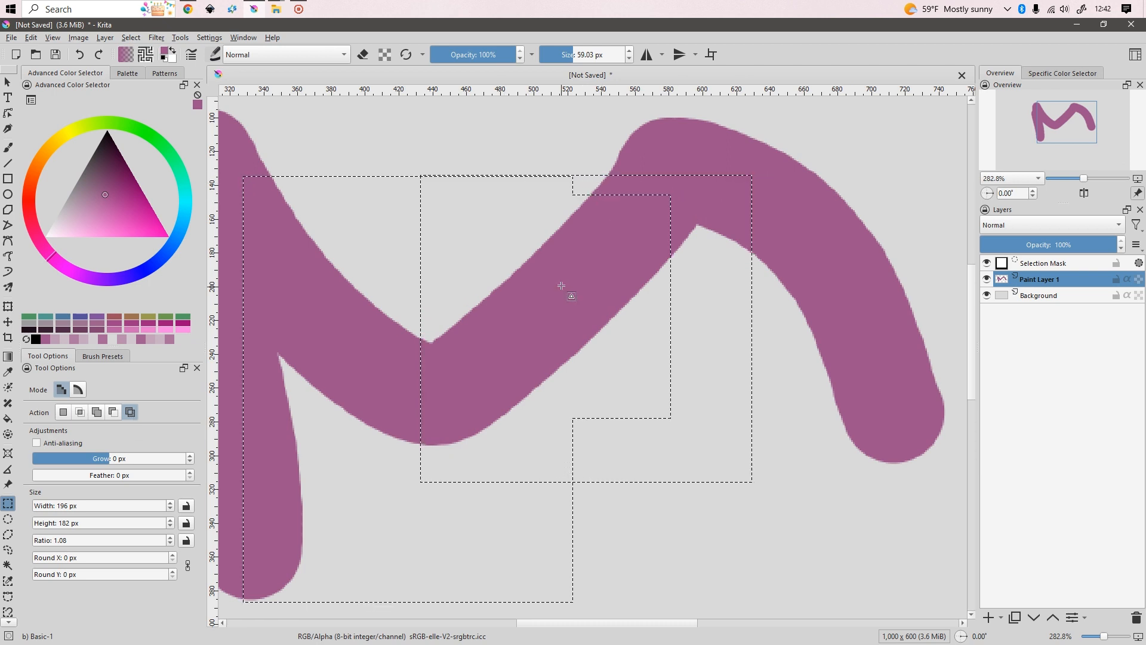
key(ctrl+z)
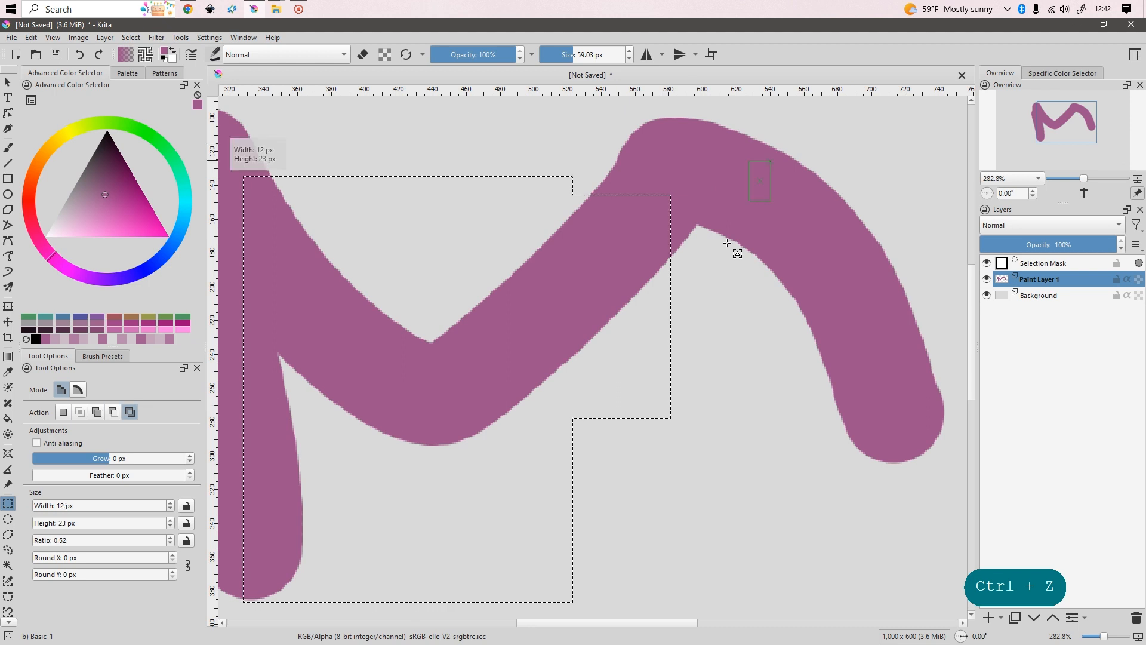
drag(770, 161, 434, 491)
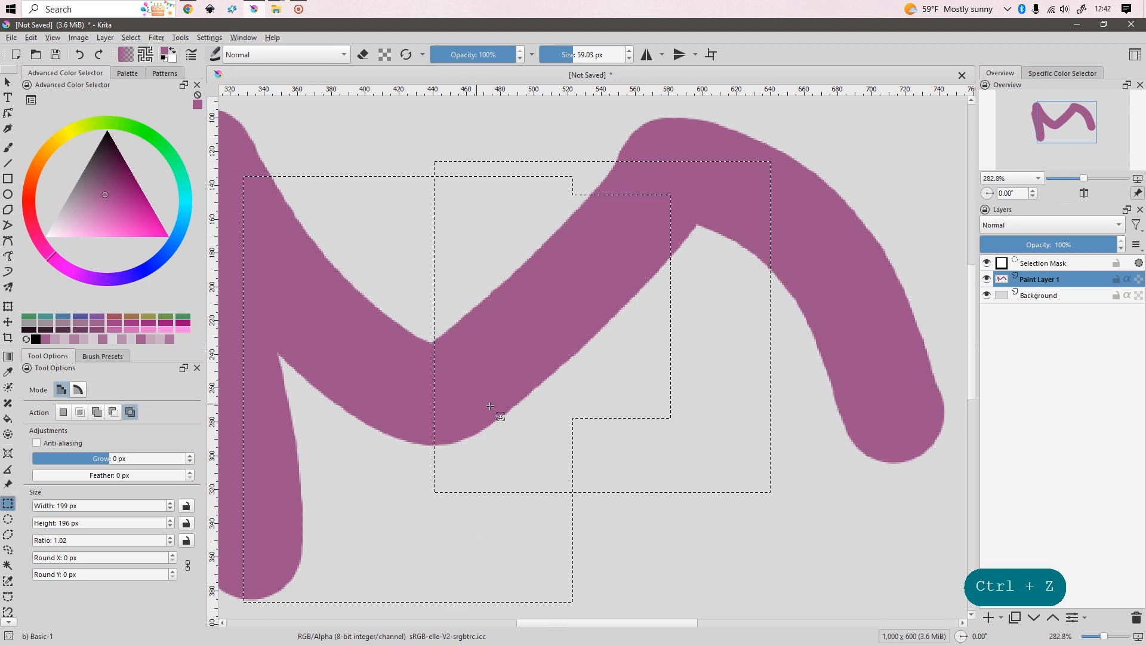
Paint test brush strokes across the symmetric-difference selection, deselect to check the painted areas, and undo both the deselection and the strokes
key(b)
drag(470, 305, 619, 225)
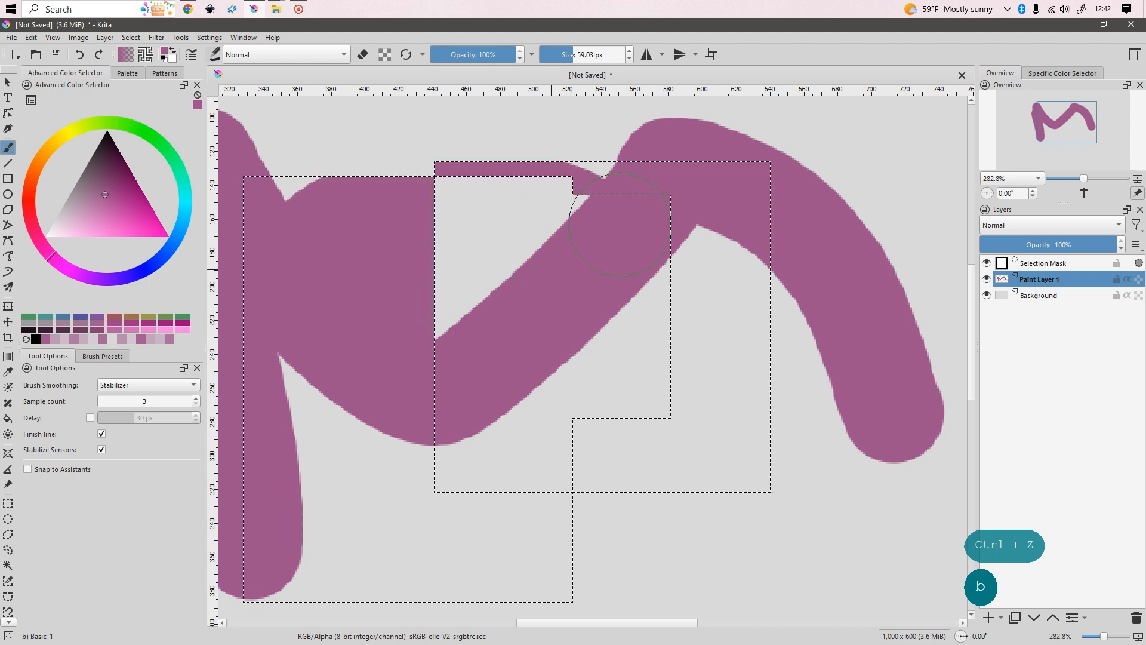
key(ctrl+z)
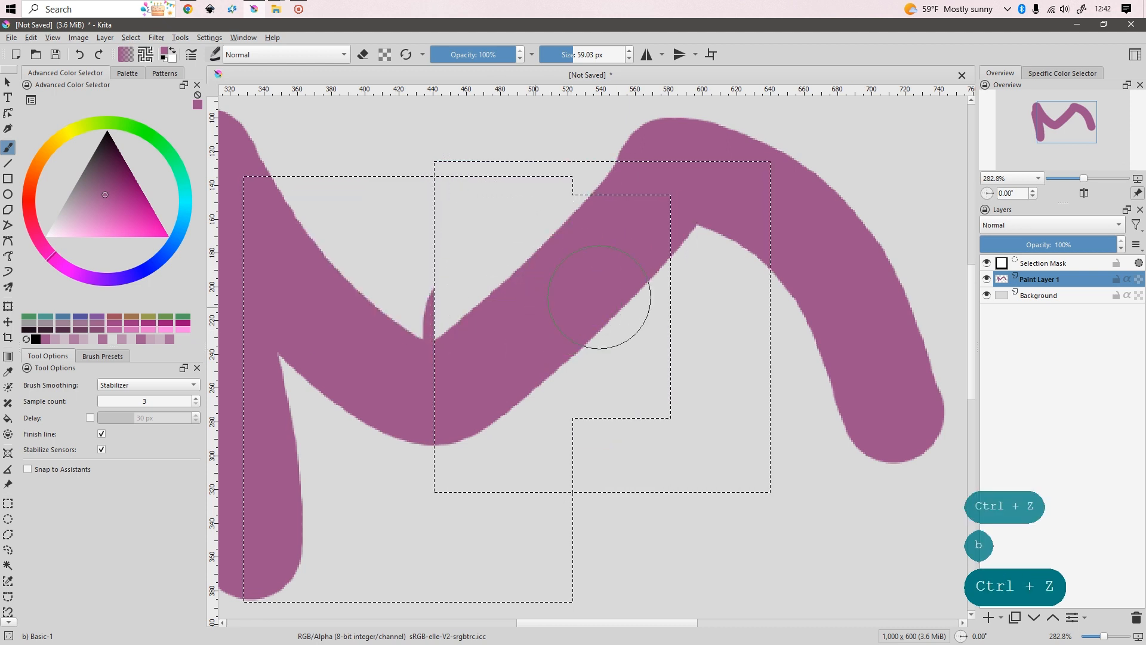
key(ctrl+z)
mouse_move(422, 174)
mouse_down()
mouse_move(435, 467)
mouse_move(614, 409)
mouse_move(631, 389)
mouse_move(494, 159)
mouse_move(550, 192)
mouse_move(512, 440)
mouse_up()
key(ctrl+shift+a)
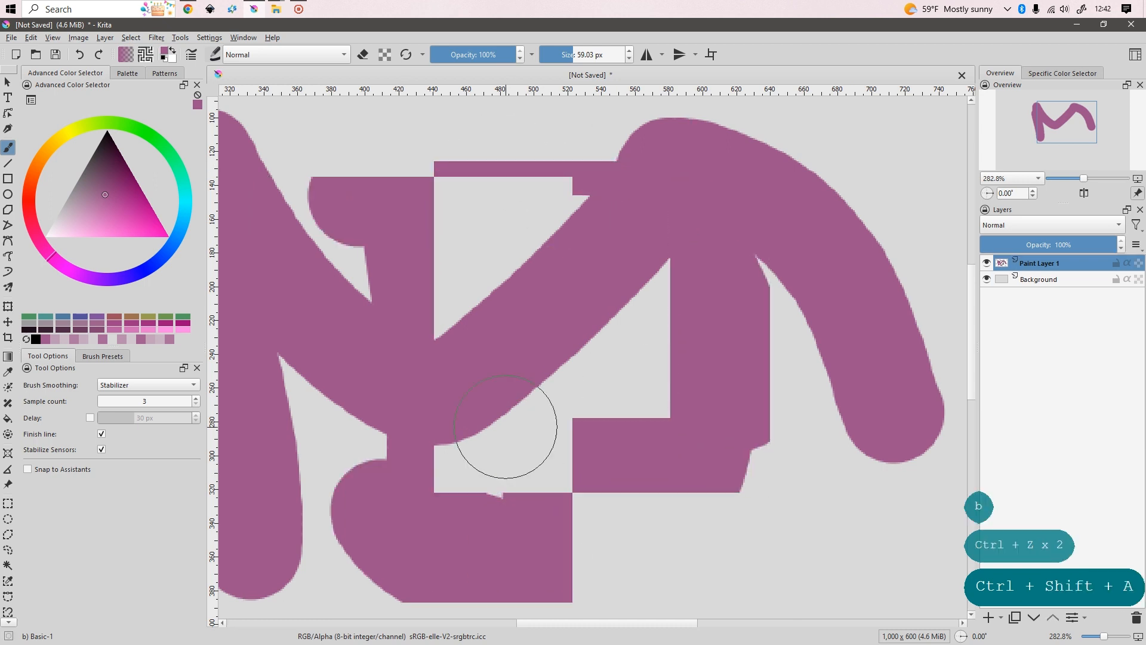
key(ctrl+z)
key(ctrl+z)
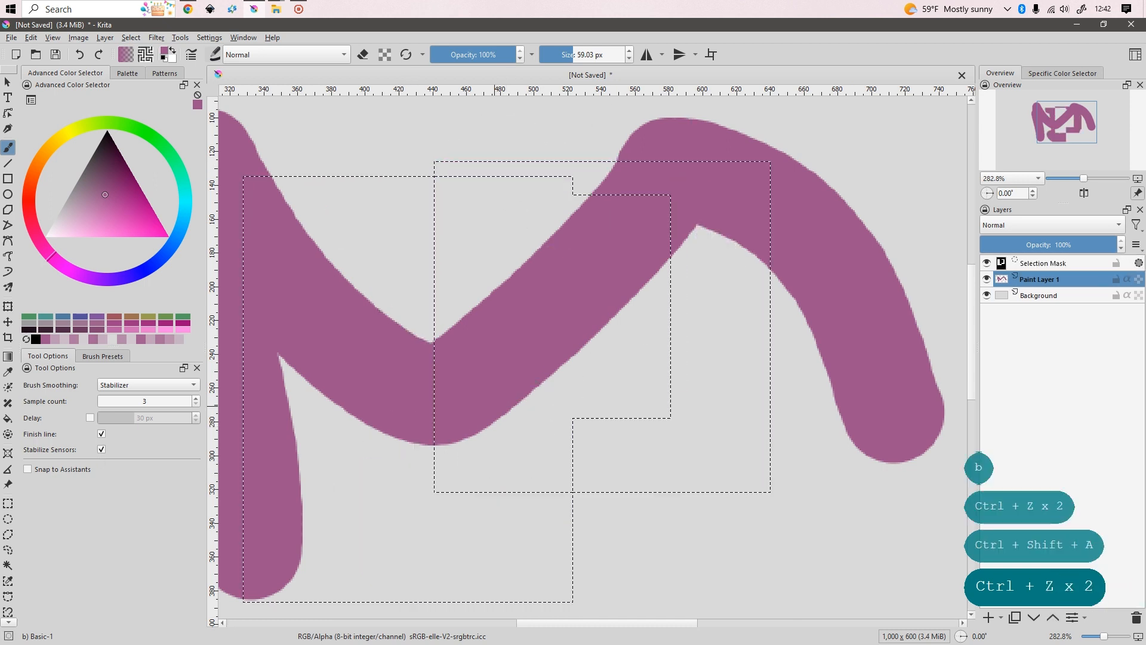
Clear the selection and return to the rectangular selection tool with its action set to Replace
key(ctrl+shift+a)
scroll(501, 356, down, 1)
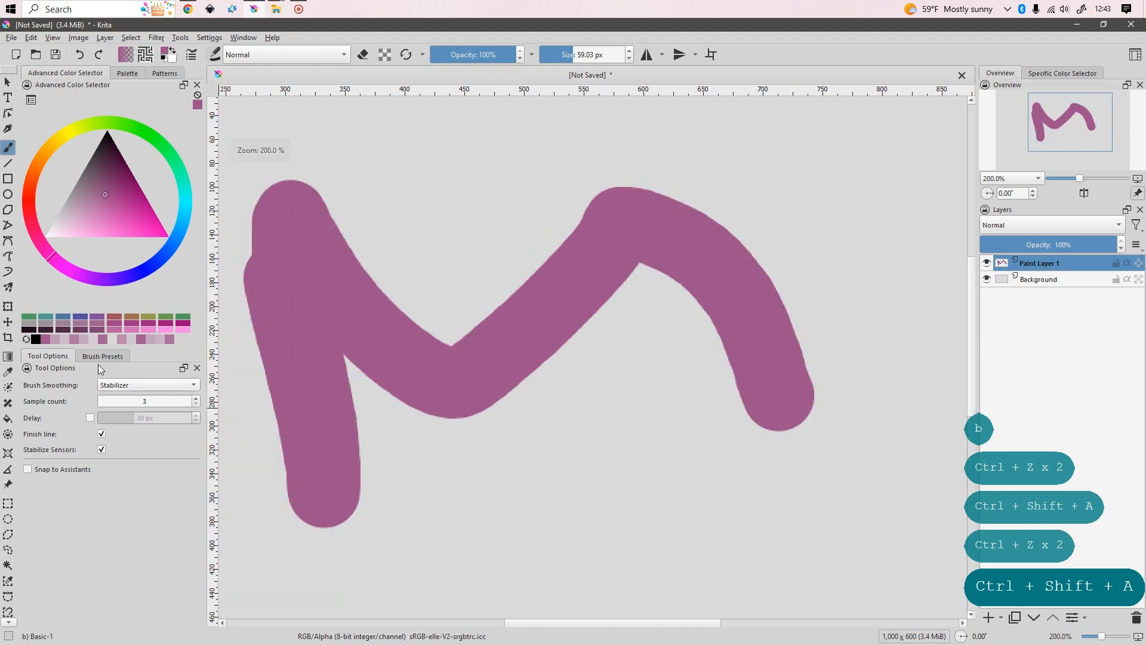
click(8, 504)
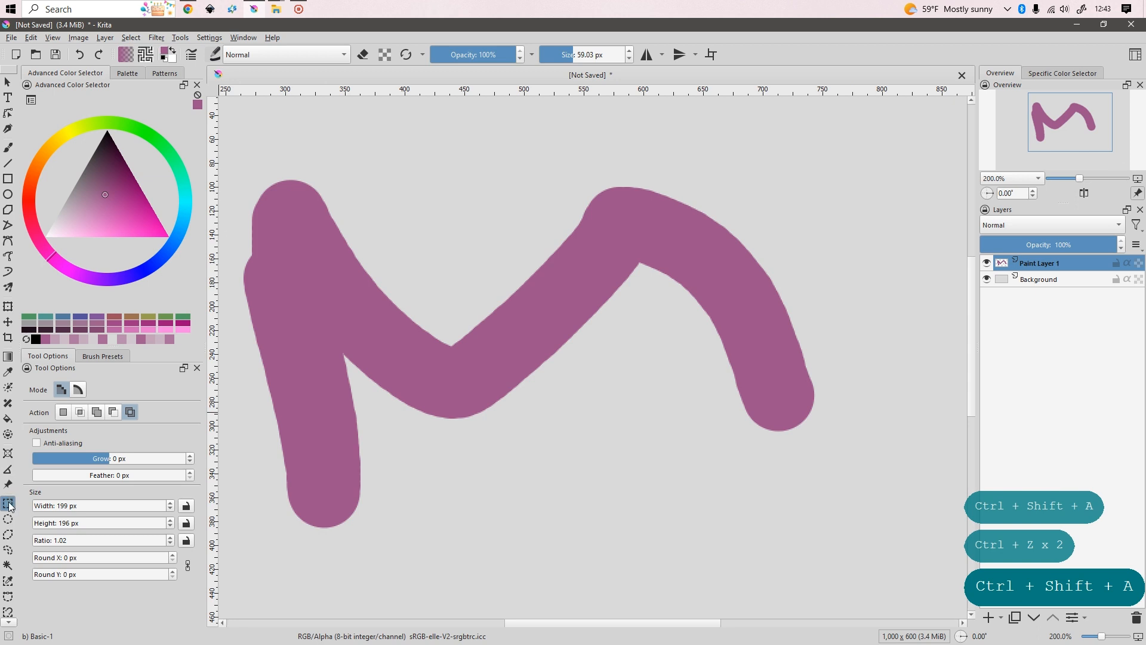
click(59, 413)
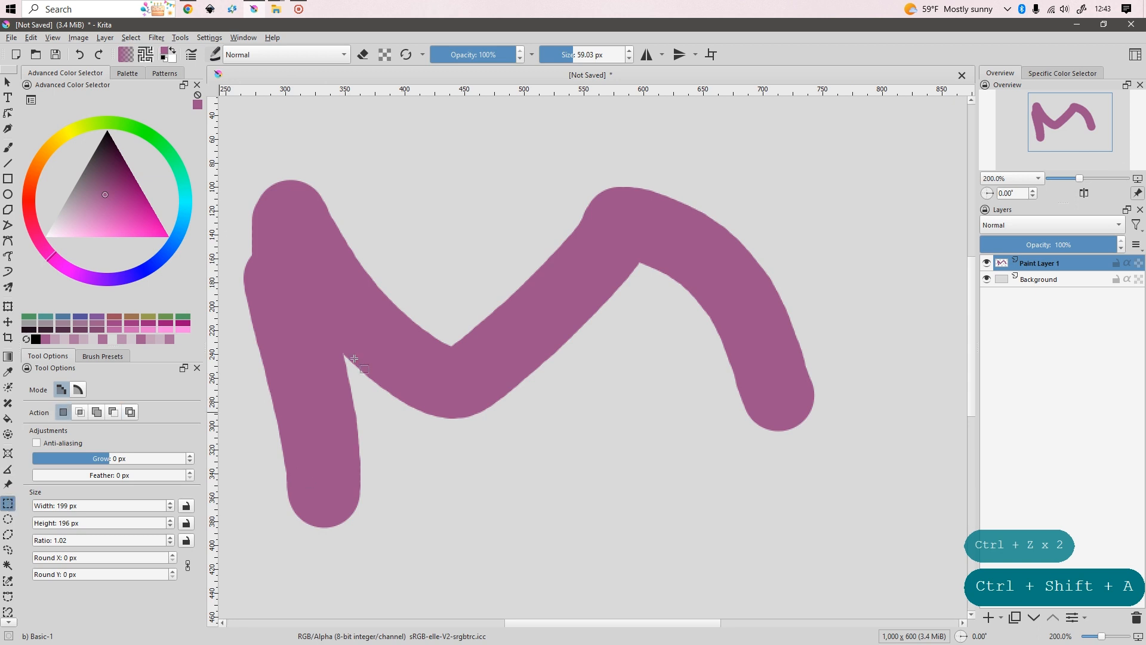
Select the whole canvas and deselect it, repeating this with the entire canvas in view
key(ctrl+a)
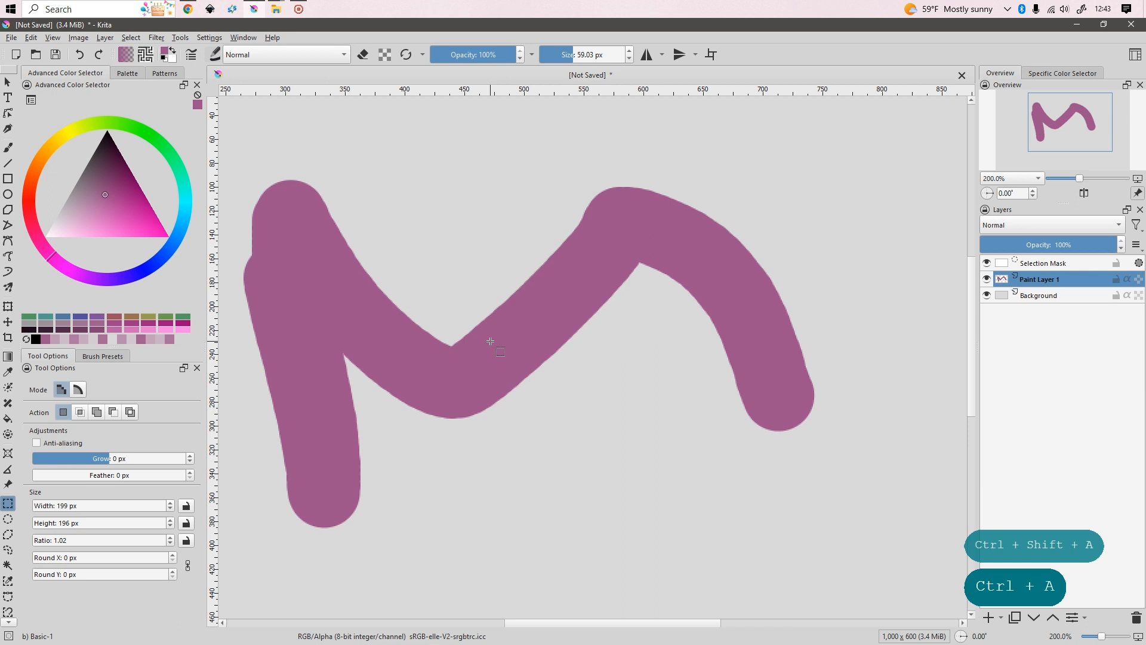
key(2)
key(ctrl+shift+a)
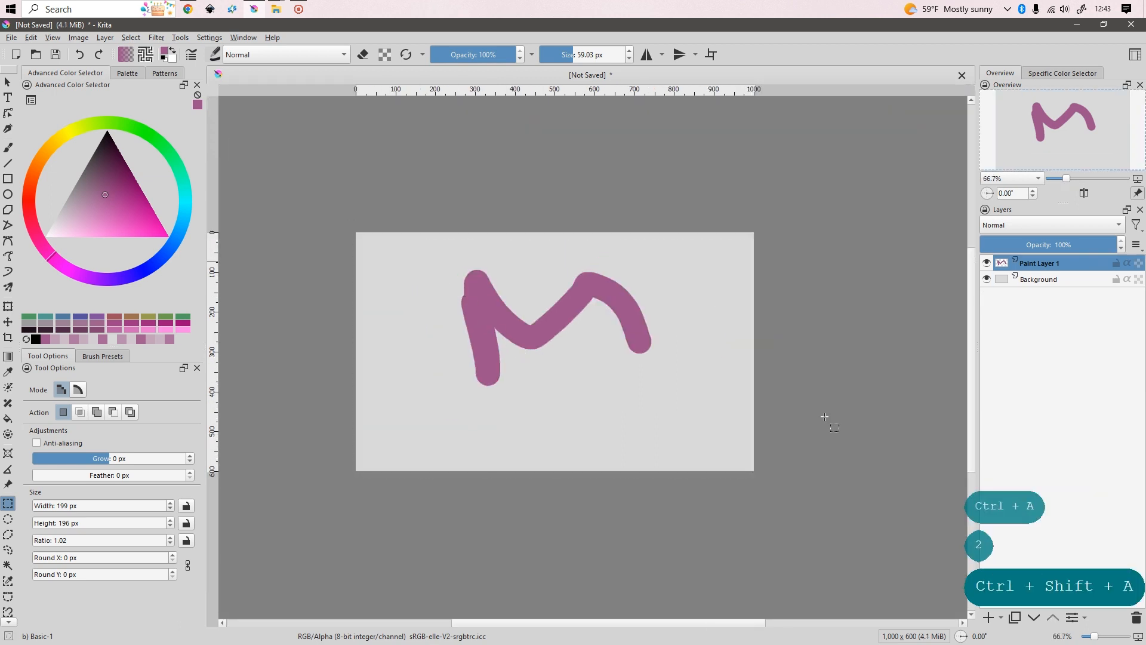
key(ctrl+a)
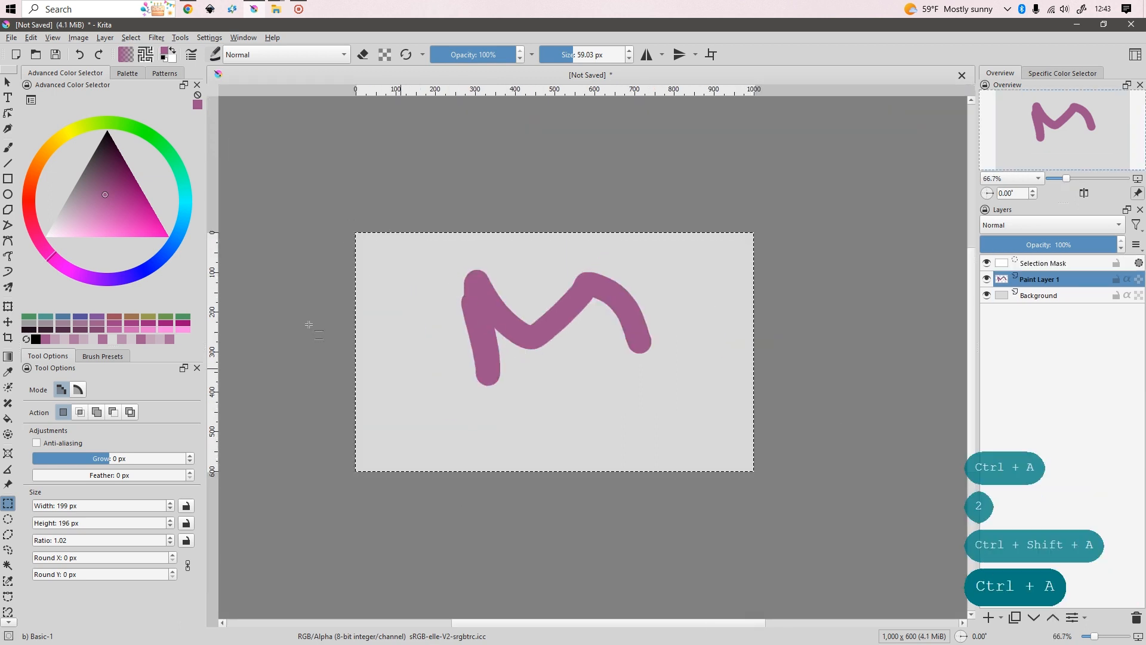
key(ctrl+shift+a)
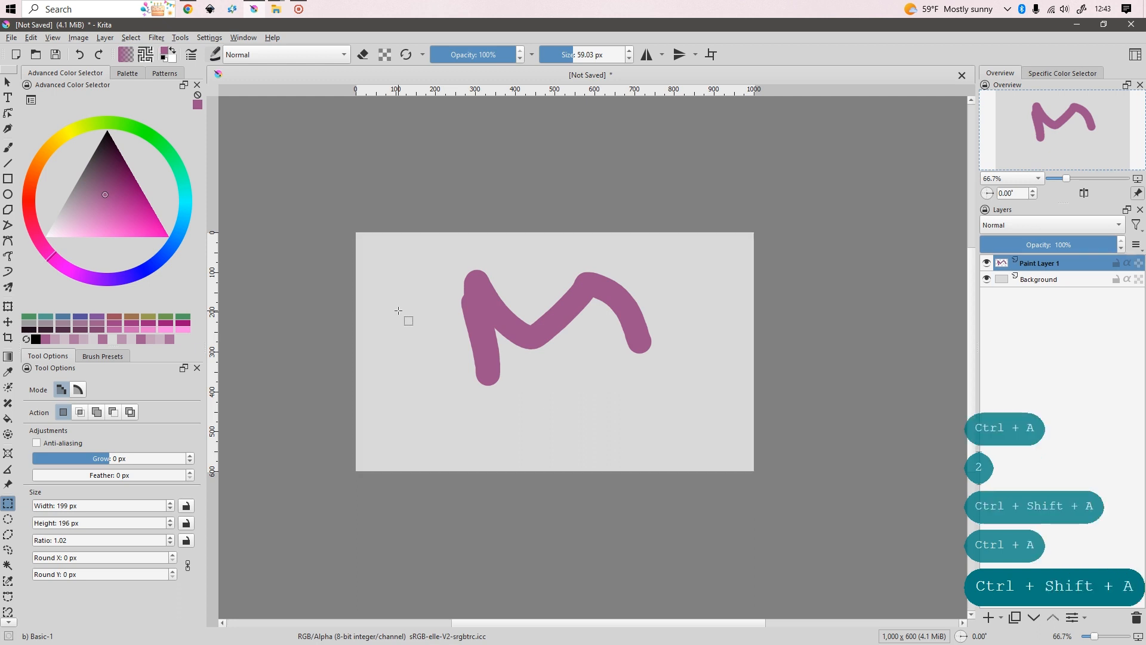
Select a rectangle about 472 × 251 px, replace it with several separate rectangles, the last about 226 × 222 px, and deselect everything
drag(500, 298, 689, 398)
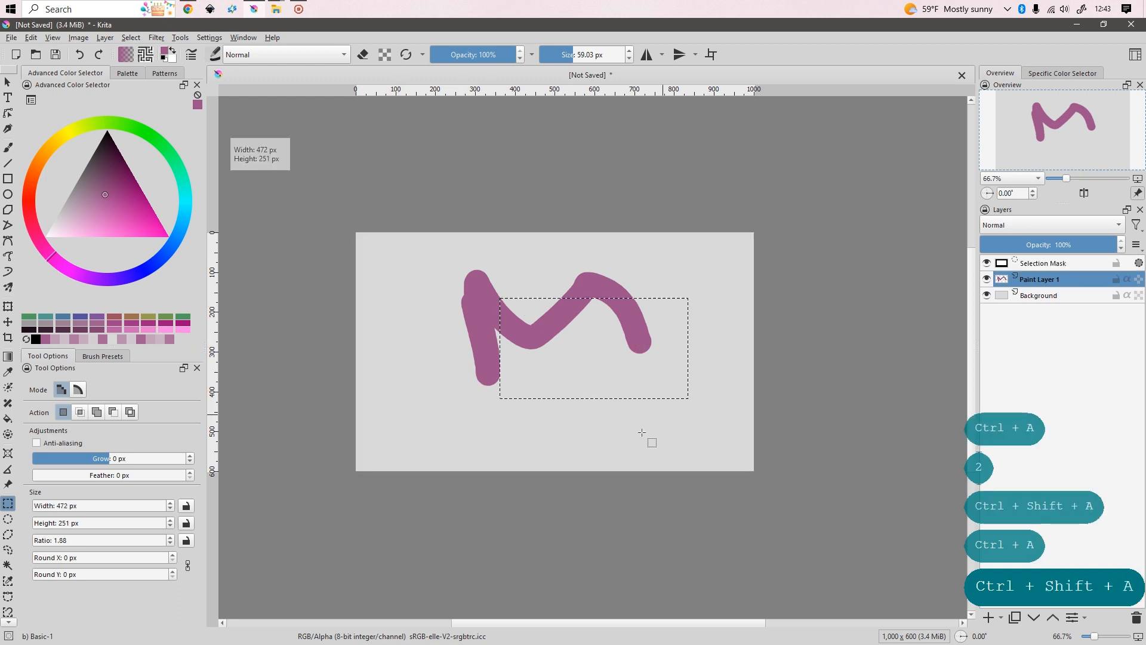
drag(400, 347, 459, 409)
drag(506, 291, 598, 341)
drag(673, 285, 732, 337)
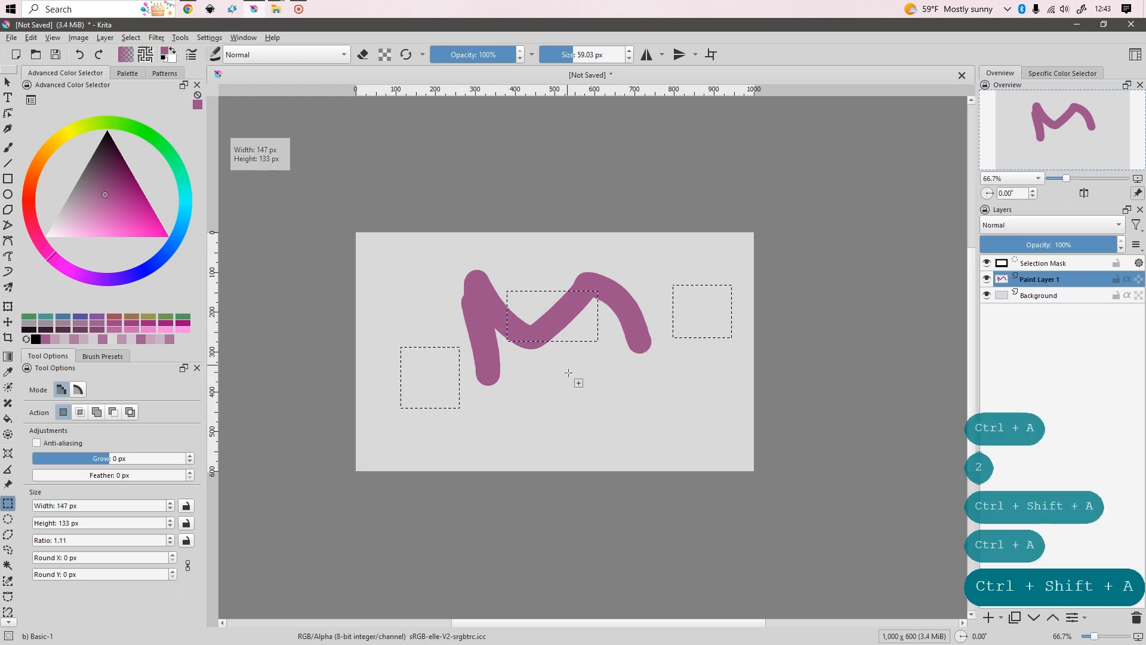
drag(566, 365, 657, 453)
key(ctrl+shift+a)
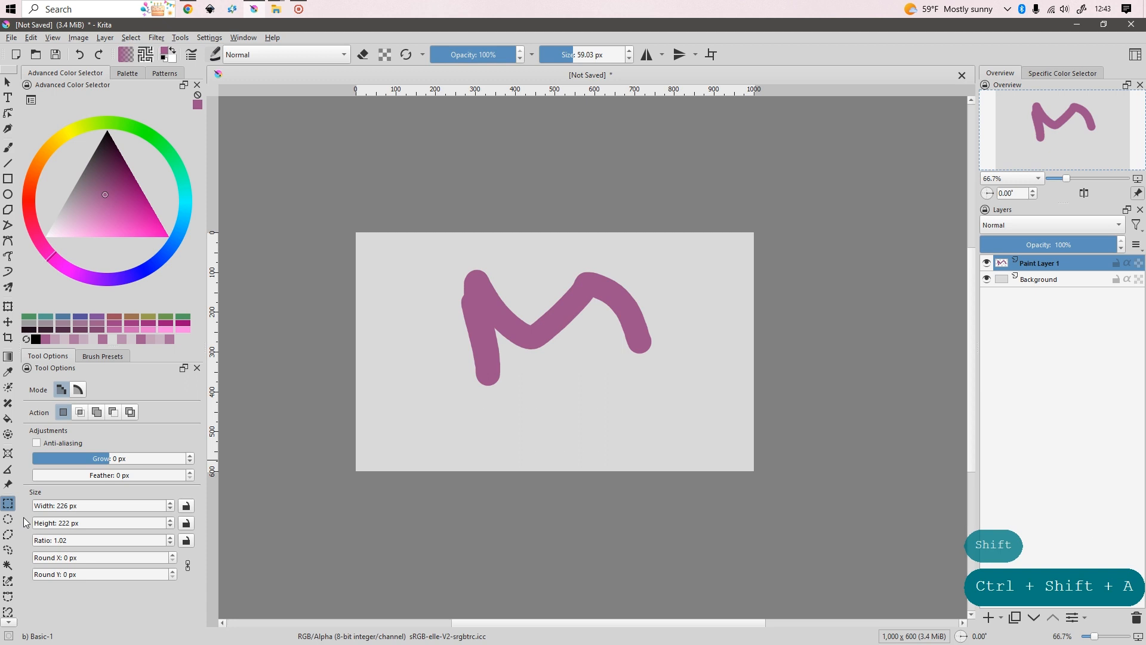
Select a rectangle about 591 × 227 px over the M's lower right area, invert the selection and undo the inversion
drag(500, 302, 736, 393)
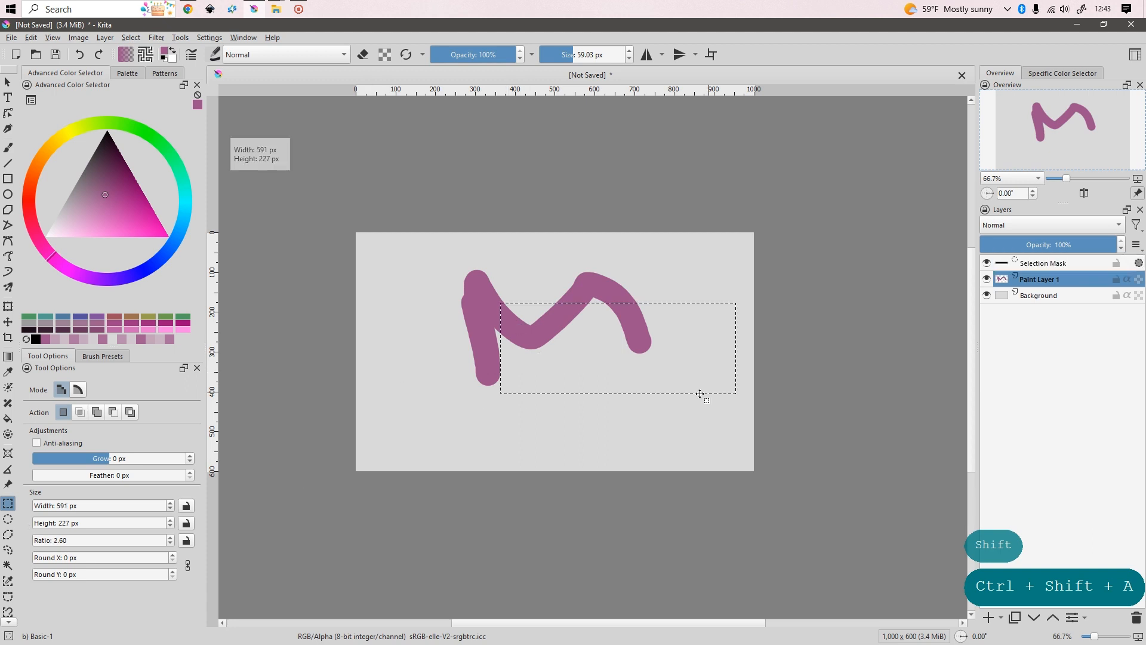
key(ctrl+shift+i)
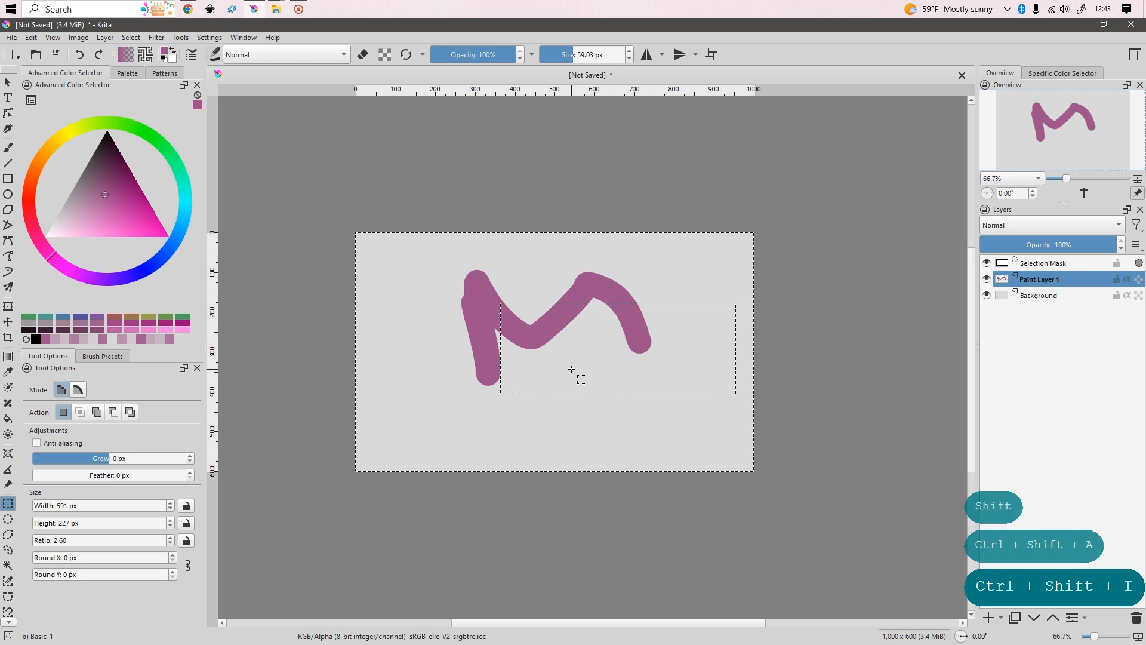
key(ctrl+z)
Paint test brush strokes across the rectangular selection over the M and undo them
key(b)
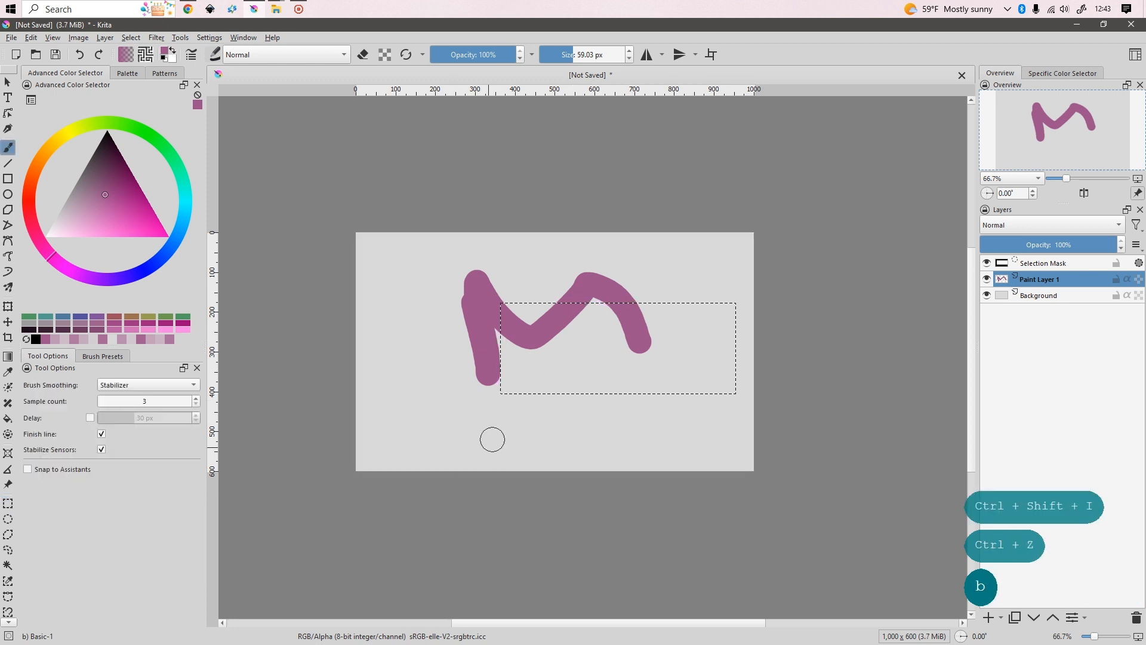
mouse_move(492, 440)
mouse_down()
mouse_move(588, 308)
mouse_move(651, 408)
mouse_move(578, 345)
mouse_up()
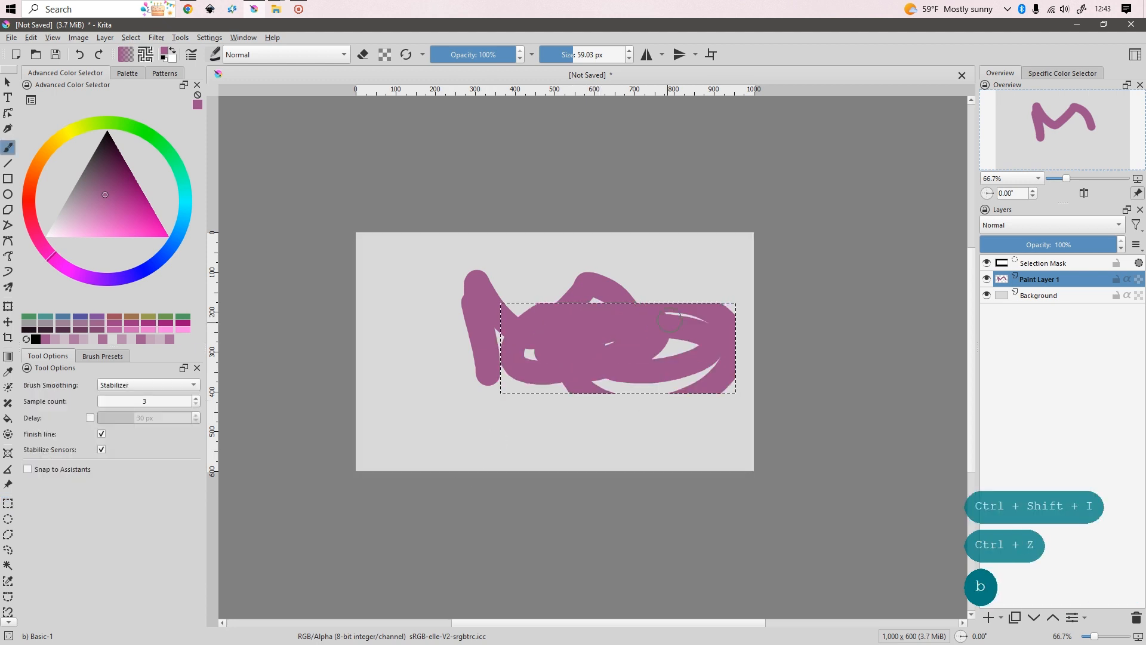
drag(670, 321, 529, 361)
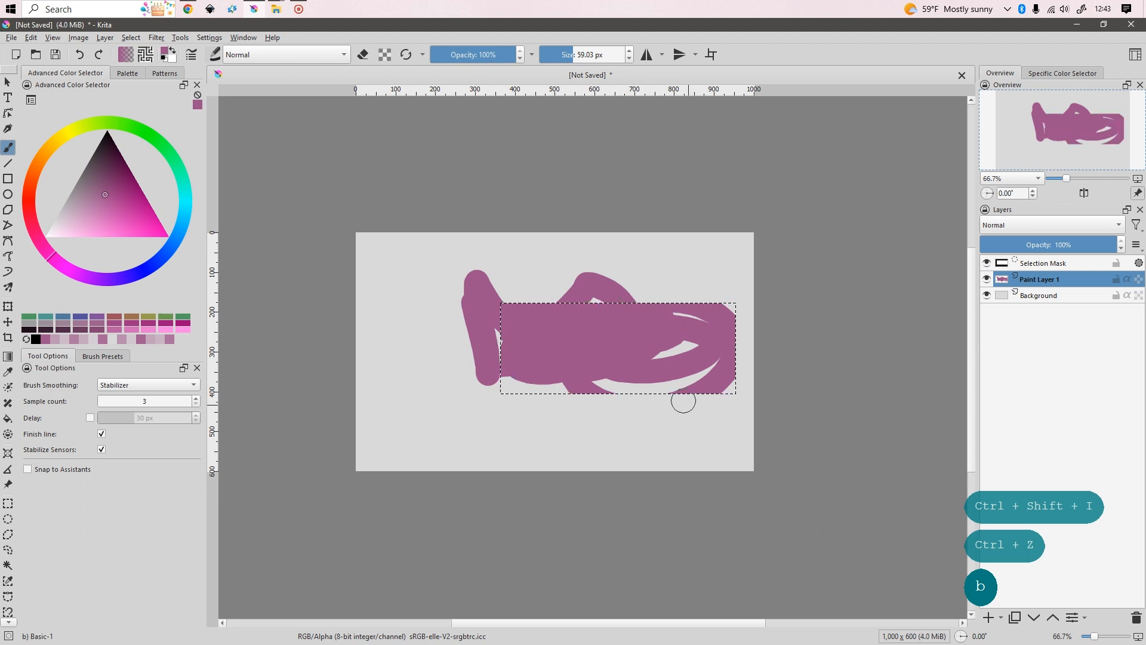
key(ctrl+z)
key(ctrl+z)
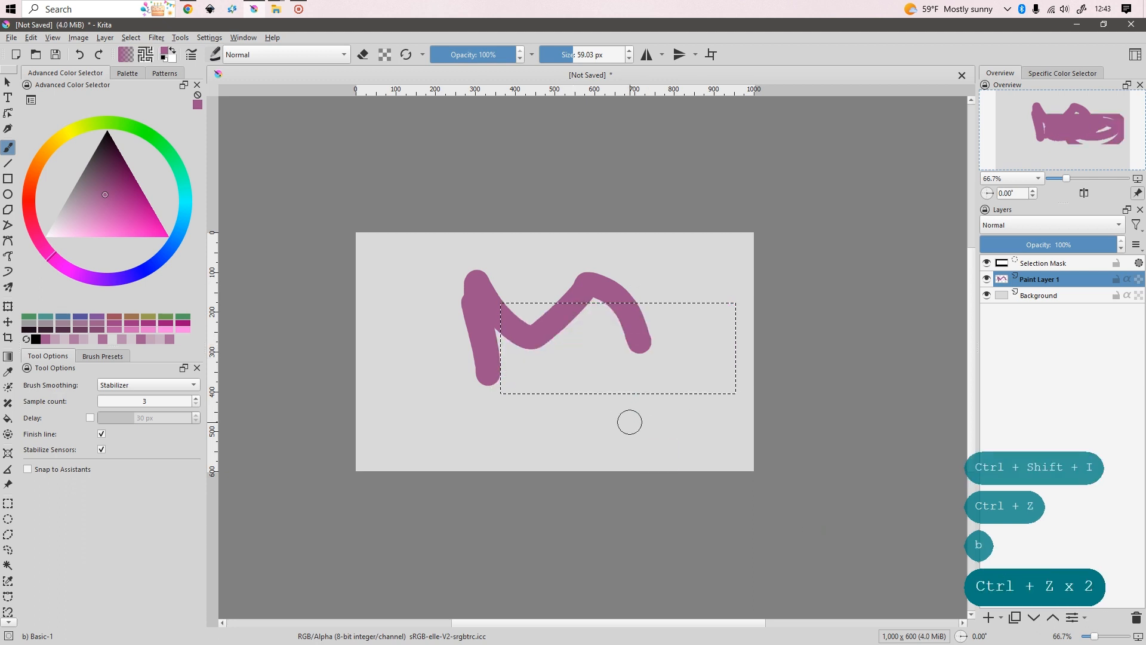
Invert the selection, paint test strokes around the outside of the rectangle, and undo the strokes
key(ctrl+shift+i)
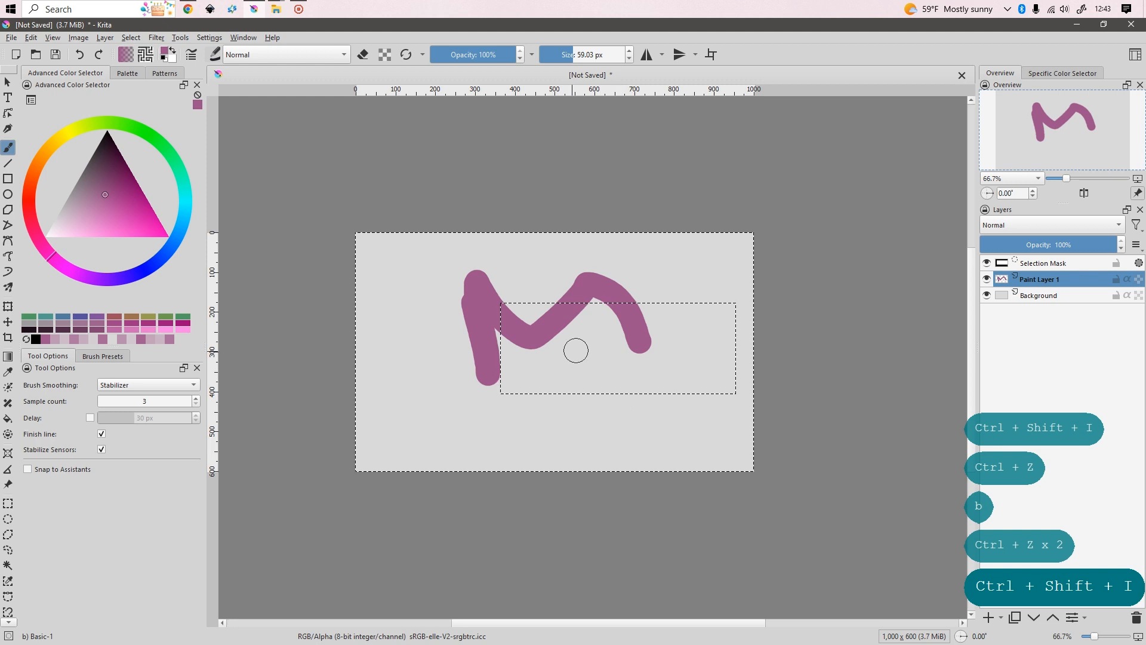
drag(647, 340, 737, 351)
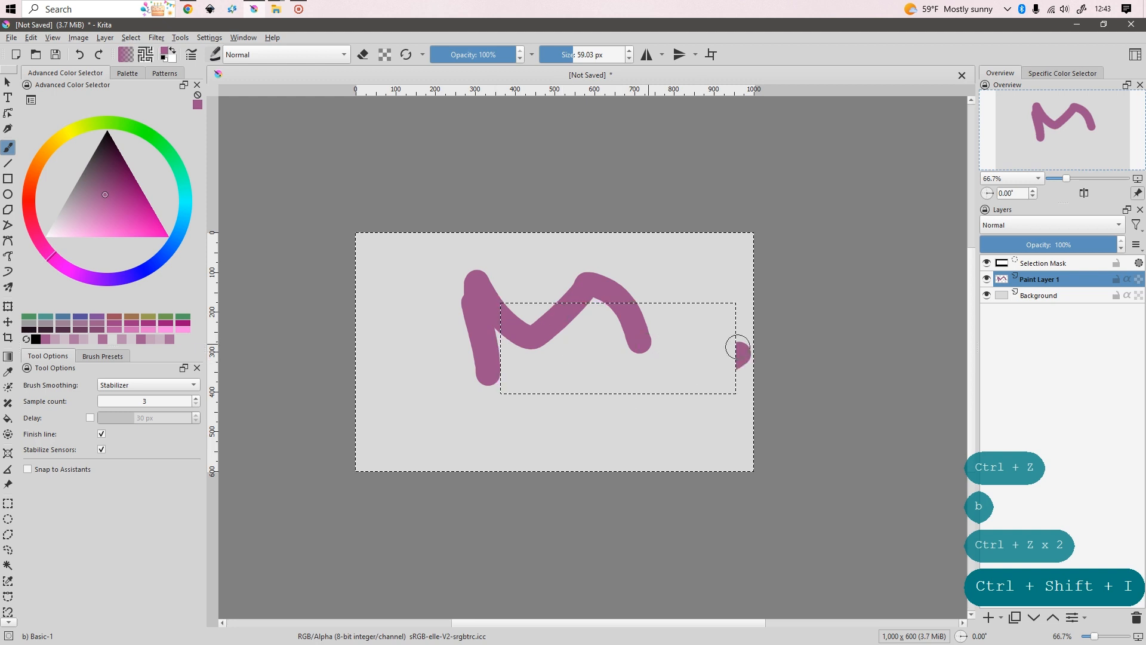
mouse_move(684, 305)
mouse_down()
mouse_move(494, 290)
mouse_move(352, 327)
mouse_move(372, 421)
mouse_move(708, 444)
mouse_move(573, 367)
mouse_move(499, 297)
mouse_move(502, 370)
mouse_up()
key(ctrl+shift+a)
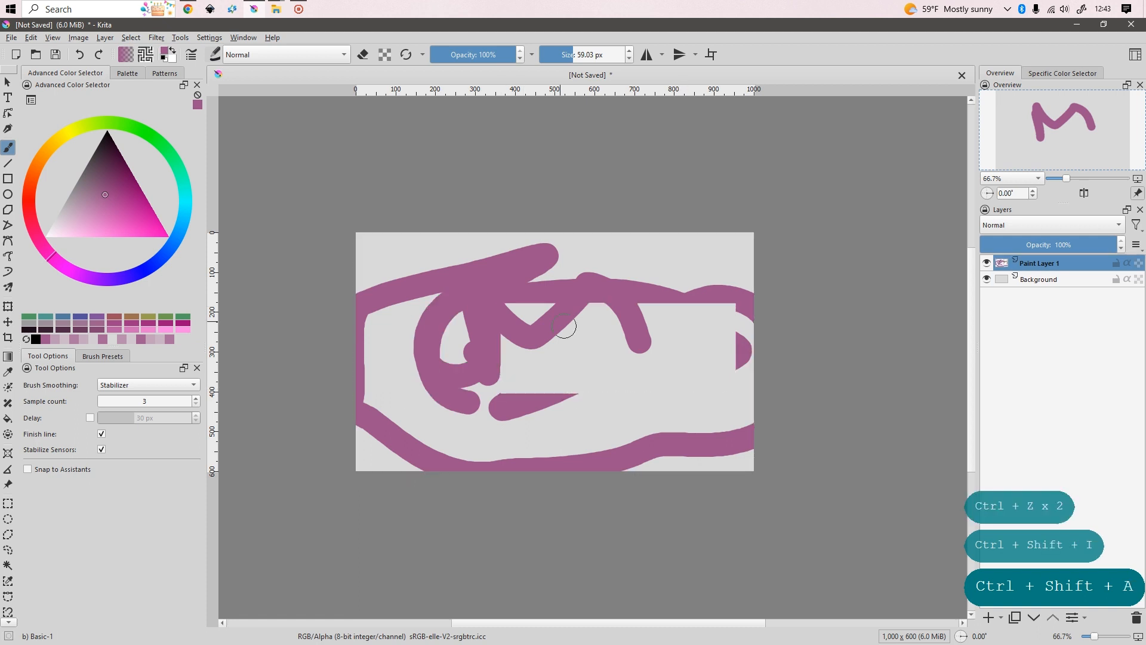
key(ctrl+z)
key(ctrl+z)
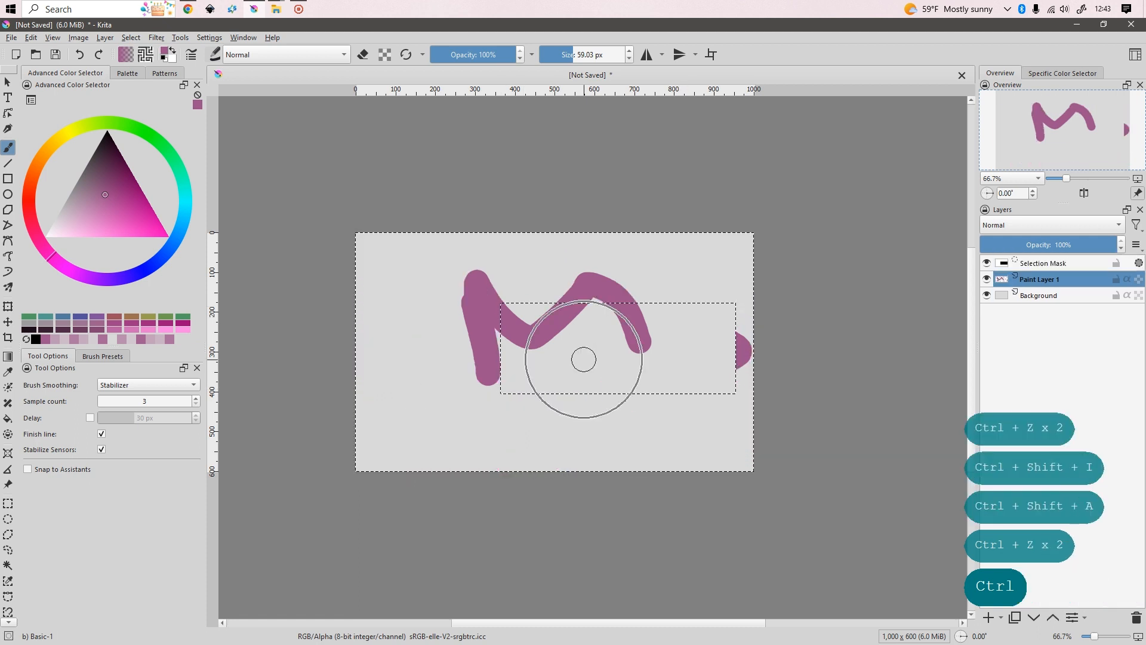
key(ctrl+z)
Clear the inverted selection, select the whole canvas and deselect it again
key(ctrl+shift+a)
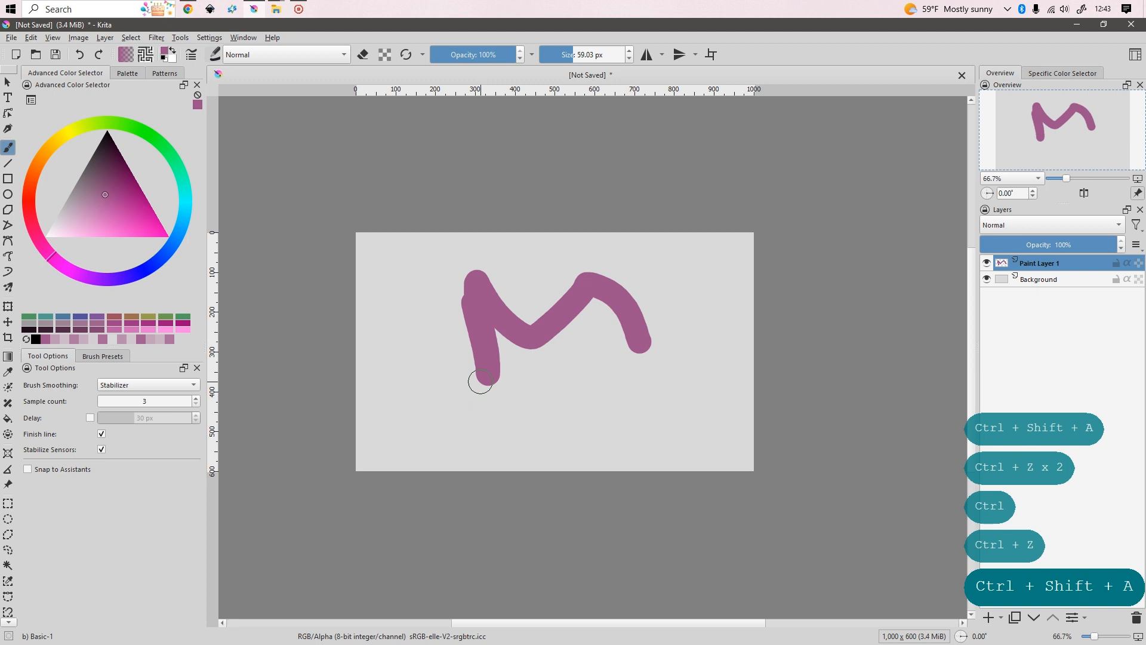
key(ctrl+a)
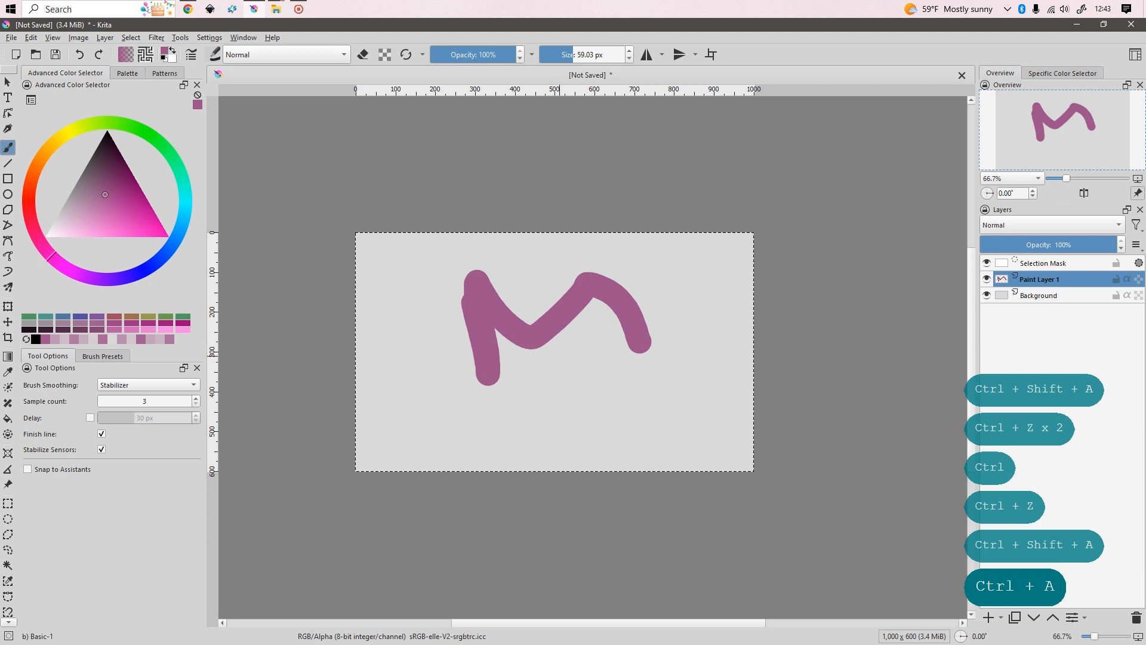
key(ctrl+shift+a)
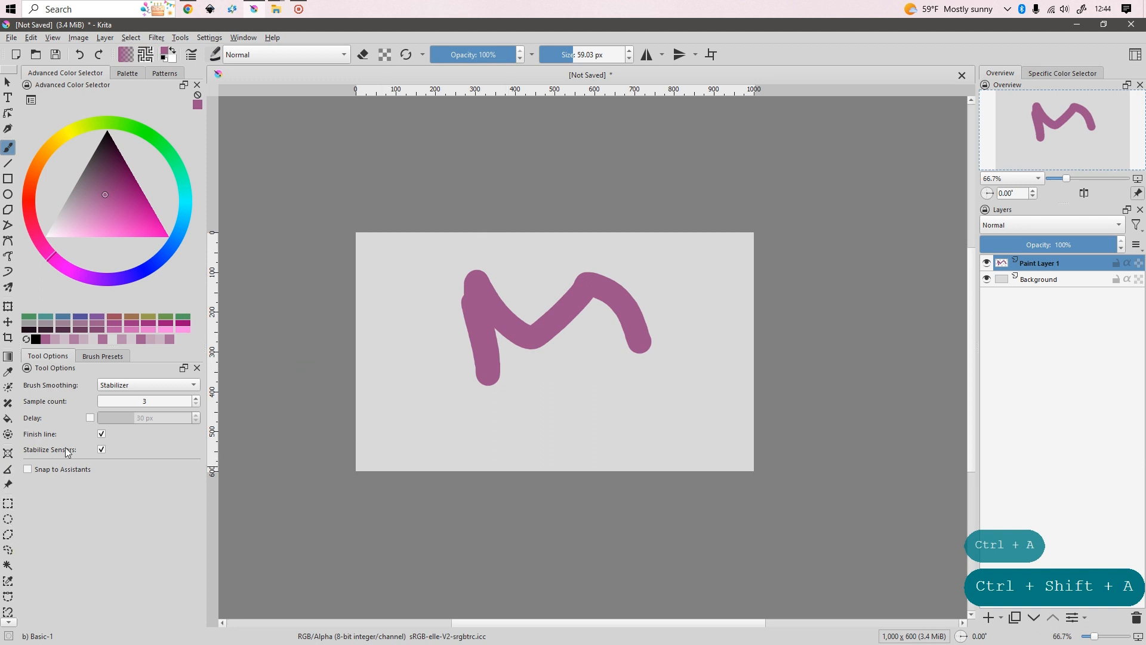
Draw a freehand selection around most of the M, replacing it with an elliptical selection about 266 × 375 px over its right leg
click(8, 504)
key(1)
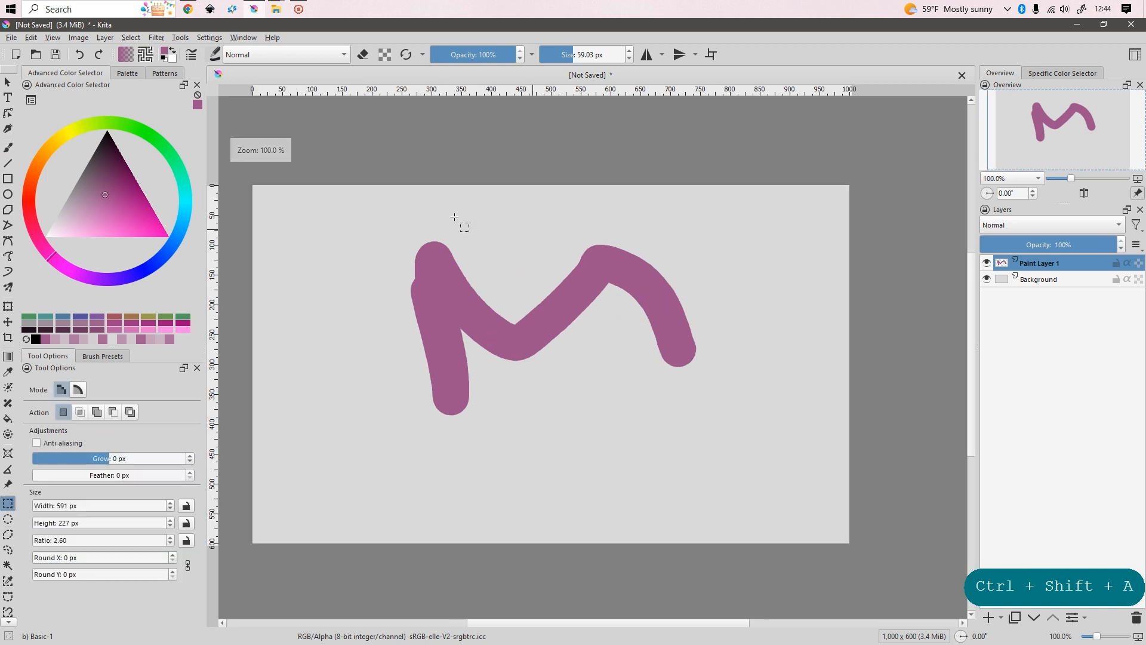
click(9, 548)
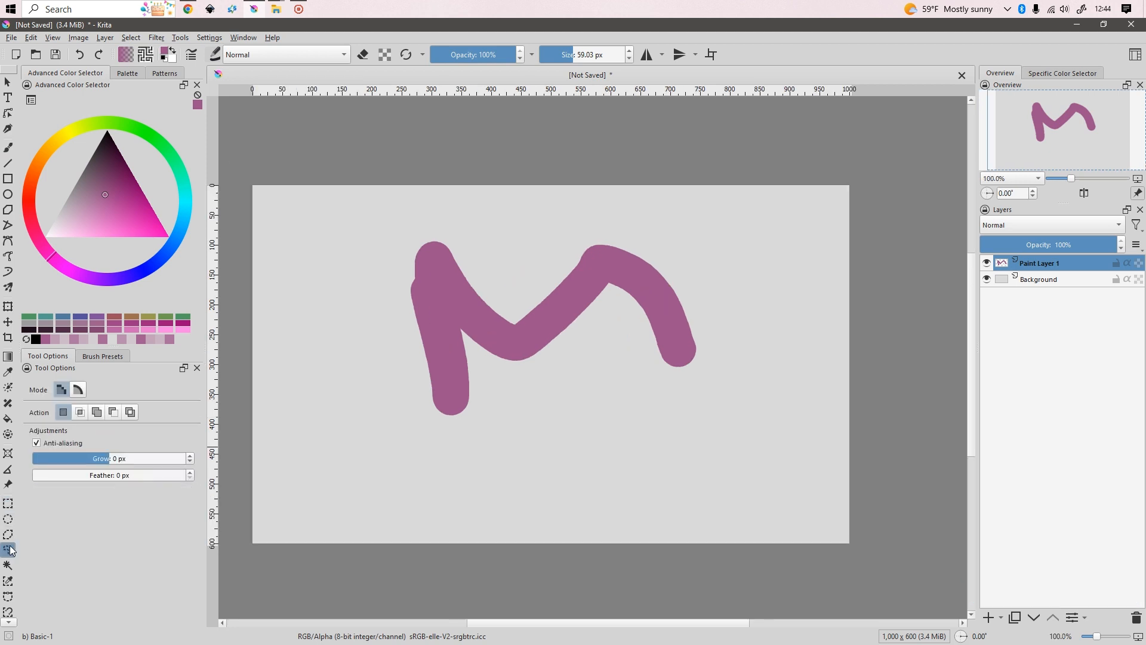
mouse_move(471, 275)
mouse_down()
mouse_move(374, 254)
mouse_move(646, 389)
mouse_move(573, 256)
mouse_up()
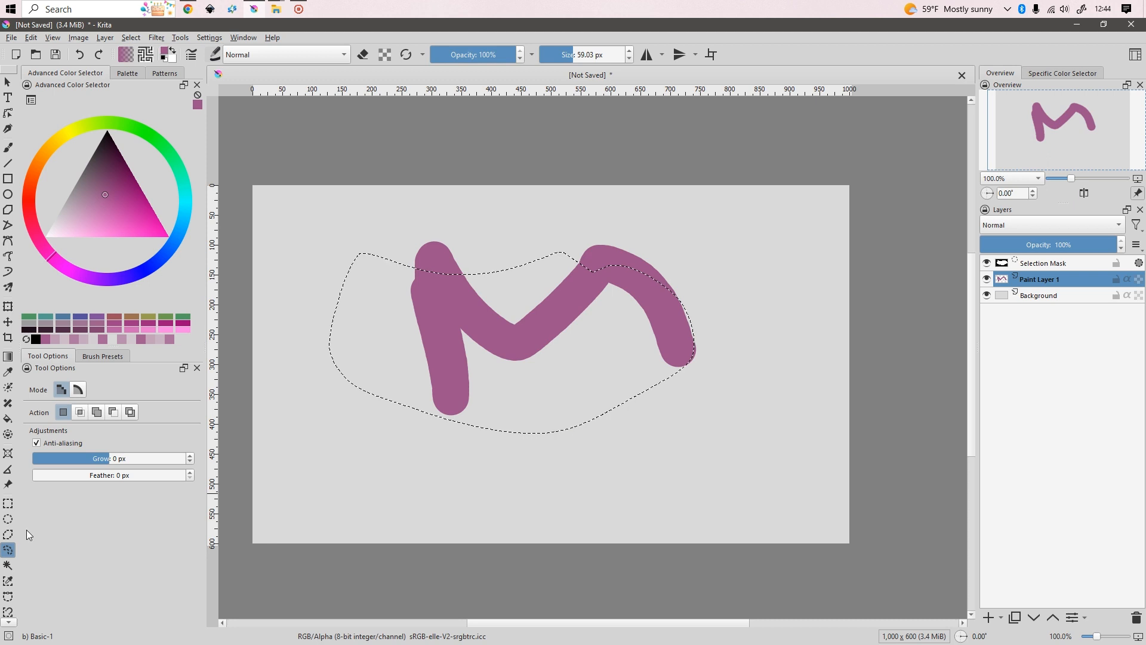
key(j)
mouse_move(633, 442)
mouse_down()
mouse_move(755, 328)
mouse_move(791, 218)
mouse_up()
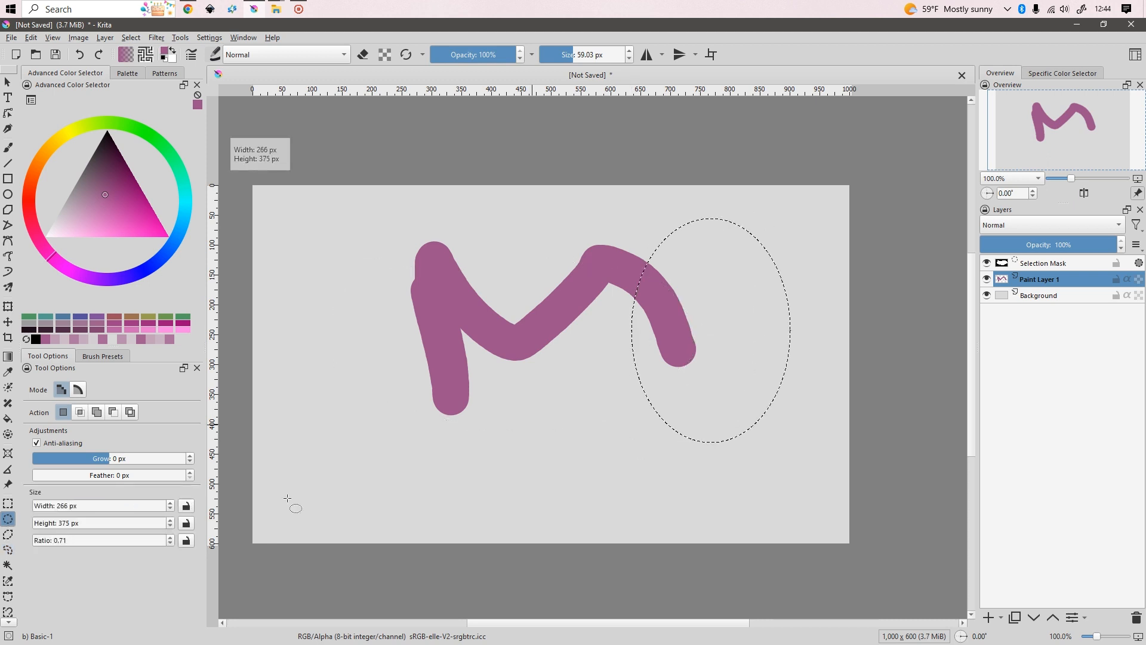
Outline a seven-point polygonal selection around the left half of the M and clear the selection
click(8, 534)
click(379, 256)
click(304, 353)
click(326, 445)
click(562, 462)
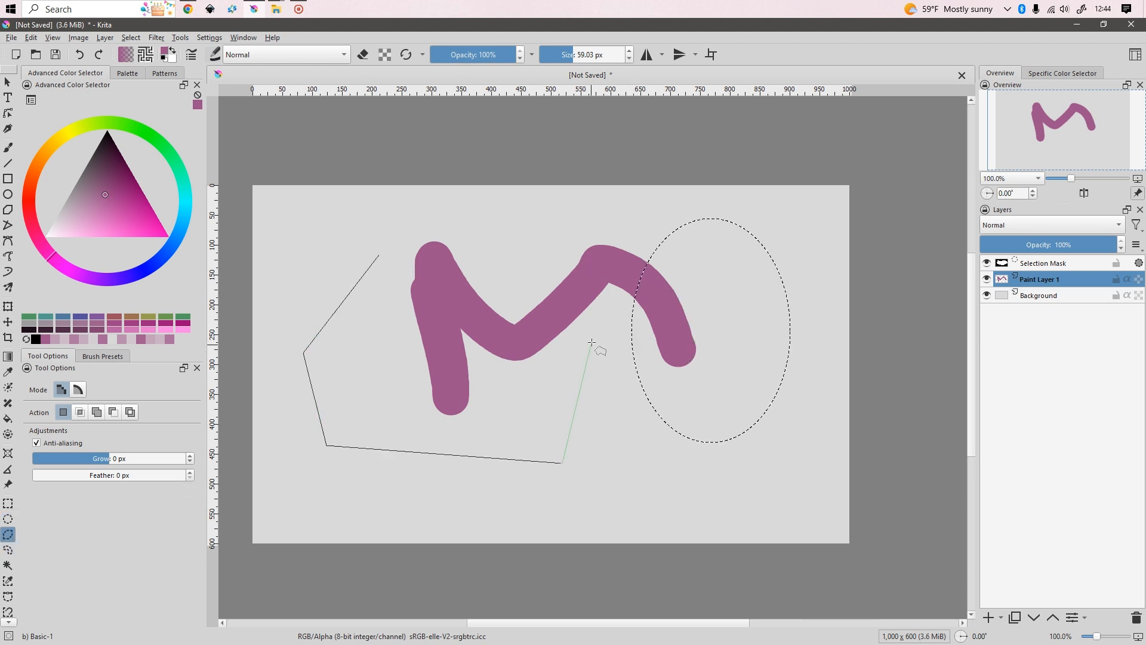
click(591, 342)
click(494, 272)
click(470, 190)
click(379, 255)
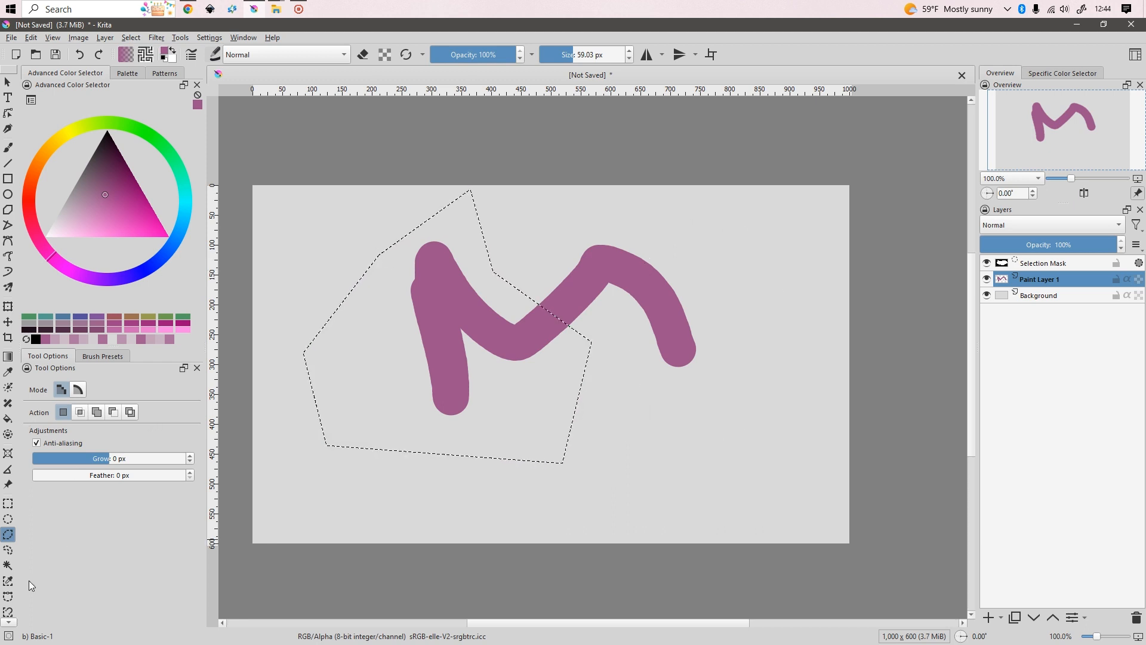
click(7, 565)
key(ctrl+shift+a)
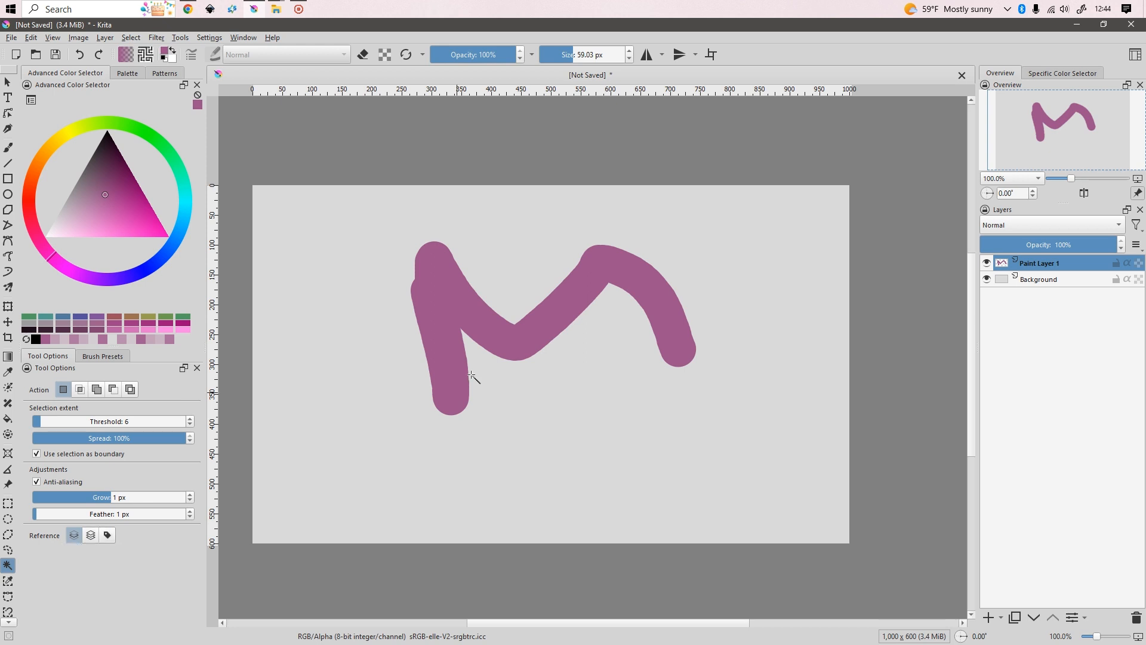
Add two paint layers above the M and paint looping teal brush strokes across it on Paint Layer 2
scroll(468, 376, up, 1)
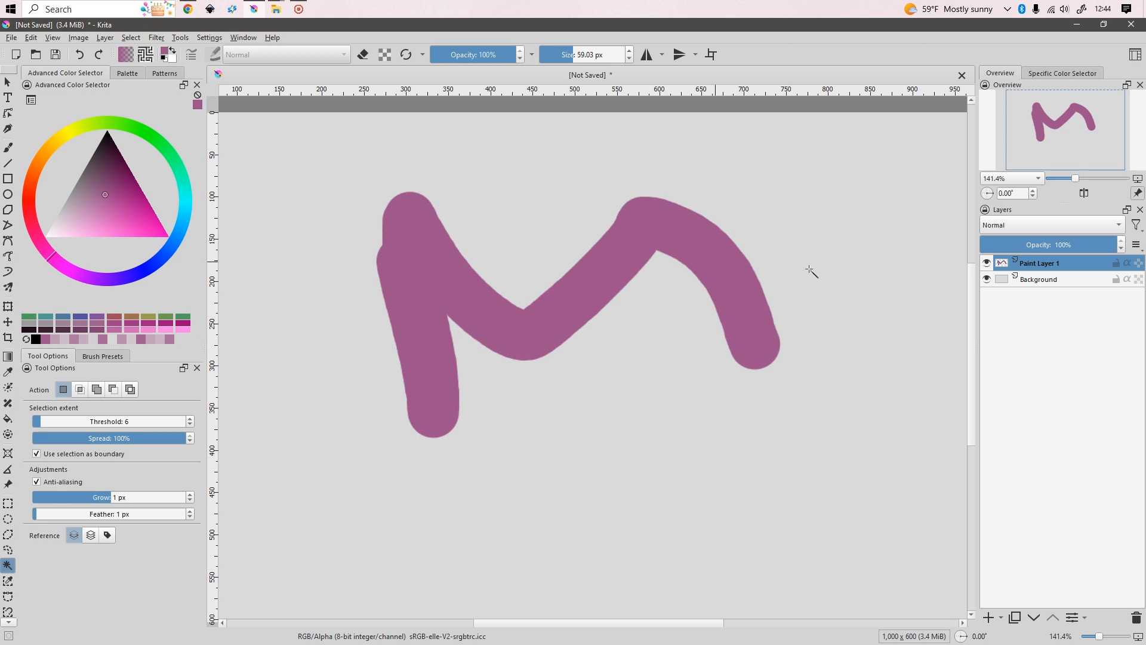
click(989, 617)
click(989, 617)
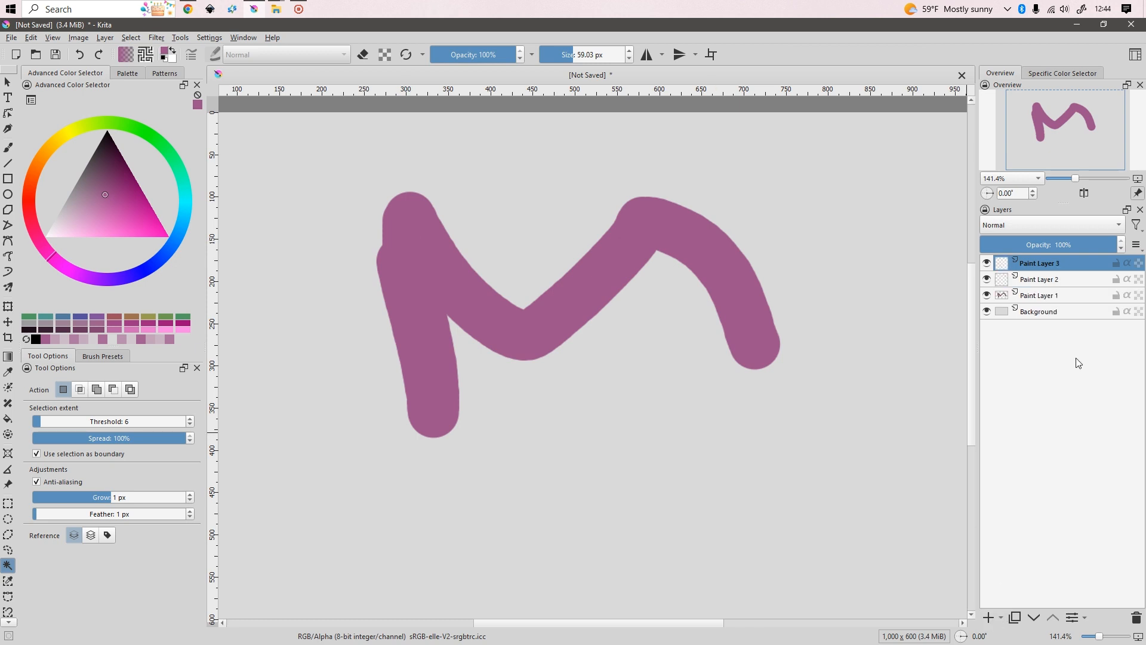
click(1068, 280)
click(190, 202)
key(b)
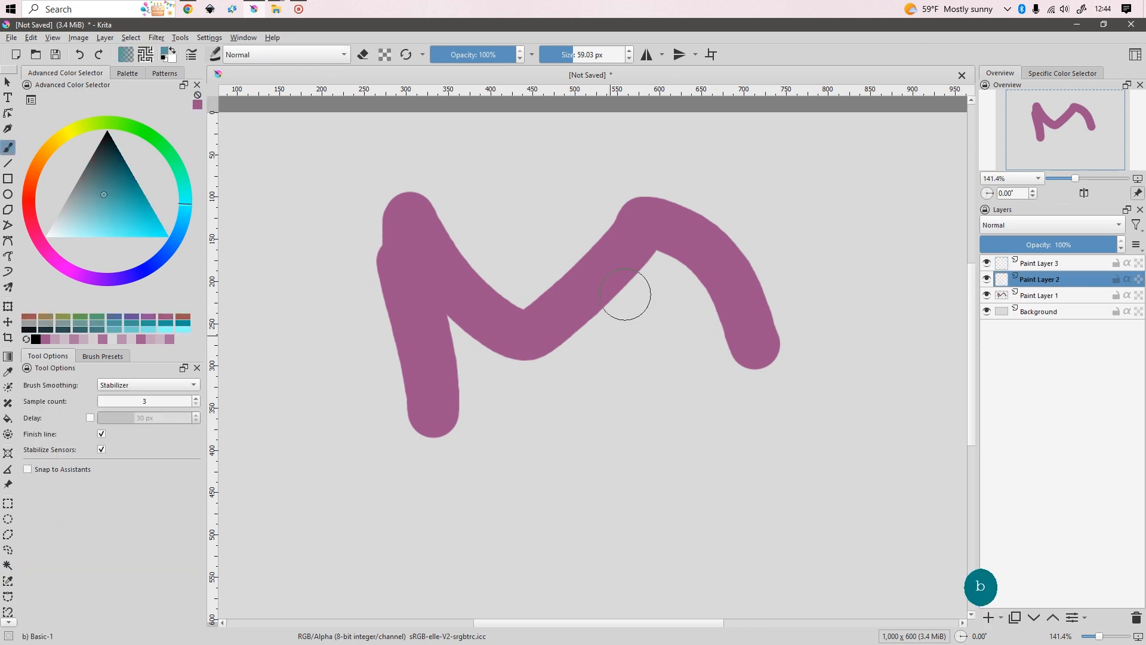
mouse_move(788, 154)
mouse_down()
mouse_move(743, 287)
mouse_move(738, 363)
mouse_move(687, 576)
mouse_up()
Paint pale blue-grey strokes over the M's left leg on Paint Layer 3 and make Paint Layer 1 active again
click(1055, 263)
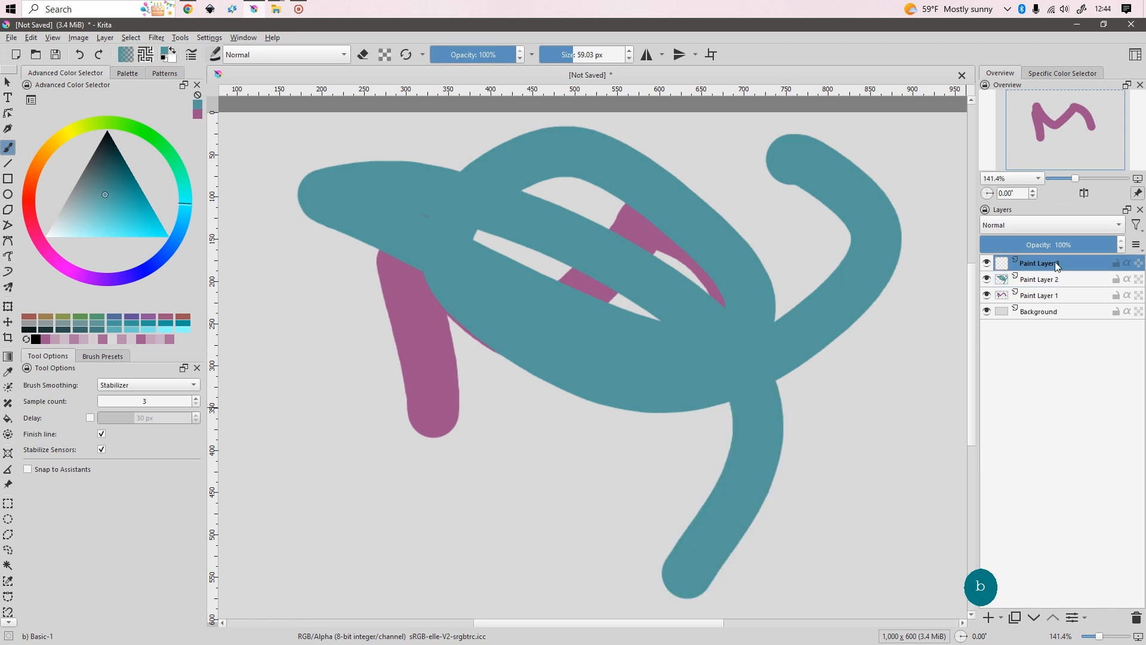
click(63, 217)
scroll(295, 349, down, 3)
drag(325, 335, 462, 481)
click(1047, 279)
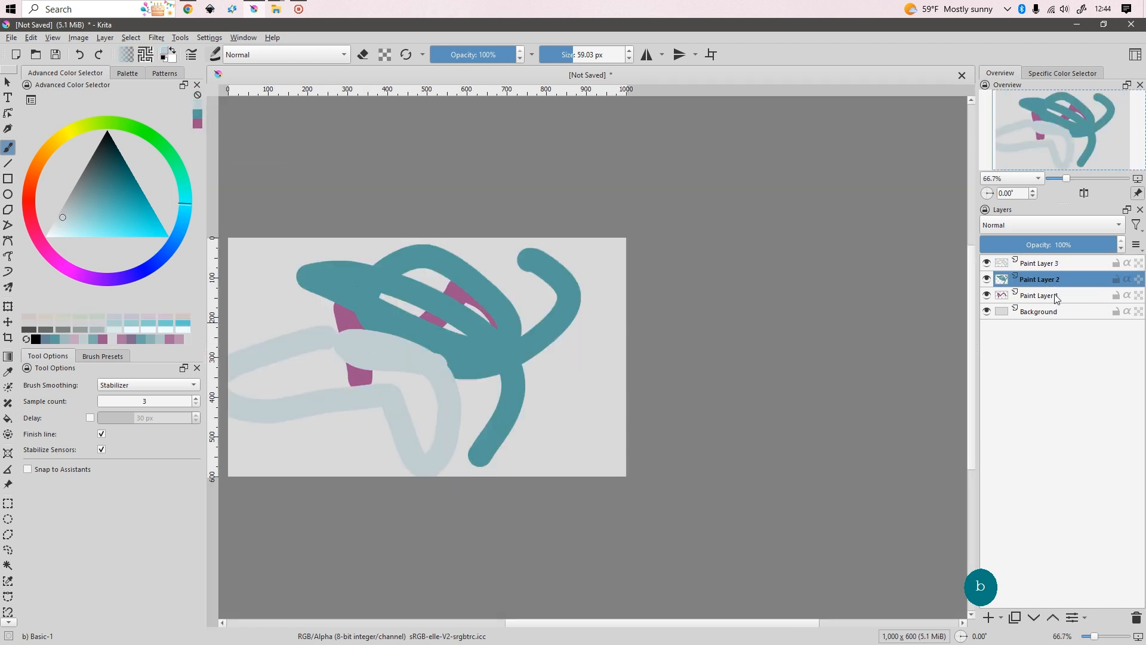
click(1053, 295)
Use the Contiguous Selection tool on Paint Layer 1 to select the area around the M and the M itself, undoing both selections
click(7, 564)
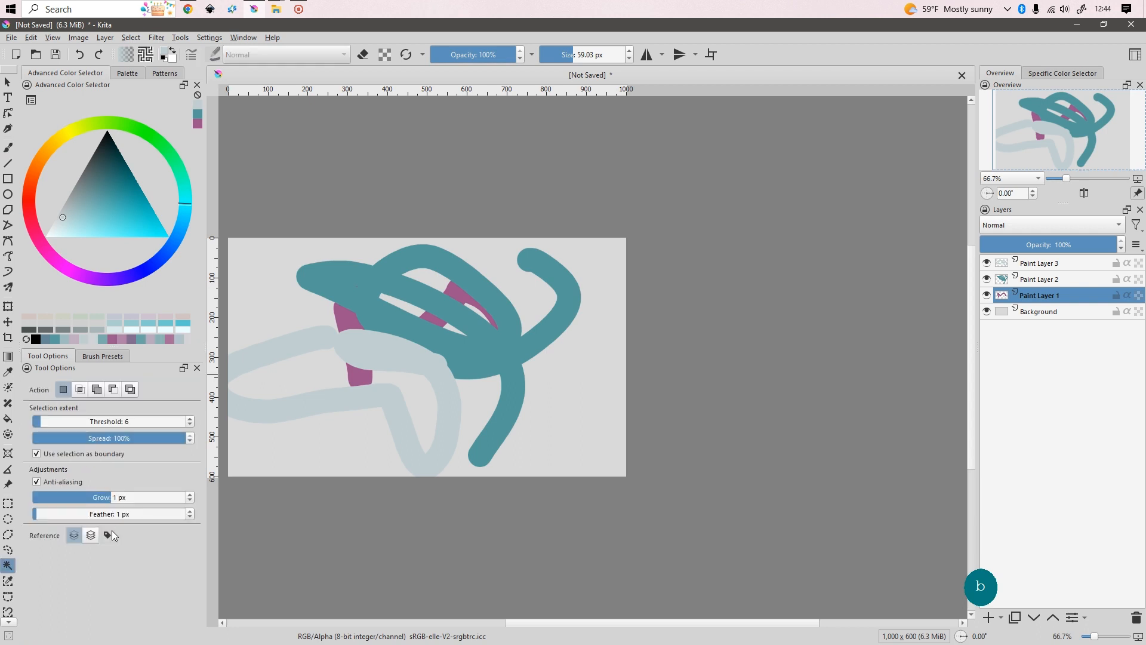
scroll(647, 343, down, 1)
scroll(442, 289, up, 1)
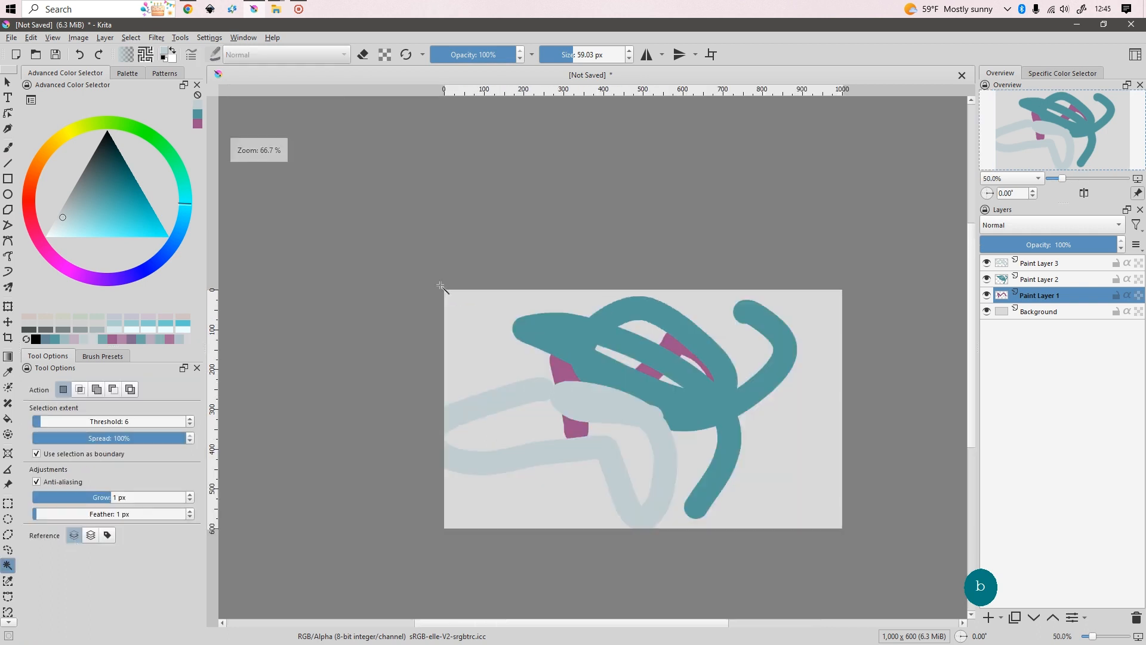
scroll(913, 490, up, 2)
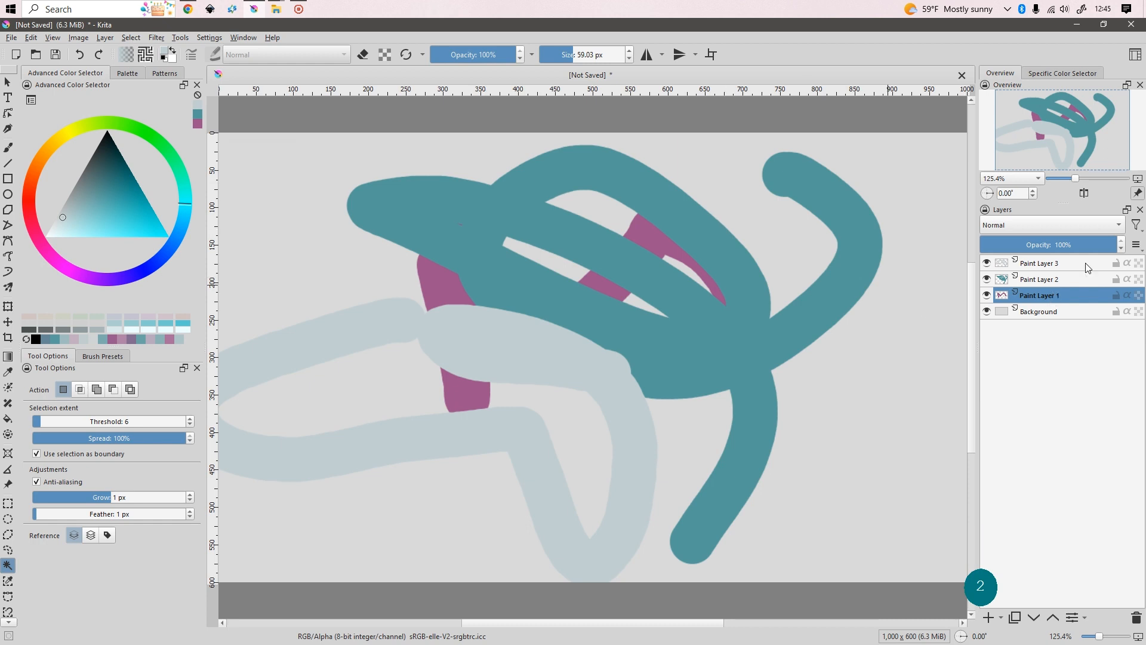
click(770, 238)
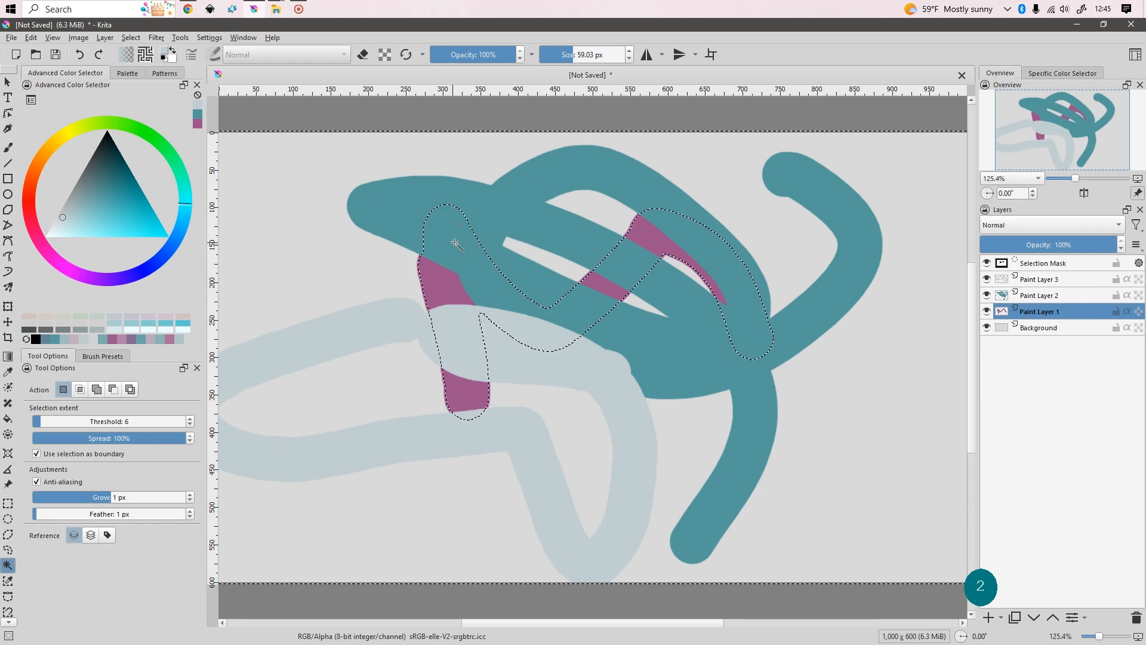
key(ctrl+z)
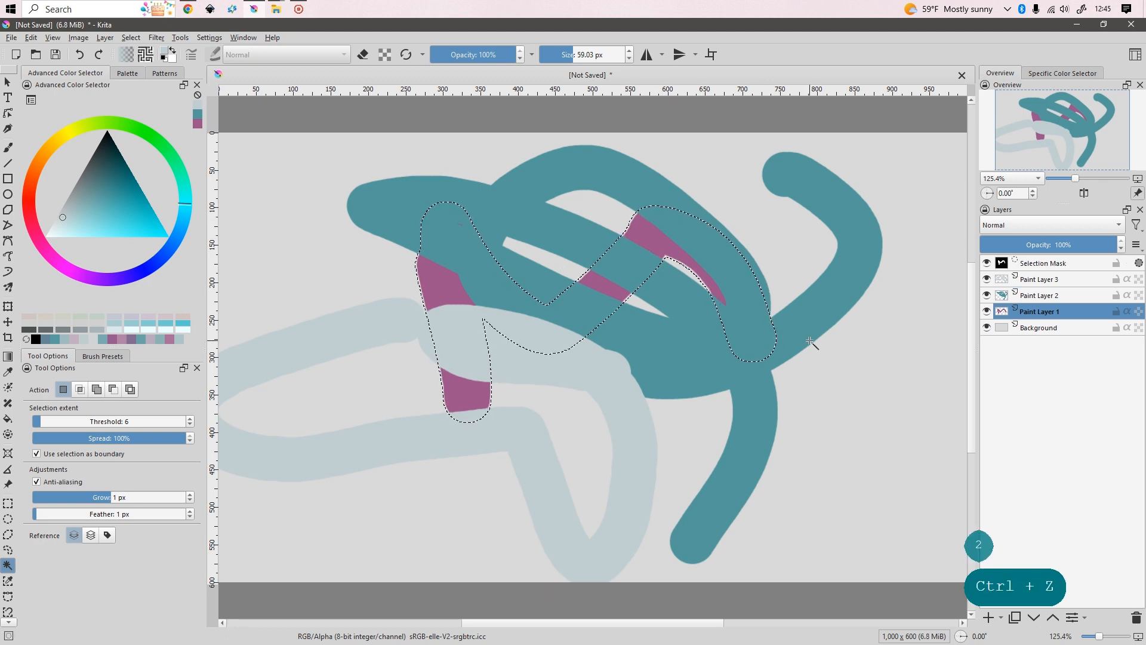
key(ctrl+z)
Set the contiguous selection's reference to all layers, select the empty area beside the combined strokes, and deselect it
click(91, 536)
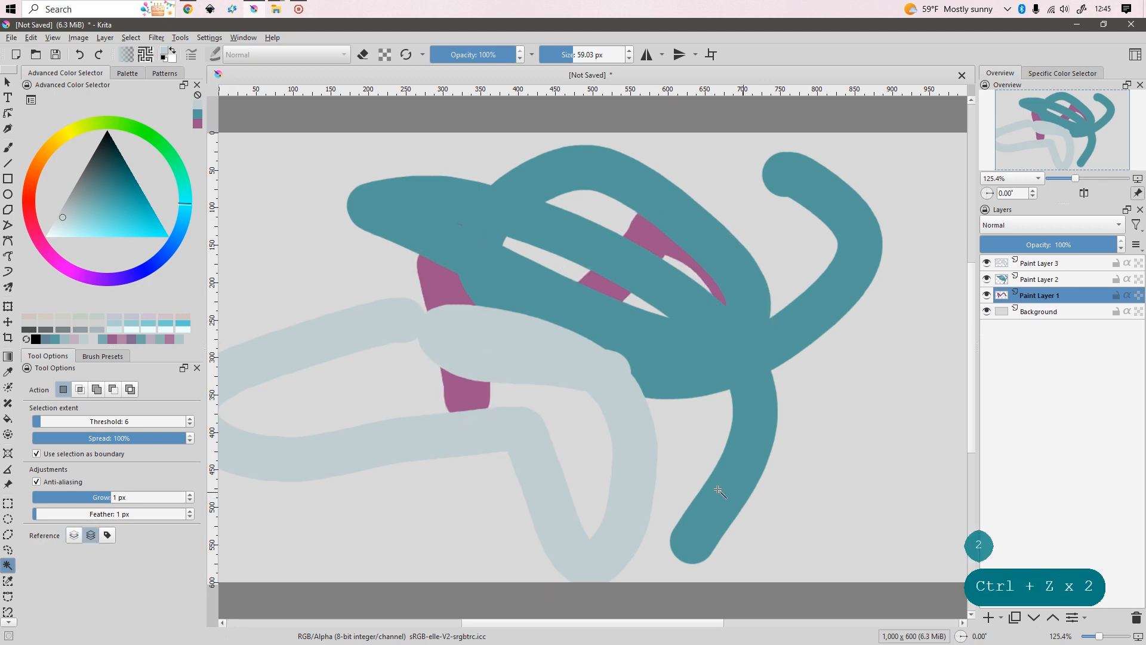
click(673, 459)
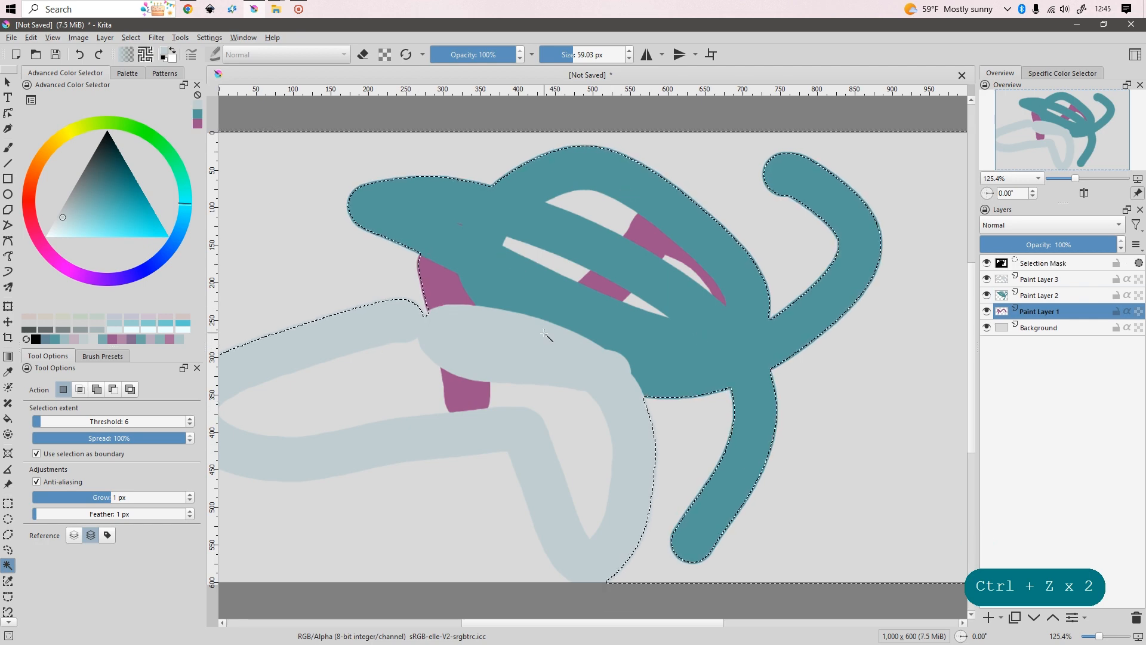
key(ctrl+shift+a)
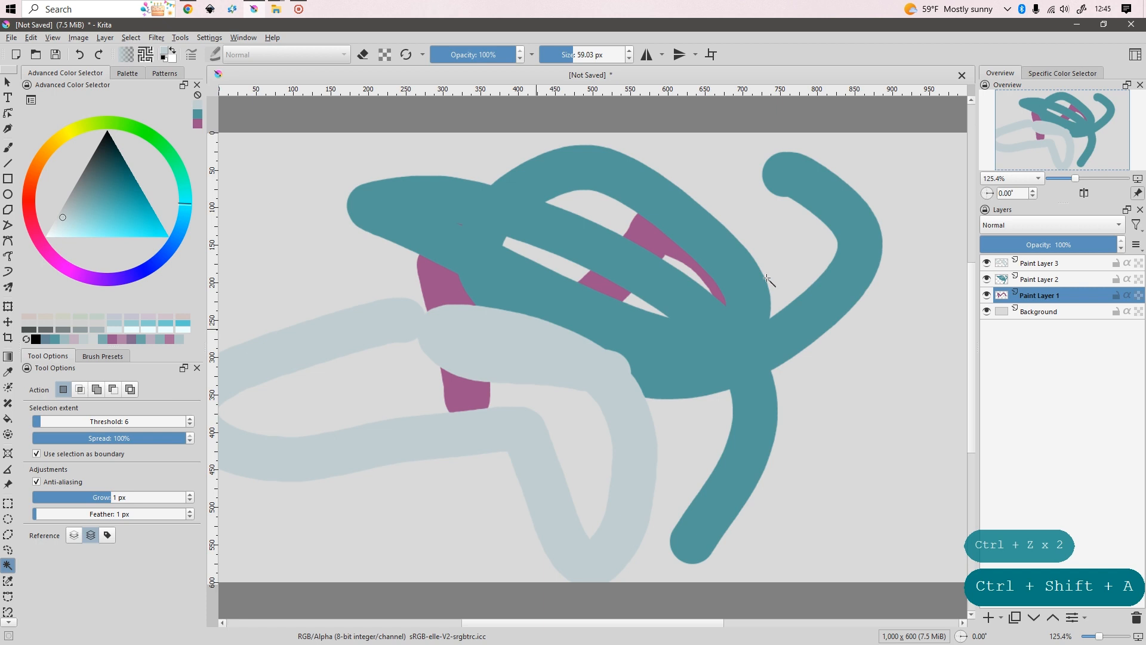
Hide Paint Layer 2 and Paint Layer 3, select the background area around the M, and clear the selection
click(987, 279)
click(986, 263)
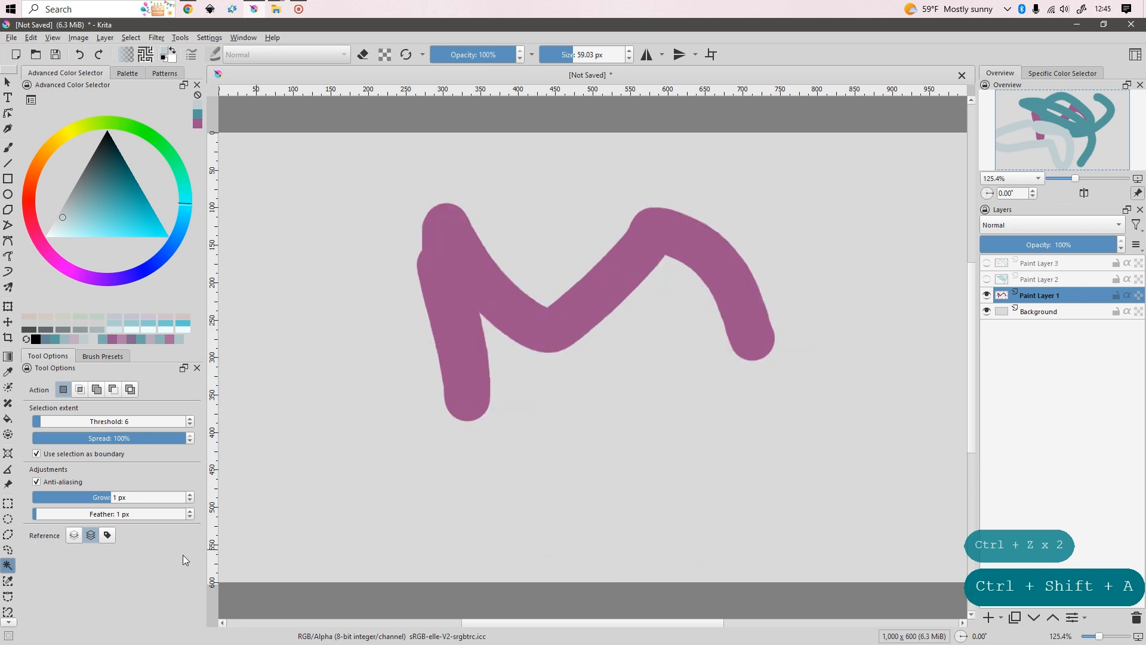
click(72, 538)
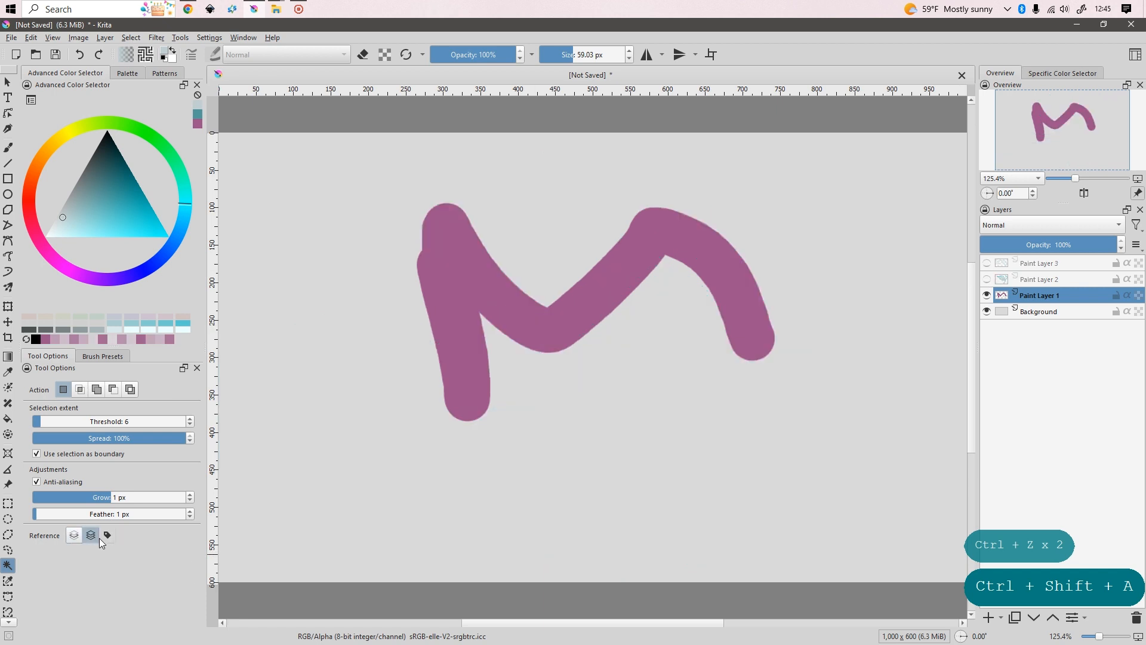
click(614, 473)
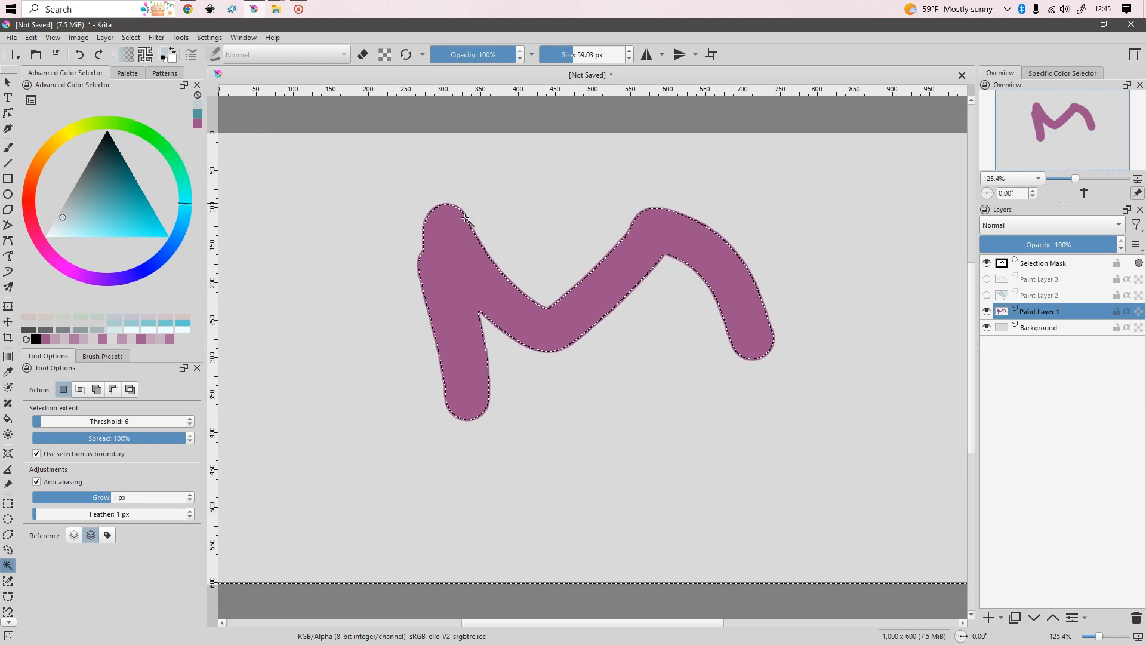
key(ctrl+shift+a)
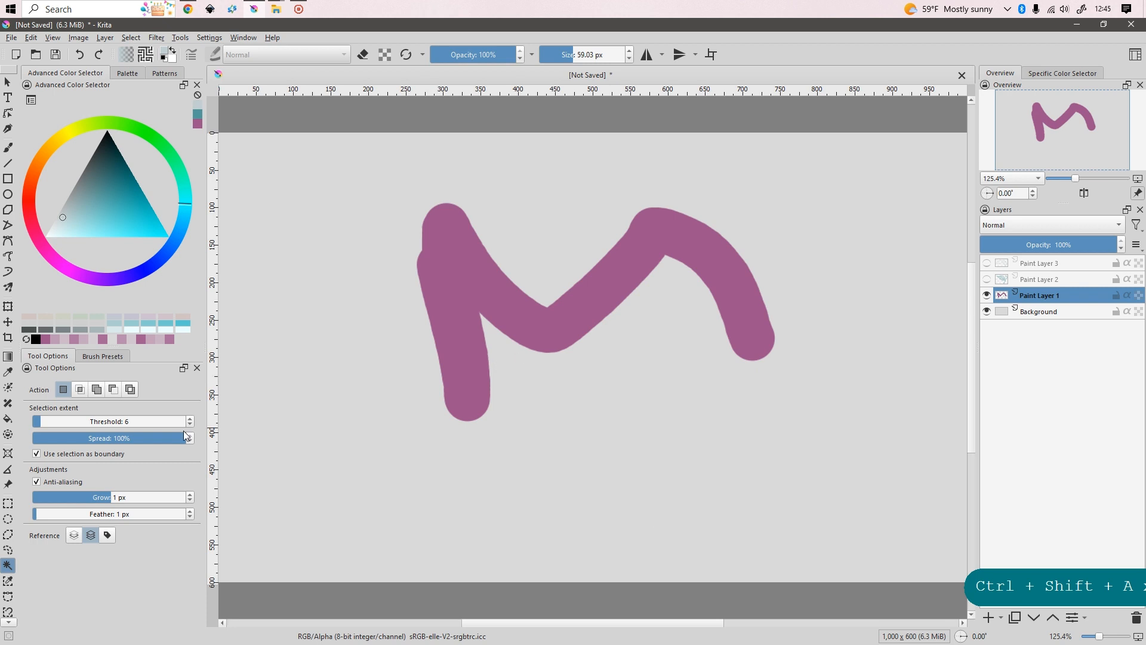
Lower the contiguous selection threshold to 1, select the background around the M, and remove the selection
click(190, 424)
click(190, 424)
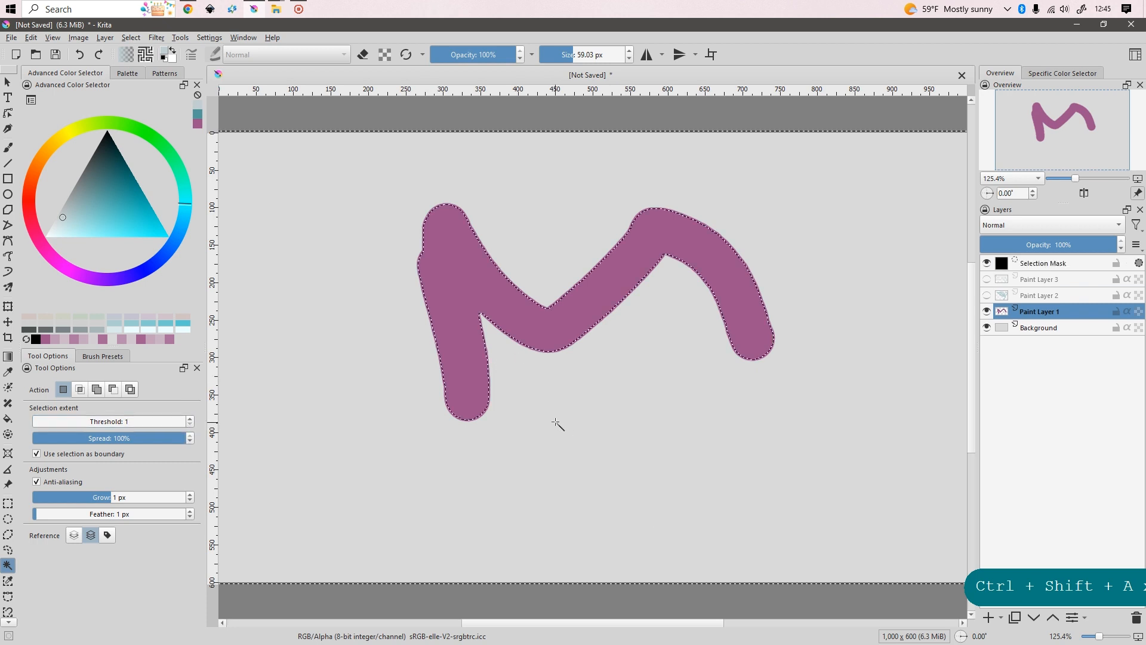
scroll(519, 389, up, 3)
key(ctrl+shift+a)
key(ctrl+z)
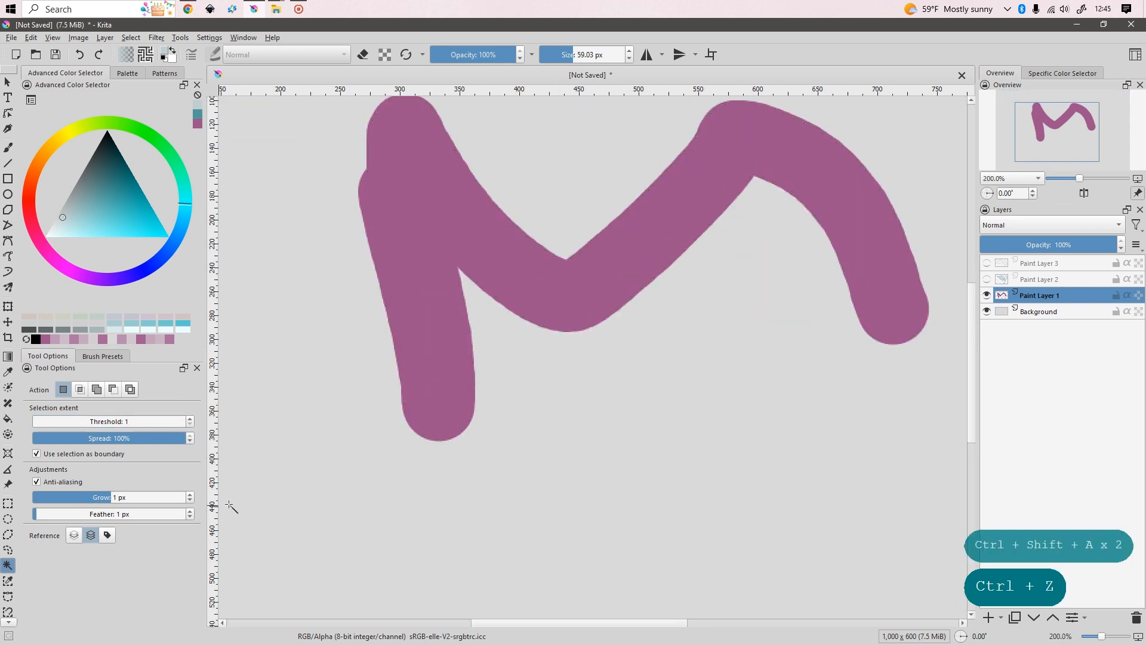
Set Grow and Feather to 0 px, select the background around the M, and examine the selection along its edge pixels
click(190, 501)
click(190, 518)
click(514, 450)
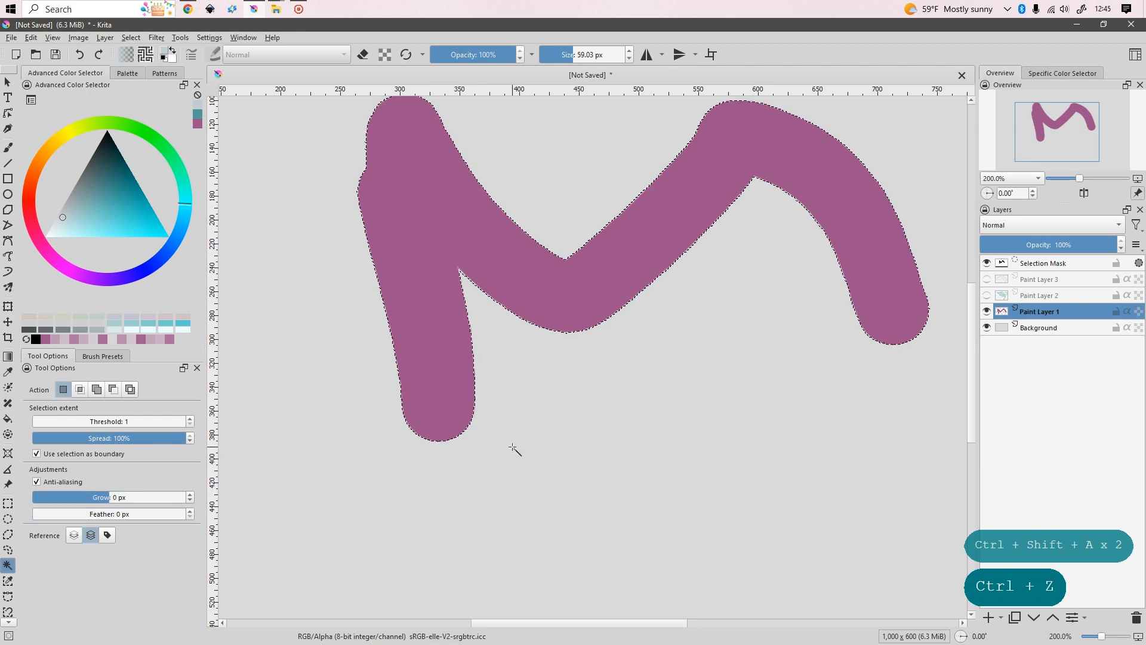
scroll(517, 331, up, 2)
scroll(518, 330, up, 4)
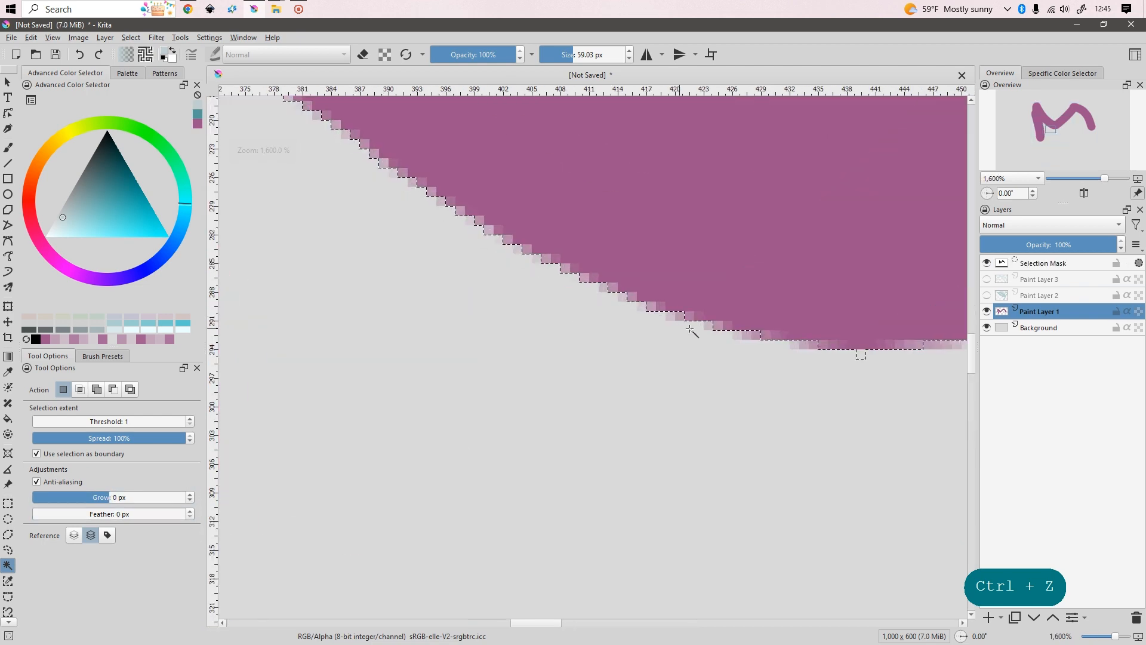
scroll(770, 356, down, 7)
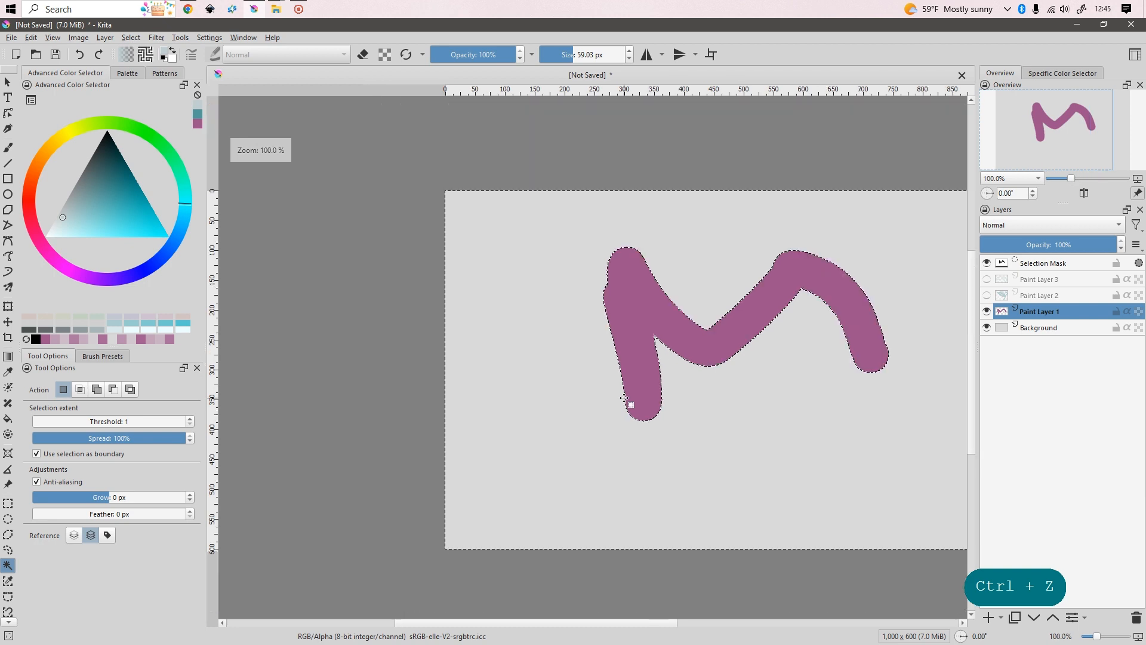
key(2)
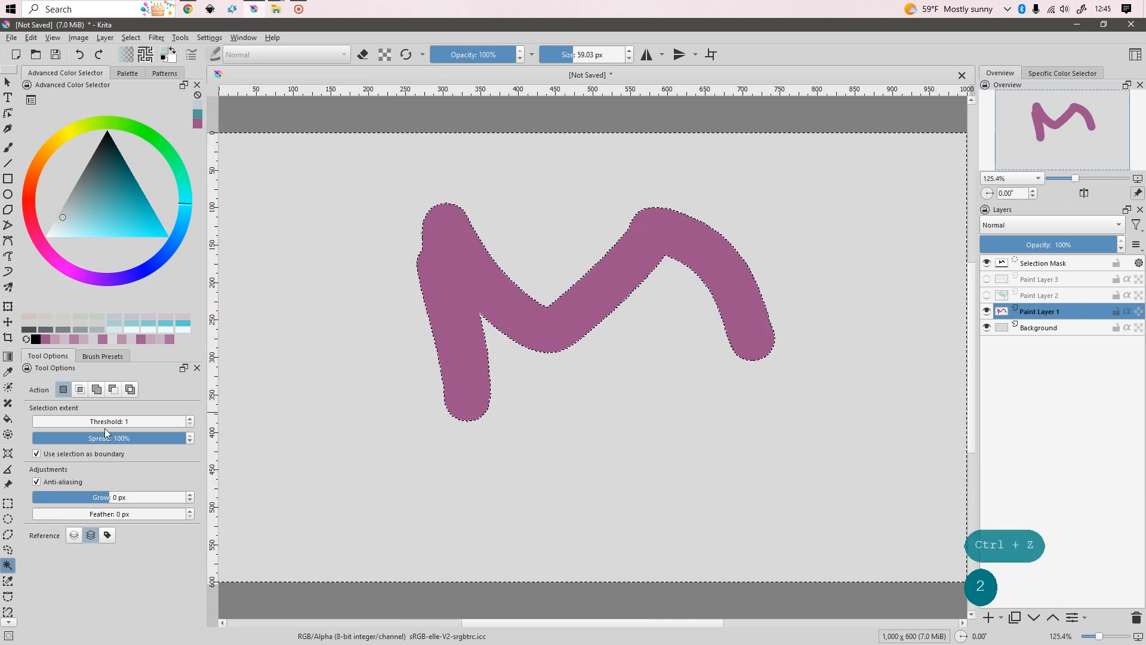
Raise the contiguous selection threshold to 85, select from the background again, and clear the selection
click(162, 422)
key(ctrl+shift+a)
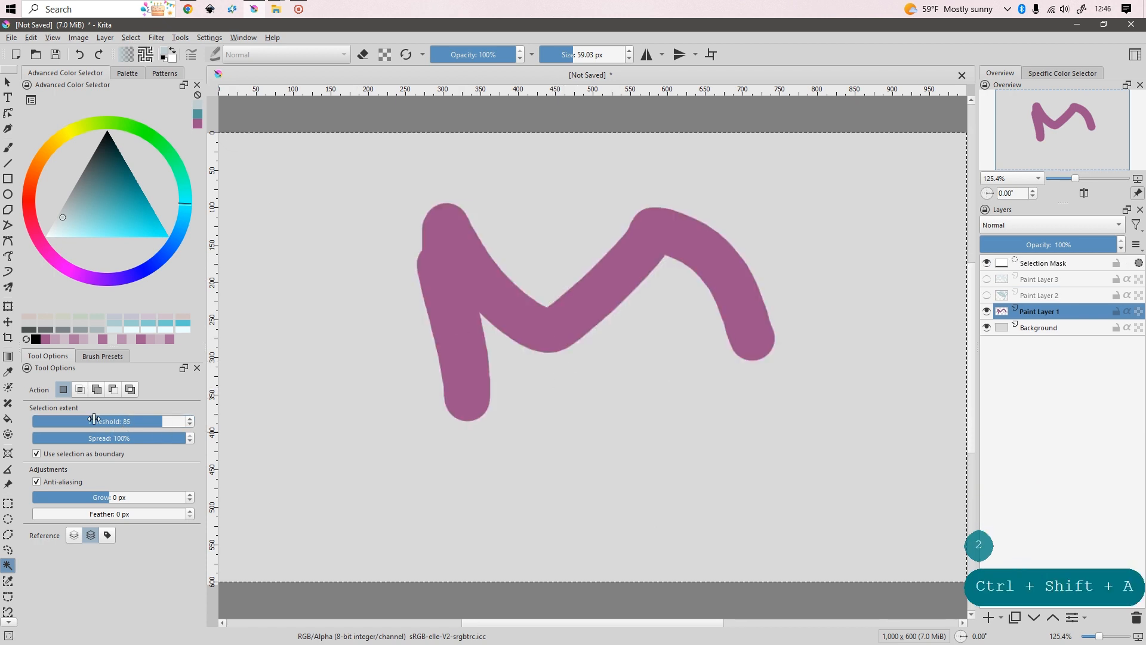
key(ctrl+shift+a)
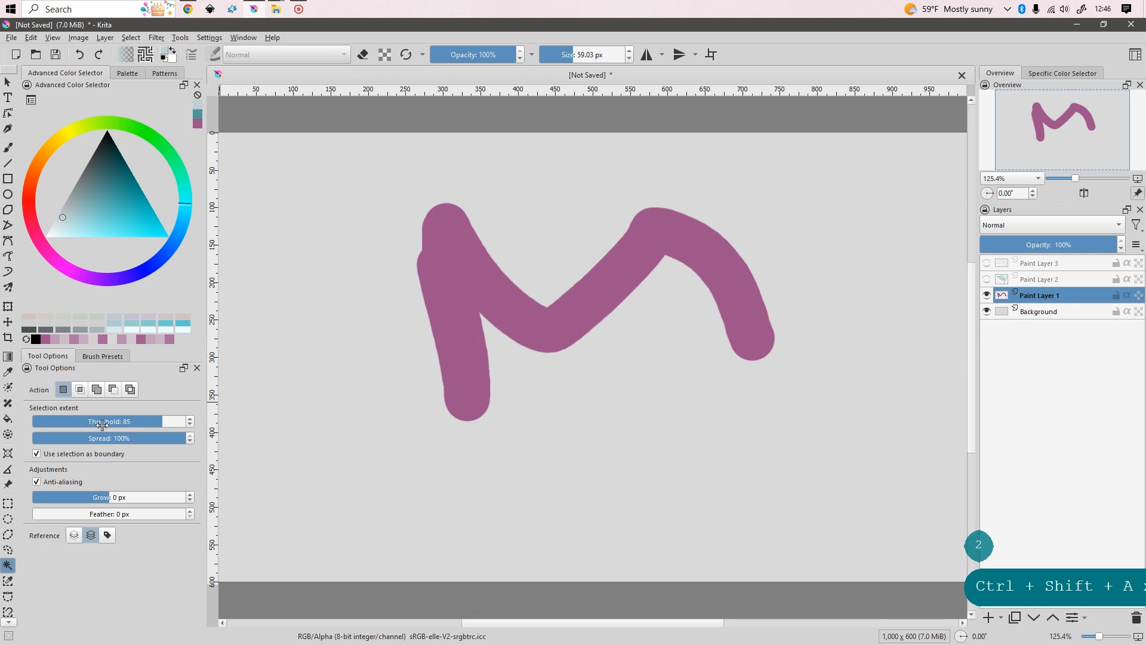
Set the threshold to 25 with Grow and Feather at 1 px, and select the background around the M for a close edge check
drag(141, 421, 67, 421)
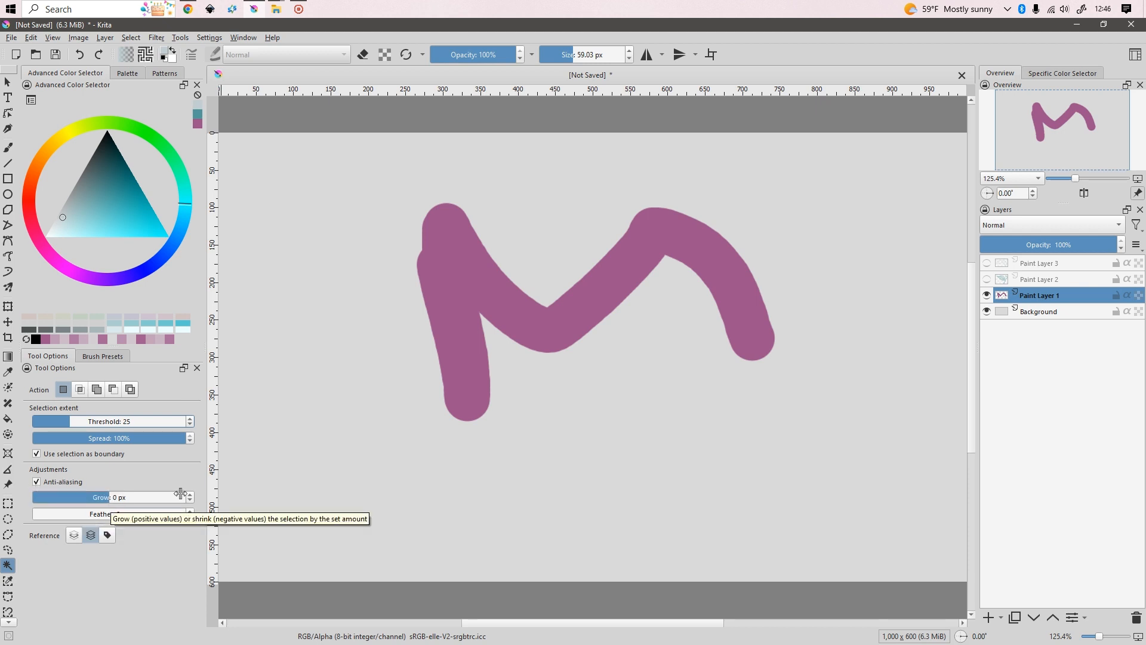
scroll(181, 493, up, 1)
scroll(179, 514, up, 1)
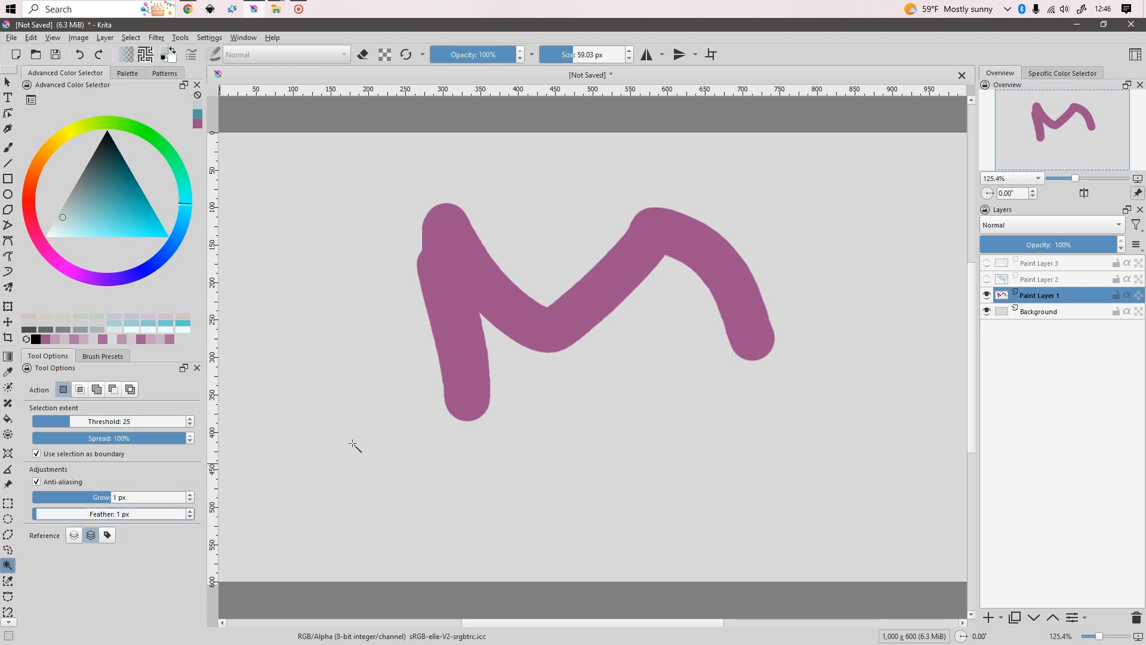
scroll(608, 346, up, 2)
click(603, 335)
scroll(458, 325, up, 2)
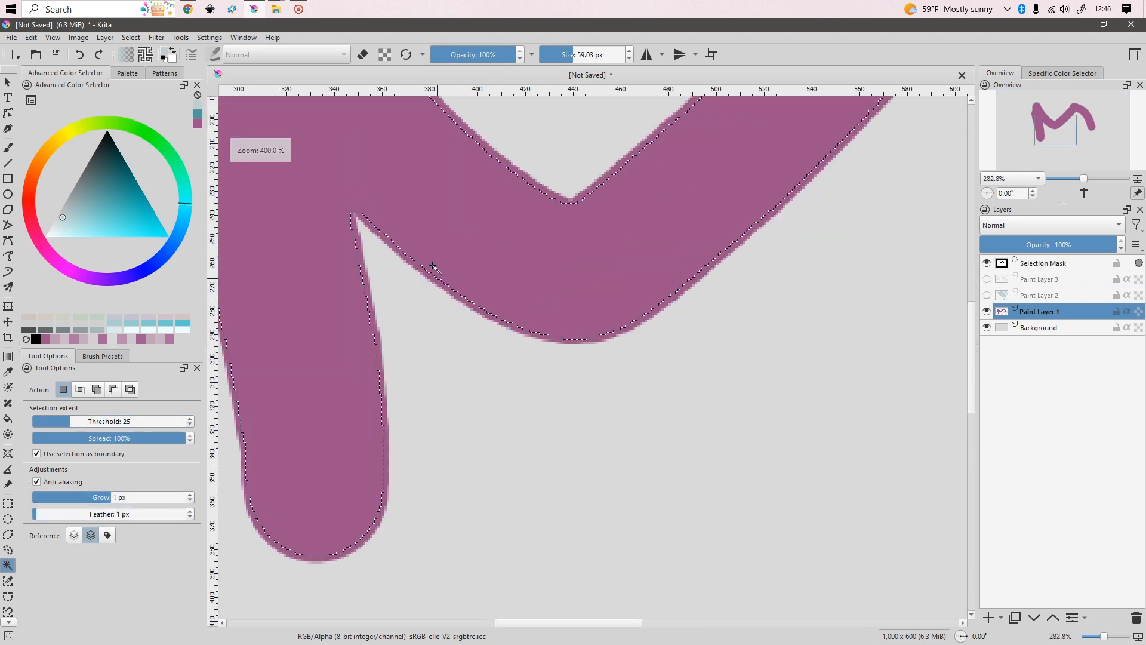
Clear the background selection around the M
scroll(438, 401, down, 2)
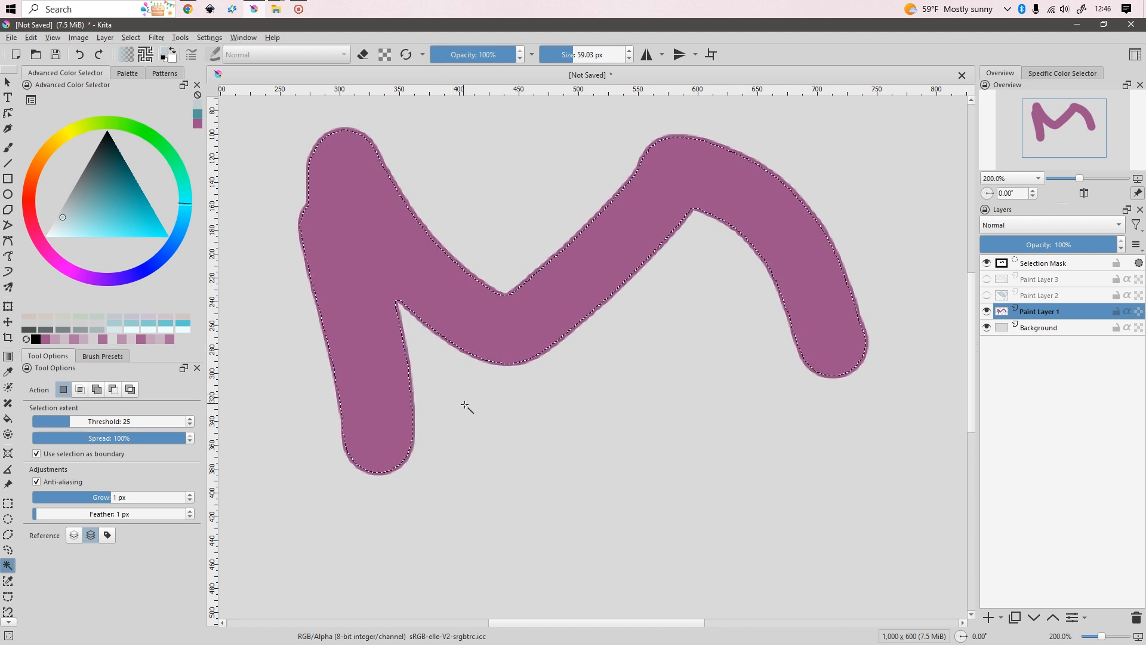
key(ctrl+shift+a)
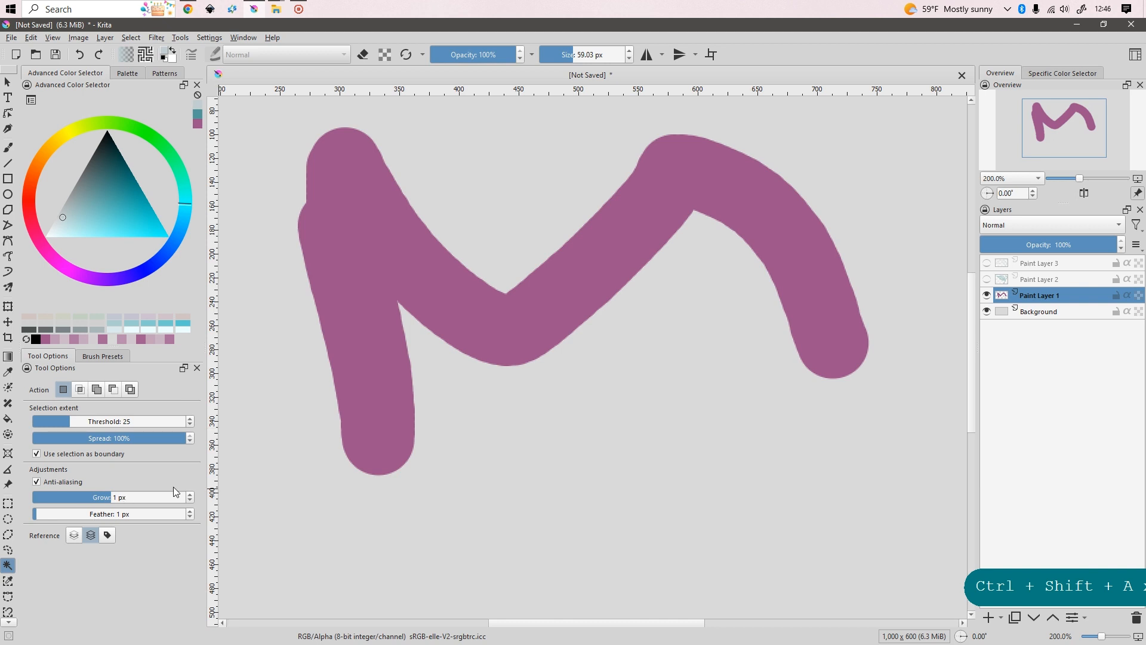
scroll(413, 435, down, 1)
key(ctrl+shift+a)
key(ctrl+shift+a)
Paint a filled round purple blob below and to the right of the M on Paint Layer 1 with the Brush tool
key(b)
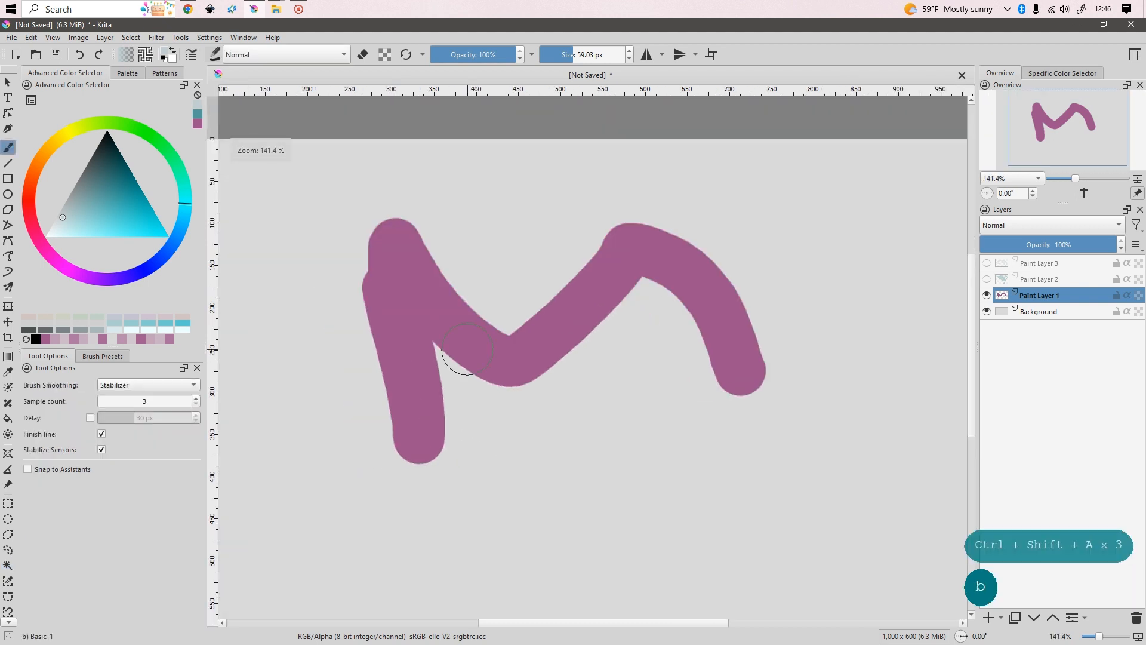
scroll(567, 447, down, 3)
drag(691, 471, 716, 496)
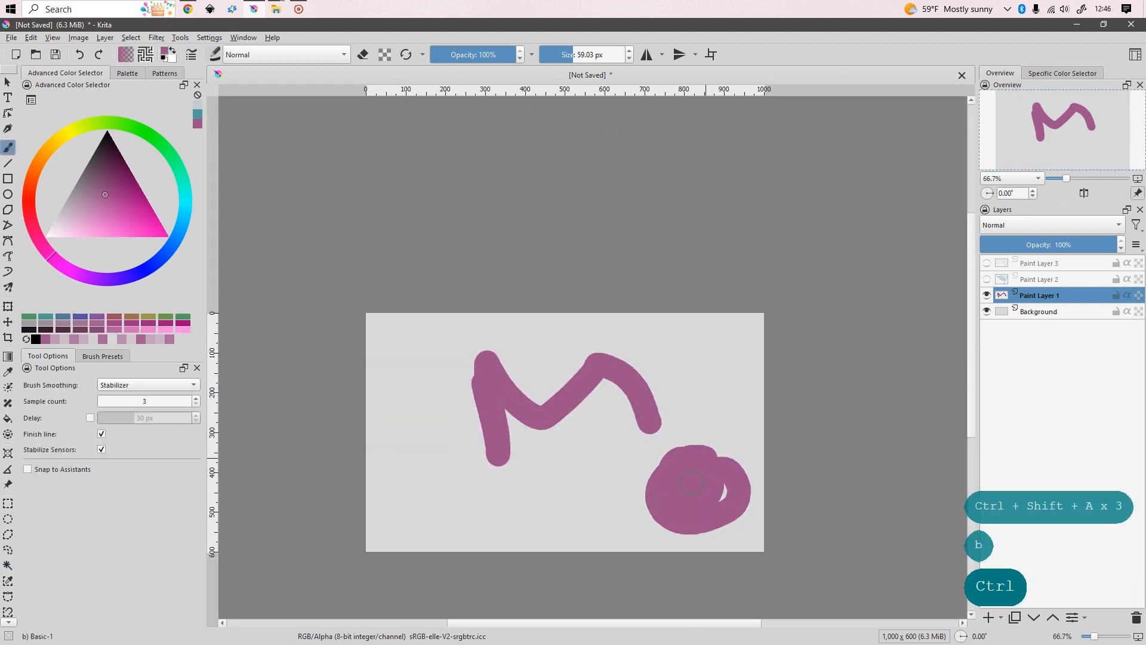
Select only the M with the Contiguous Selection tool at threshold 25, undo it, and select the M again
click(8, 565)
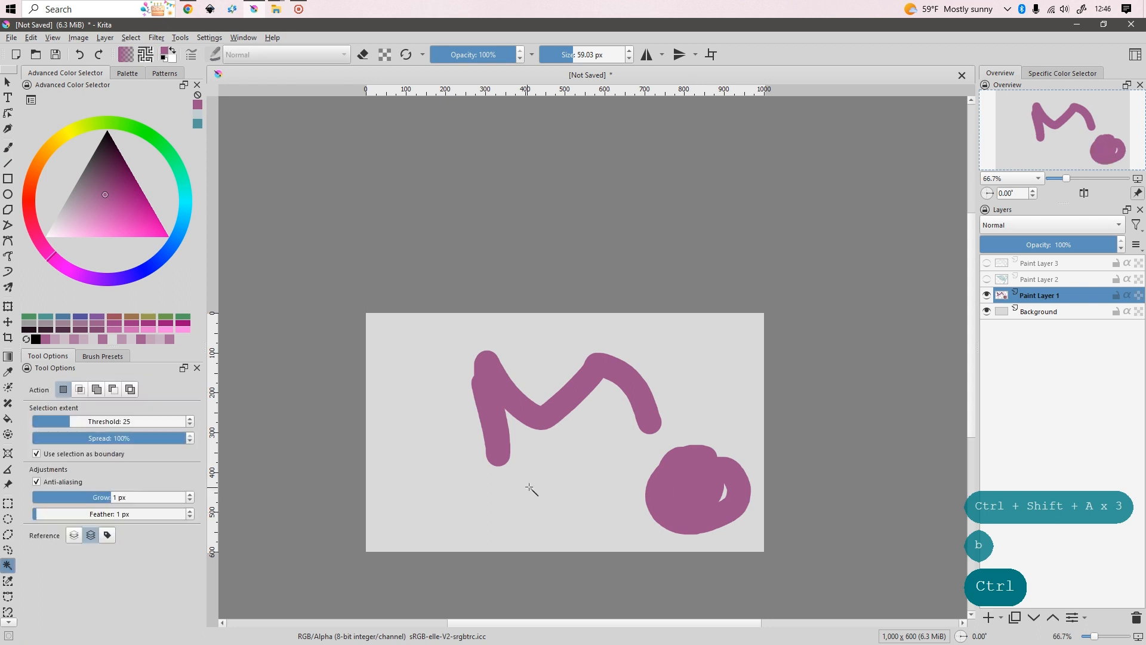
scroll(530, 488, up, 3)
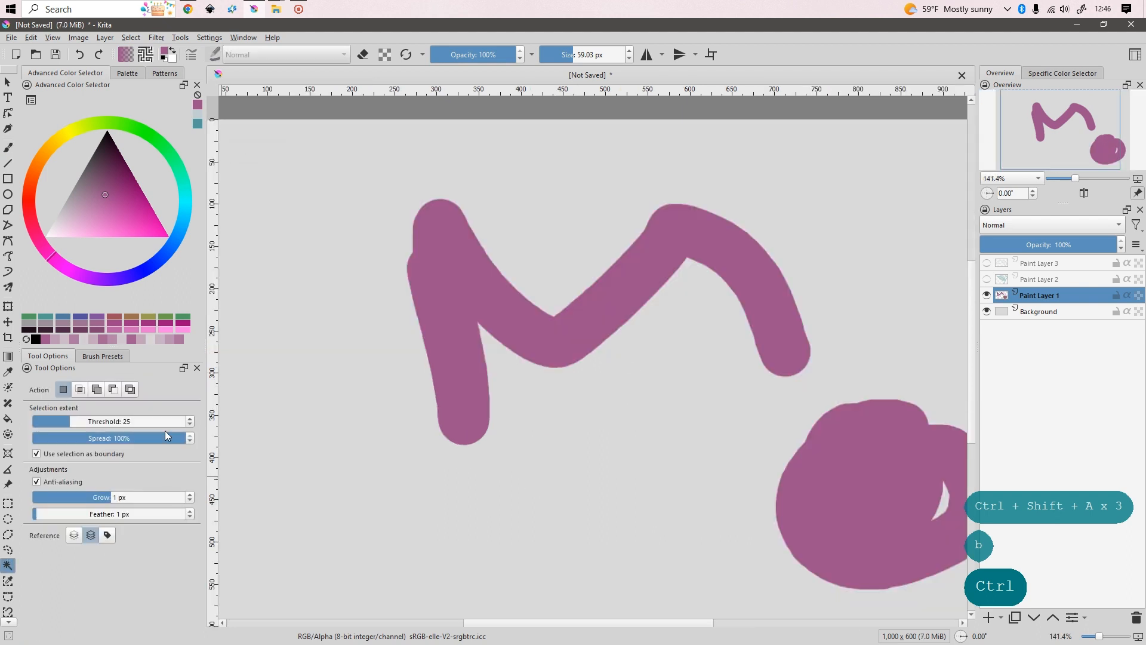
click(545, 340)
scroll(649, 325, down, 2)
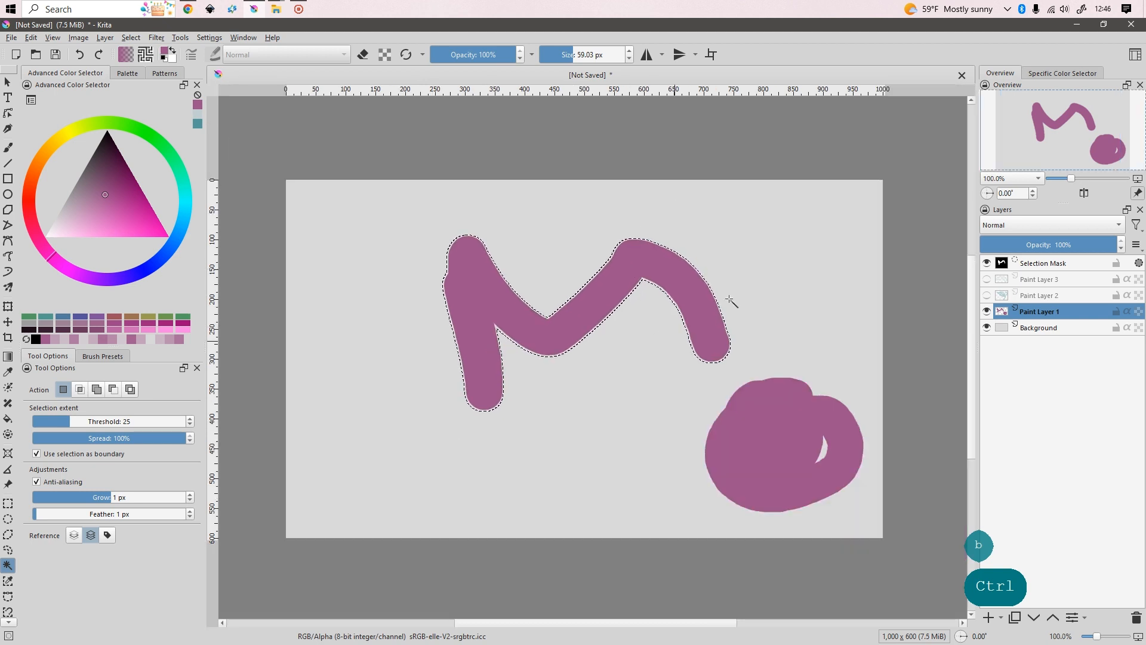
key(ctrl+z)
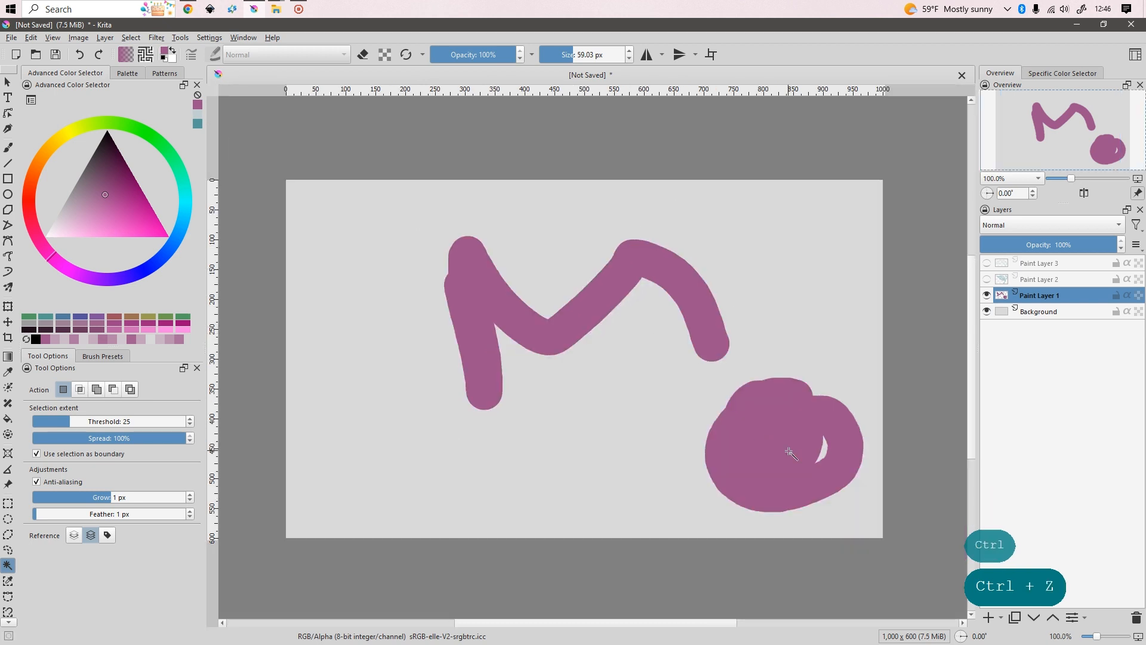
click(704, 303)
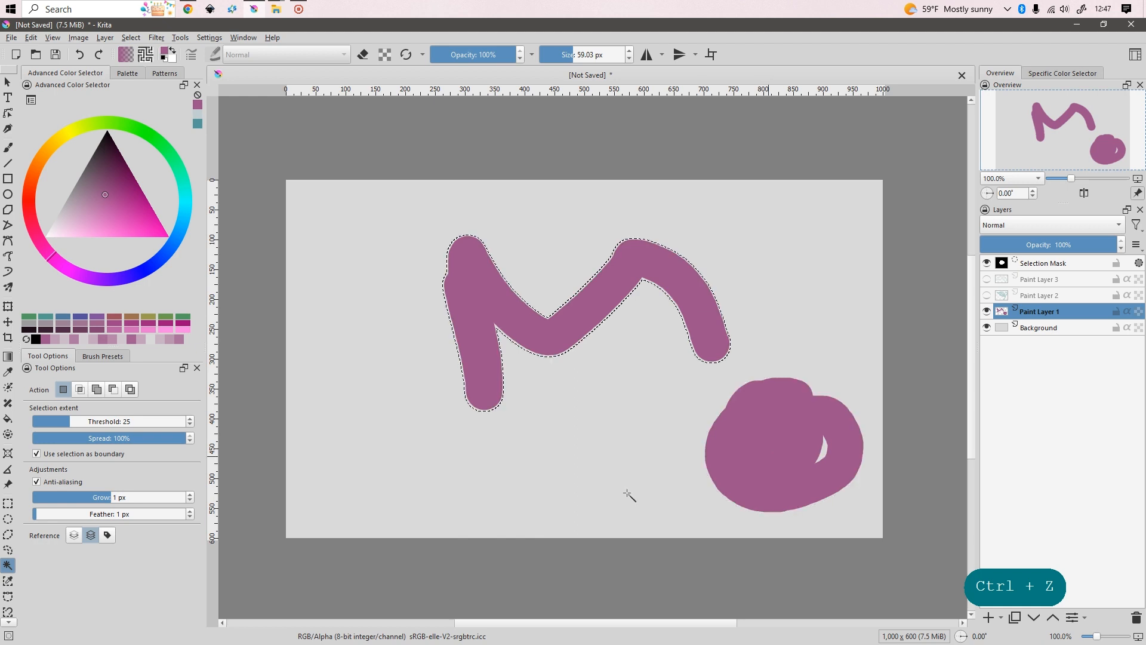
Clear the selection, select the blob's purple everywhere with the Similar Color Selection tool at threshold 20, and undo that selection
click(7, 581)
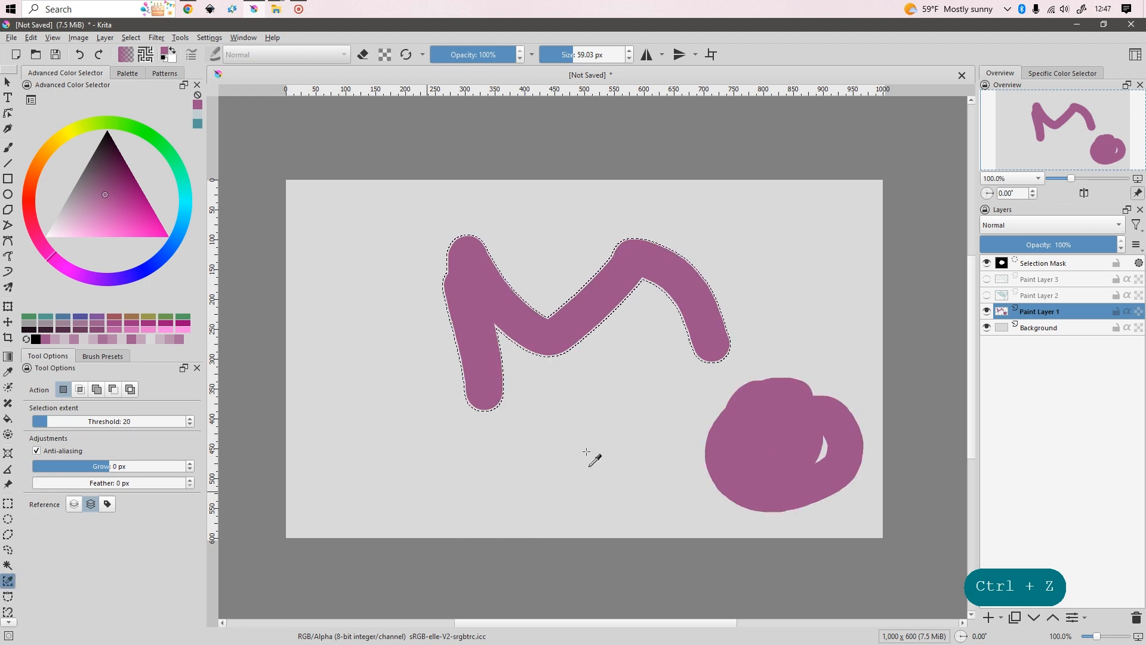
key(ctrl+shift+a)
click(771, 425)
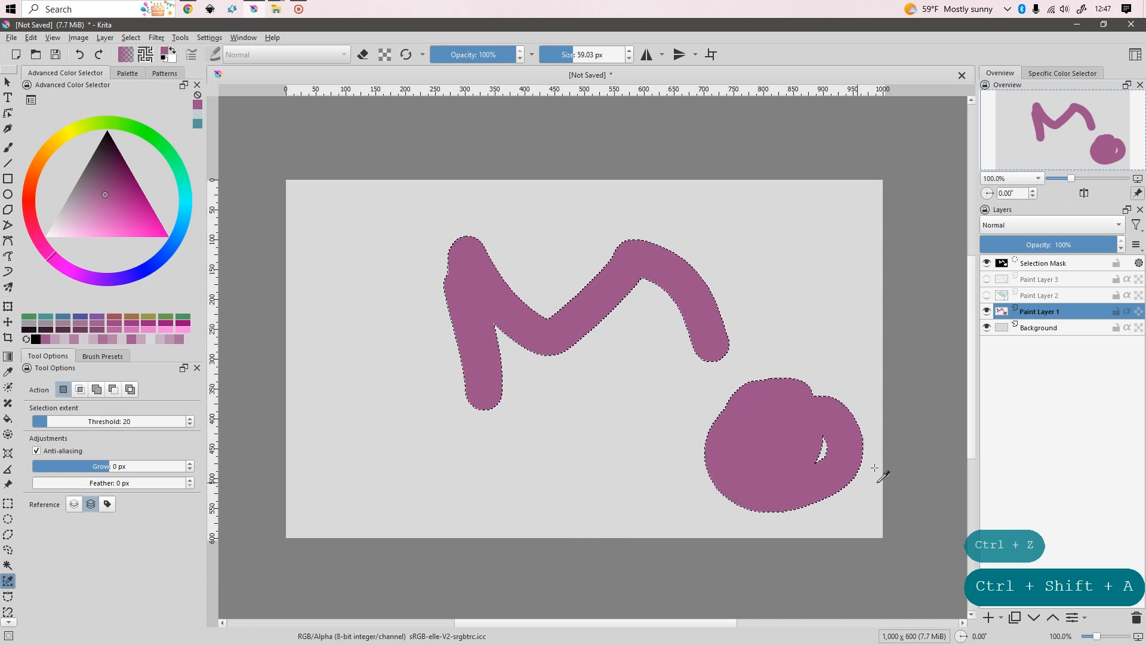
key(ctrl+z)
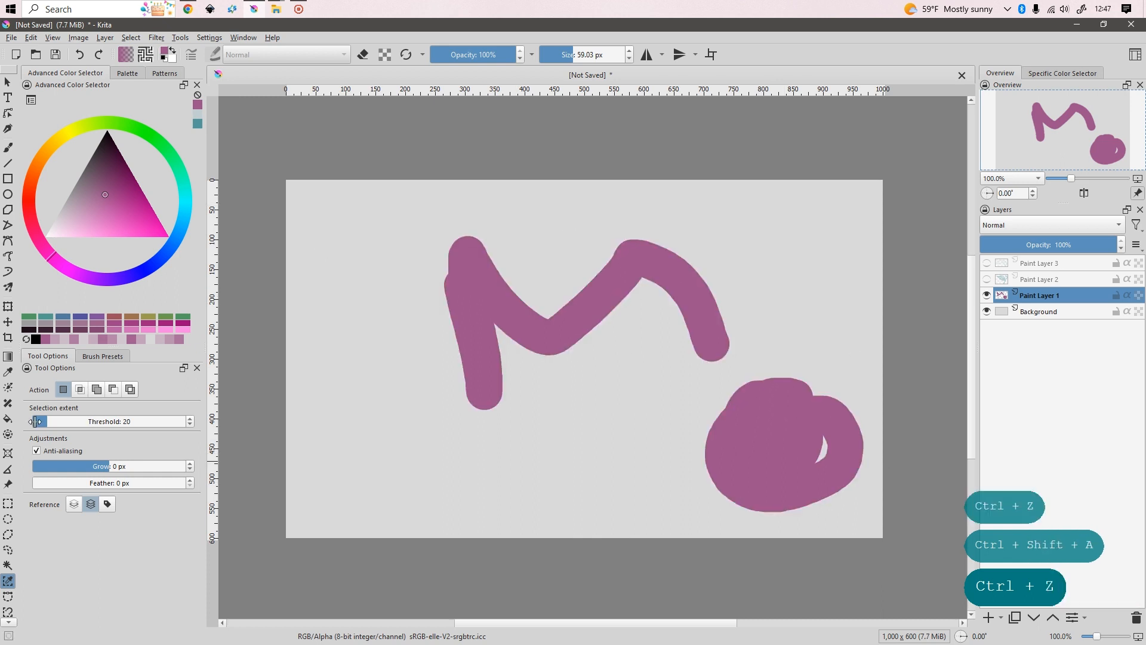
Select the M with the Contiguous Selection tool and invert the selection
click(7, 564)
click(7, 580)
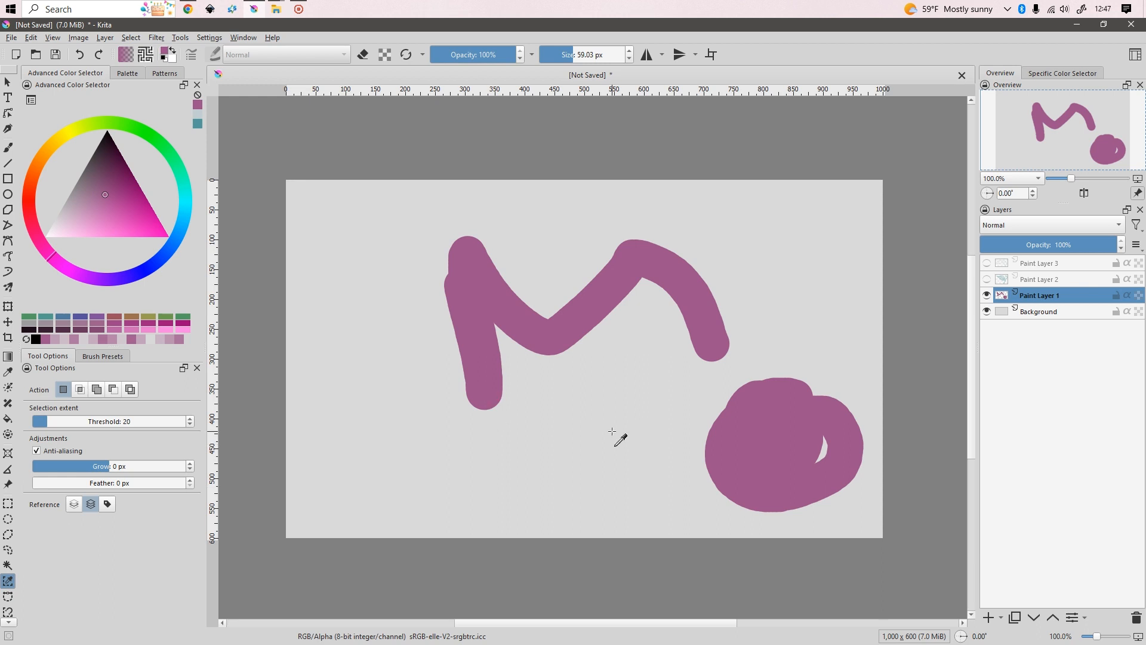
click(8, 549)
click(8, 565)
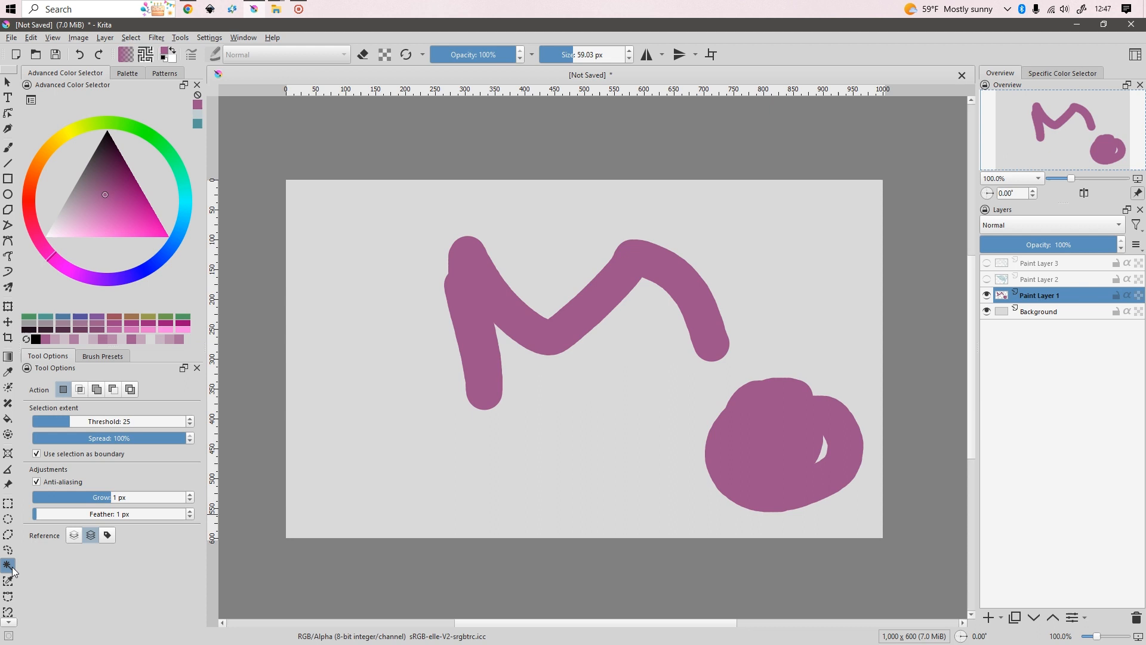
click(491, 324)
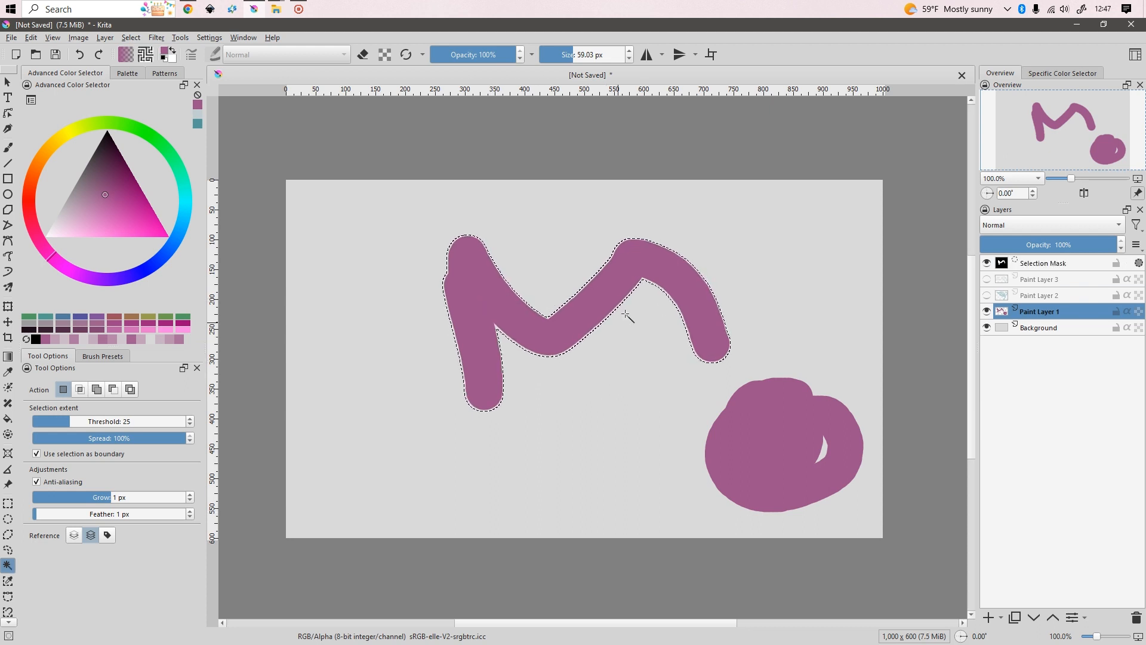
key(ctrl+shift+i)
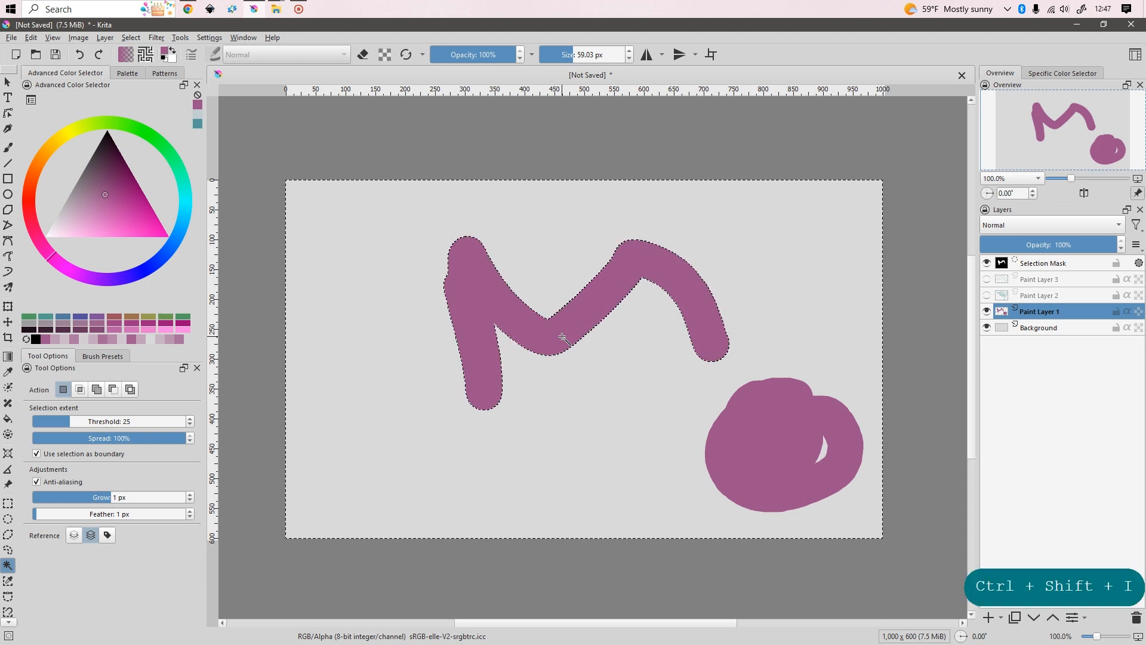
Paint bright pink strokes across the M's left leg within the inverted selection, clear the selection, and undo both actions
key(b)
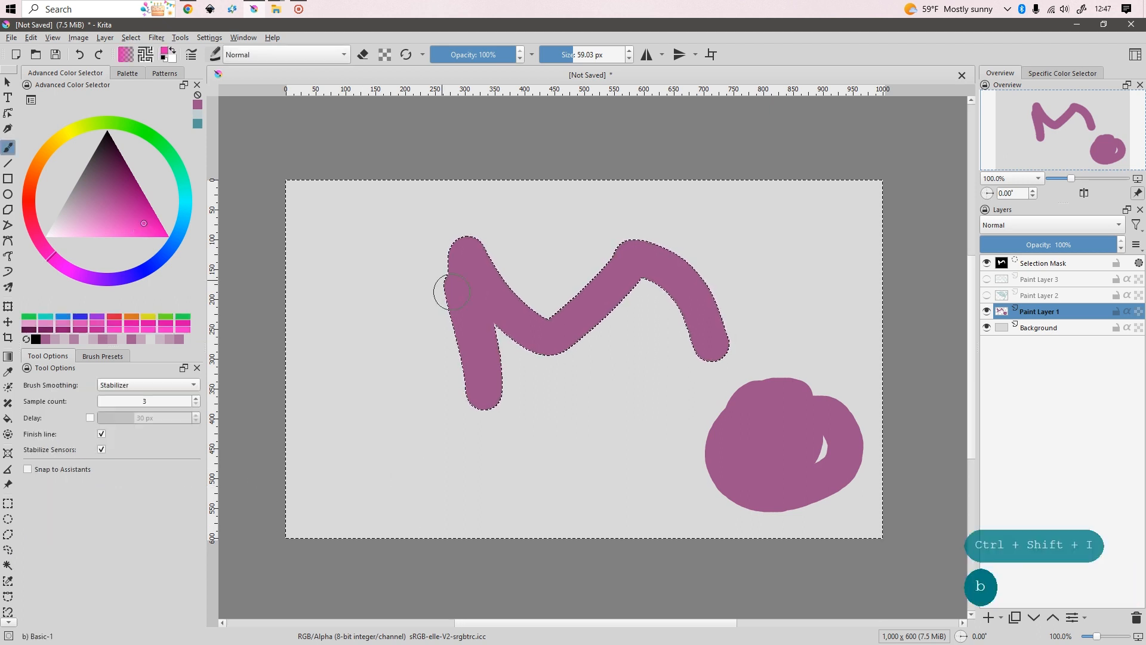
mouse_move(452, 292)
mouse_down()
mouse_move(519, 430)
mouse_move(454, 466)
mouse_move(393, 275)
mouse_move(437, 298)
mouse_move(430, 227)
mouse_up()
key(ctrl+shift+a)
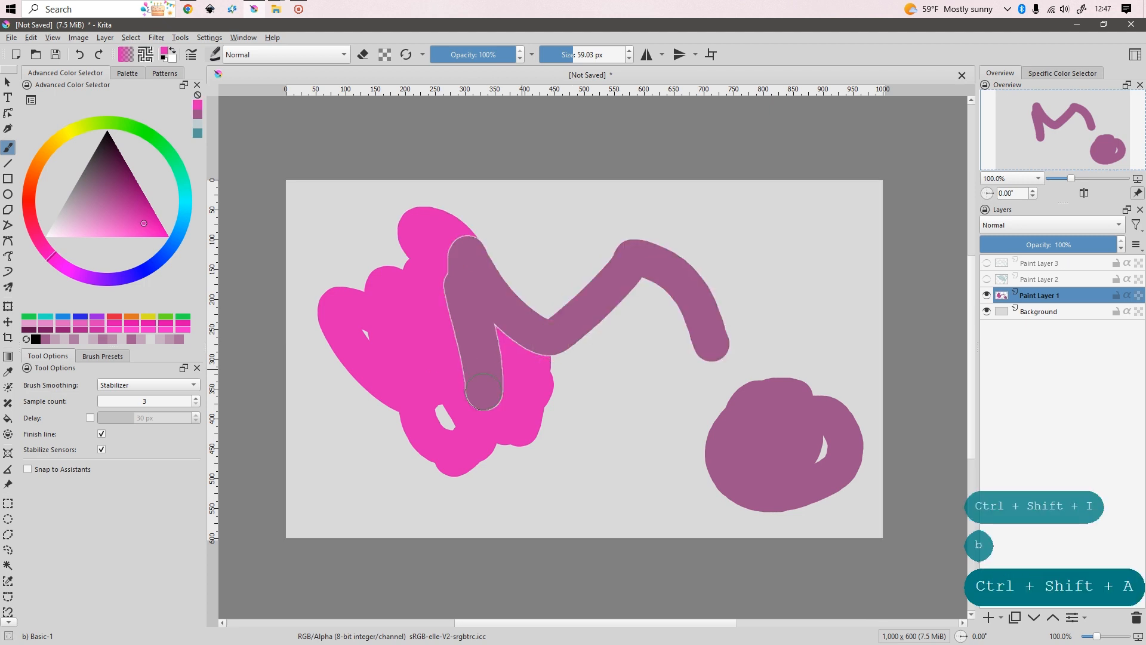
key(ctrl)
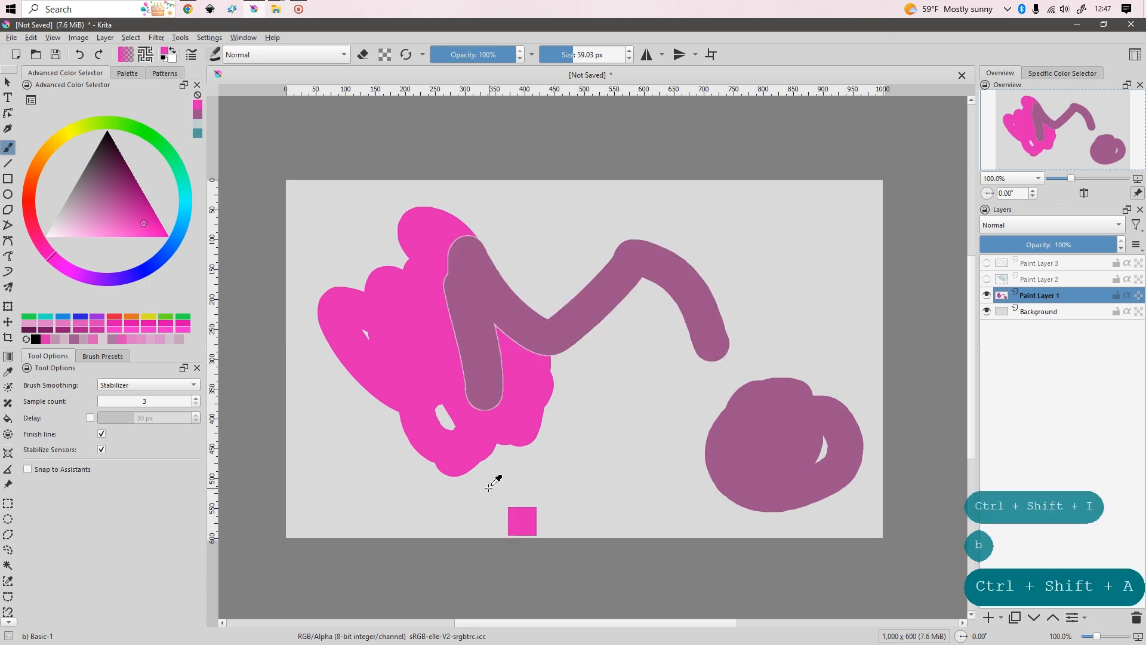
key(ctrl+z)
key(ctrl+z)
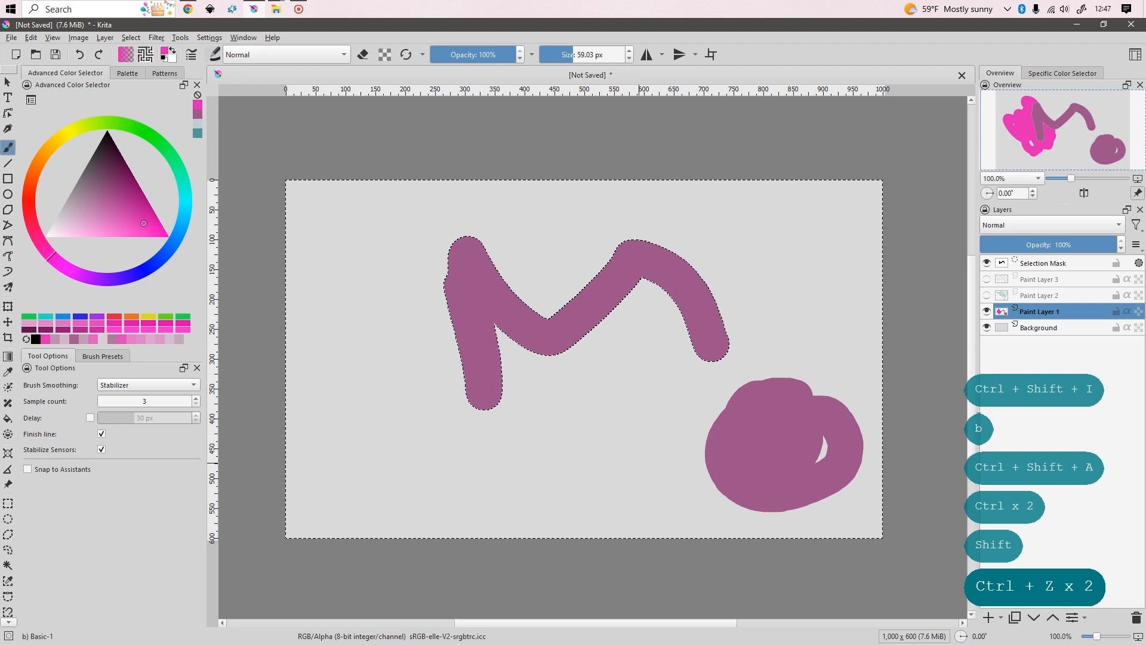
Clear the inverted selection, undo back through the selection changes, and redo them until no selection is left
key(ctrl+shift+a)
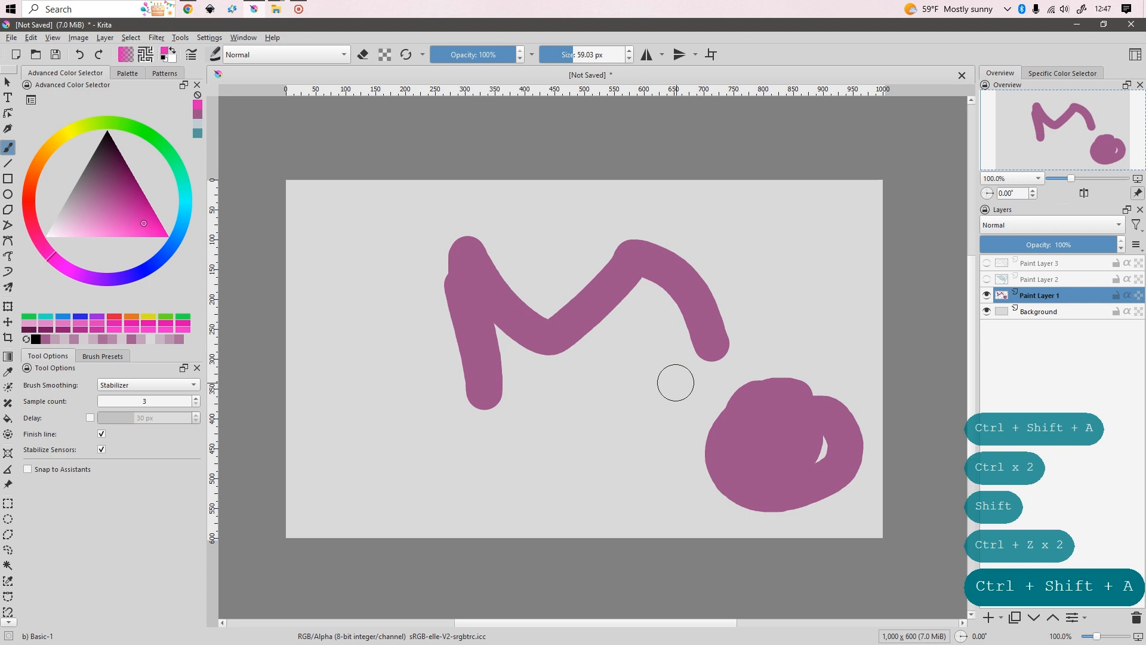
key(ctrl+z)
key(ctrl+z)
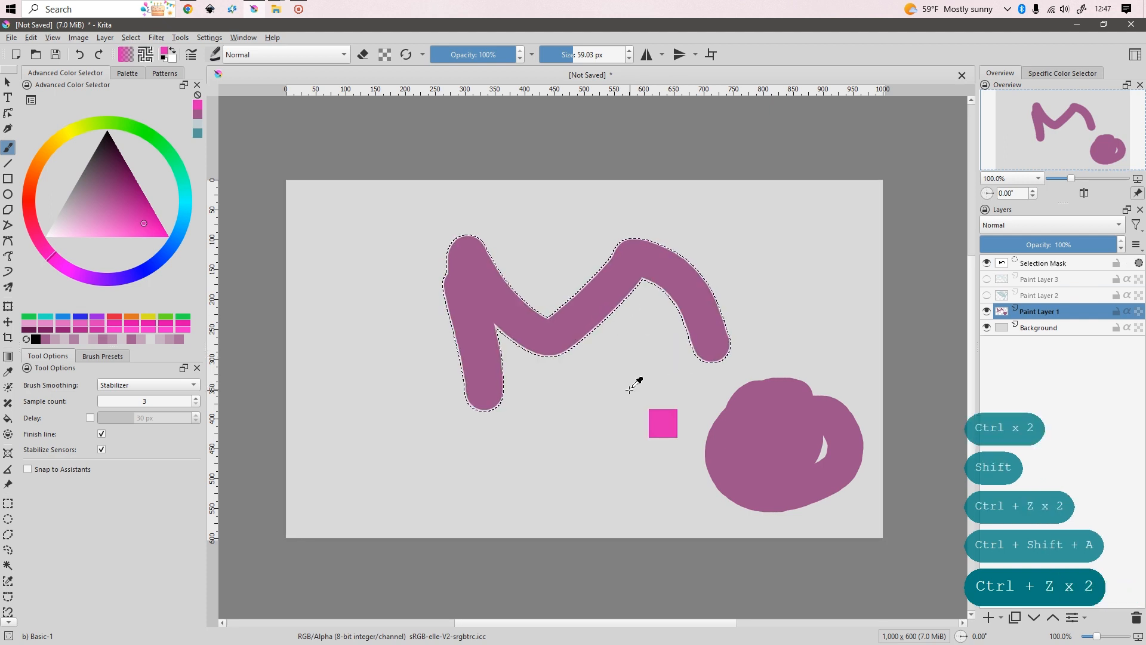
key(ctrl+z)
key(ctrl+y)
key(ctrl+y)
key(ctrl+y)
key(ctrl+y)
key(ctrl+y)
key(ctrl+y)
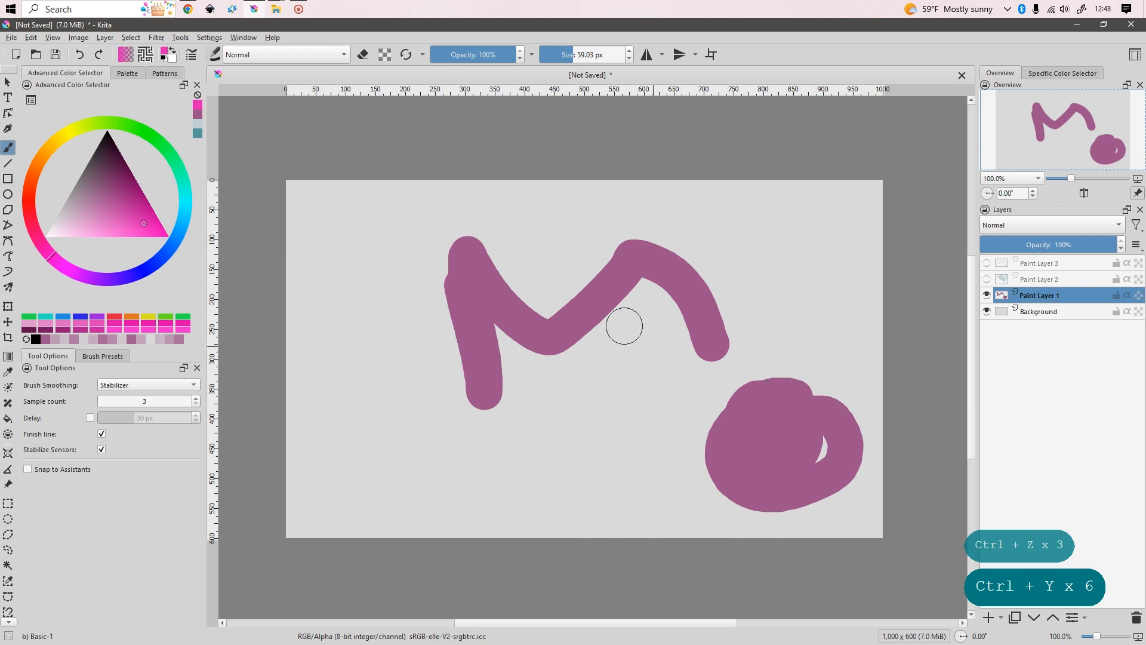
Examine the M's lower edge up close from several view positions, ending with the canvas width fitted in view
key(2)
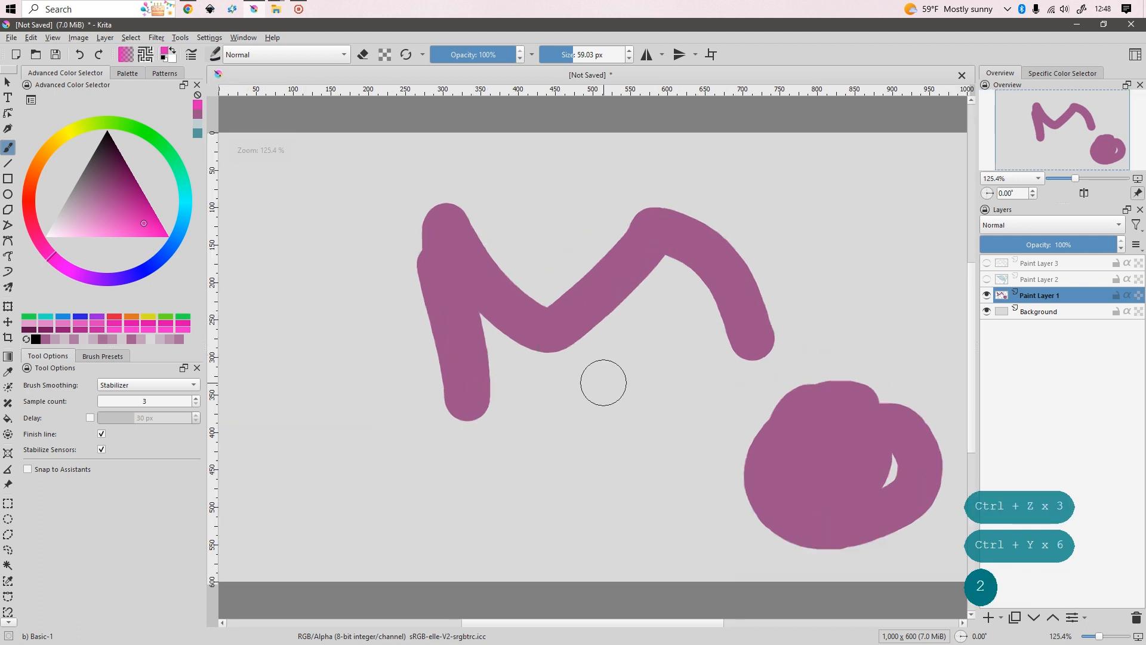
scroll(540, 348, up, 8)
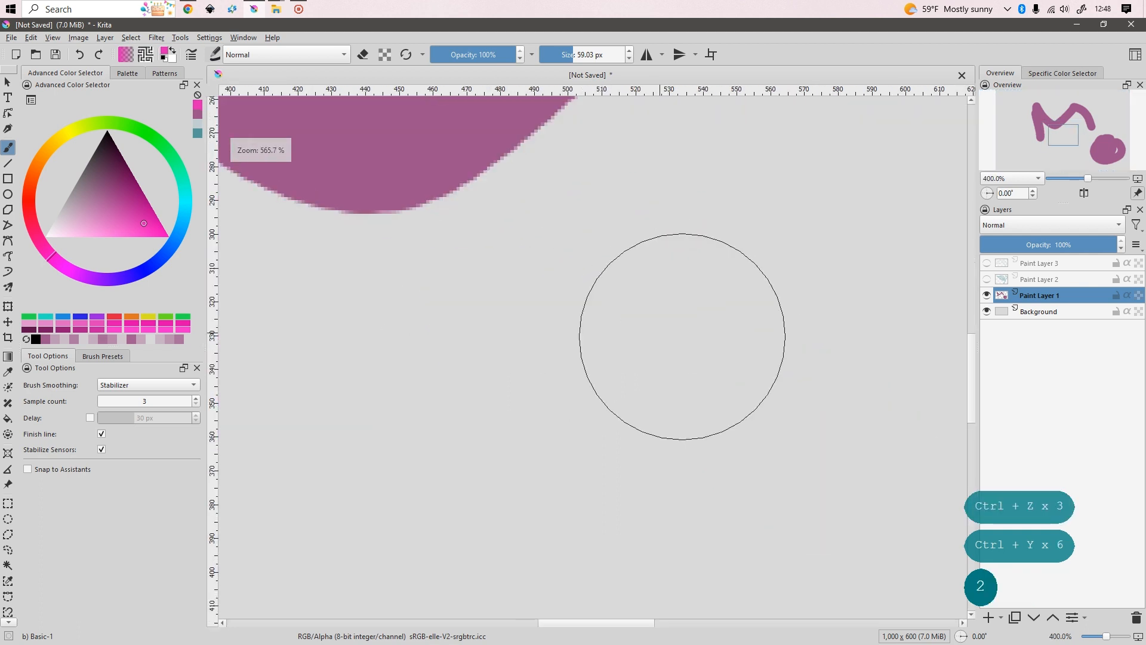
scroll(527, 311, down, 1)
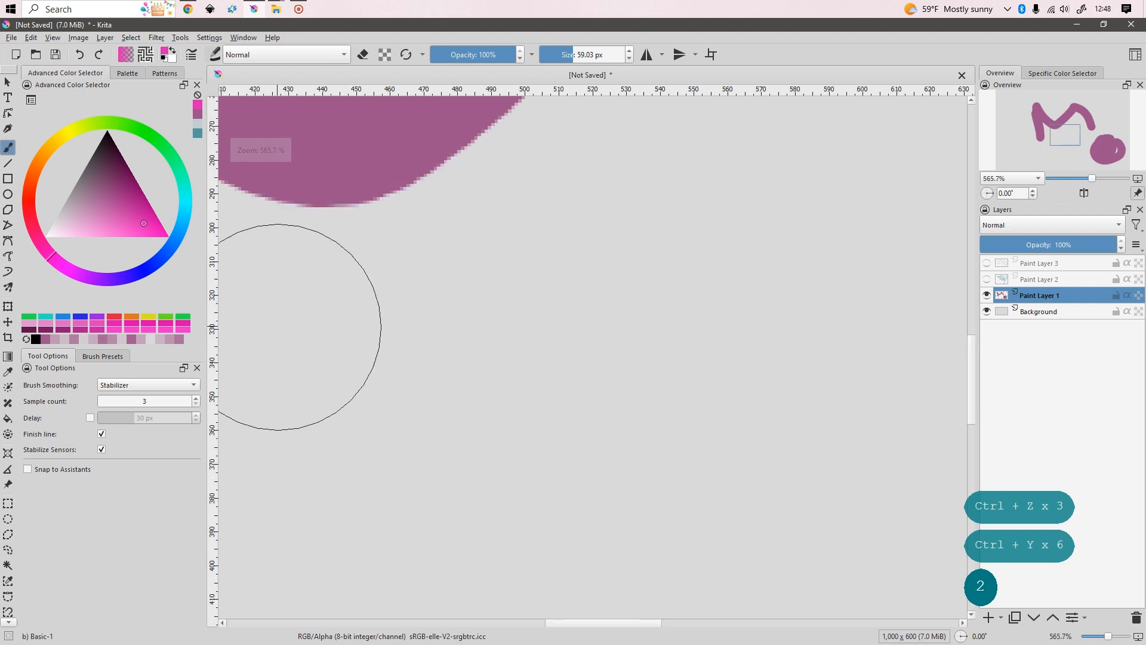
mouse_move(602, 624)
mouse_down()
mouse_move(548, 625)
mouse_move(634, 627)
mouse_move(407, 602)
mouse_move(598, 608)
mouse_up()
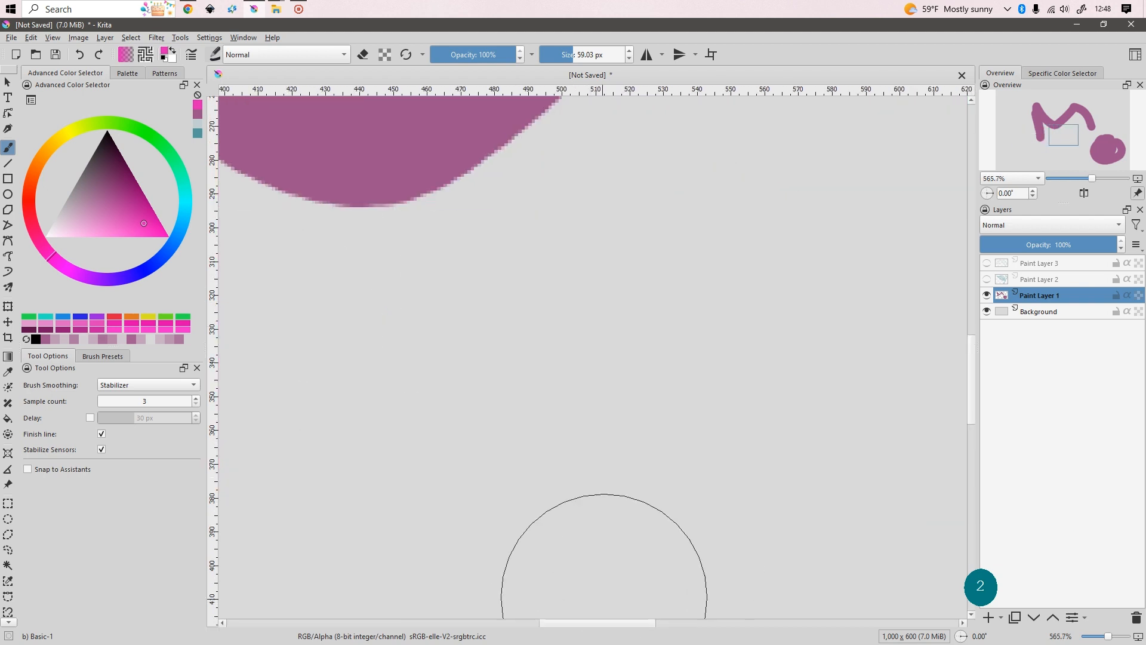
mouse_move(1058, 142)
mouse_down()
mouse_move(1082, 132)
mouse_move(1049, 148)
mouse_move(1061, 130)
mouse_move(1070, 137)
mouse_up()
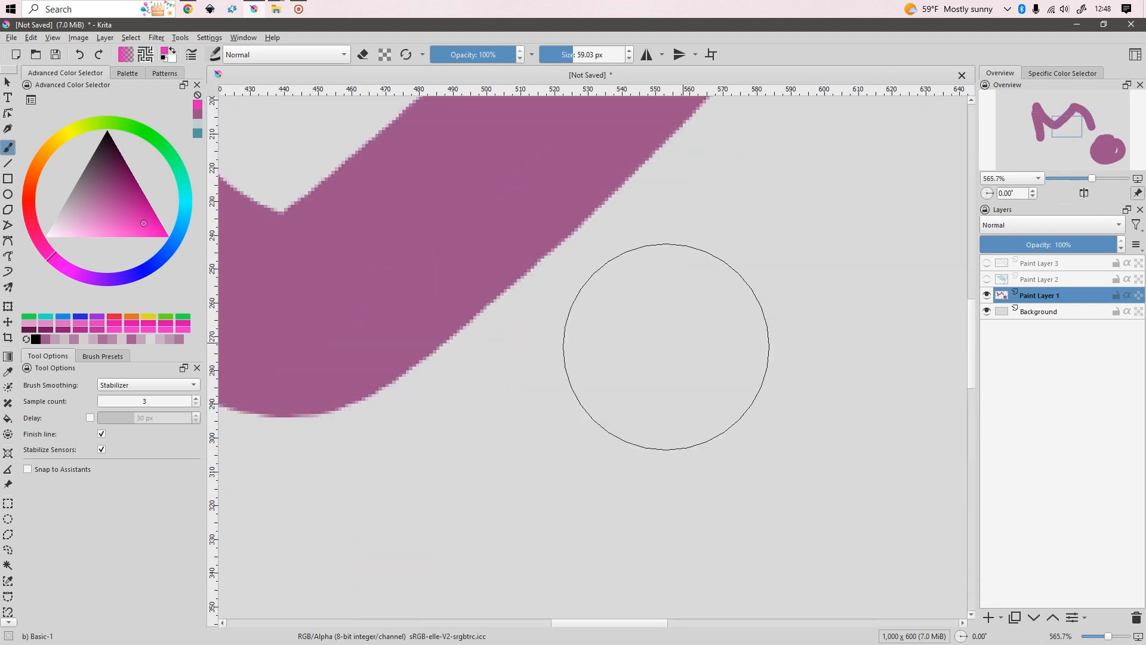
key(space)
key(space)
key(space)
key(space)
mouse_move(515, 341)
mouse_down()
mouse_move(793, 328)
mouse_move(493, 335)
mouse_move(796, 335)
mouse_move(752, 353)
mouse_move(547, 294)
mouse_move(693, 274)
mouse_move(549, 338)
mouse_move(640, 288)
mouse_up()
scroll(641, 288, down, 4)
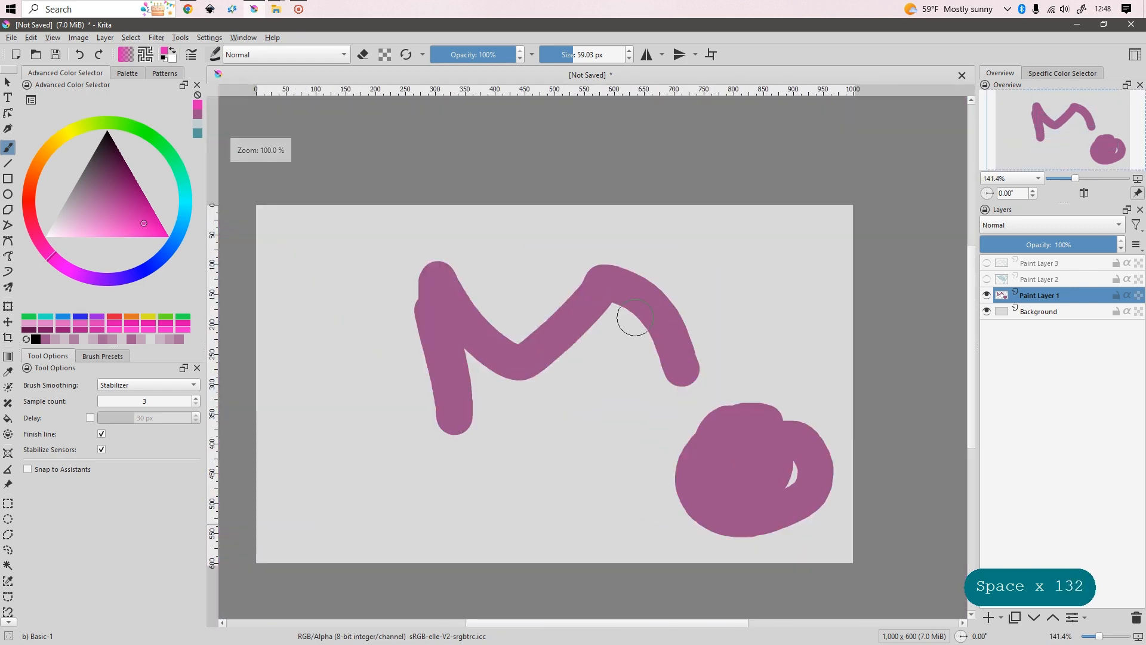
scroll(638, 368, up, 2)
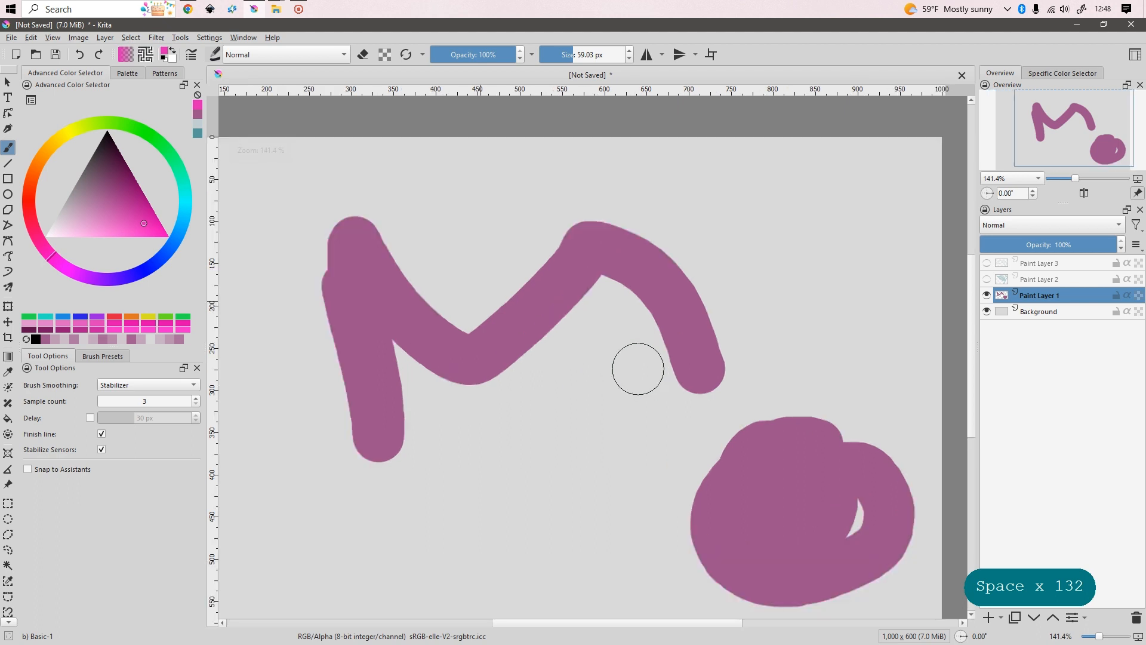
key(2)
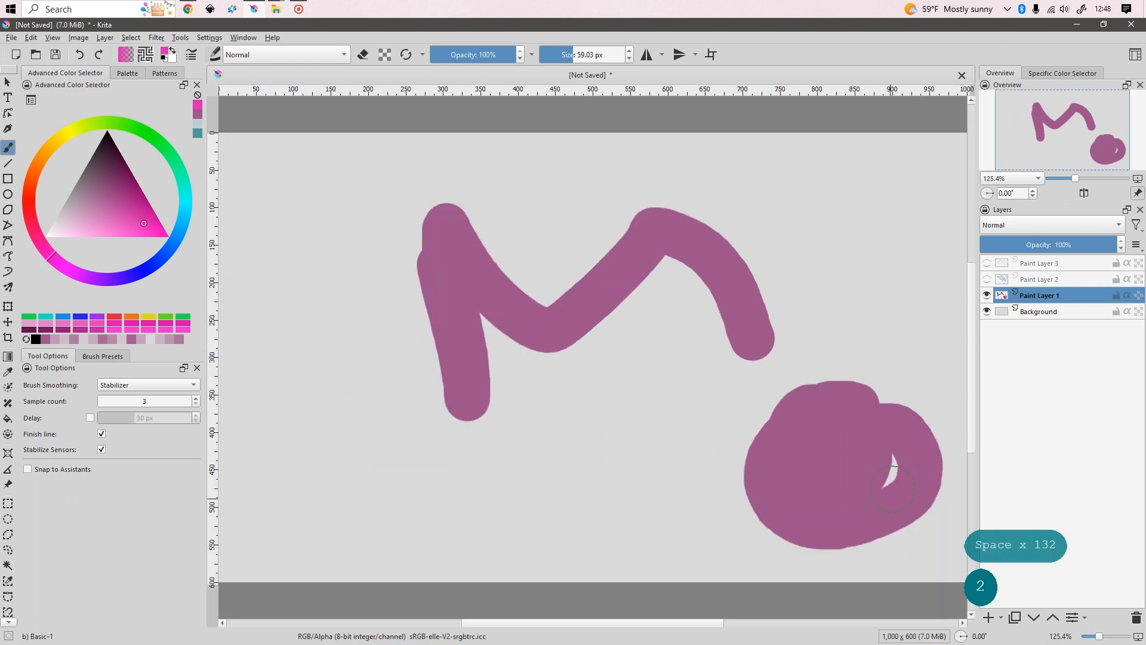
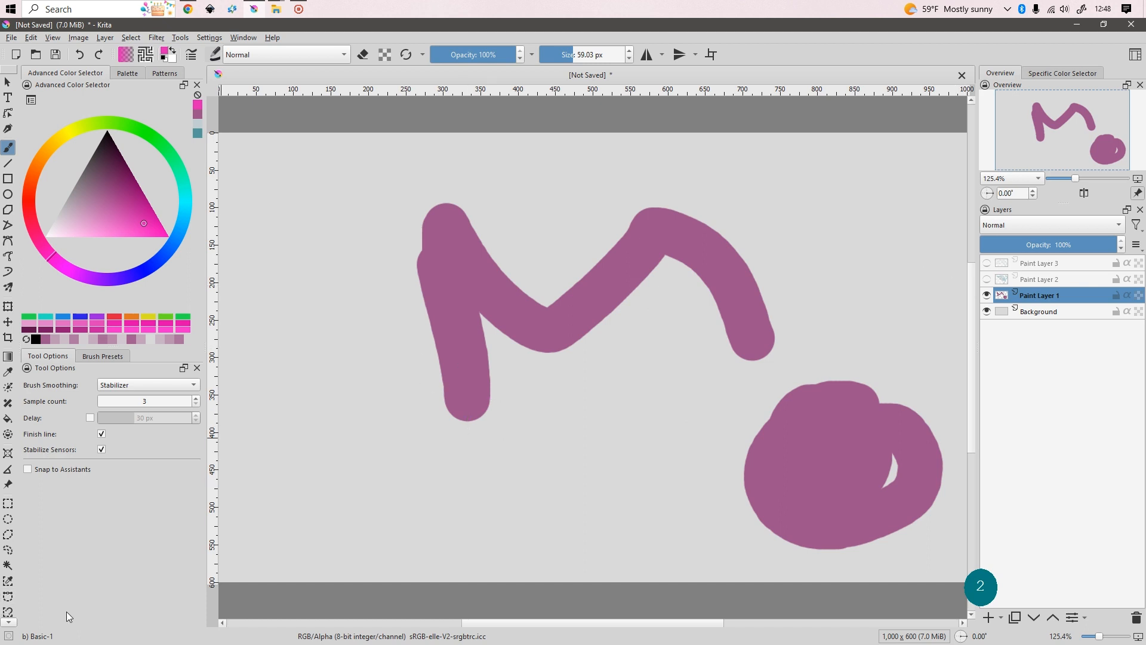
Make Paint Layer 2 and Paint Layer 3 visible and make Paint Layer 3 the active layer
click(987, 279)
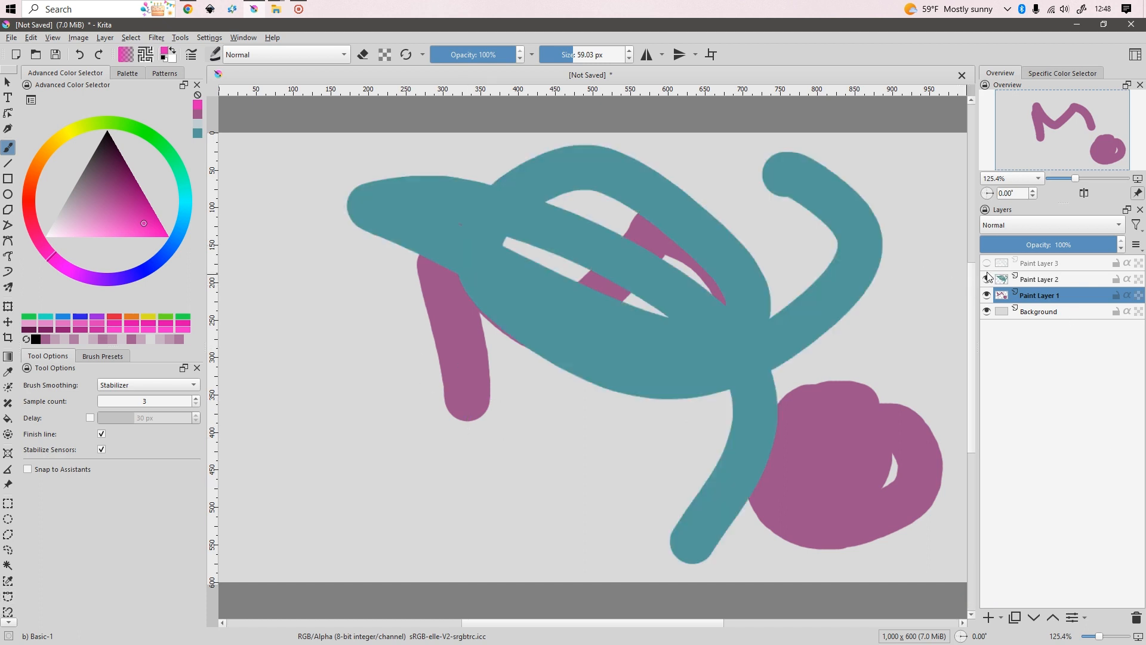
click(986, 263)
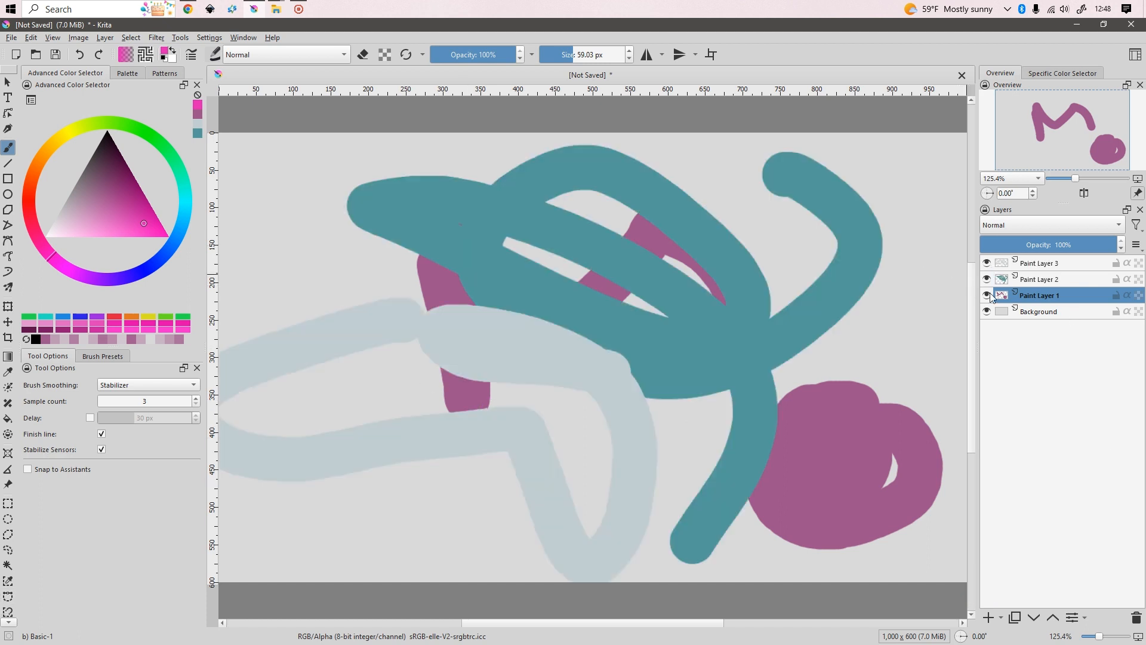
click(1064, 279)
click(1064, 308)
click(1057, 292)
click(1061, 278)
click(1065, 261)
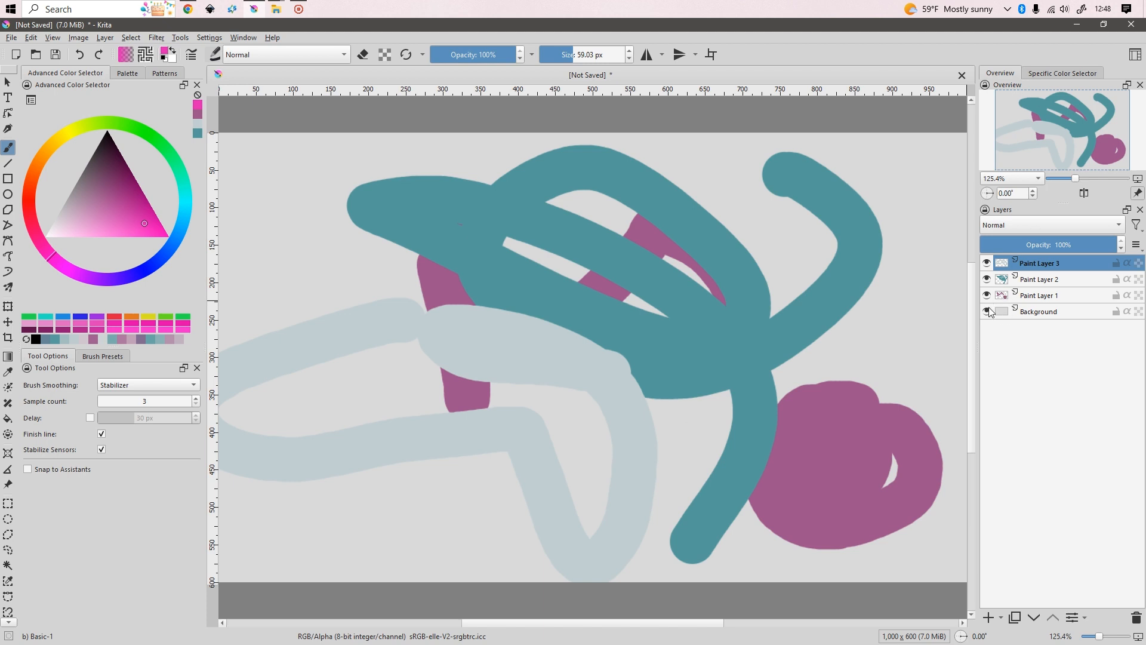
Hide Paint Layer 2 and Paint Layer 3, and lock the alpha of Paint Layer 1
click(987, 279)
click(986, 263)
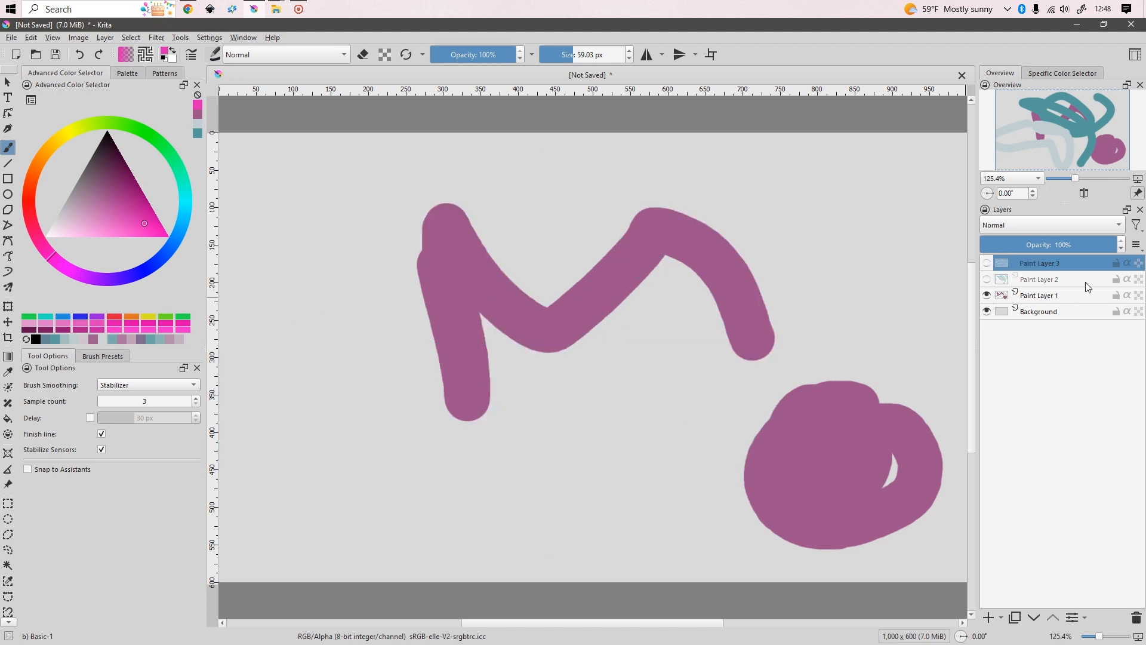
click(1042, 295)
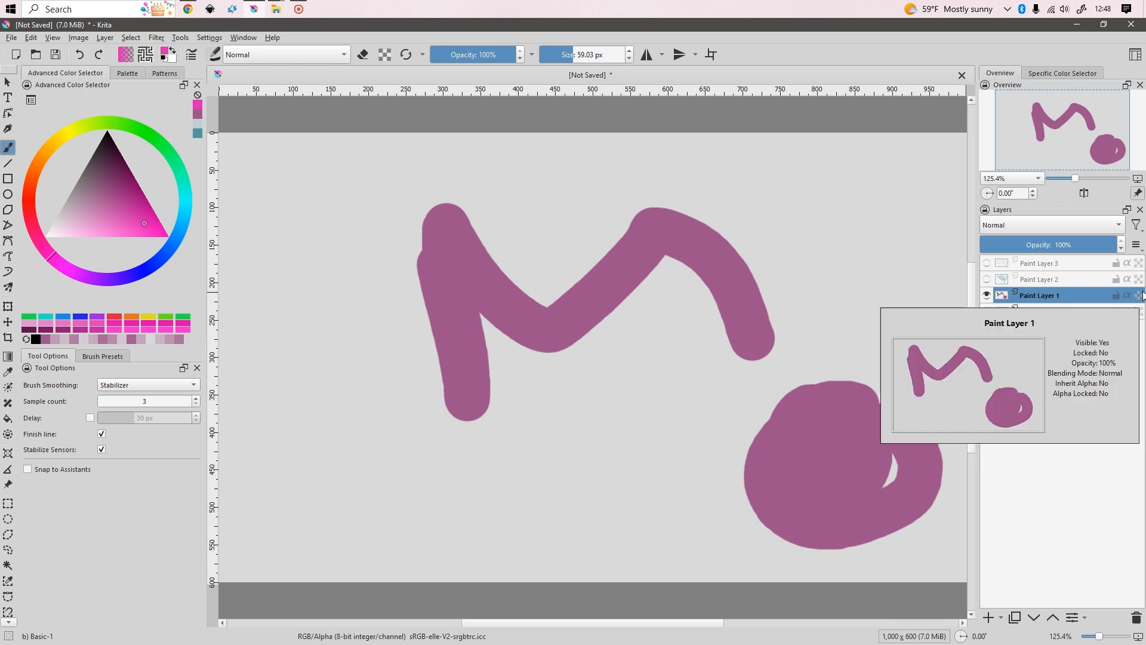
click(1139, 295)
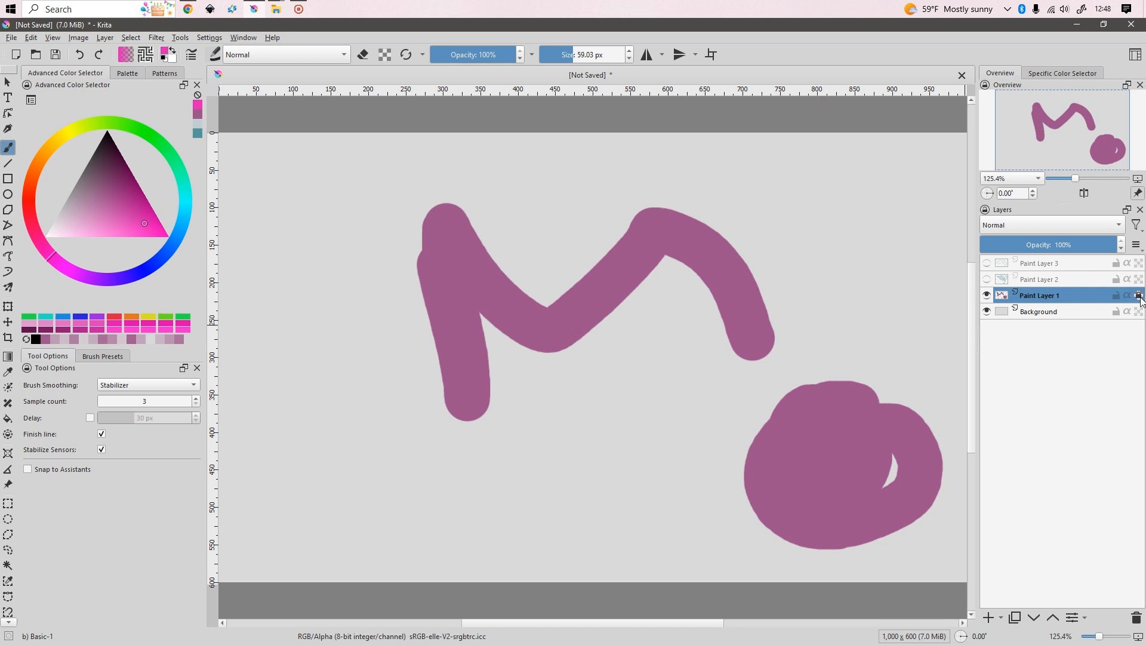
click(1140, 296)
Paint over the M and the round blob in cyan with a brush of about 157 px
click(187, 206)
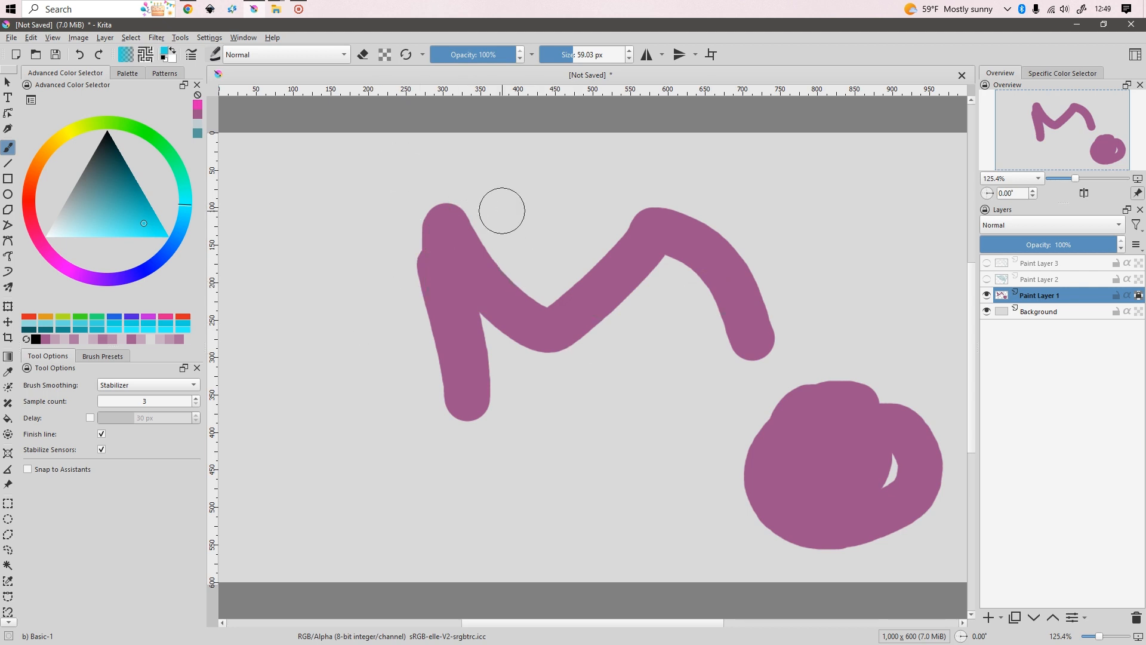
key(shift)
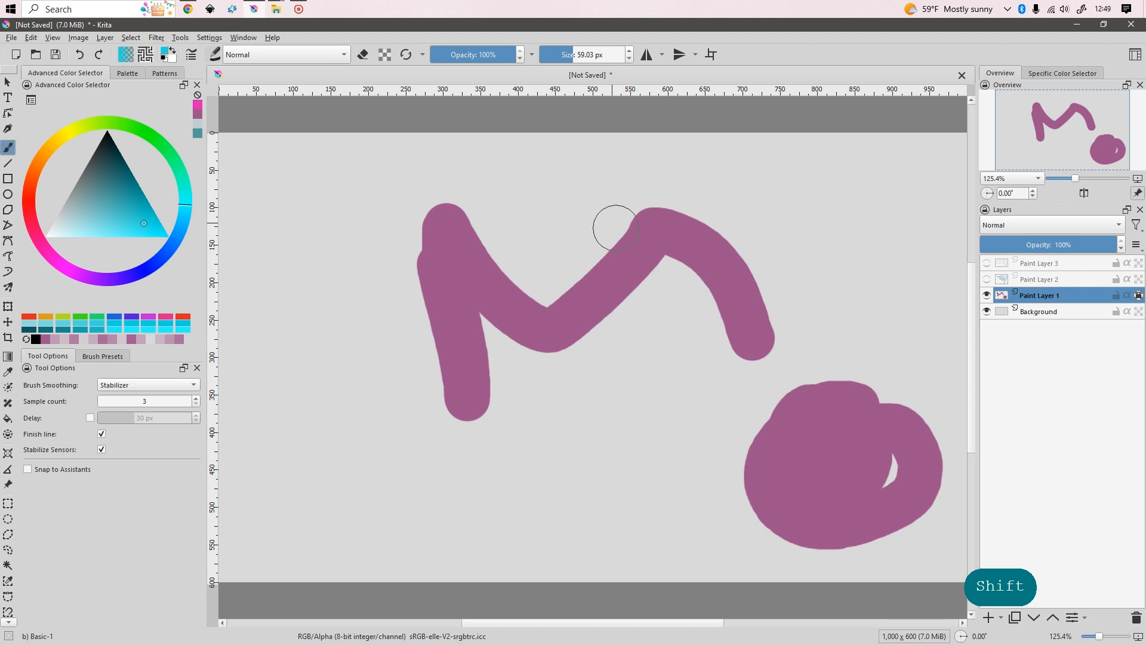
shift+drag(499, 224, 572, 225)
mouse_move(468, 229)
mouse_down()
mouse_move(455, 225)
mouse_move(550, 257)
mouse_move(573, 446)
mouse_up()
drag(788, 430, 883, 489)
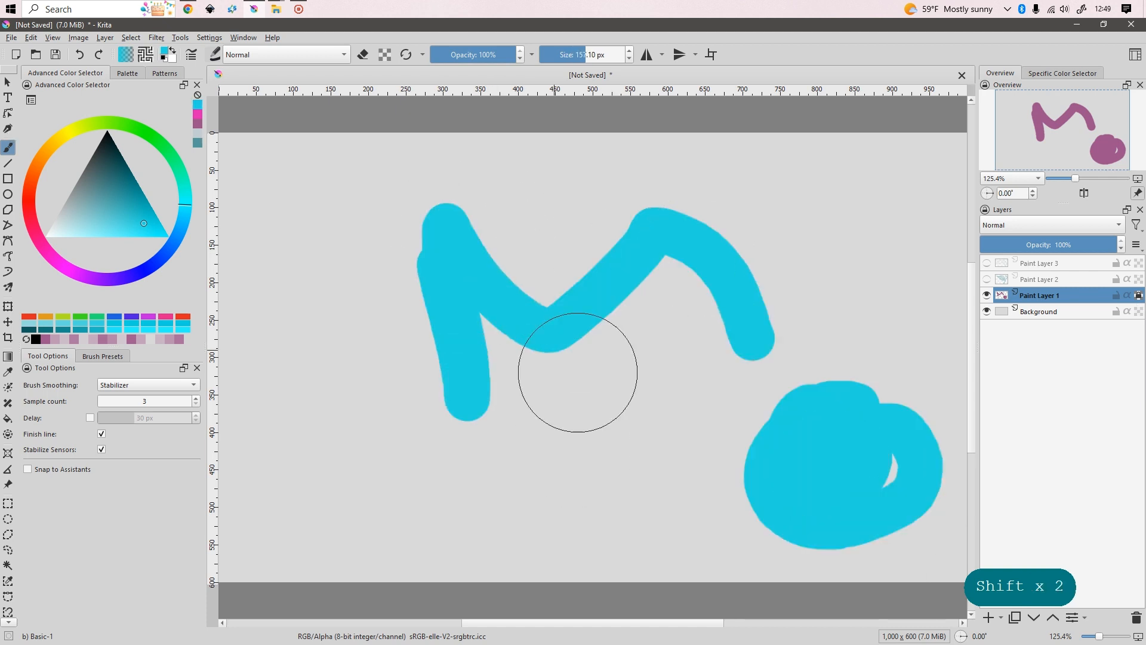
Recolor the M and the blob by covering them with a brown filled rectangle and a light orange-brown one about 1085 by 546 px
drag(121, 210, 99, 184)
click(37, 171)
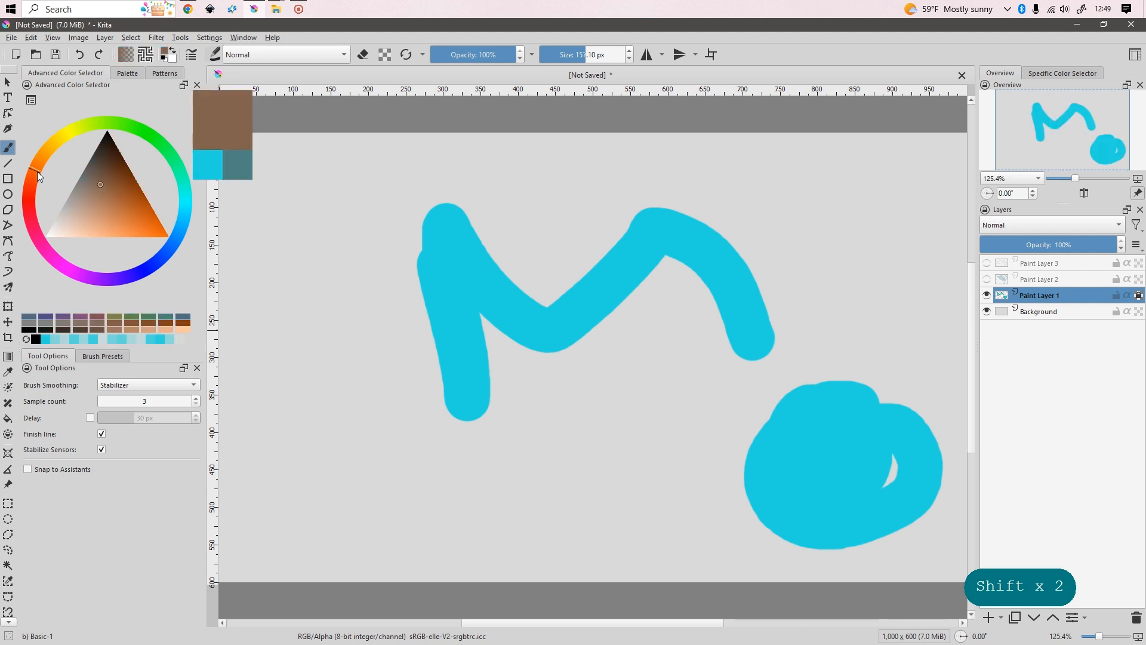
key(r)
key(1)
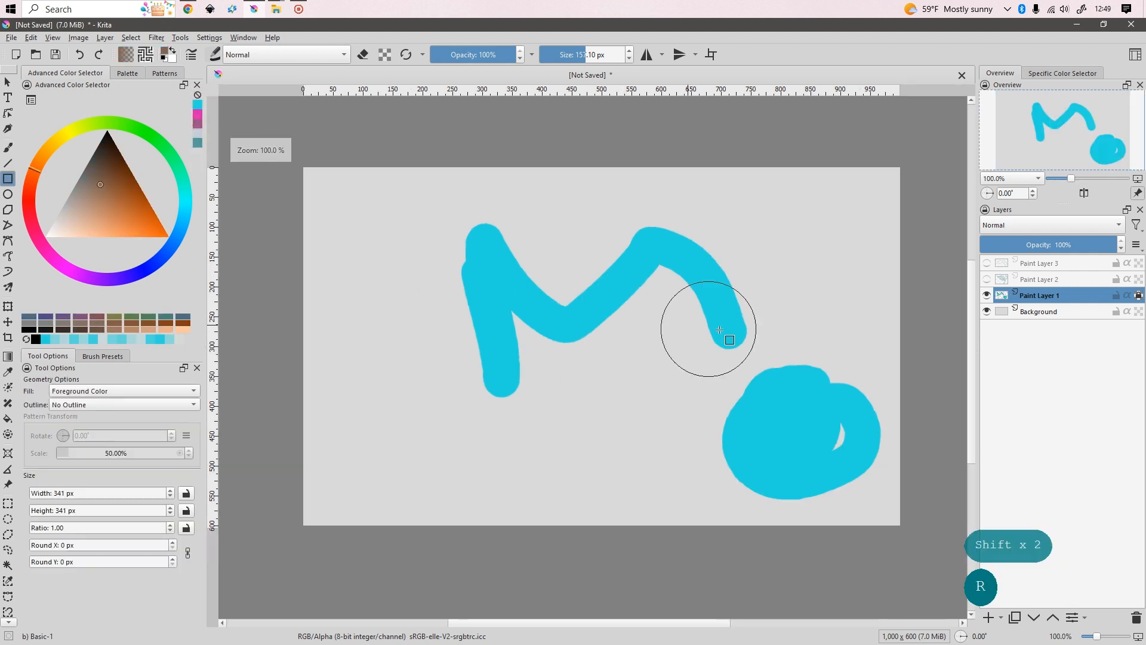
mouse_move(305, 169)
mouse_down()
mouse_move(883, 507)
mouse_move(888, 497)
mouse_up()
click(99, 210)
drag(410, 192, 1057, 517)
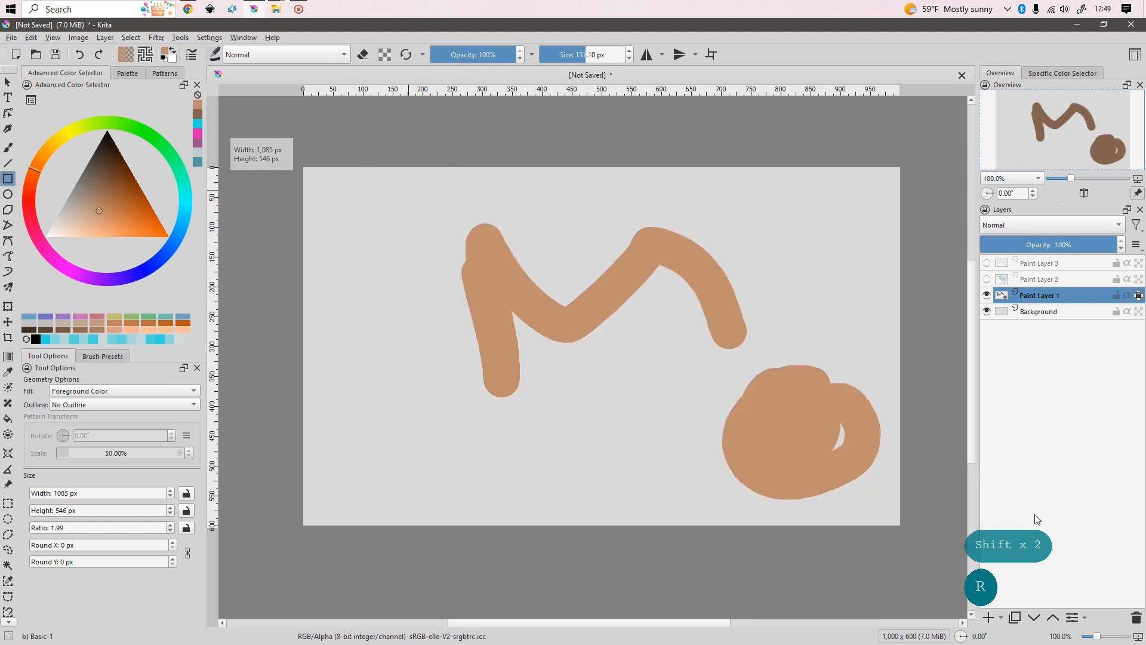
Select the opaque pixels of Paint Layer 1, replacing any selection, and clear the selection
scroll(606, 268, up, 1)
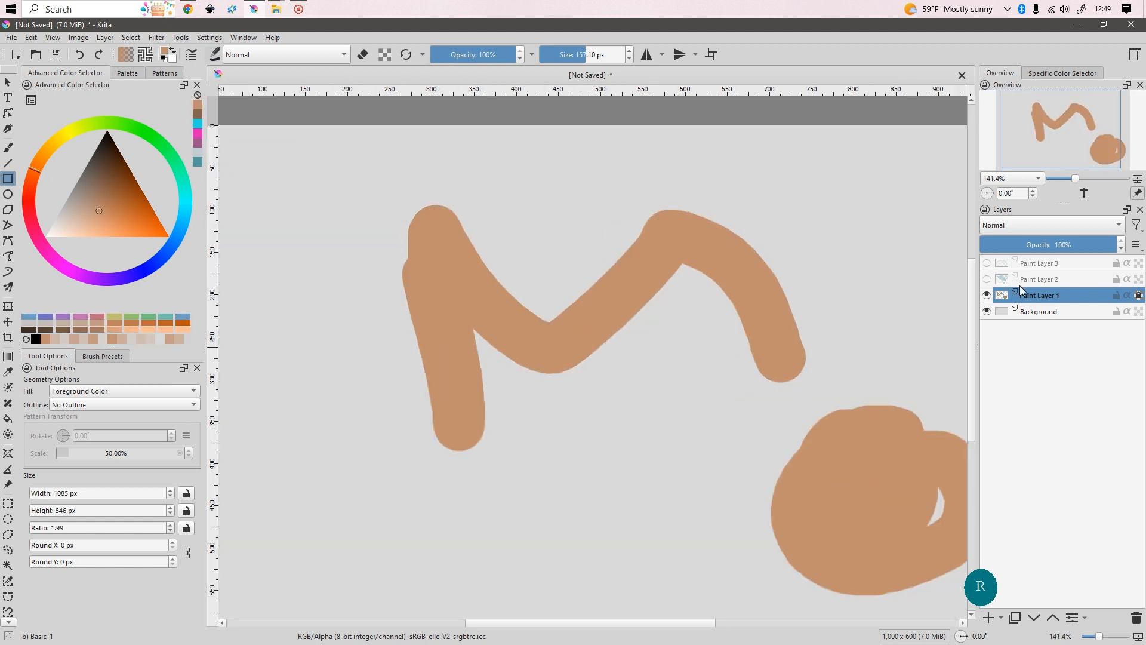
scroll(437, 325, down, 1)
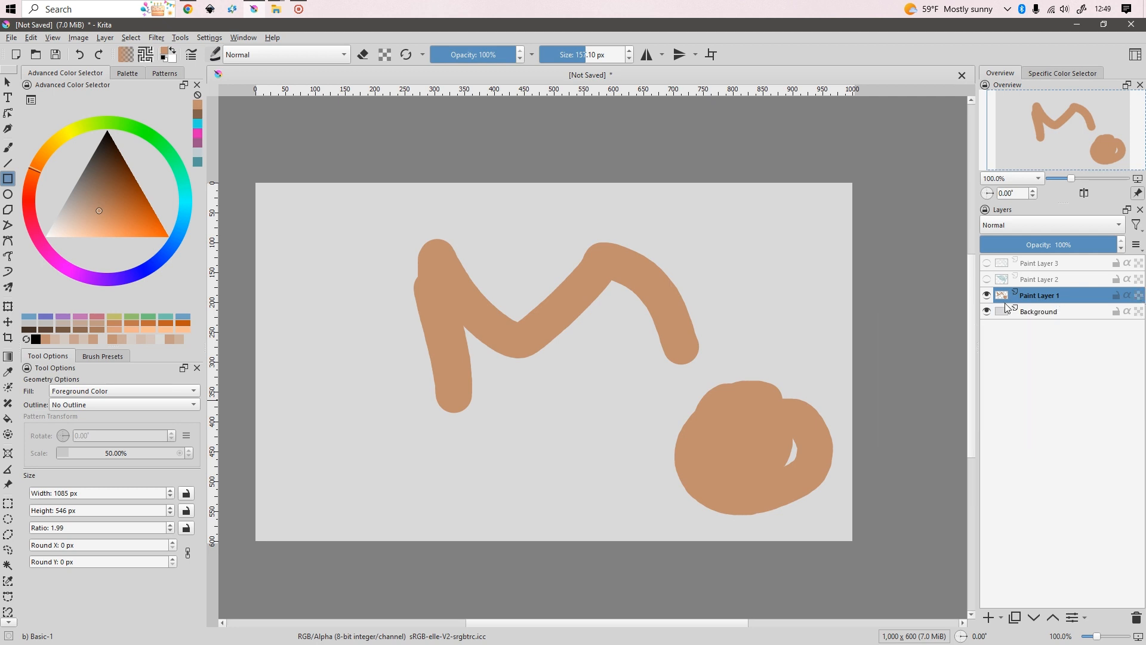
right_click(1045, 301)
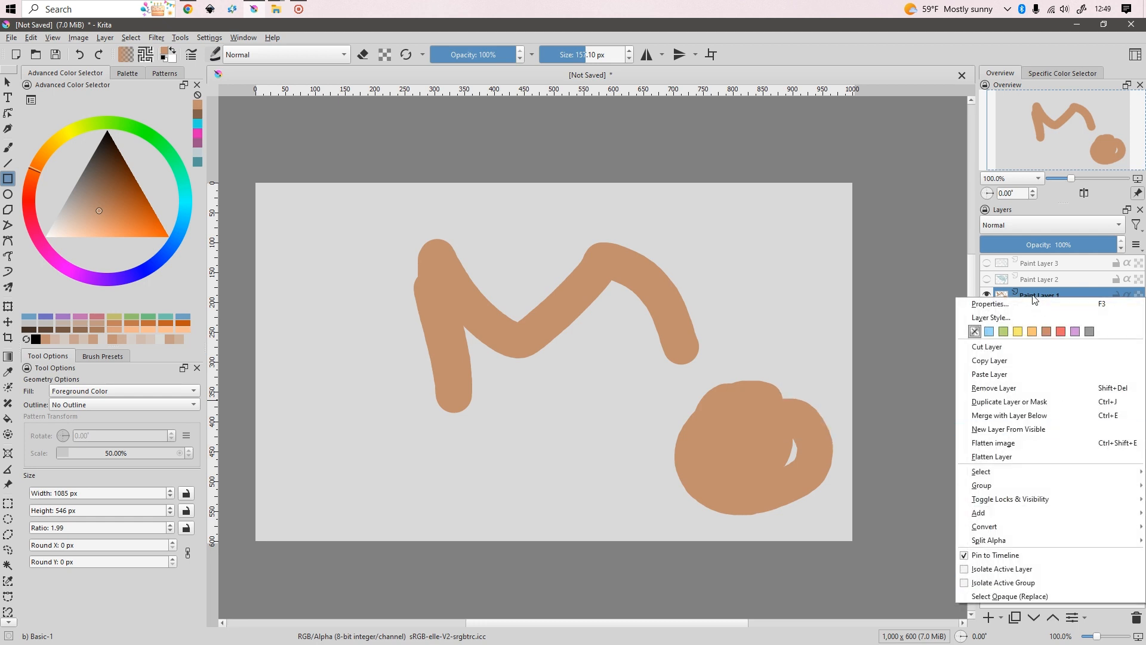
click(1009, 596)
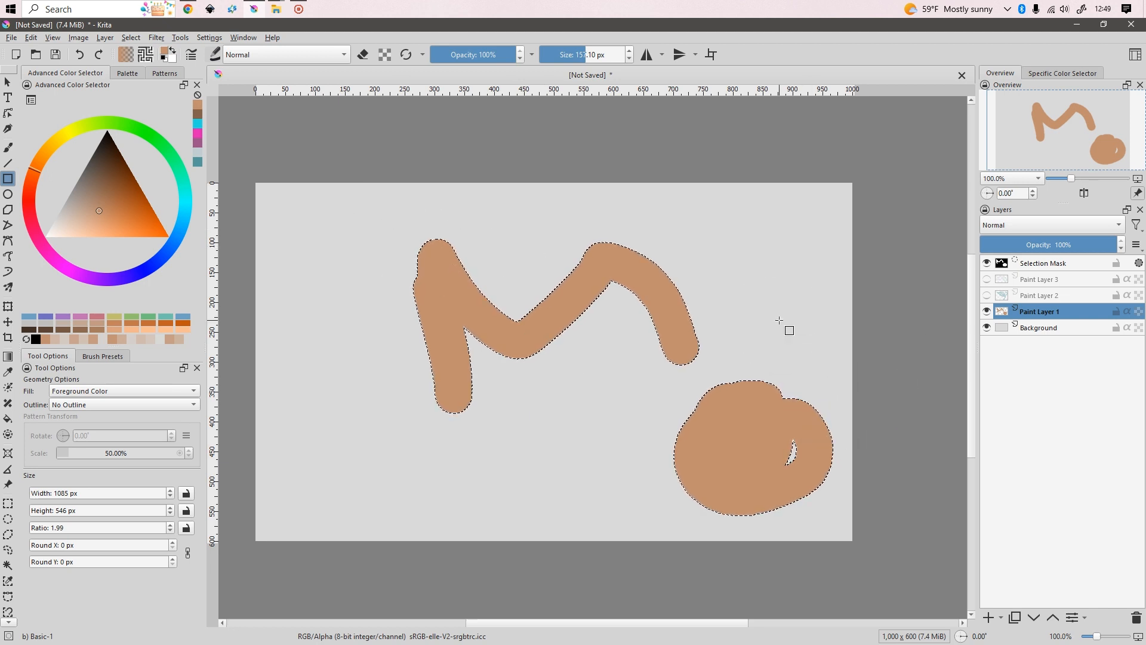
key(ctrl+shift+a)
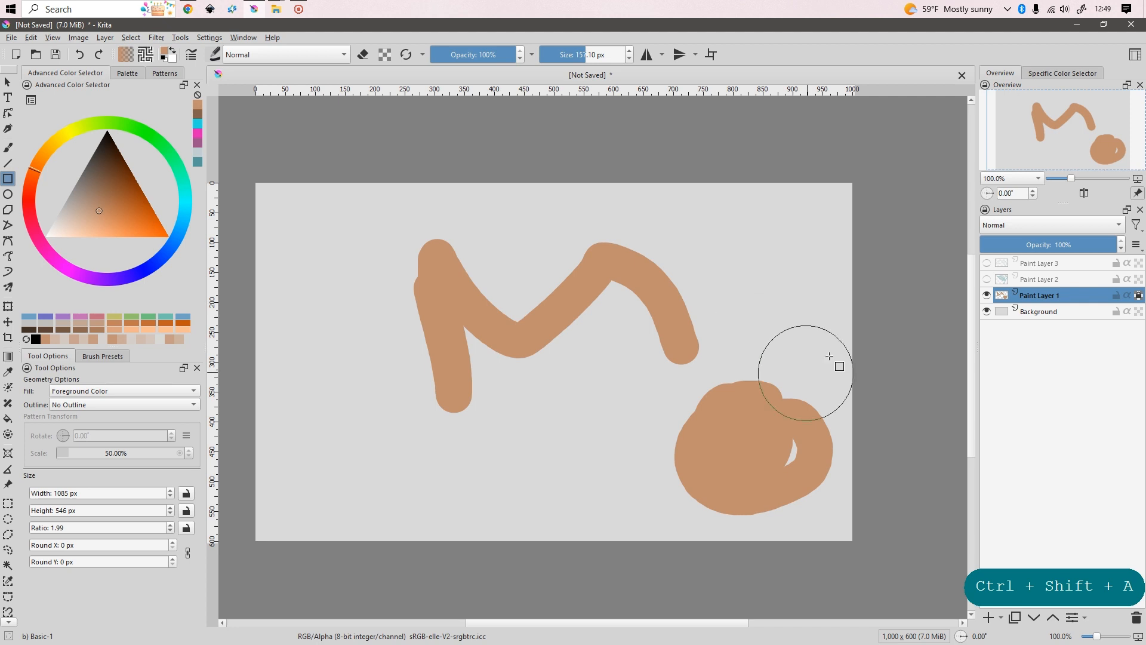
Make Paint Layer 2 visible and active with Inherit Alpha on, and compare the clipping with the Background hidden and shown
click(987, 278)
click(1051, 281)
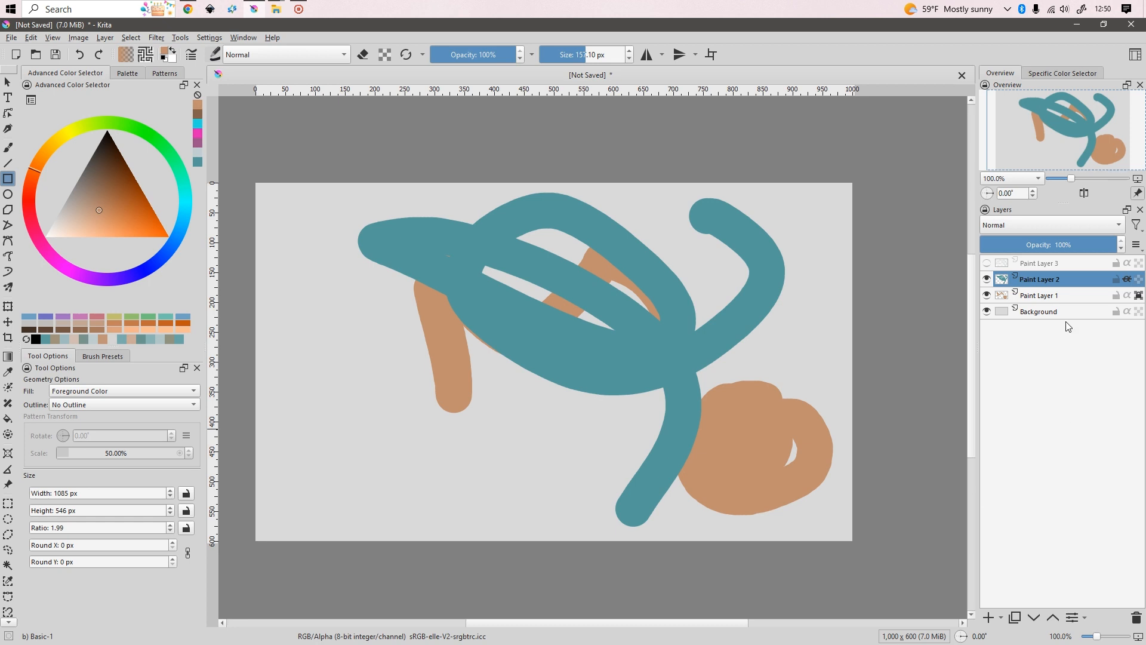
click(987, 311)
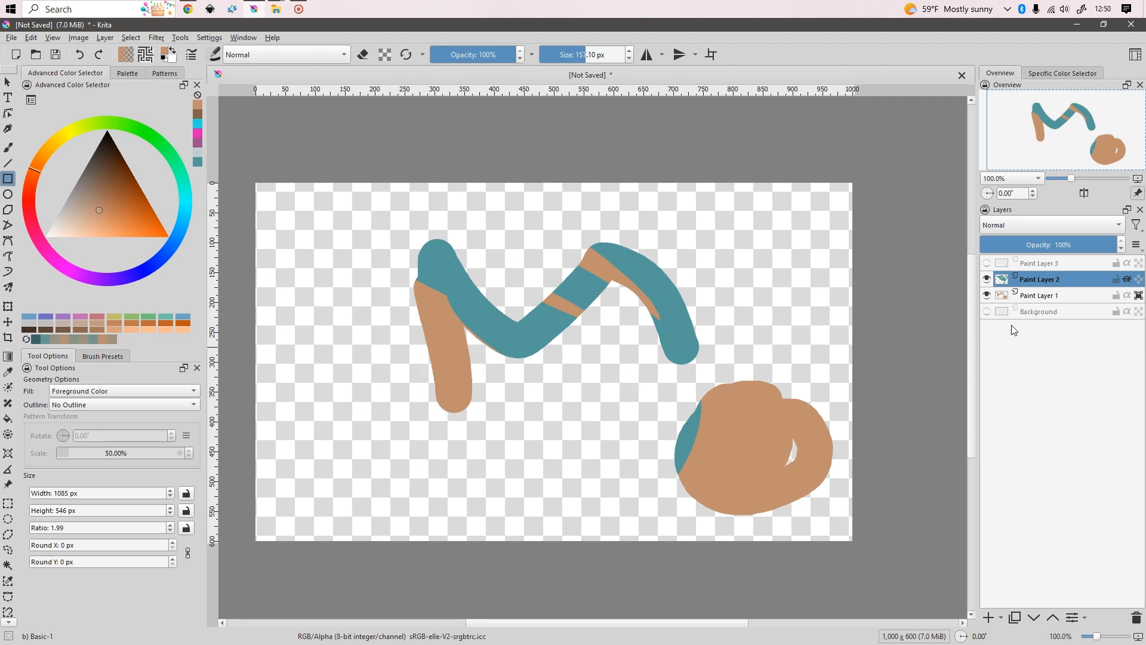
click(987, 311)
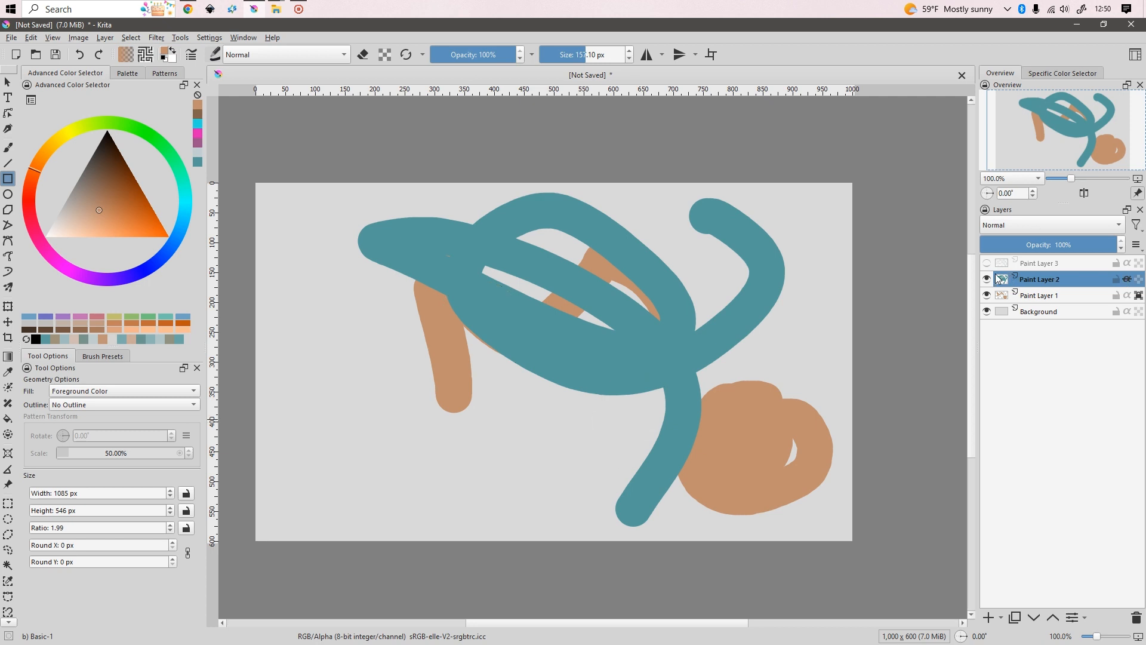
click(987, 311)
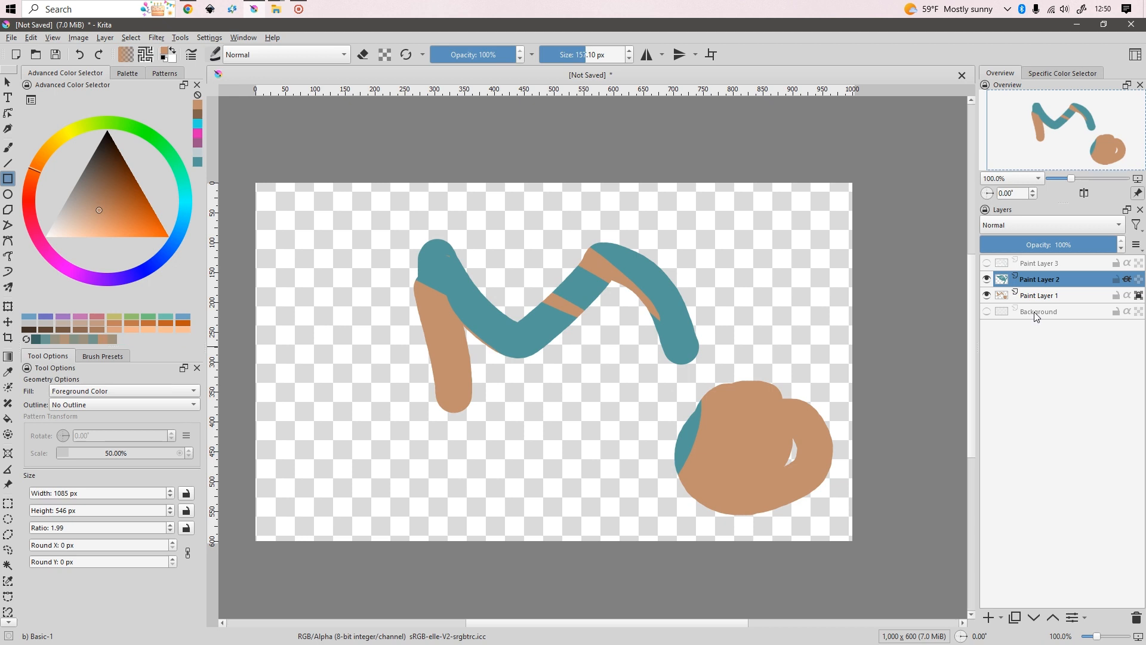
click(986, 311)
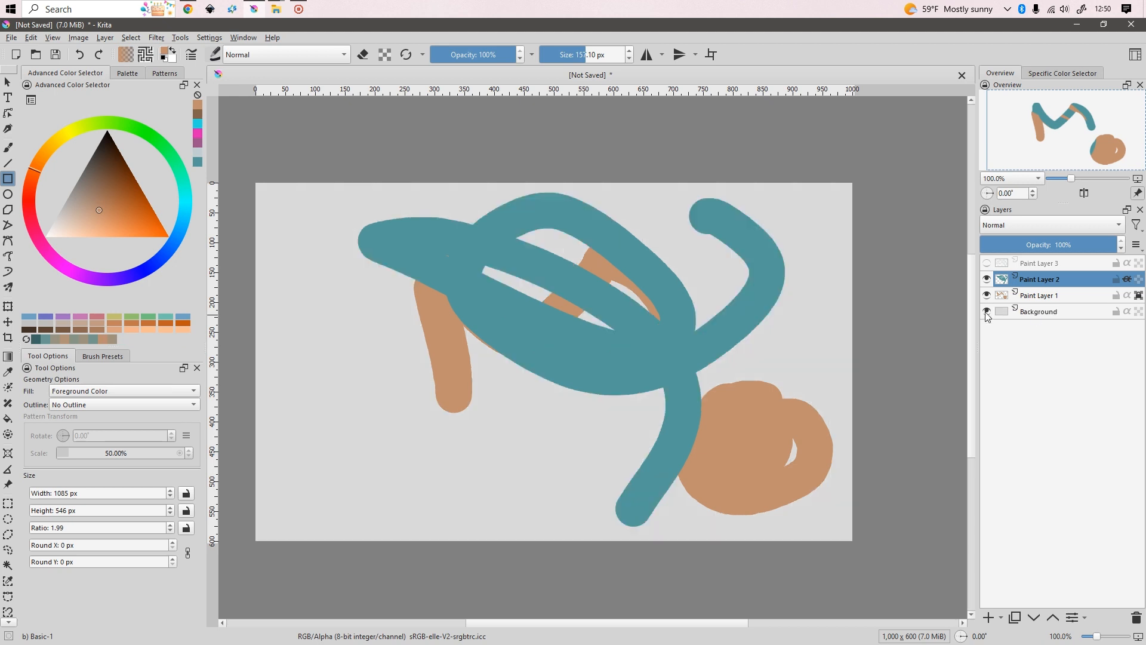
Select everything outside the opaque pixels of Paint Layer 1 and make Paint Layer 2 the active layer
right_click(1054, 298)
click(1045, 297)
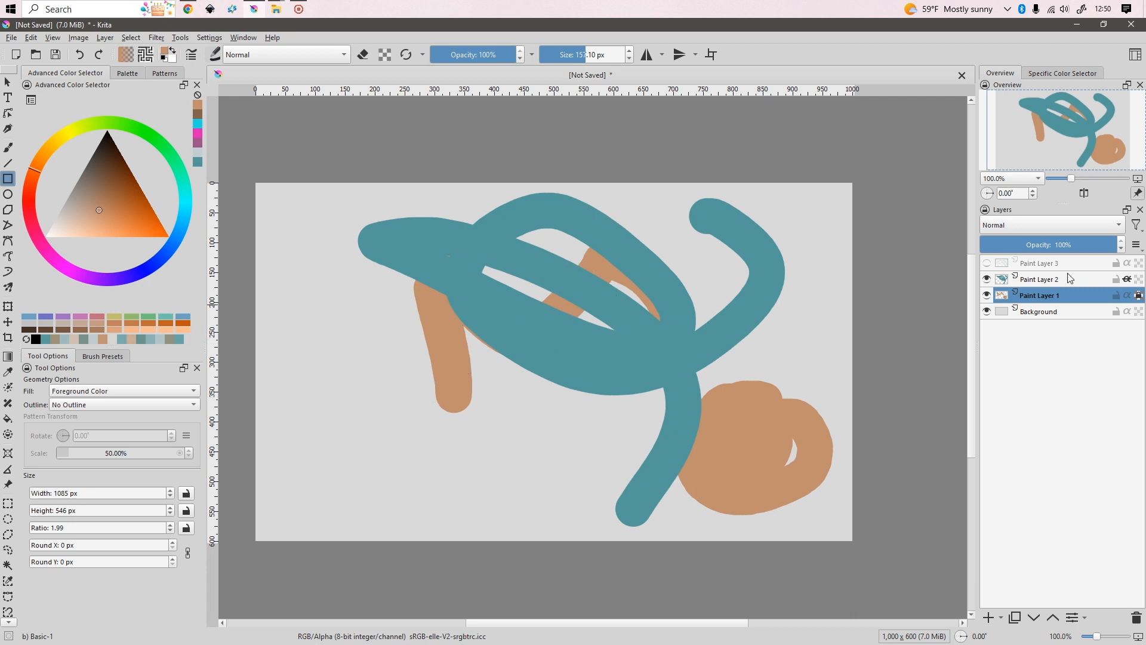
right_click(1044, 300)
click(998, 592)
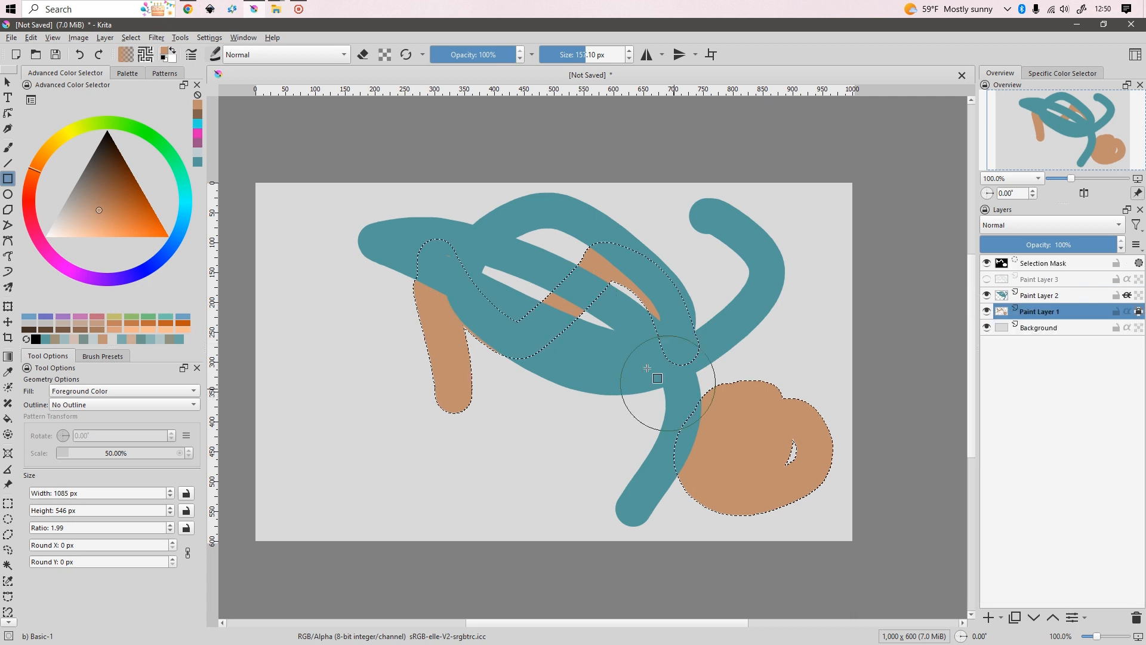
key(ctrl+shift+i)
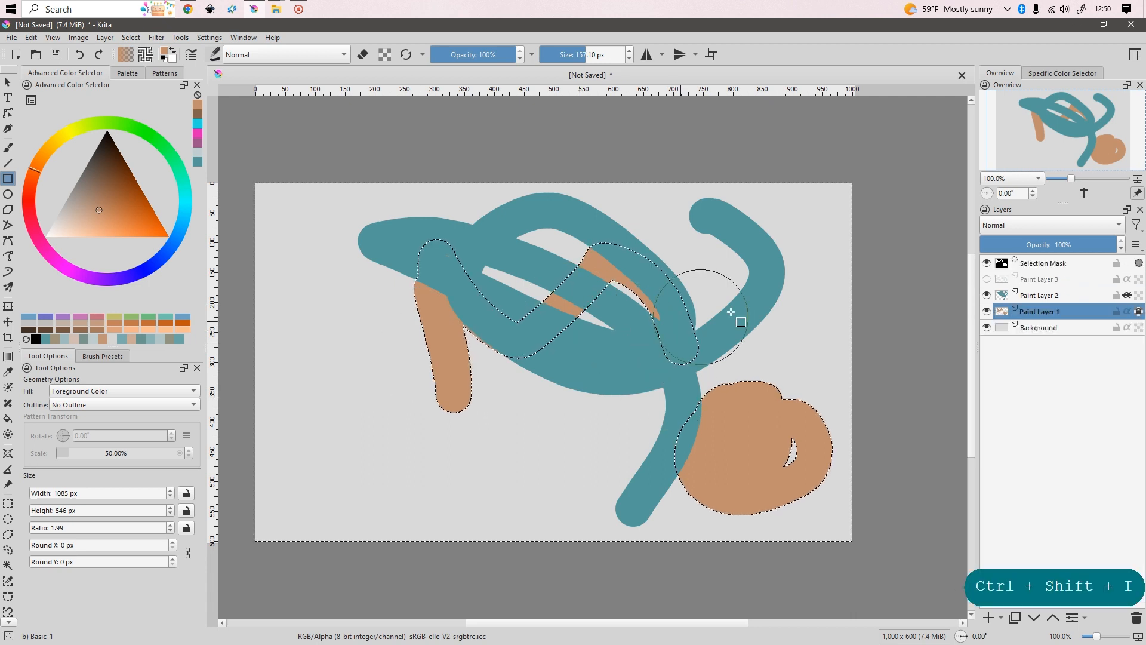
key(Page_Up)
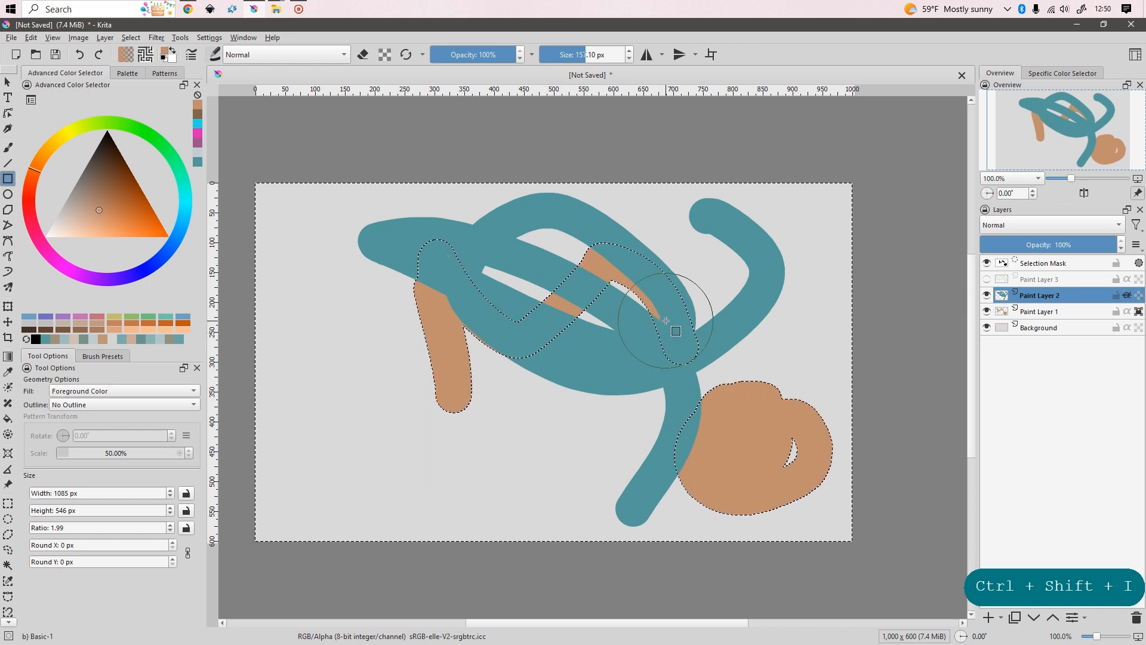
Delete the teal paint inside the inverted selection on Paint Layer 2 and undo the deletion
key(Delete)
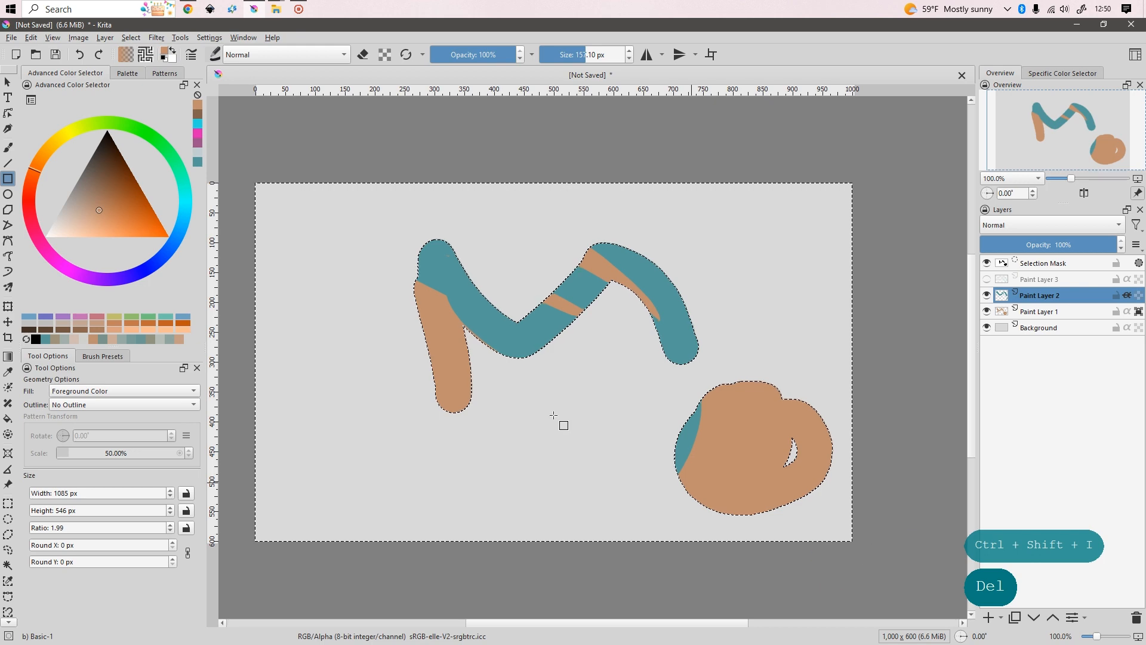
key(ctrl+z)
Erase the teal paint inside the inverted selection on Paint Layer 2 with the Eraser Circle brush at about 313 px, and clear the selection
key(b)
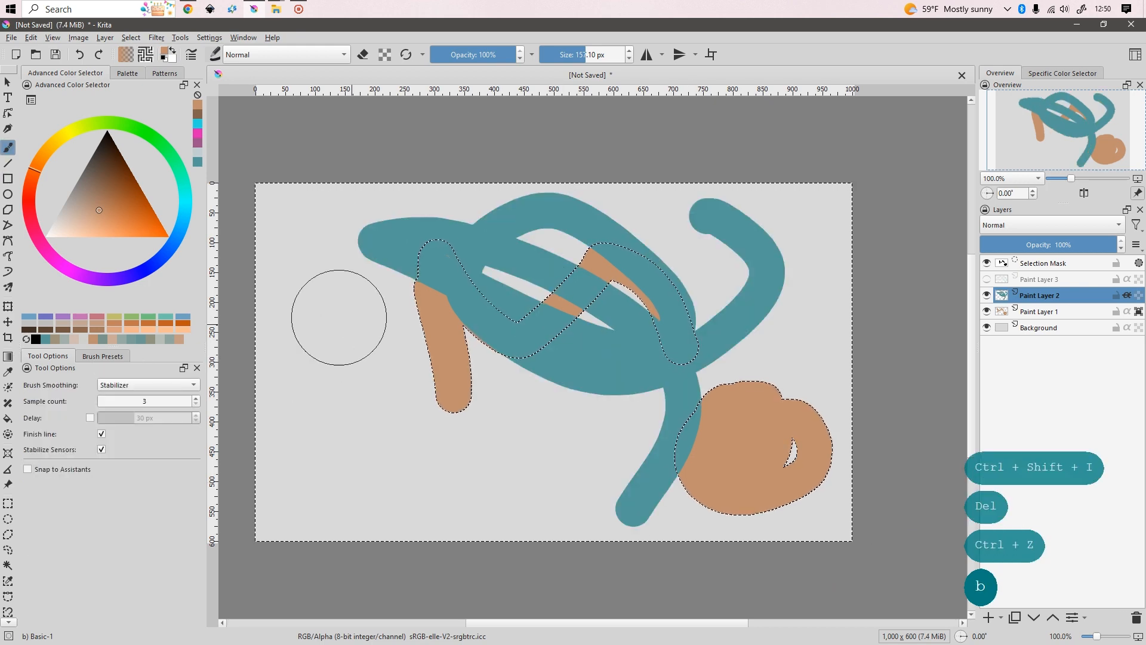
click(96, 356)
click(40, 405)
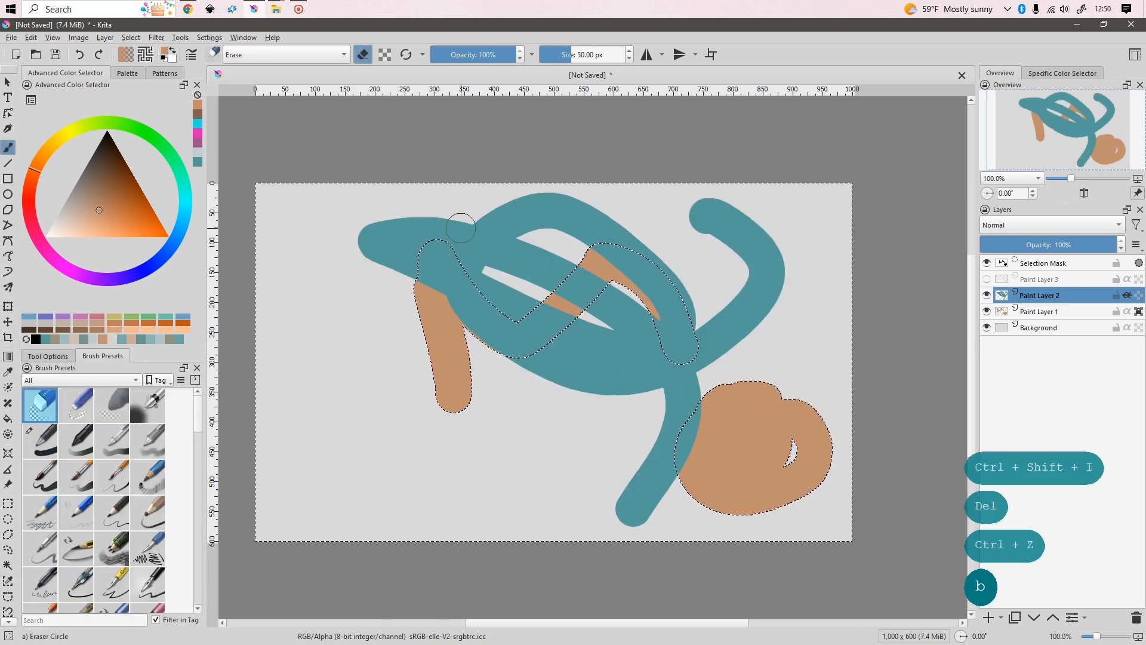
shift+drag(391, 234, 548, 234)
mouse_move(510, 203)
mouse_down()
mouse_move(352, 200)
mouse_move(699, 217)
mouse_move(609, 618)
mouse_up()
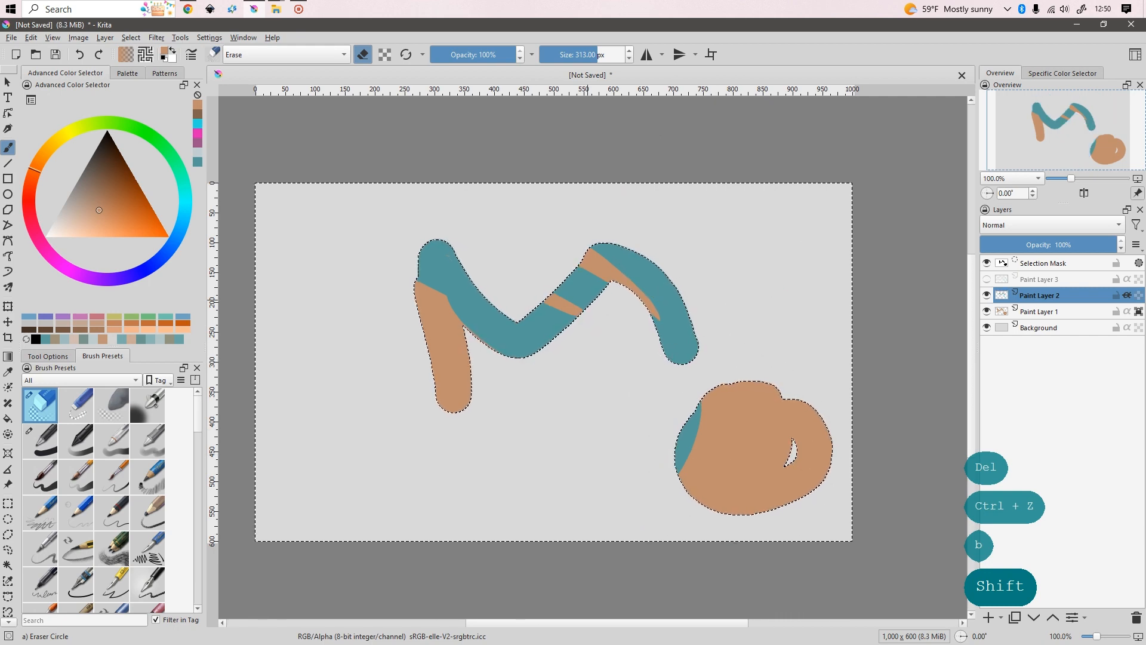
key(ctrl+shift+s)
click(1010, 82)
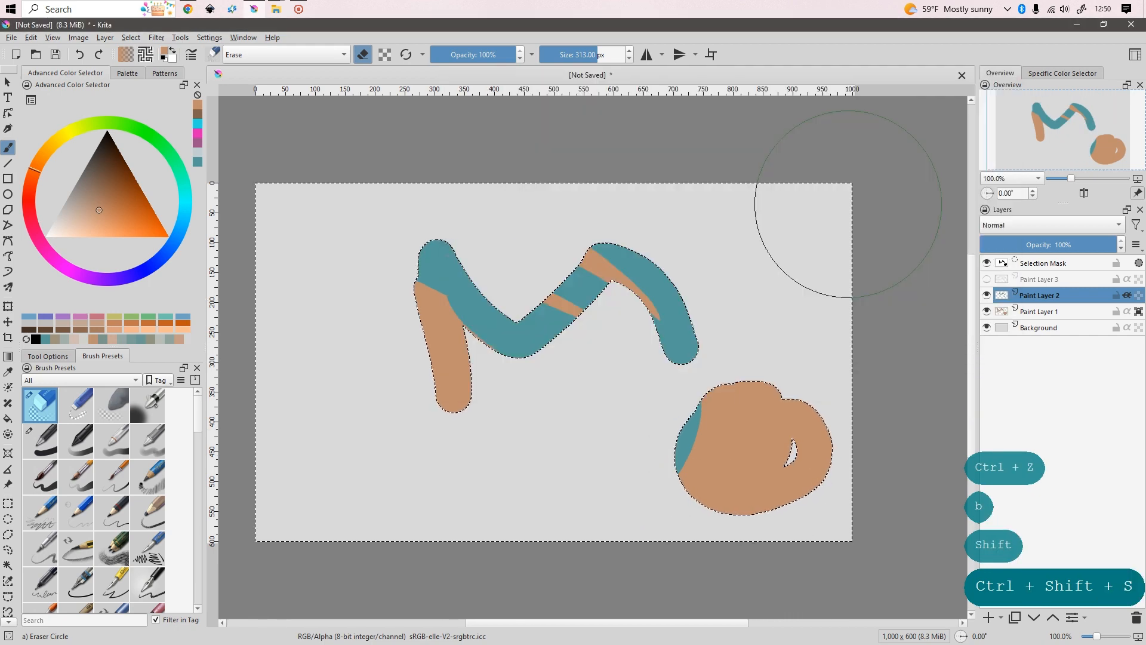
key(ctrl+shift+a)
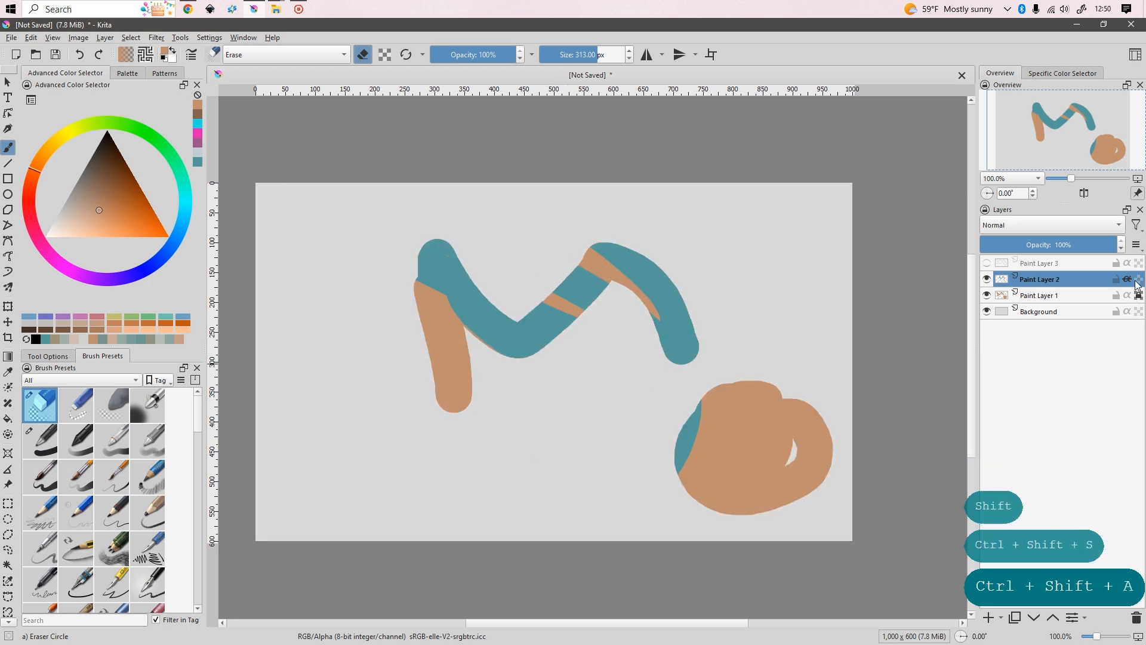
Hide Paint Layer 1, keep Paint Layer 2 shown, and make Paint Layer 3 visible and active
click(987, 280)
click(986, 296)
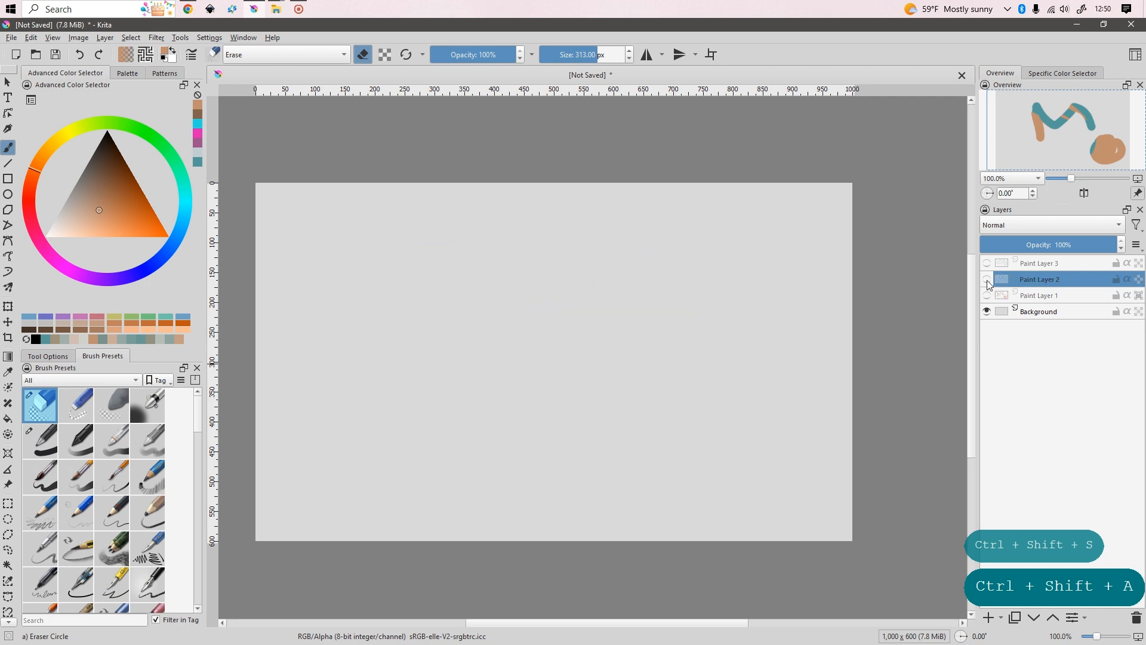
click(988, 263)
click(988, 279)
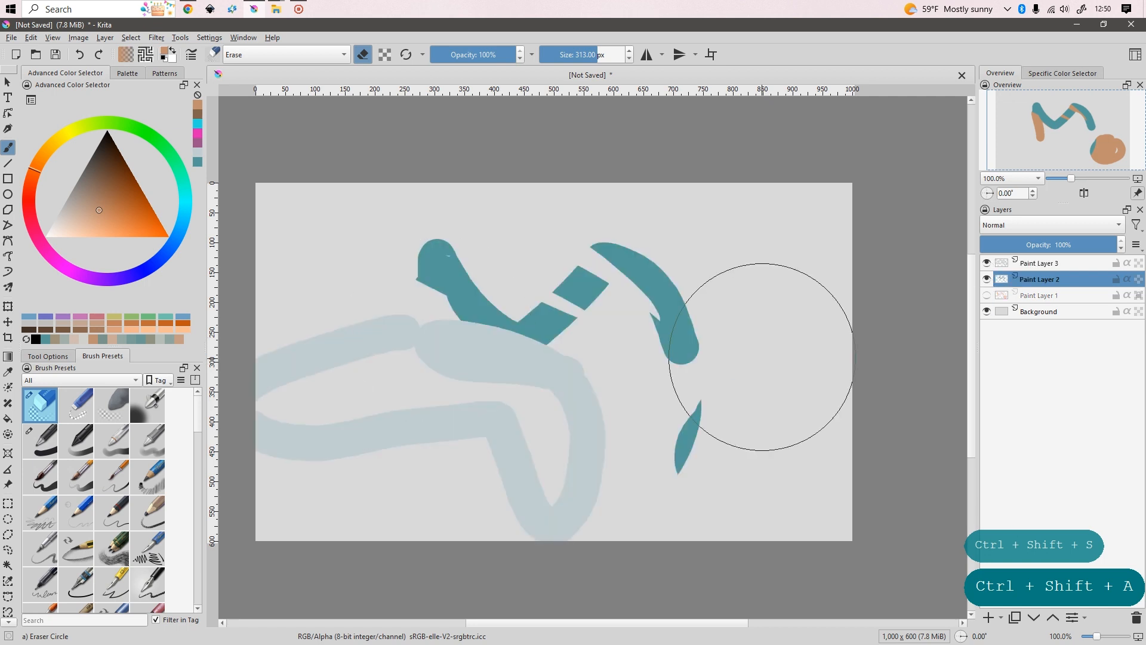
click(1046, 263)
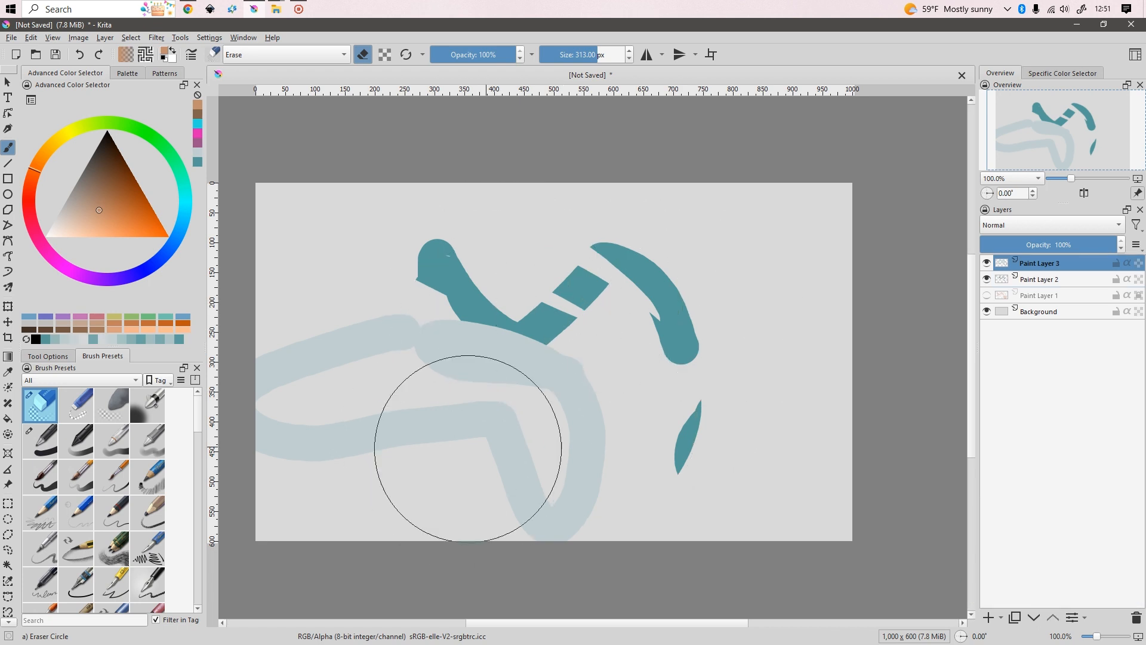
Try to cover the alpha-locked Paint Layer 3 with a green filled rectangle about 908 by 599 px, and undo it
click(177, 162)
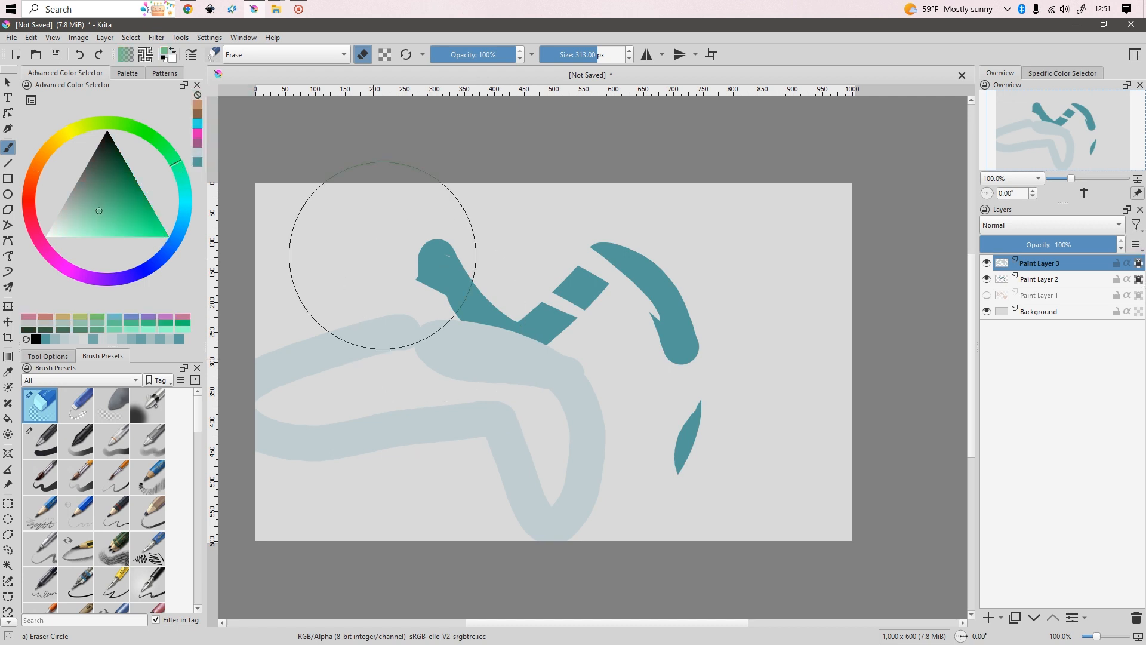
key(r)
mouse_move(255, 197)
mouse_down()
mouse_move(442, 478)
mouse_move(794, 550)
mouse_up()
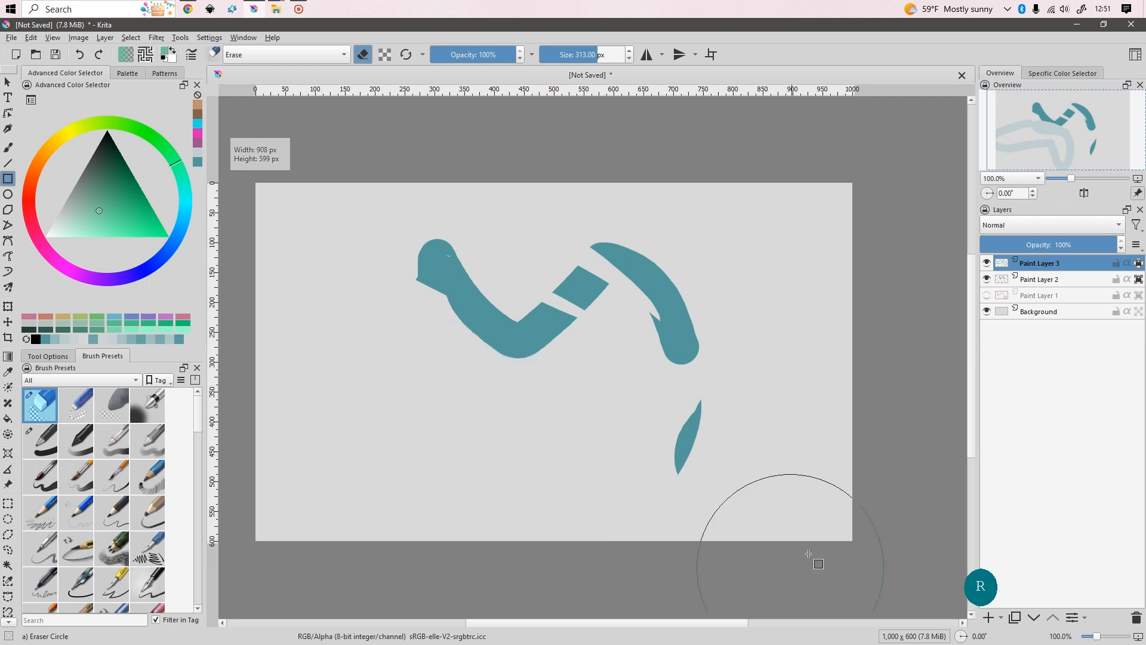
key(ctrl+z)
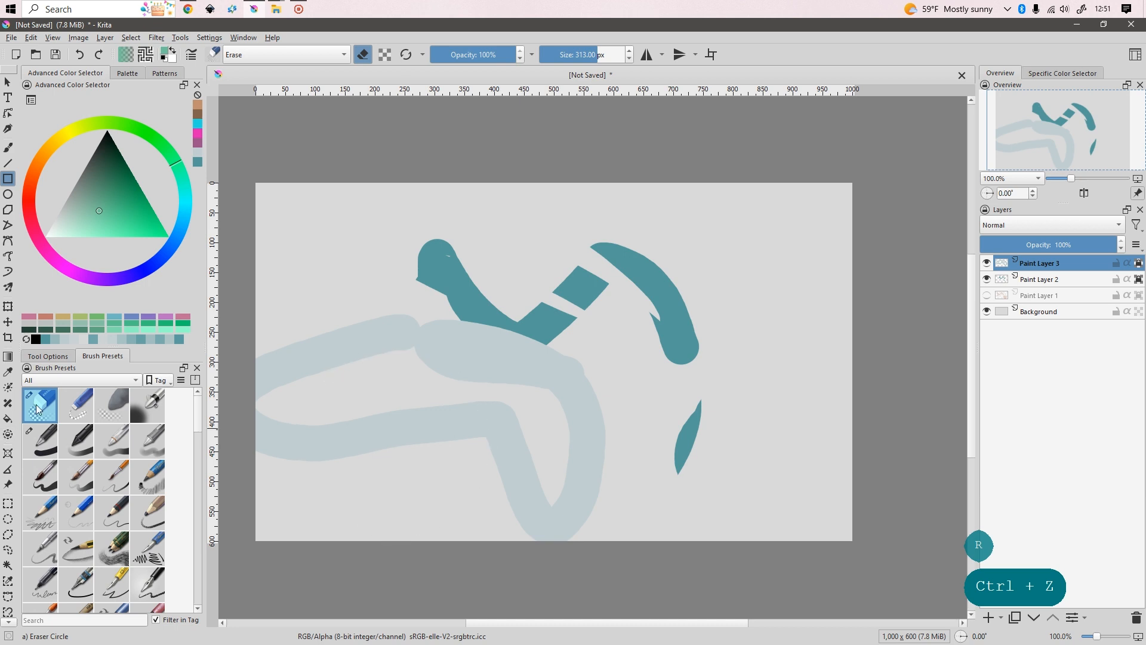
Switch to the Basic-1 brush and recolor the paint on alpha-locked Paint Layer 3 green with a filled rectangle
drag(358, 269, 662, 499)
key(ctrl+z)
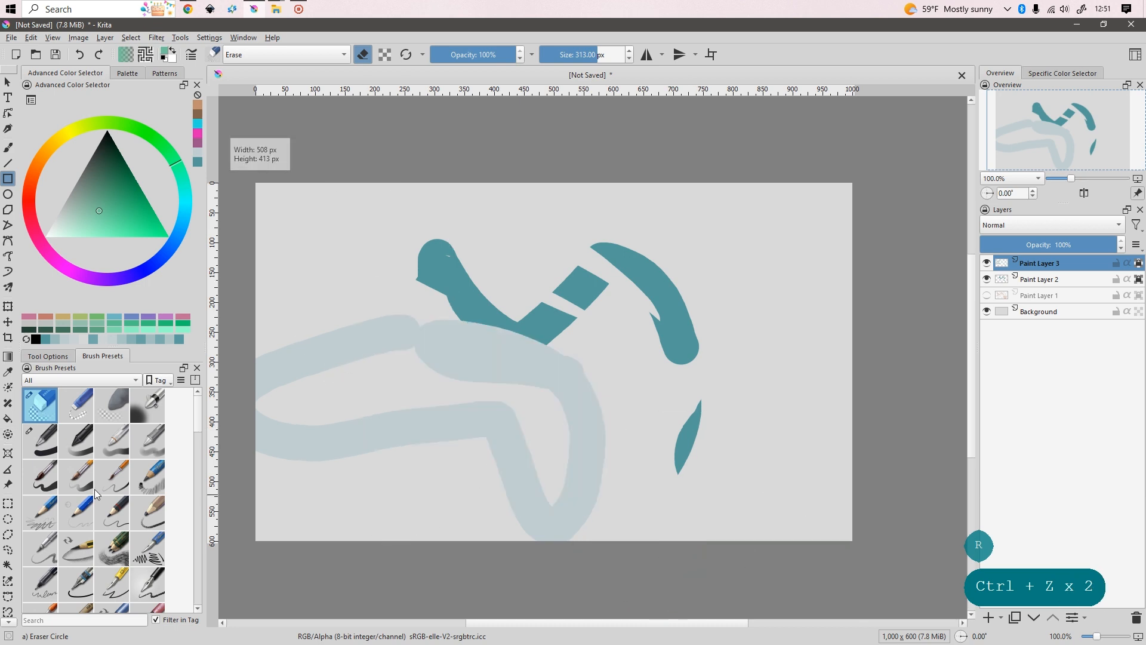
click(39, 440)
scroll(358, 370, down, 1)
drag(222, 320, 630, 521)
scroll(366, 275, up, 1)
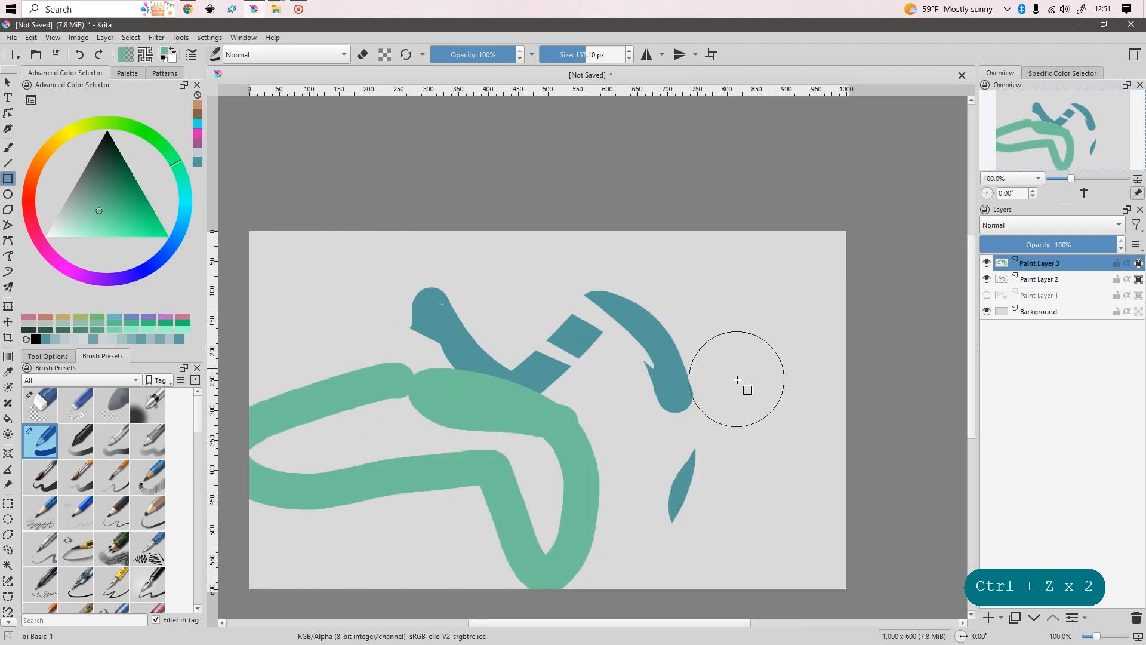
Try to recolor the teal paint on alpha-locked Paint Layer 2 with a green filled rectangle, and undo it
mouse_move(1046, 283)
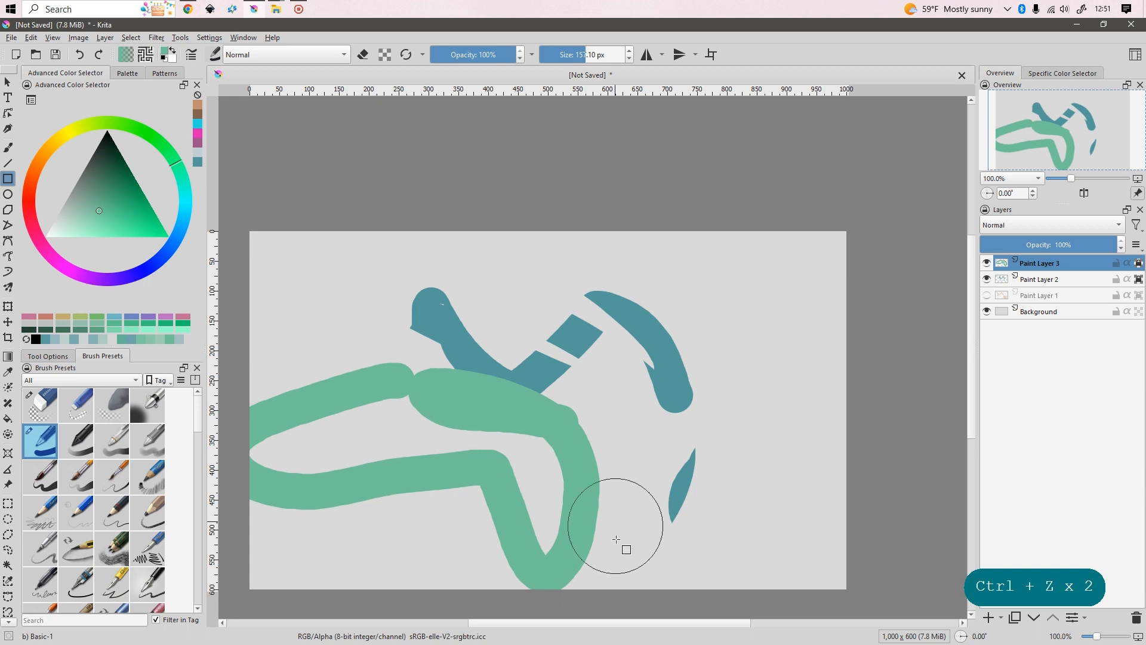
click(1049, 282)
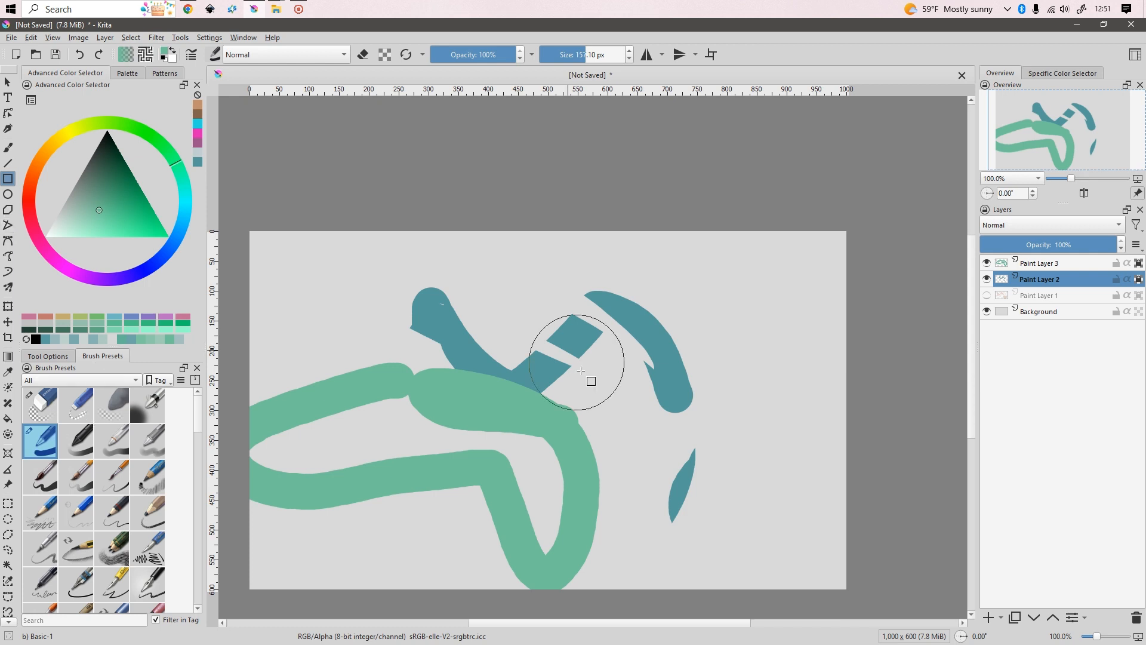
click(1037, 267)
click(1044, 280)
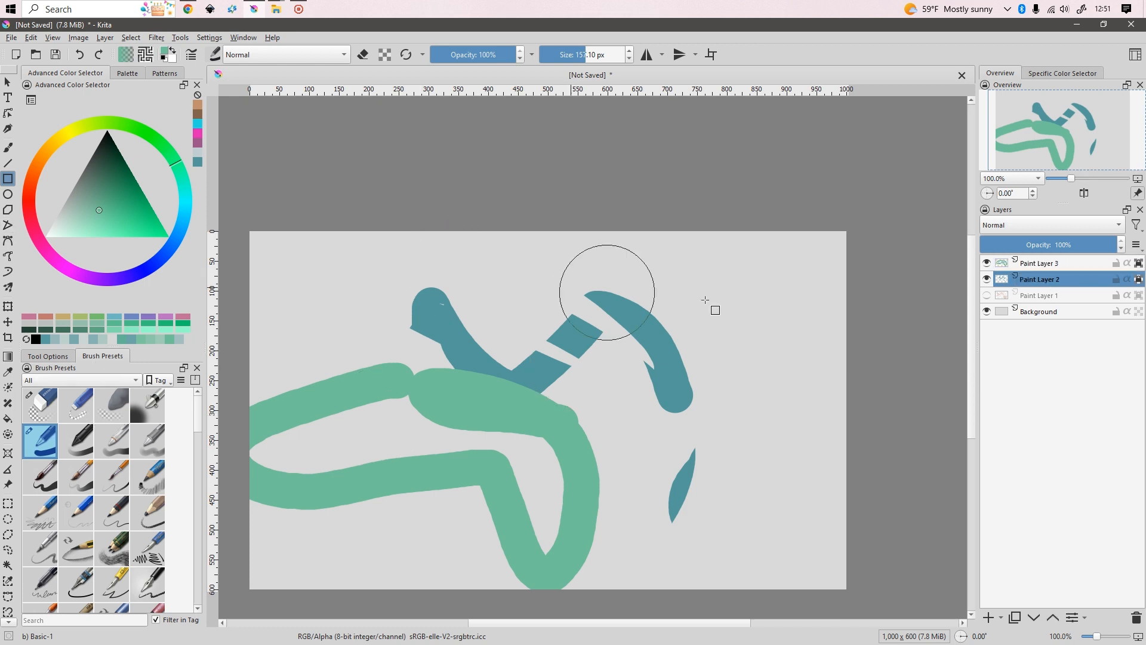
click(1064, 263)
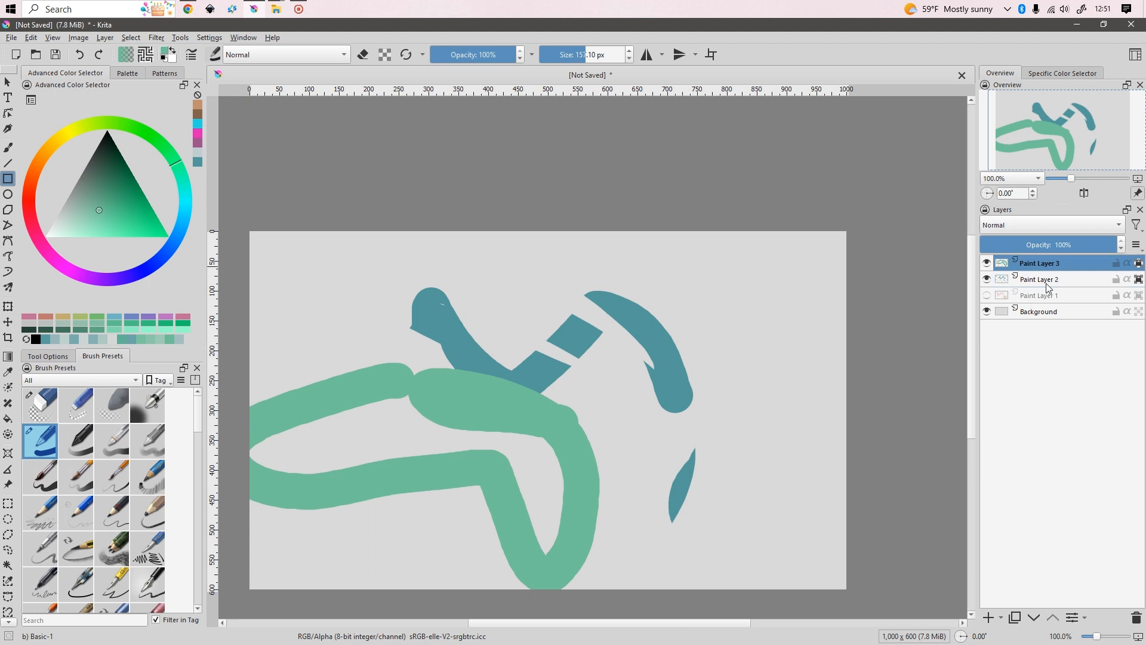
click(1046, 283)
mouse_move(396, 232)
mouse_down()
mouse_move(839, 550)
mouse_move(870, 549)
mouse_up()
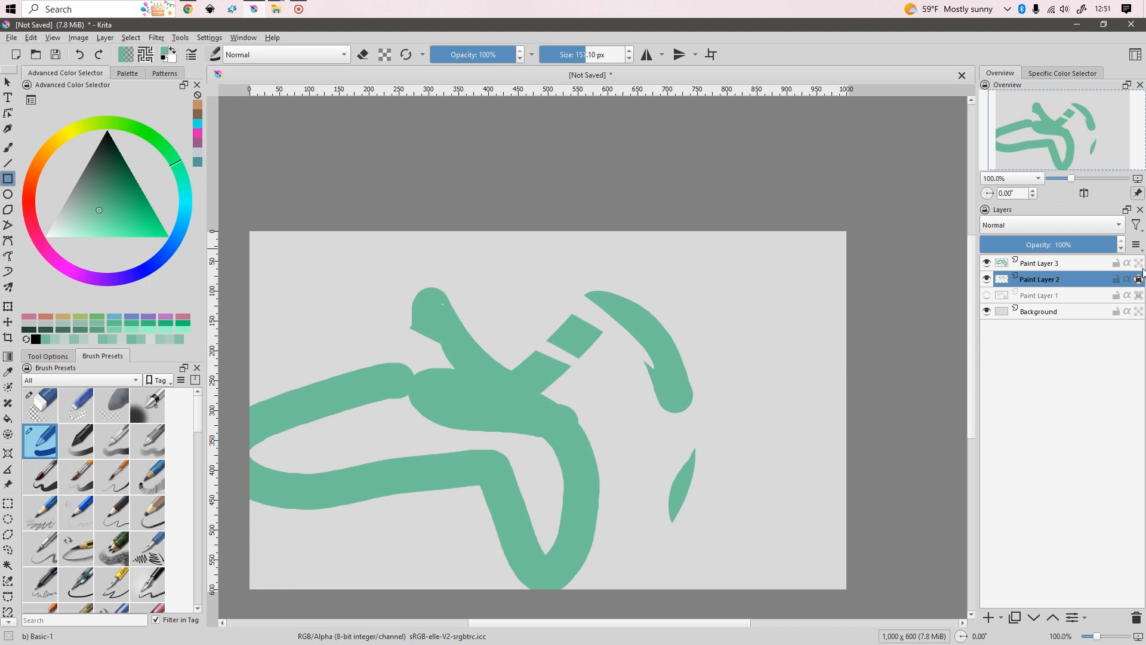
key(ctrl+z)
key(ctrl+z)
key(ctrl+z)
key(ctrl+z)
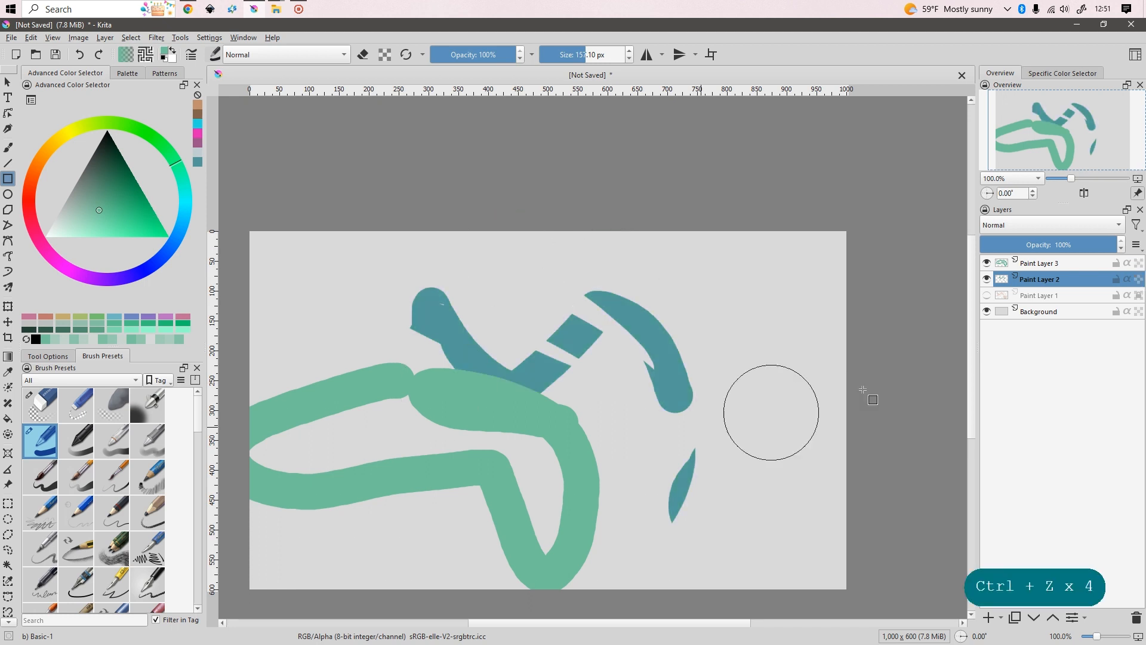
Merge Paint Layer 3 down into Paint Layer 2 and turn on alpha lock for the merged layer
click(1045, 264)
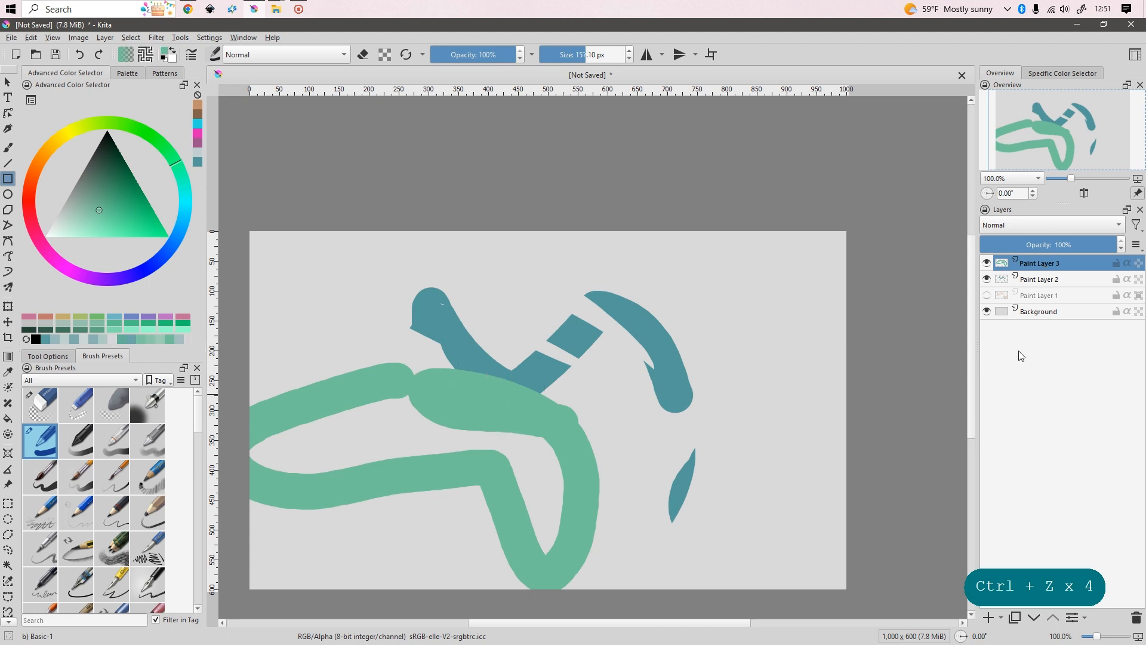
key(ctrl)
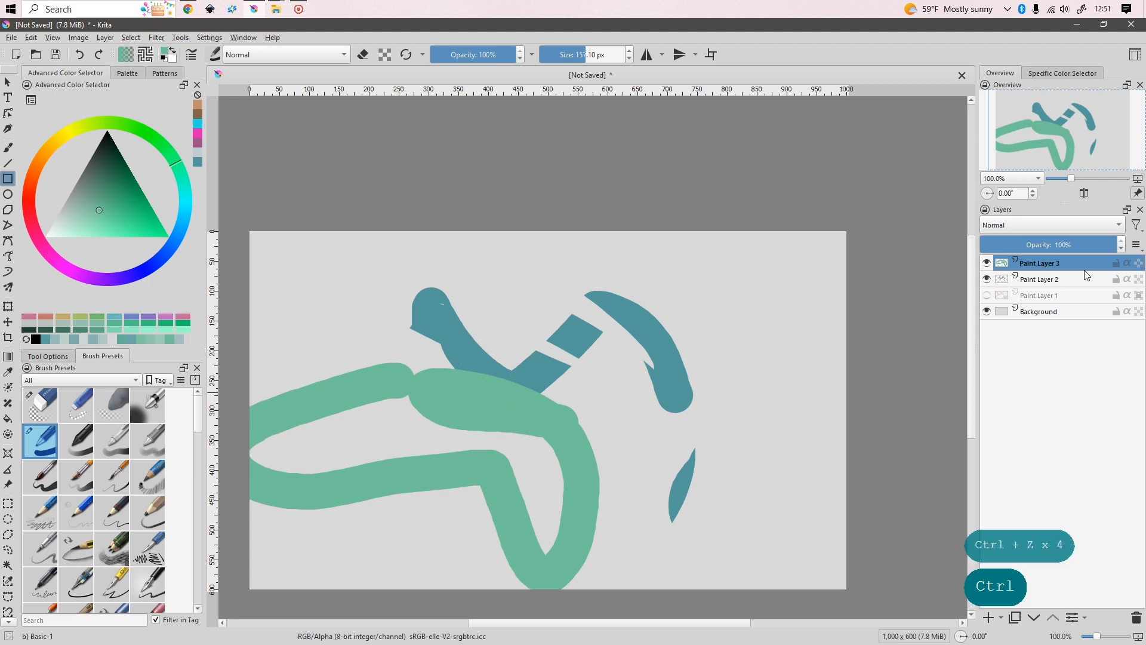
click(1038, 284)
click(1058, 263)
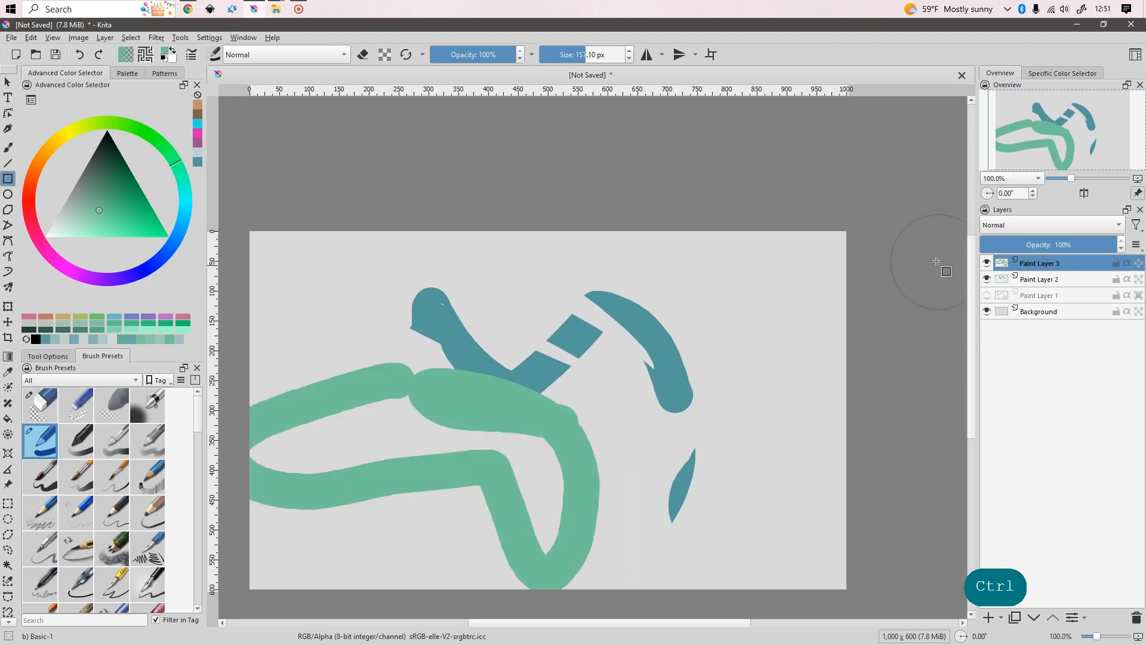
key(ctrl+e)
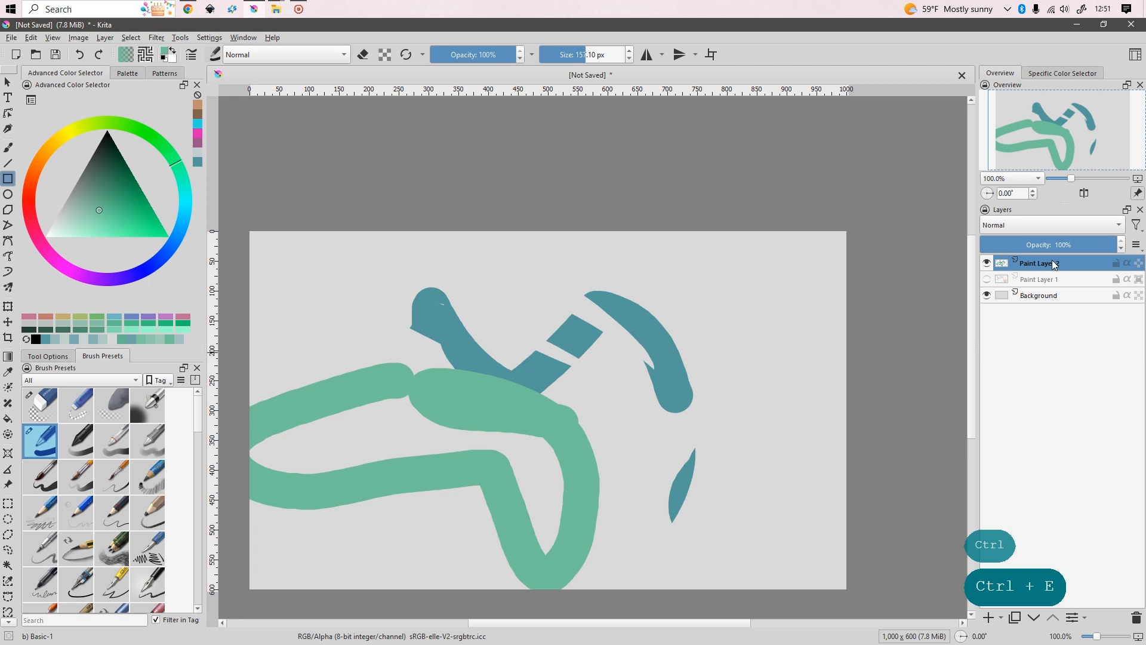
click(988, 263)
click(988, 264)
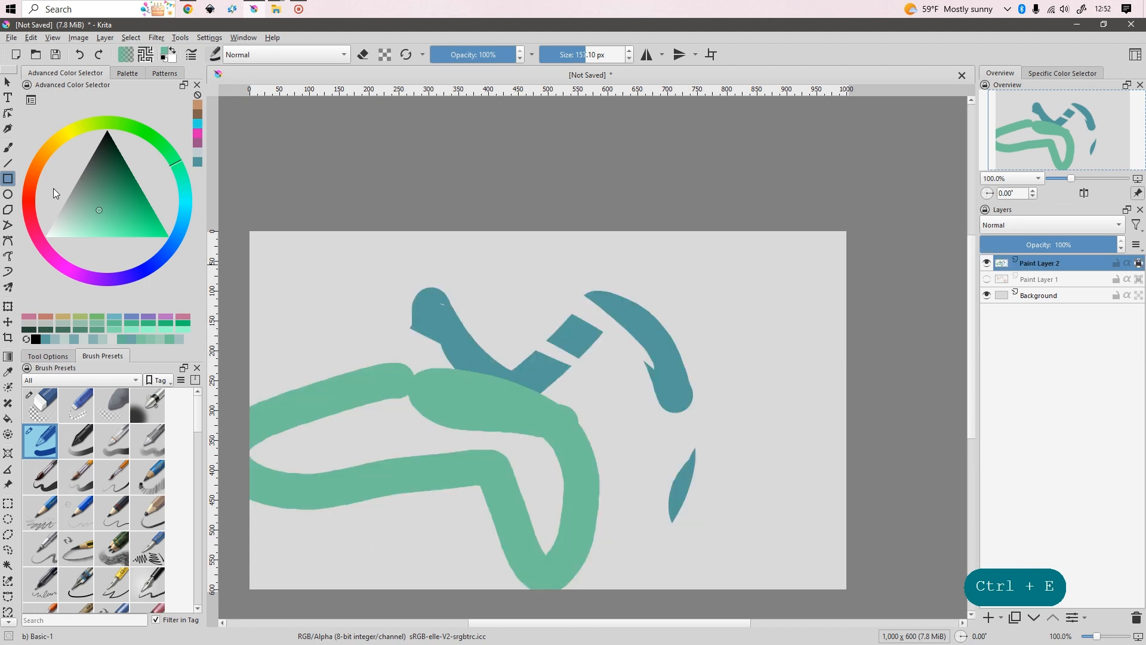
Recolor all paint on the alpha-locked Paint Layer 2 salmon red with a filled rectangle about 1,429 by 683 px
click(28, 193)
scroll(406, 270, down, 1)
drag(248, 240, 817, 512)
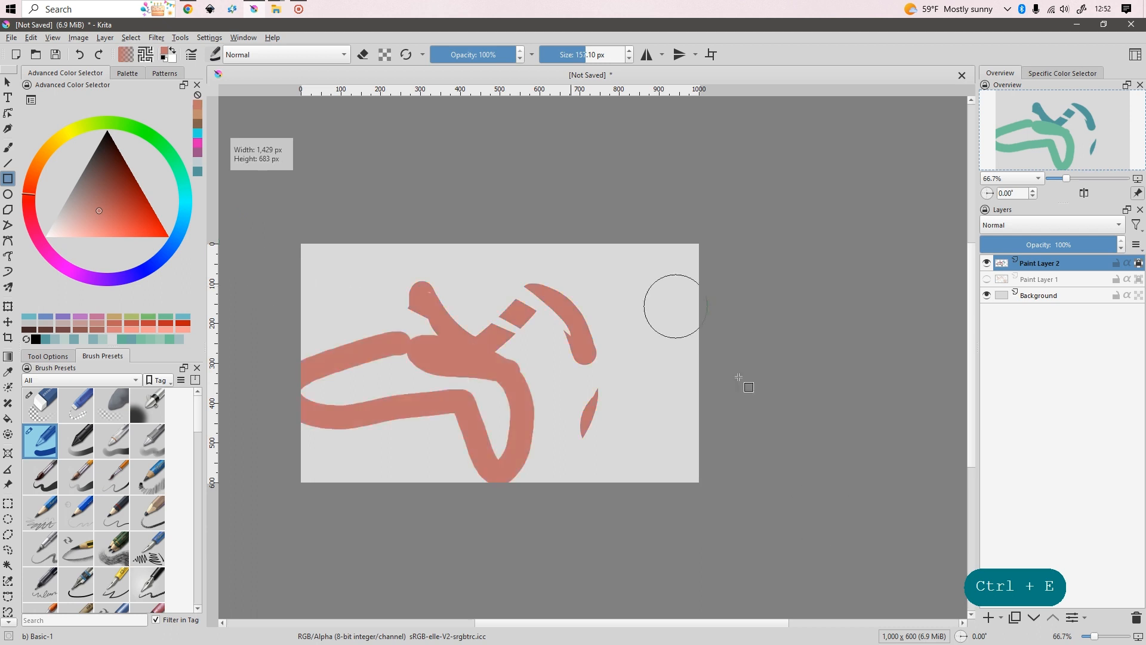
scroll(536, 390, up, 2)
scroll(554, 372, down, 2)
scroll(261, 265, up, 1)
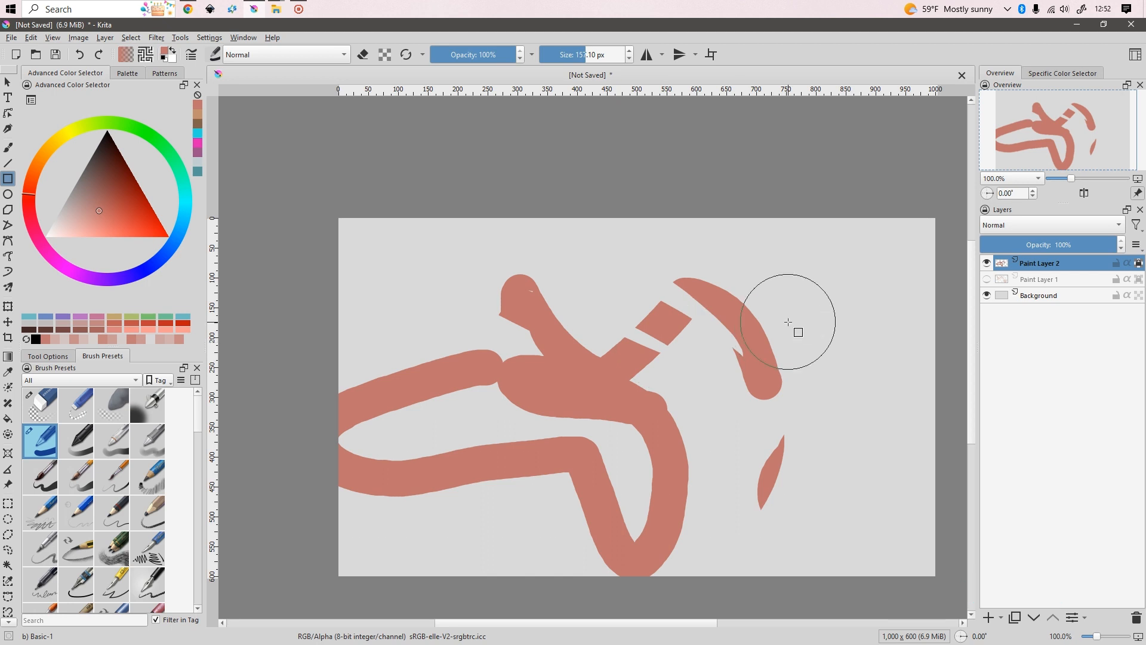
click(987, 279)
click(987, 279)
scroll(600, 328, up, 1)
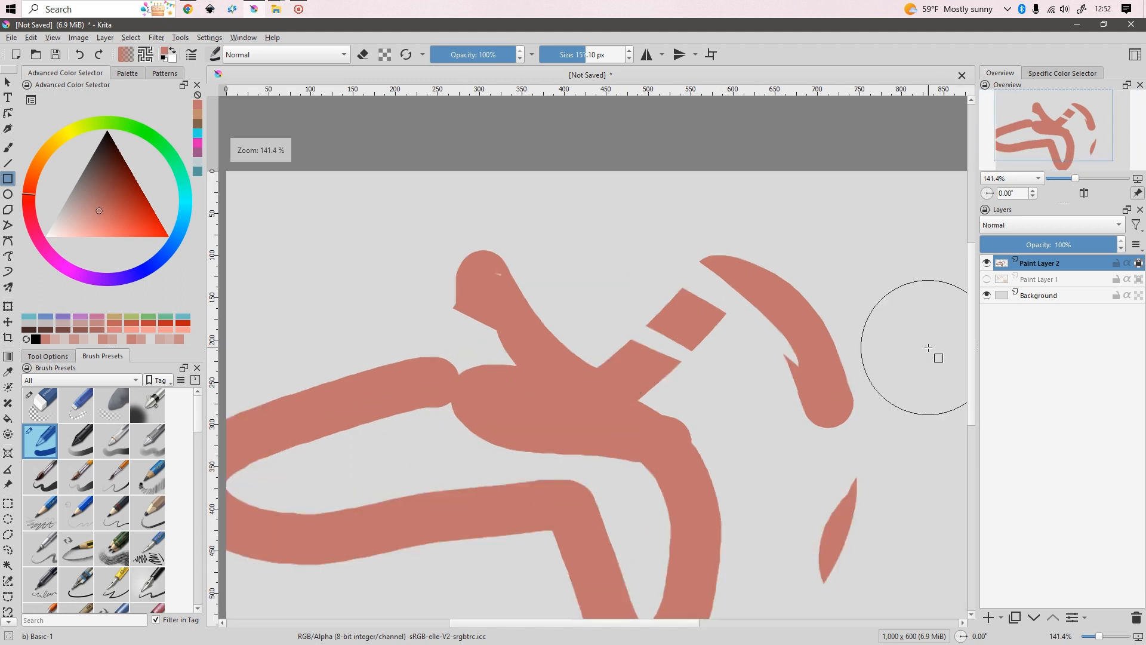
Examine the favorite modes in the blending mode list for Paint Layer 2
click(1079, 228)
click(1074, 410)
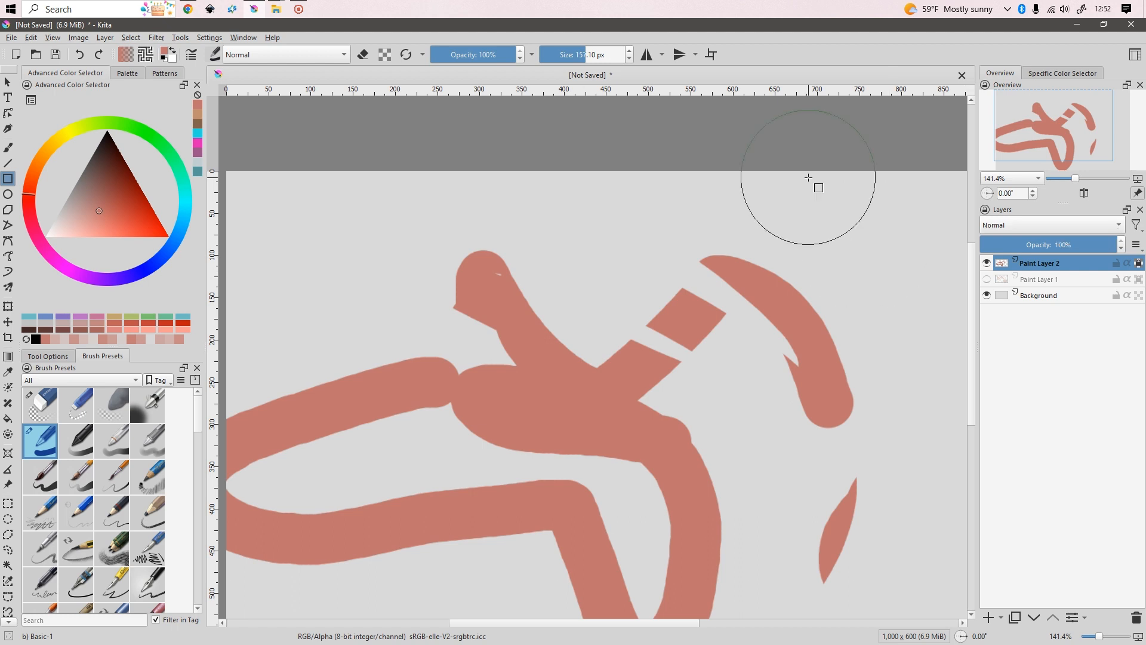
key(2)
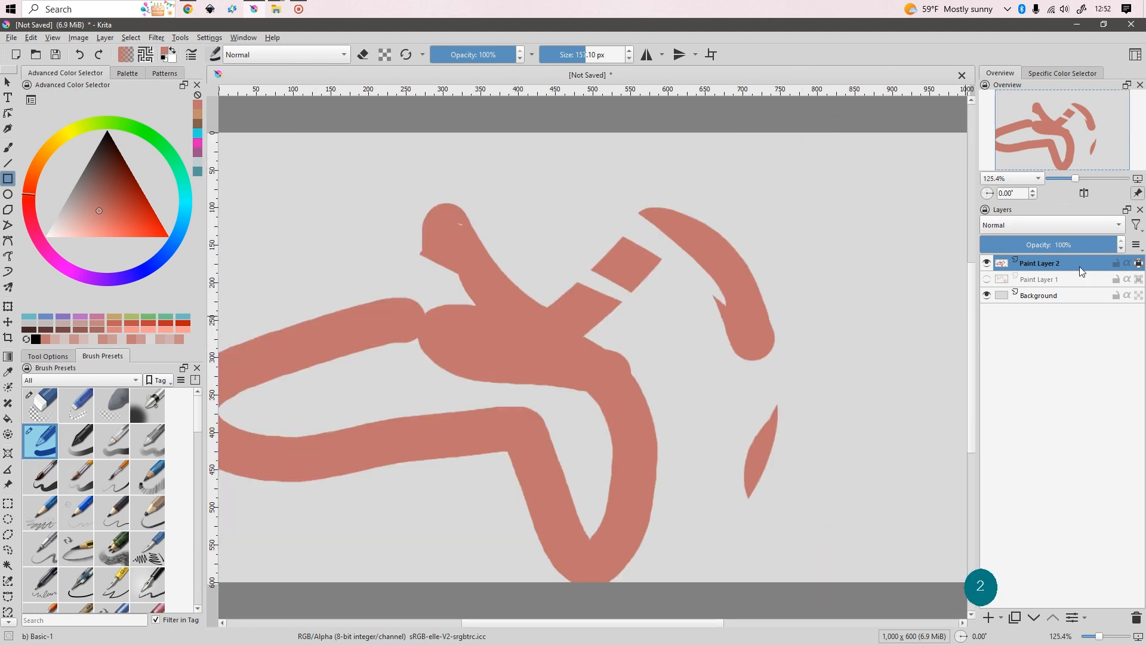
click(1050, 230)
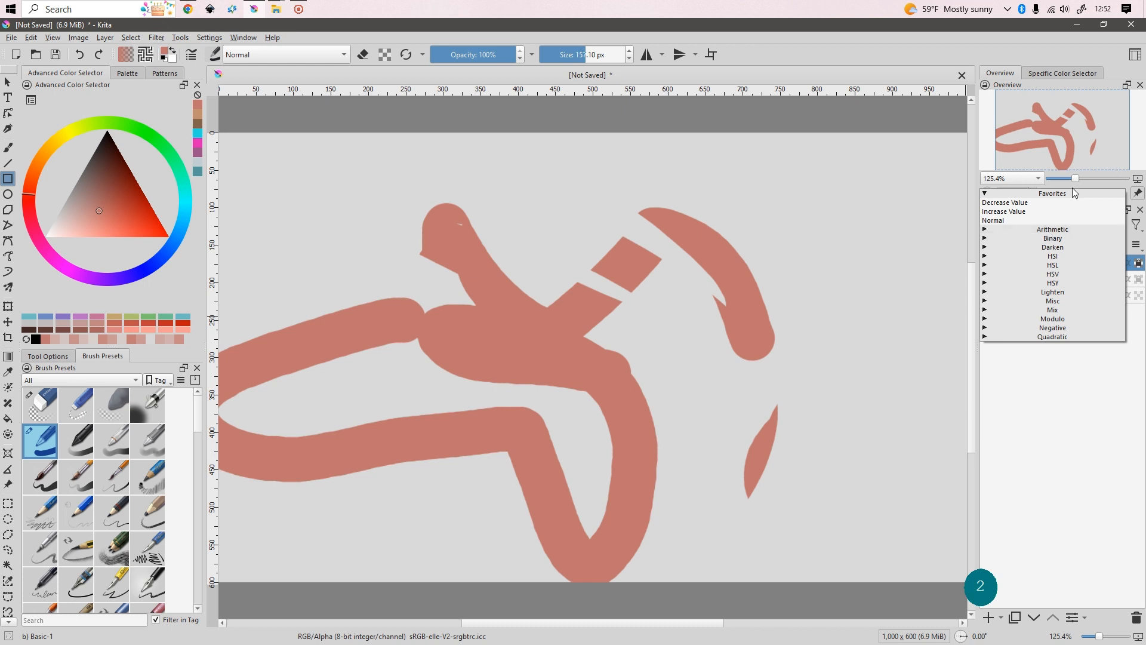
click(1053, 407)
click(1053, 227)
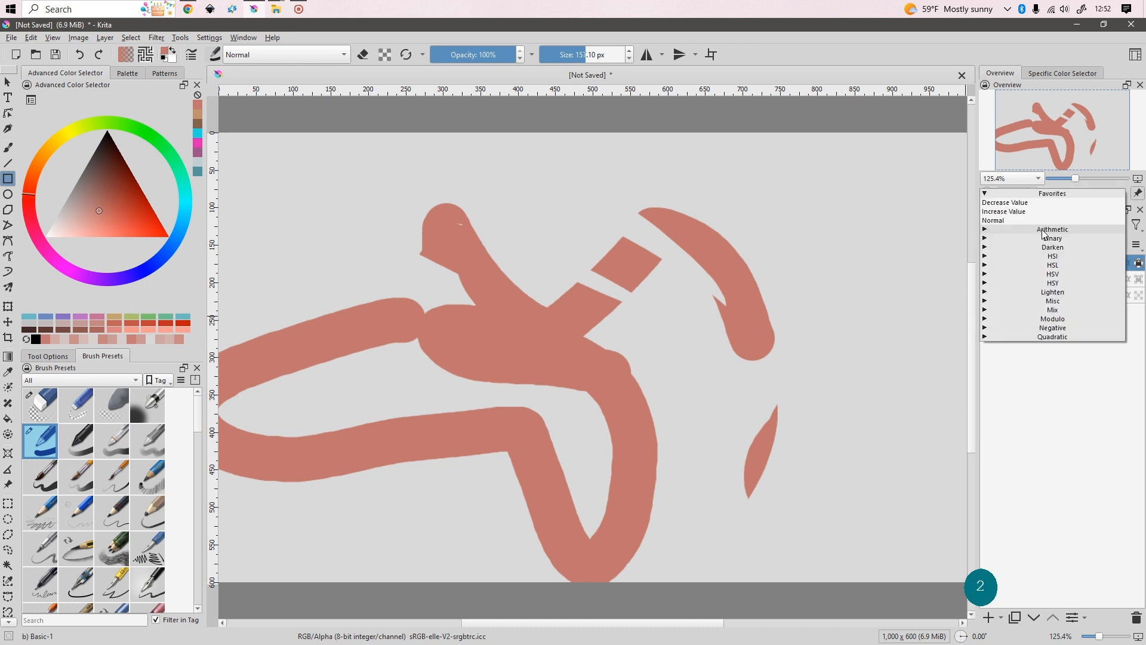
click(984, 229)
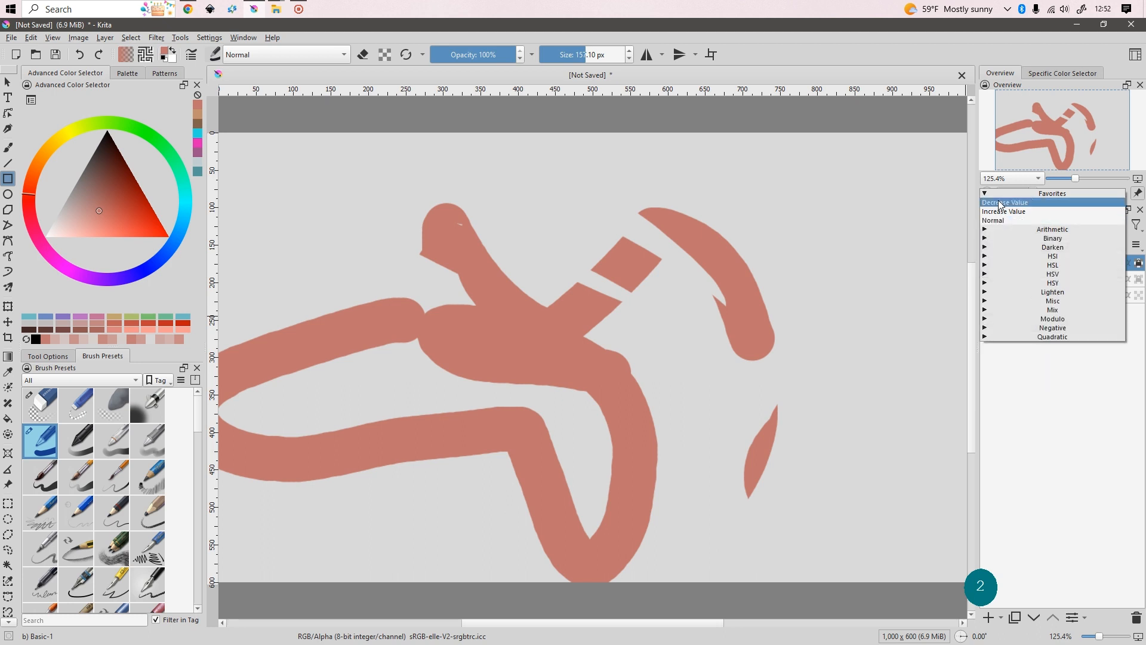
click(984, 230)
click(985, 231)
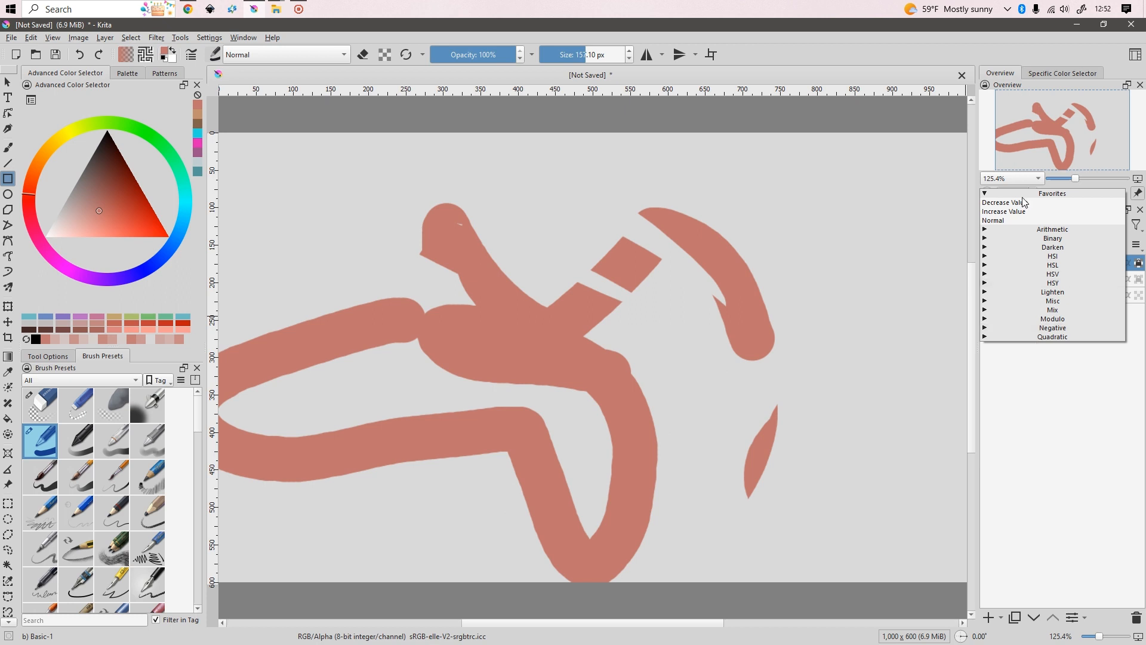
click(1015, 203)
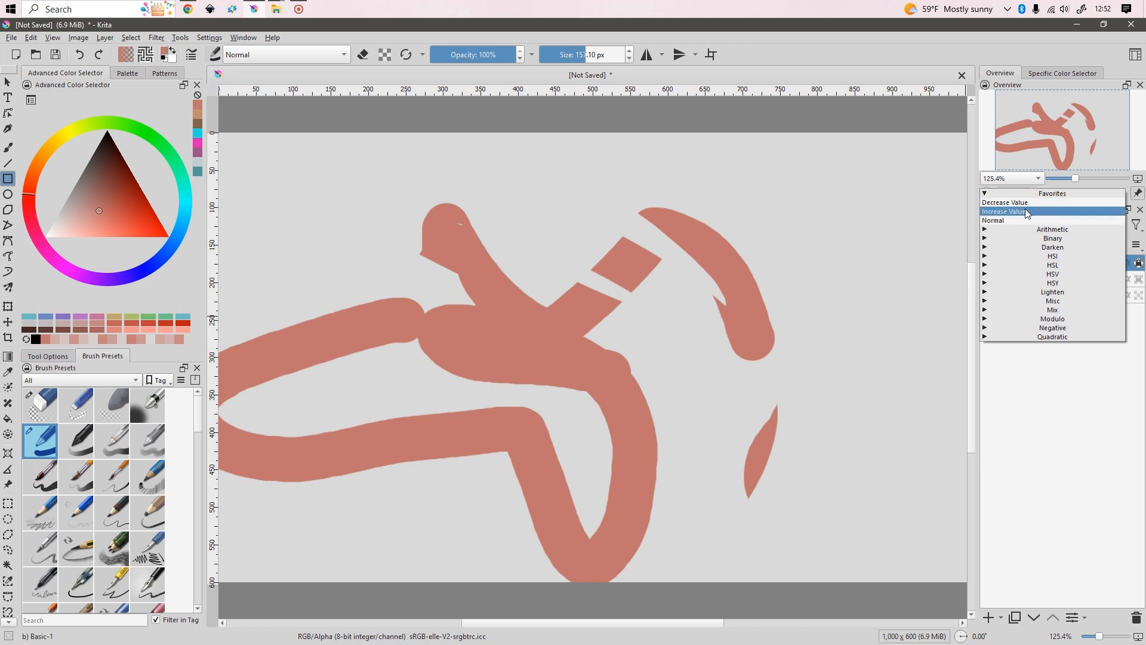
Examine the Arithmetic, Binary, Lighten, Misc, Mix and HSV blending mode categories, and leave the list without changing the mode
click(985, 231)
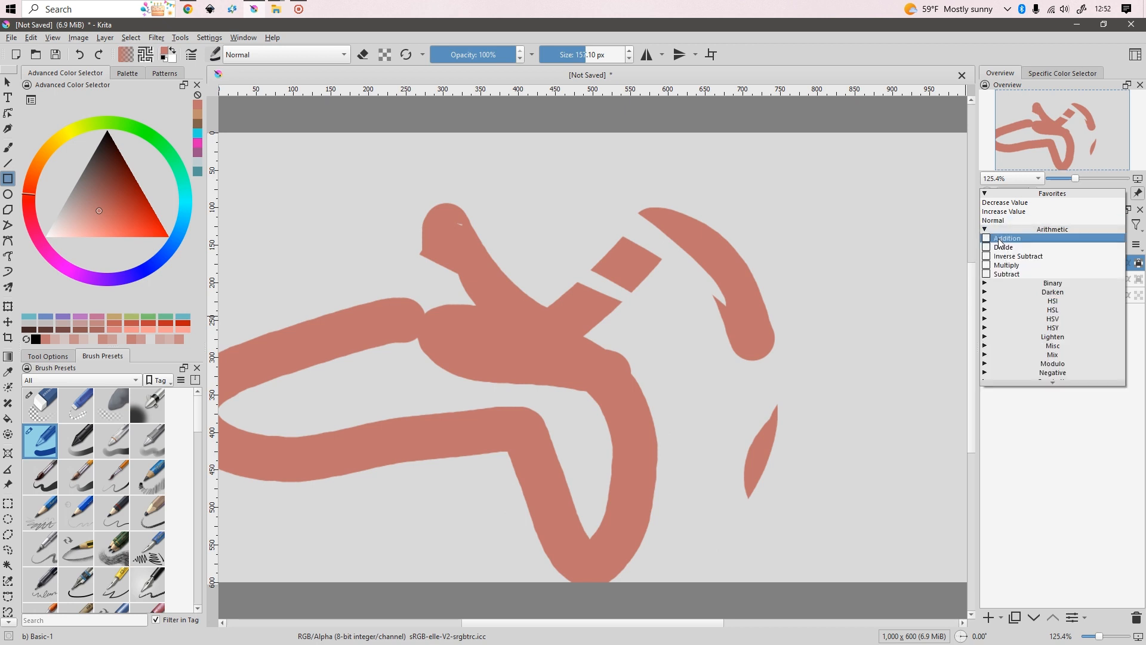
click(985, 284)
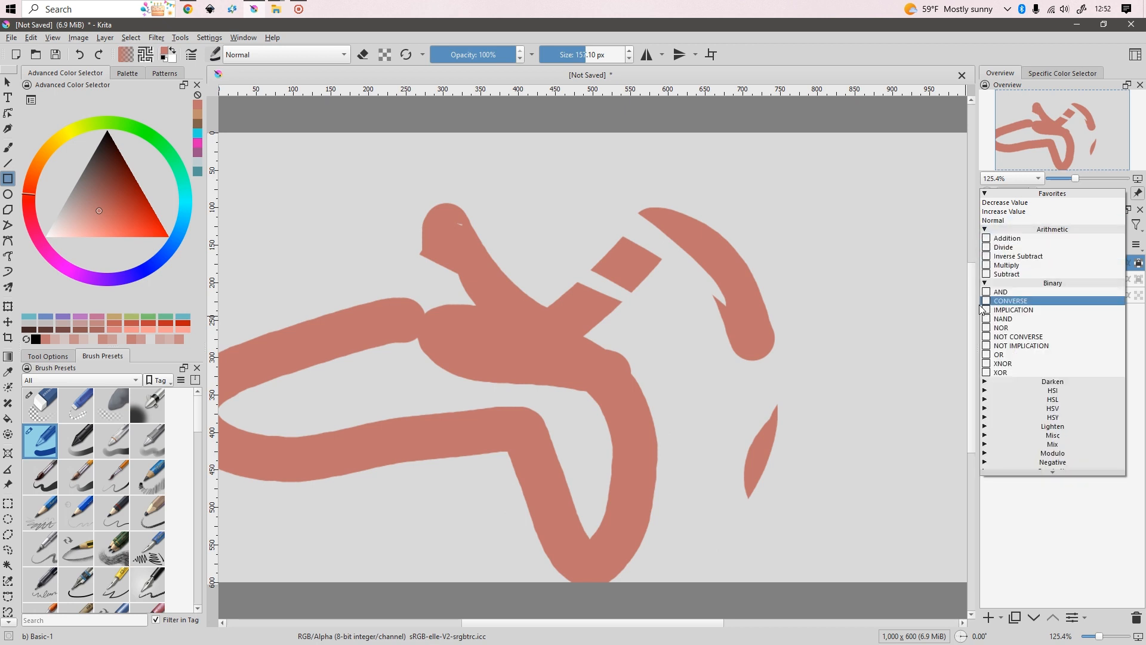
click(984, 426)
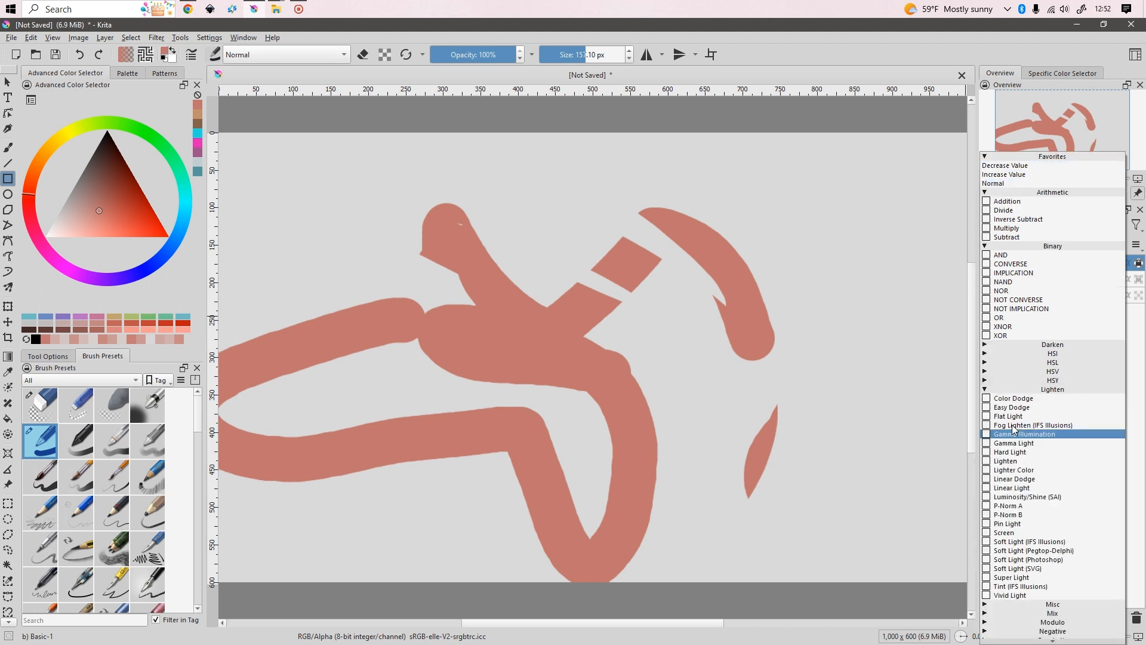
click(986, 390)
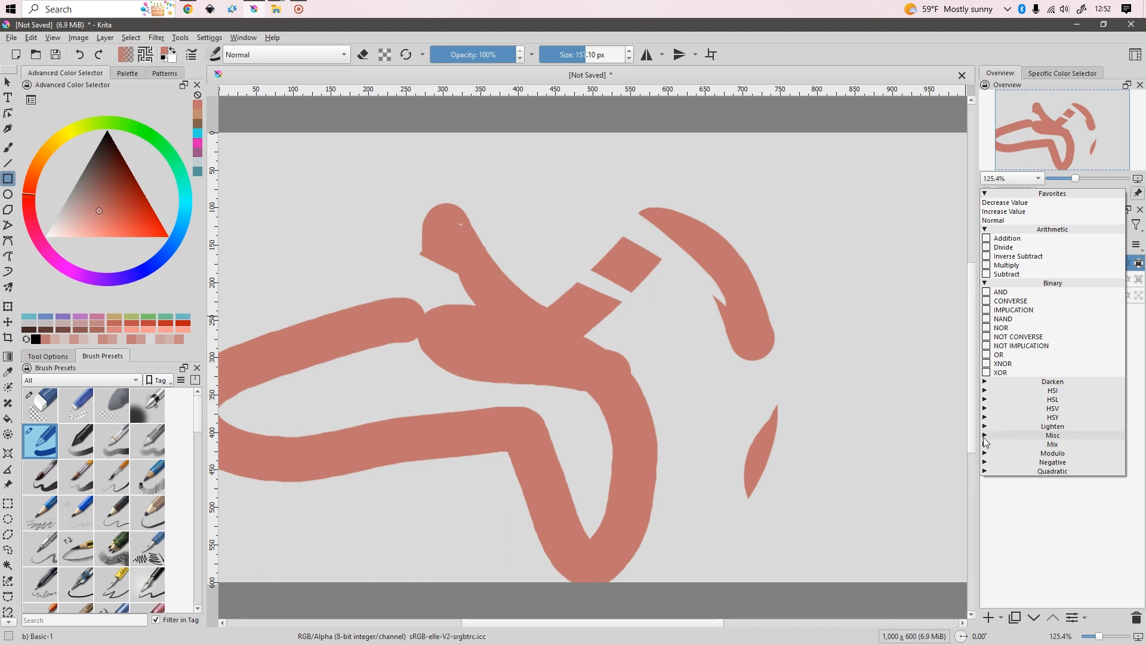
click(985, 435)
click(986, 436)
click(986, 445)
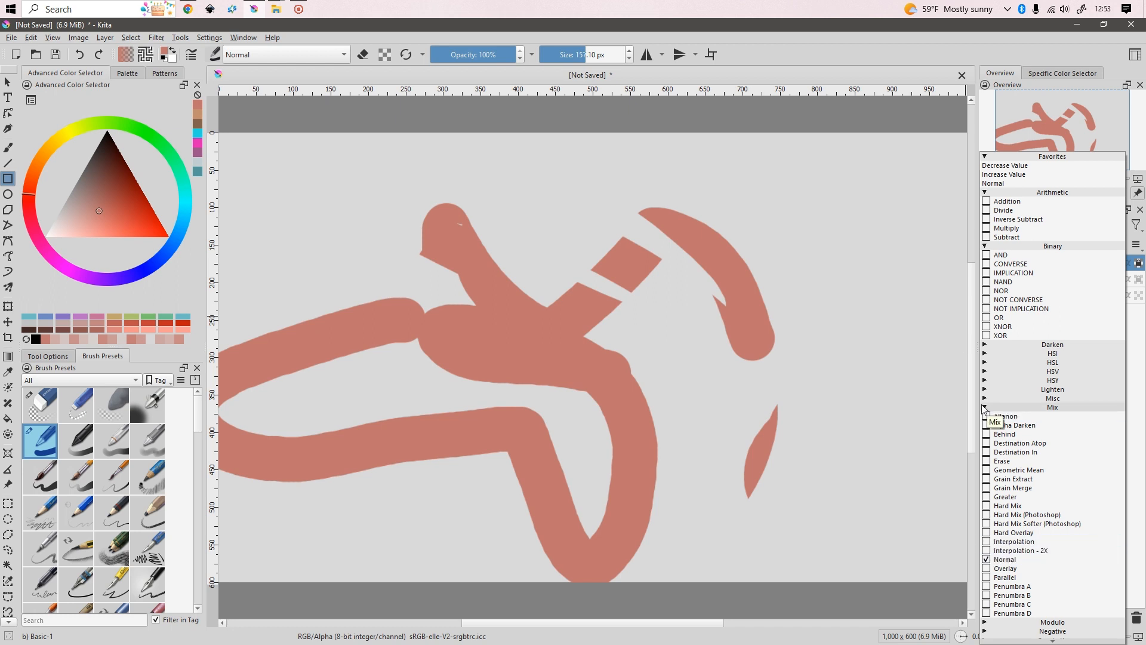
click(985, 408)
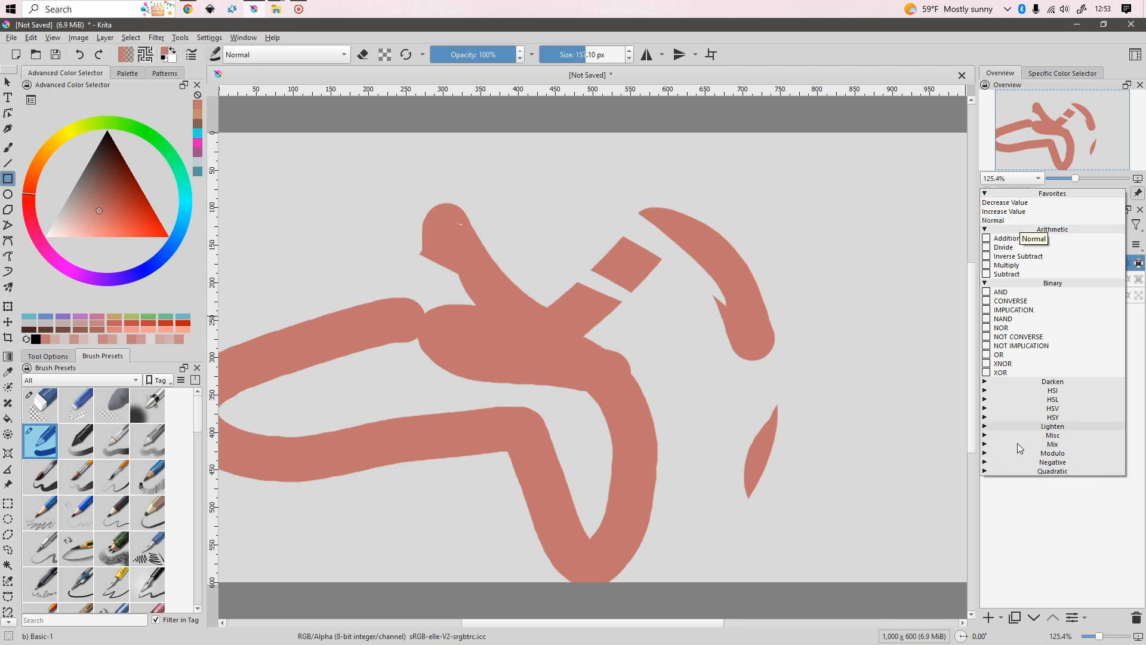
click(985, 409)
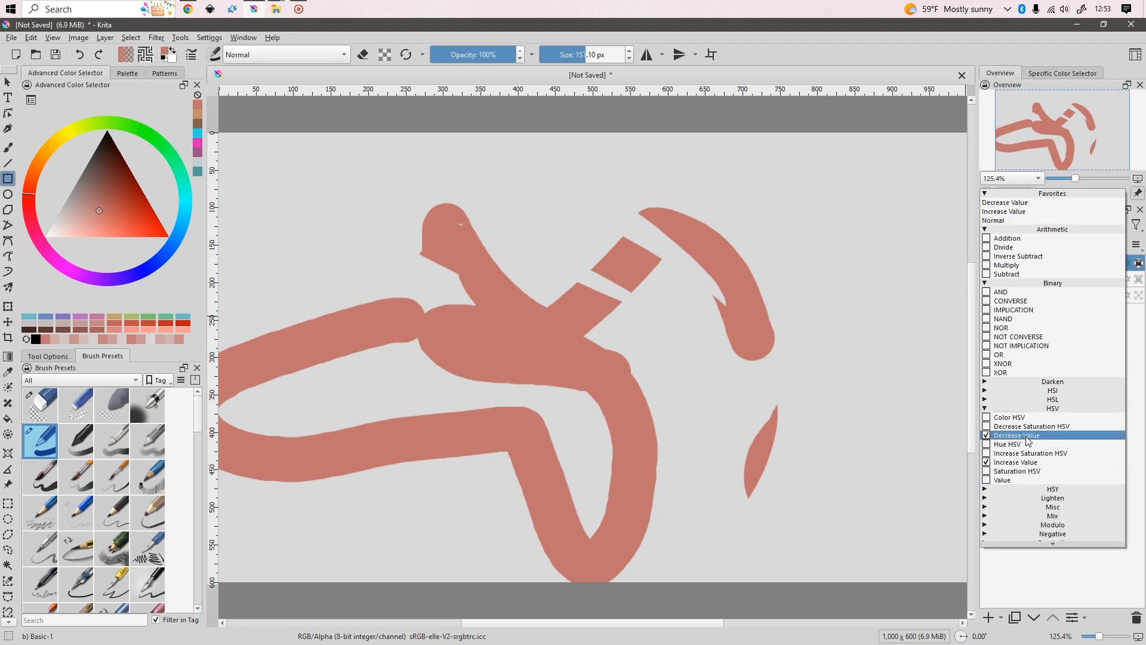
click(985, 408)
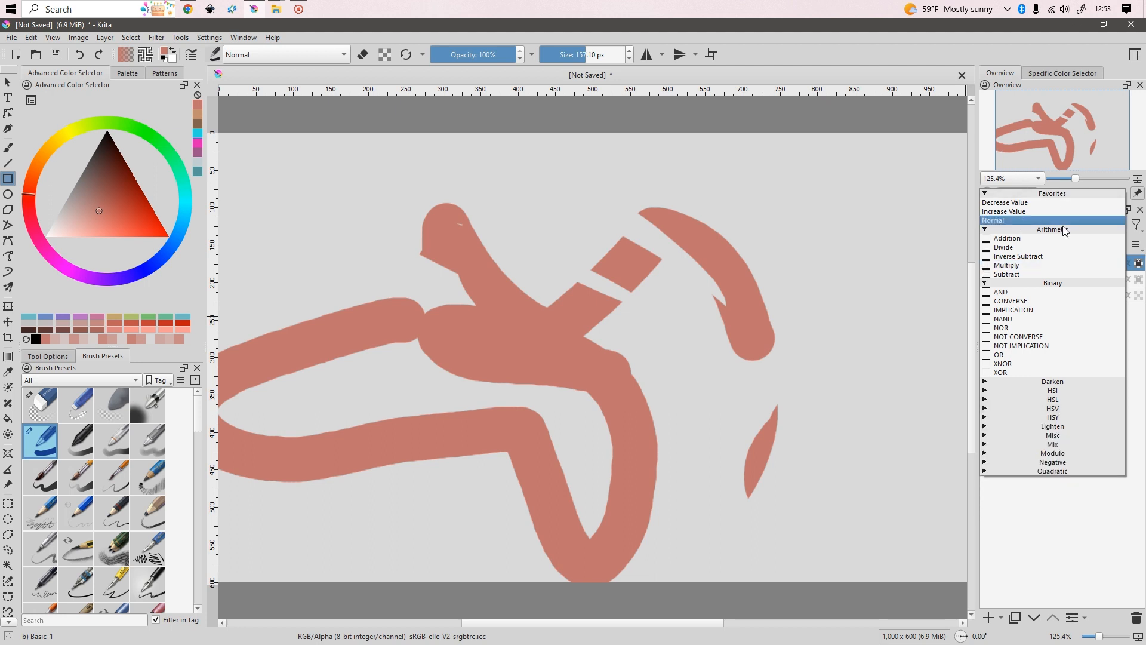
click(987, 283)
click(984, 230)
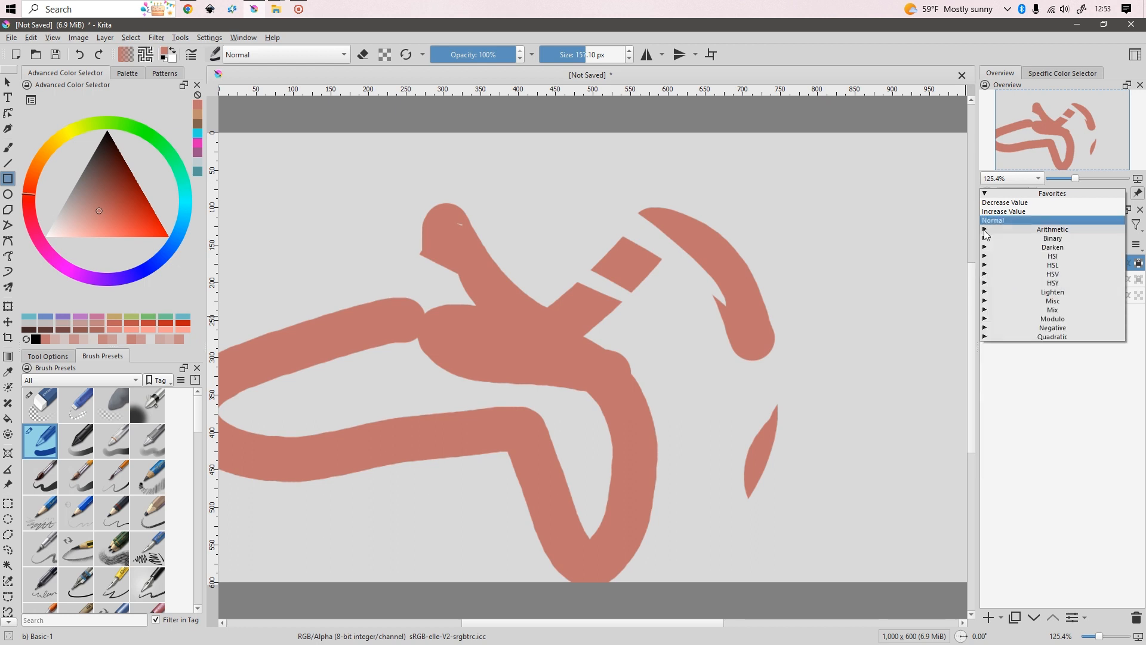
click(1105, 441)
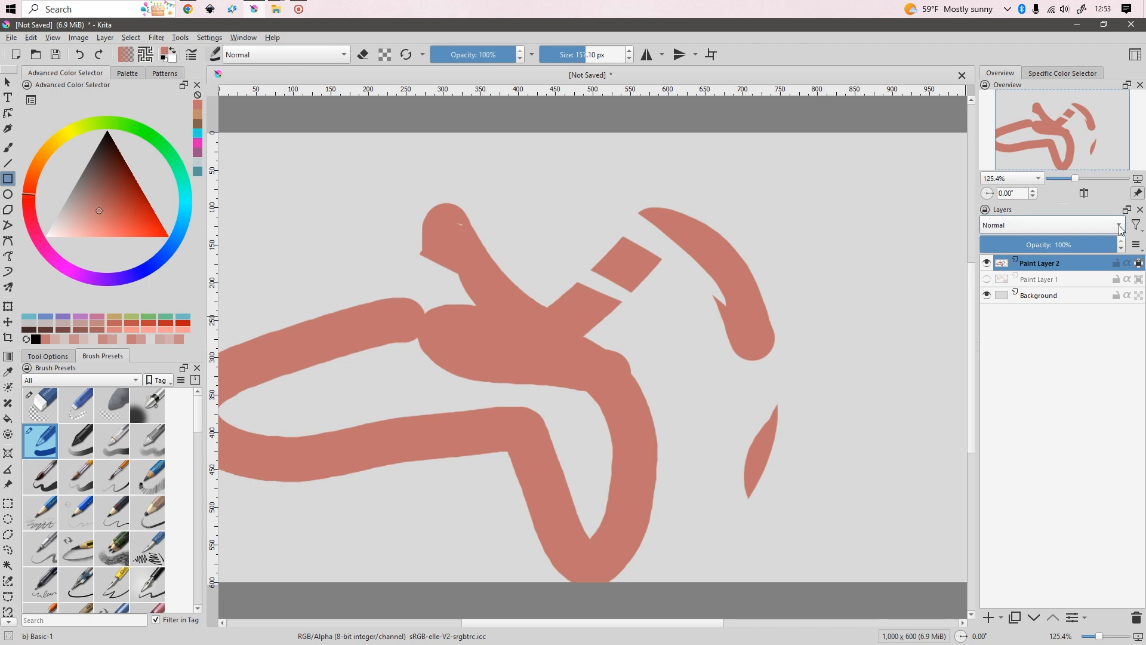
Try Increase Value as the blending mode of Paint Layer 2 and switch the layer to Decrease Value
click(997, 225)
click(1049, 418)
click(1039, 295)
click(1039, 279)
click(1042, 263)
click(1051, 226)
click(1029, 418)
click(1028, 230)
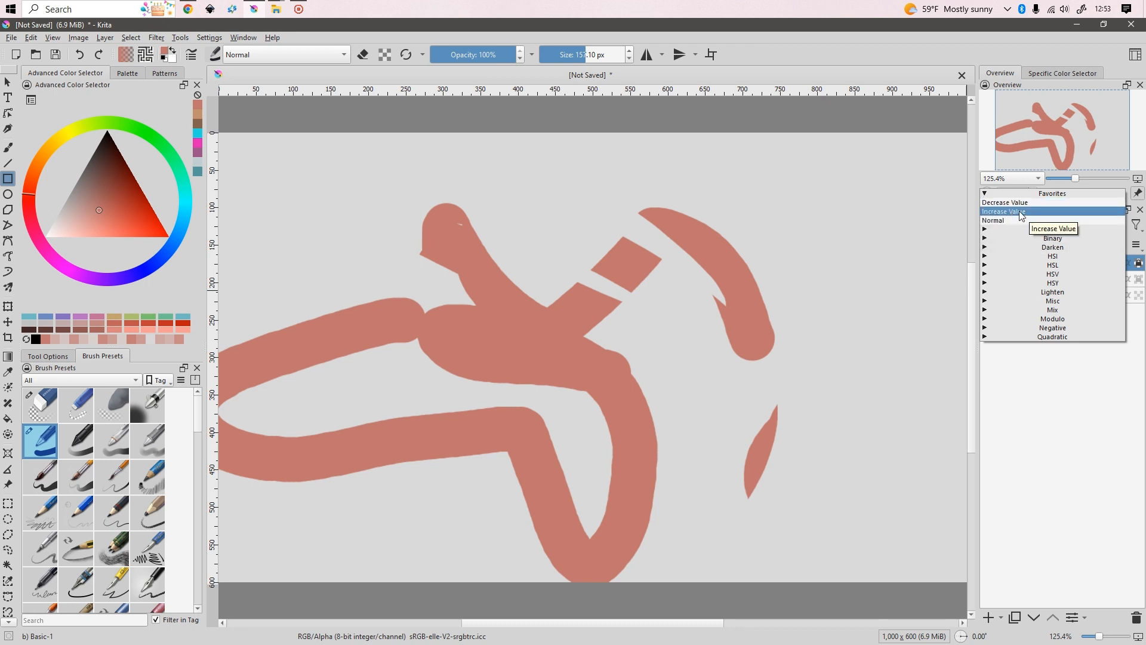
click(1021, 213)
click(1052, 226)
click(1050, 235)
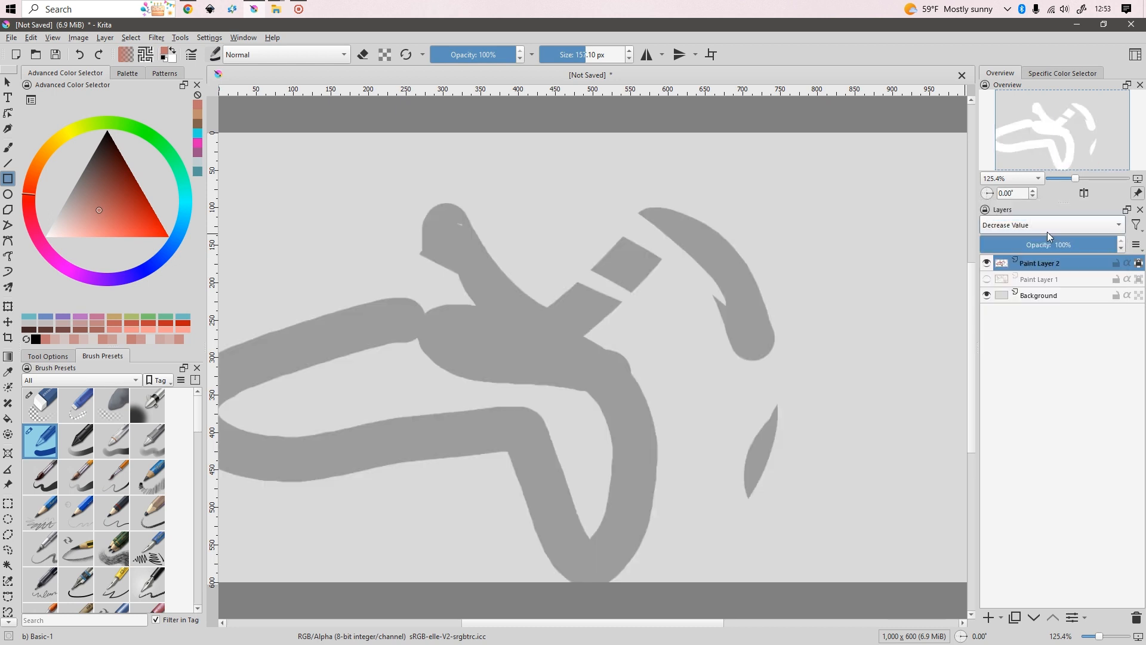
Set the blending mode of Paint Layer 2 to Normal
click(1050, 227)
click(1015, 231)
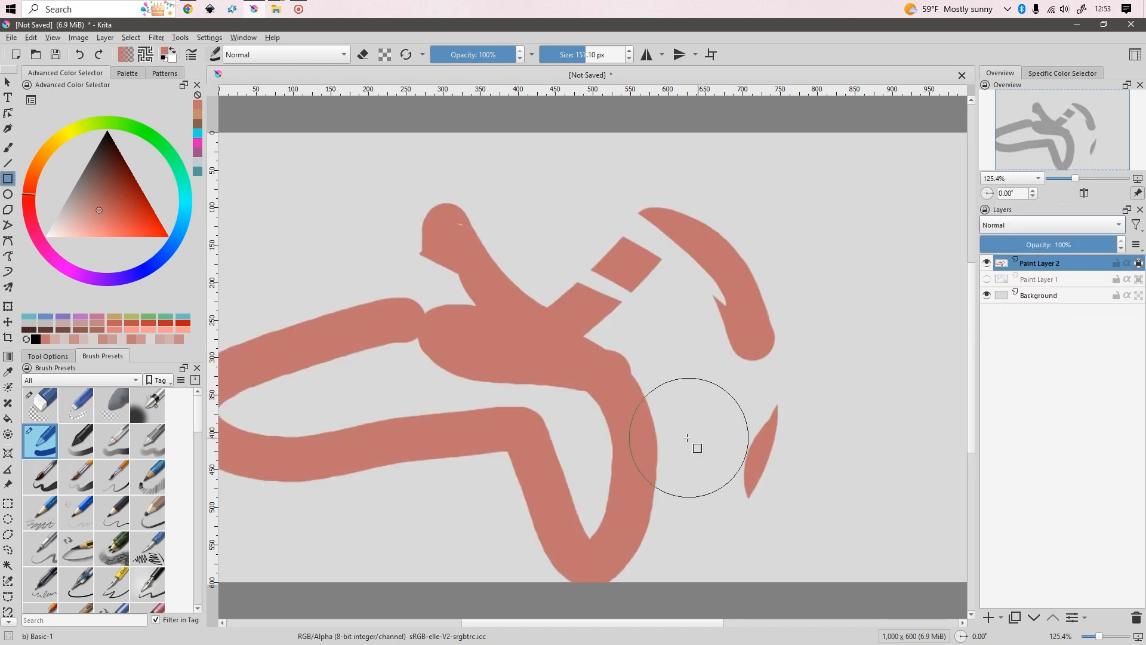
key(1)
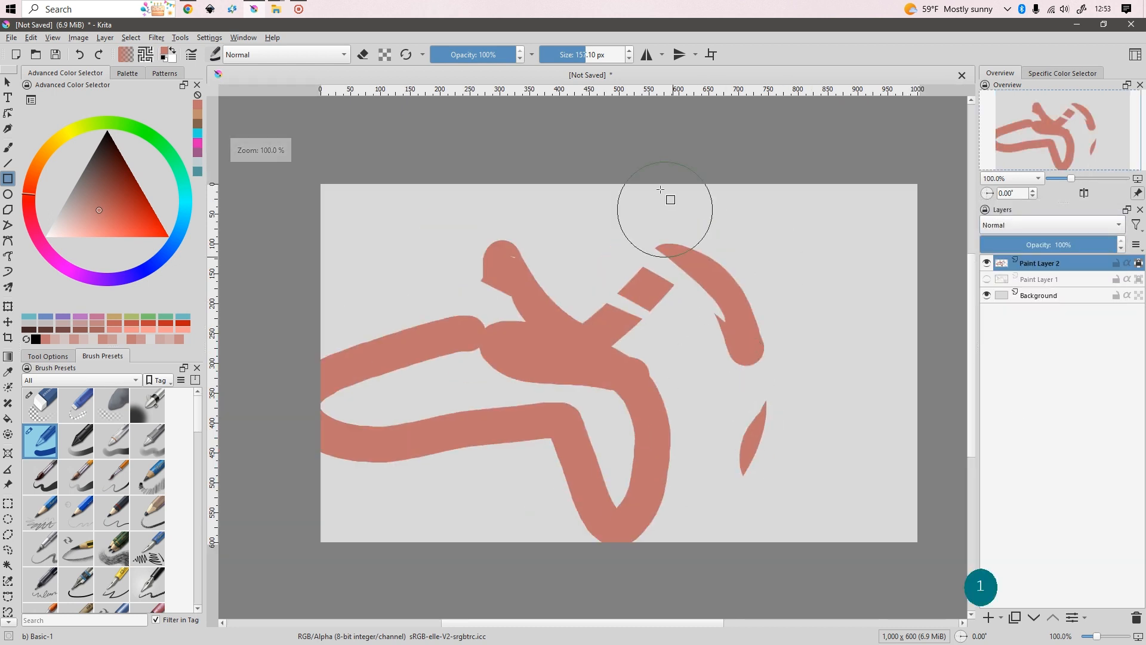
key(2)
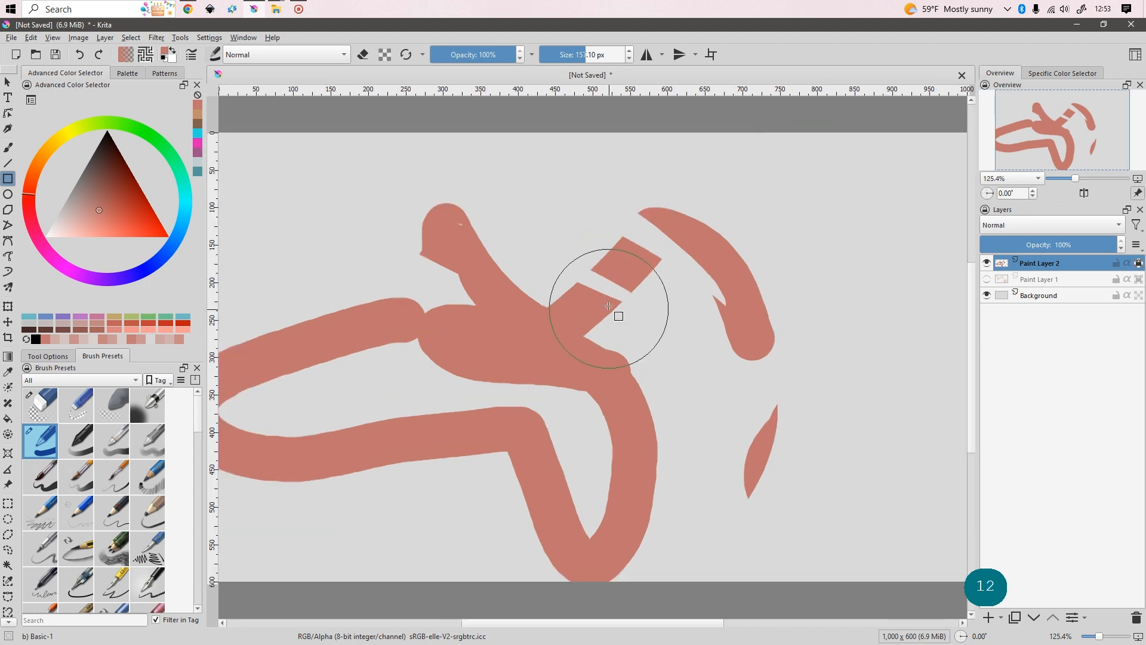
Examine the blending mode choices for Paint Layer 2 and the Background layer, and reselect Paint Layer 2
click(1016, 226)
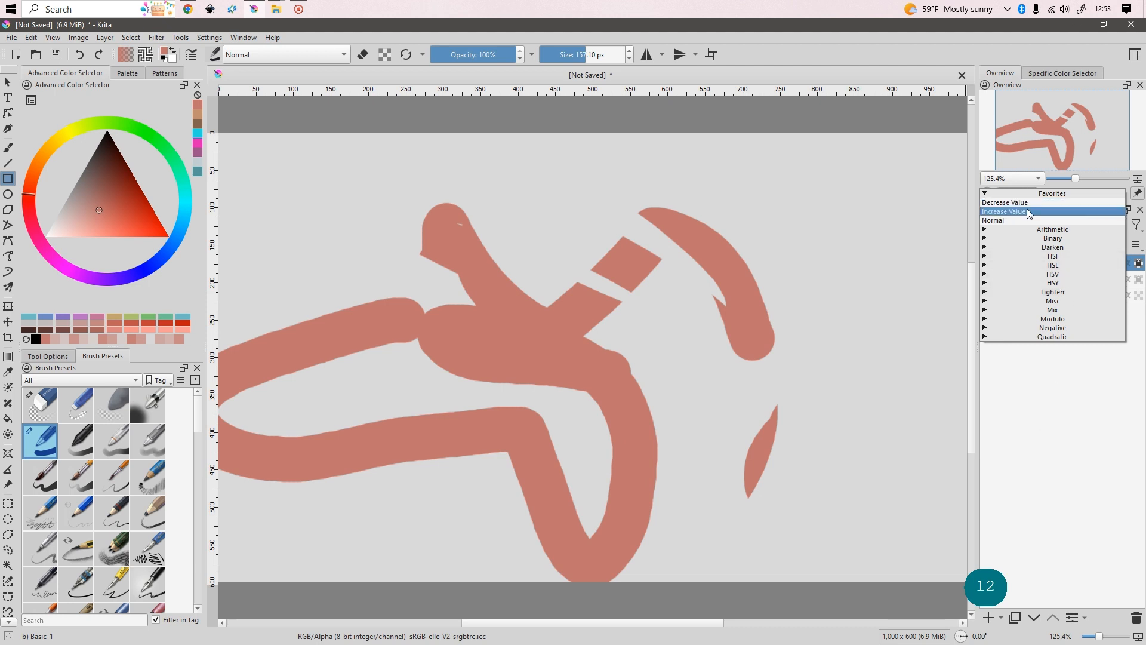
click(1035, 471)
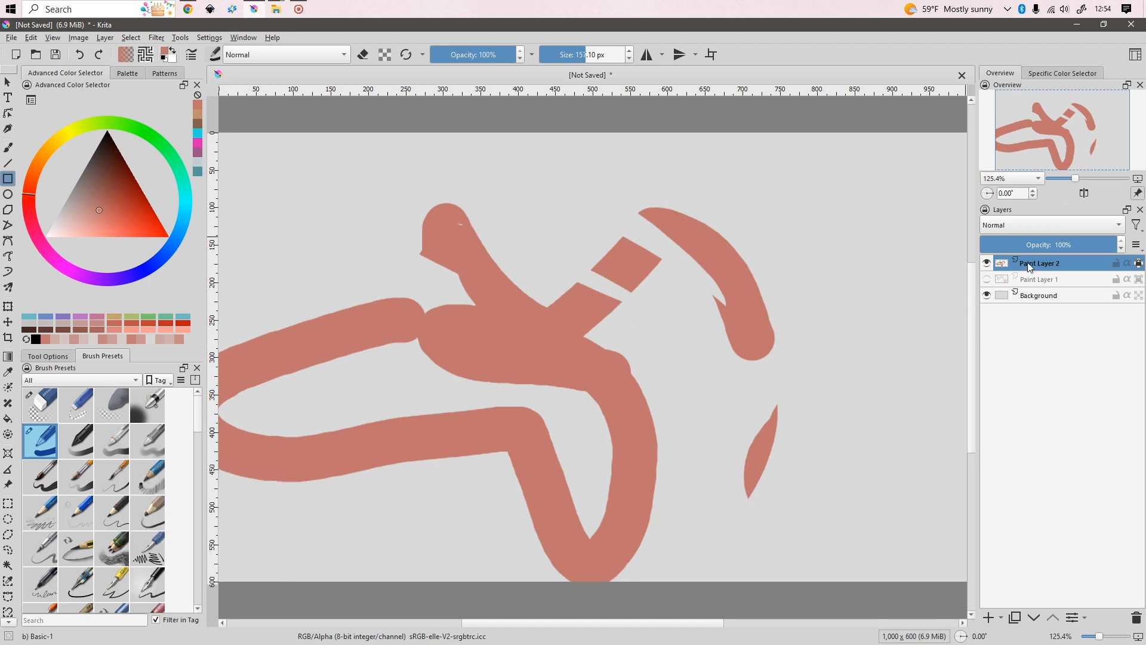
click(1030, 295)
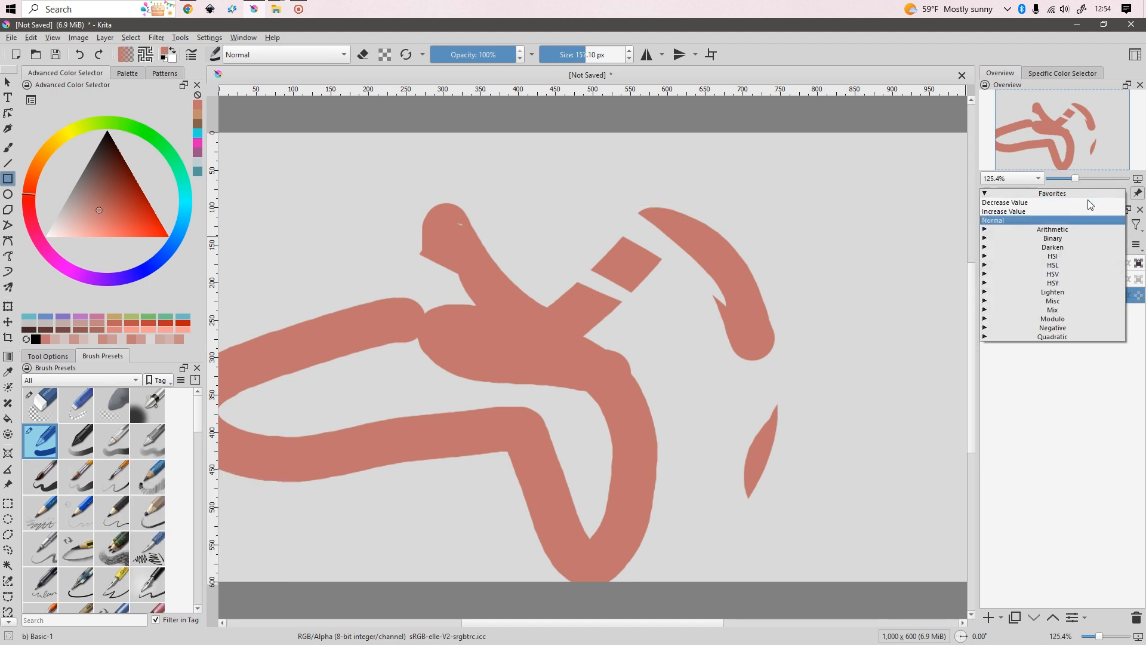
click(1069, 407)
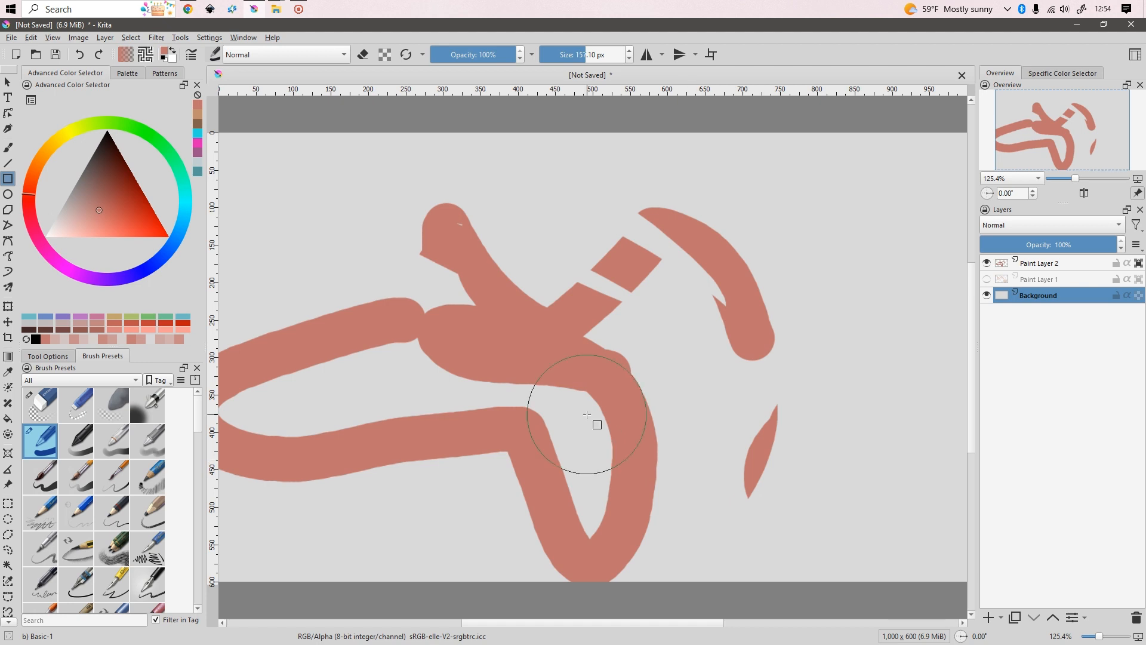
click(1051, 264)
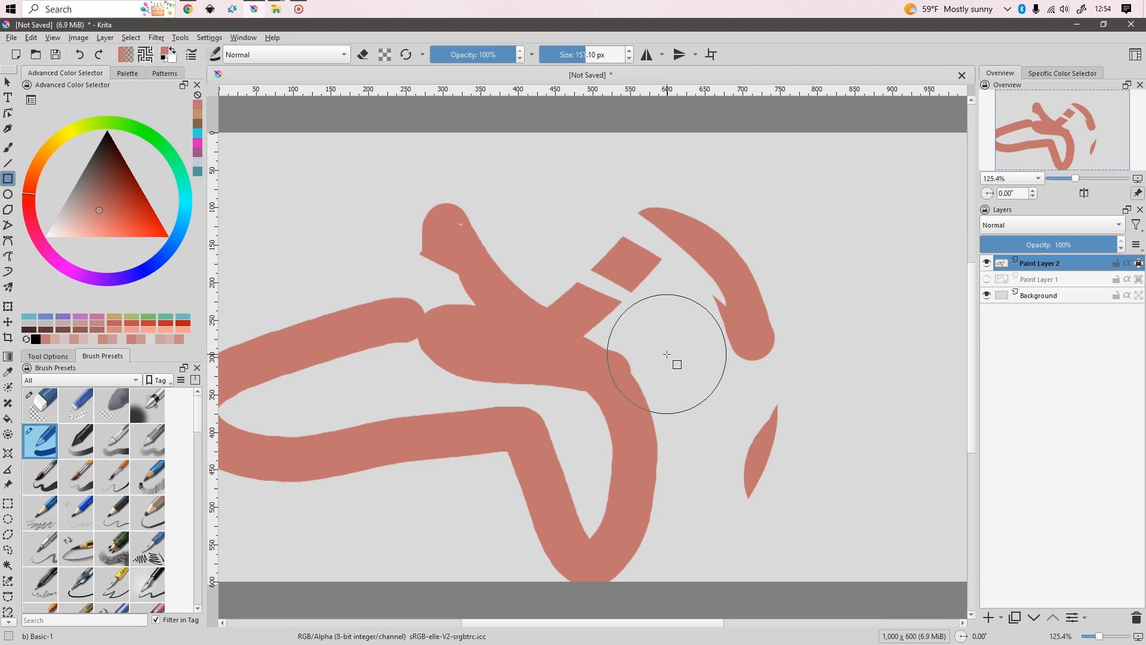
Examine the Levels filter settings for Paint Layer 2 and the other Adjust filters without applying any
key(ctrl+l)
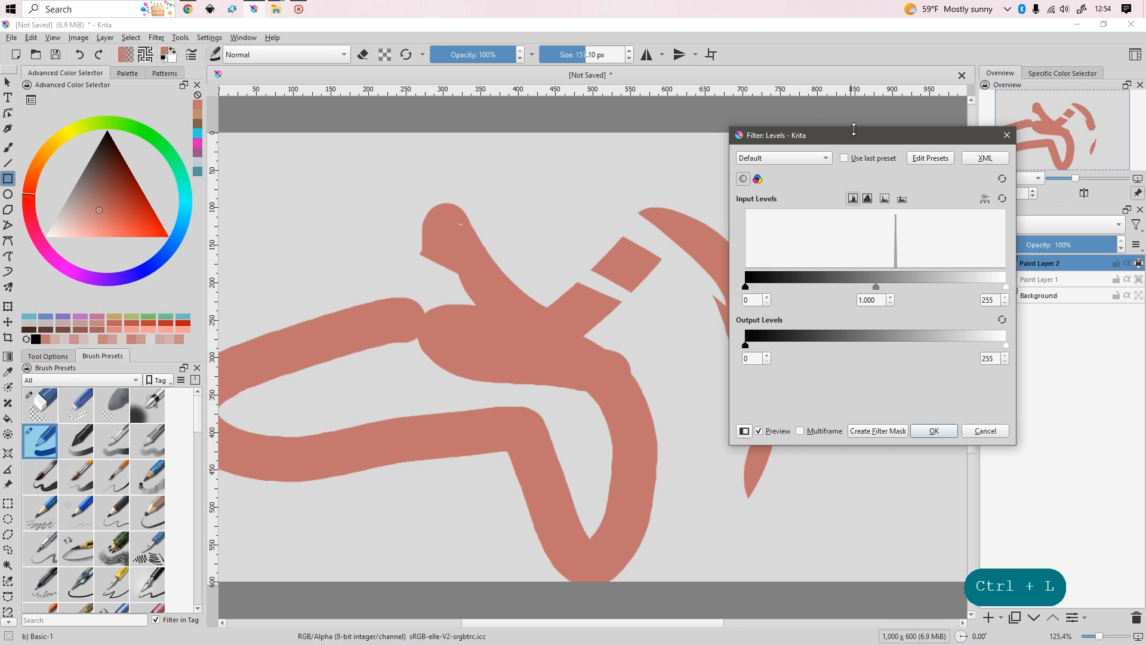
drag(853, 129, 886, 109)
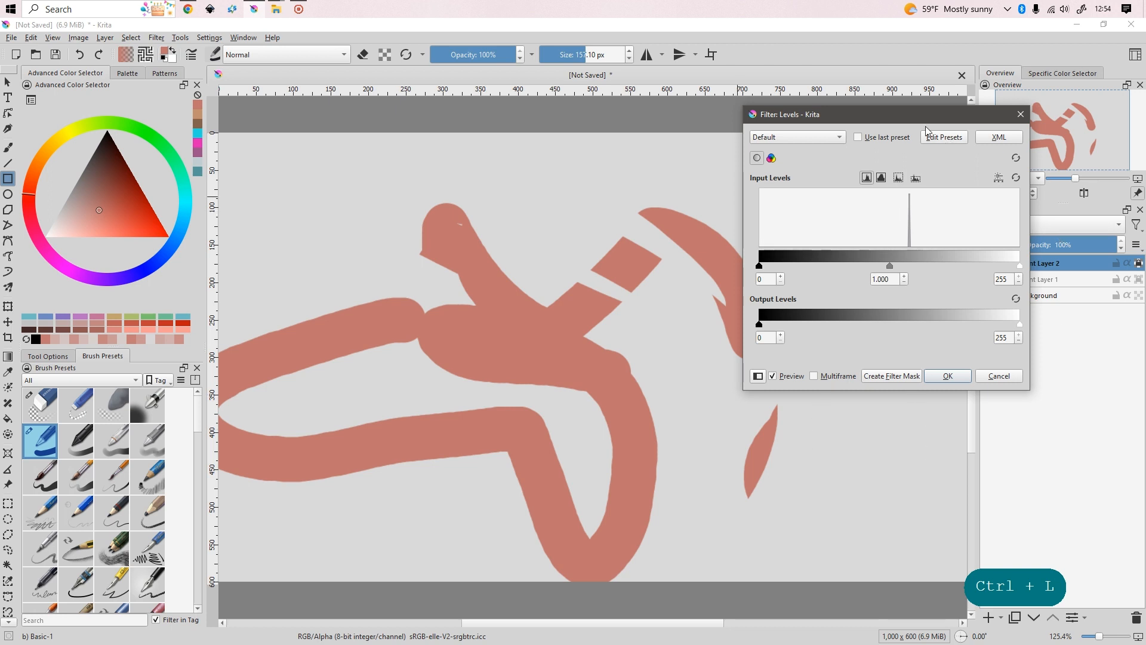
drag(912, 121, 860, 120)
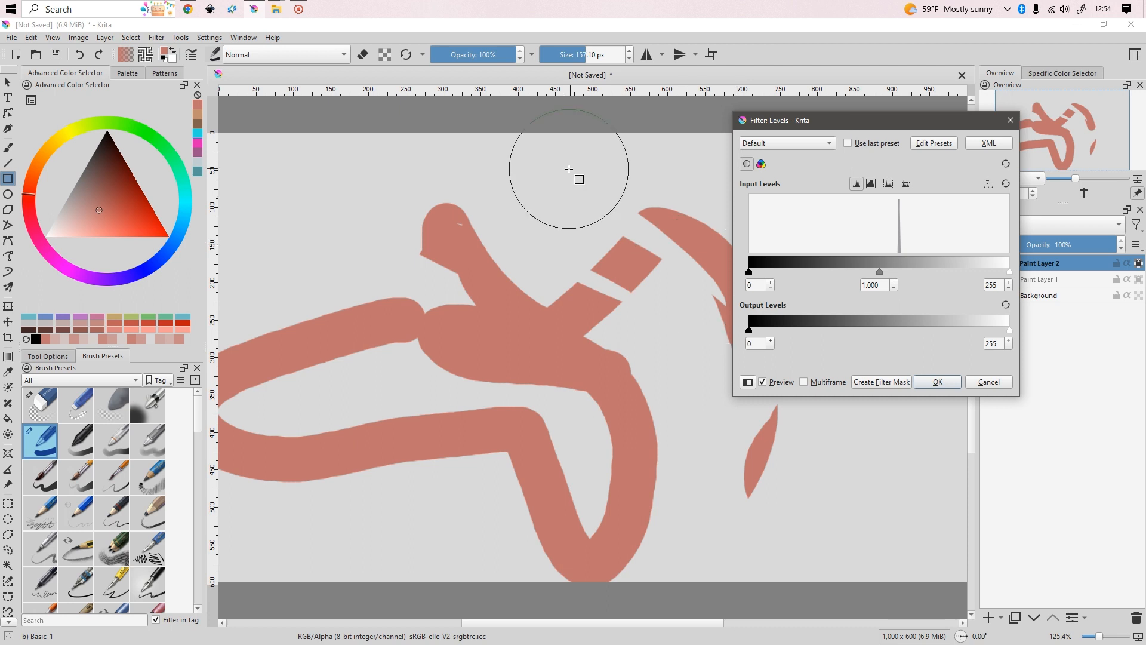
click(1010, 120)
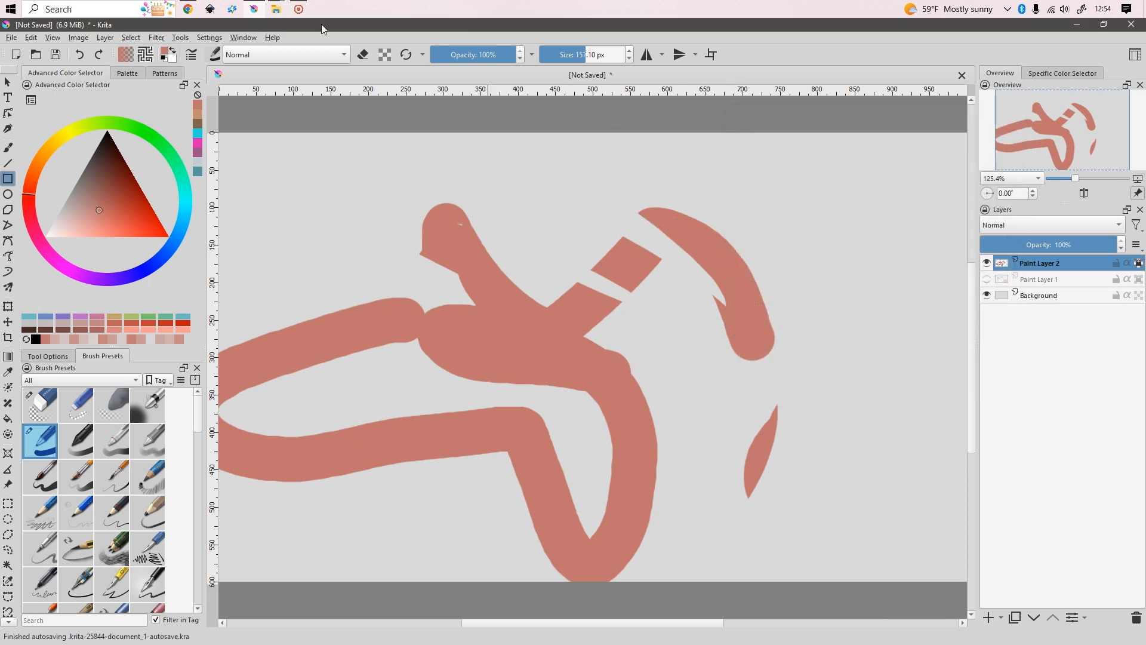
click(150, 38)
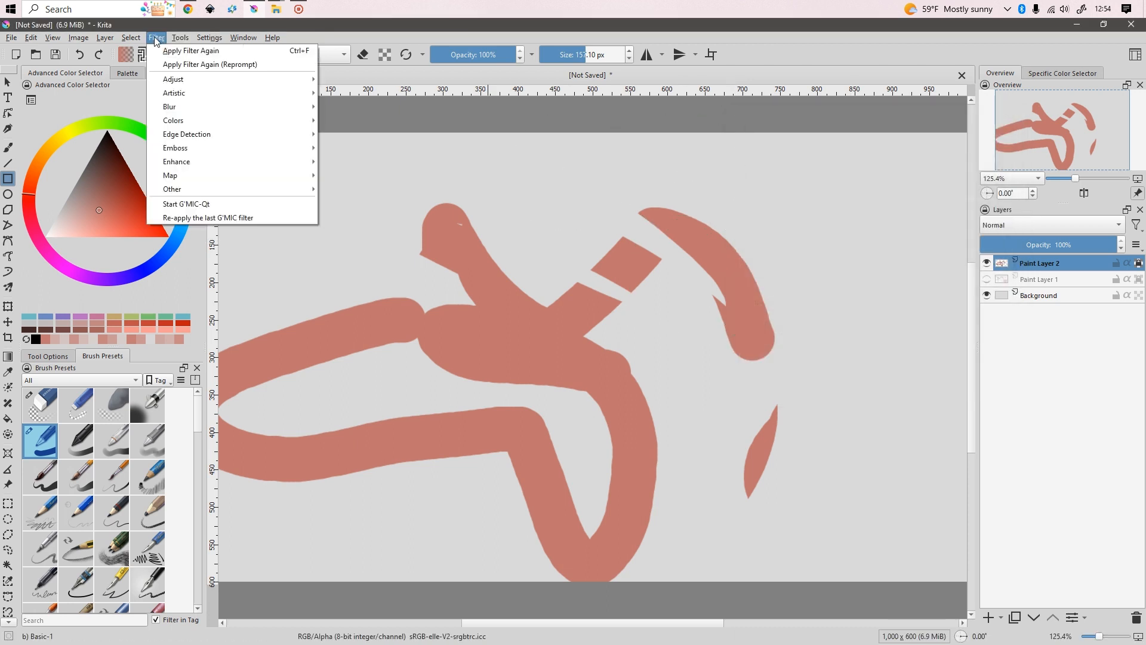
mouse_move(305, 79)
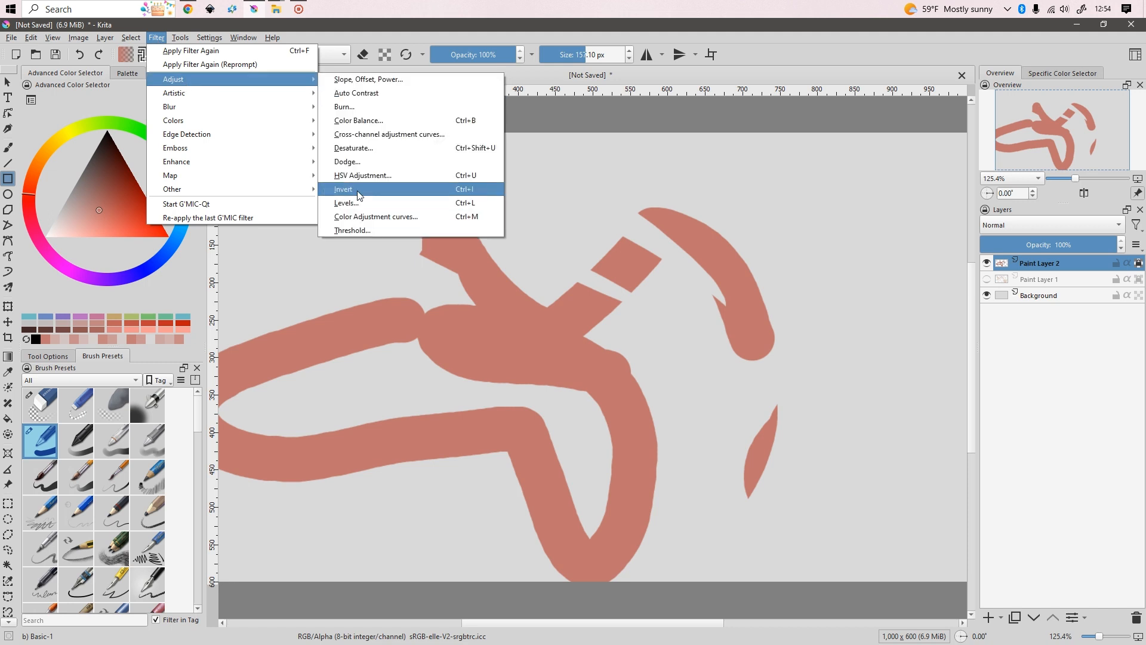
click(1021, 329)
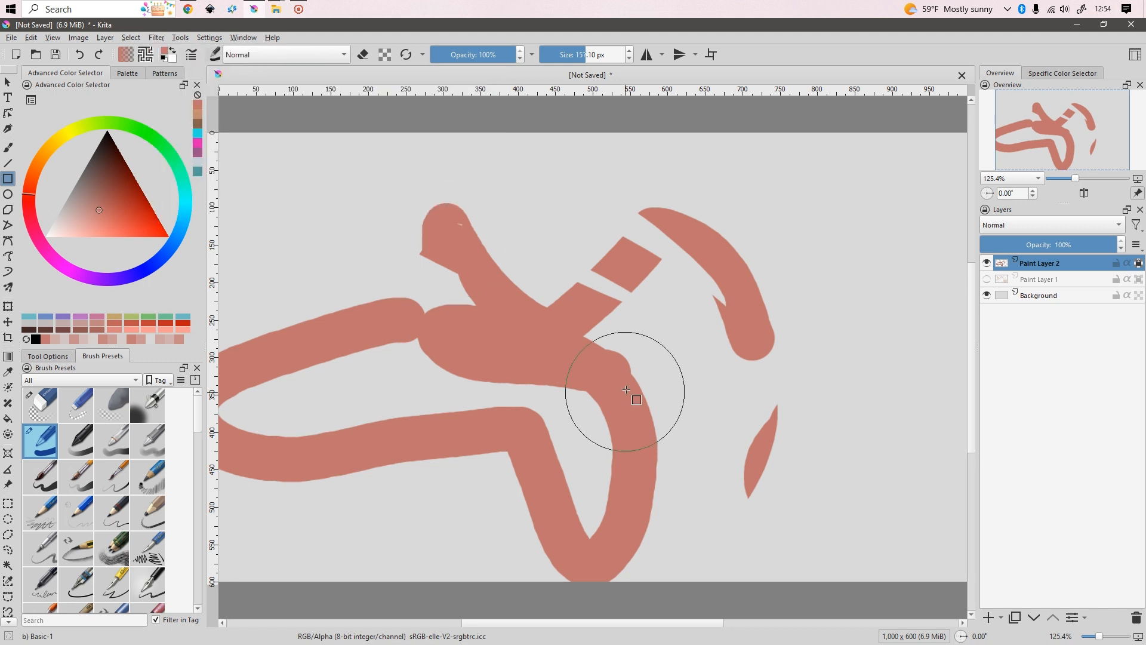
Delete Paint Layer 2 and Paint Layer 1, keeping only the Background layer
scroll(627, 389, down, 1)
key(2)
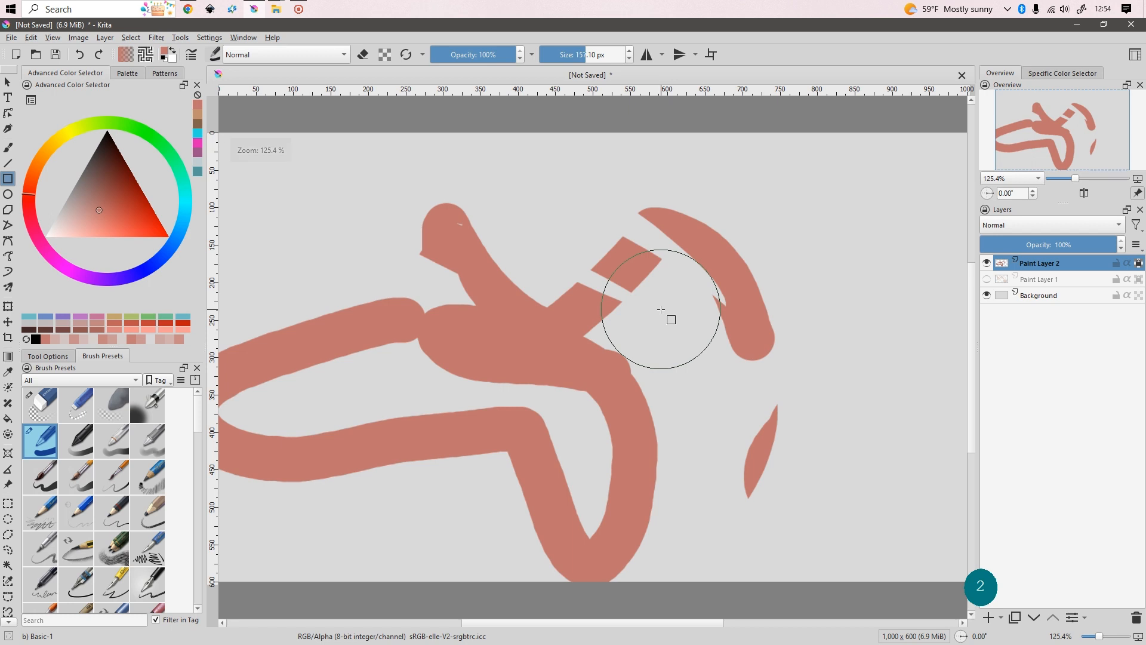
click(1136, 620)
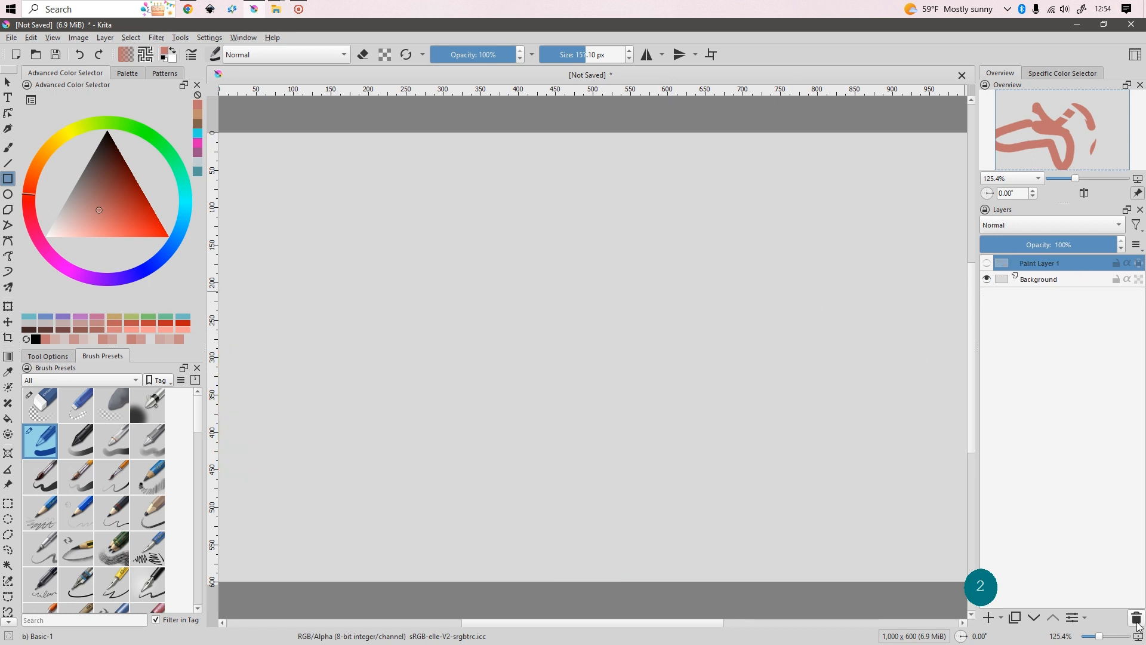
click(1137, 619)
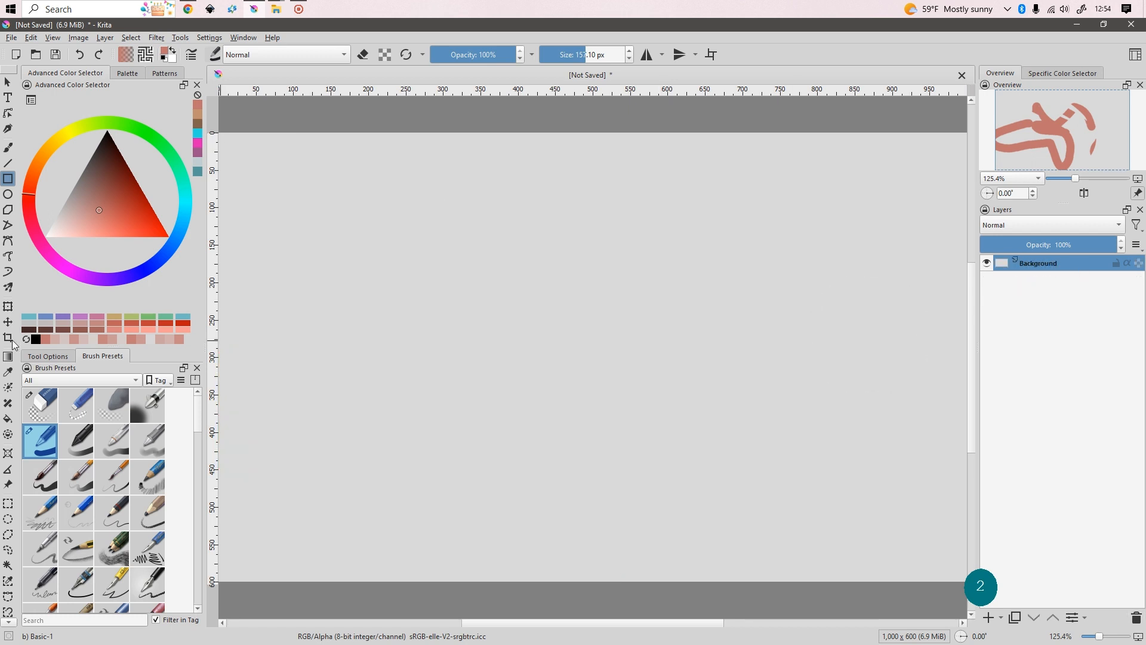
Try placing a text object on the canvas with the Text tool, and undo it
click(8, 98)
click(286, 201)
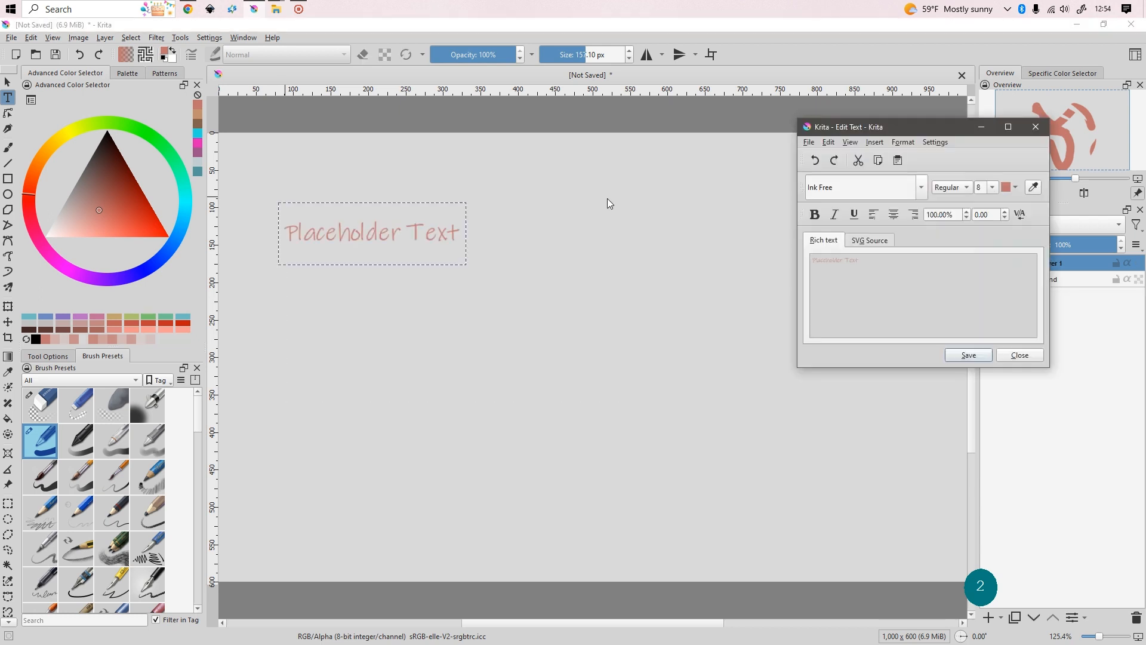
click(1035, 126)
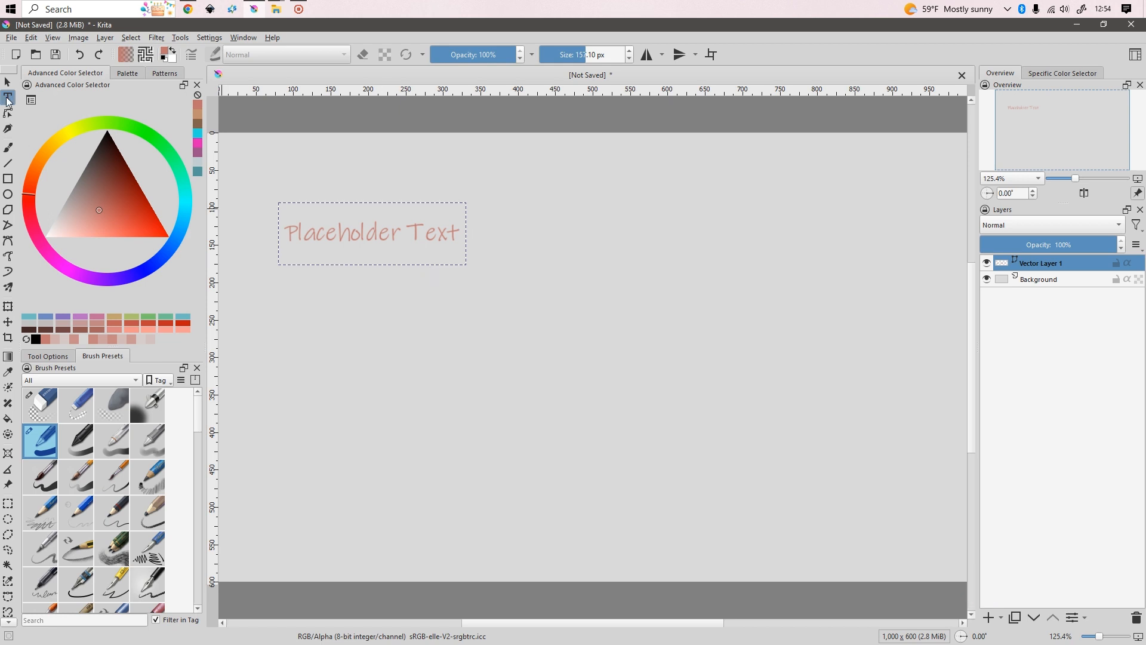
key(ctrl+z)
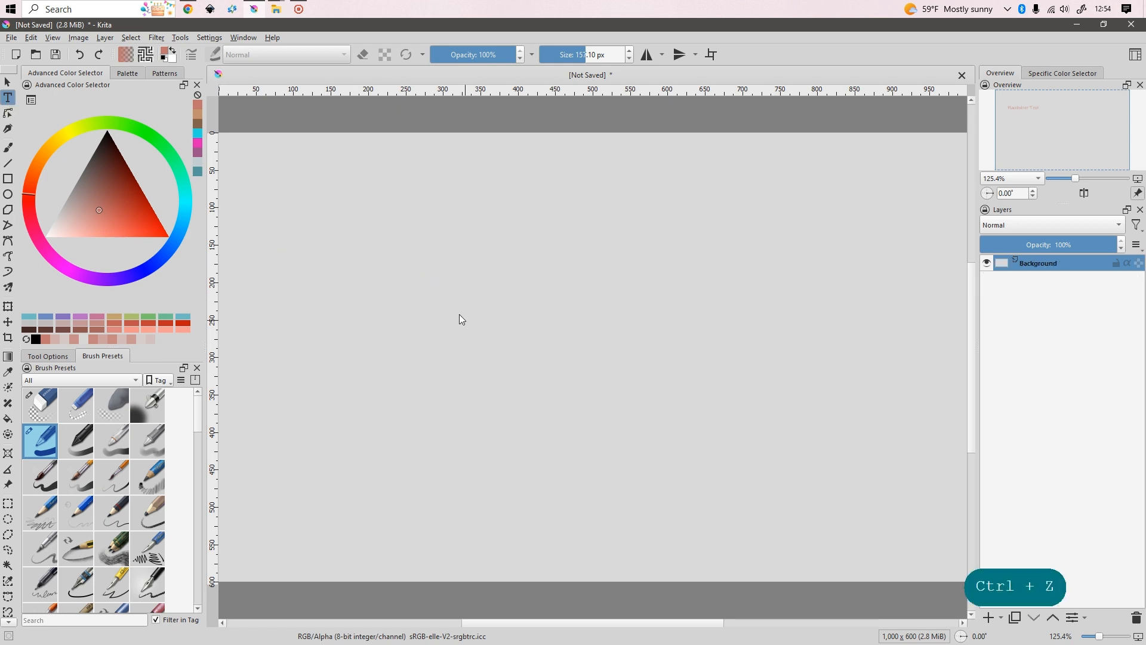
Place a new text object near the canvas's upper-left corner, replace the placeholder with "testing" and save the text
drag(290, 182, 351, 219)
drag(828, 363, 829, 363)
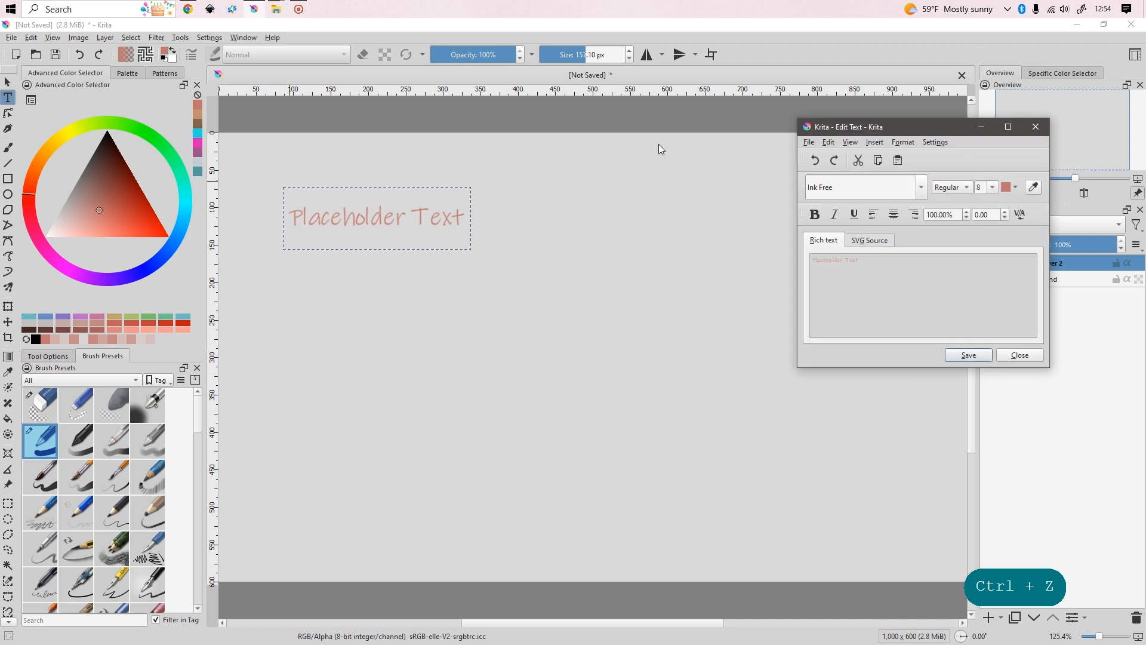
key(ctrl+a)
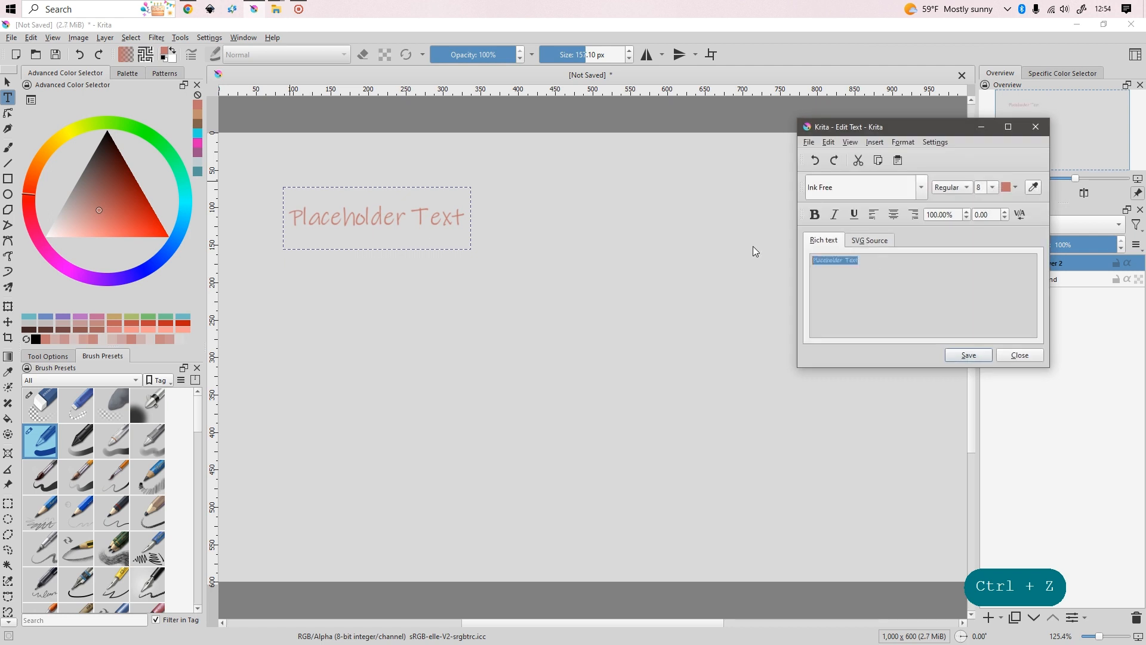
text(as)
key(BackSpace)
key(BackSpace)
key(BackSpace)
text(test)
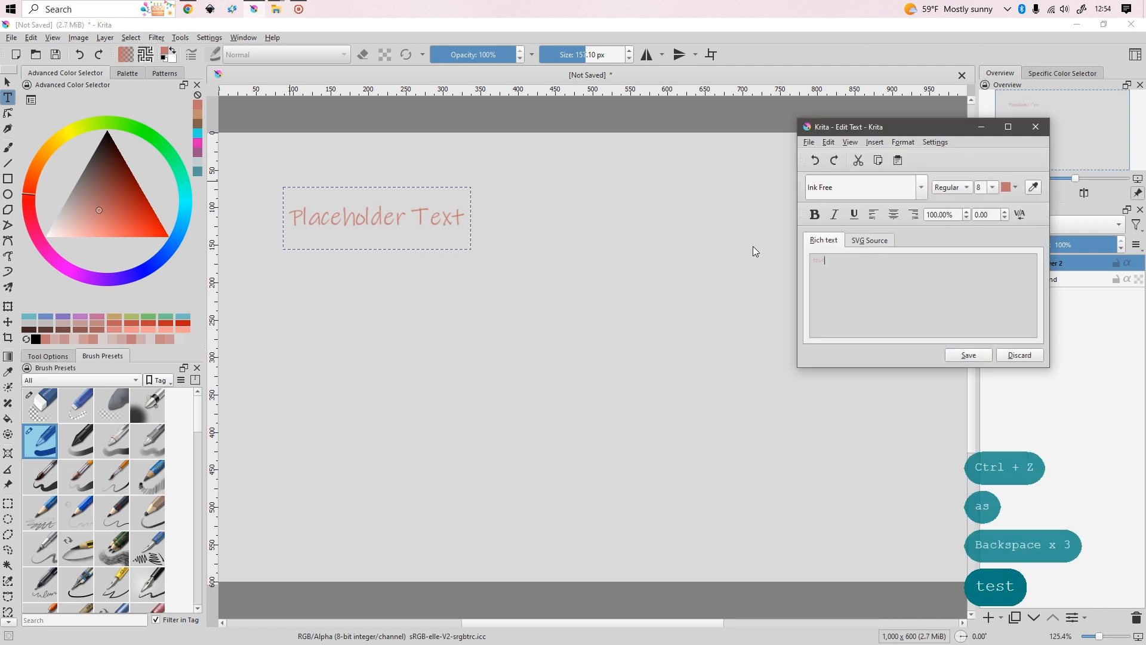
text(ing)
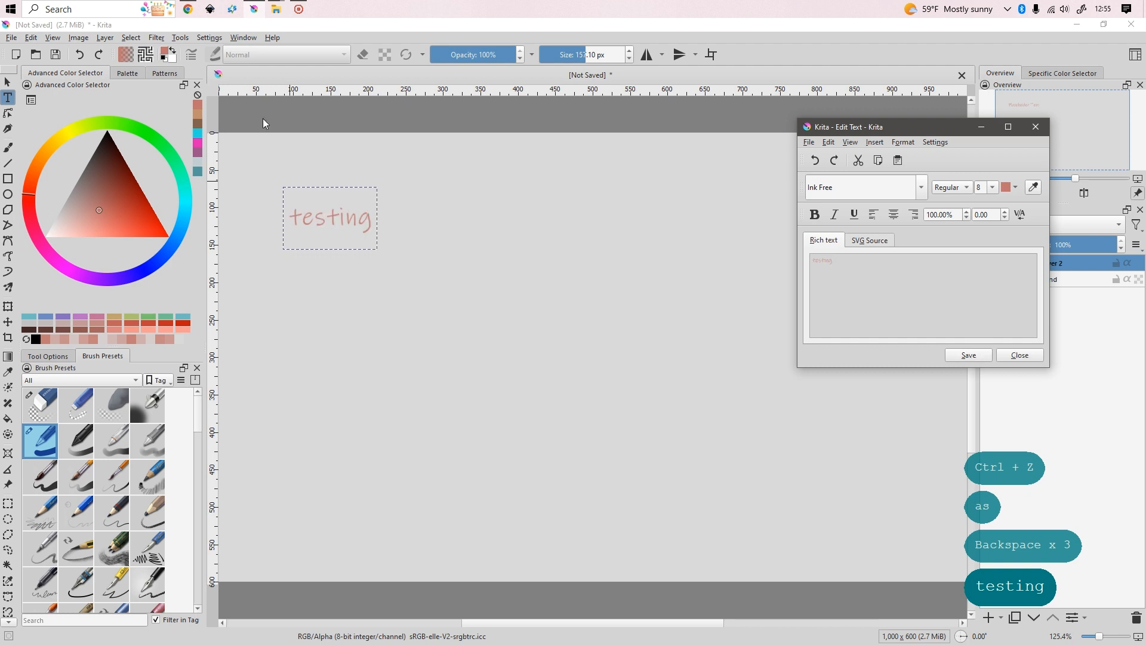
Try a bright orange-red for the text "testing" by sampling it from the color selector triangle
click(1015, 187)
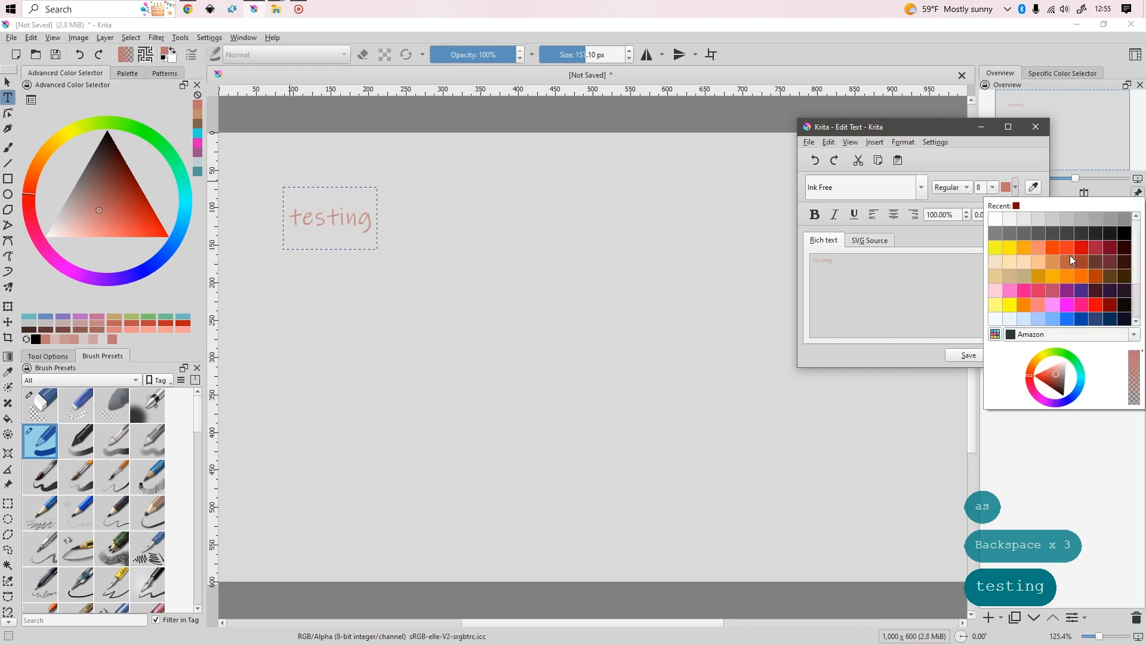
click(932, 312)
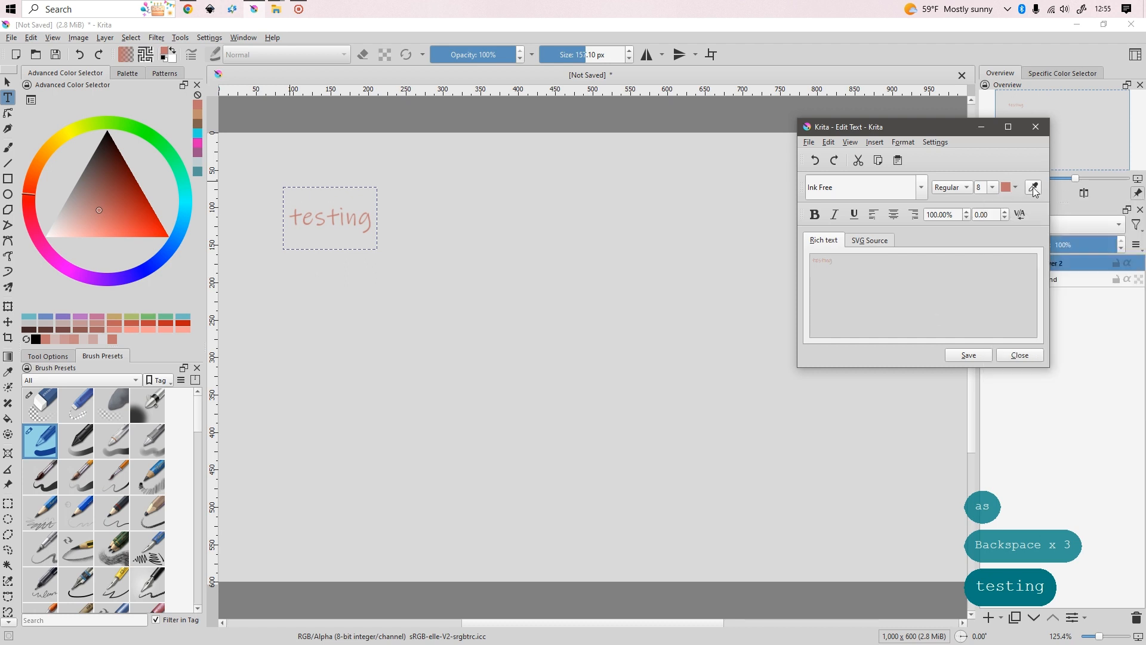
click(1034, 189)
click(141, 231)
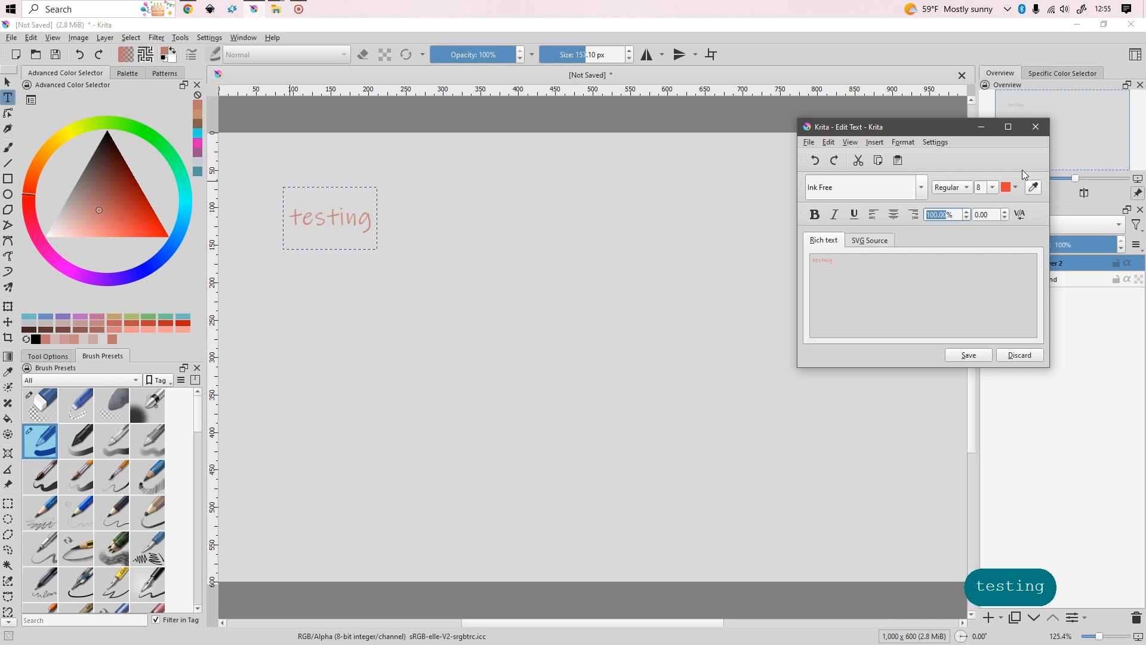
click(1033, 188)
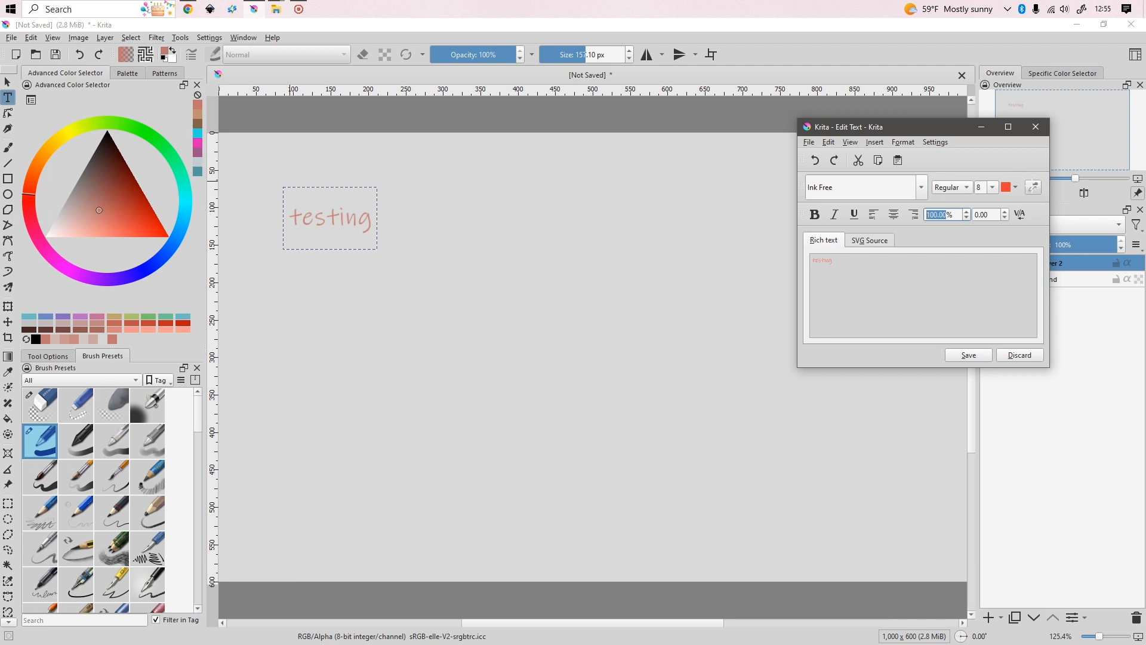
Set the color of the text "testing" to black from the palette and save the text
click(1015, 188)
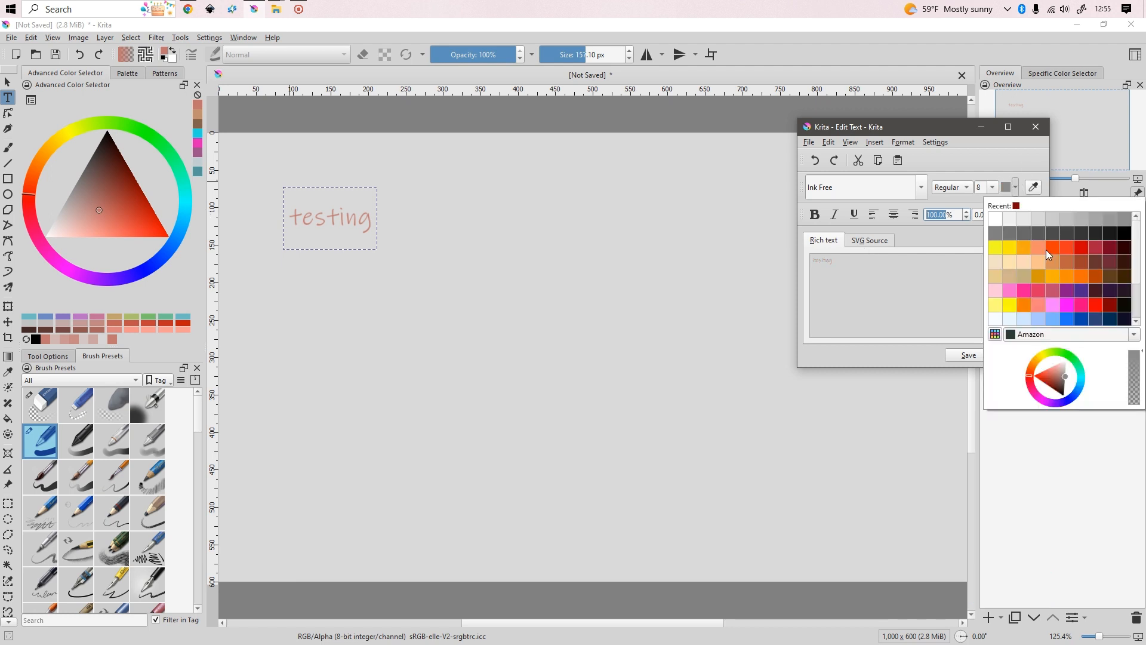
click(1126, 234)
click(970, 355)
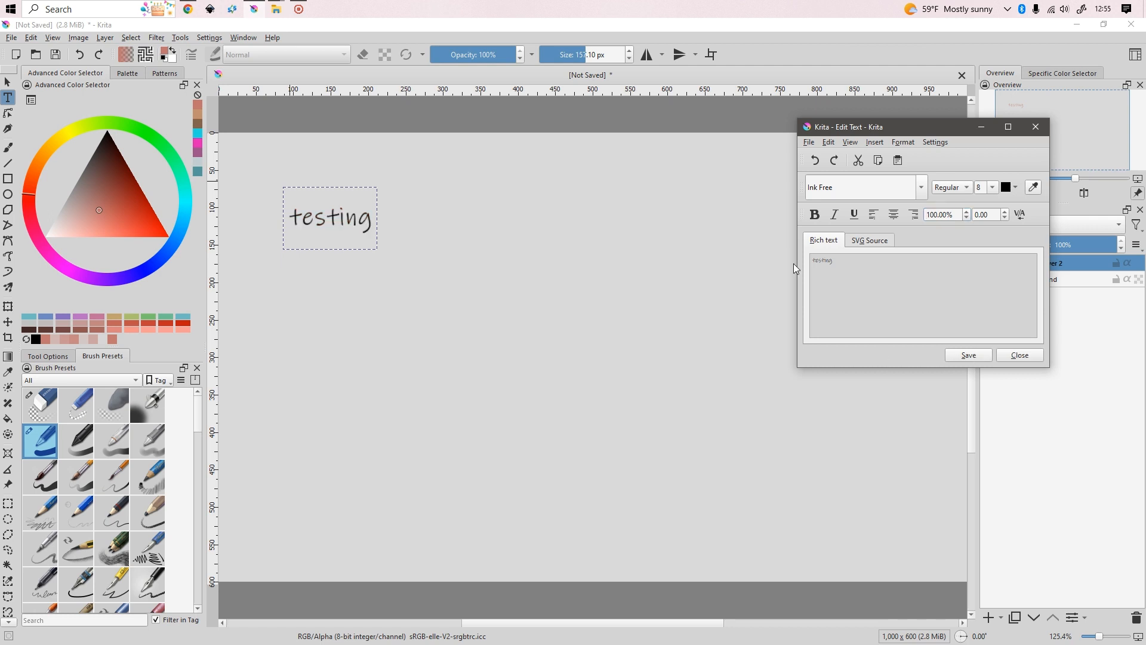
Format the text "testing" with size 16, bold and italic, and save the changes
click(994, 187)
click(982, 271)
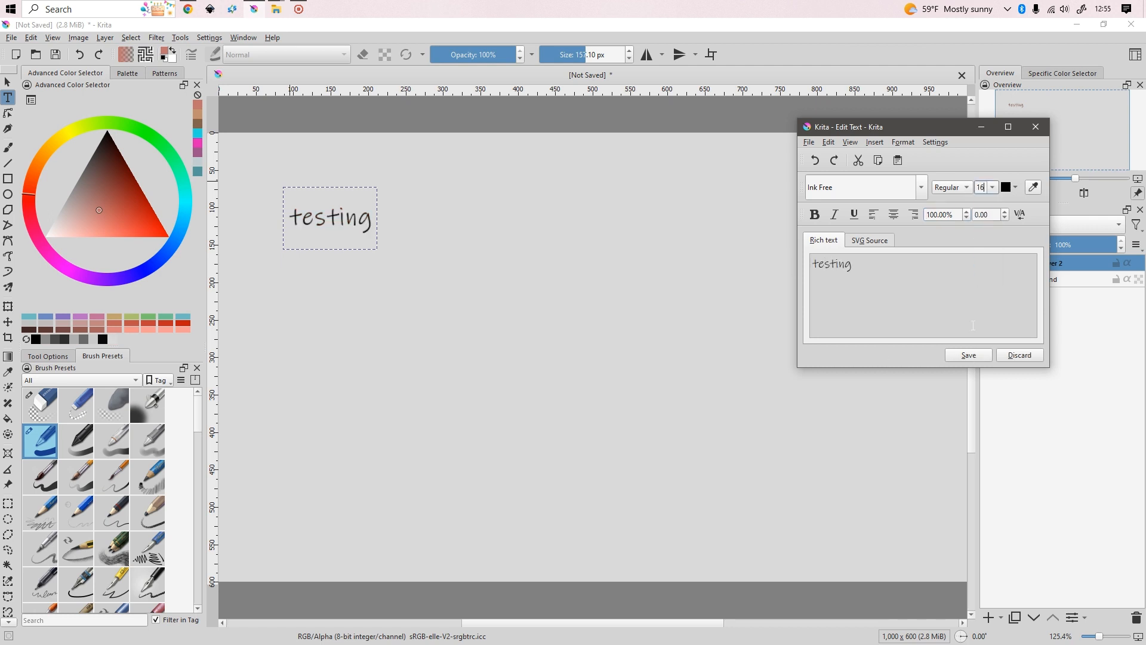
click(814, 213)
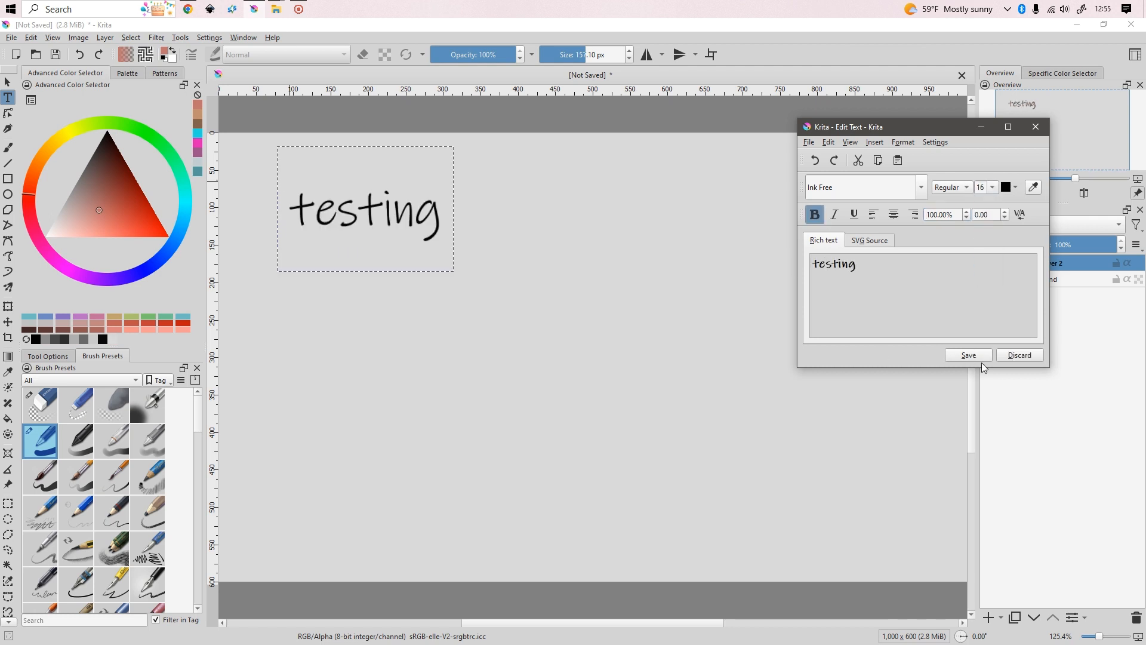
click(968, 355)
click(834, 213)
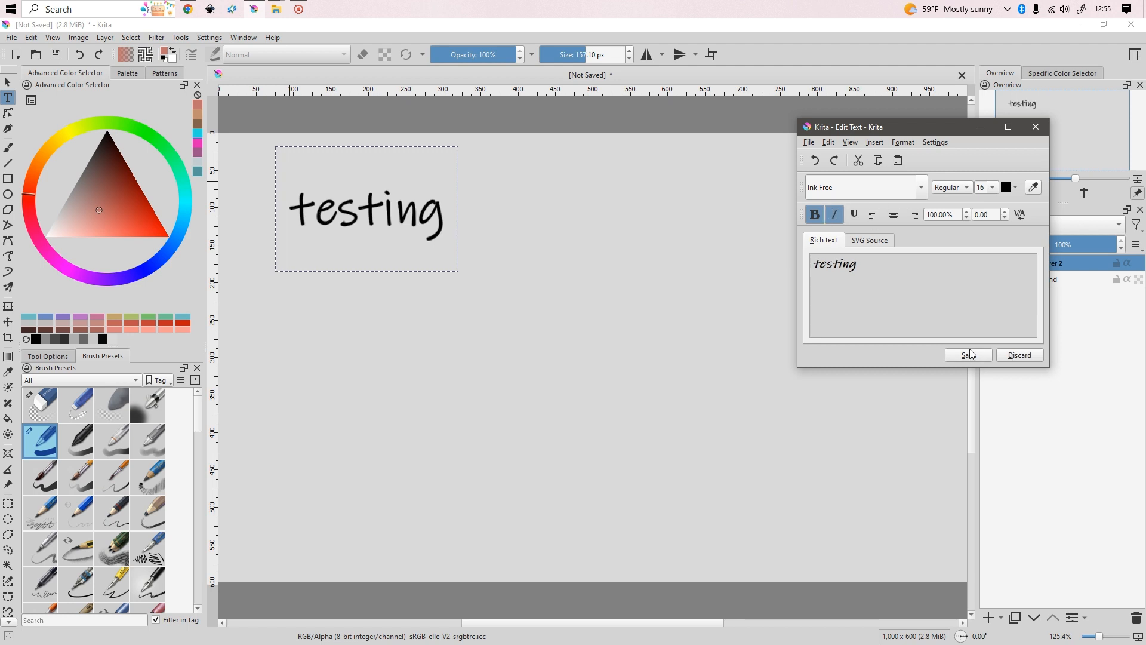
click(969, 355)
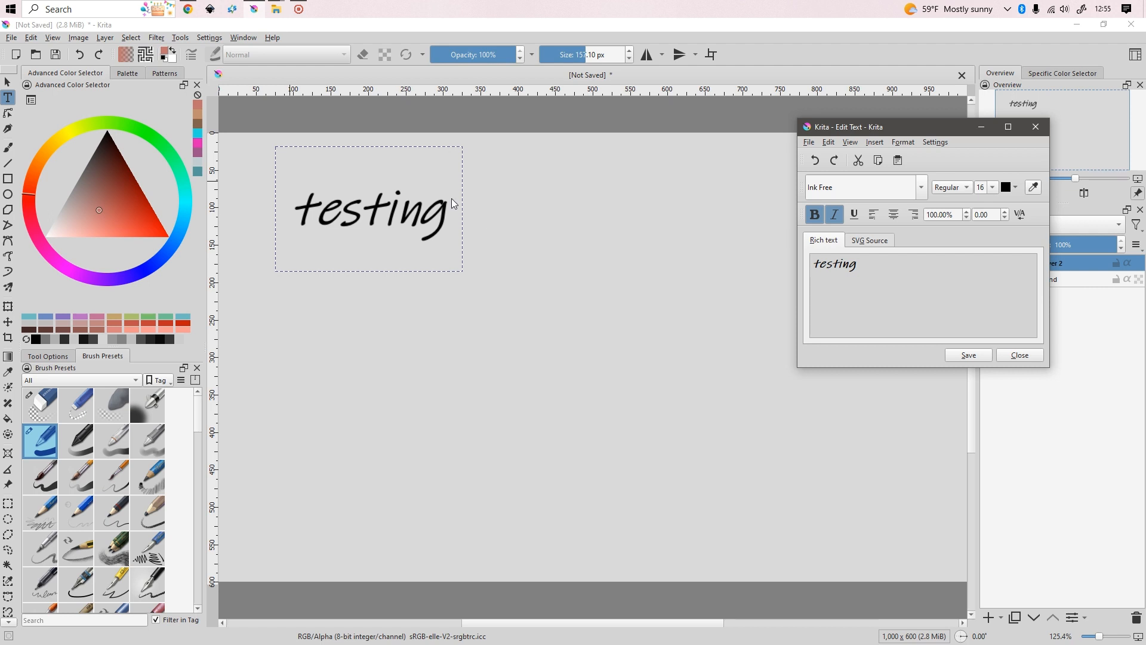
Restore the text "testing" to the regular Ink Free style without bold or italic
drag(885, 270, 779, 278)
click(922, 187)
click(924, 186)
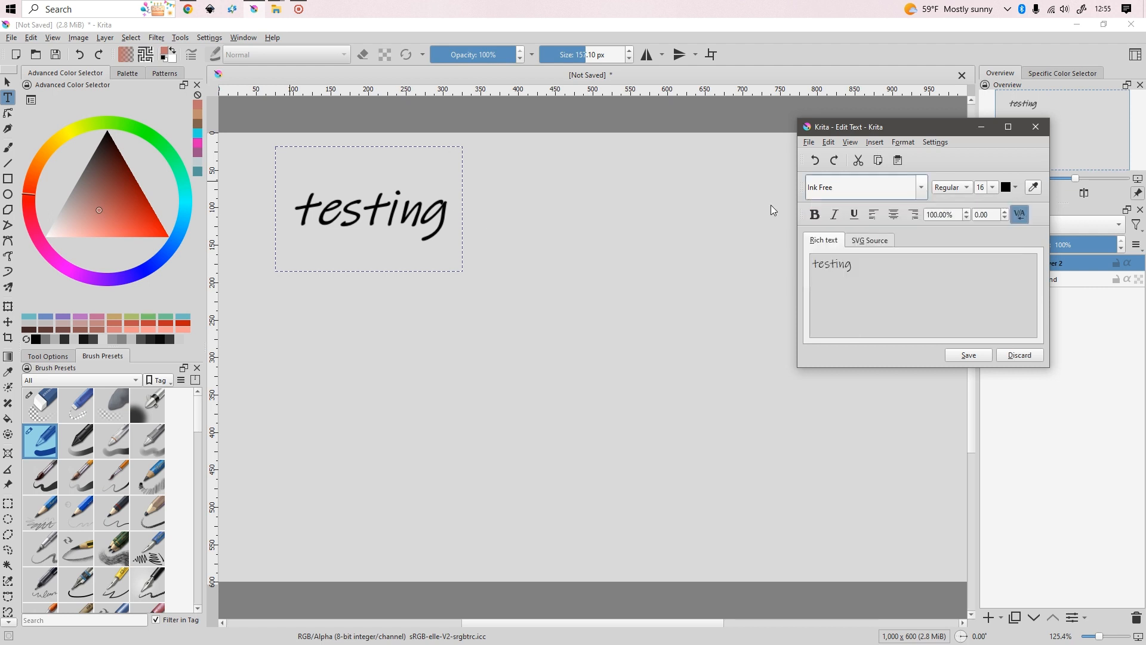
click(957, 192)
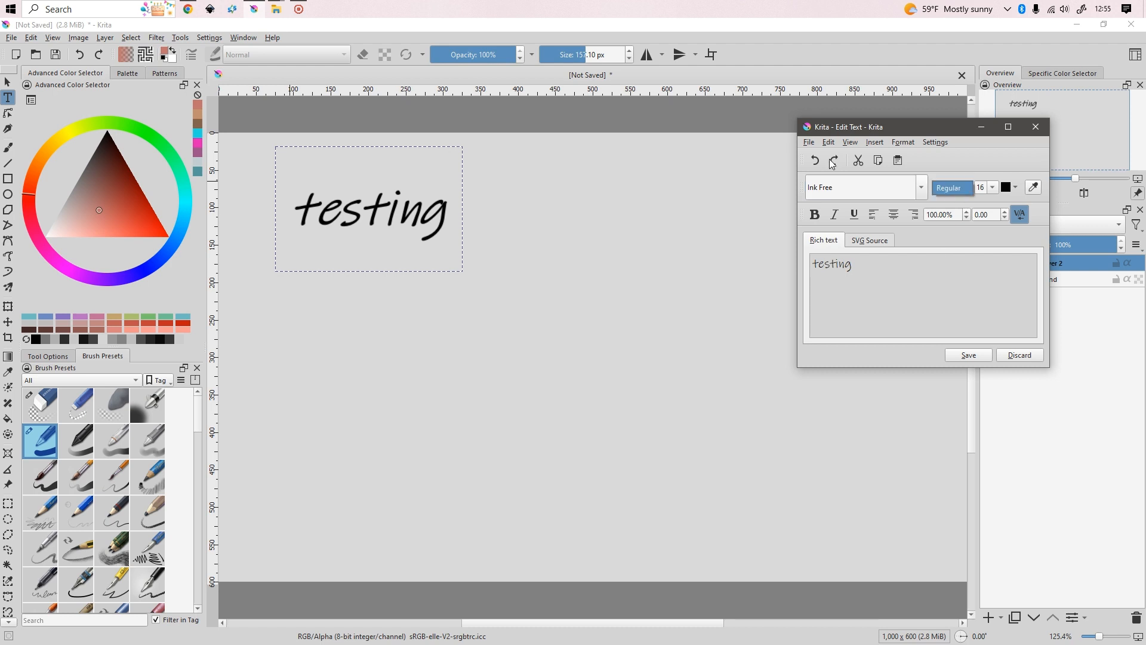
Add the lines "dfgasjdfkj" and "asdfg" below "testing", center-align the text and save it
click(900, 269)
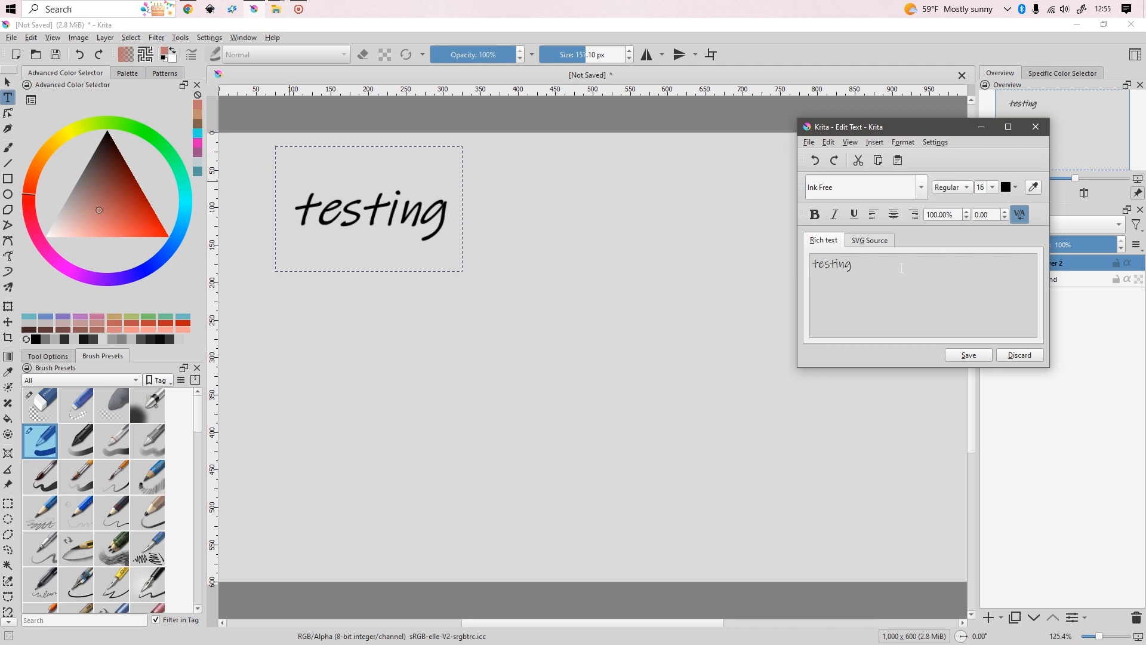
key(Return)
text(dfgasjdfkj)
key(Return)
text(asdfg)
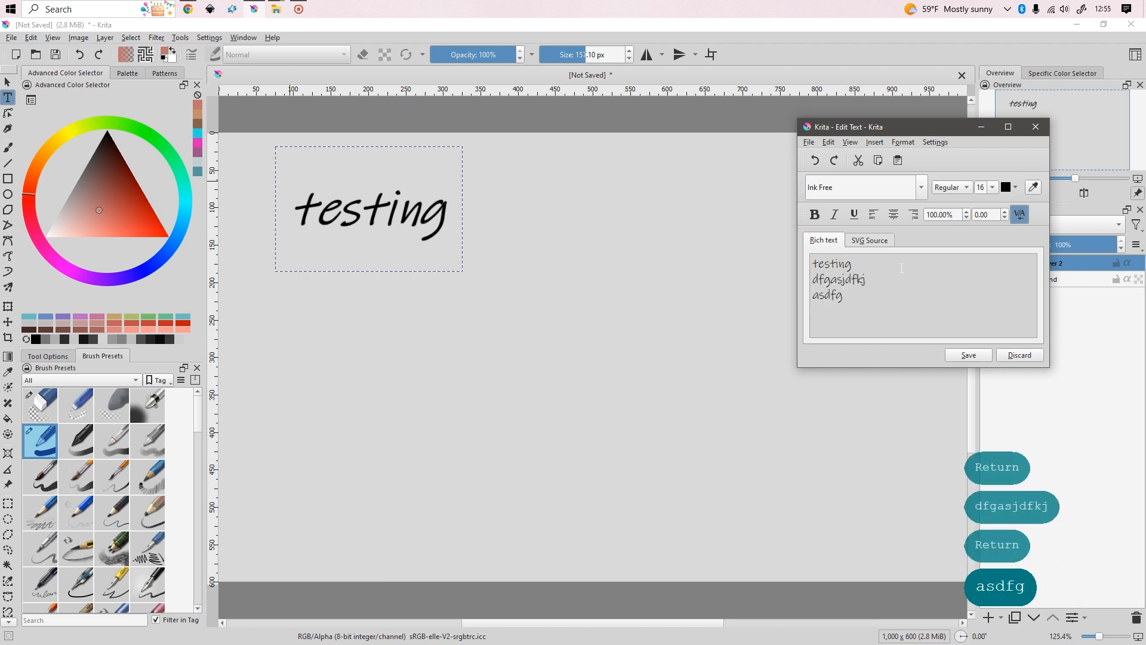
click(966, 356)
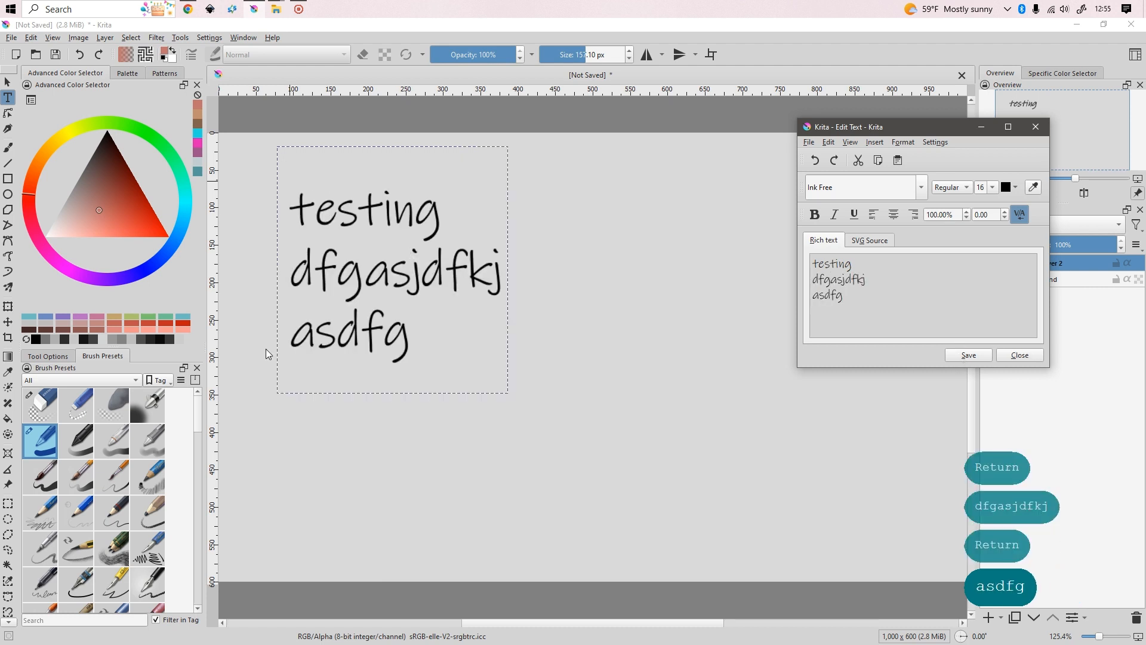
click(894, 214)
click(968, 355)
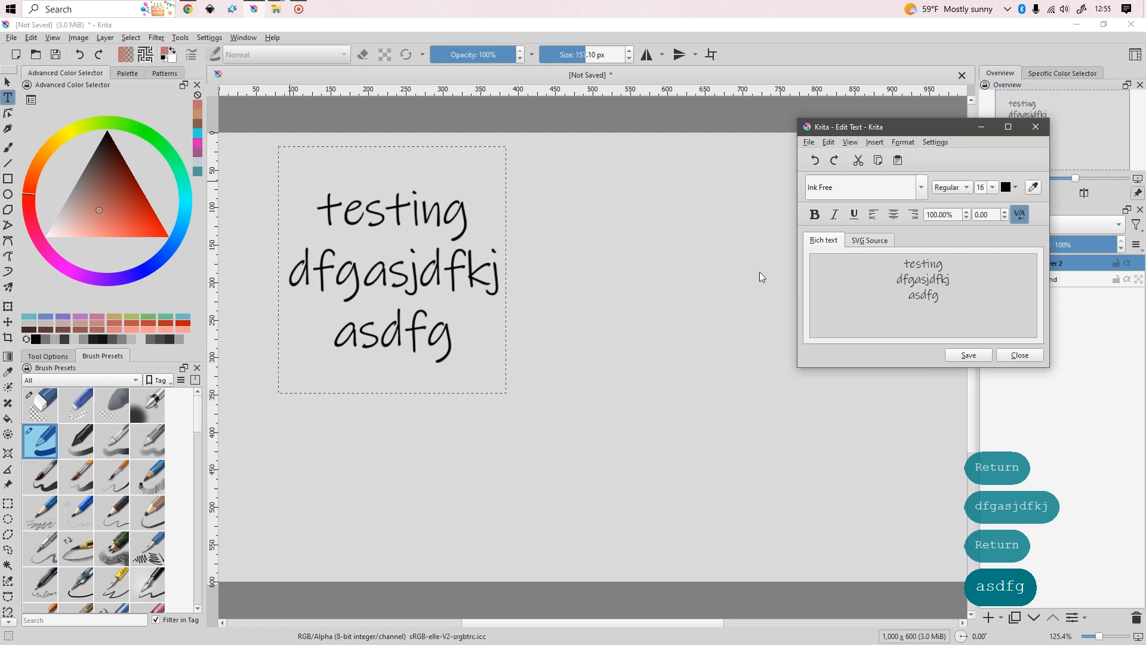
Replace the whole text with "test", remove its italic and bold formatting, and save the changes
drag(977, 300, 597, 233)
key(BackSpace)
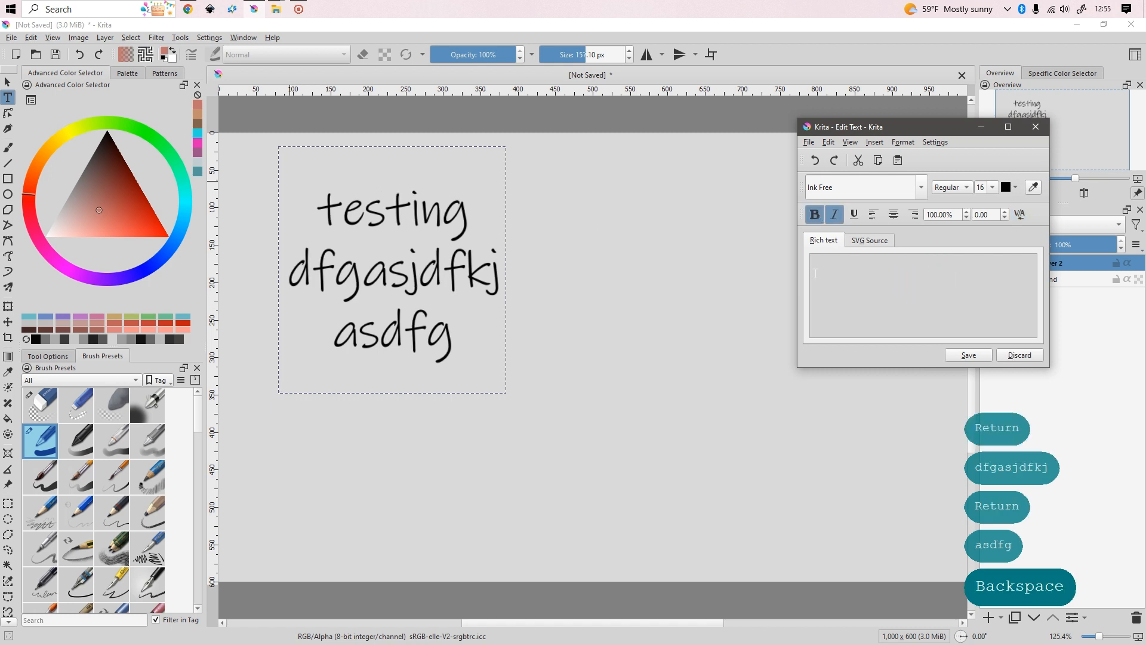
text(y)
key(BackSpace)
text(test)
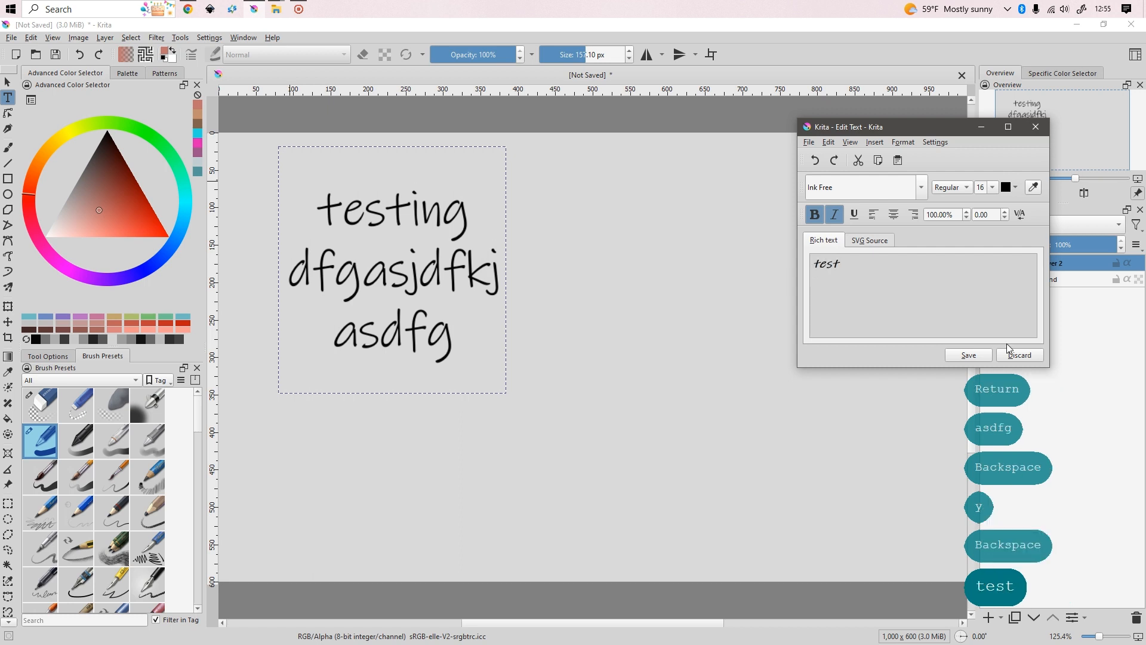
click(837, 217)
click(968, 355)
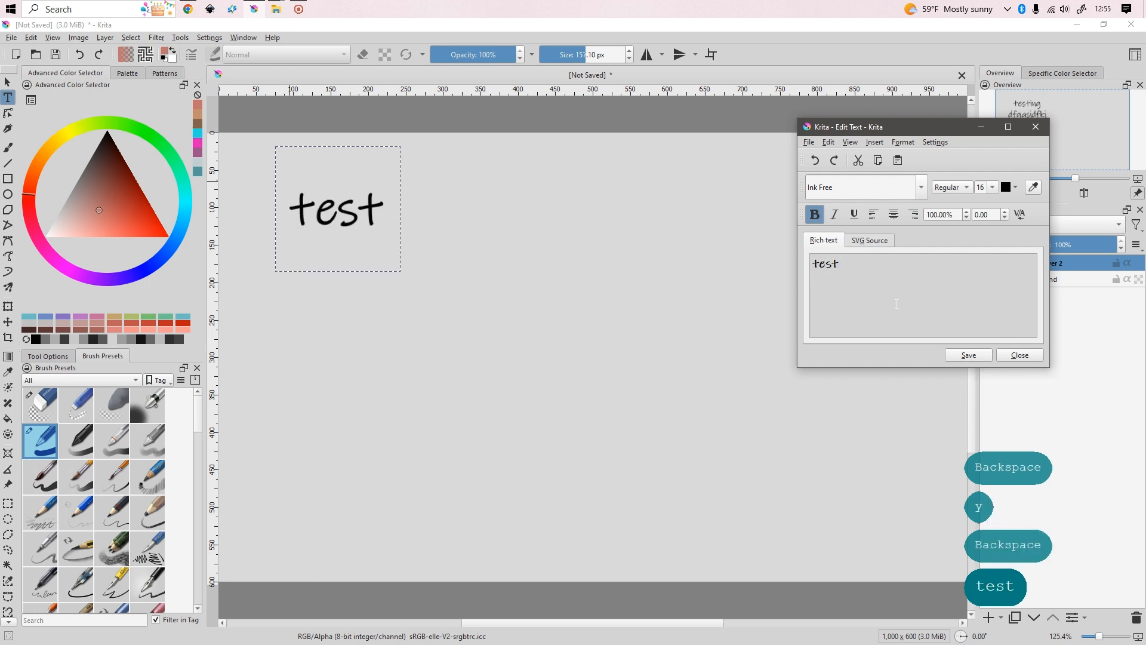
key(ctrl+b)
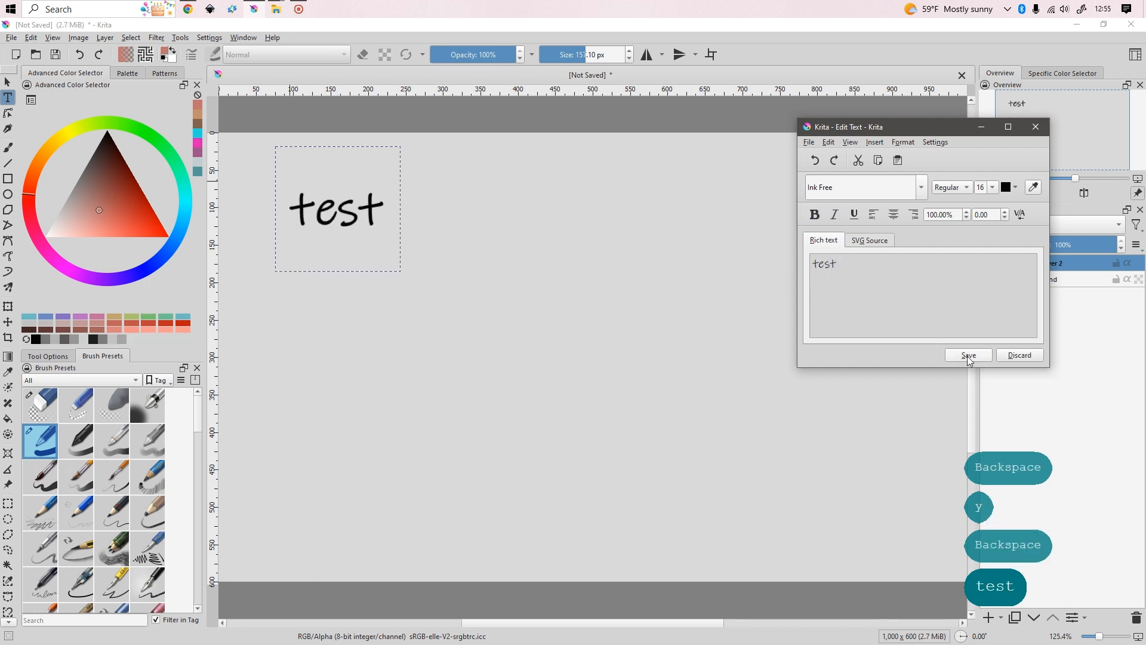
click(968, 355)
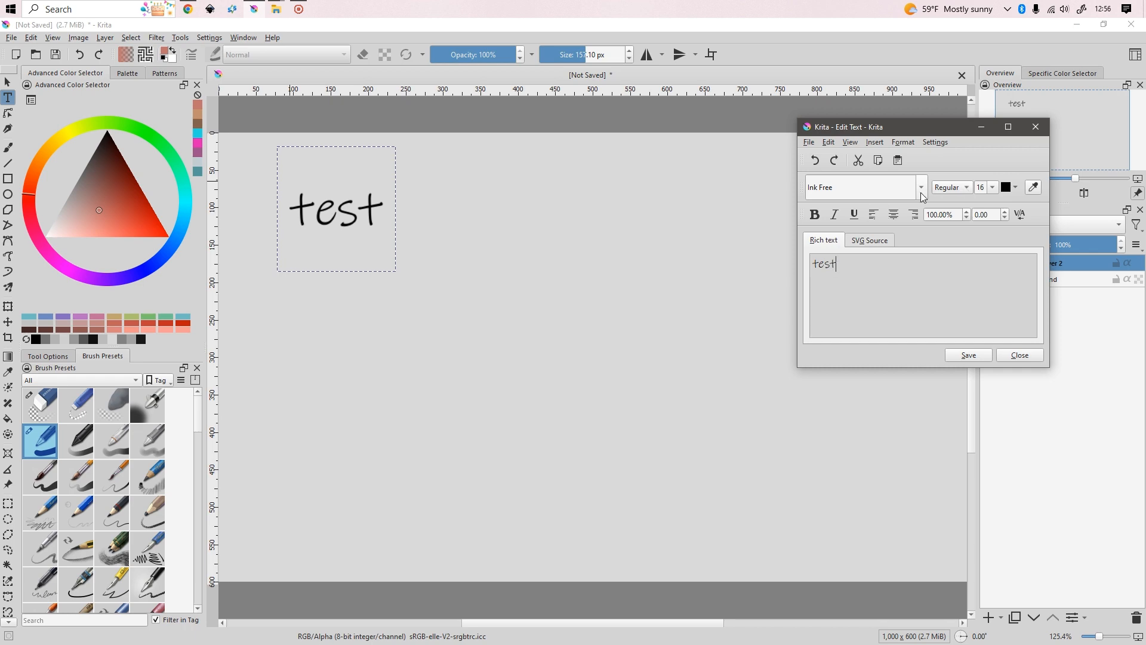
Switch to Chrome and examine the "Simlish Handwriting Fonts - Part 1" page on Mod The Sims, including its font descriptions
click(196, 11)
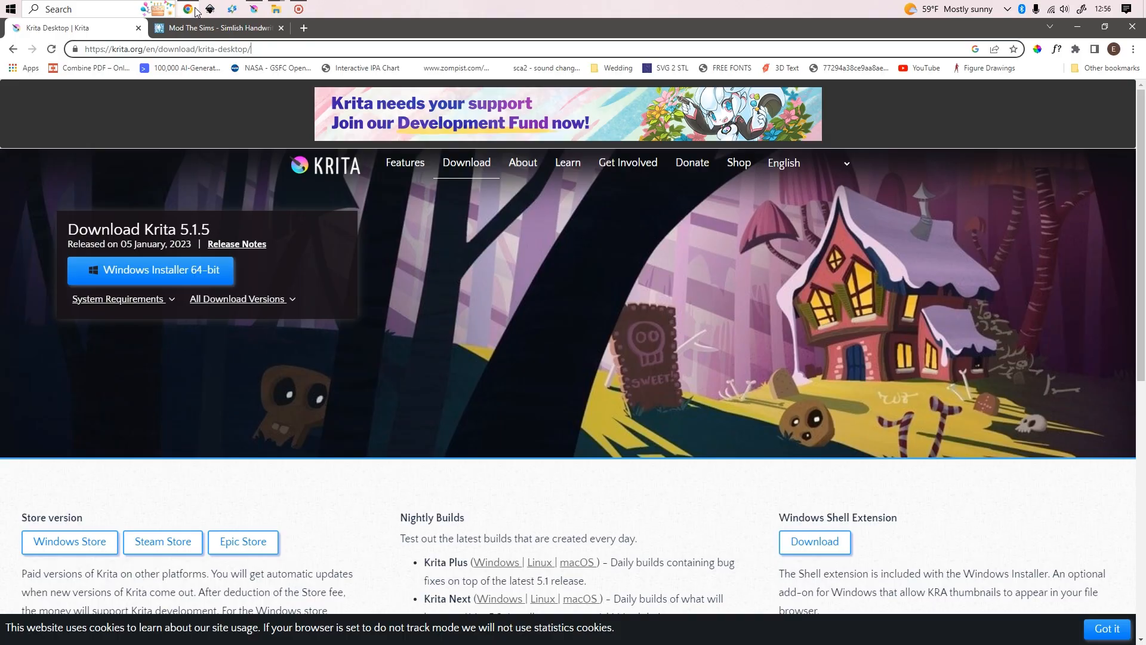
click(223, 28)
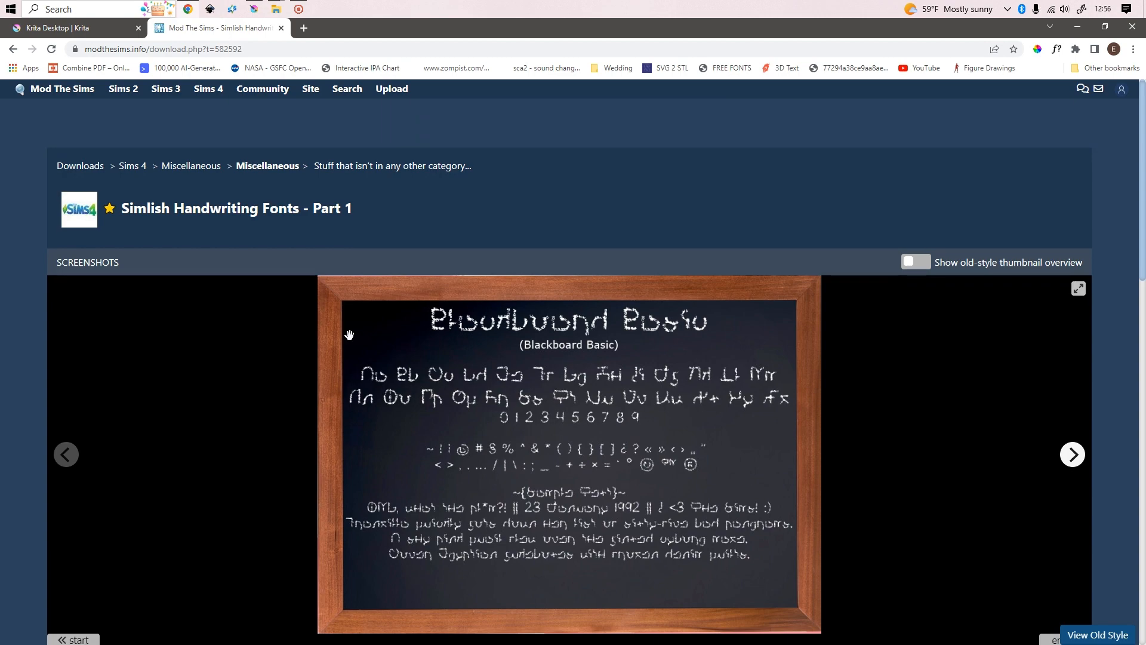
scroll(351, 333, down, 4)
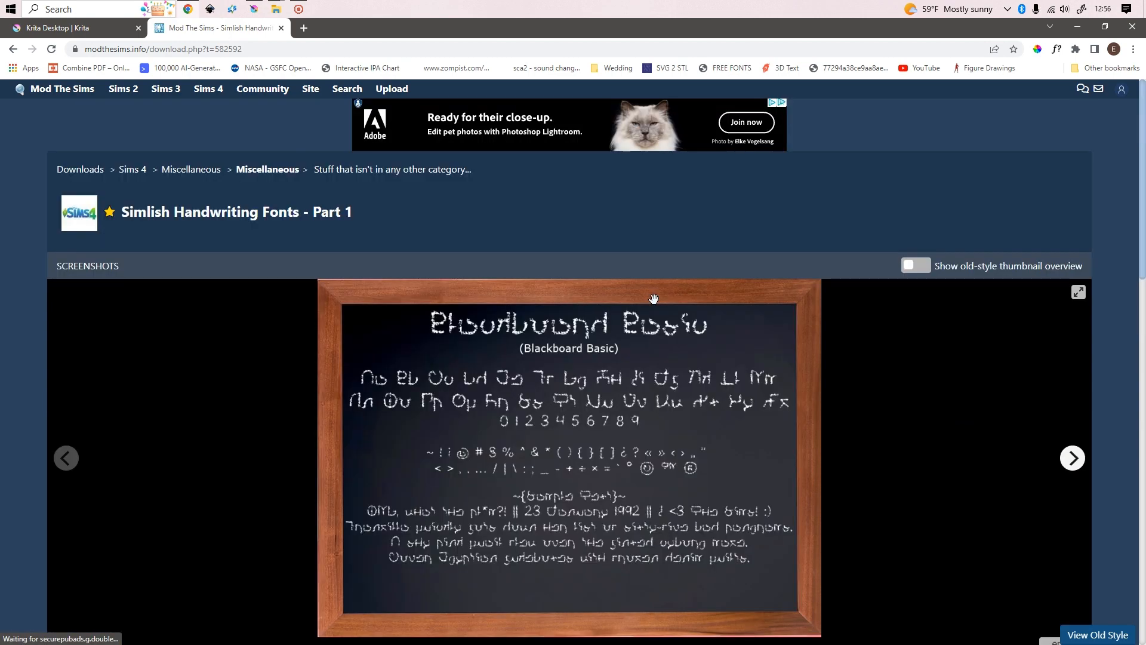
scroll(725, 400, up, 4)
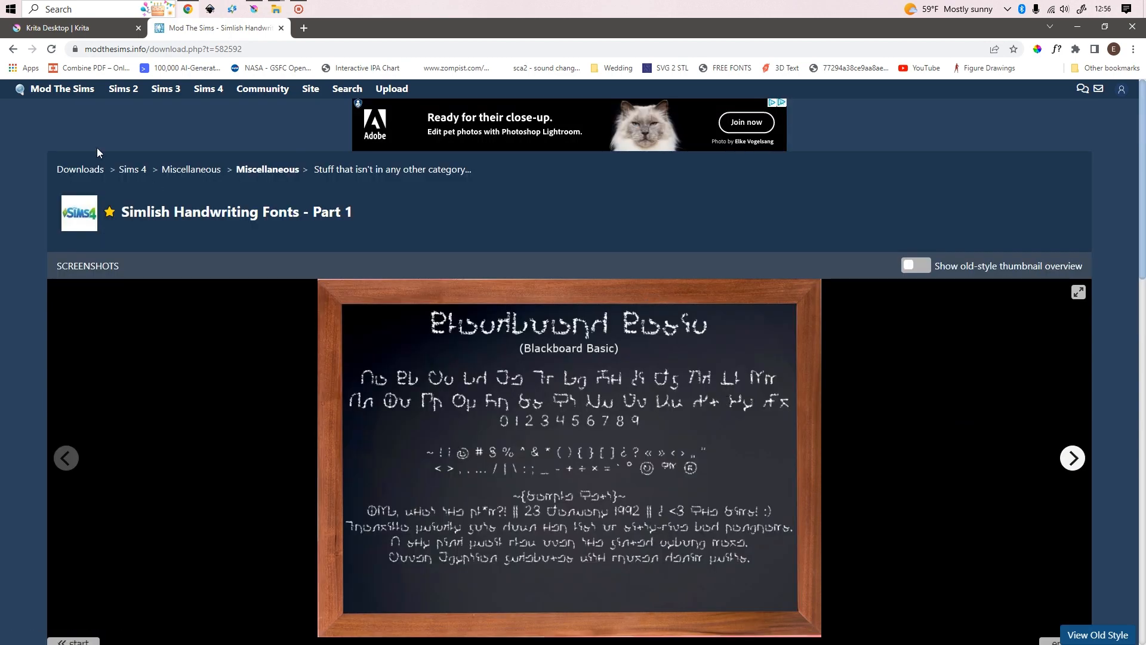
scroll(479, 344, down, 3)
scroll(479, 343, down, 1)
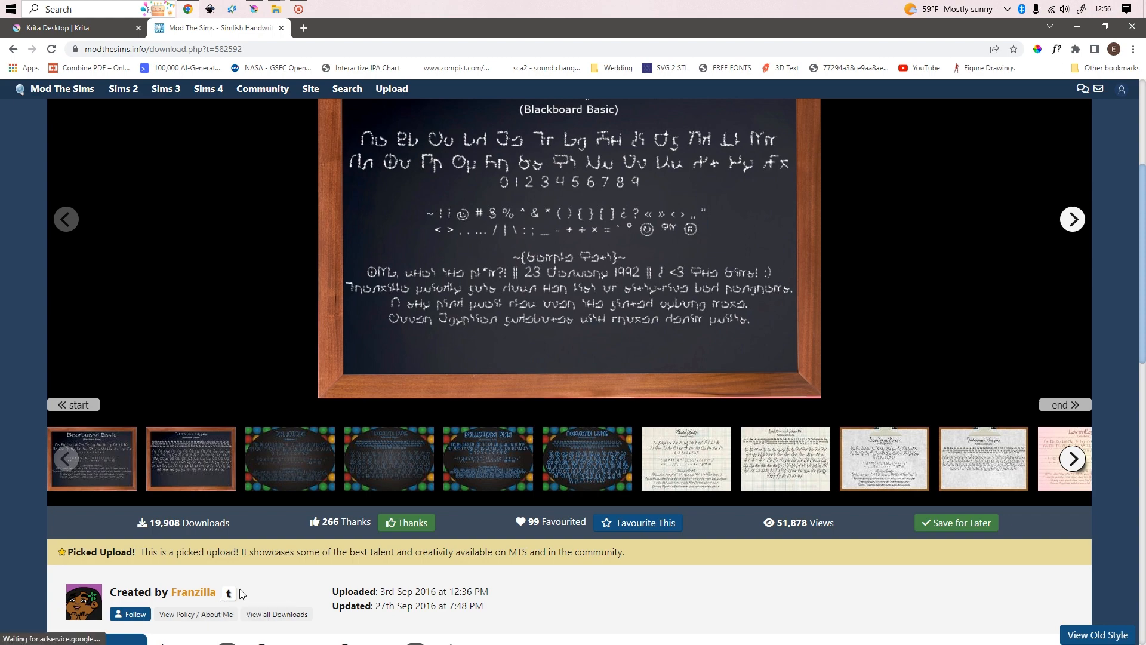
scroll(537, 477, up, 4)
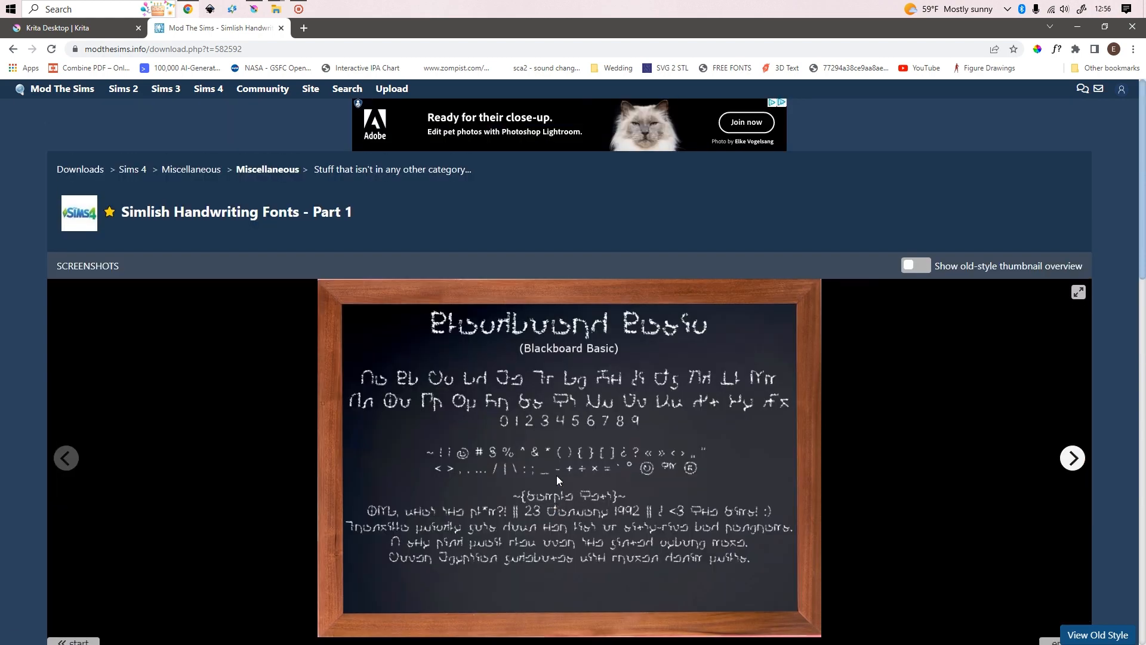
scroll(631, 366, down, 3)
scroll(632, 366, down, 4)
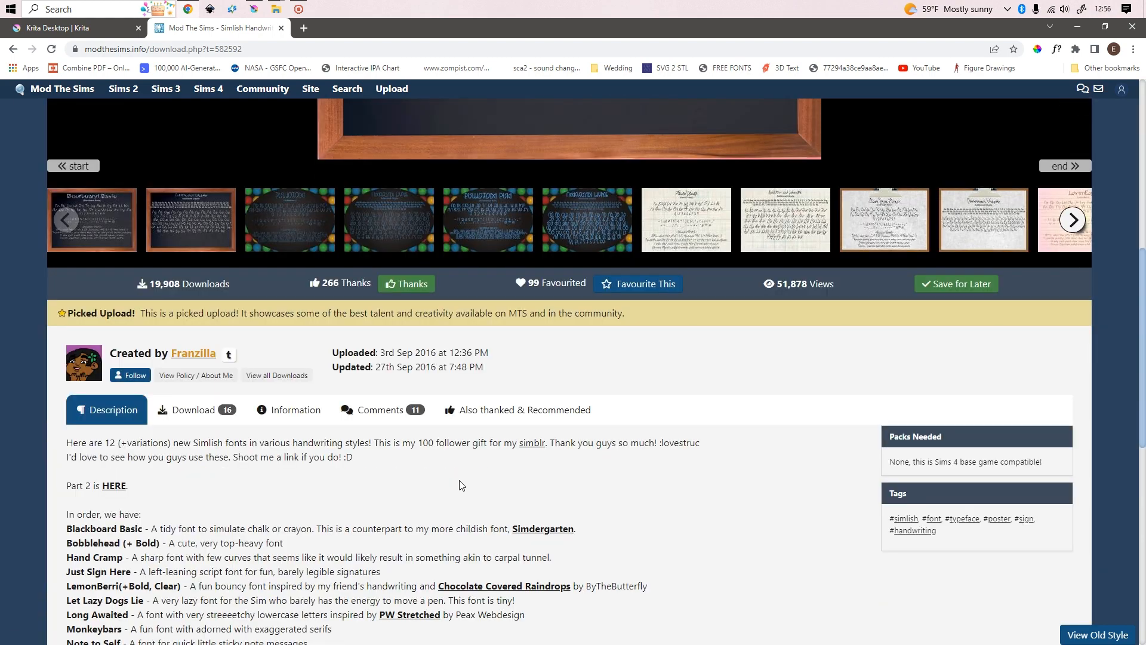
scroll(549, 516, up, 2)
scroll(549, 516, up, 2)
scroll(526, 421, down, 6)
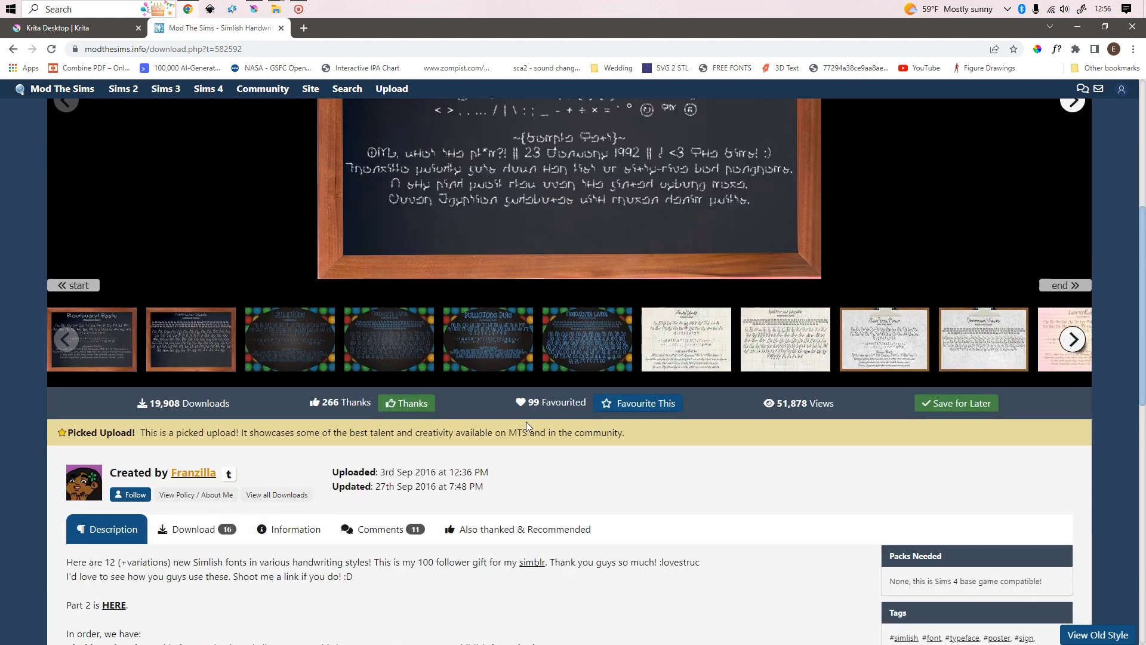
scroll(567, 364, down, 1)
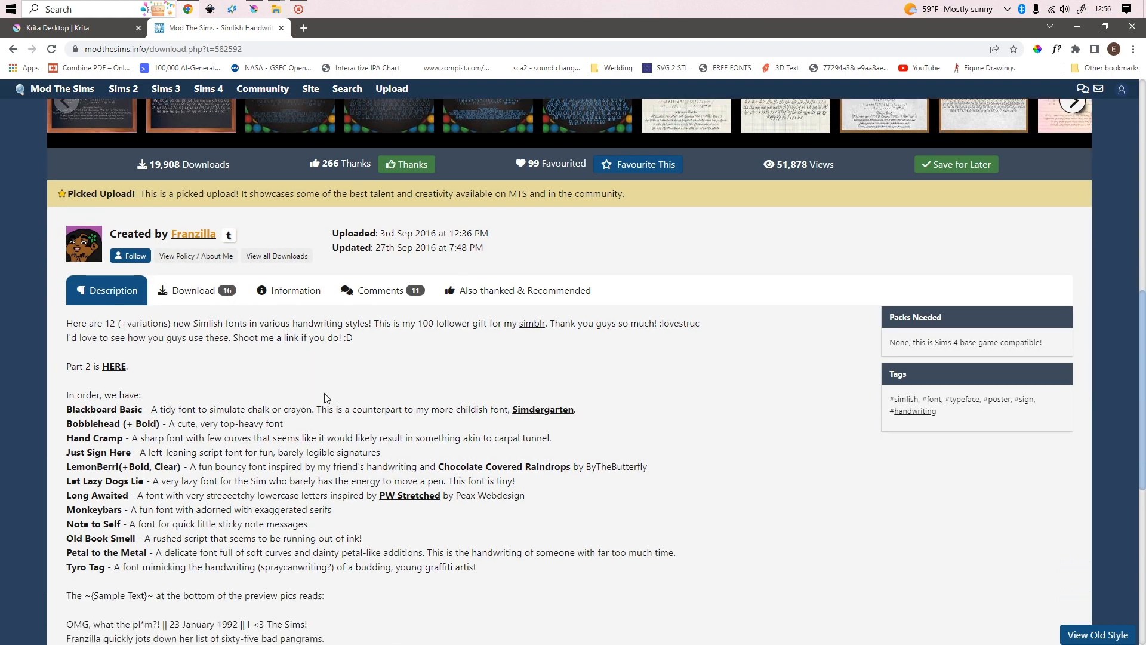
scroll(428, 536, up, 5)
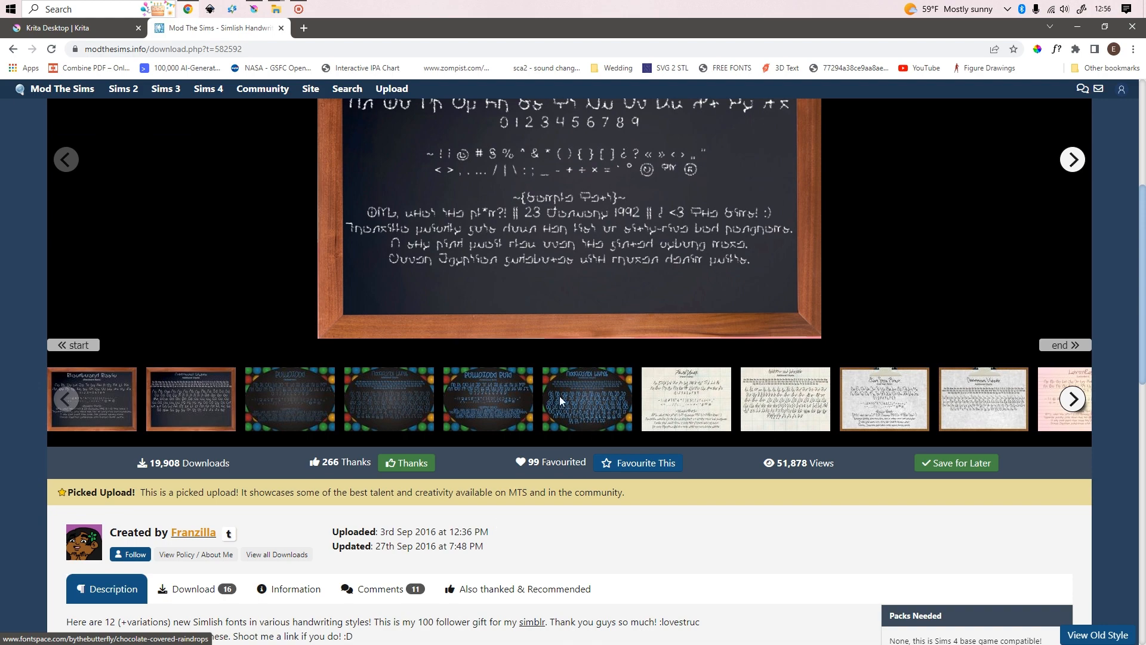
Browse the font preview images in the page's gallery and view the LemonBerri Clear sample
scroll(560, 396, up, 2)
click(1073, 279)
click(1073, 279)
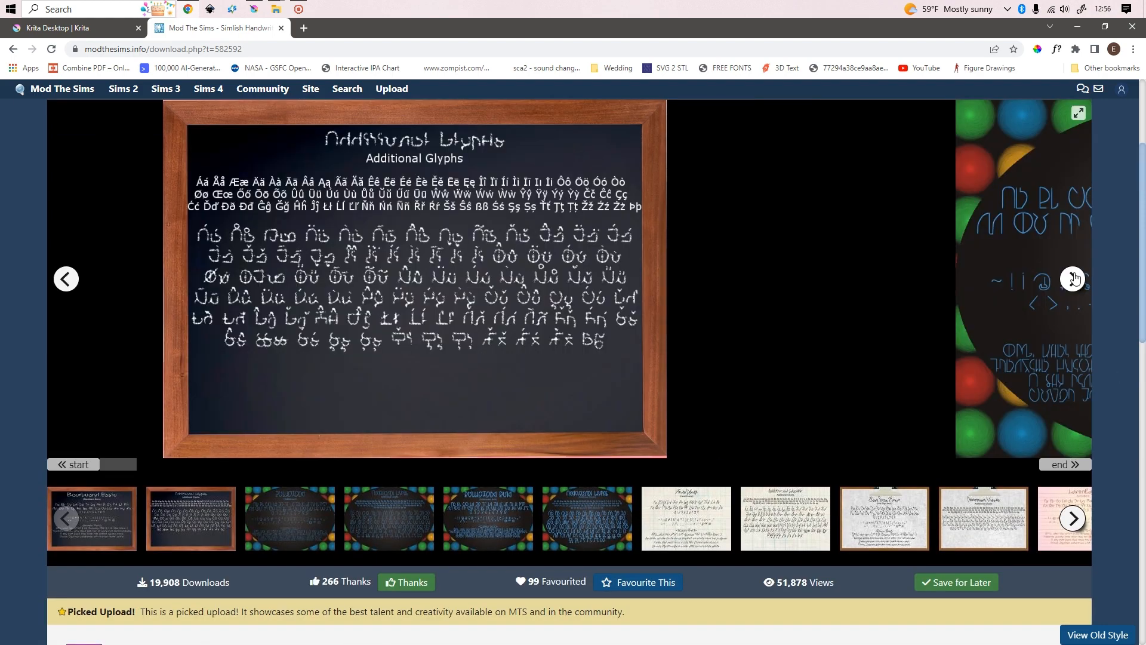
click(1074, 279)
click(1073, 279)
click(1073, 279)
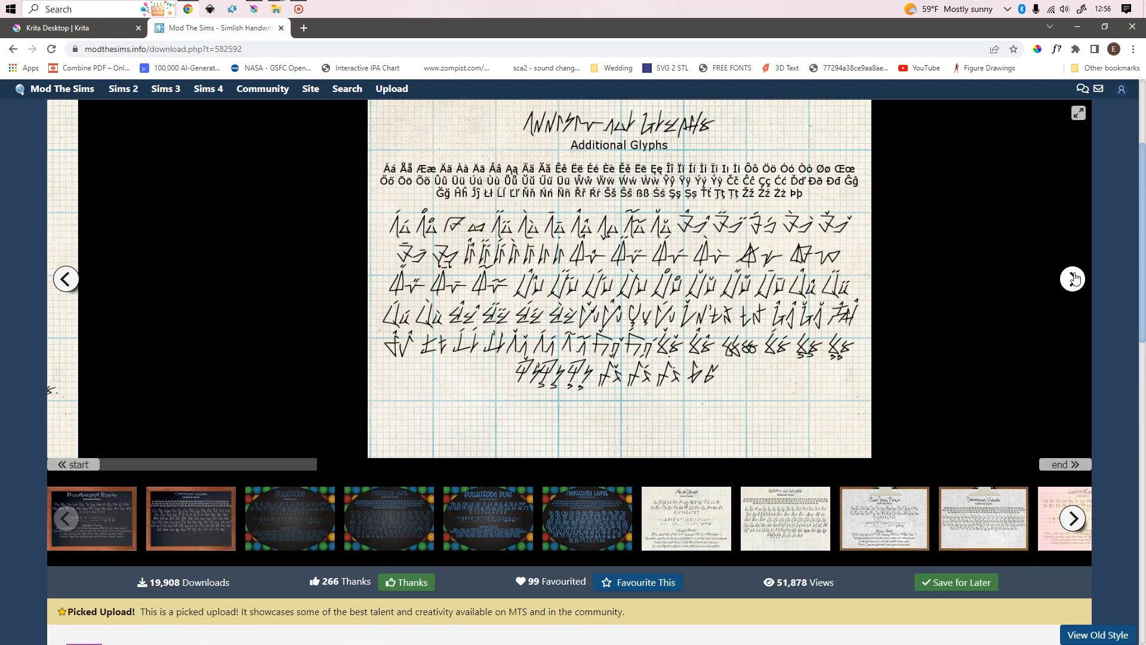
click(1073, 278)
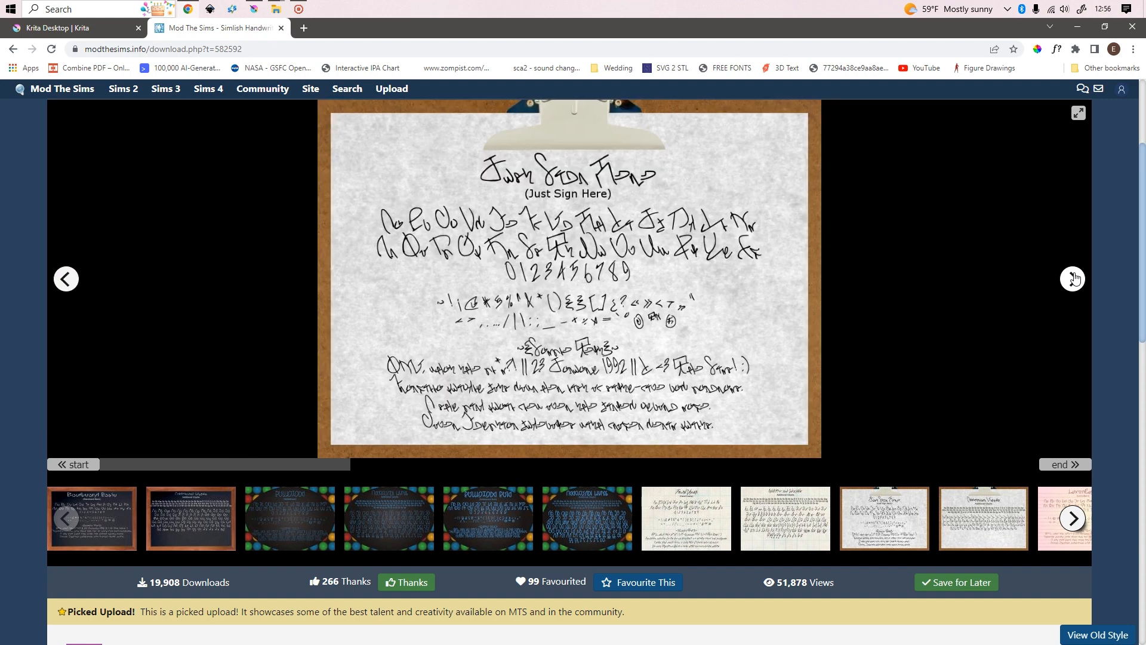
click(217, 529)
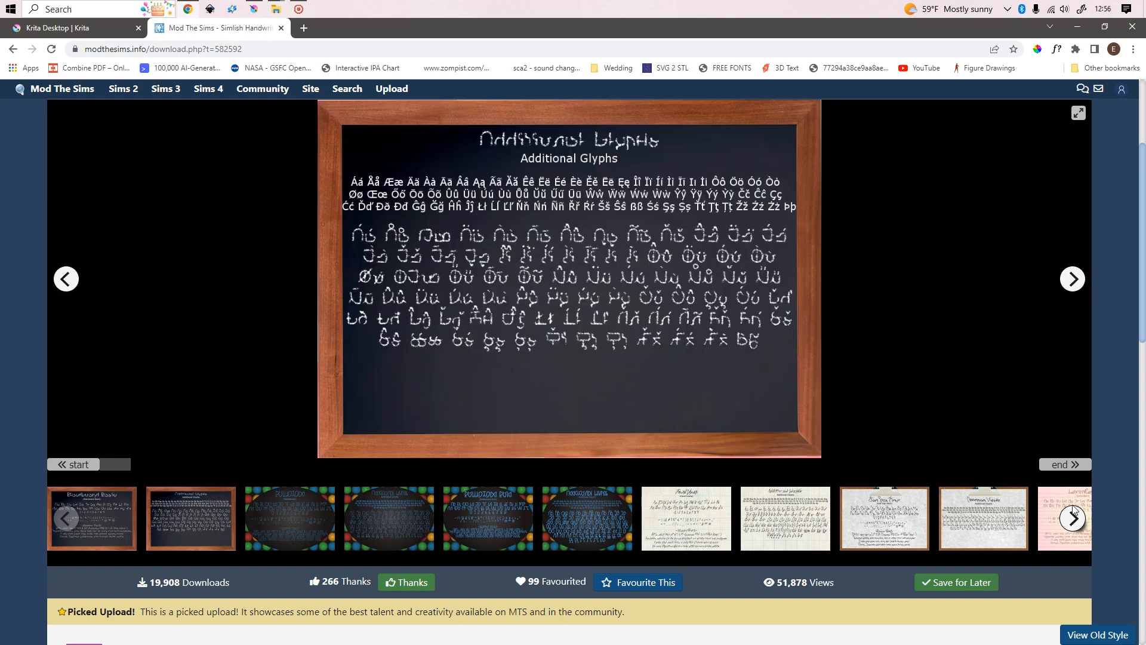
click(1073, 518)
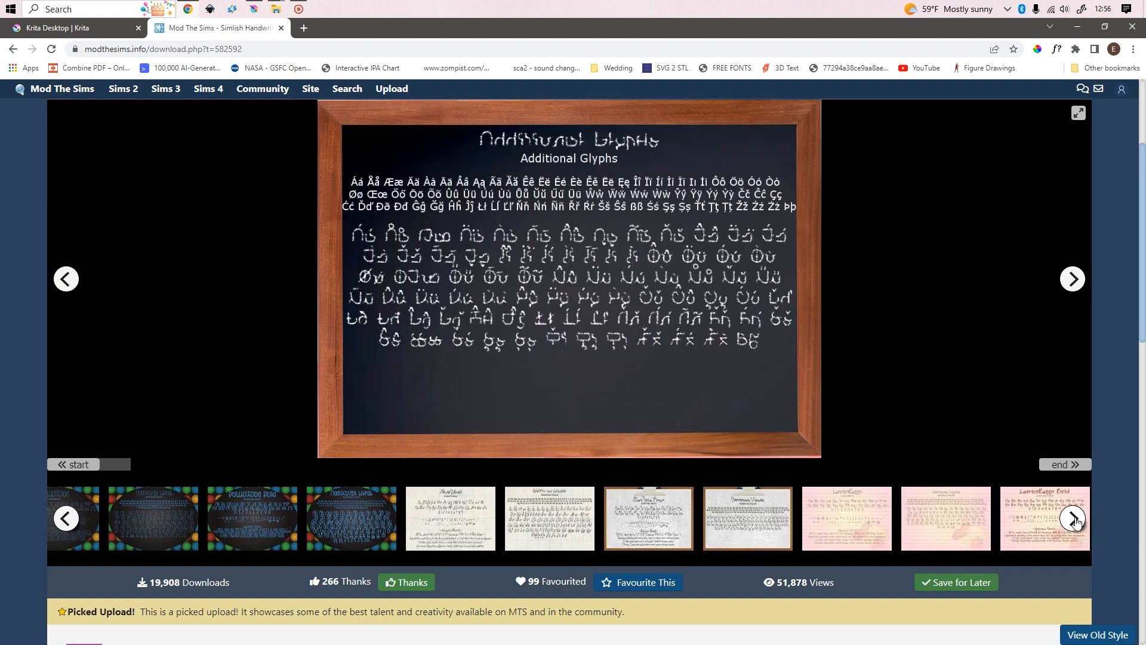
click(1072, 519)
click(621, 529)
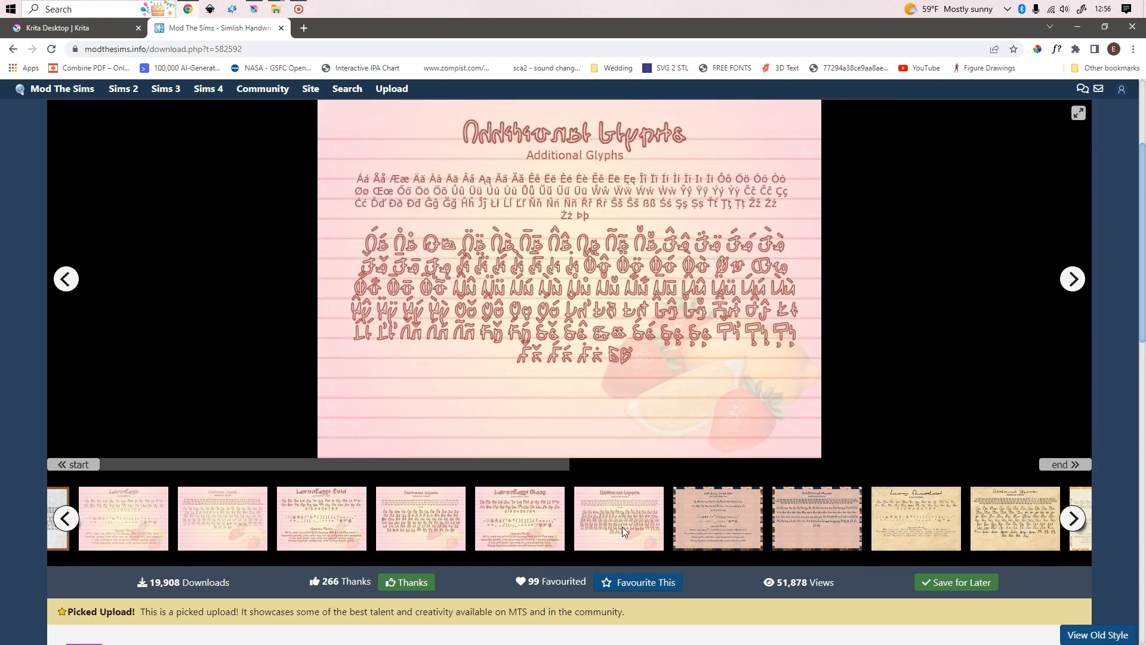
click(524, 517)
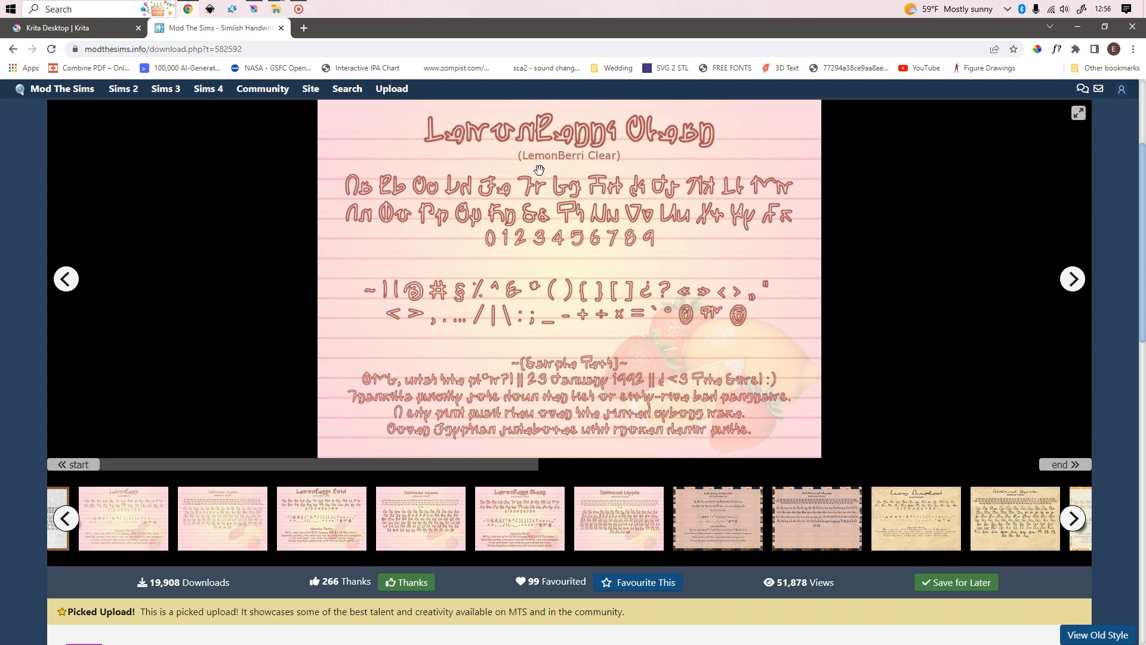
Download LemonBerriClear.rar from the font page's list of files
scroll(472, 389, down, 6)
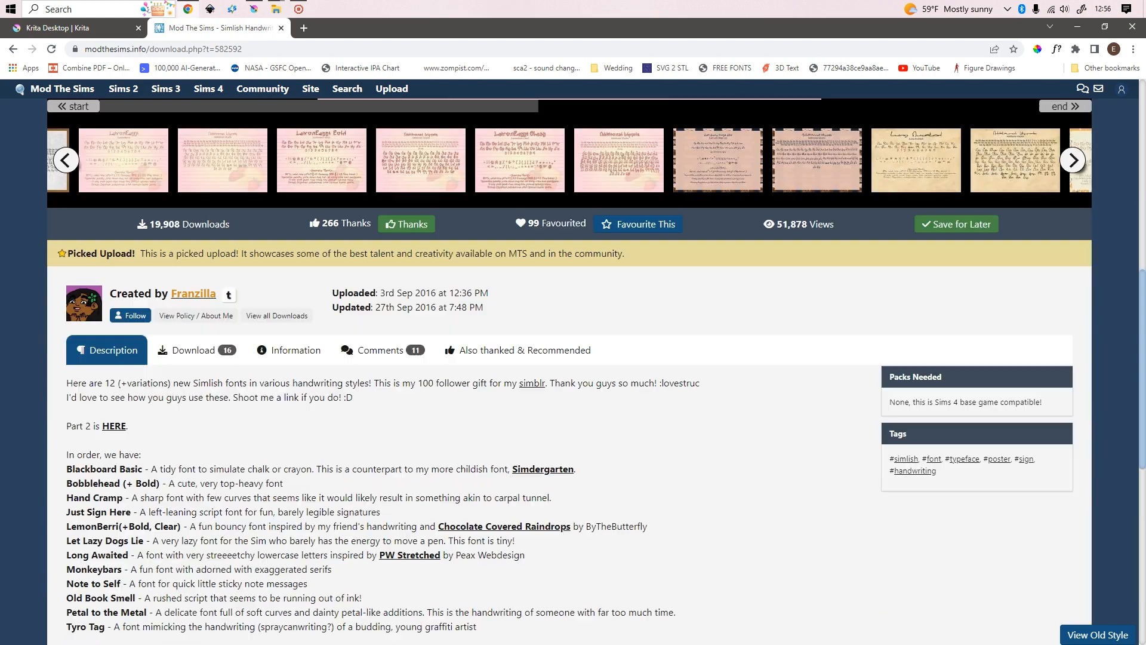
click(194, 350)
scroll(239, 274, down, 2)
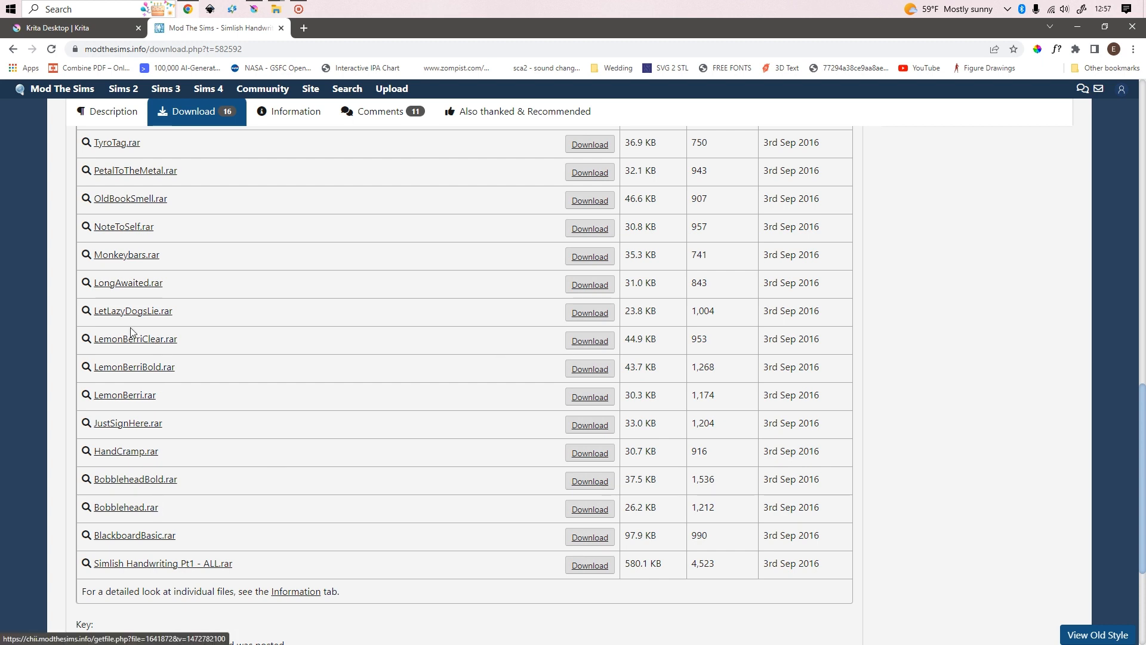
click(587, 342)
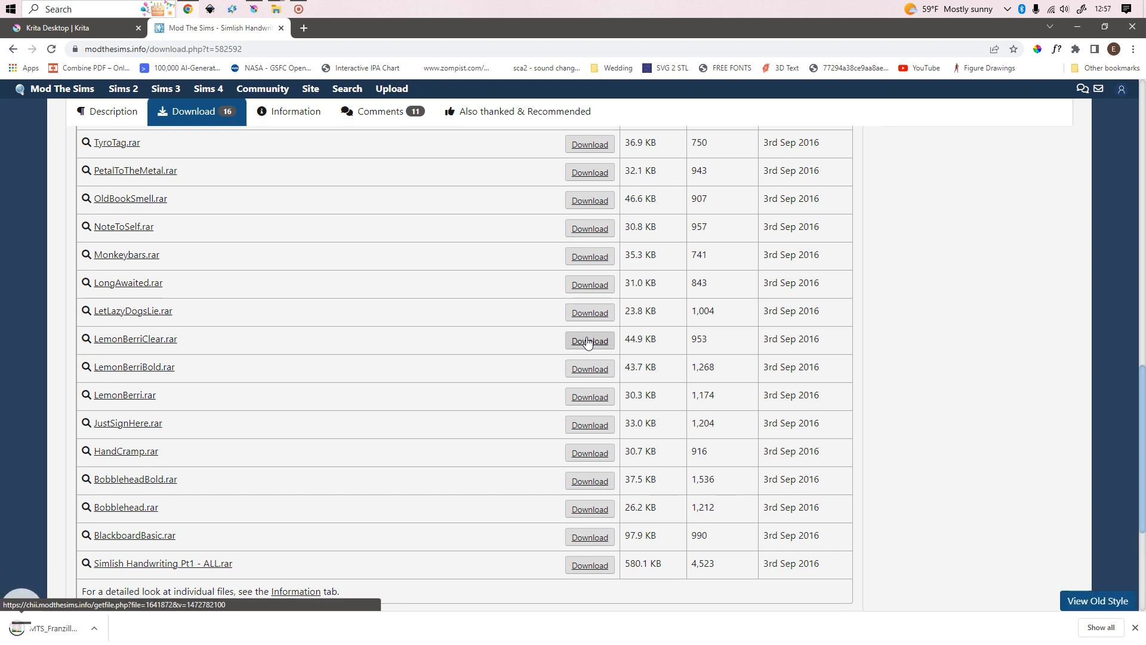
Open the downloaded LemonBerriClear archive in WinRAR, dismiss the license notice and reposition the archive window slightly
scroll(471, 448, up, 9)
scroll(475, 453, up, 4)
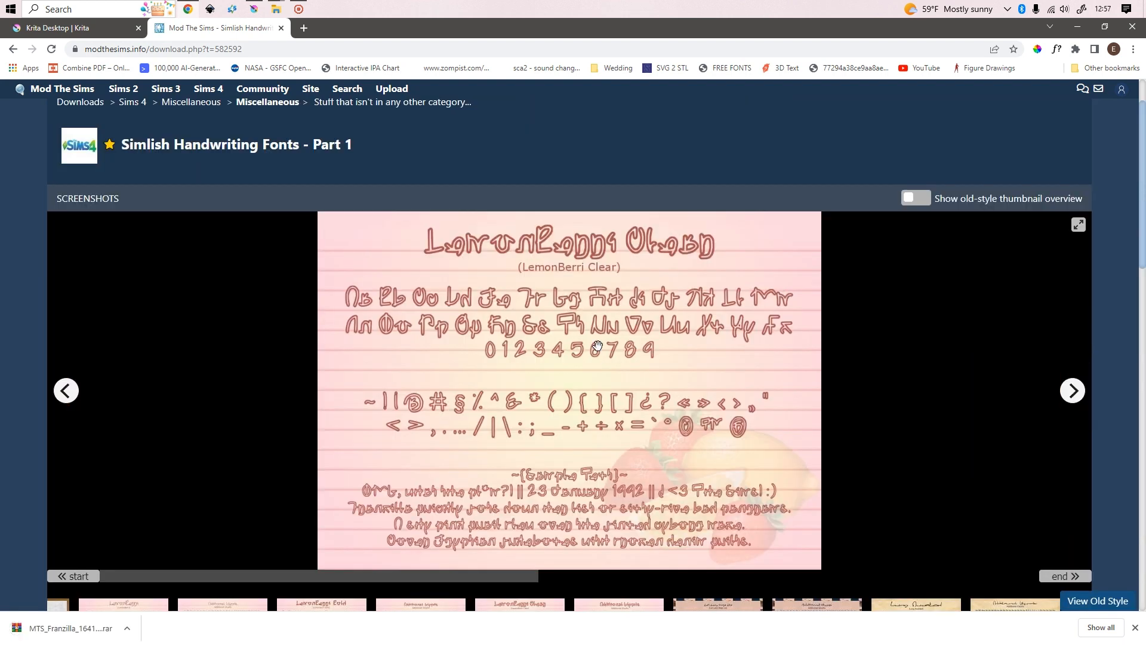
click(82, 637)
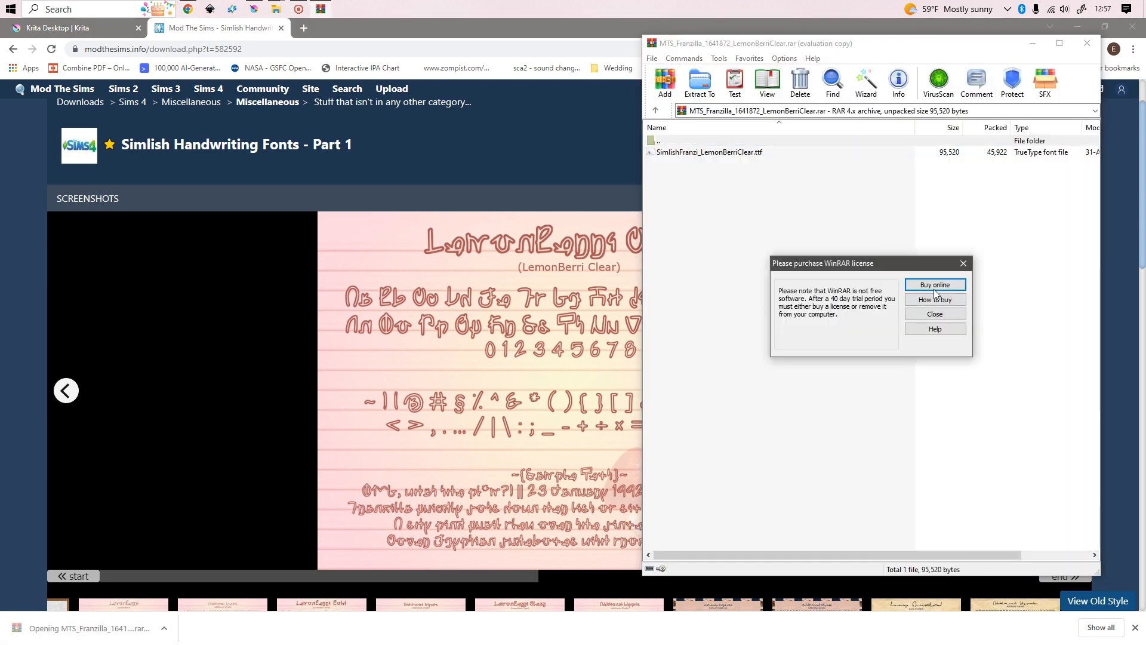
click(935, 314)
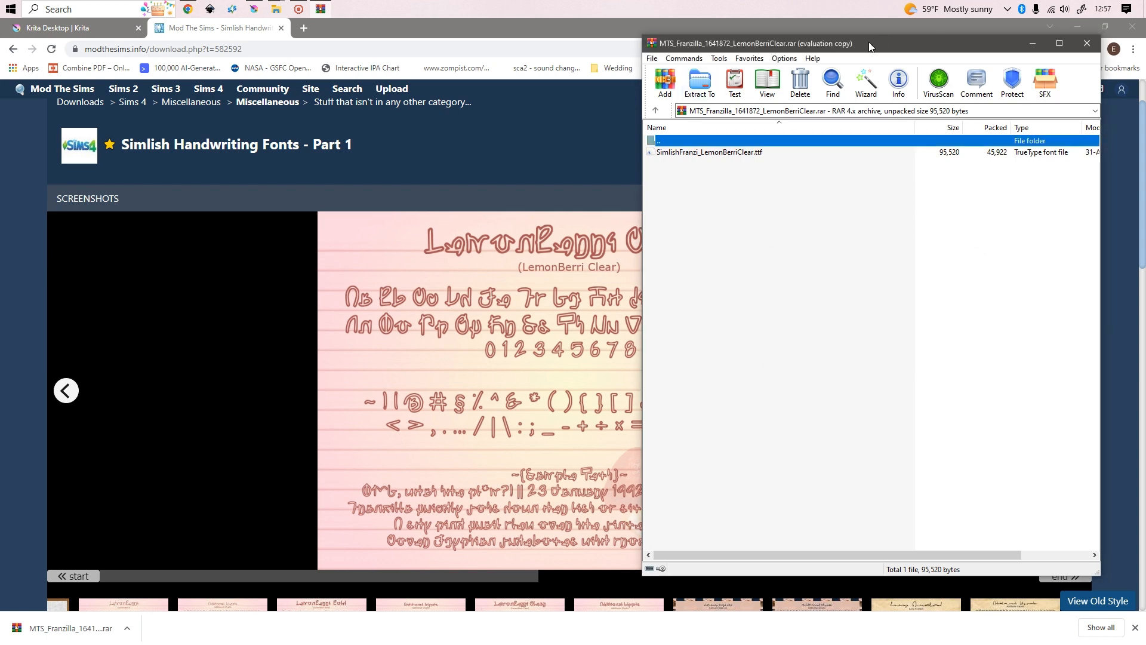
drag(869, 46, 880, 37)
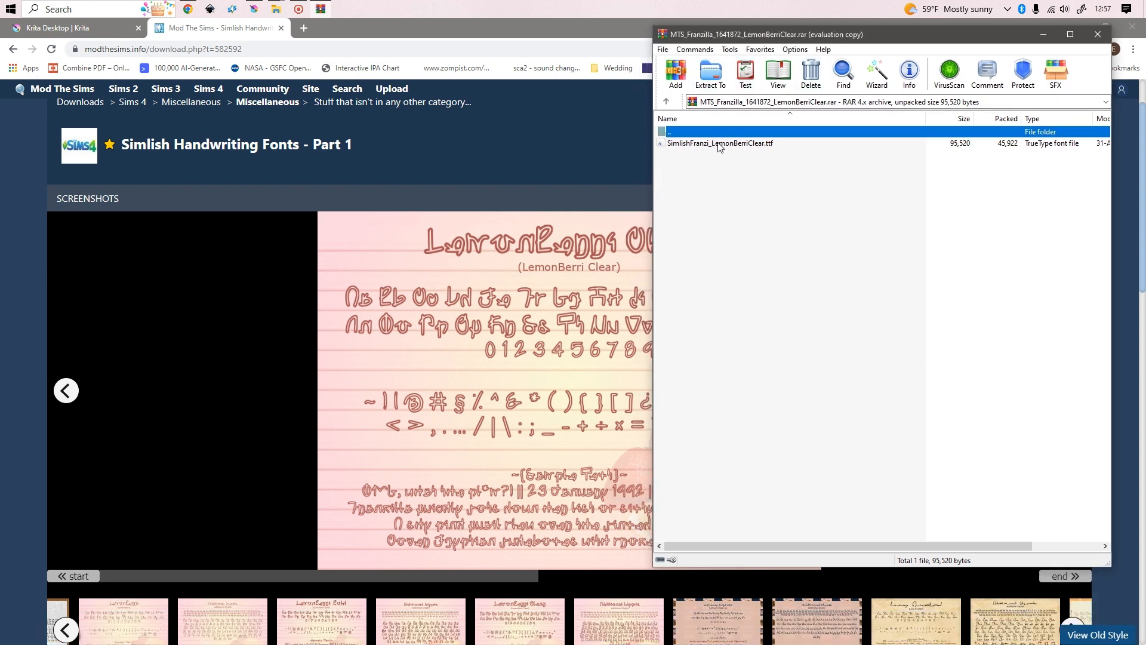
Preview SimlishFranzi_LemonBerriClear.ttf from the archive, clear the other windows out of the way and extract the font file to the desktop
double_click(719, 144)
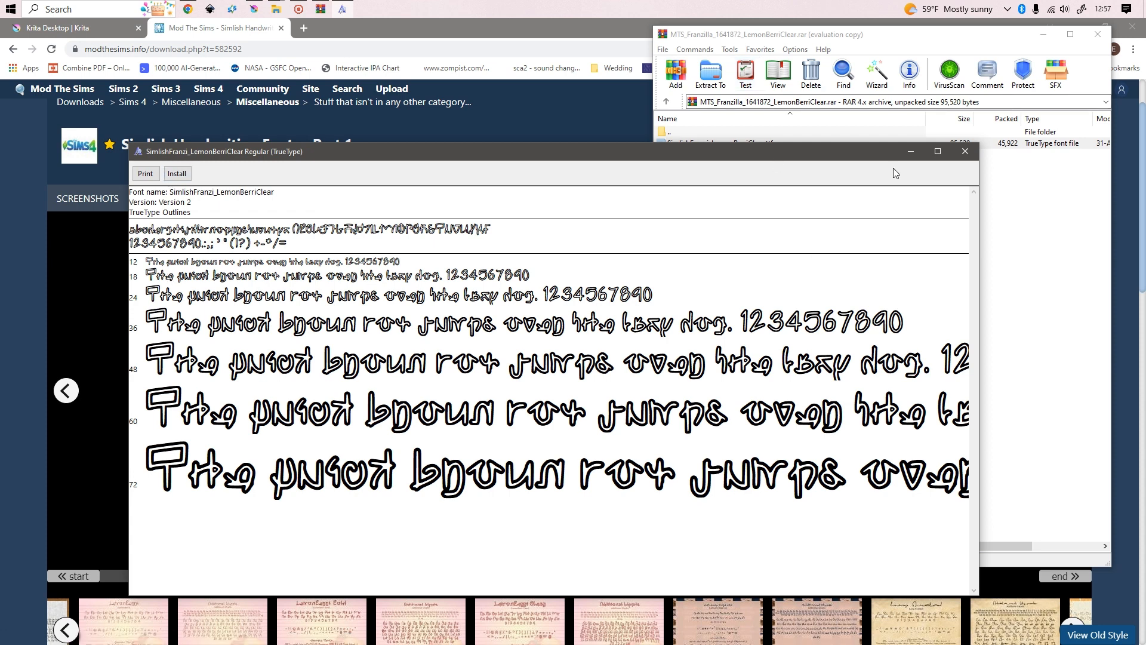
click(964, 151)
click(1041, 24)
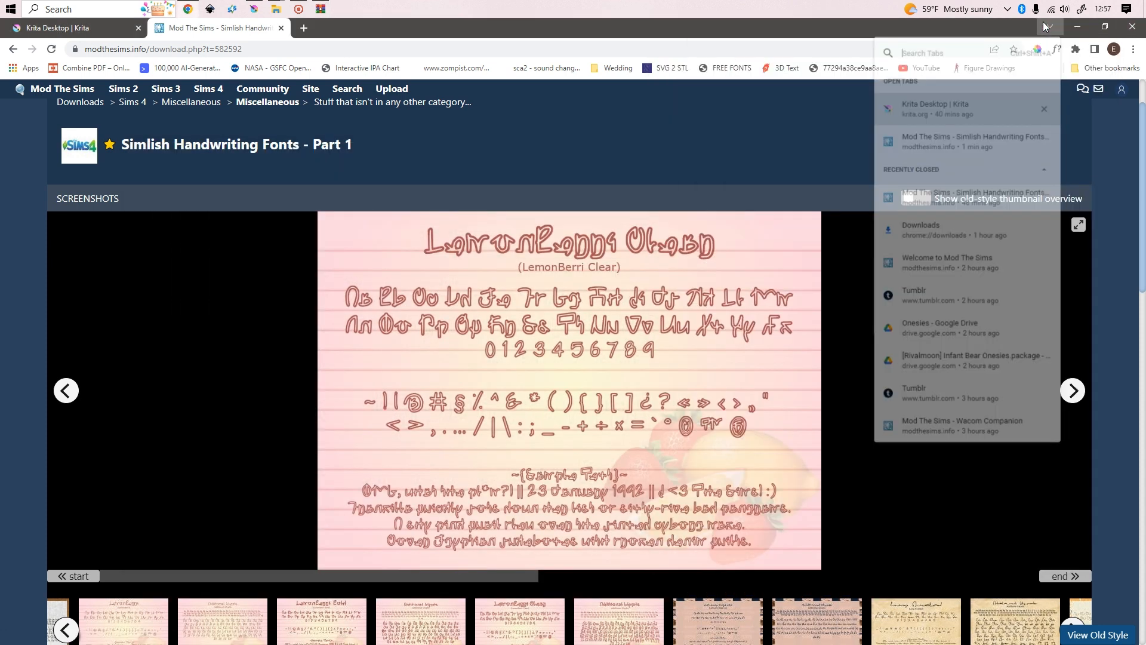
click(1076, 25)
click(1075, 23)
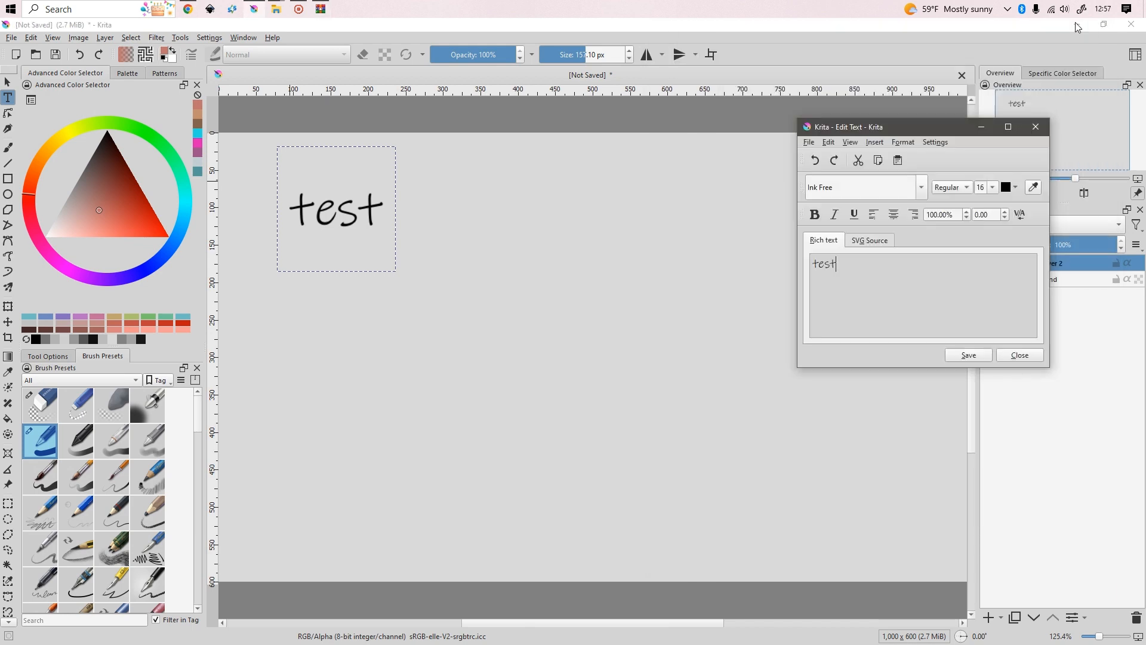
click(1035, 127)
click(1076, 24)
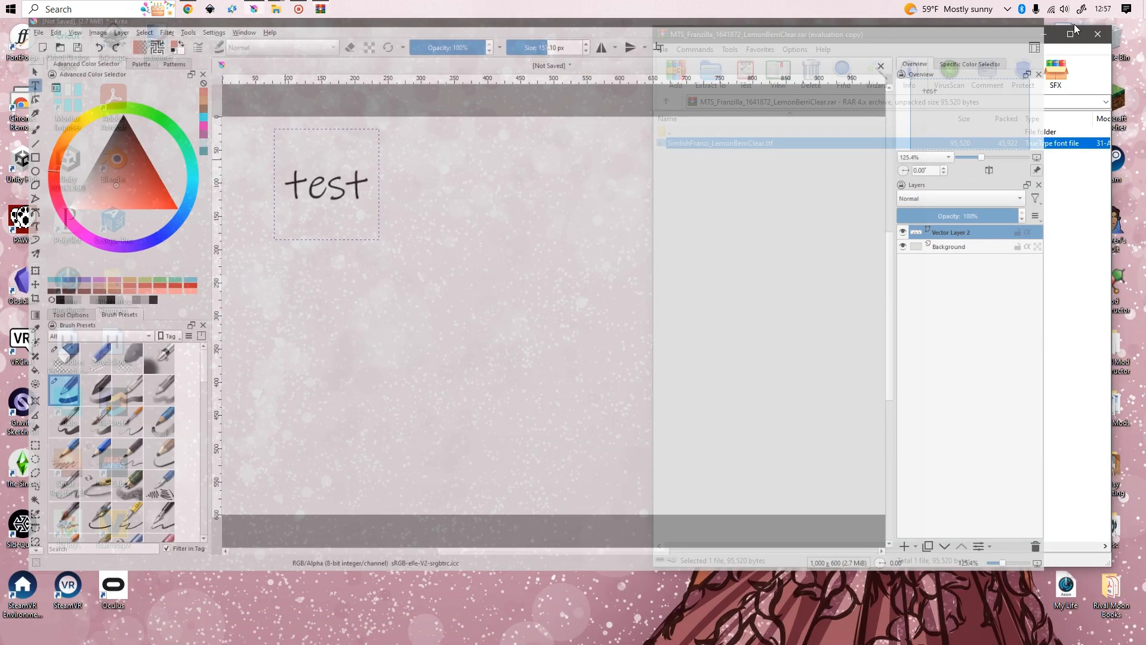
drag(710, 144, 327, 219)
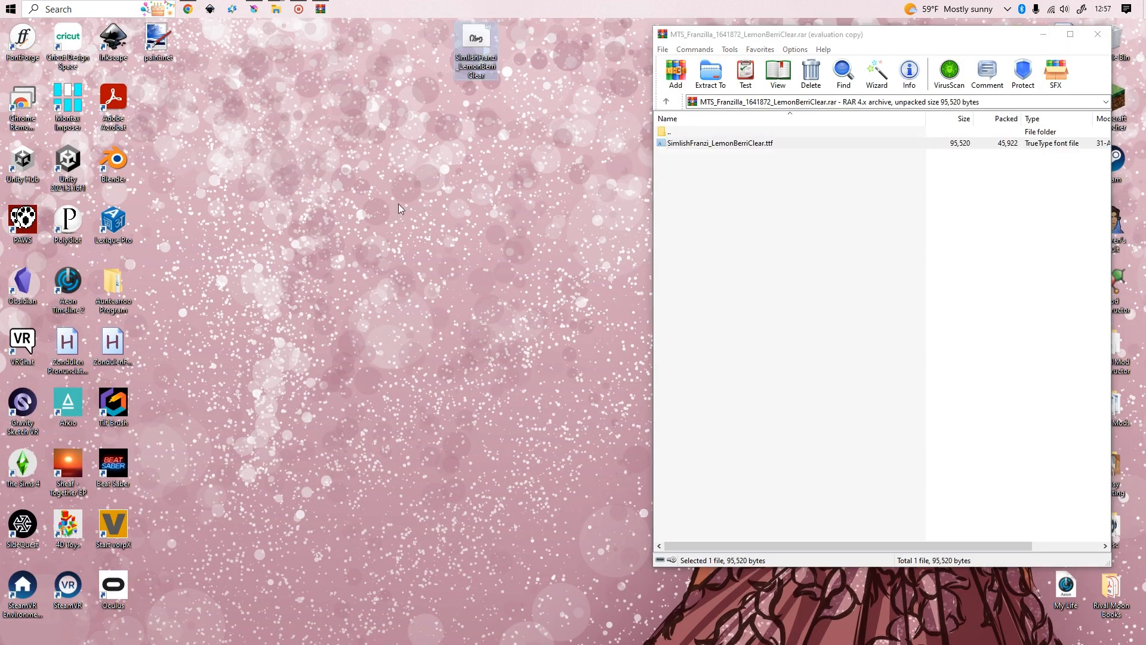
Open the Windows Font settings, install the SimlishFranzi_LemonBerriClear font from the desktop and close the settings
click(58, 9)
text(font)
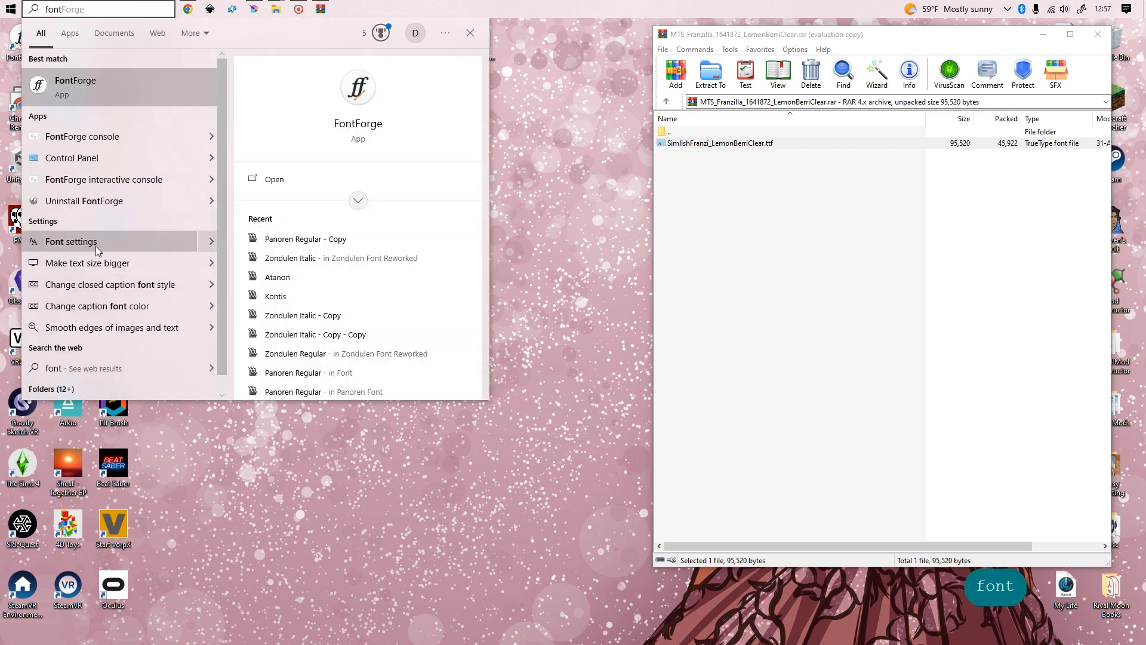
click(72, 241)
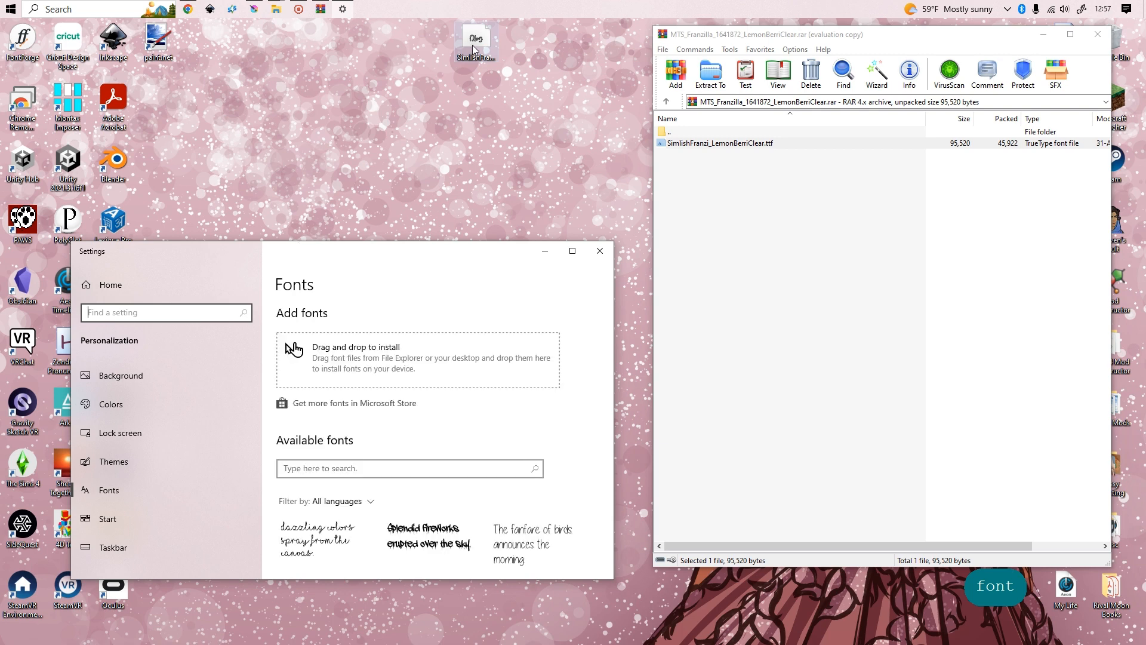
drag(472, 44, 395, 377)
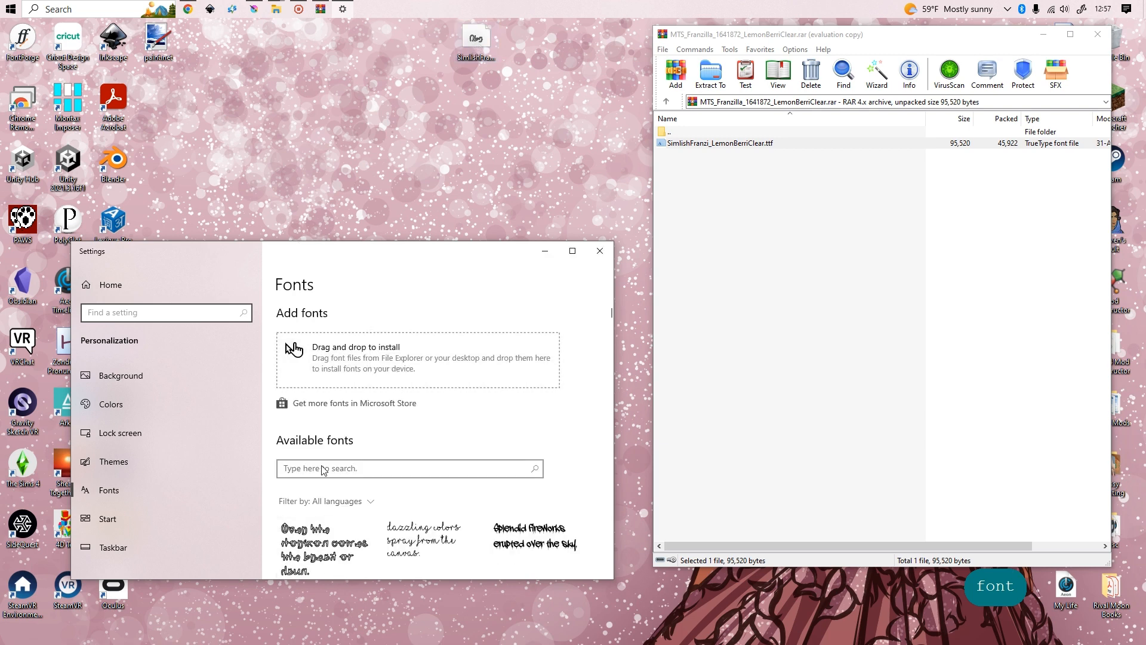
click(599, 251)
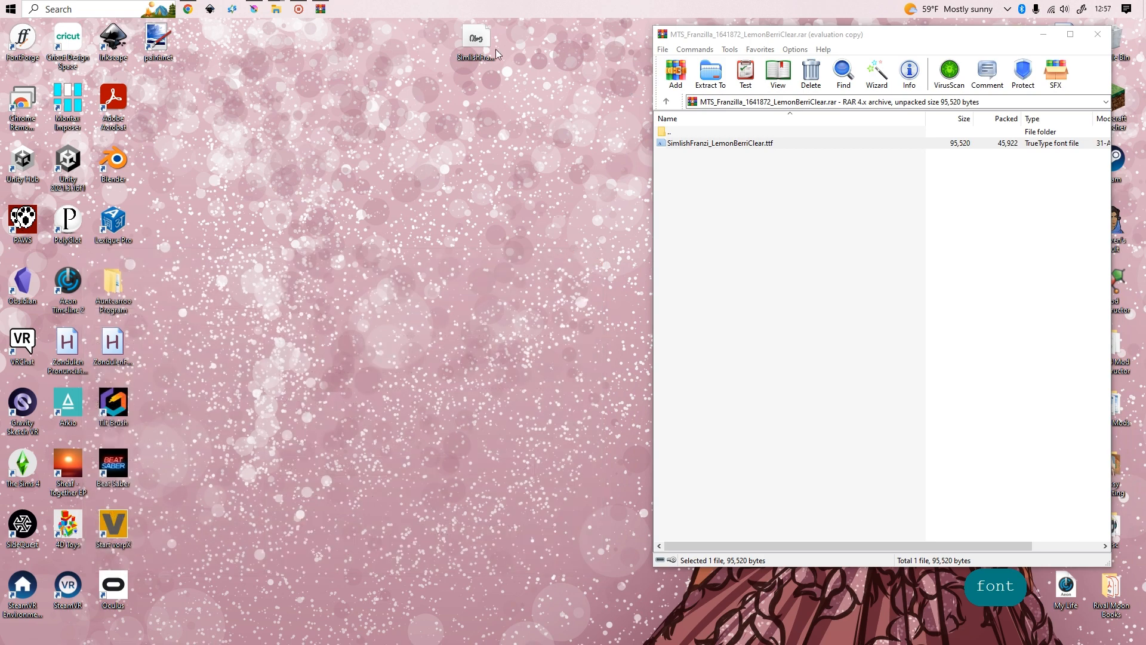
Delete the extracted font file from the desktop and close the WinRAR archive
click(493, 51)
key(Delete)
click(1096, 34)
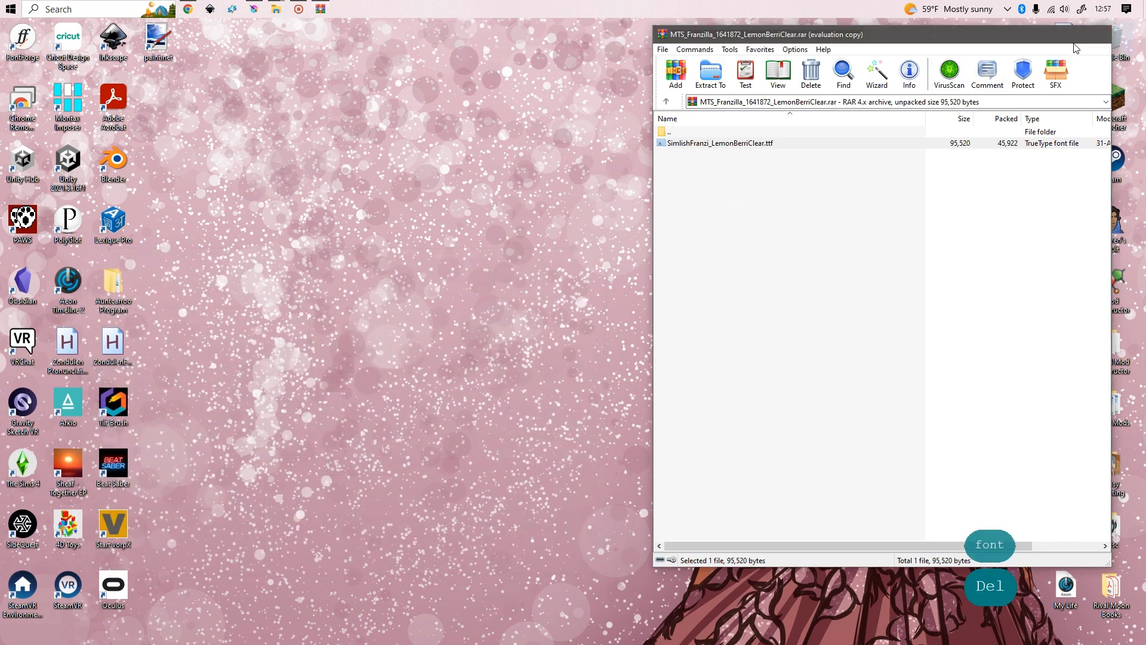
Switch to Krita and quit it, discarding the changes to the untitled document
click(254, 9)
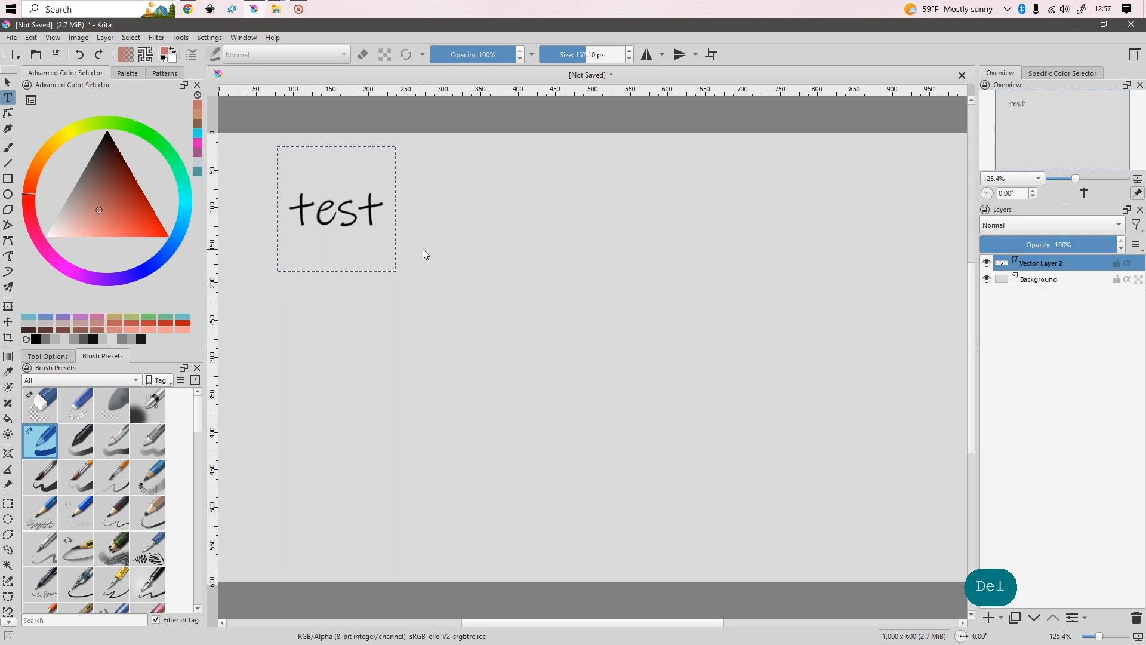
click(440, 187)
click(1126, 21)
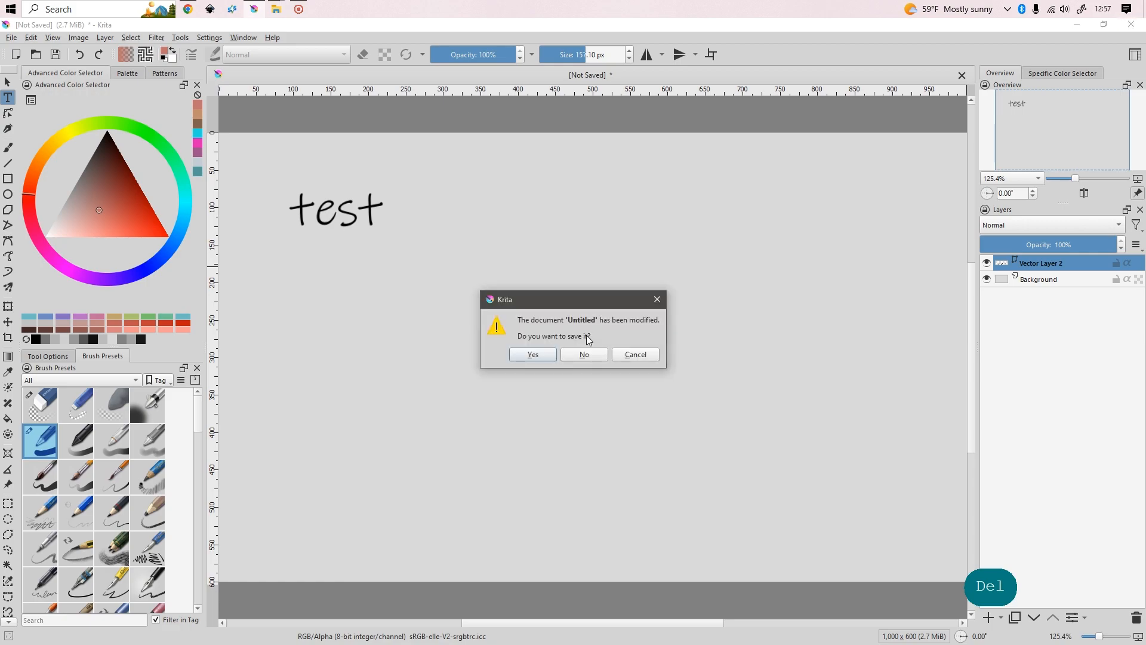
click(605, 358)
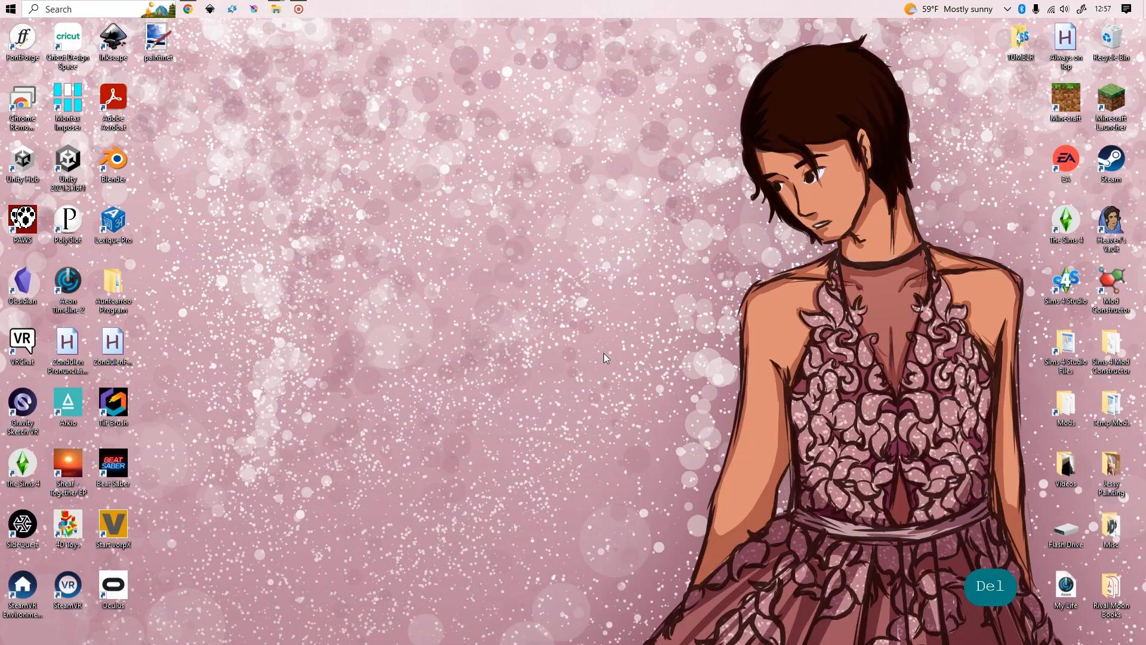
Restart Krita and create a new 1000 by 600 pixel document at 300 pixels per inch
click(255, 10)
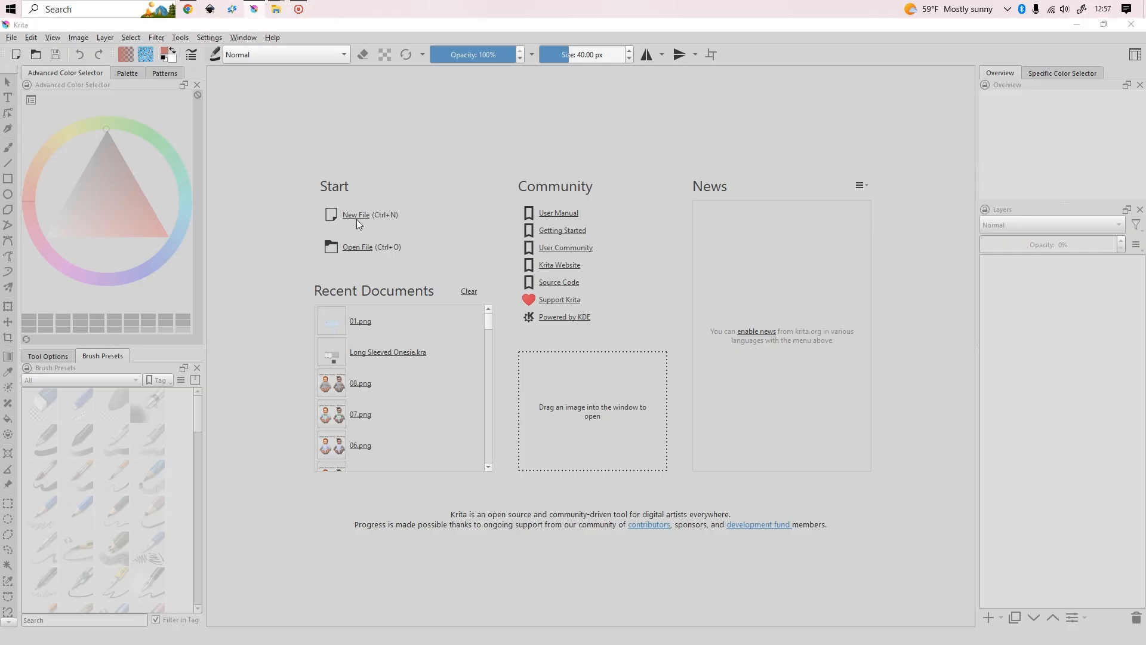
click(356, 216)
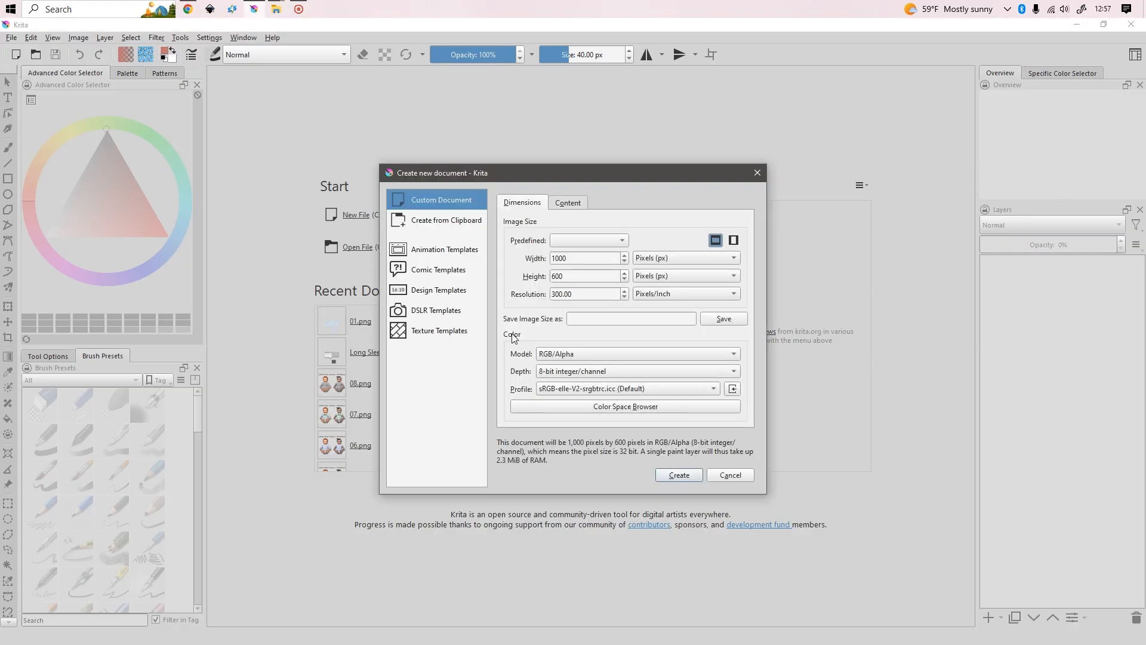
click(671, 478)
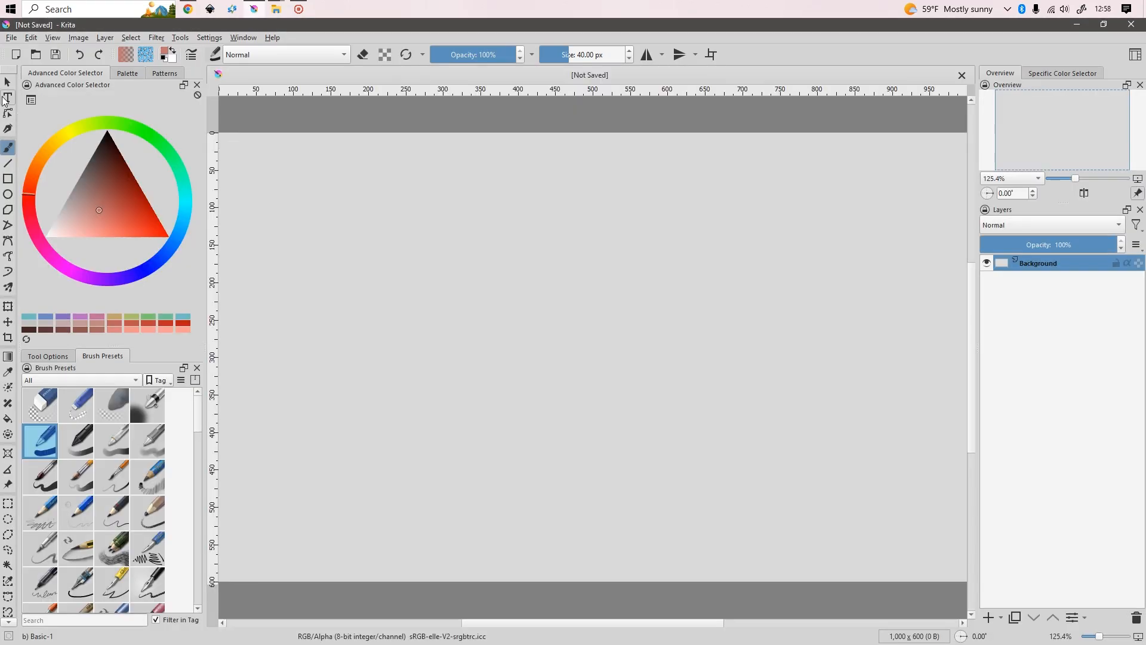
Add a text object reading "test" in the upper part of the canvas and colour it black
drag(339, 181, 835, 383)
text(test)
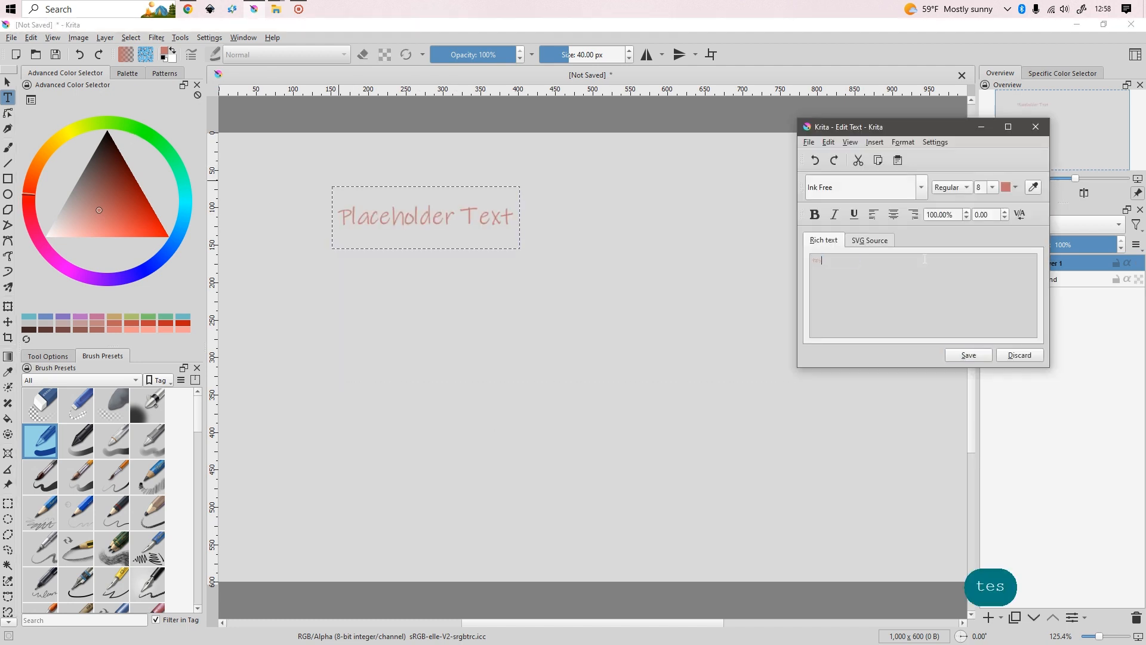
click(1011, 190)
click(1108, 234)
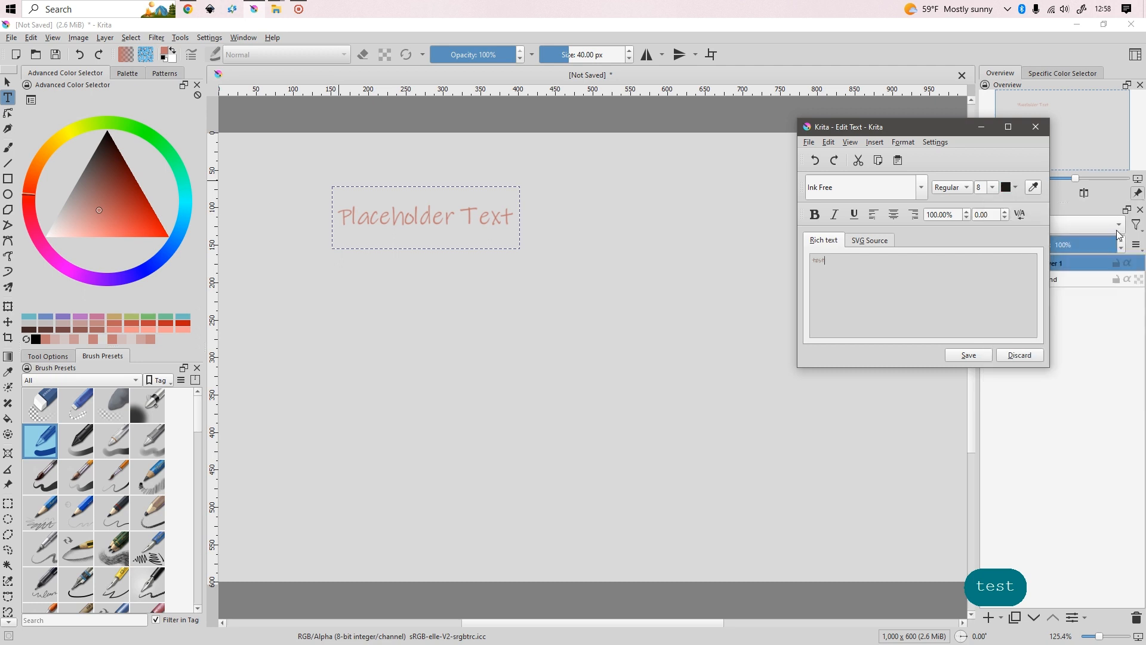
click(968, 355)
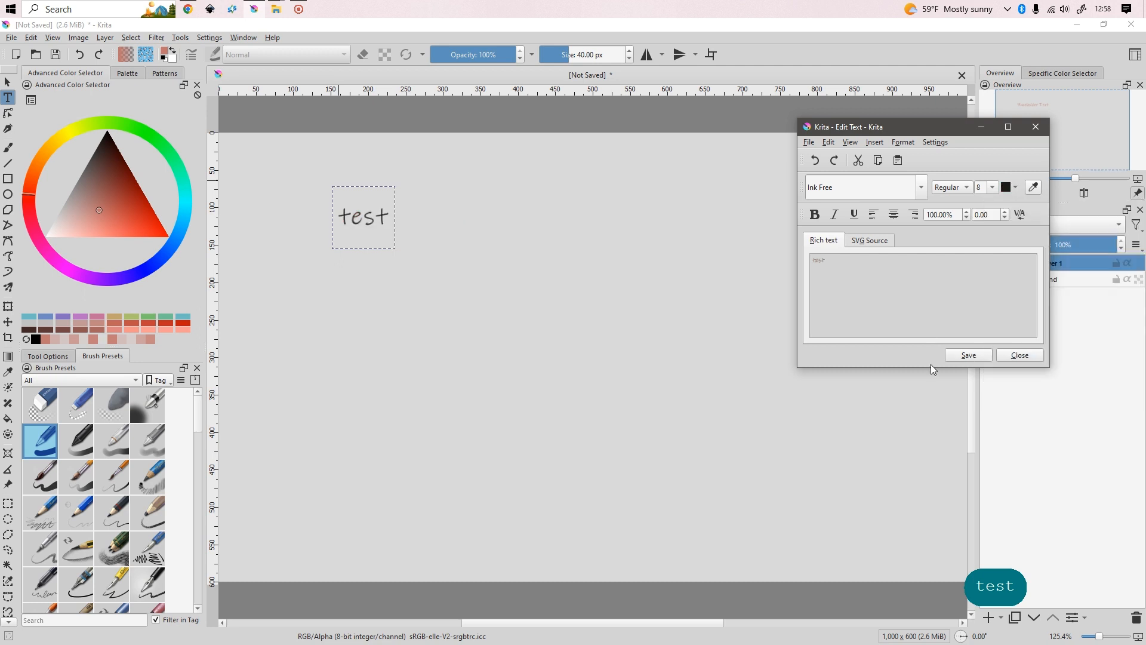
Find the newly installed SimlishFranzi_LemonBerriClear font and assign it to the "test" text
click(923, 185)
click(923, 185)
click(922, 187)
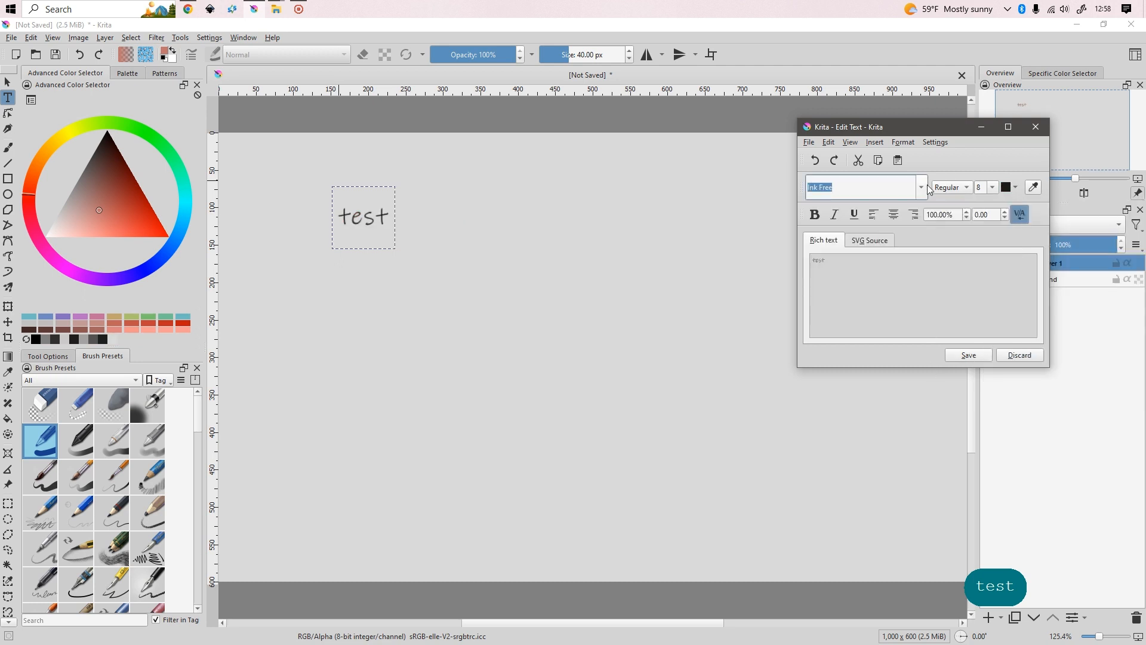
scroll(920, 229, down, 10)
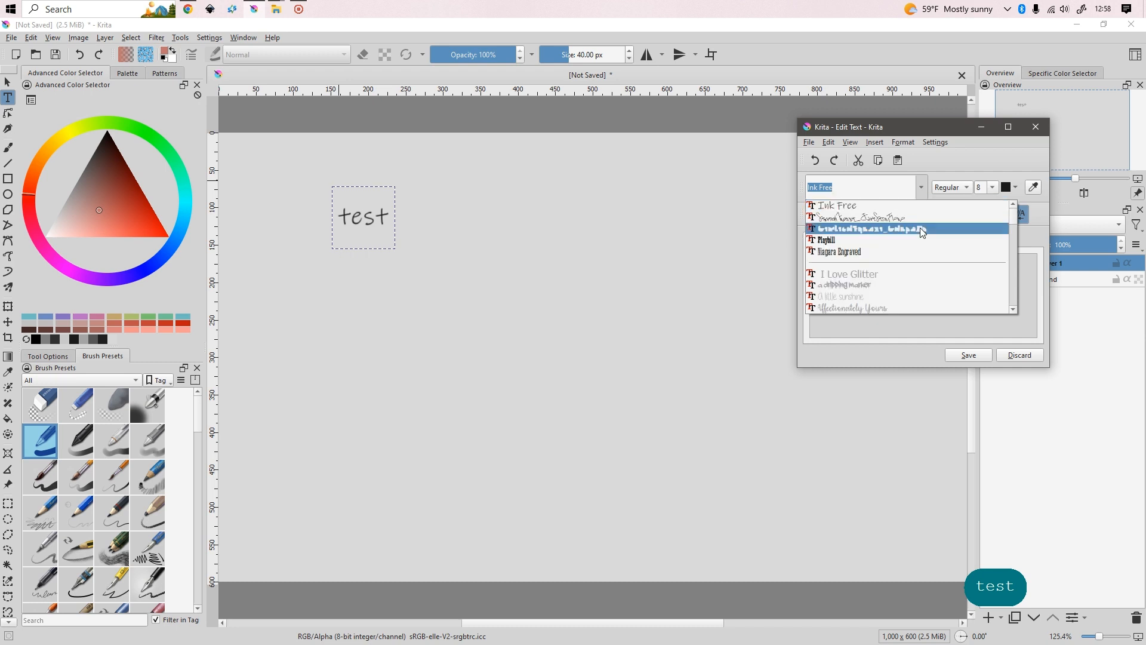
scroll(934, 246, down, 20)
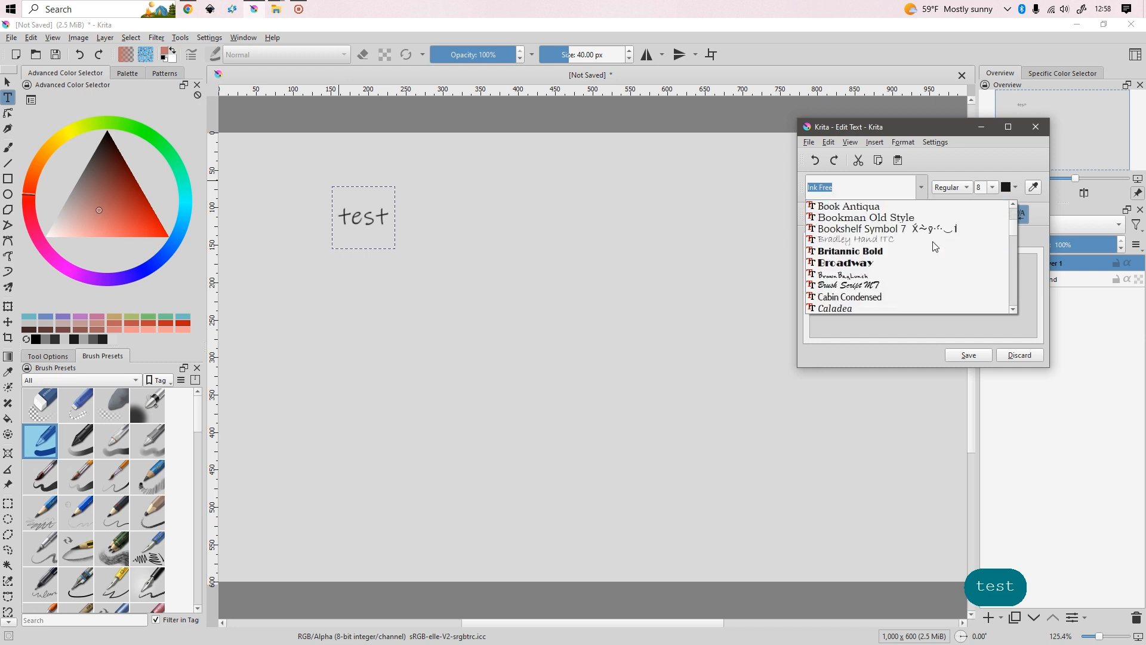
scroll(935, 246, down, 15)
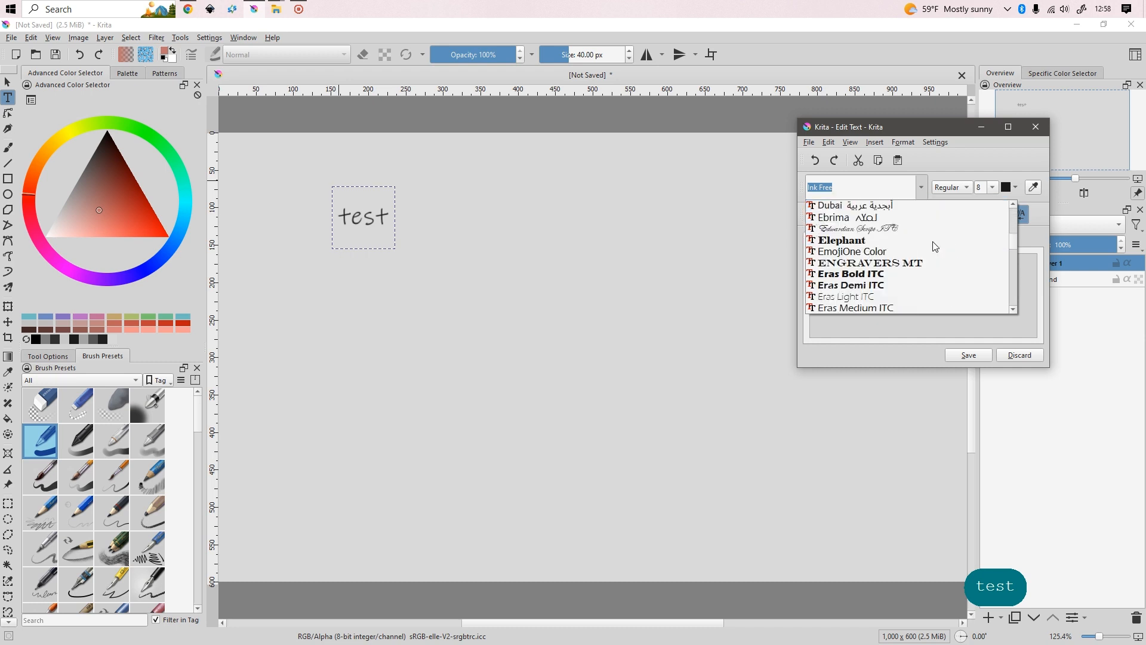
scroll(935, 246, down, 2)
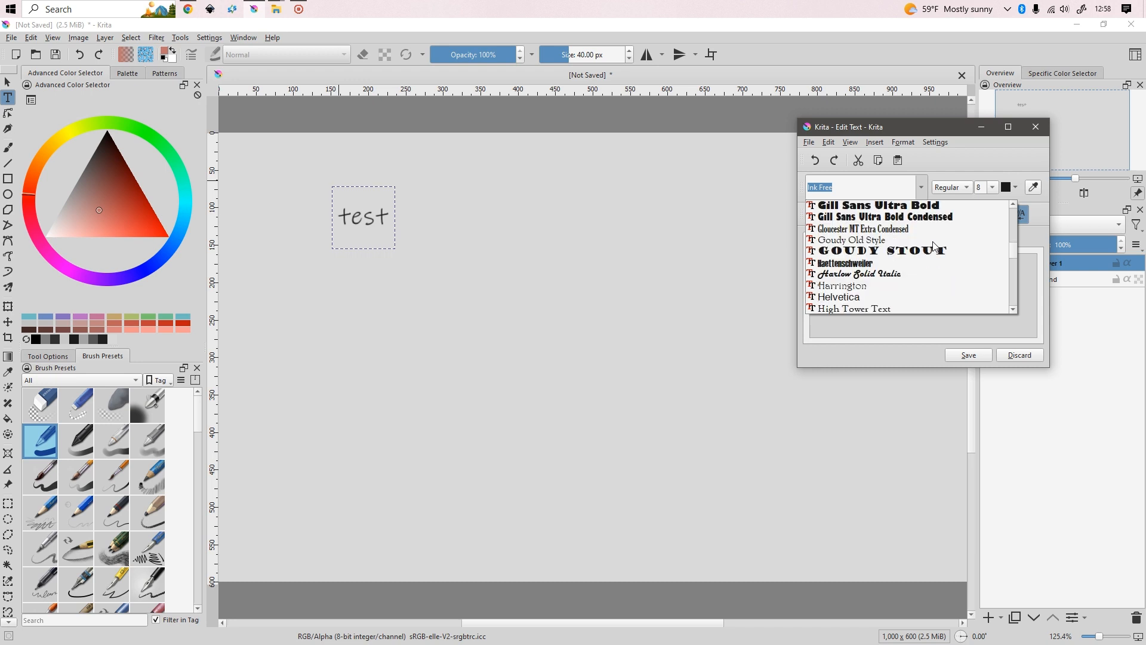
text(sim)
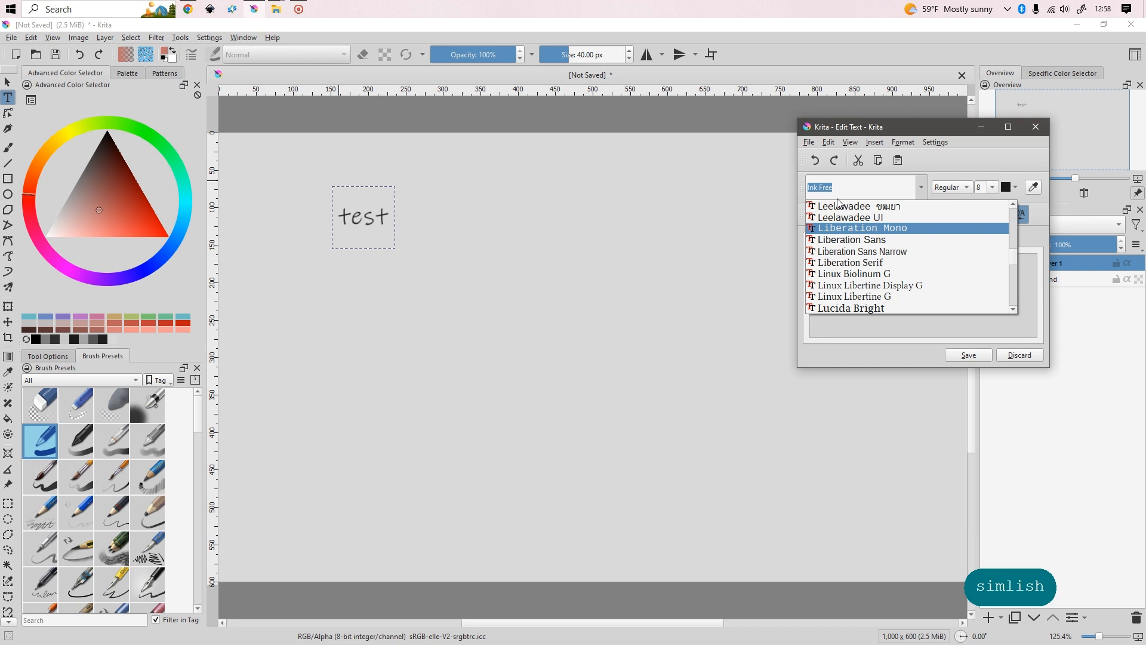
text(sim)
scroll(930, 247, down, 1)
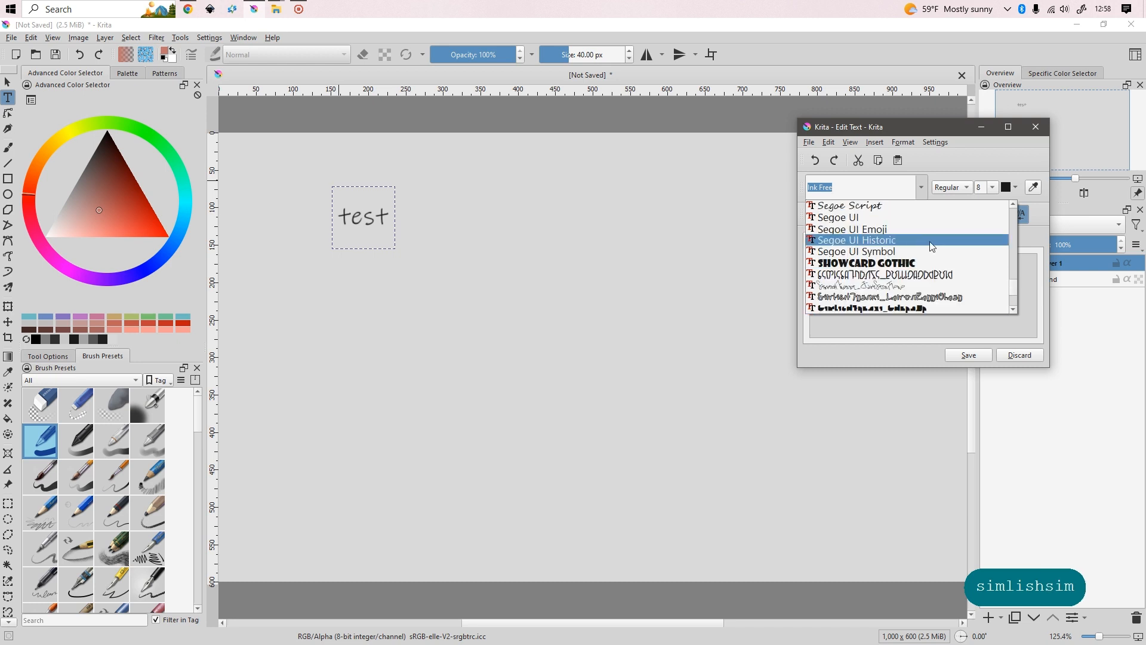
scroll(956, 245, down, 1)
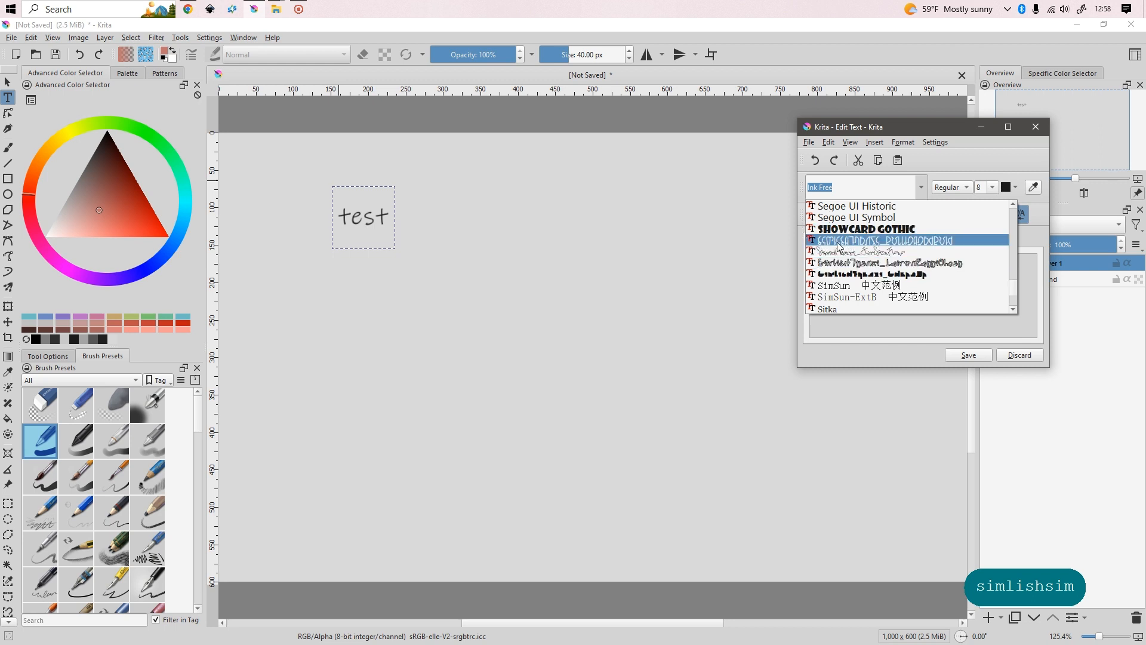
click(875, 263)
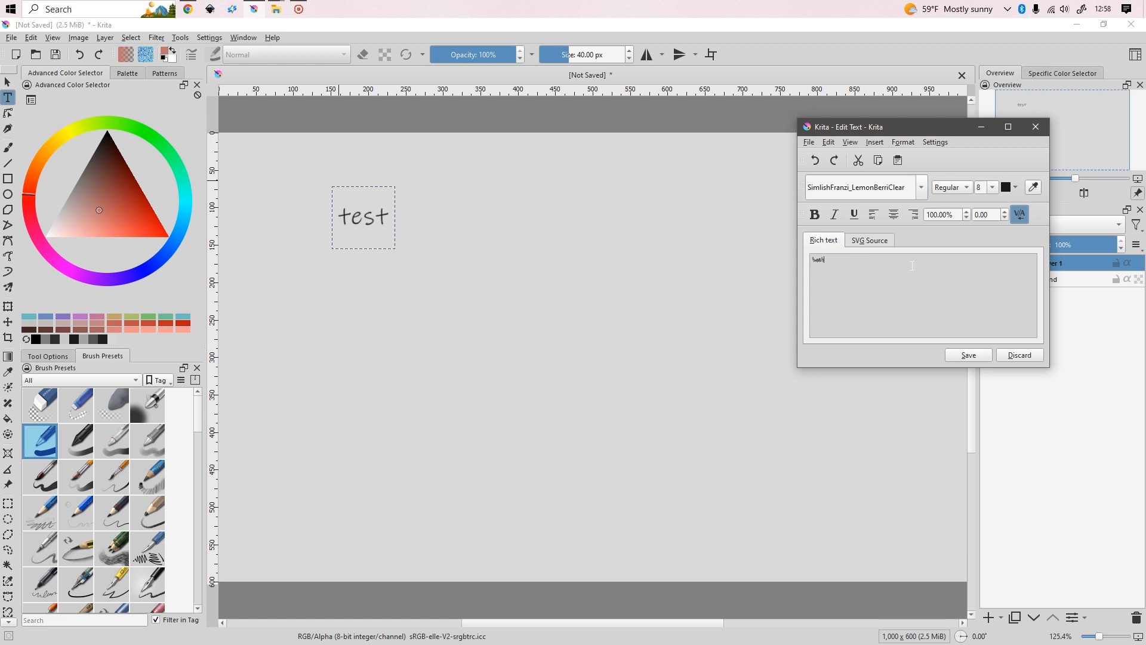
Set the font size to 16 and apply the formatting to the text on the canvas
click(995, 189)
click(984, 276)
click(968, 354)
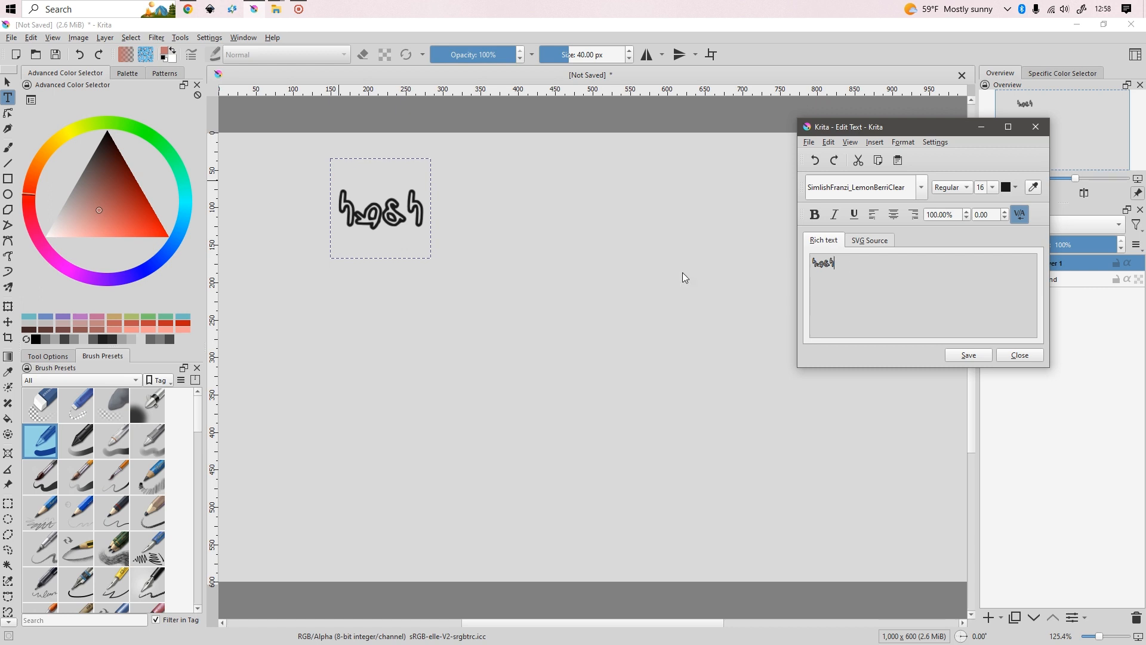
Replace the text with "this is just me typing", apply it to the canvas and close the text editor
key(ctrl+a)
text(this is ju)
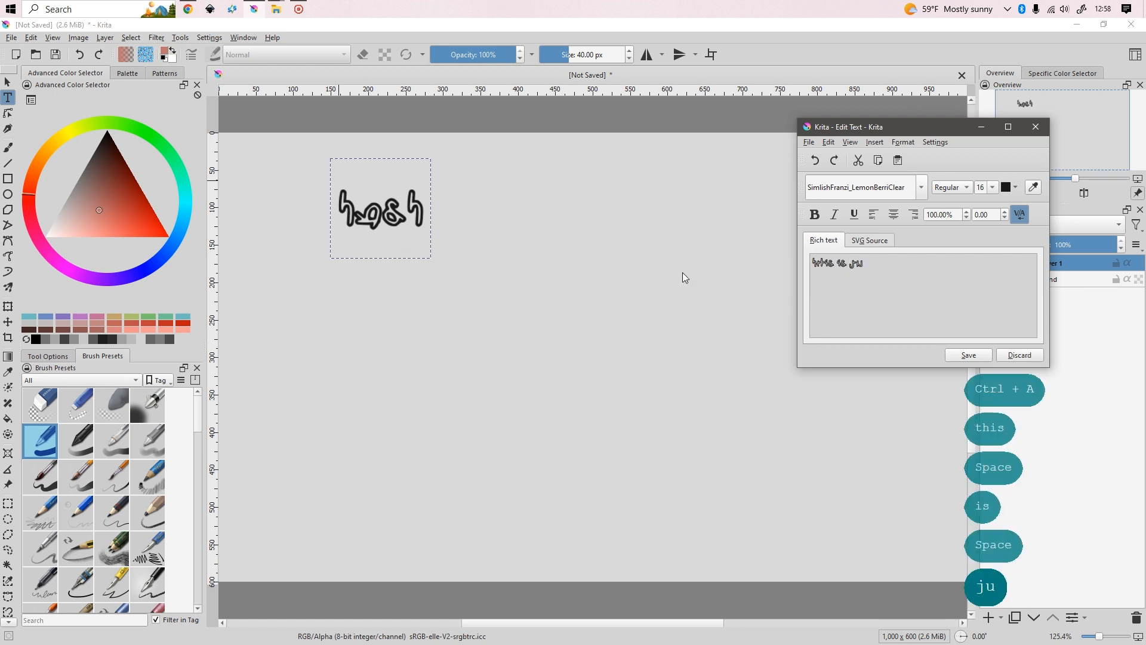
text(st me typing)
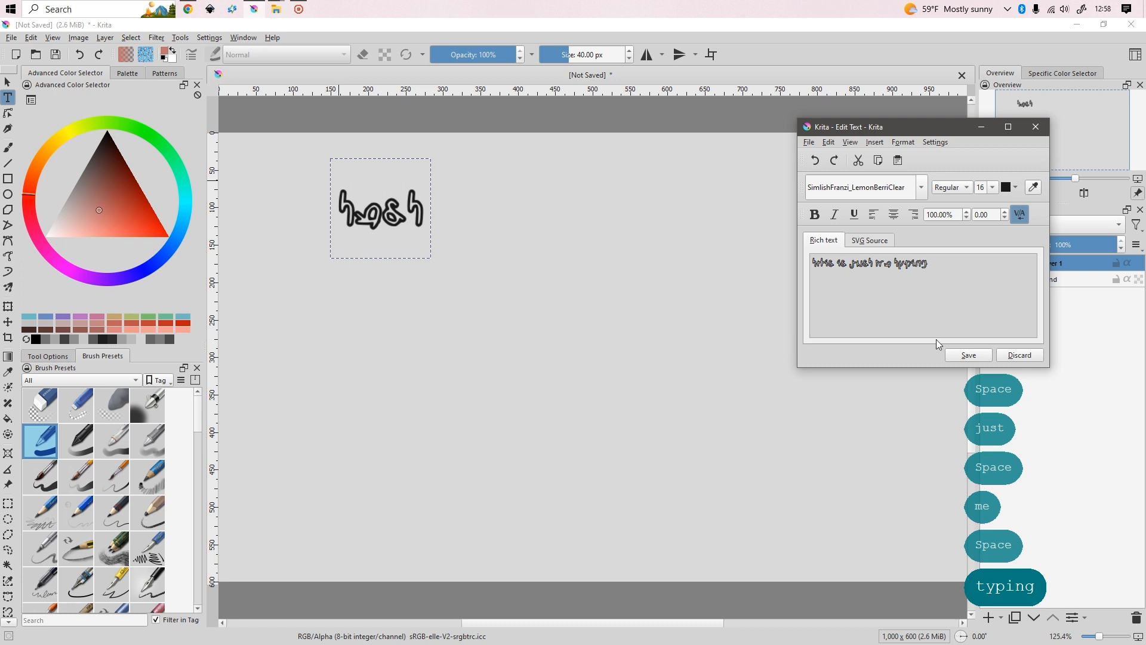
click(969, 355)
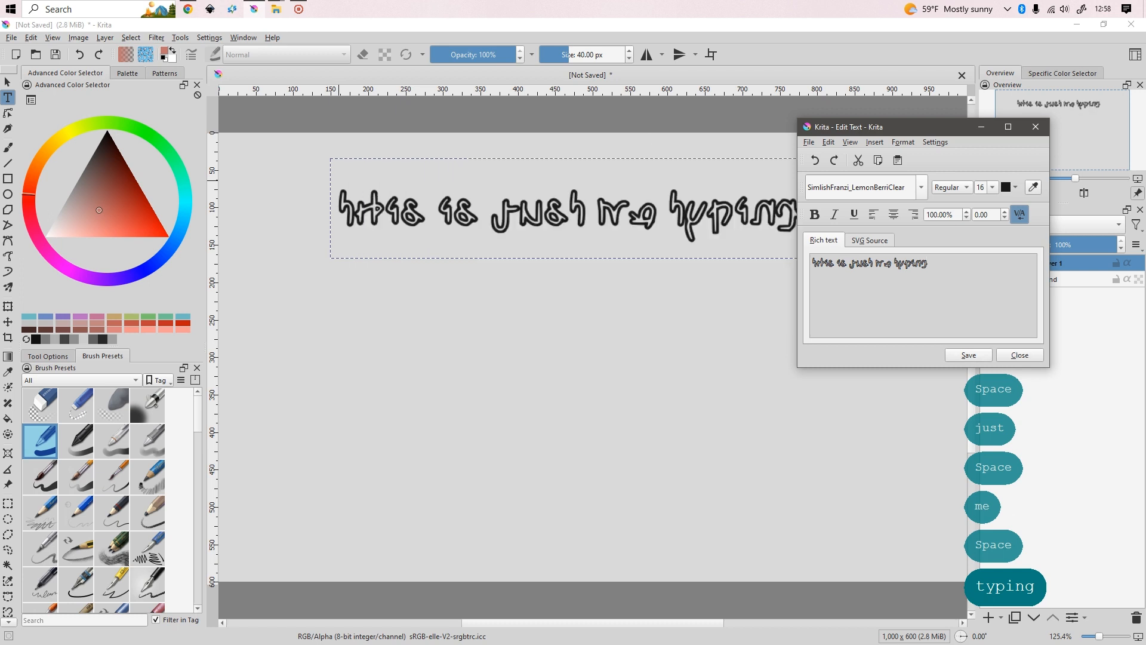
click(1036, 127)
Move the Simlish text slightly lower on the canvas with the Transform tool
click(8, 305)
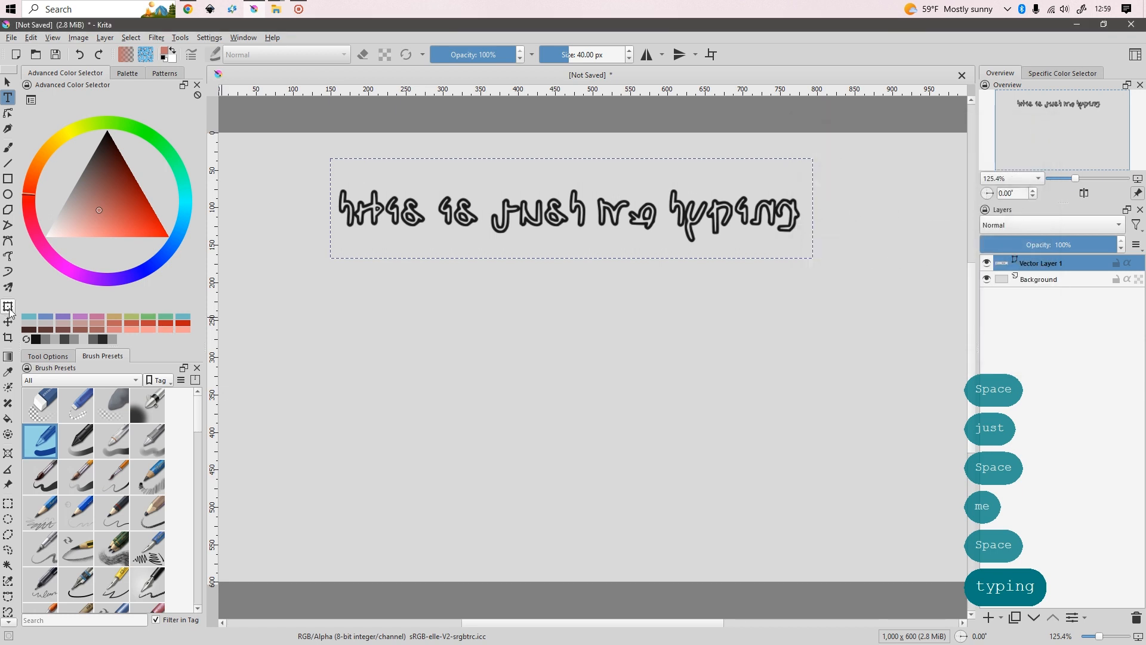
click(616, 218)
drag(616, 218, 620, 259)
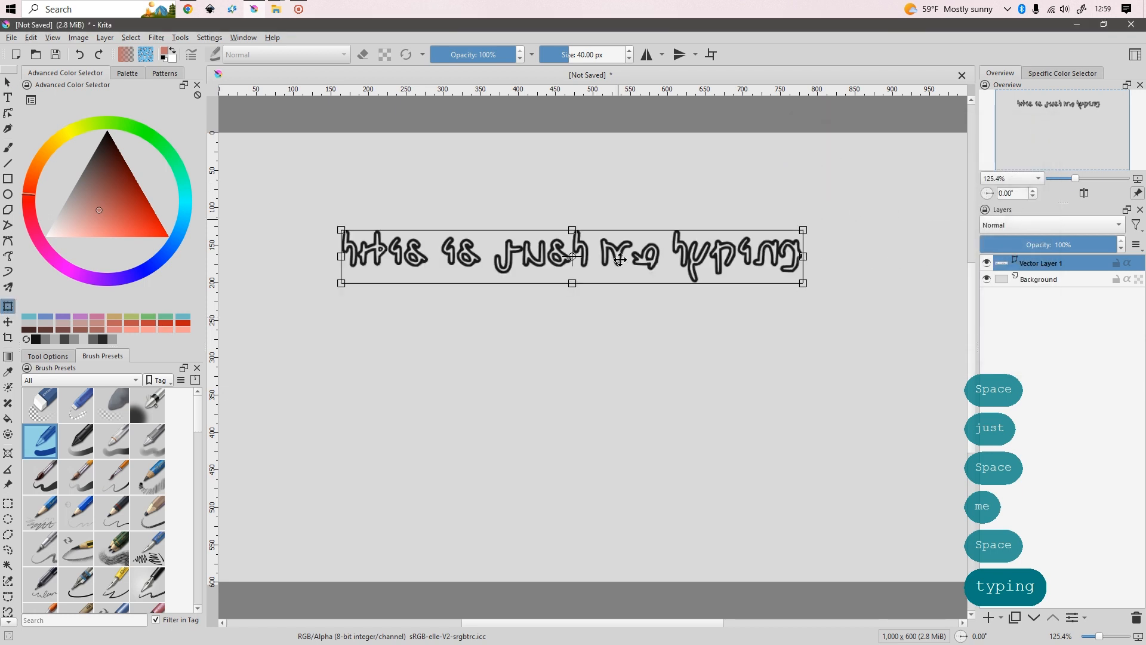
Switch to Chrome and look through the Simlish font previews on the Mod The Sims page as far as Long Awaited
click(188, 9)
scroll(352, 200, down, 5)
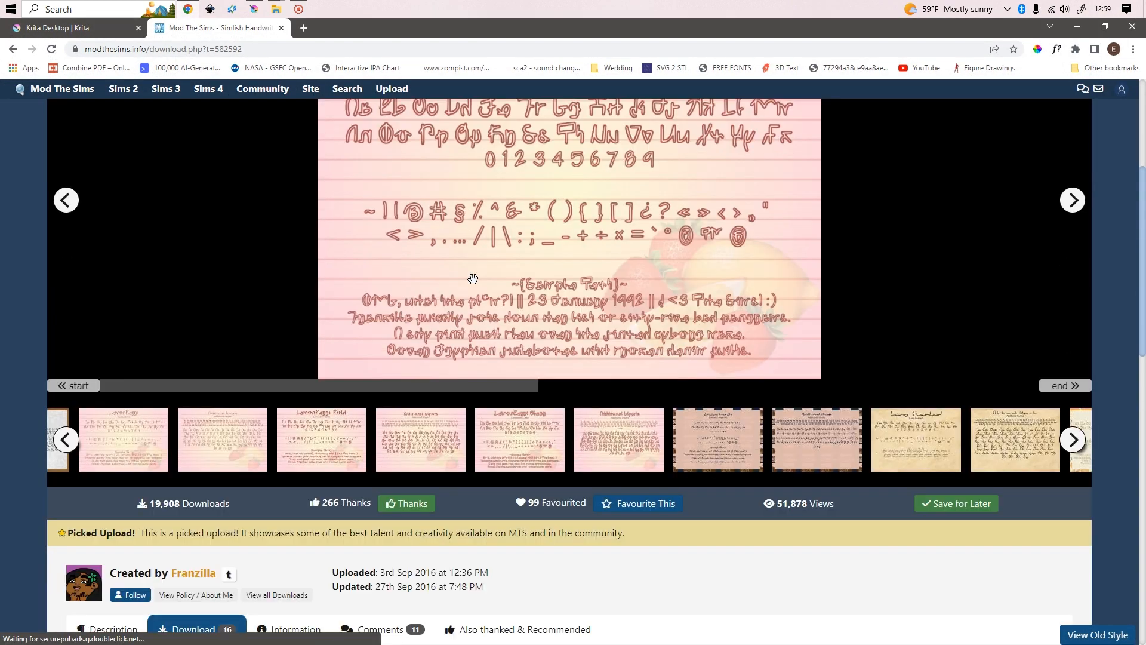
scroll(567, 393, down, 3)
scroll(1021, 251, up, 5)
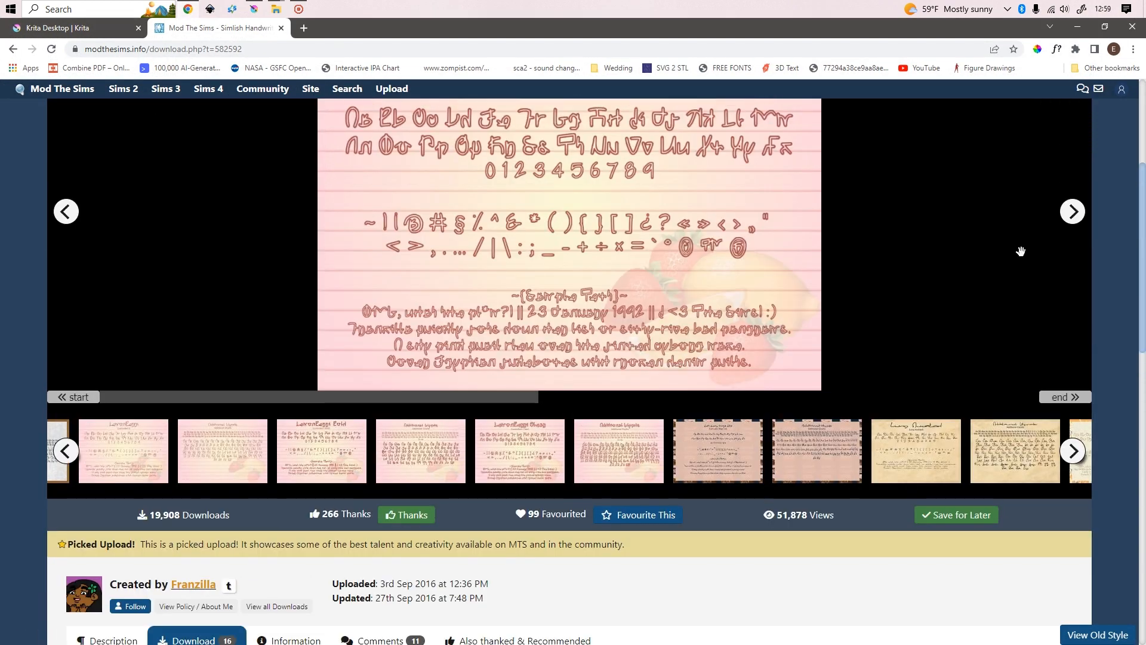
click(1072, 211)
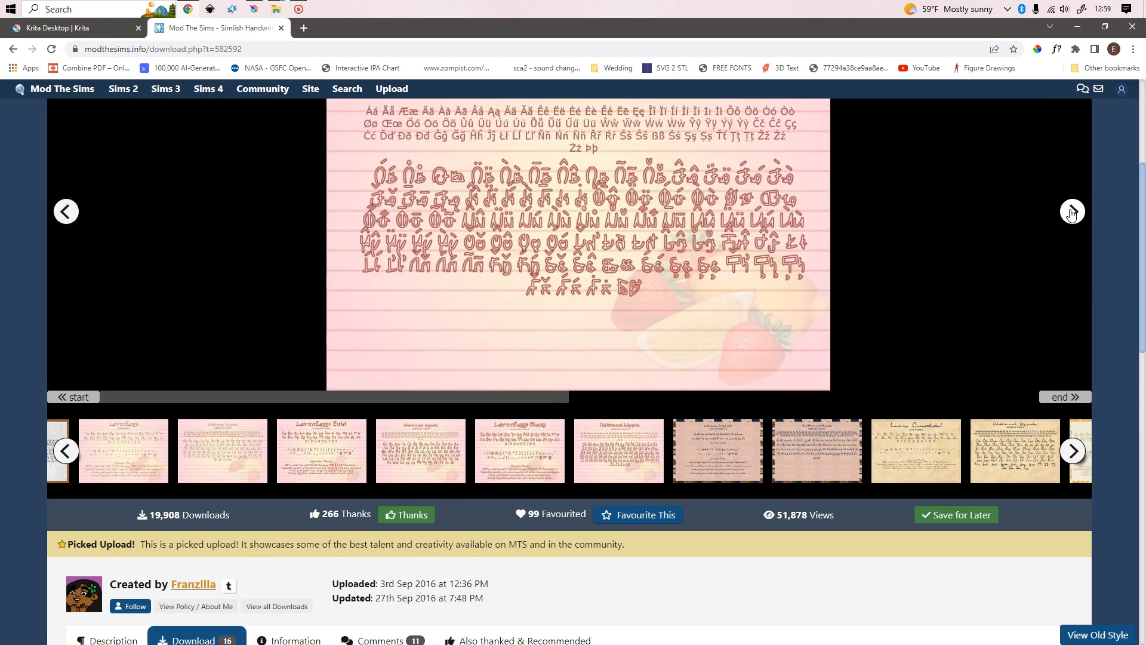
click(1072, 212)
scroll(794, 356, up, 3)
scroll(760, 423, down, 1)
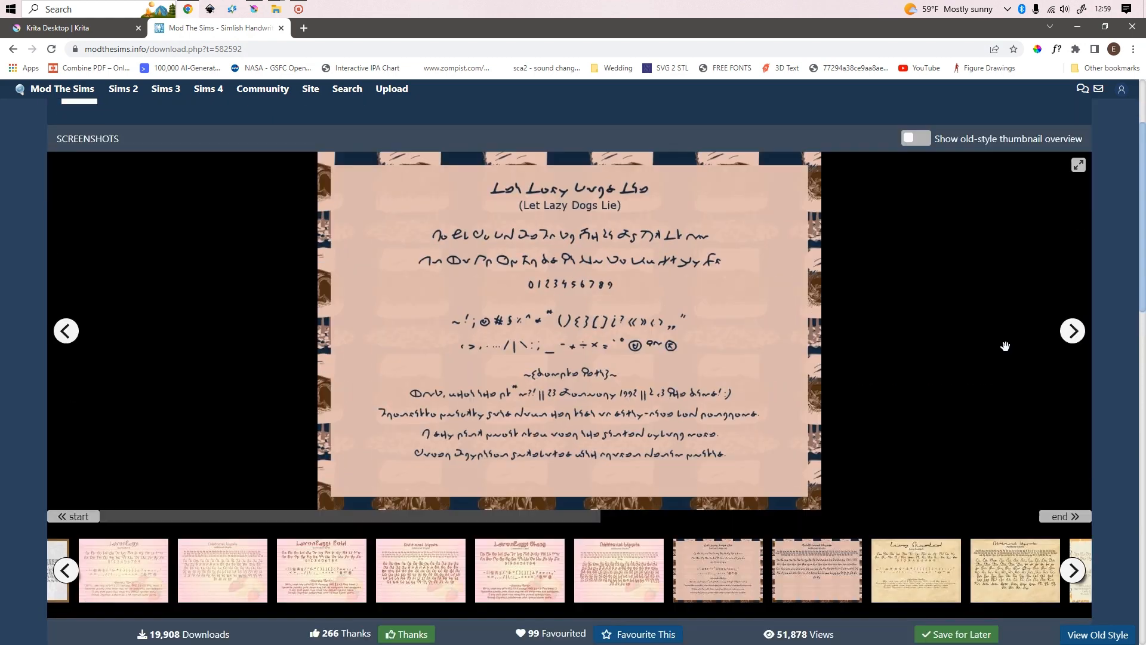
click(1071, 331)
click(1071, 332)
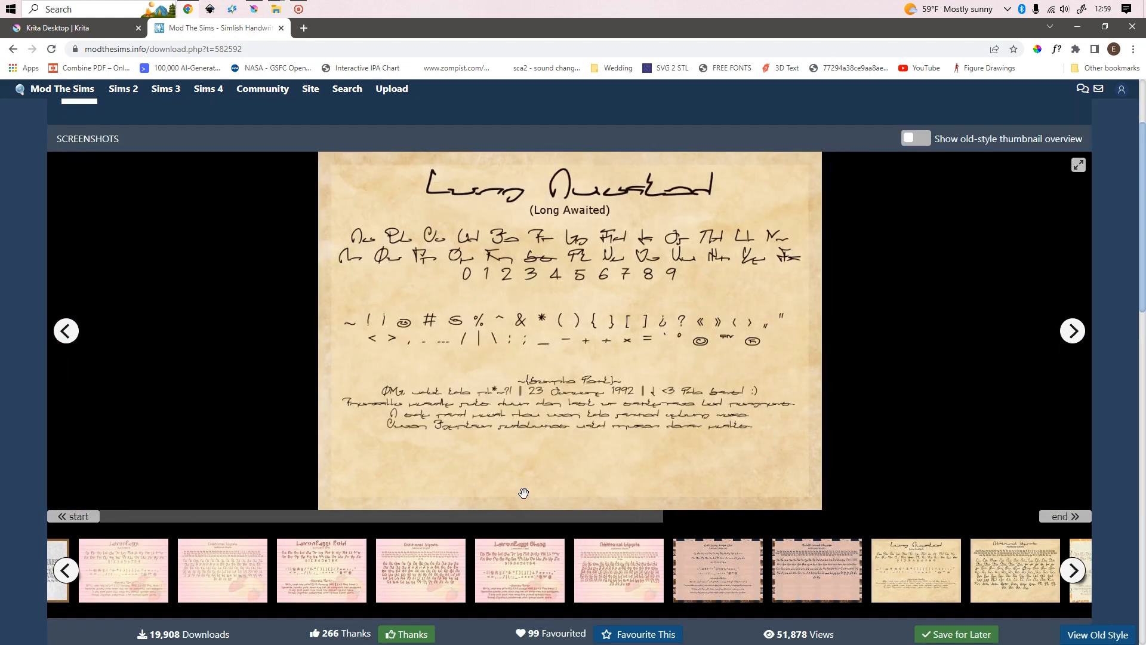
Go back to the earliest font previews and view the Bobblehead and Blackboard Basic samples
click(66, 571)
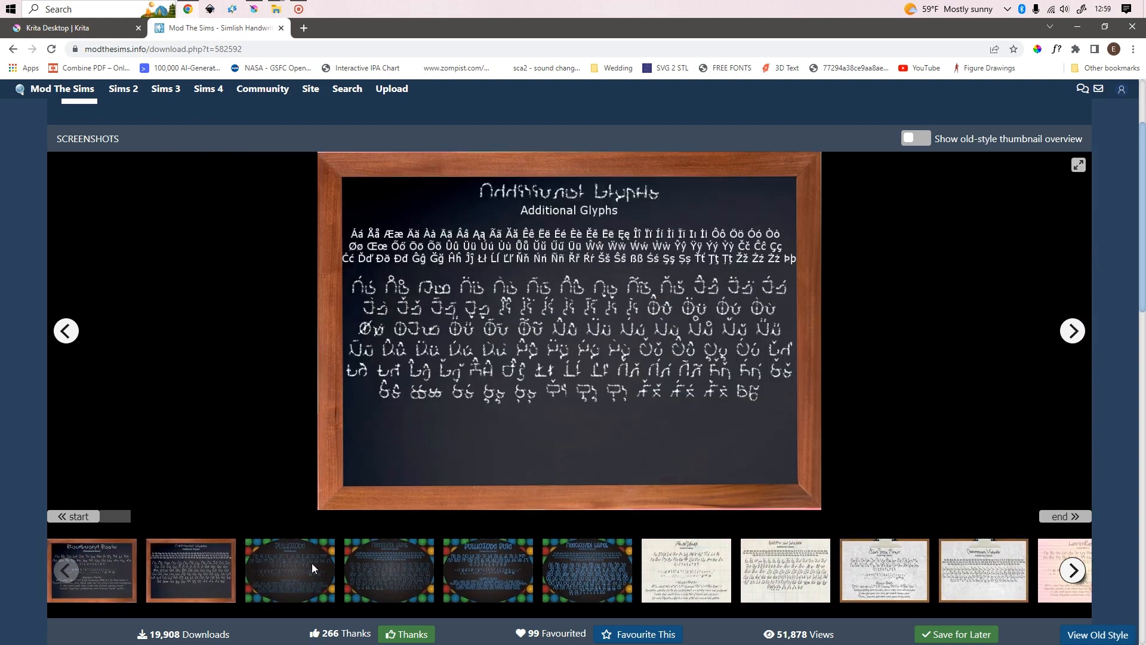
click(312, 563)
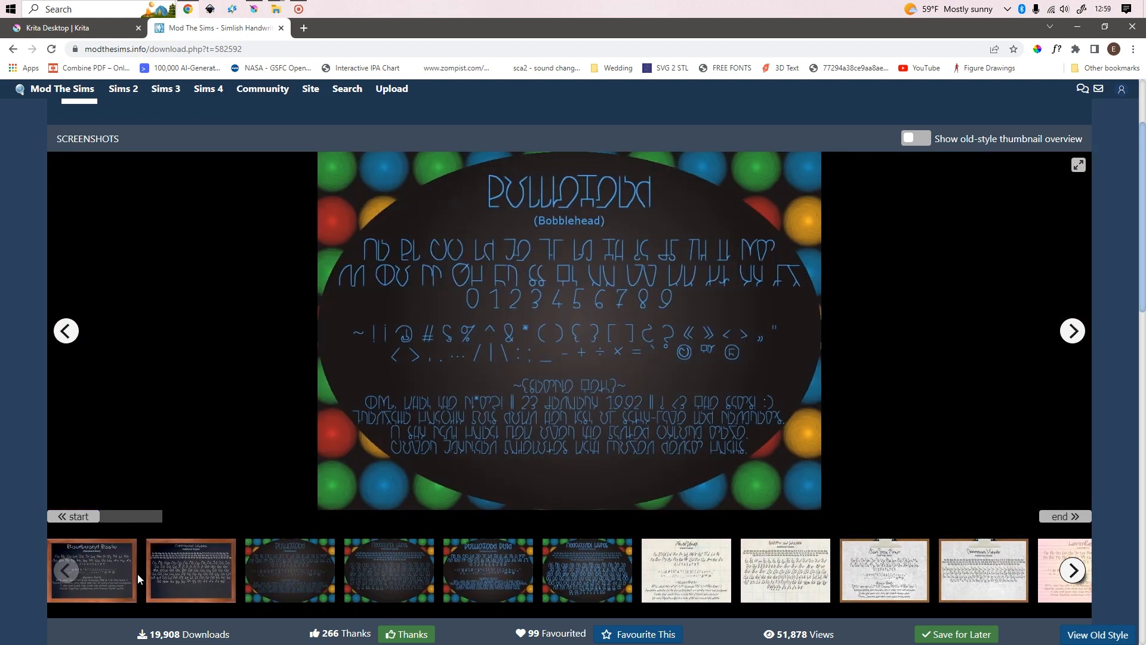
click(135, 574)
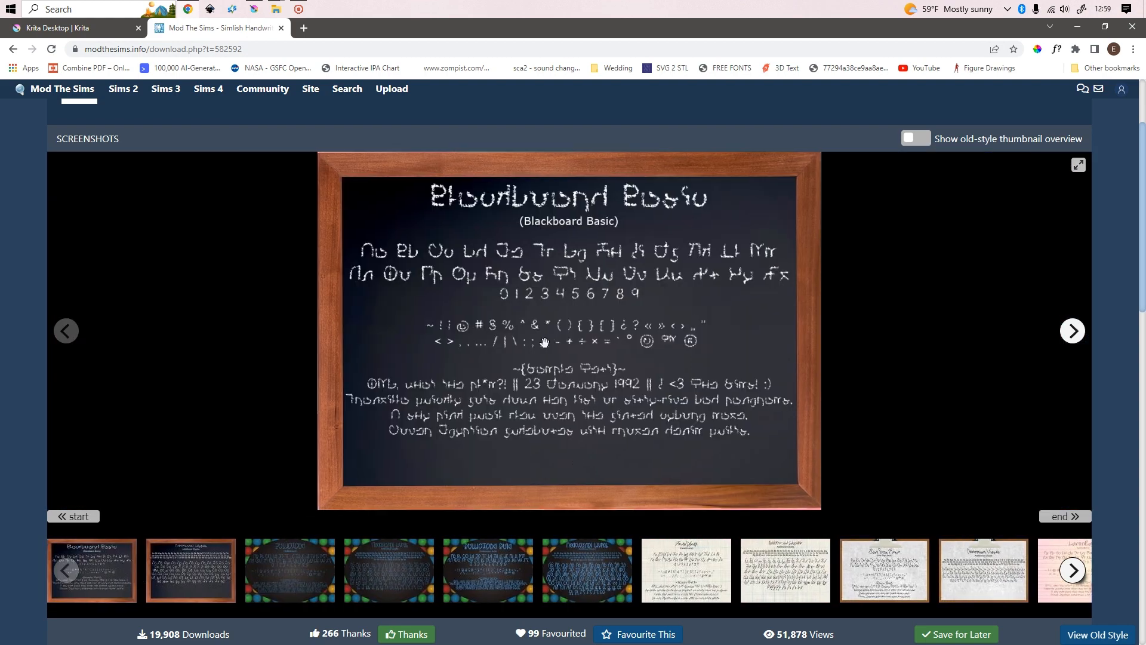
Switch back to Krita and delete the vector layer containing the Simlish text
key(alt+Tab)
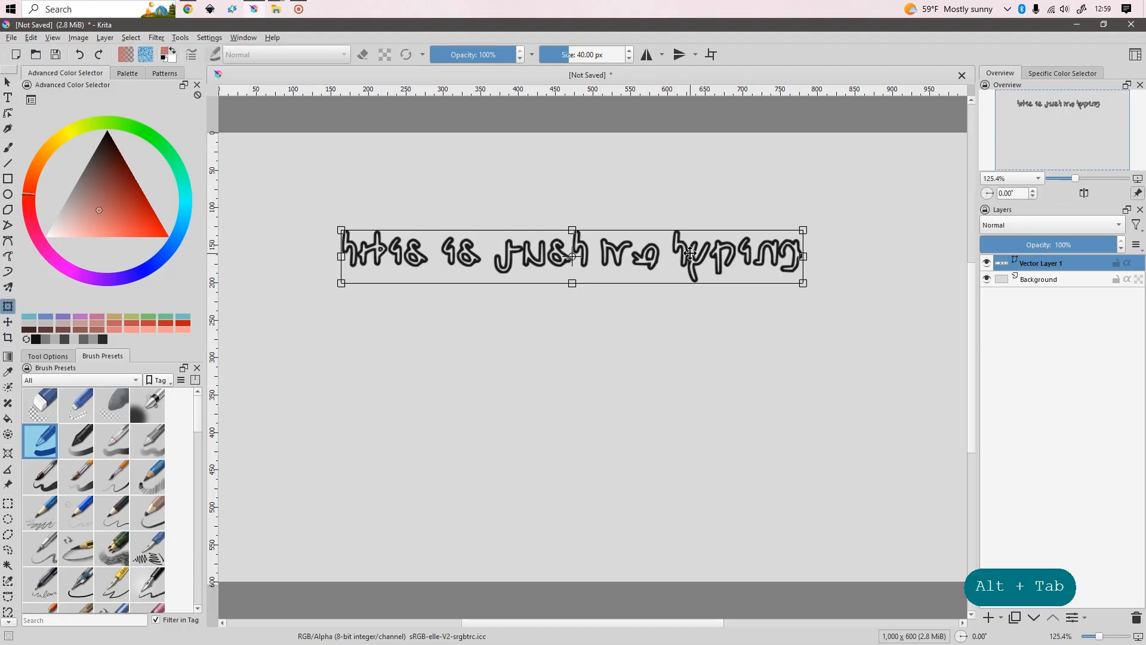
drag(690, 253, 715, 293)
key(Delete)
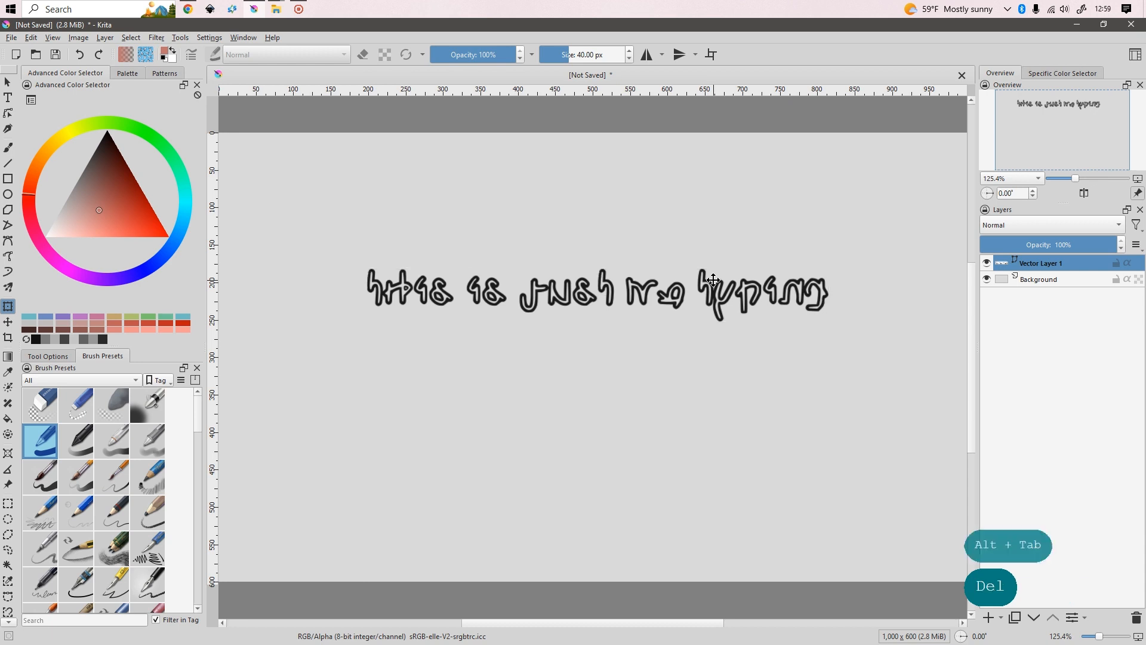
click(1136, 615)
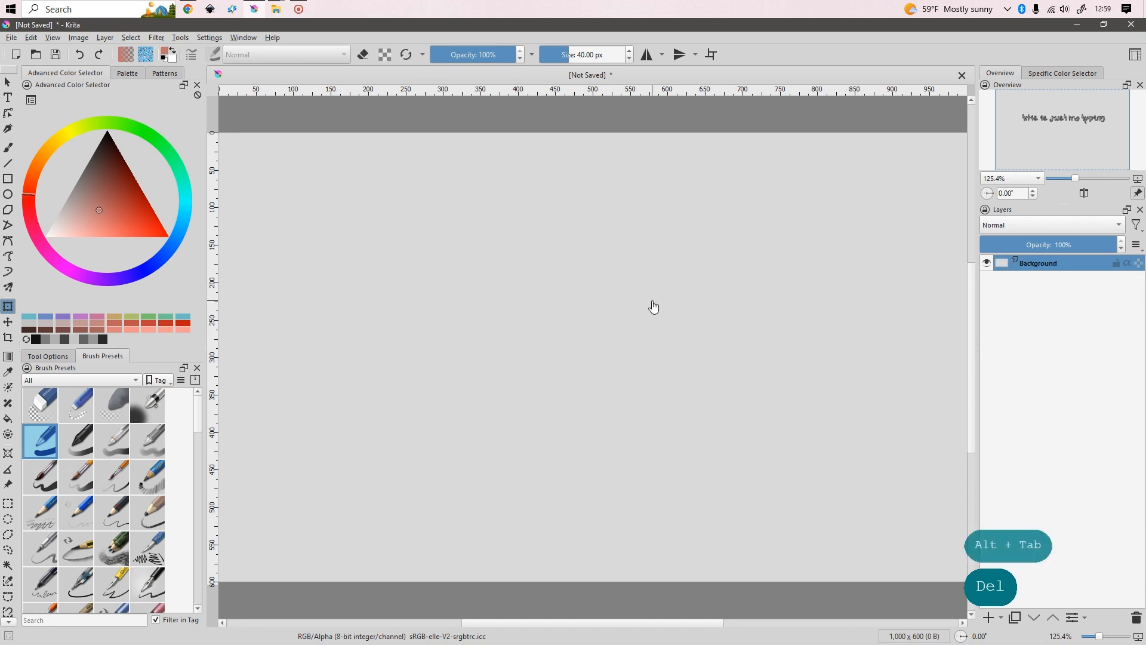